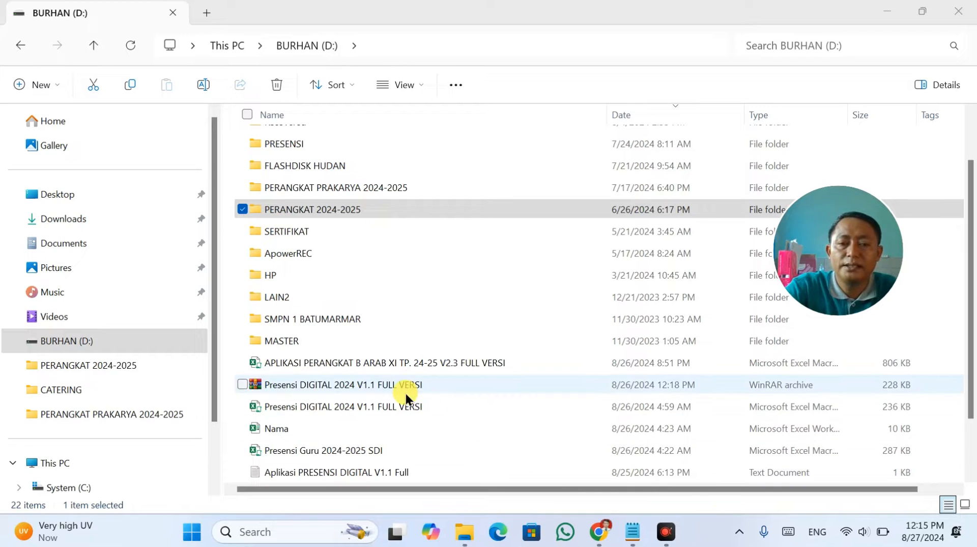
Open the APLIKASI PERANGKAT B ARAB XI TP. 24-25 V2.3 FULL VERSI workbook from drive D:.
double_click(410, 367)
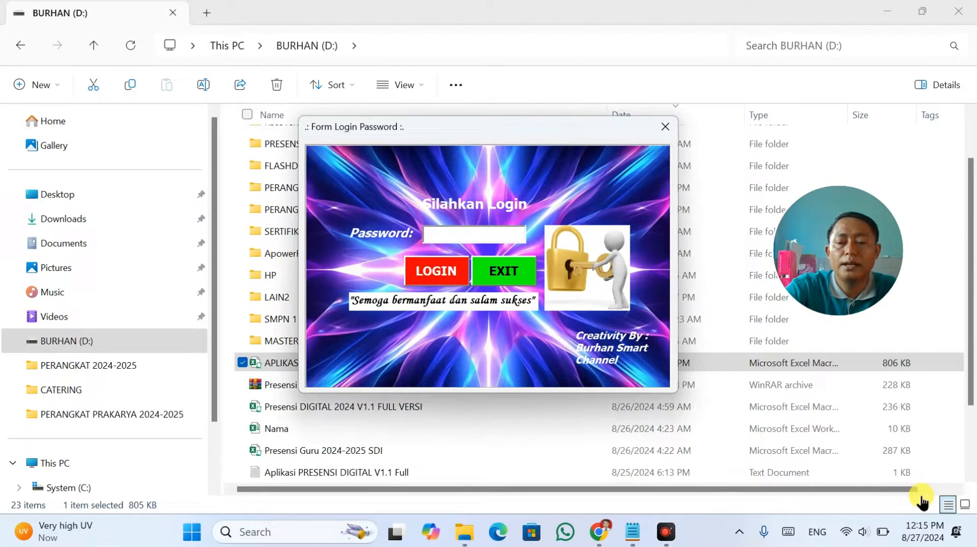
Log in with the workbook password, retrying after the wrong-password error, and dismiss the welcome message.
left_click(461, 235)
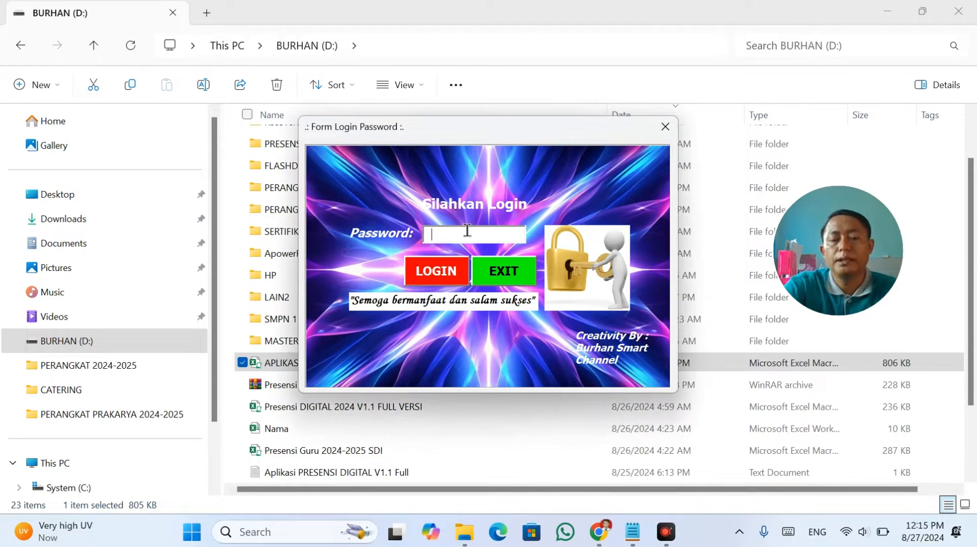
type("1234")
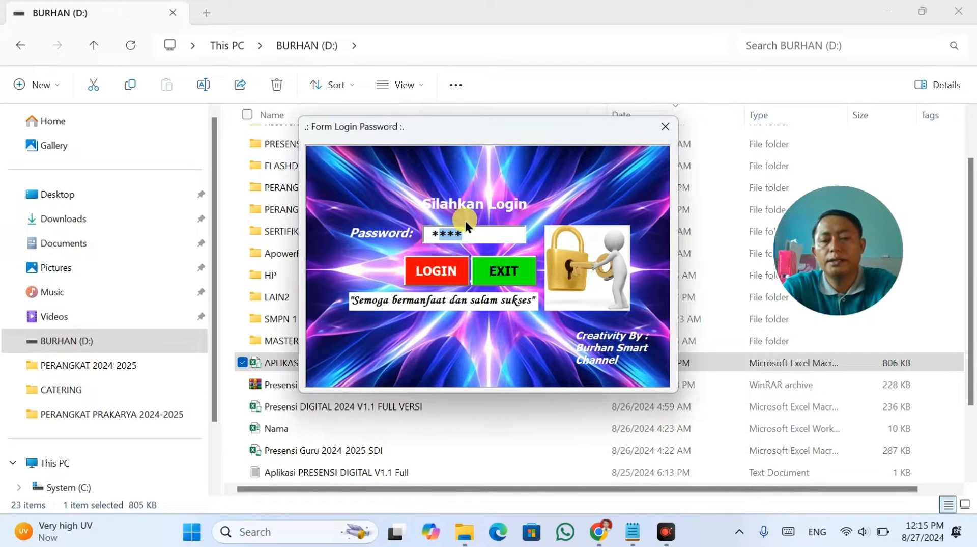
type("234")
left_click(460, 266)
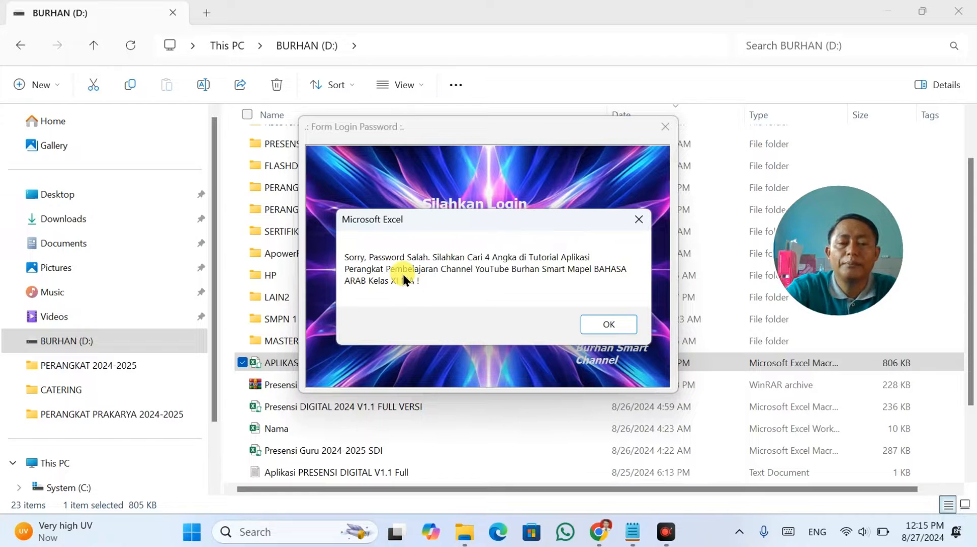
left_click(631, 224)
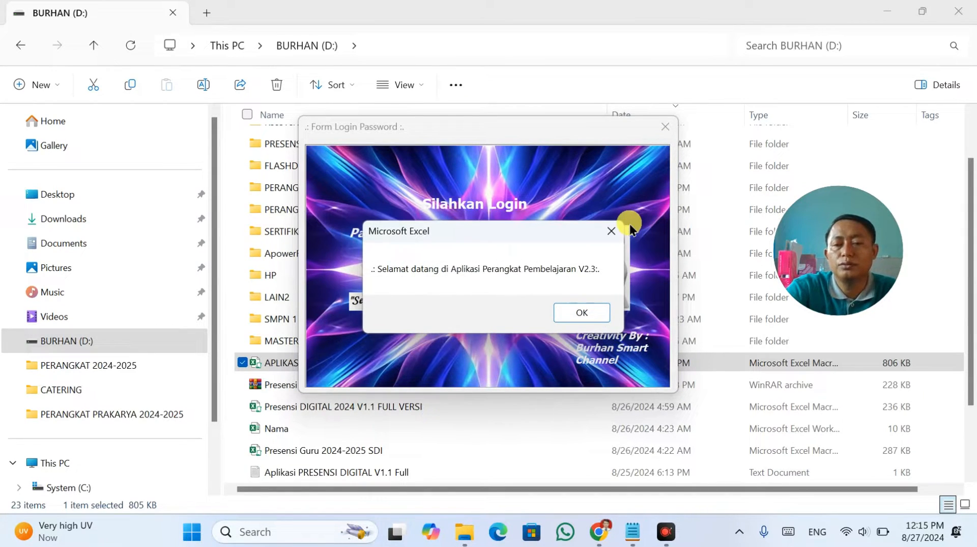
left_click(622, 224)
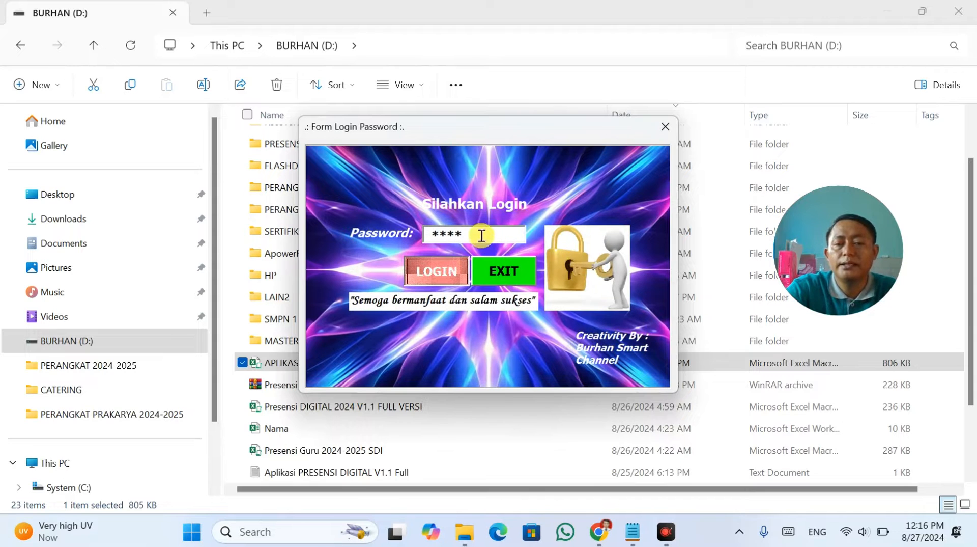
left_click_drag(481, 235, 433, 238)
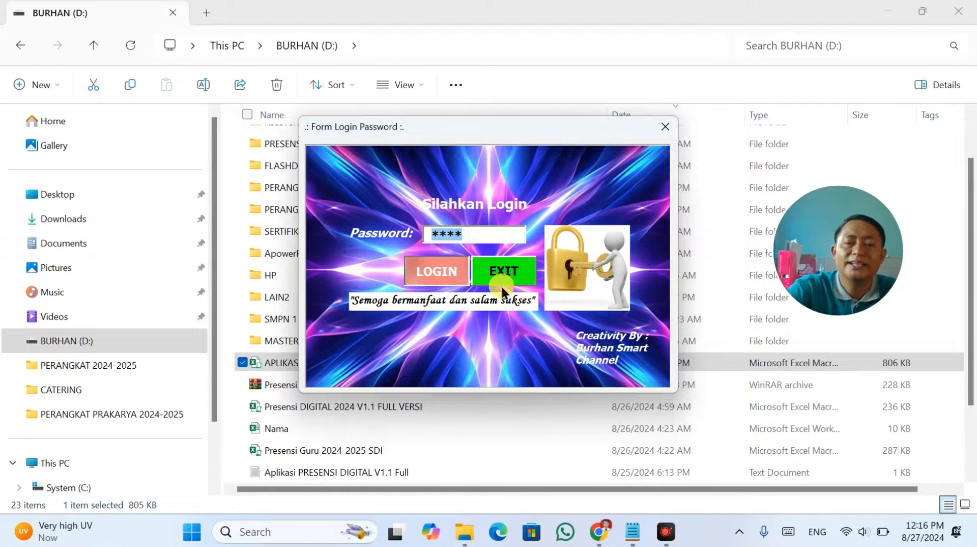
left_click(472, 235)
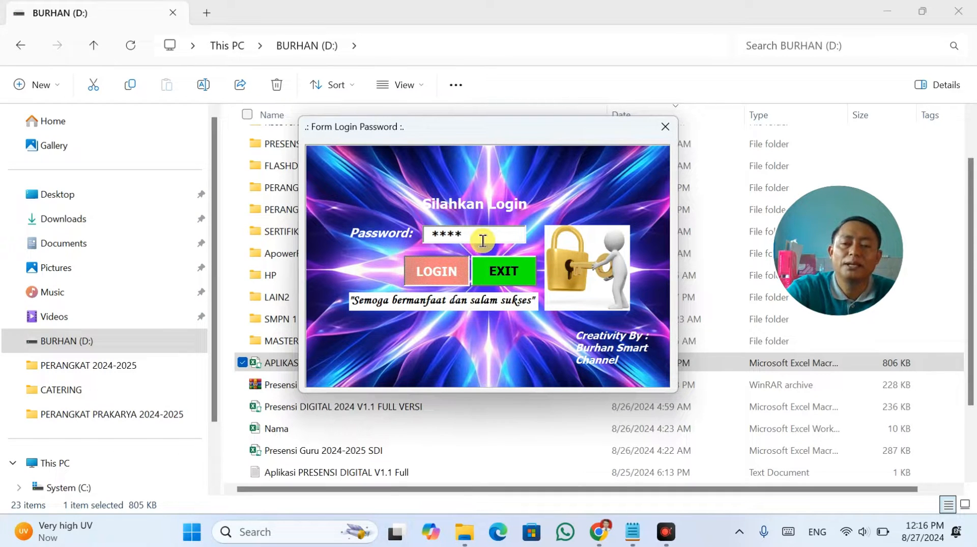
left_click_drag(478, 238, 424, 235)
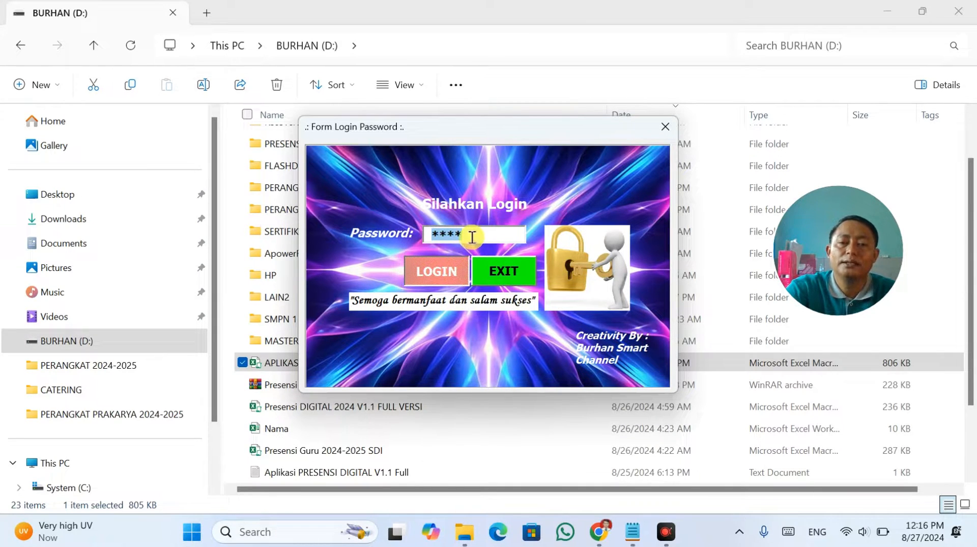
left_click(437, 271)
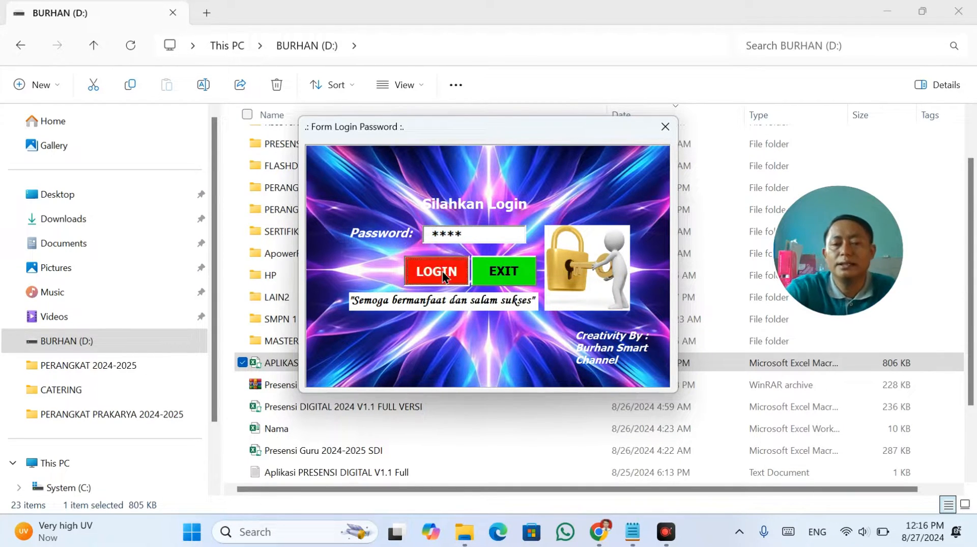
left_click(581, 312)
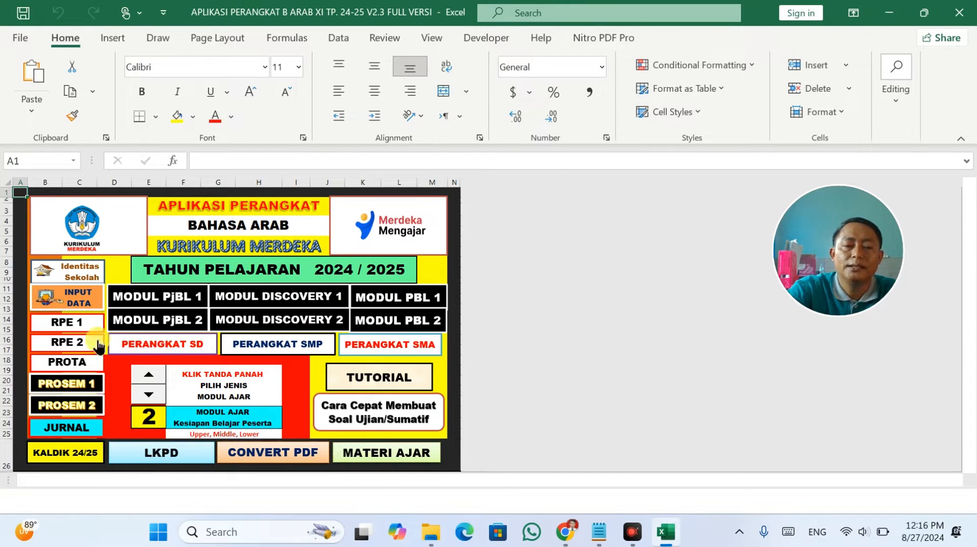
On the Identitas Sekolah sheet, enter VIII as Kelas and PAI as Mata Pelajaran, then go HOME.
left_click(90, 298)
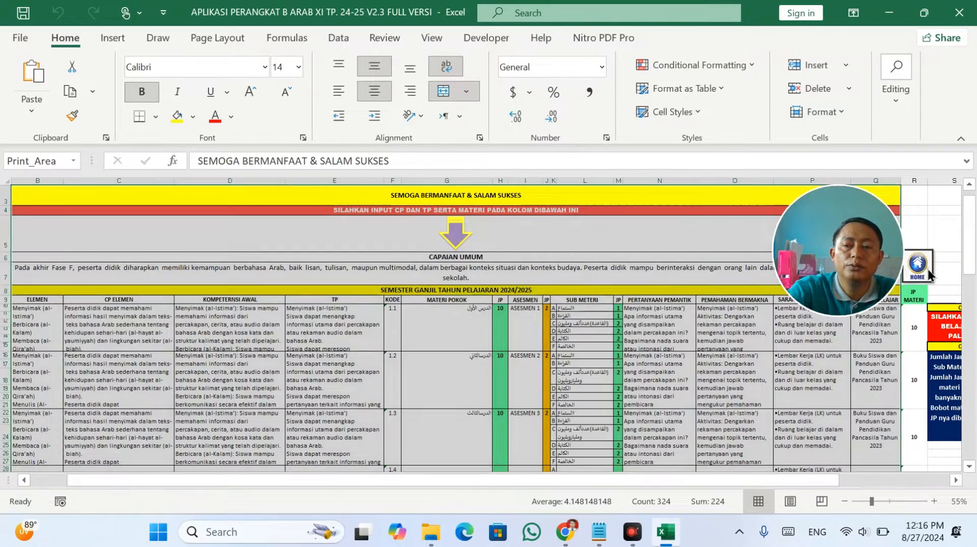
left_click(928, 274)
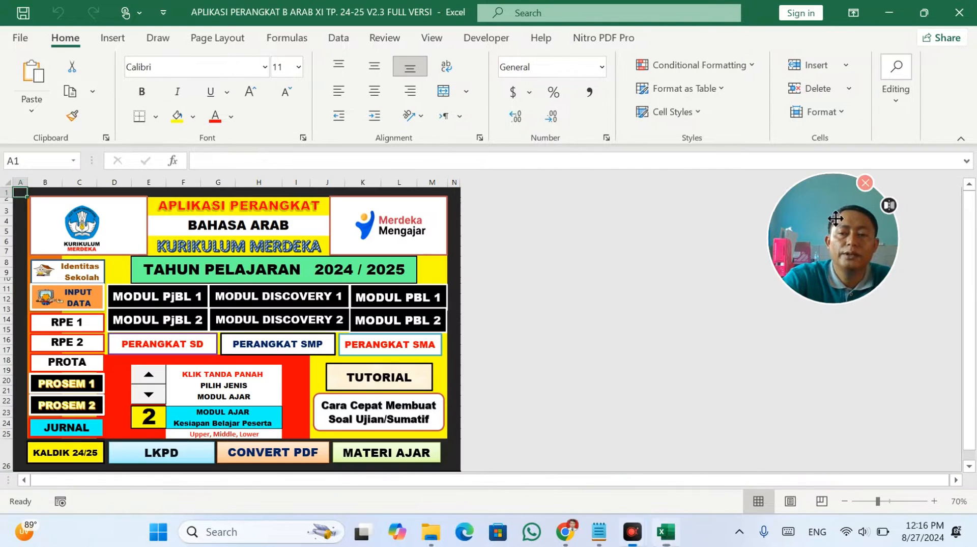
left_click(73, 276)
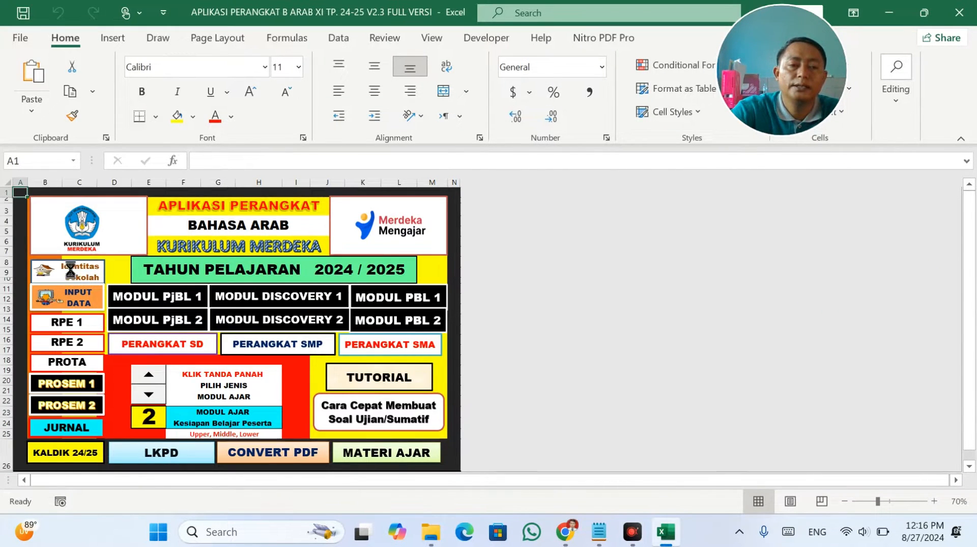
double_click(268, 403)
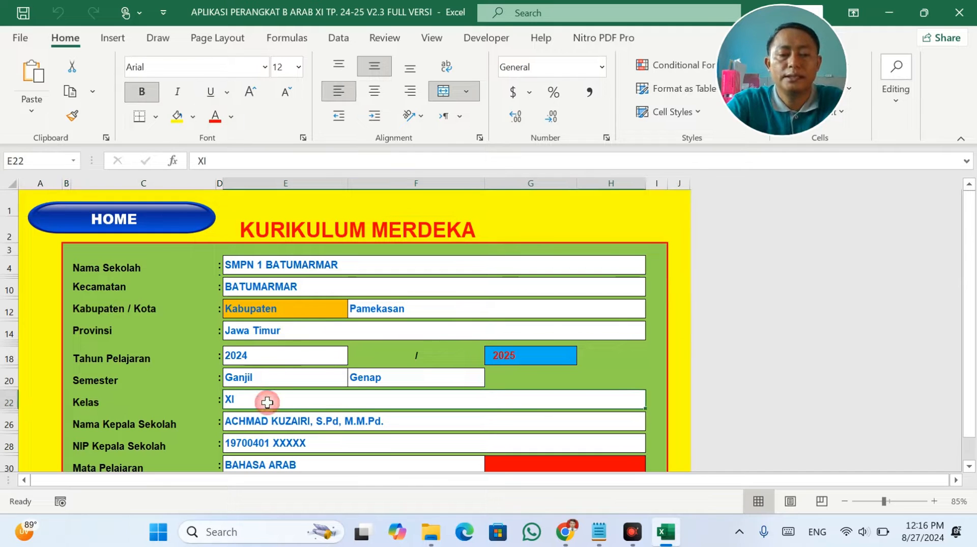
type("VII")
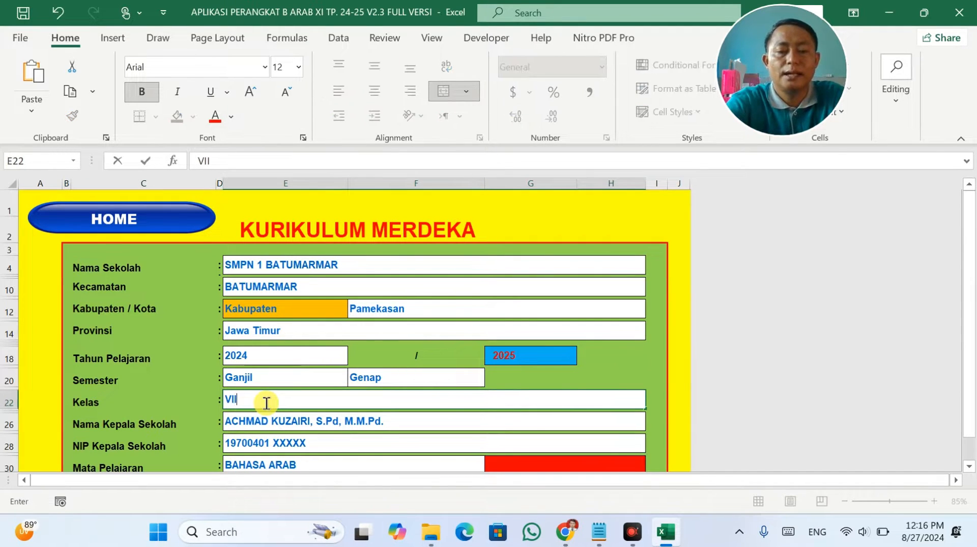
type("I")
key("Return")
key("Return")
key("Return")
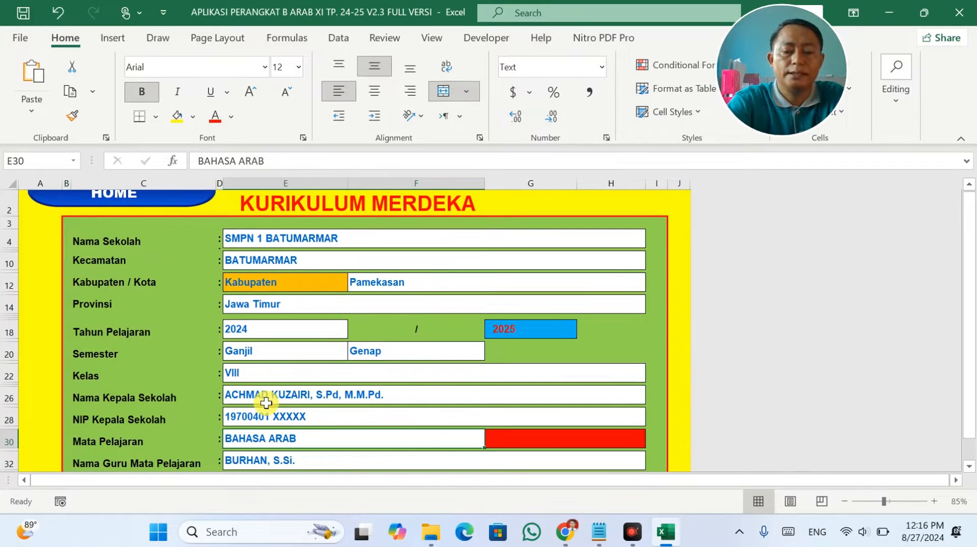
type("PAI")
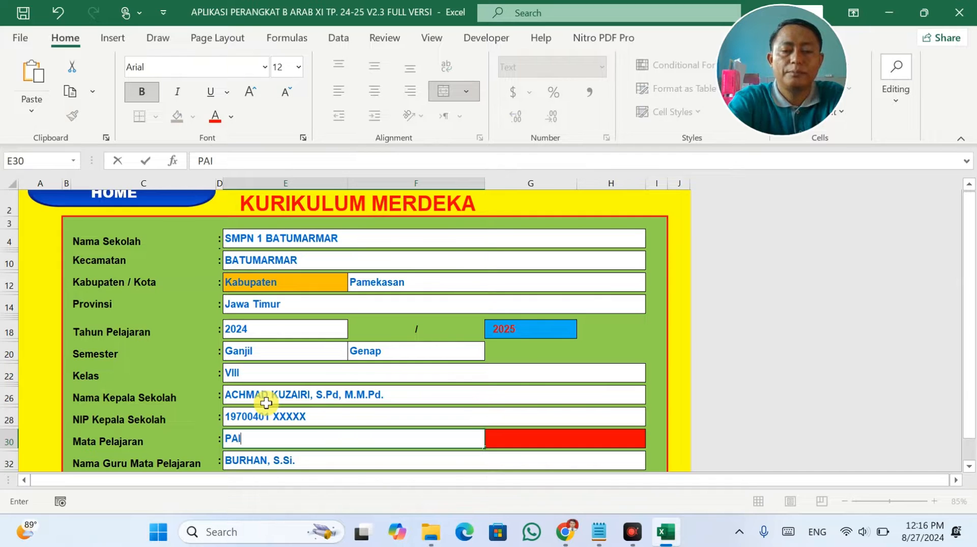
left_click(493, 361)
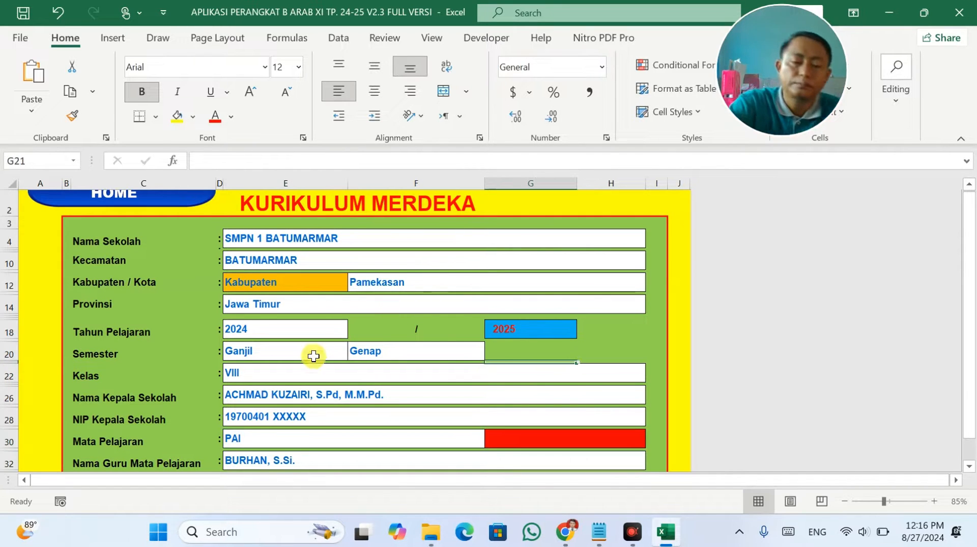
scroll(264, 322, "up", 1)
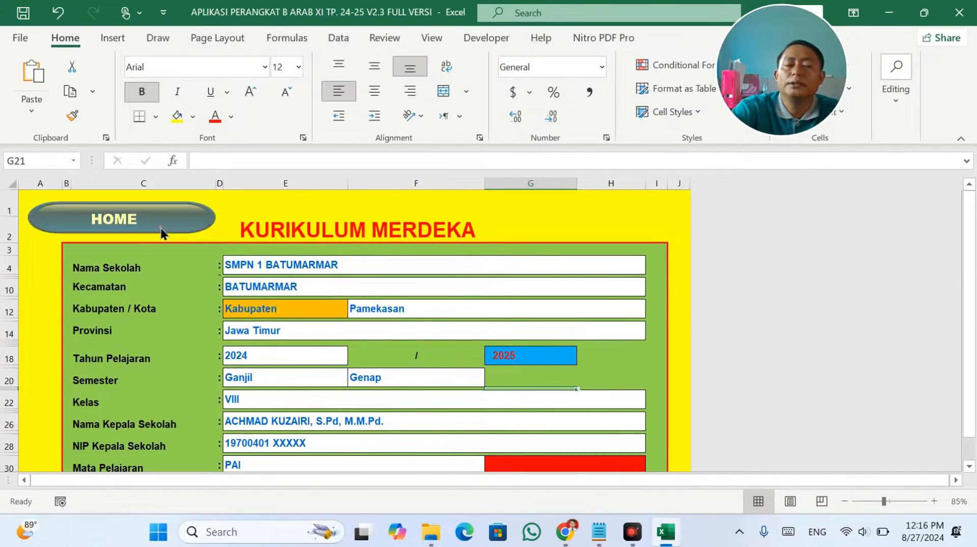
left_click(161, 226)
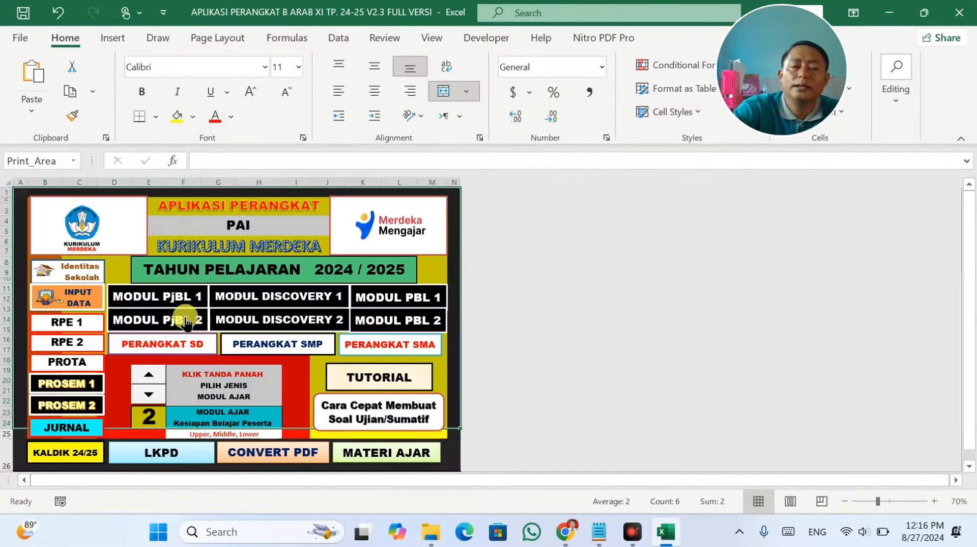
Clear the first-semester element-to-TP cells and the JP values in column H.
left_click(77, 294)
left_click_drag(41, 323, 368, 376)
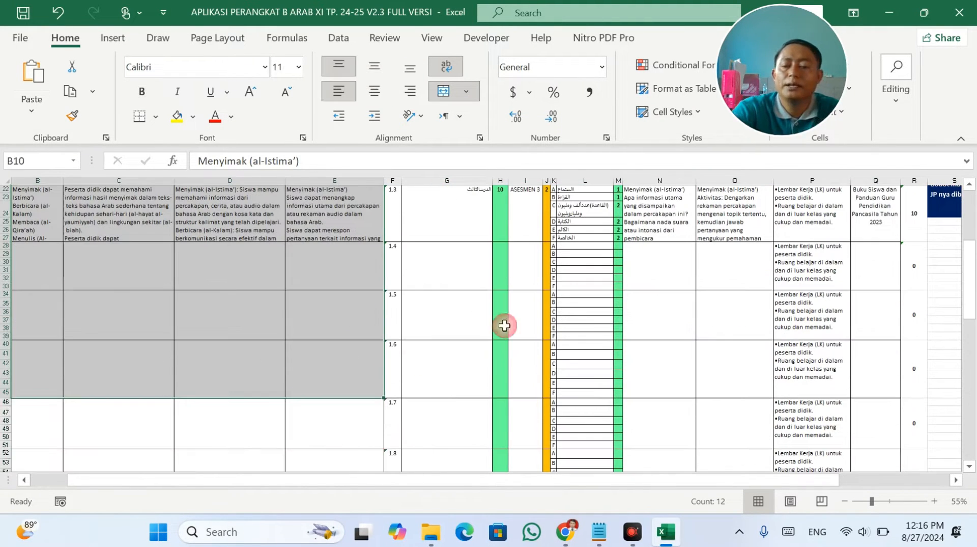
scroll(585, 301, "up", 10)
left_click(651, 312)
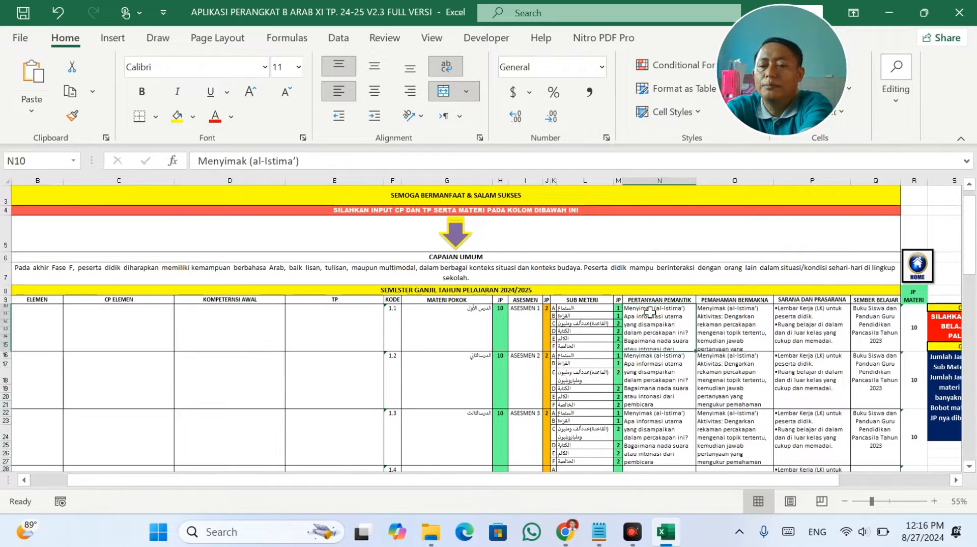
left_click(699, 341)
left_click_drag(679, 326, 713, 432)
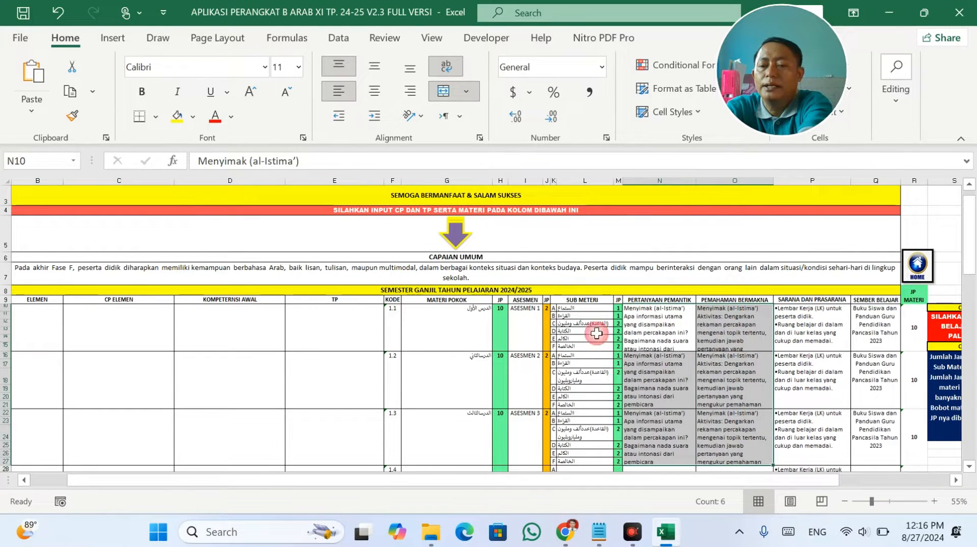
left_click(505, 343)
left_click_drag(505, 343, 500, 444)
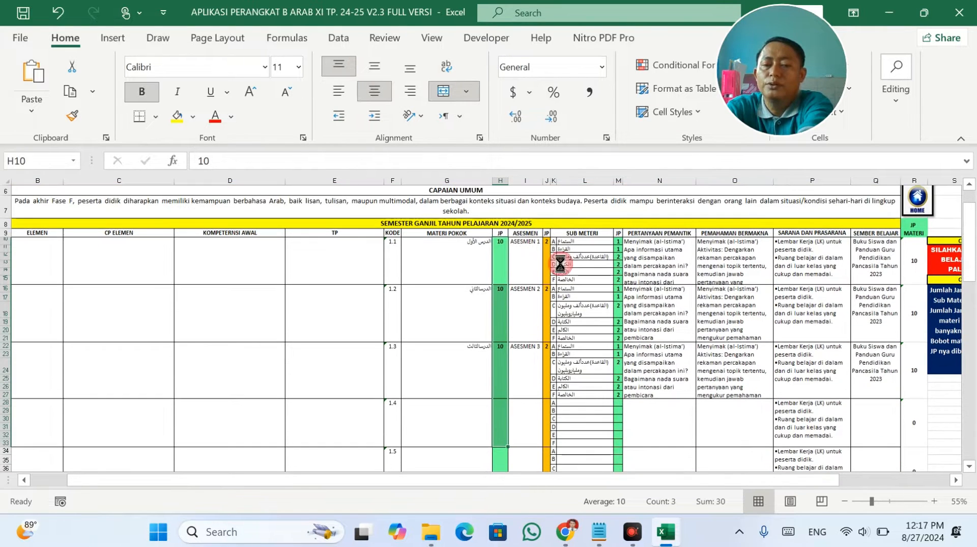
key("Delete")
Clear the sub-material, guiding-question and meaning cells across columns J to O.
left_click_drag(549, 244, 547, 345)
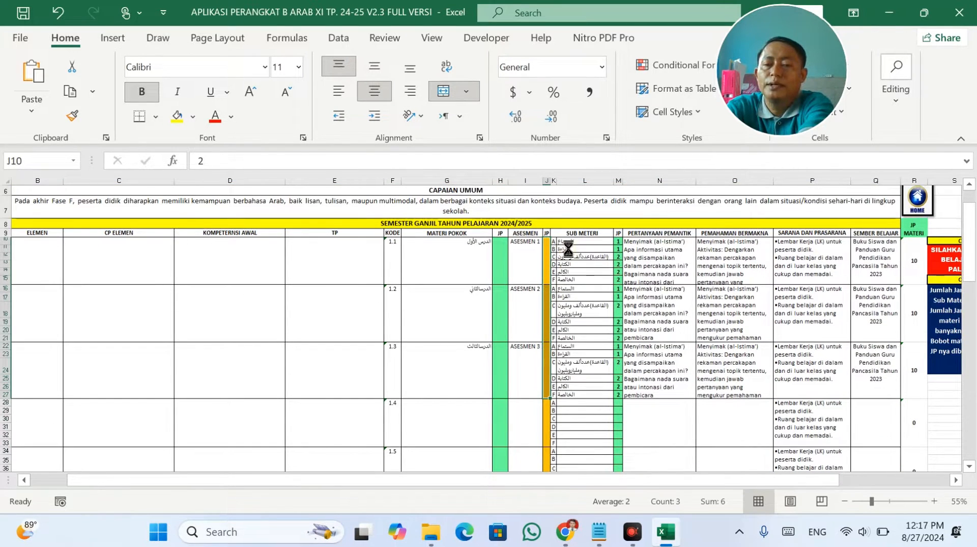
left_click_drag(568, 248, 746, 345)
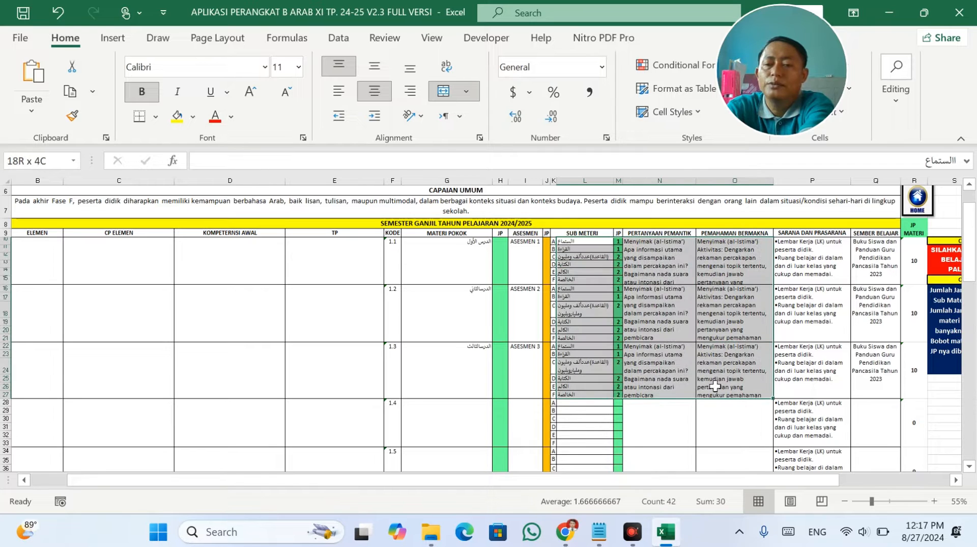
left_click_drag(715, 386, 748, 387)
key("Delete")
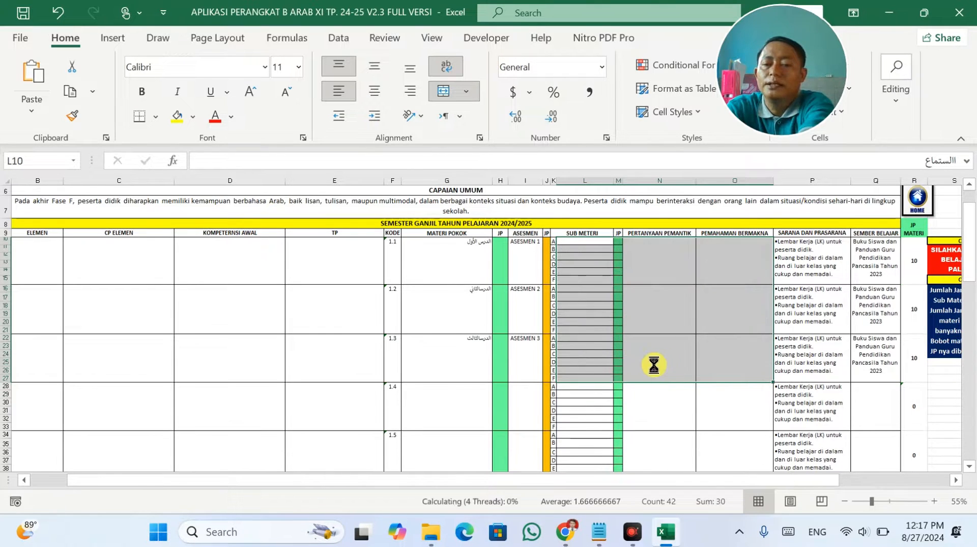
scroll(620, 365, "down", 4)
scroll(606, 366, "down", 10)
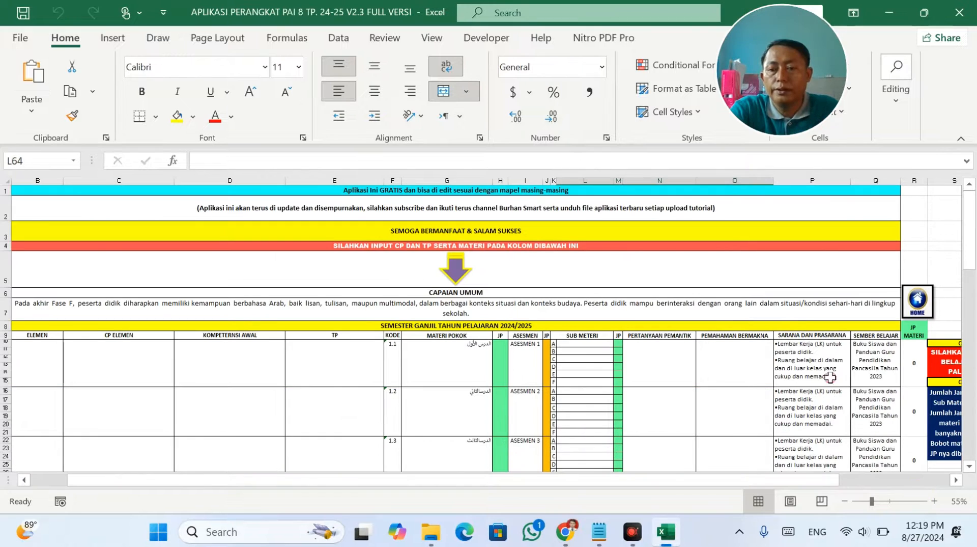
left_click(863, 360)
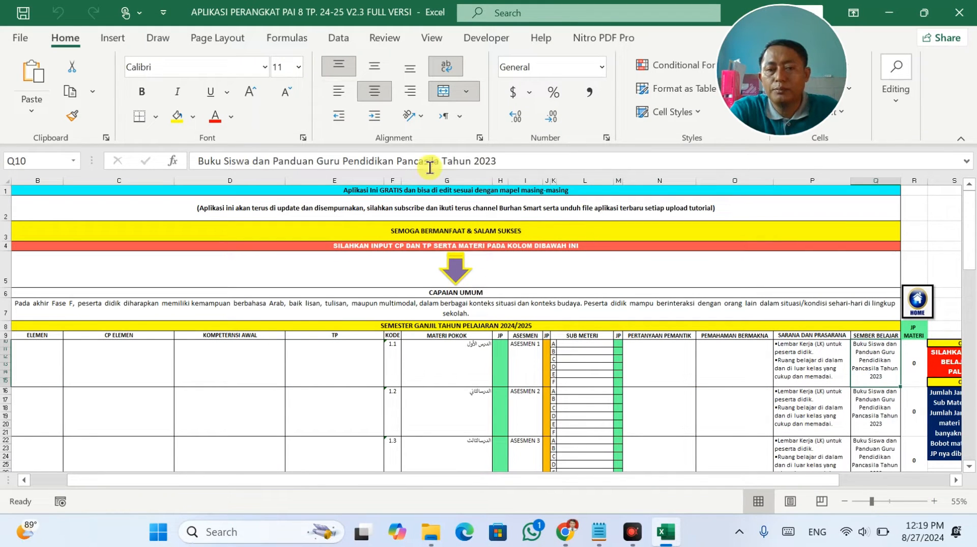
Change Q10's learning source to 'PAI Kelas VIII Tahun 2022'.
left_click_drag(439, 159, 351, 160)
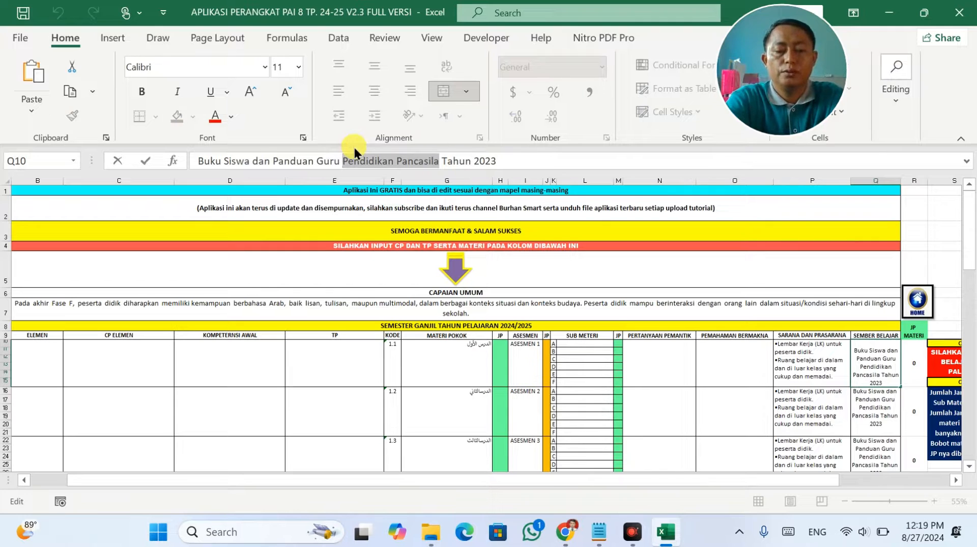
key("BackSpace")
type("AI")
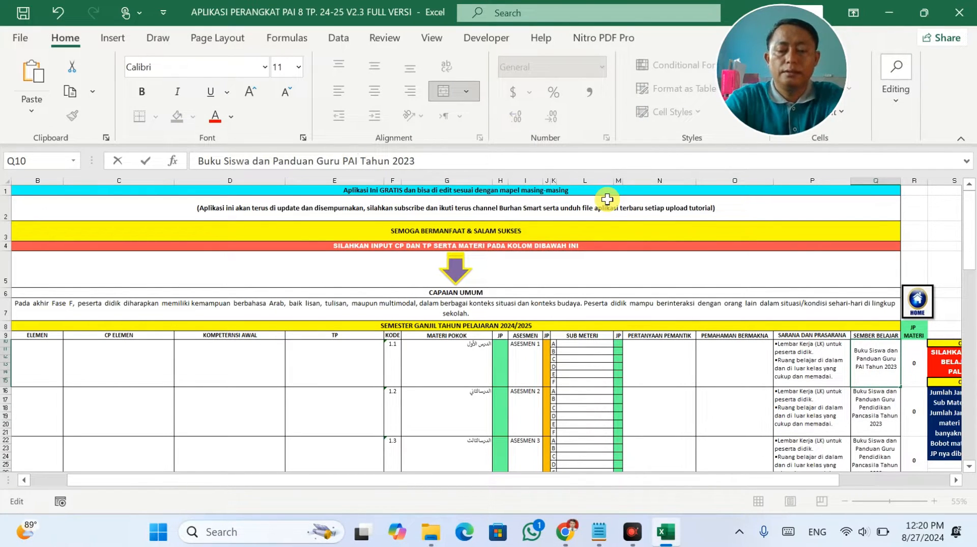
type(" Kelas")
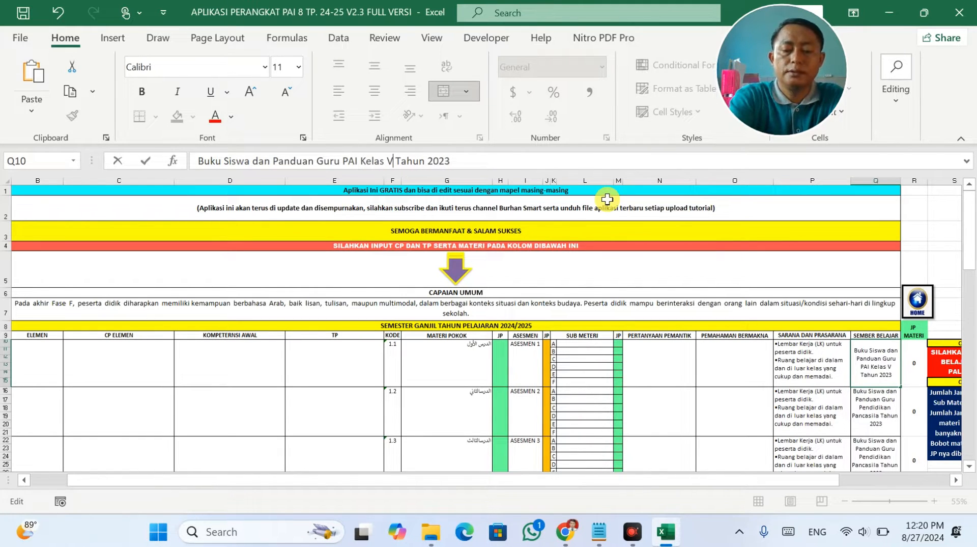
type(" VIII")
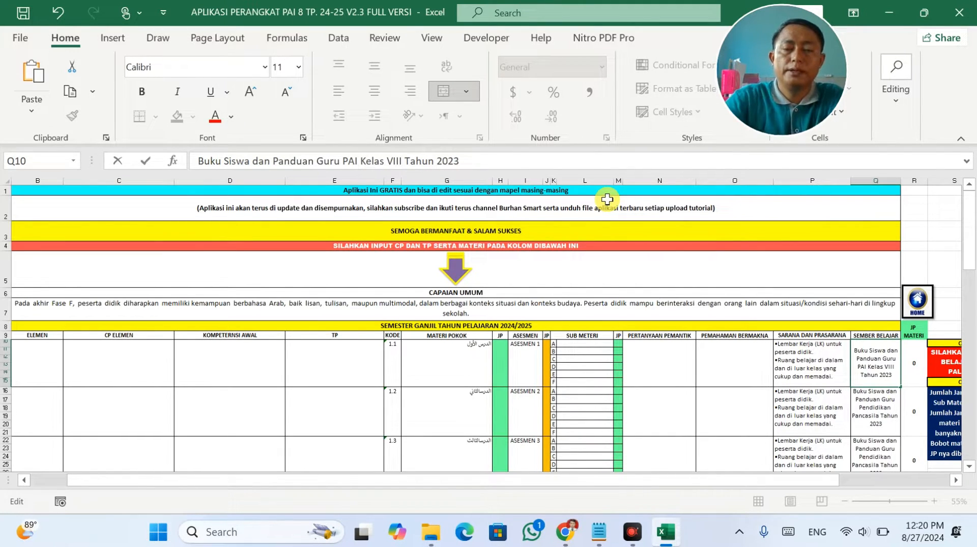
left_click(606, 253)
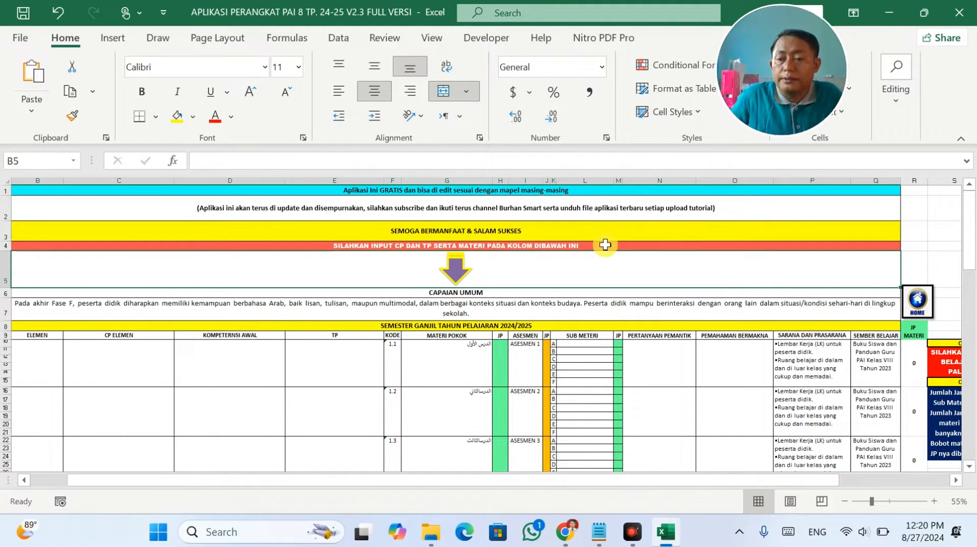
left_click(873, 367)
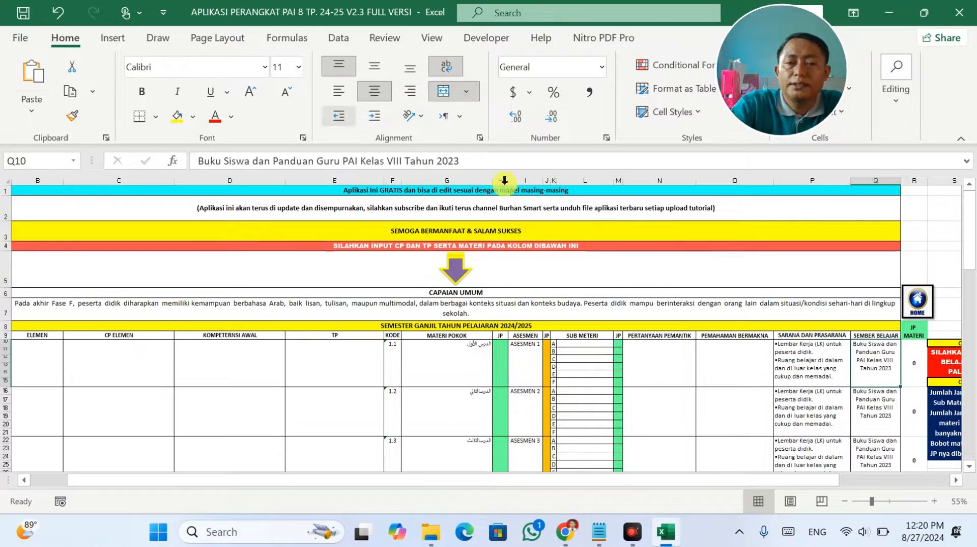
left_click(503, 165)
left_click(501, 164)
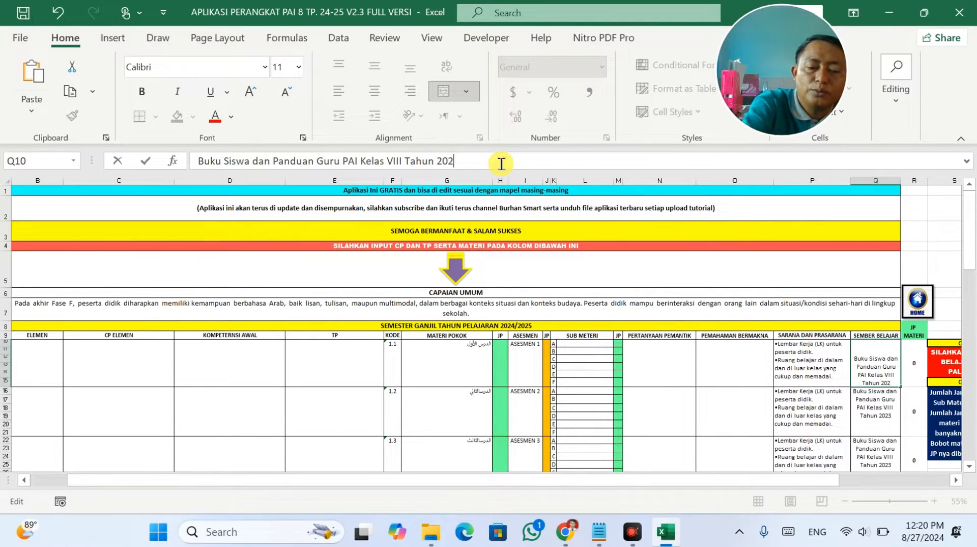
key("Return")
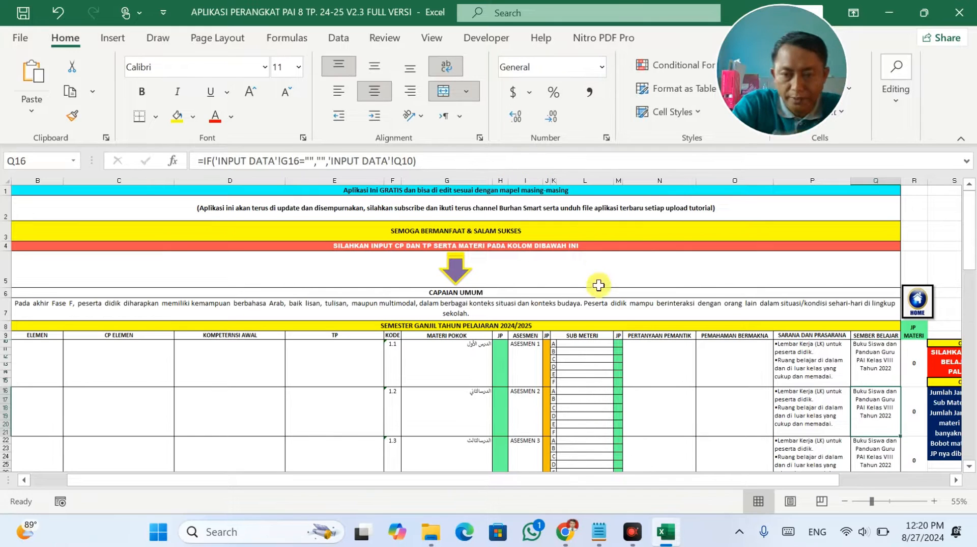
Clear the Arabic lesson titles in G10:G22, then open a blank Chrome tab.
left_click(501, 292)
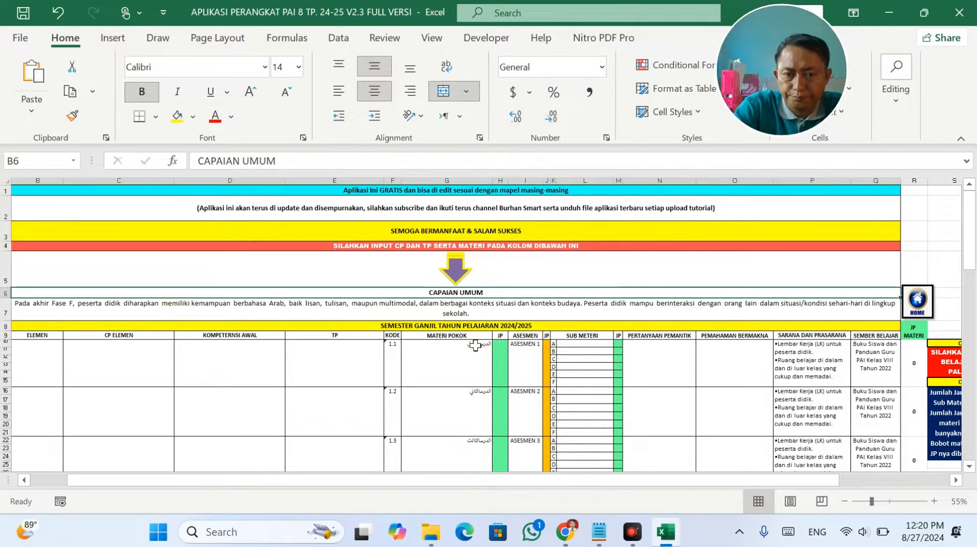
left_click_drag(475, 345, 491, 453)
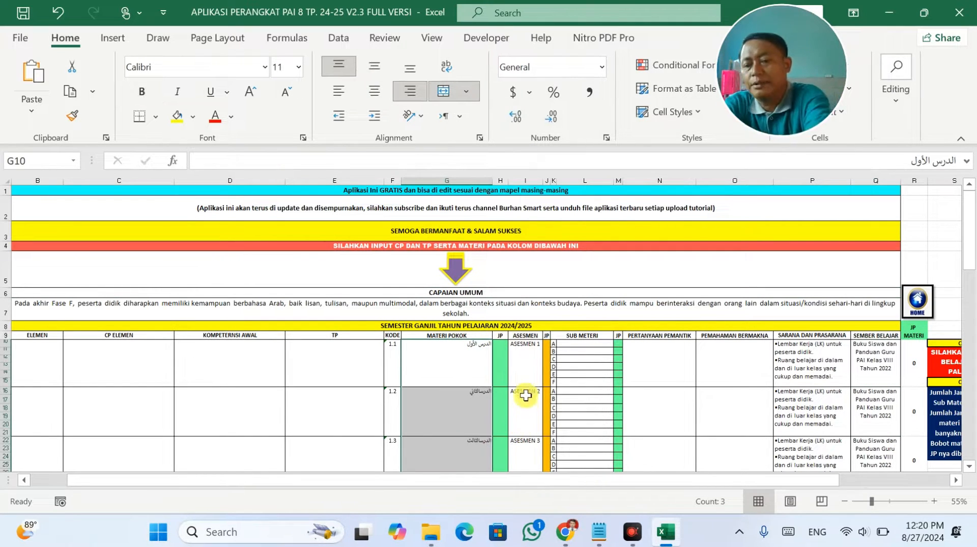
key("Delete")
scroll(392, 351, "down", 3)
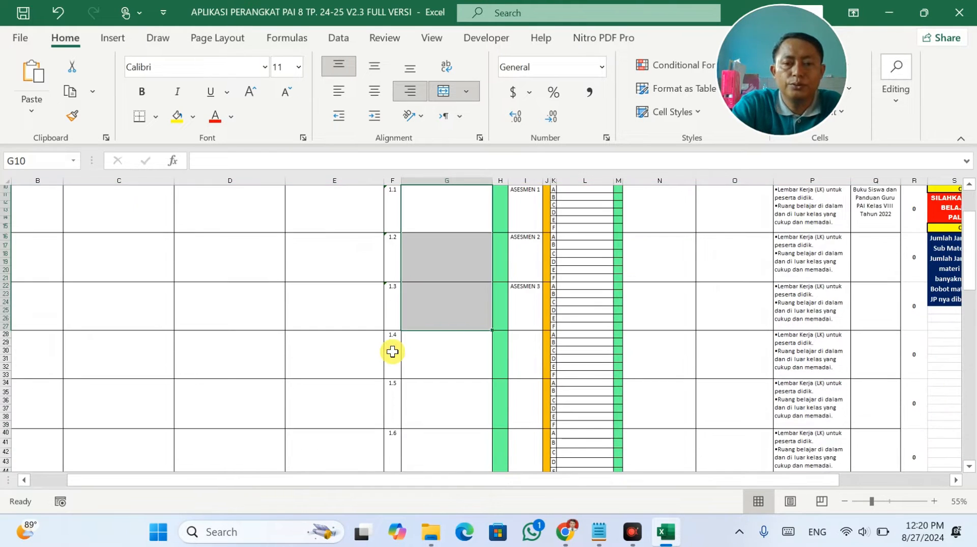
scroll(393, 351, "up", 3)
left_click(147, 363)
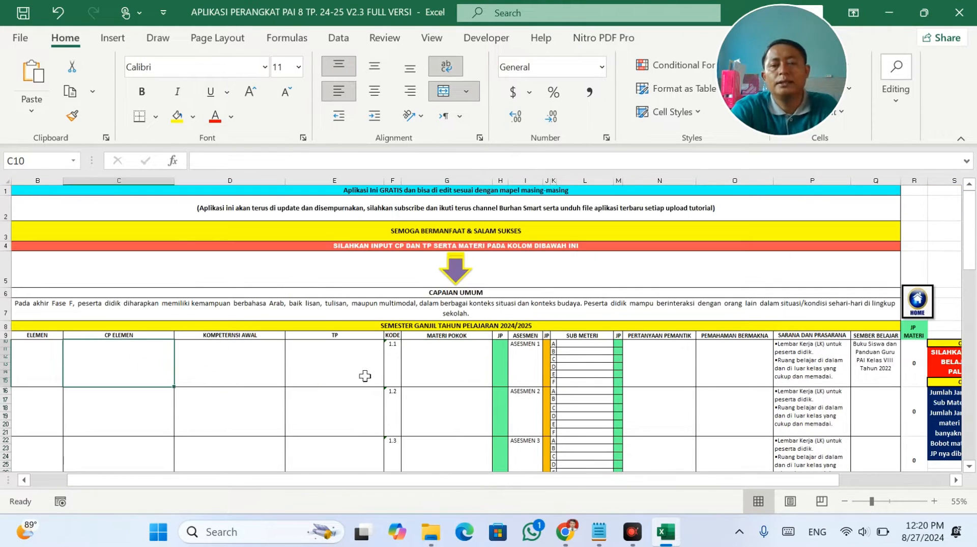
left_click(560, 534)
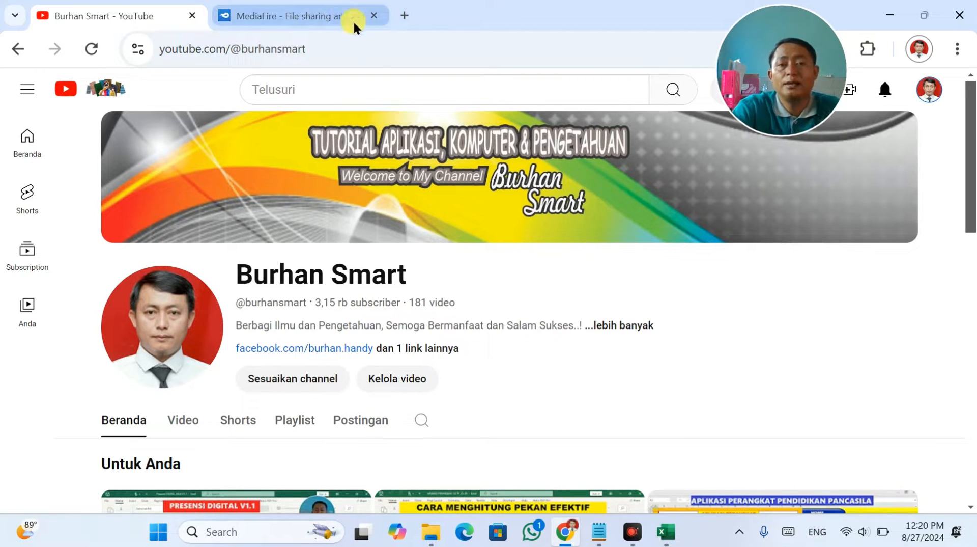
left_click(405, 15)
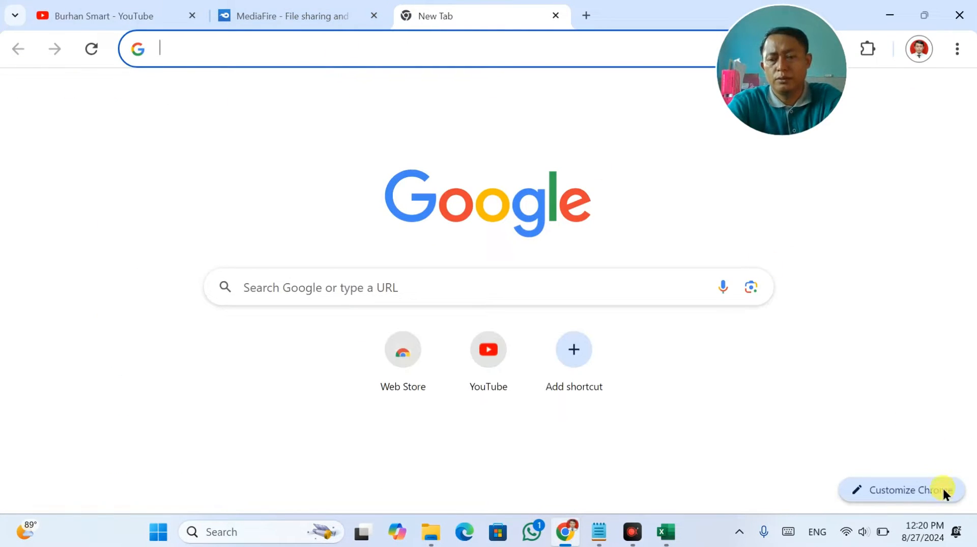
Search 'buku pai kelas 8 kurikulum merdeka', download Islam-BS-KLS-VIII.pdf from kemdikbud, and open it.
left_click(360, 50)
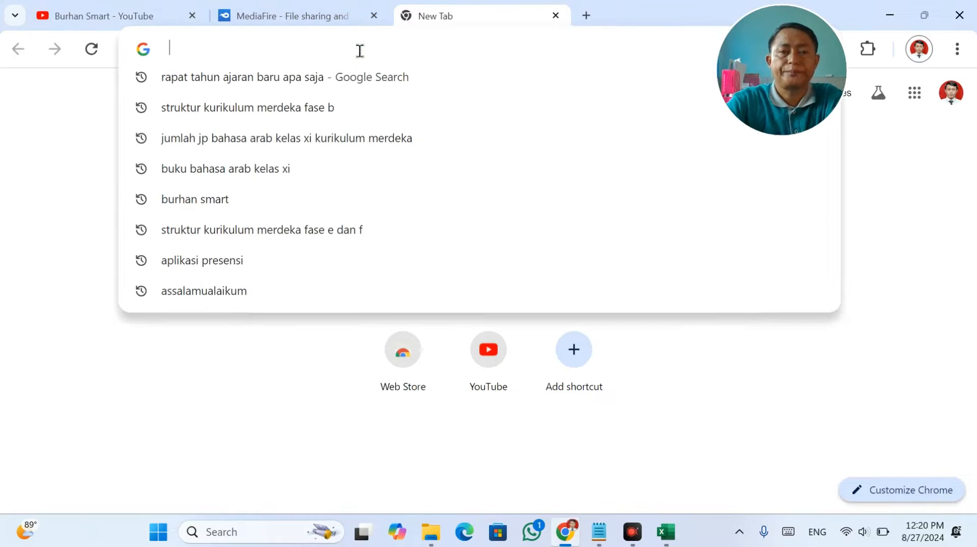
type("bv")
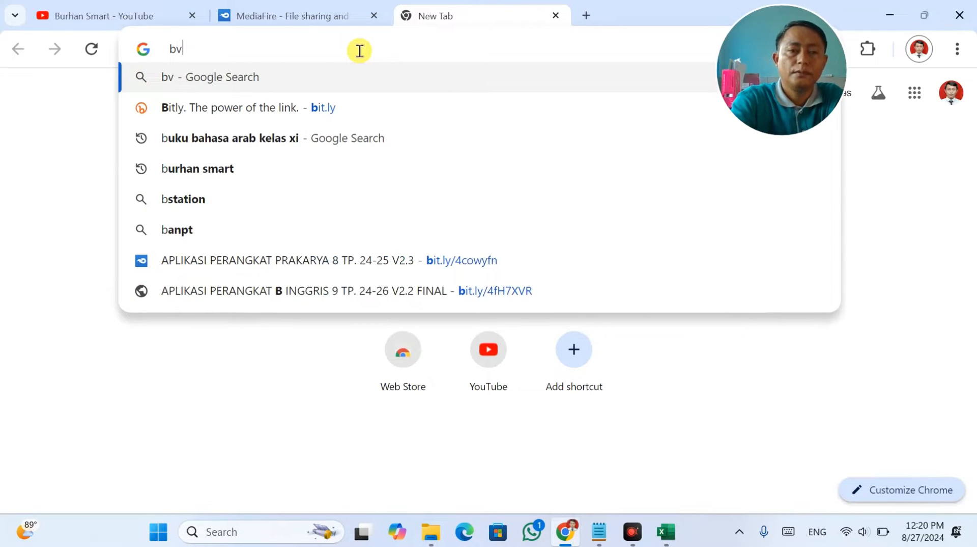
key("BackSpace")
type("uku")
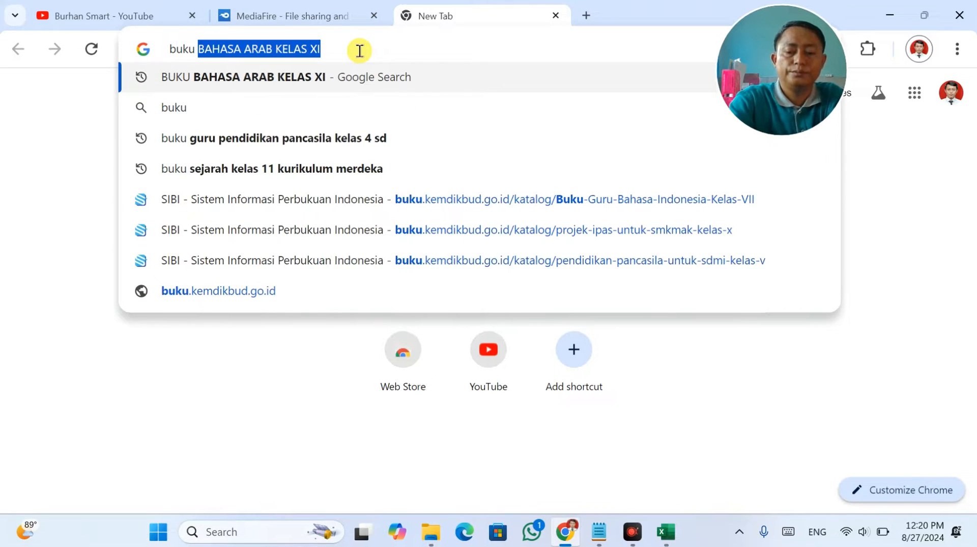
type(" pai ")
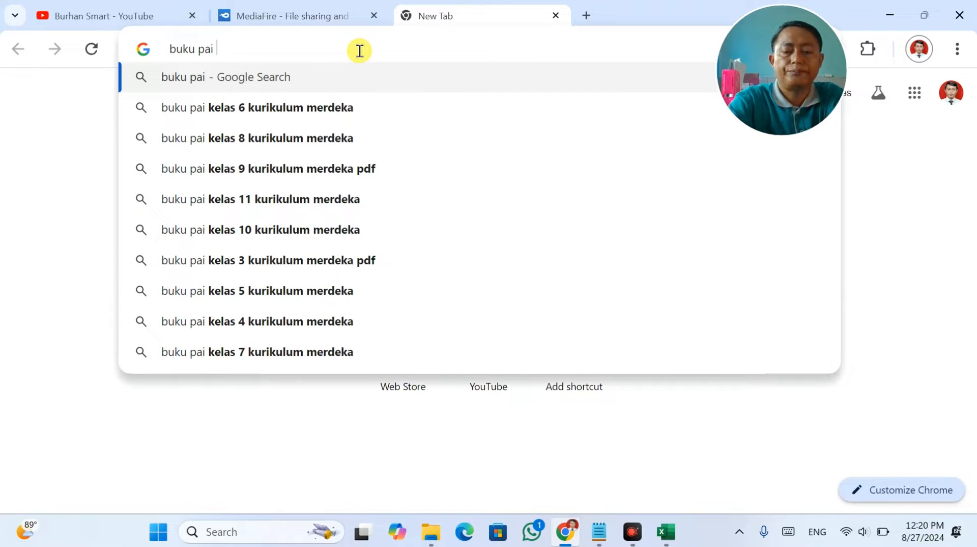
type("kelas ")
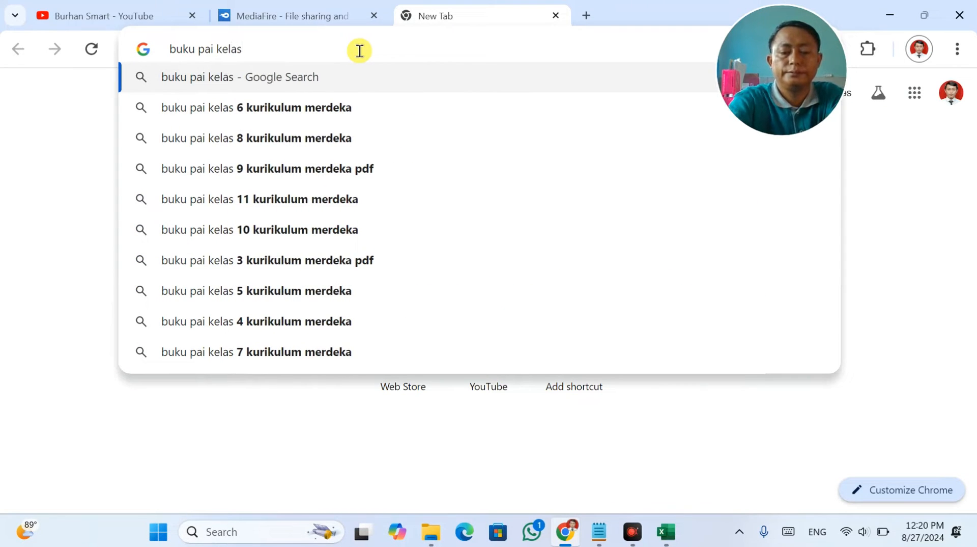
type("8")
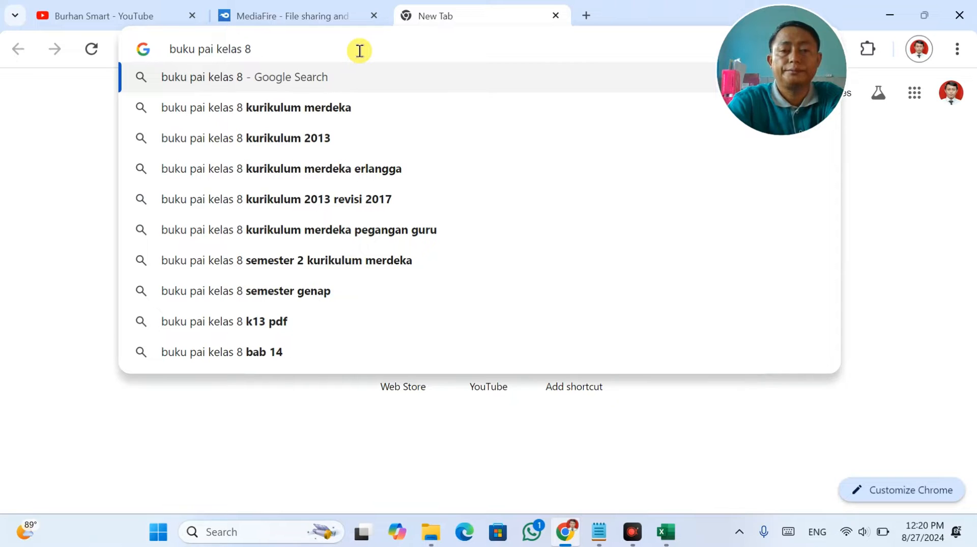
left_click(344, 96)
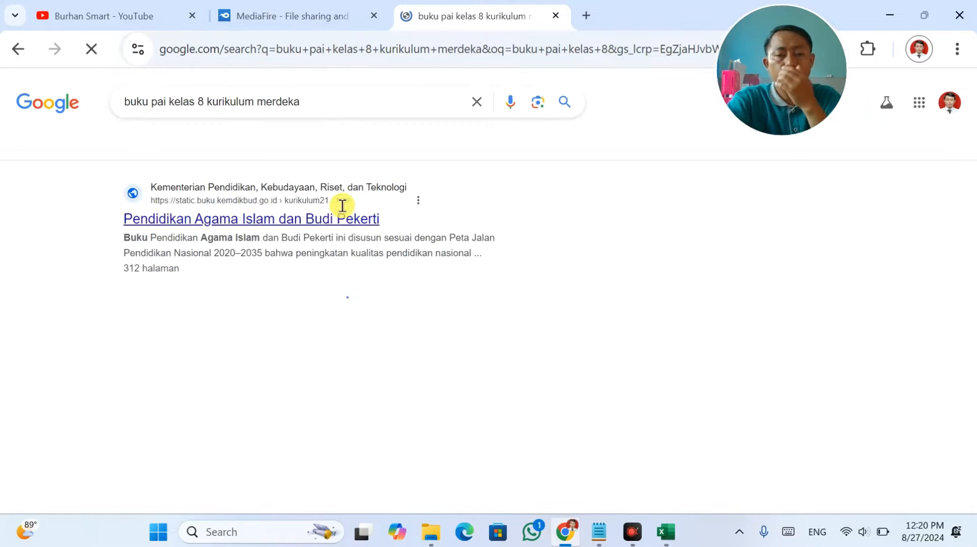
left_click(279, 220)
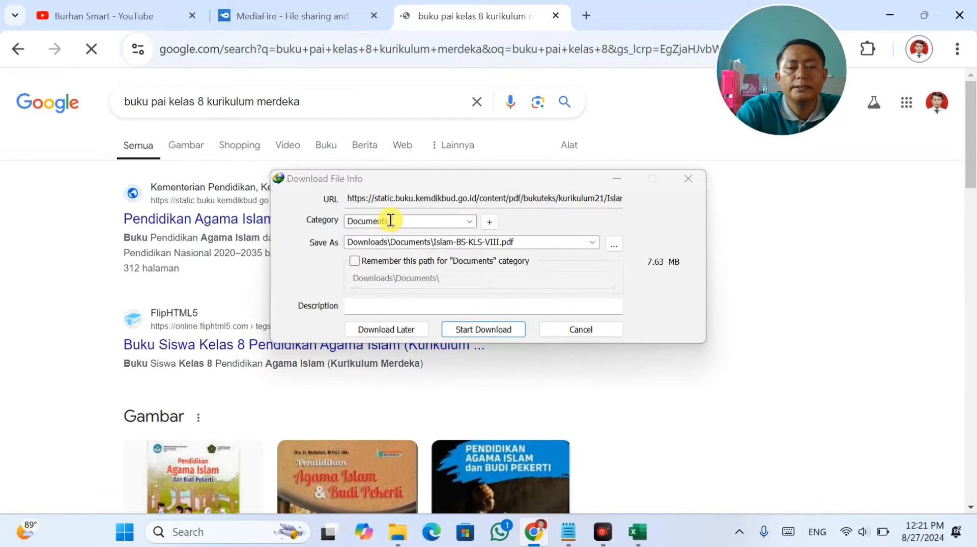
left_click(485, 331)
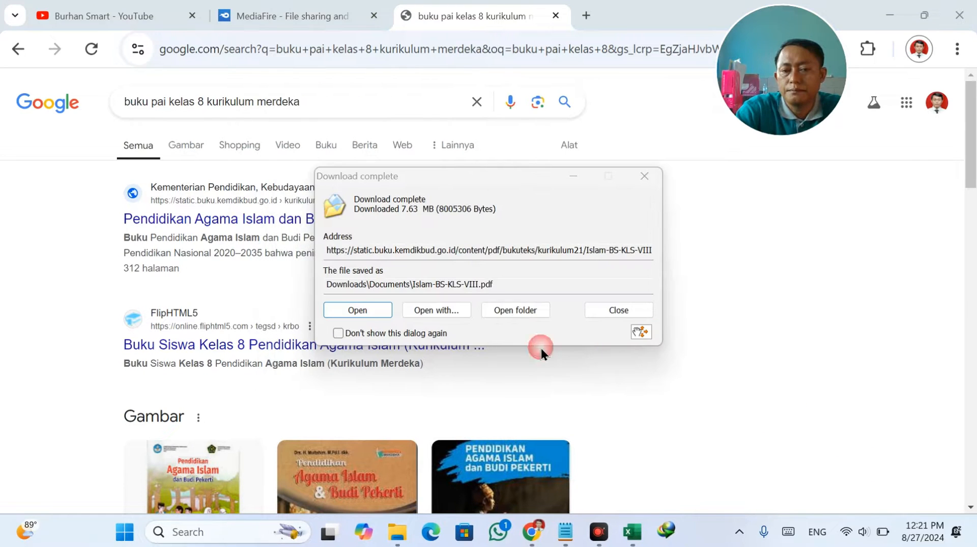
left_click(388, 312)
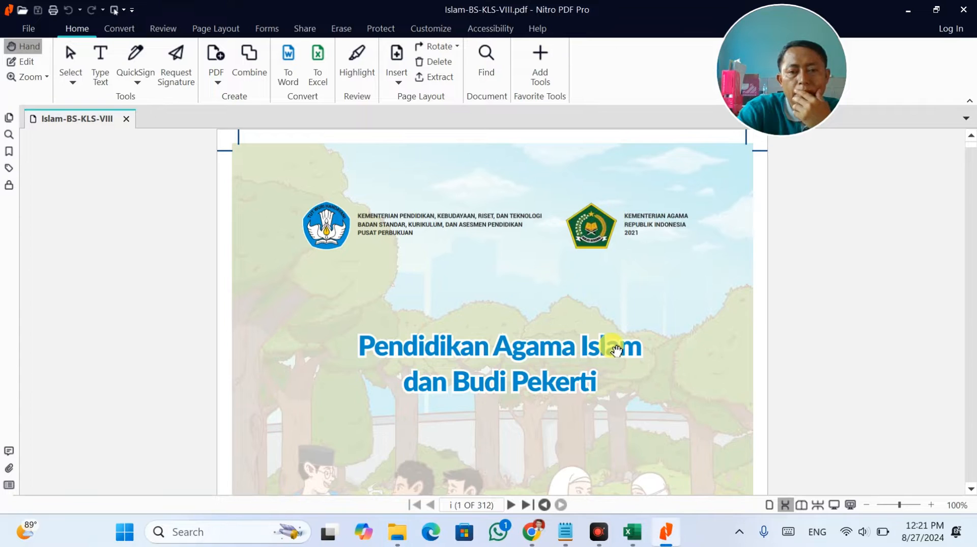
Return to Excel and revise the year in Q10's learning-source text.
scroll(616, 338, "down", 10)
scroll(619, 337, "down", 20)
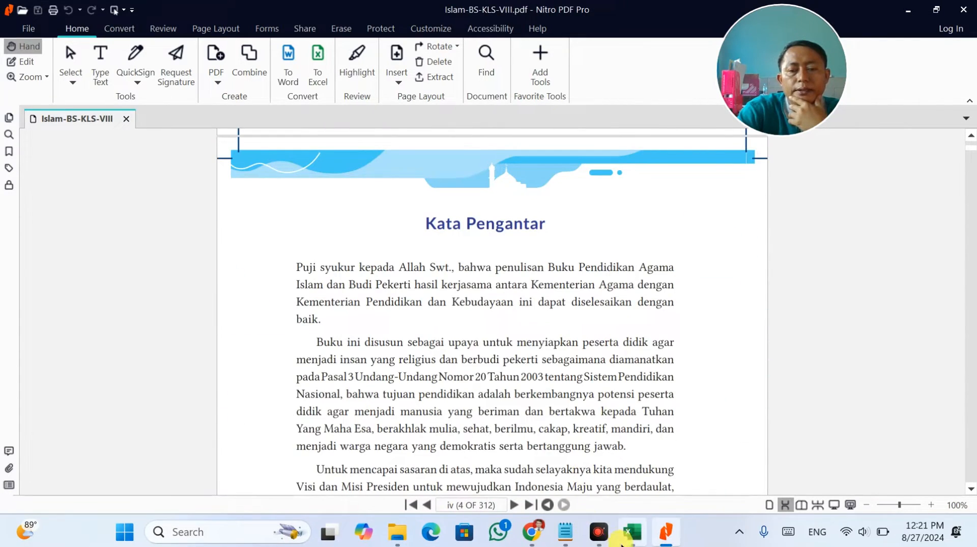
left_click(632, 532)
left_click(881, 352)
double_click(881, 353)
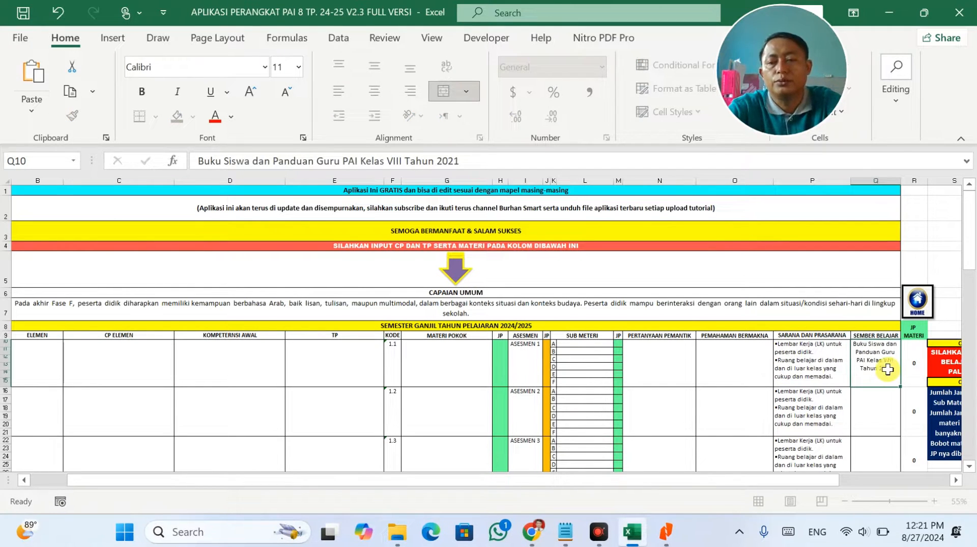
left_click(705, 410)
scroll(704, 407, "up", 1, "ctrl")
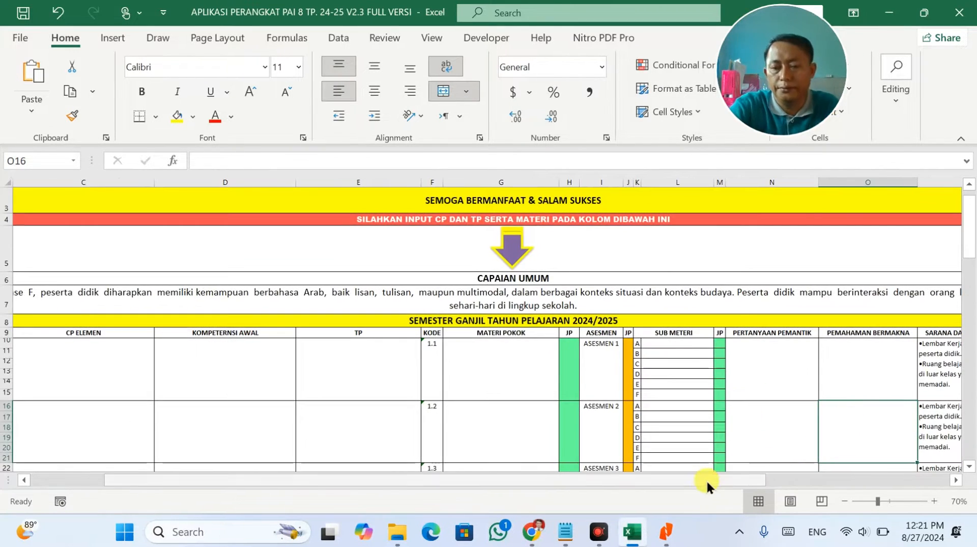
left_click_drag(706, 479, 767, 476)
left_click(774, 369)
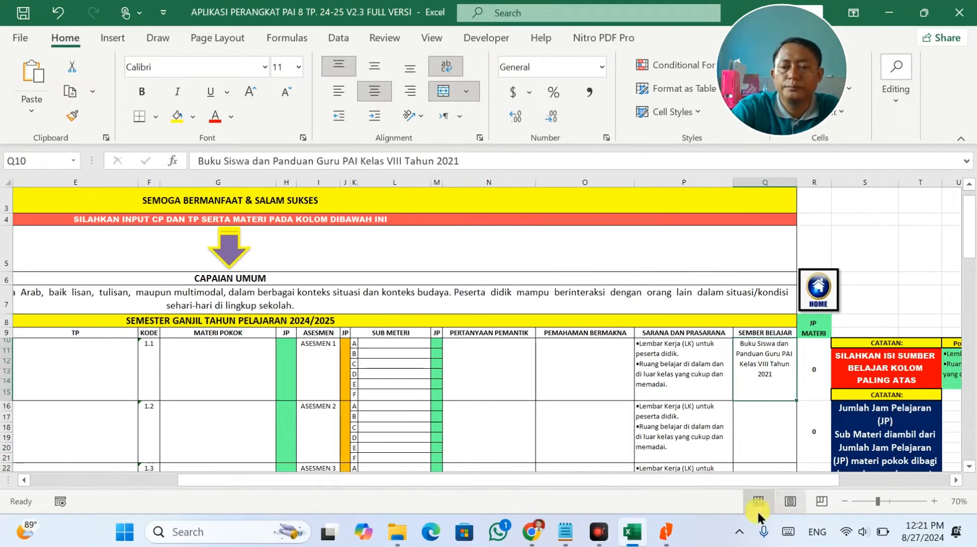
Copy the Bab 1 chapter title from the textbook's Daftar Isi page.
left_click(663, 533)
scroll(512, 371, "down", 10)
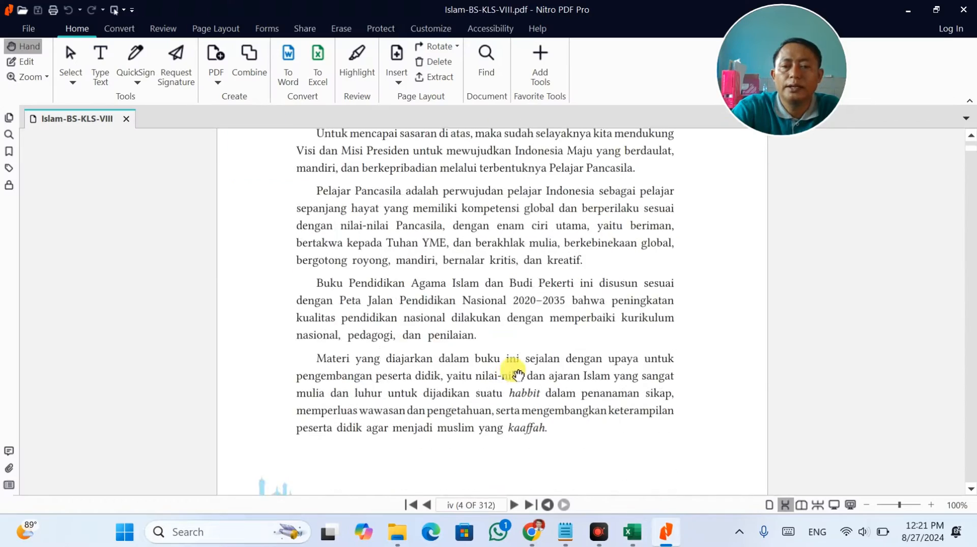
scroll(538, 454, "down", 15)
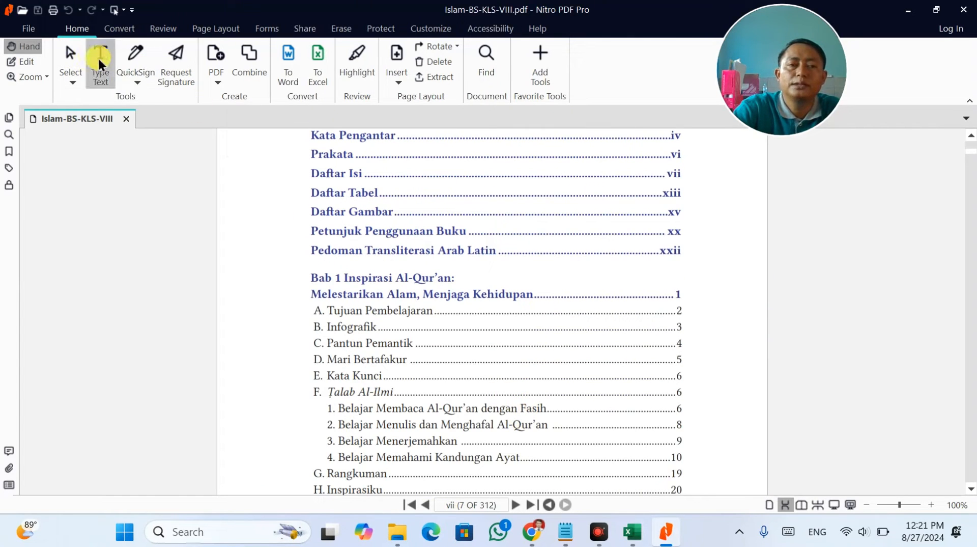
left_click(25, 61)
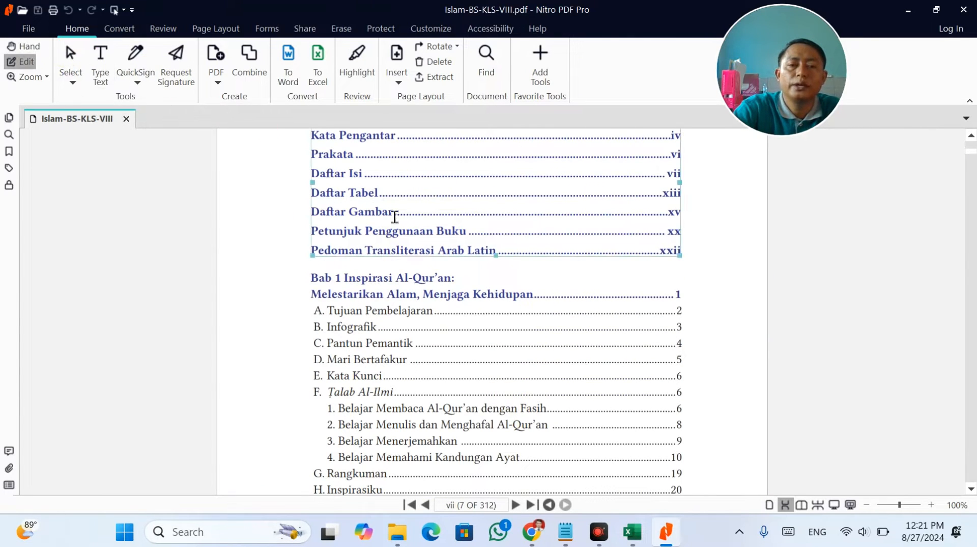
double_click(429, 288)
left_click(428, 284)
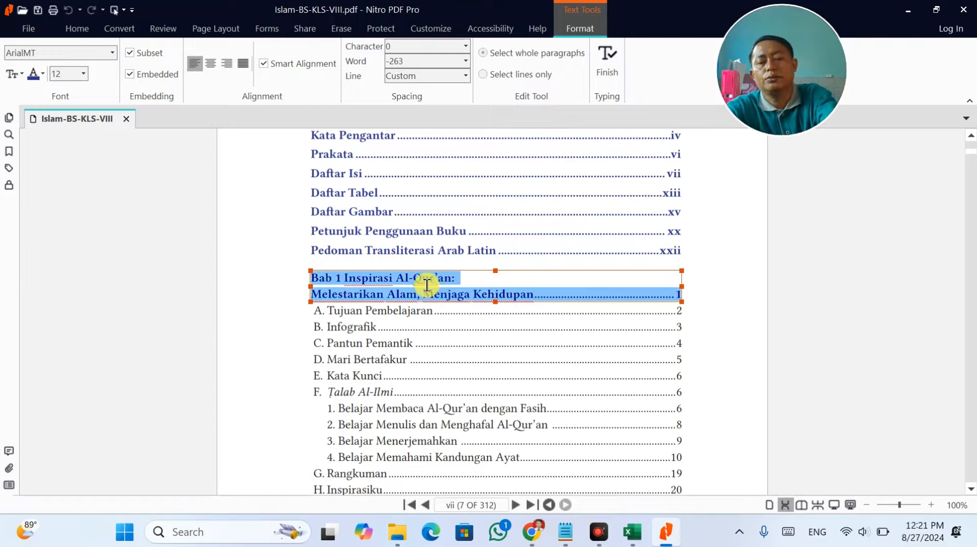
key("alt+Tab")
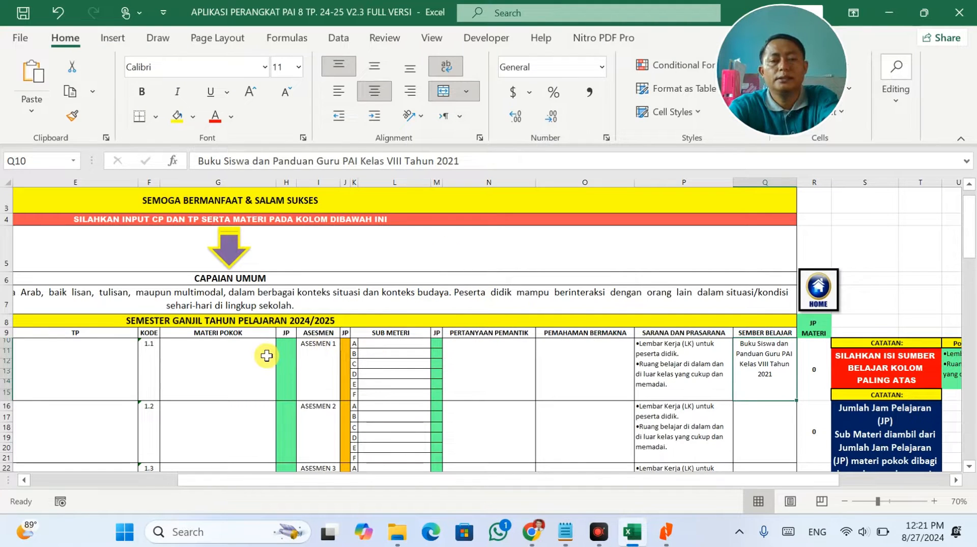
Paste the Bab 1 title into G10, trim the dot leader and page number, and wrap it.
left_click(251, 351)
key("ctrl+v")
left_click(392, 357)
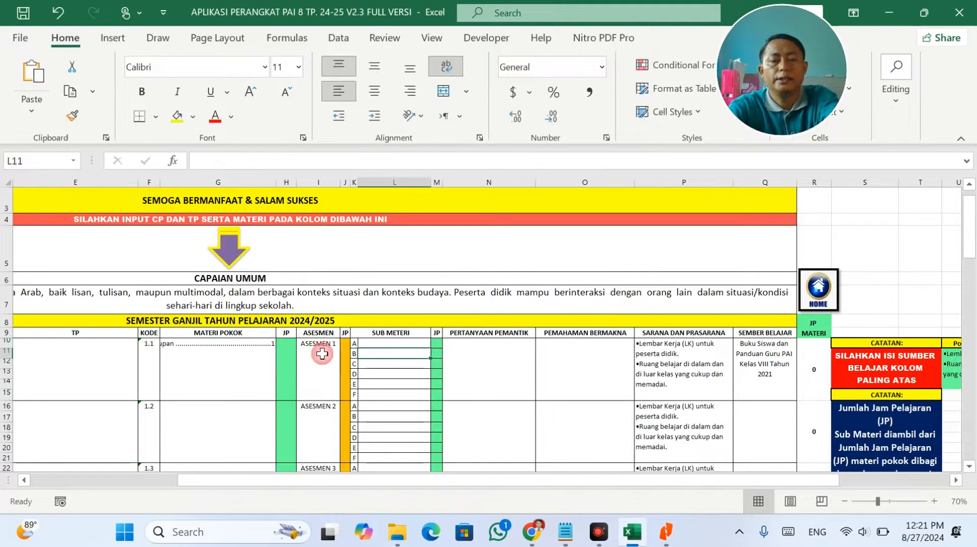
double_click(203, 341)
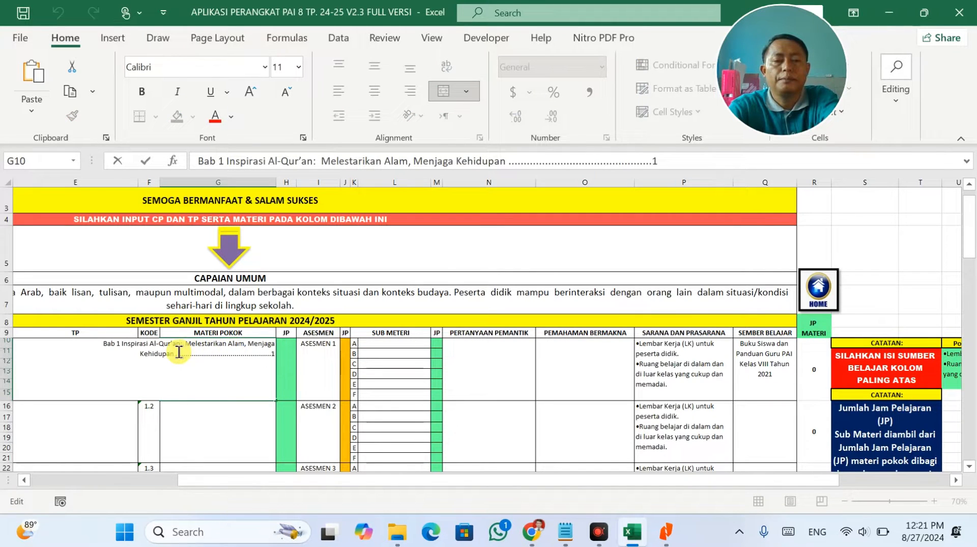
left_click_drag(174, 355, 311, 352)
key("BackSpace")
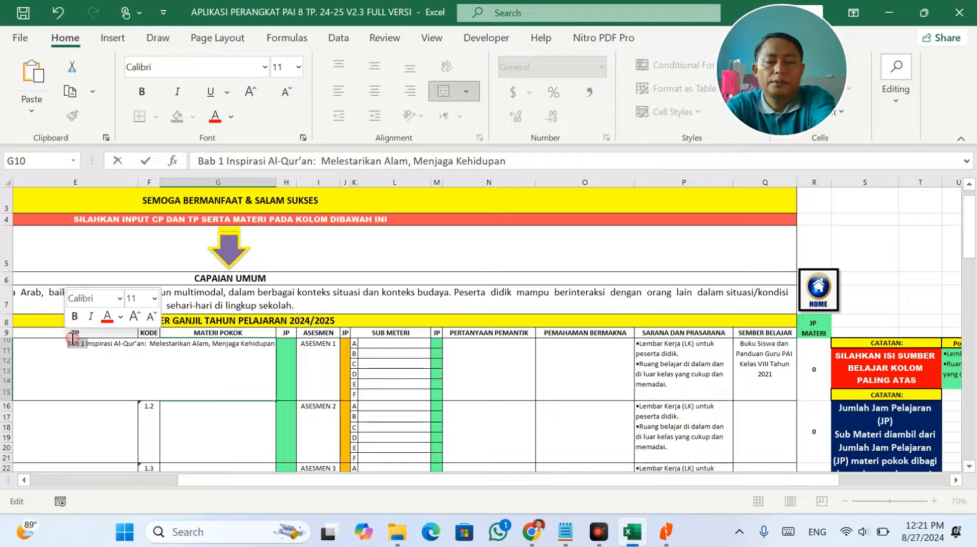
key("Return")
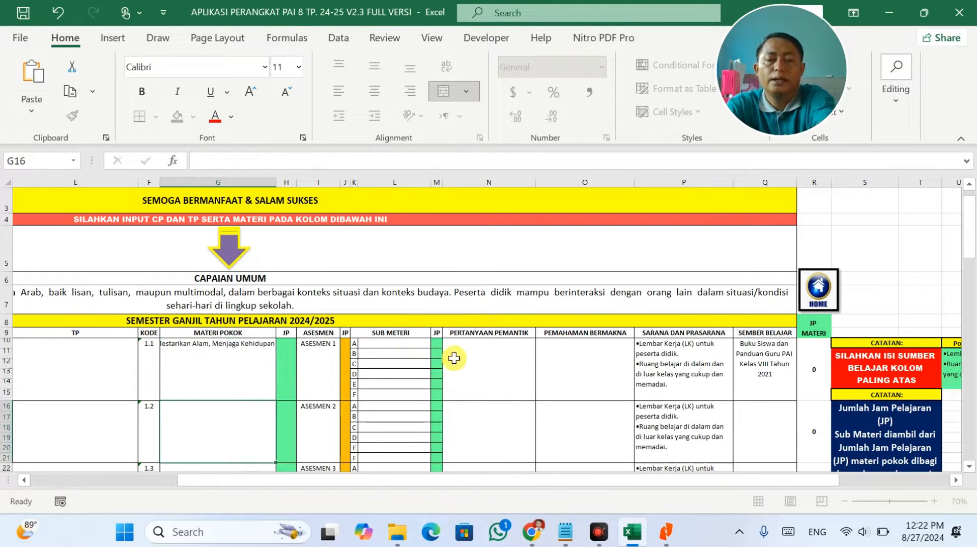
key("alt+Tab")
key("alt+Tab")
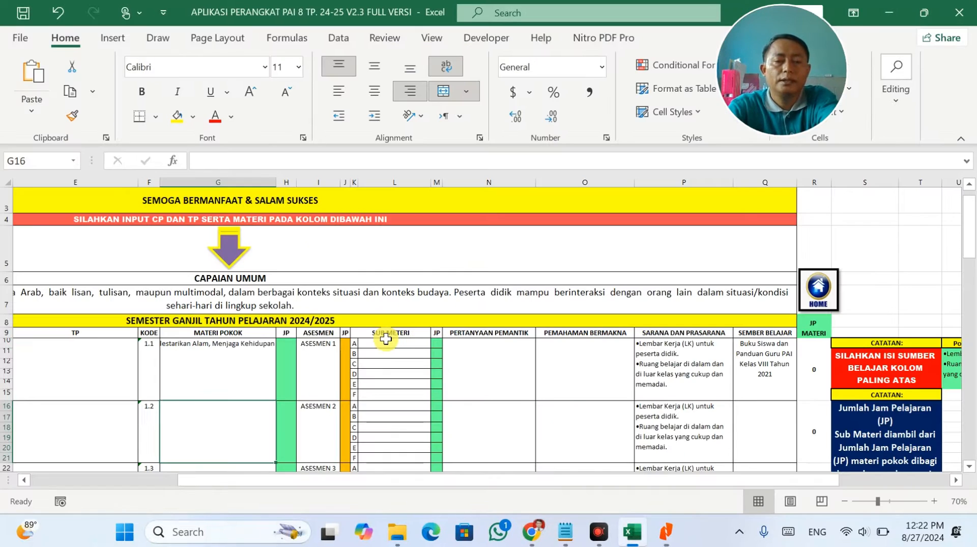
left_click(257, 362)
left_click(446, 66)
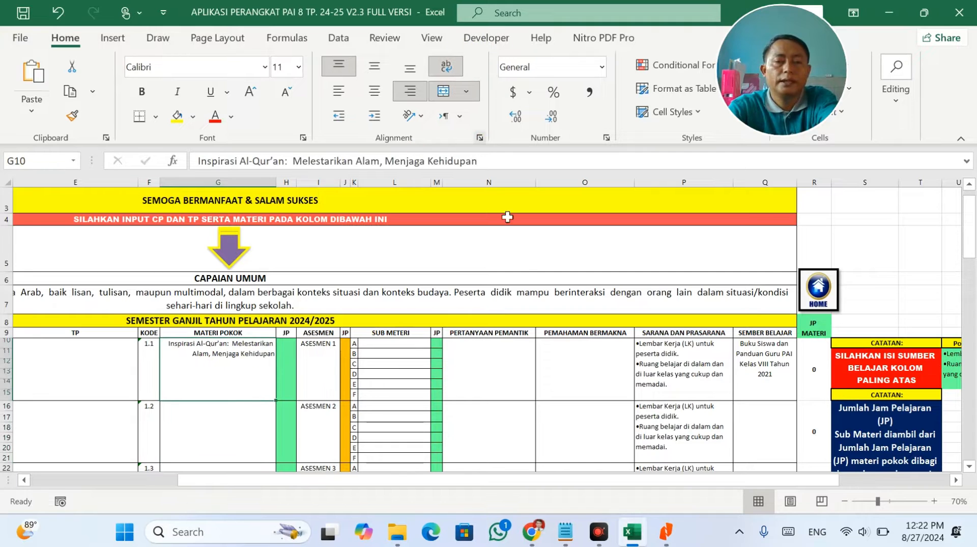
key("alt+Tab")
scroll(430, 375, "down", 5)
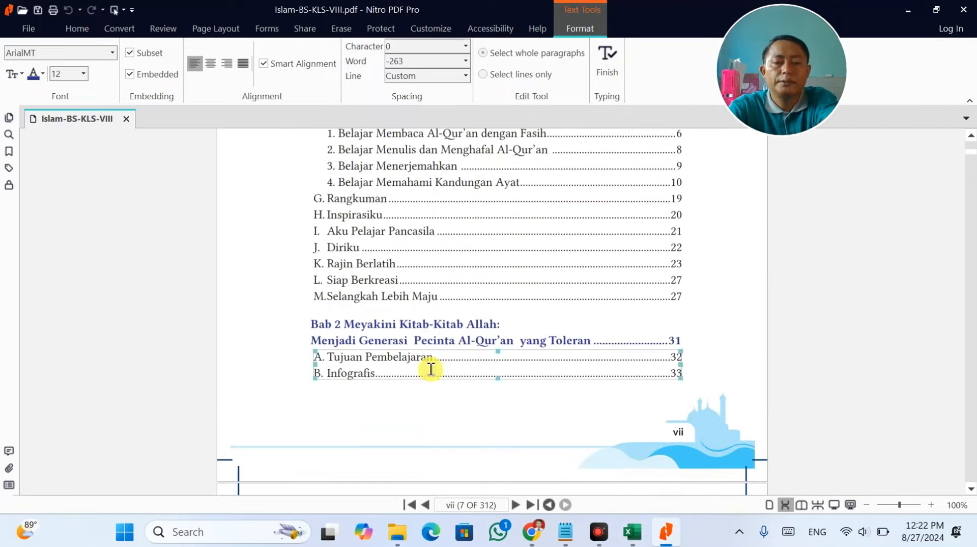
Review Bab 1's A–F subsection entries in the contents, then open a new Chrome tab.
scroll(431, 359, "up", 5)
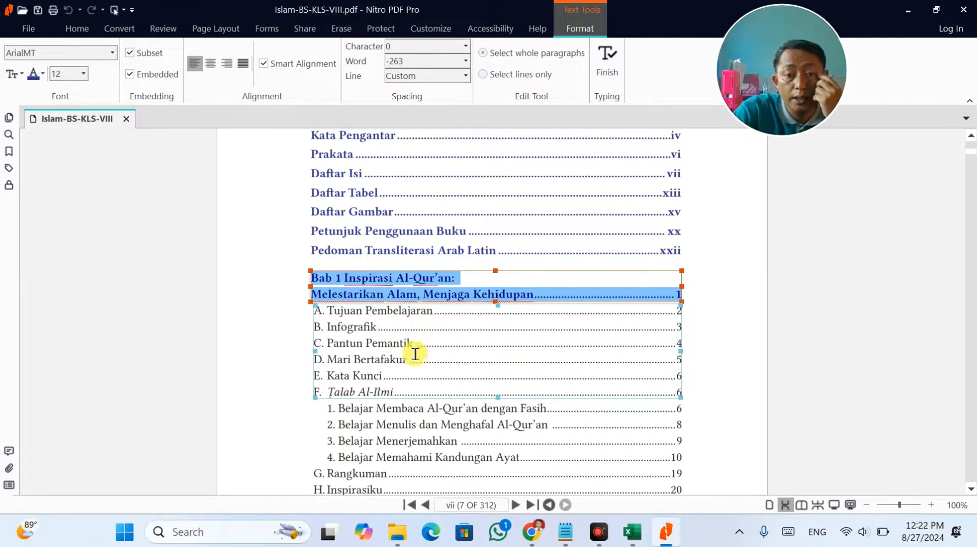
scroll(419, 357, "down", 2)
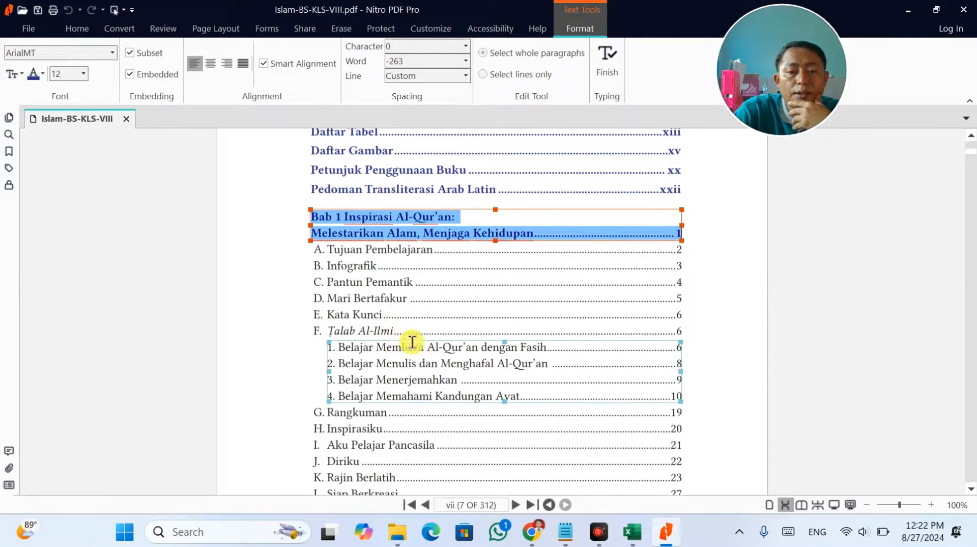
left_click(369, 284)
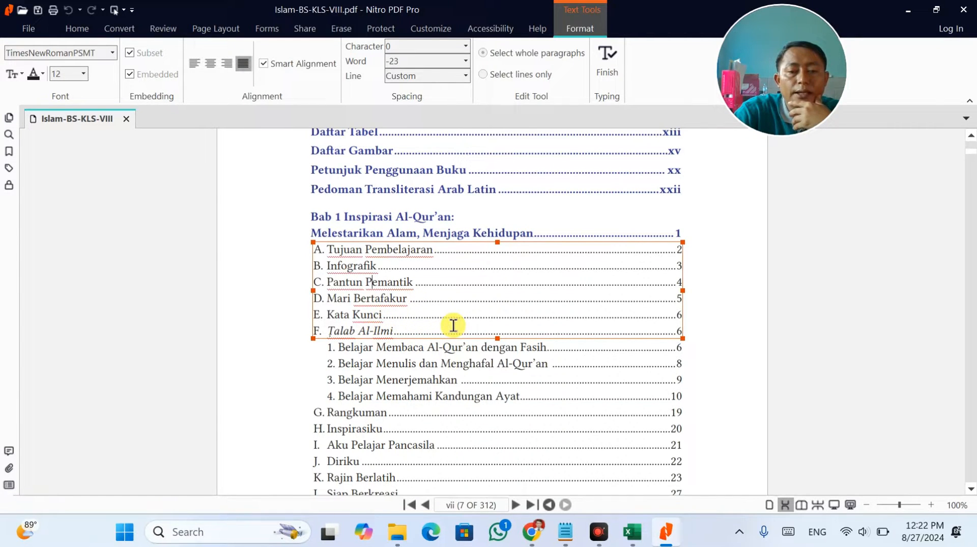
left_click(532, 531)
left_click(582, 22)
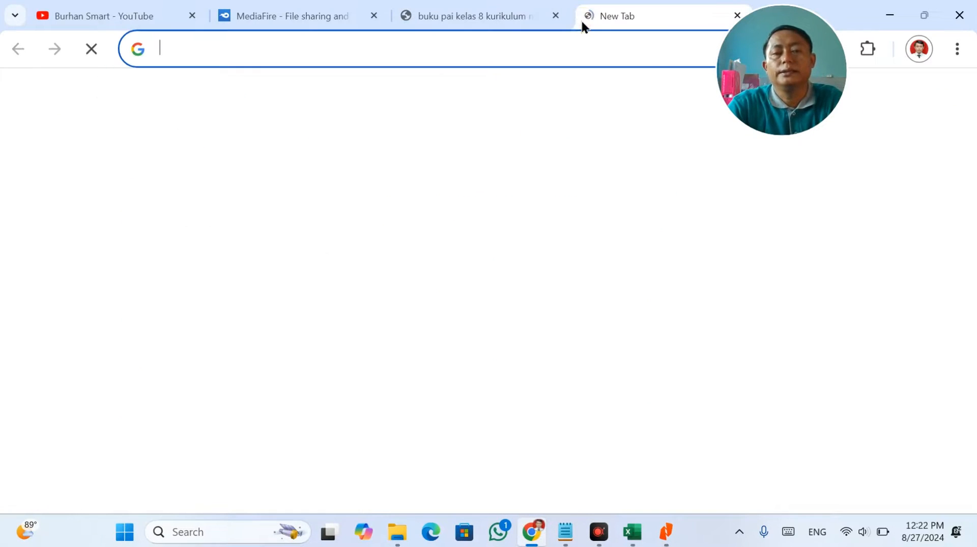
View the online class VIII Pendidikan Agama Islam dan Budi Pekerti flipbook, then return to Nitro PDF.
type("MATERI BAHAS")
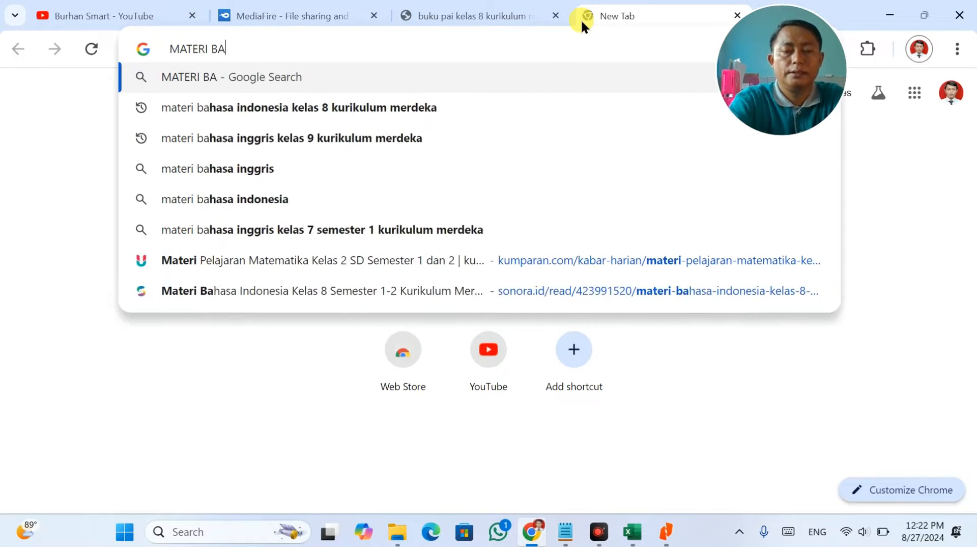
left_click(504, 8)
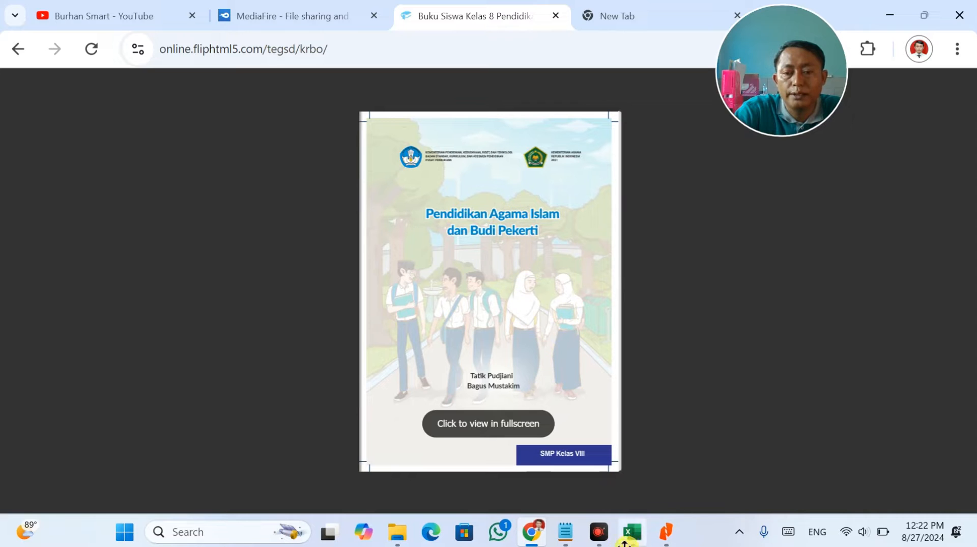
left_click(665, 532)
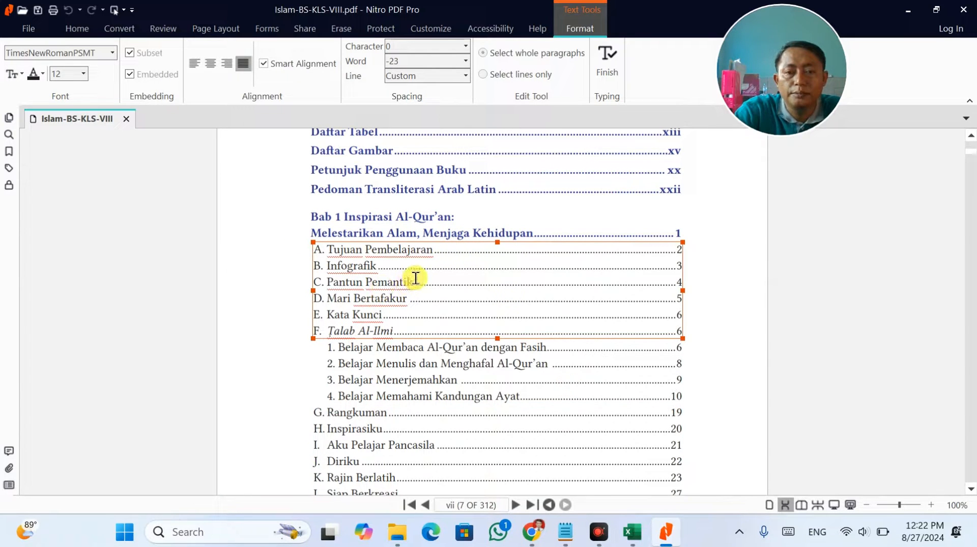
Scroll through the textbook's table of contents into the later chapters.
scroll(415, 278, "down", 1)
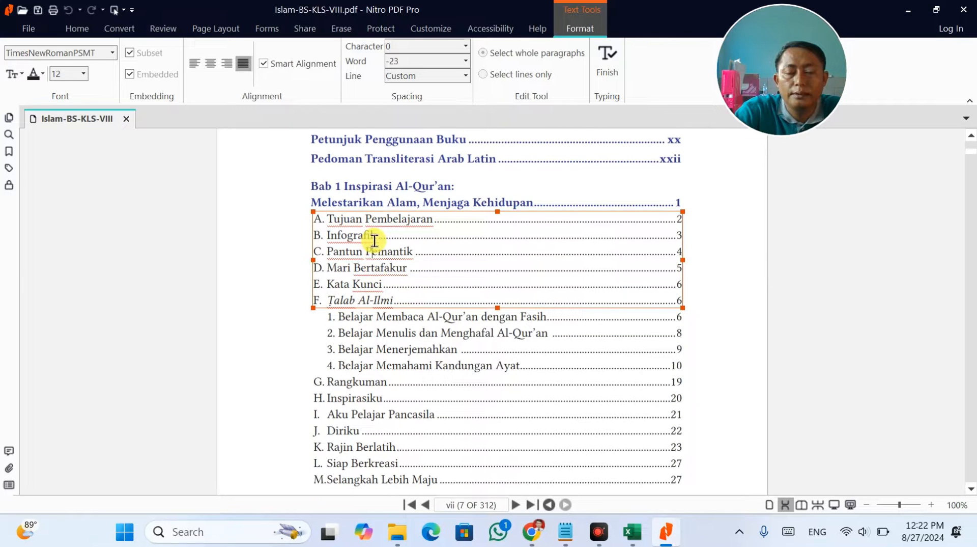
scroll(222, 399, "down", 3)
left_click(223, 398)
scroll(223, 397, "down", 20)
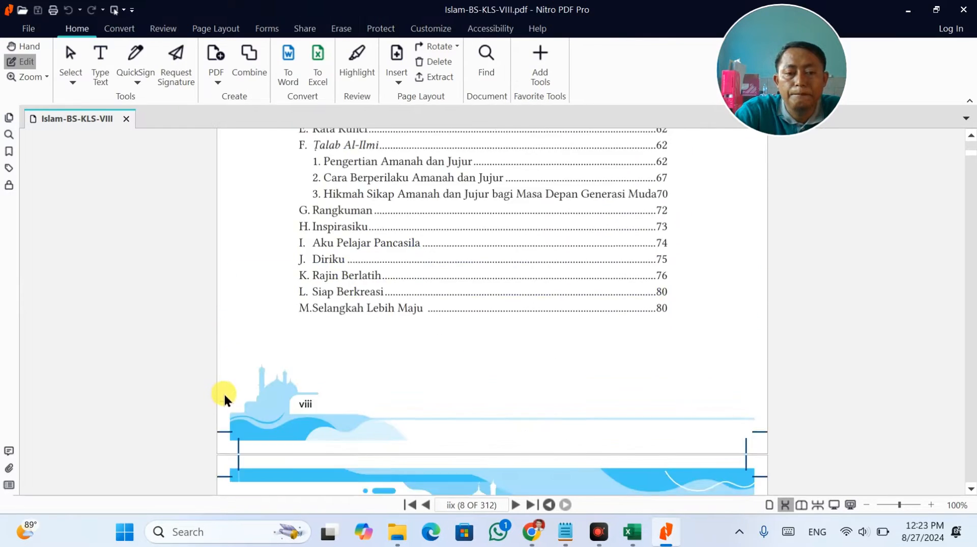
scroll(226, 394, "down", 20)
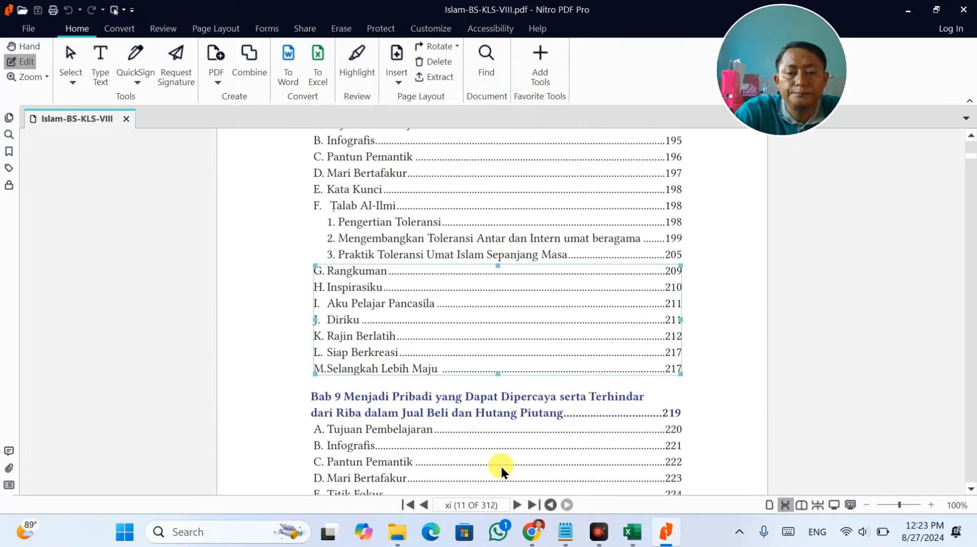
left_click(486, 455)
scroll(486, 456, "down", 9)
scroll(727, 432, "down", 12)
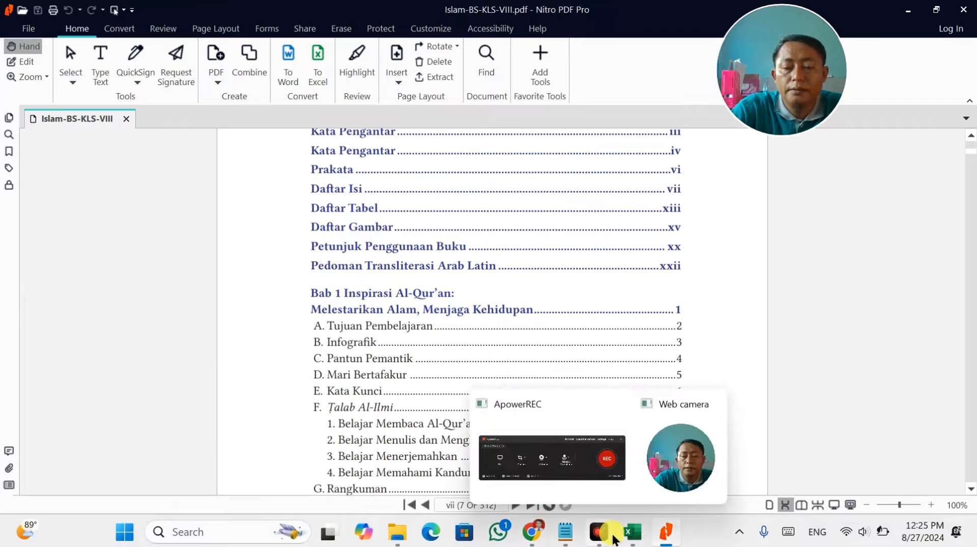
Bring up the PAI Fase D Alur Tujuan Pembelajaran PDF on Google Drive.
left_click(632, 532)
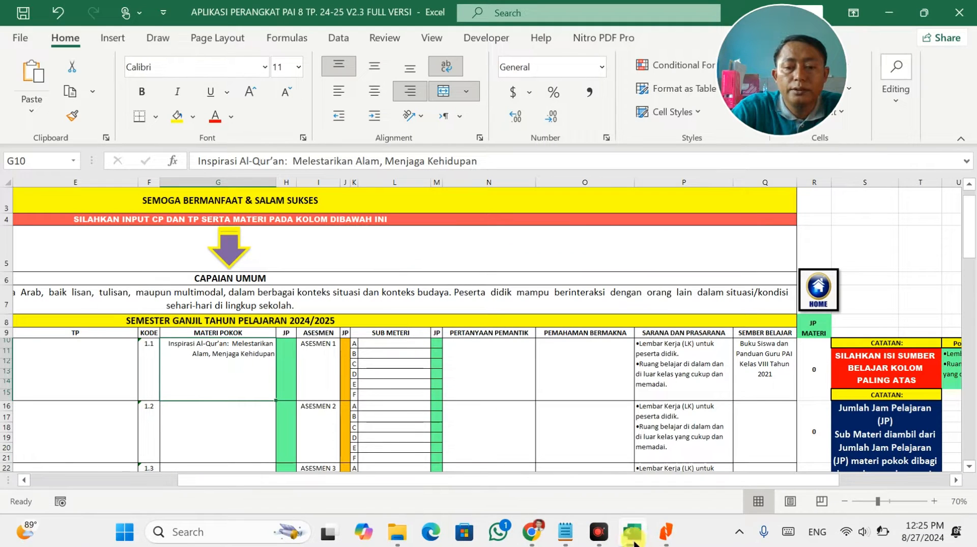
left_click(543, 534)
scroll(415, 371, "up", 6)
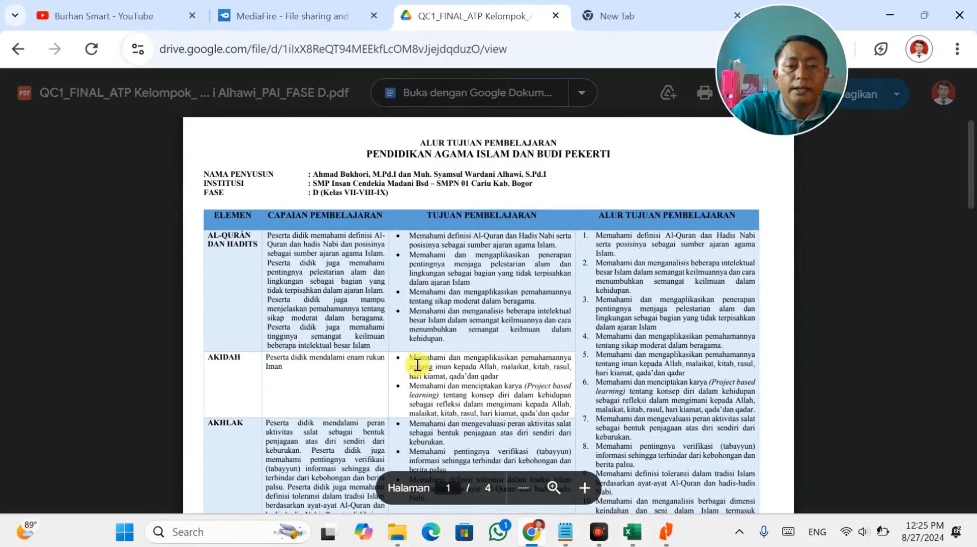
scroll(399, 365, "down", 4)
scroll(305, 291, "up", 3)
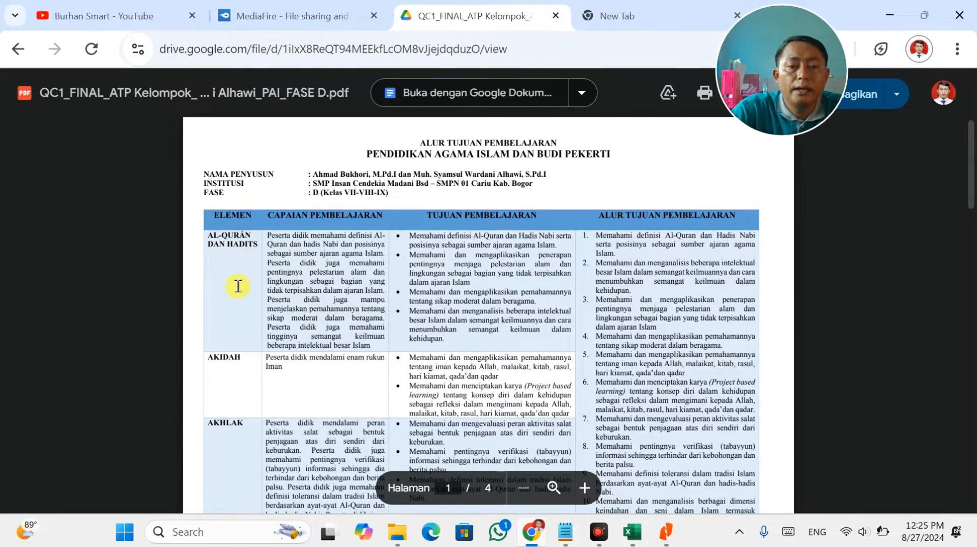
scroll(254, 367, "down", 3)
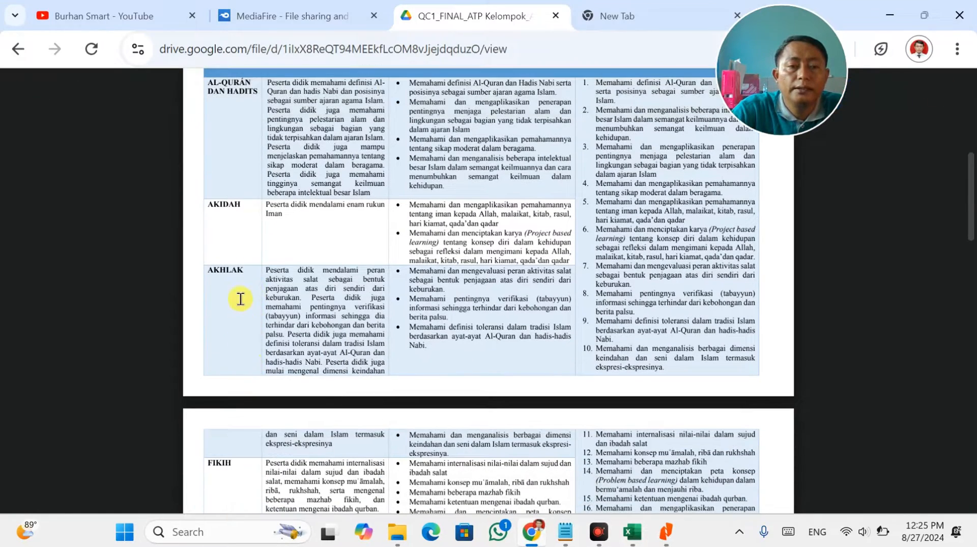
scroll(244, 290, "down", 4)
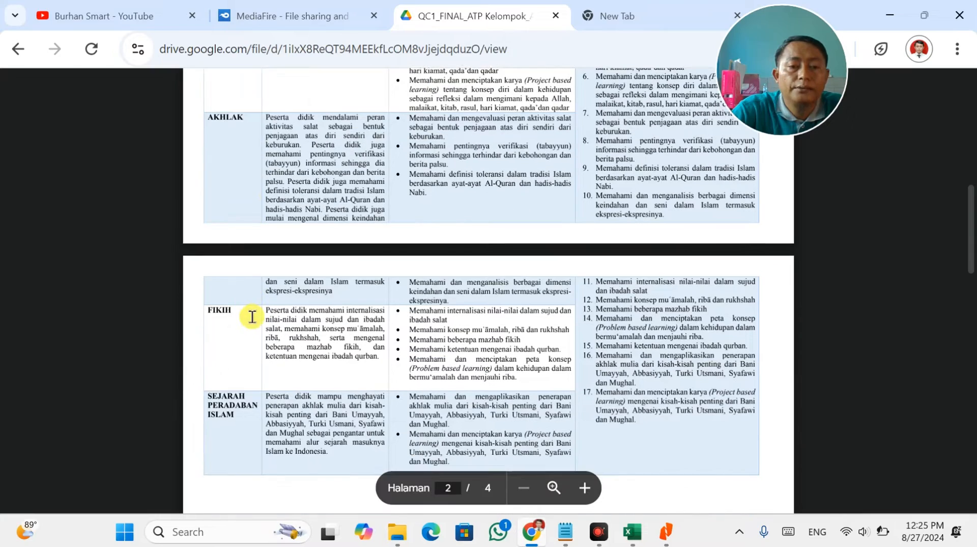
scroll(253, 357, "up", 6)
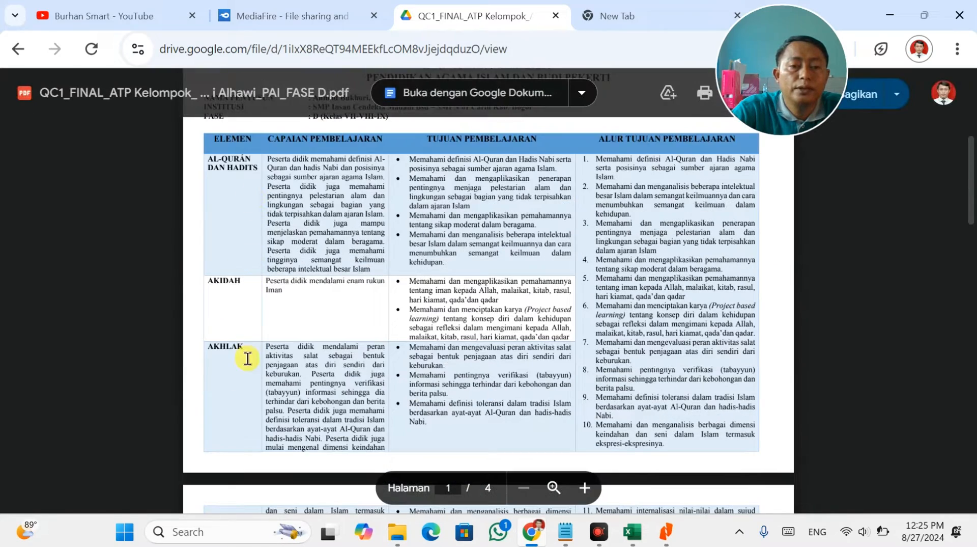
scroll(250, 364, "down", 6)
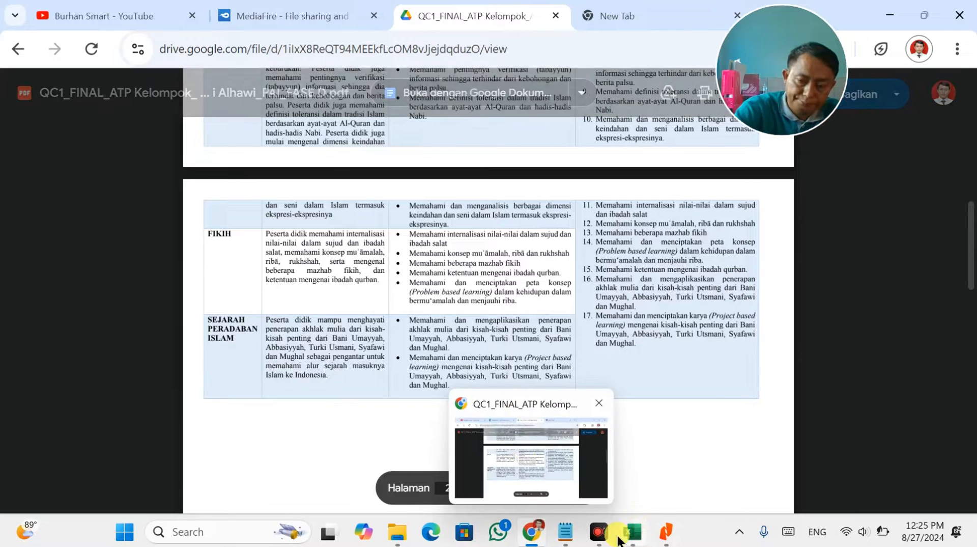
Compare the textbook's Bab 1 contents with the Drive learning-path PDF, then return to the workbook.
left_click(666, 540)
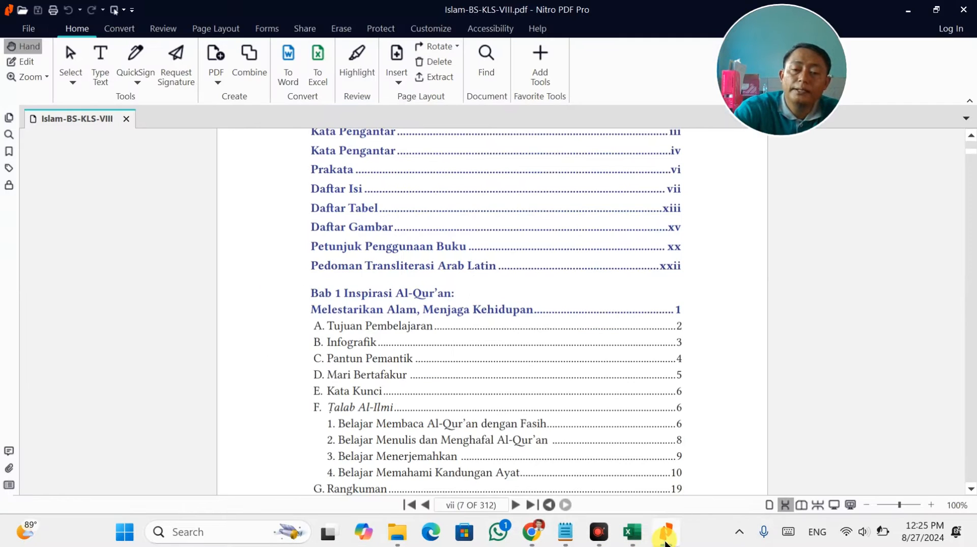
scroll(533, 424, "down", 1)
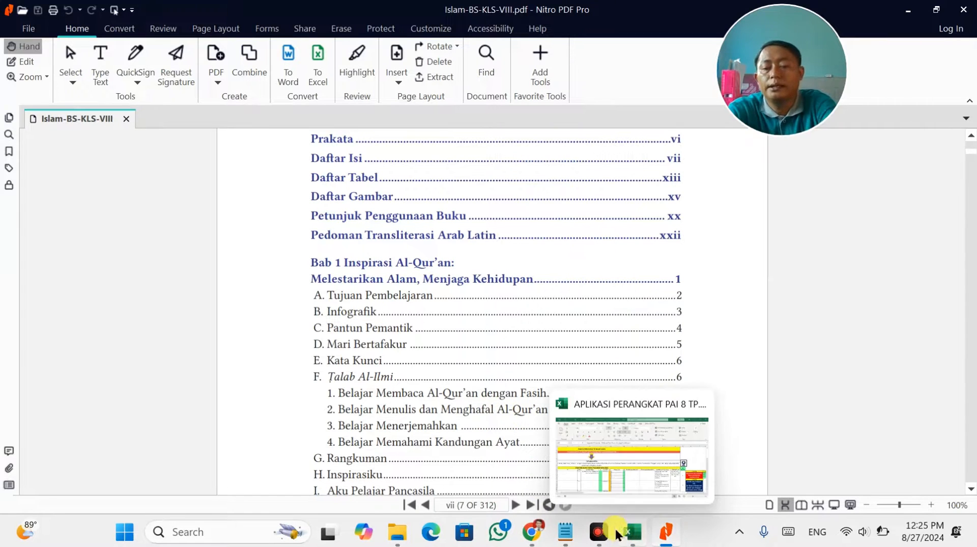
left_click(533, 532)
scroll(457, 310, "up", 8)
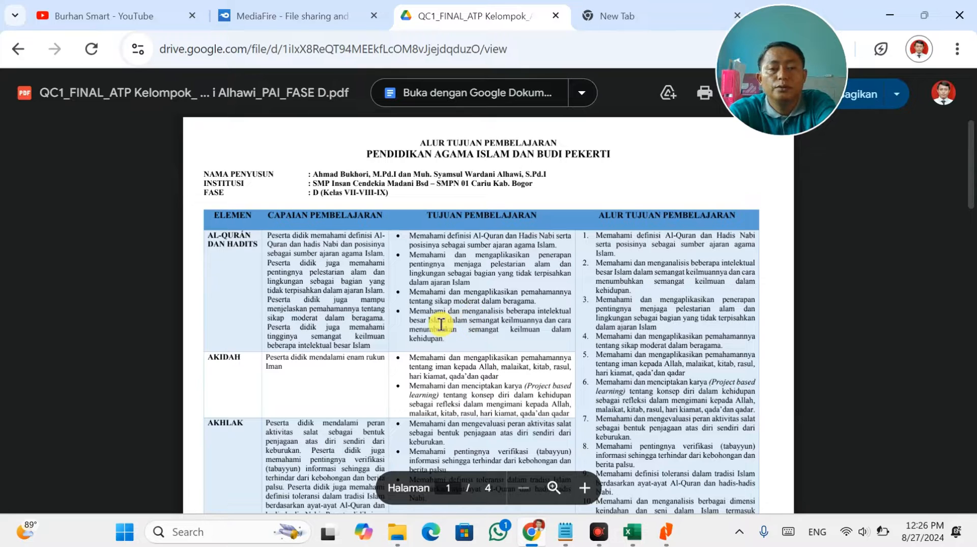
key("alt+Tab")
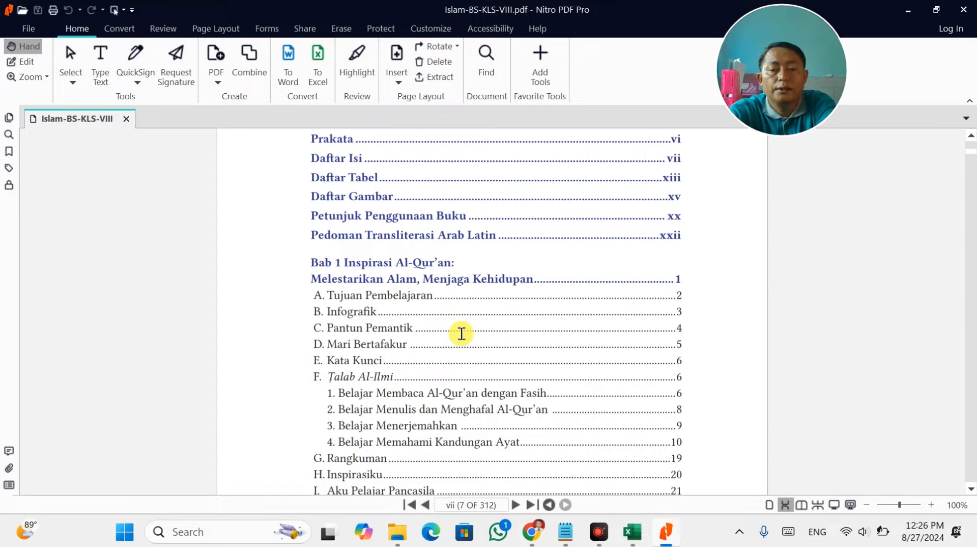
key("alt+Tab")
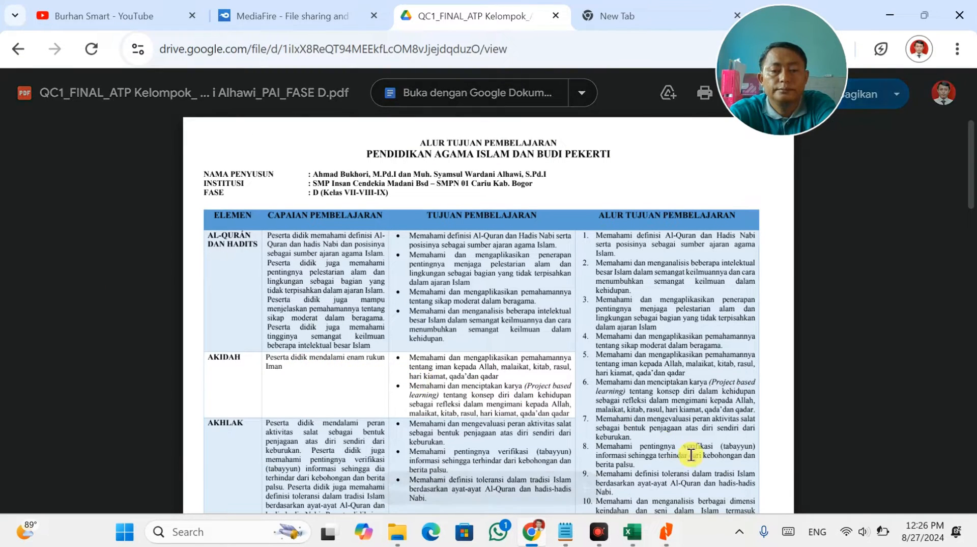
key("alt+Tab")
scroll(502, 390, "down", 1)
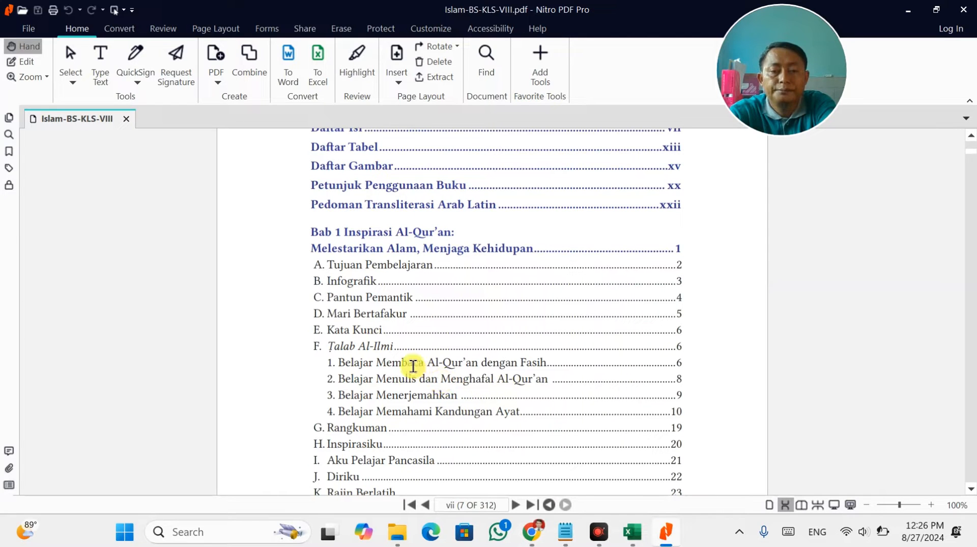
scroll(413, 364, "down", 2)
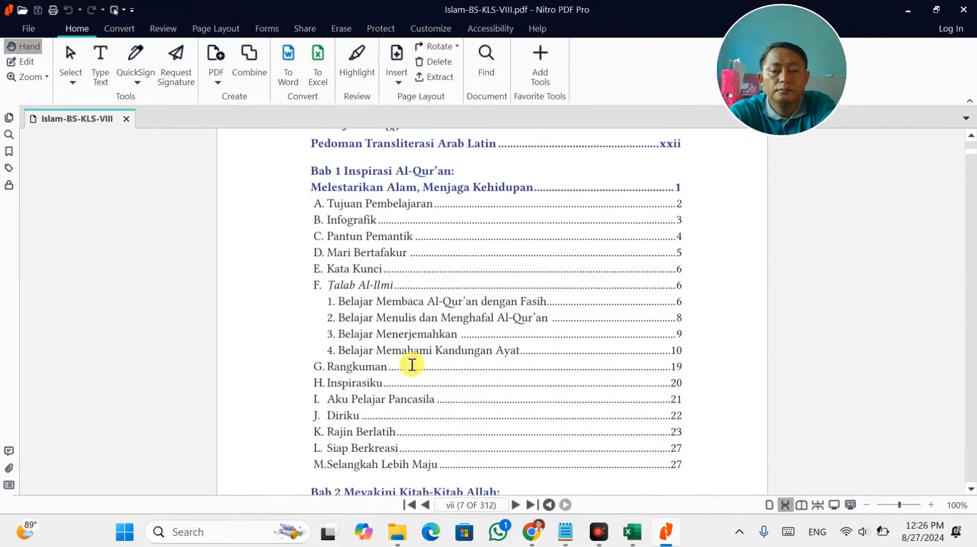
key("alt+Tab")
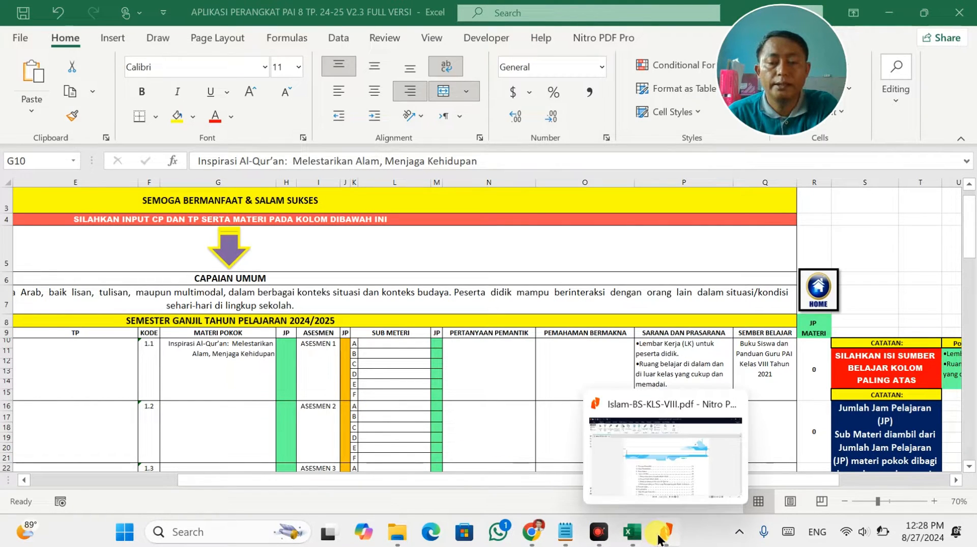
Copy the Bab 2 chapter title from the textbook contents into cell G16 for topic 1.2.
left_click(662, 534)
scroll(484, 362, "up", 10)
scroll(485, 364, "up", 5)
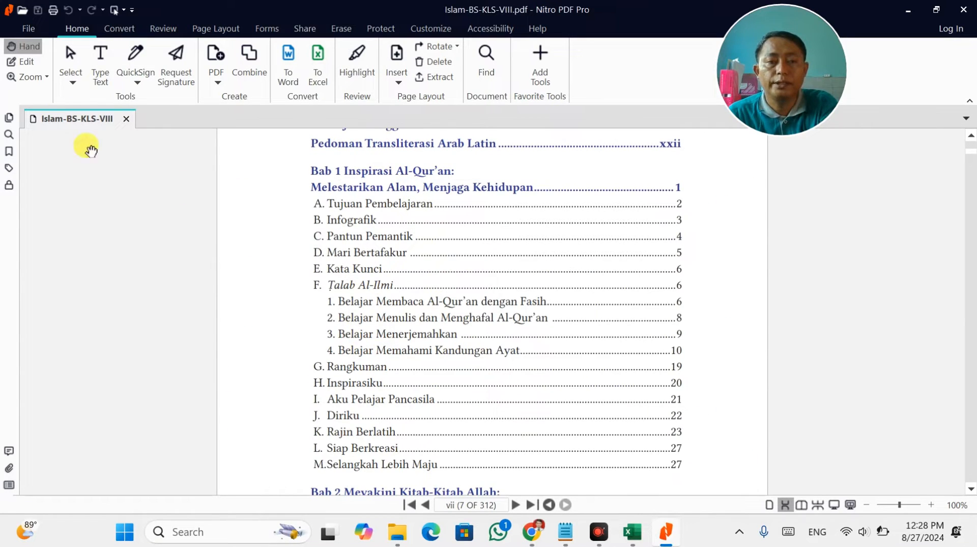
left_click(23, 62)
scroll(244, 288, "down", 5)
left_click(375, 340)
double_click(385, 370)
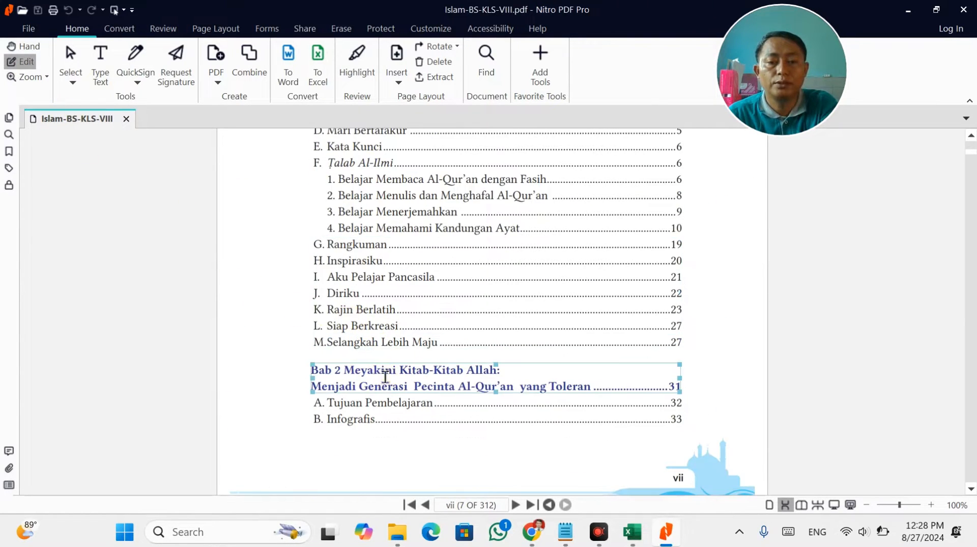
left_click_drag(344, 375, 569, 390)
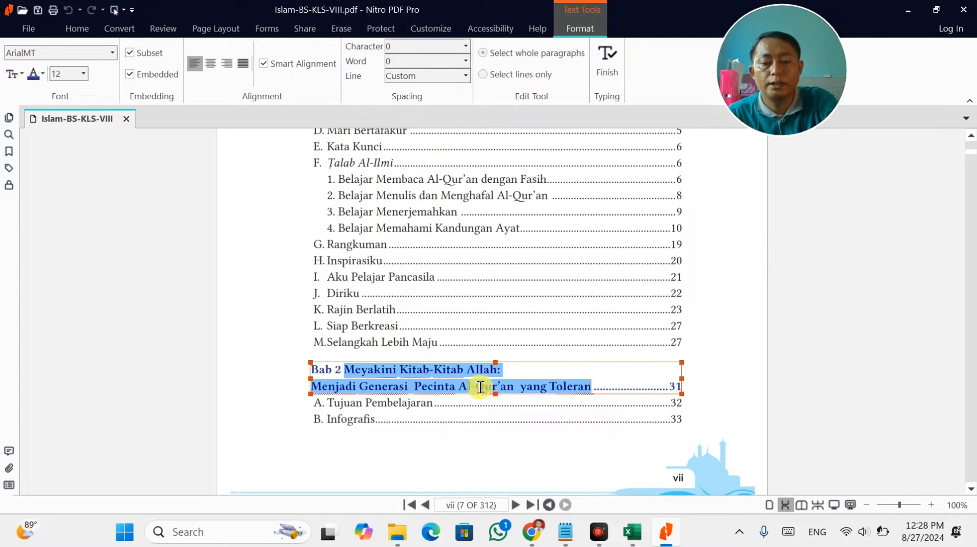
left_click(637, 538)
left_click(203, 419)
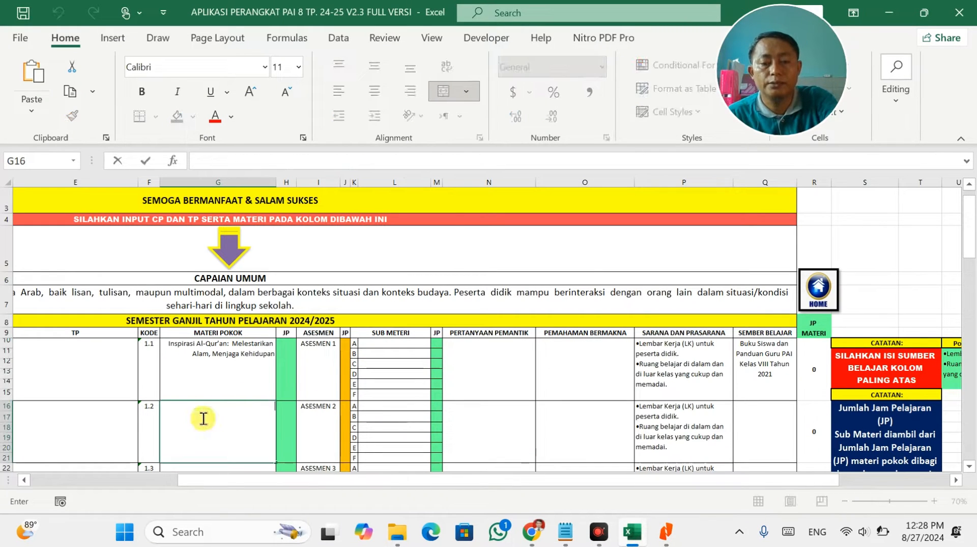
type("Meyakini Kitab-Kitab Allah: Menjadi Generasi  Pecinta Al-Qur’an  yang Toleran")
scroll(275, 353, "down", 1)
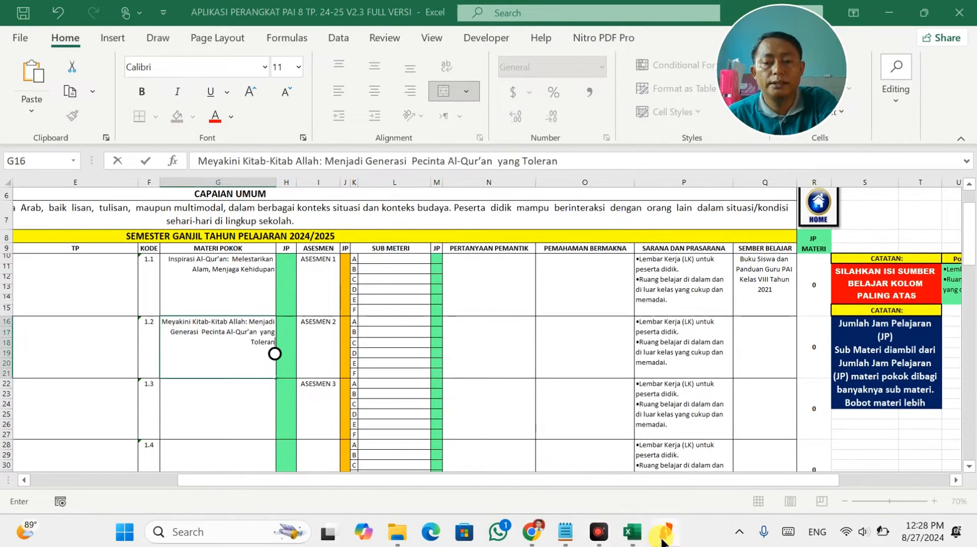
Copy the Bab 3 chapter title into cell G22 for topic 1.3.
left_click(664, 534)
scroll(519, 452, "down", 10)
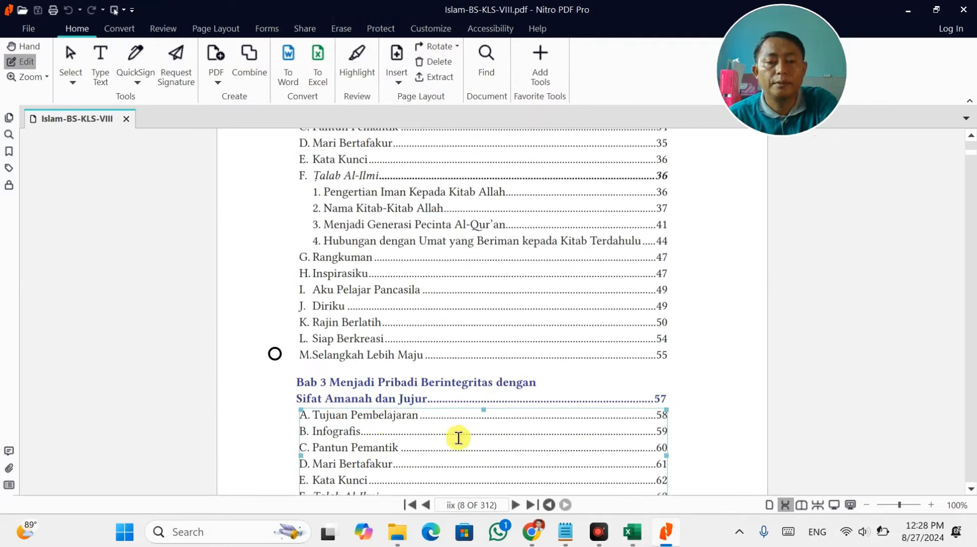
left_click(331, 381)
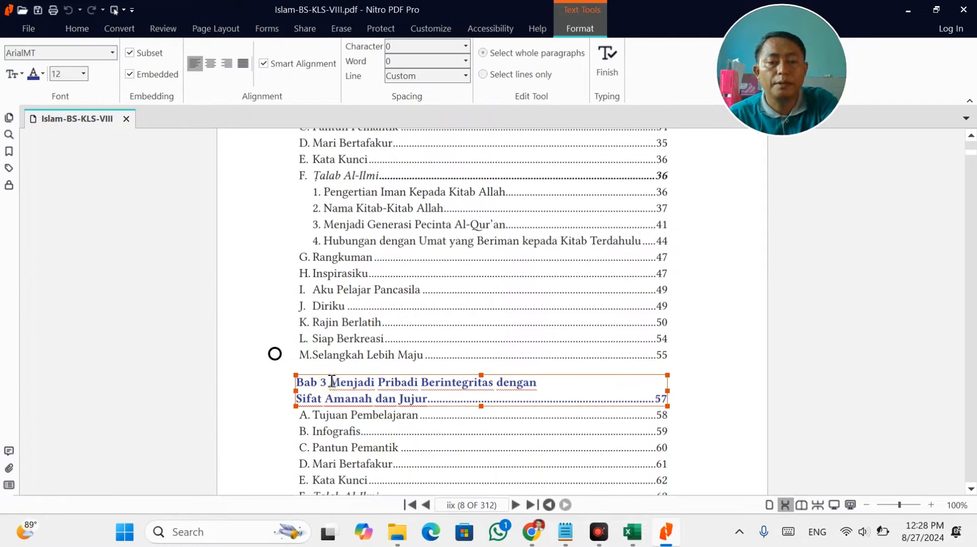
left_click_drag(331, 381, 429, 398)
key("ctrl+c")
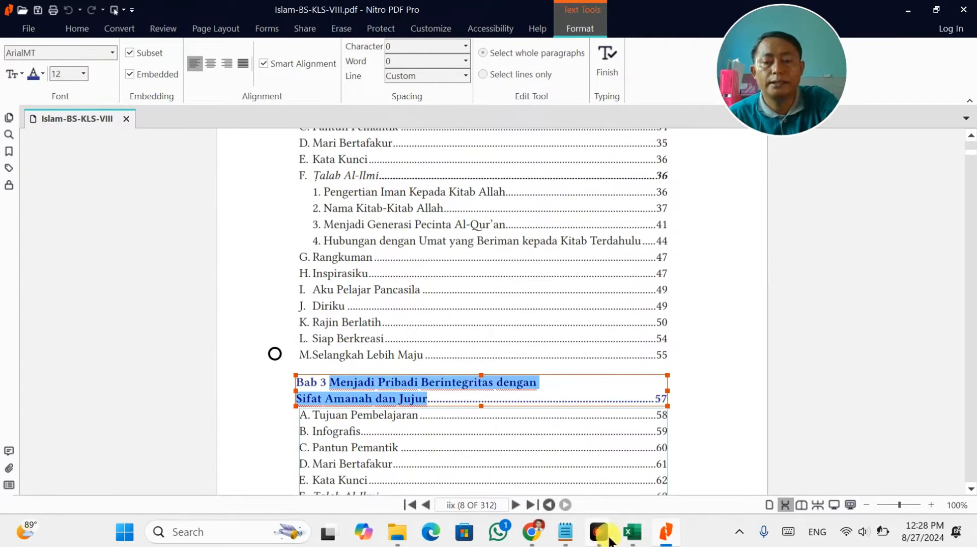
left_click(632, 531)
left_click(209, 401)
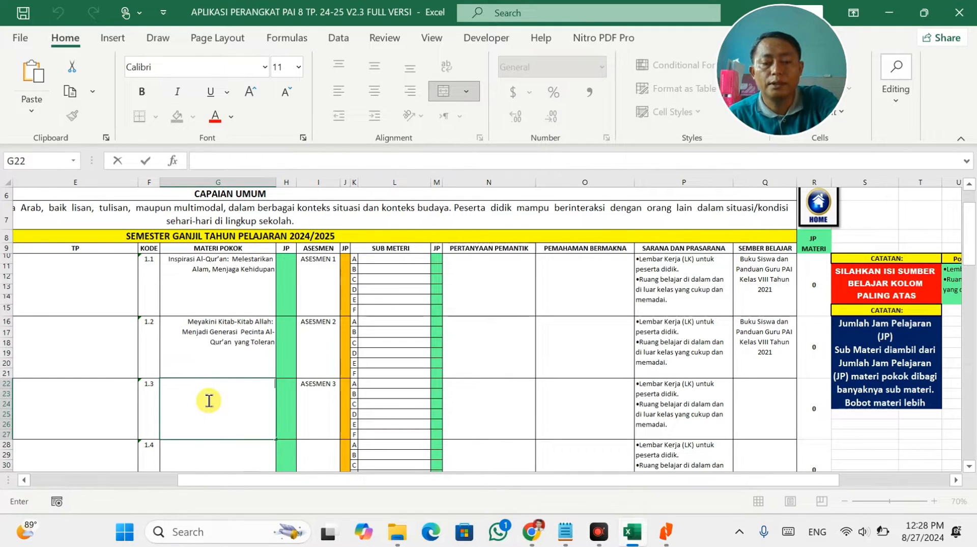
key("ctrl+v")
left_click(313, 393)
Middle-align and left-align the main-topic cells G10:G27.
key("alt+Tab")
key("alt+Tab")
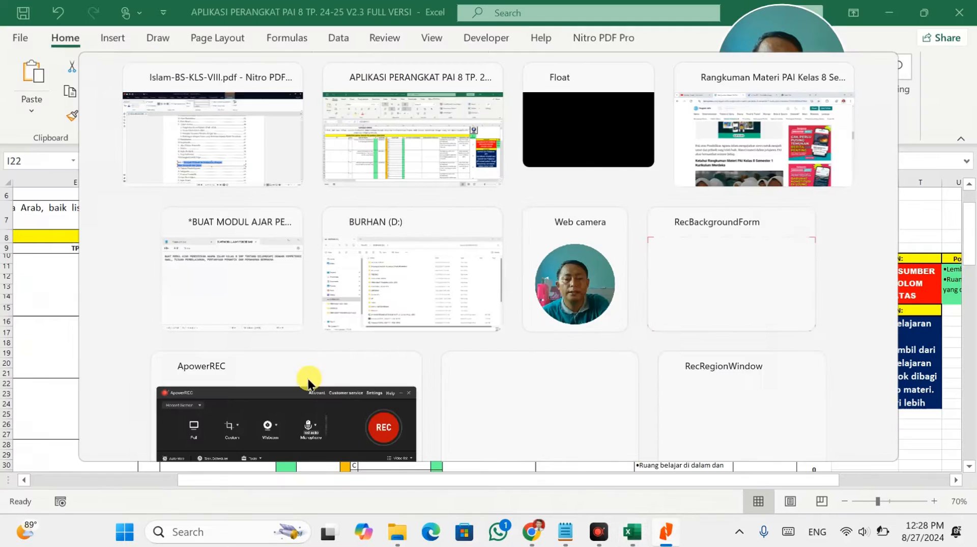
left_click_drag(239, 265, 254, 433)
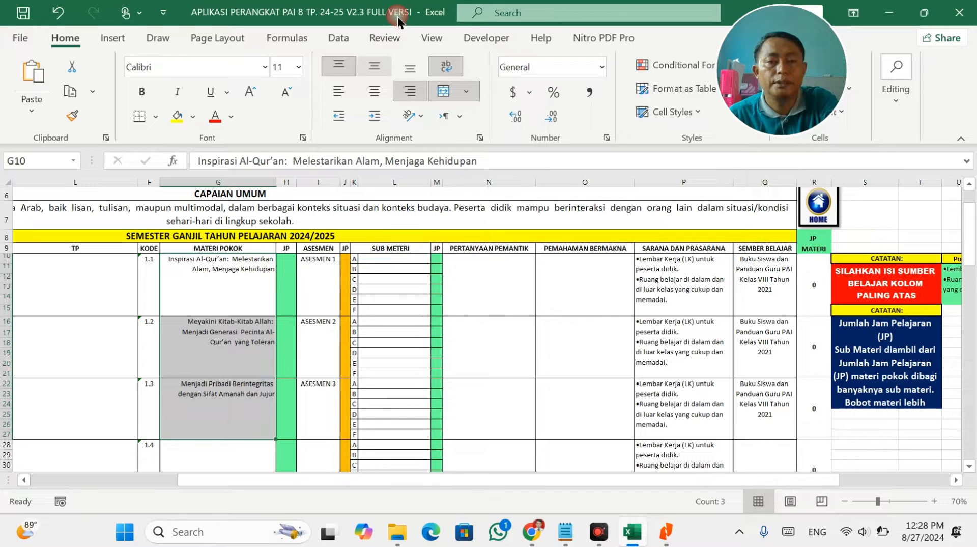
left_click(374, 74)
left_click(350, 93)
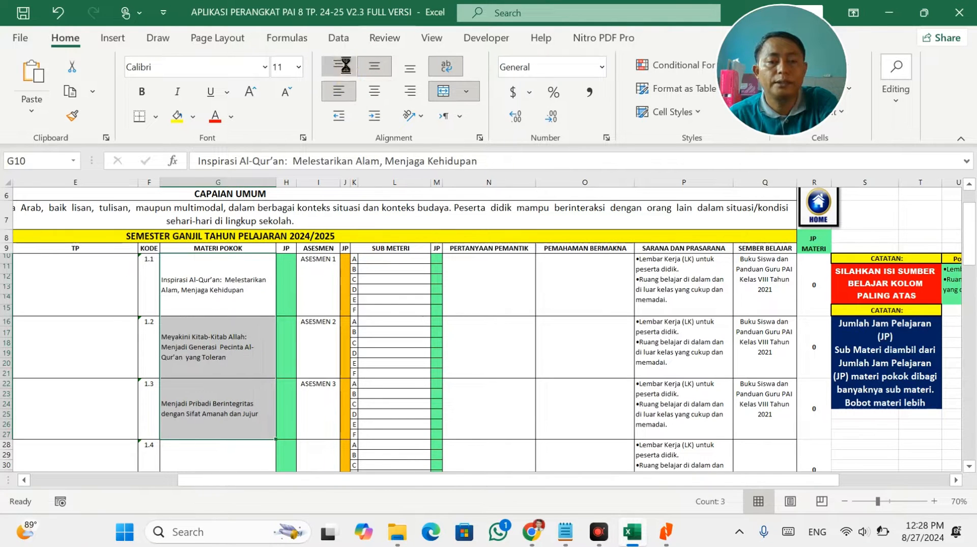
left_click(421, 334)
key("alt+Tab")
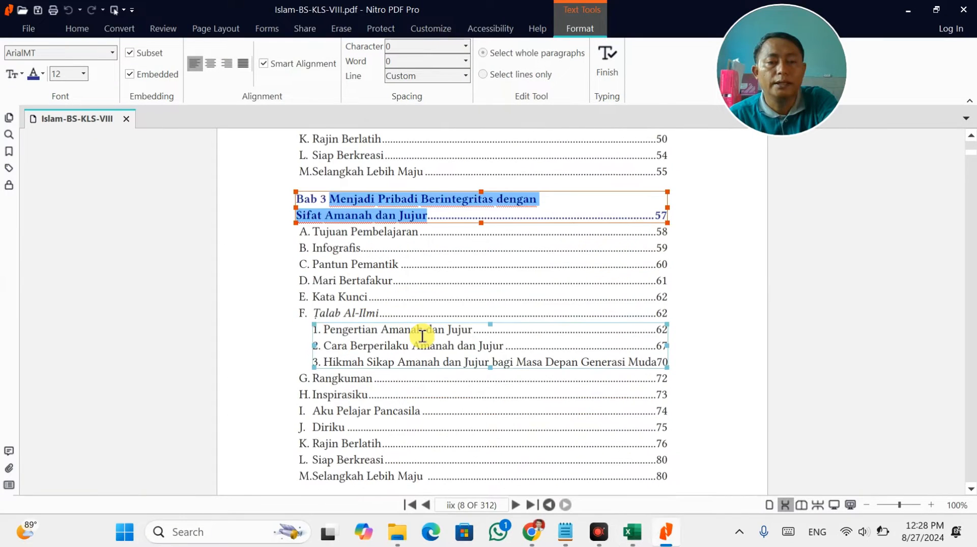
Locate Bab 4 in the table of contents and select its chapter title for copying.
scroll(422, 336, "down", 15)
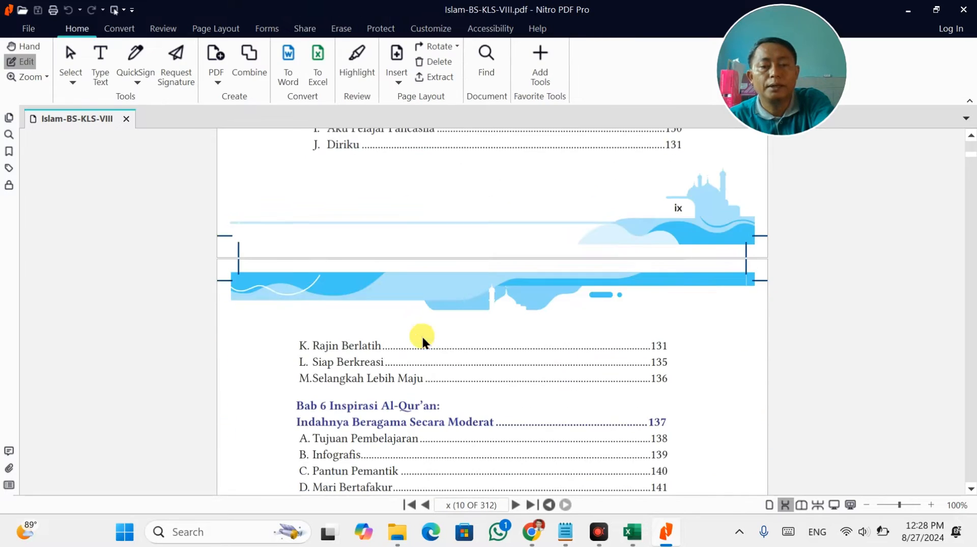
scroll(422, 336, "down", 2)
scroll(422, 334, "up", 10)
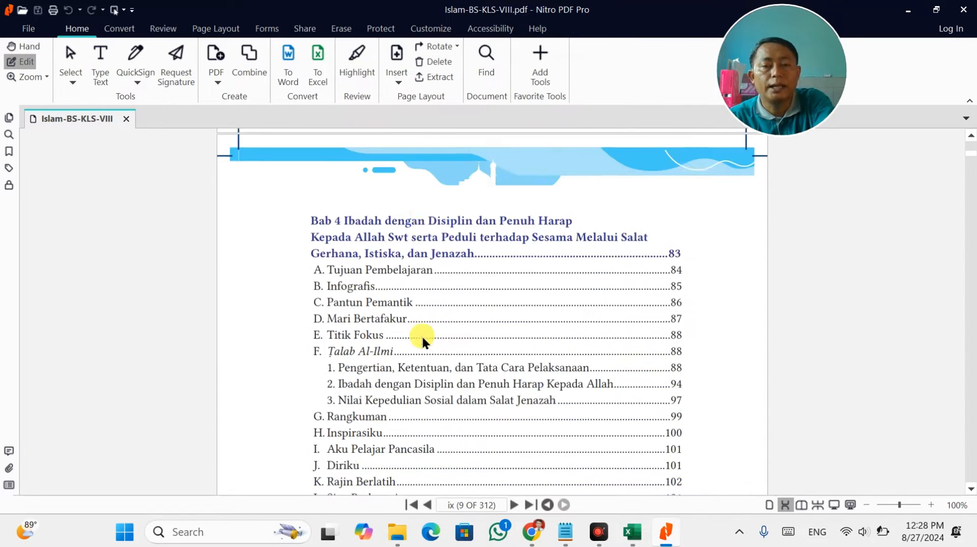
scroll(421, 335, "up", 9)
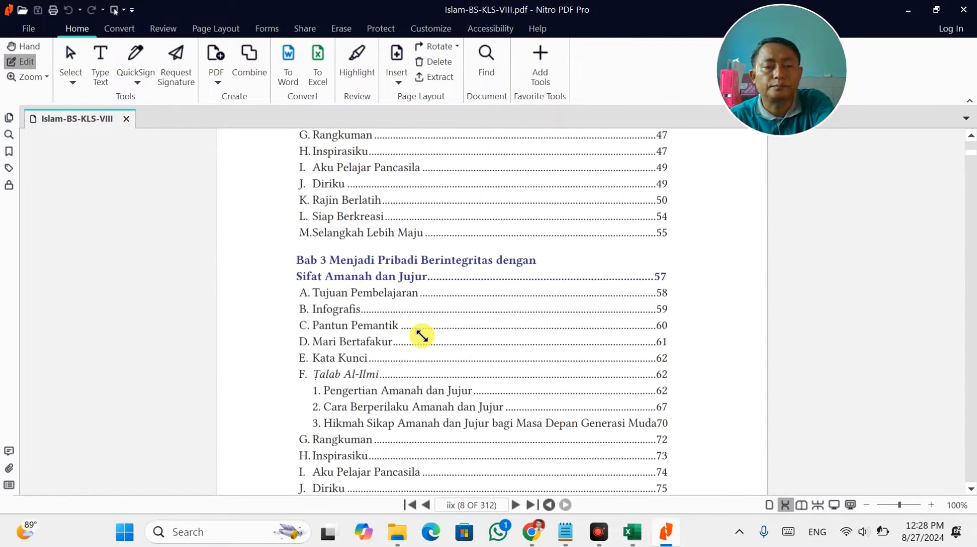
scroll(422, 335, "down", 8)
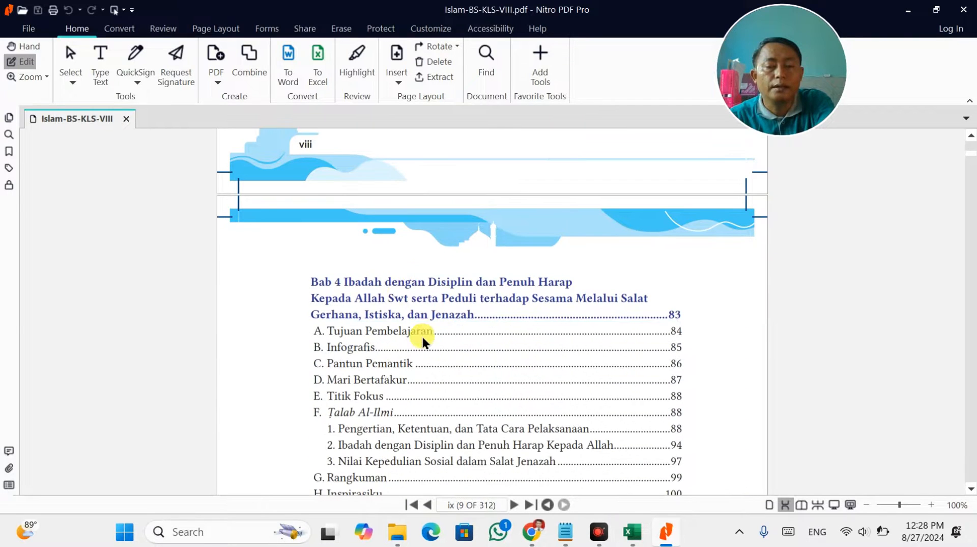
double_click(346, 283)
left_click_drag(345, 282, 477, 309)
key("ctrl+c")
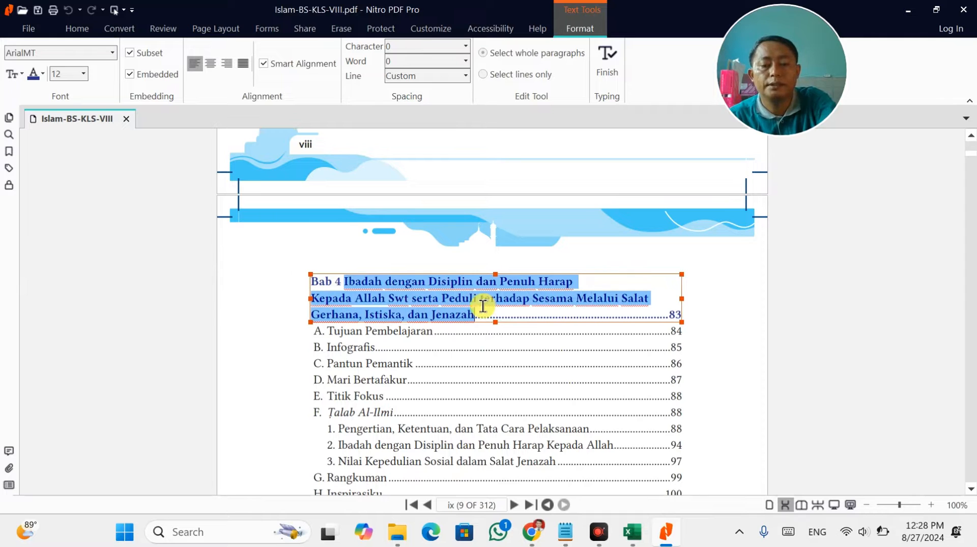
key("alt+Tab")
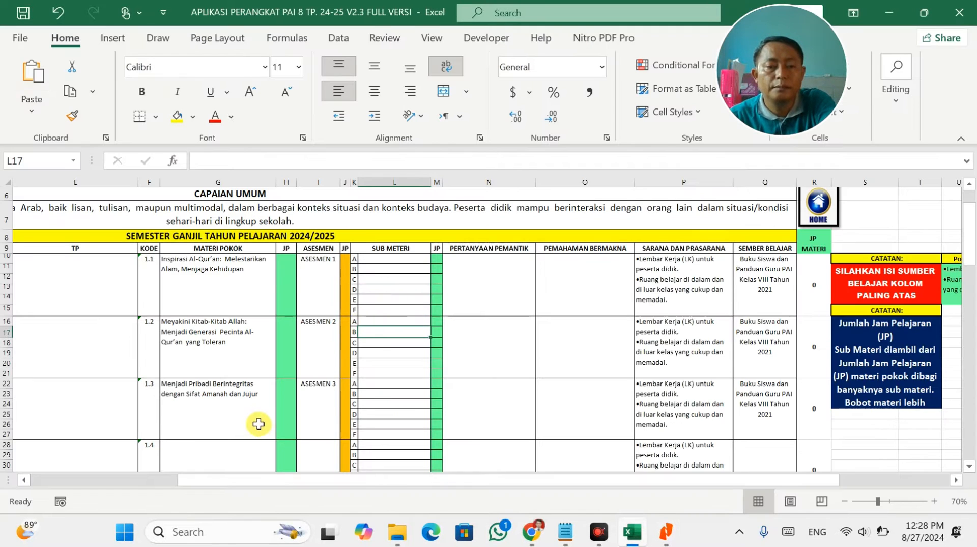
Paste the Bab 4 title into cell G64 for materi pokok 2.1.
scroll(258, 418, "down", 5)
scroll(258, 362, "down", 11)
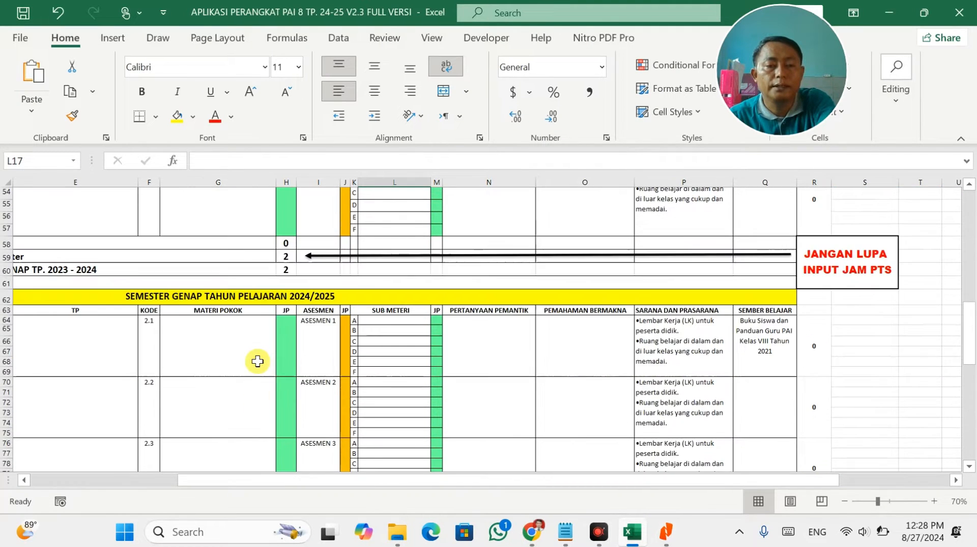
double_click(253, 345)
key("ctrl+v")
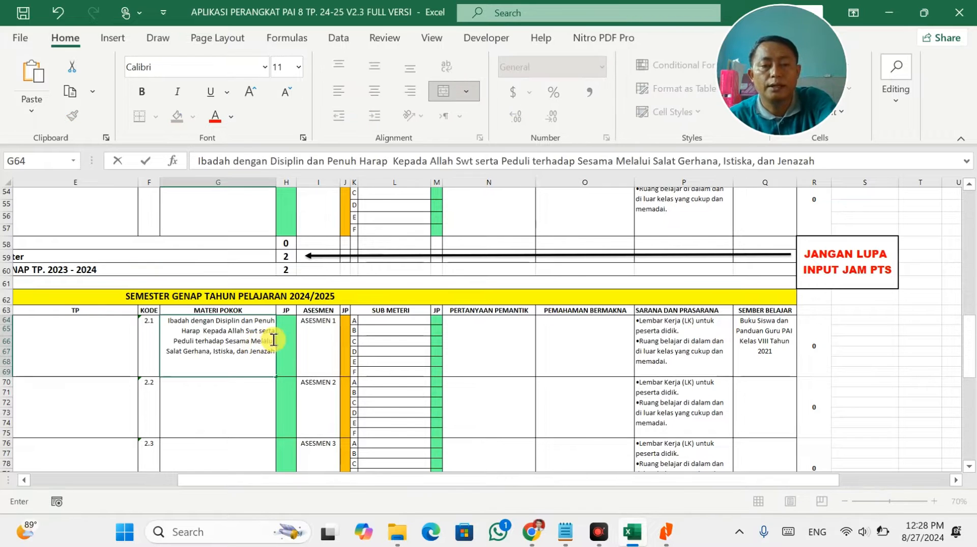
key("alt+Tab")
Copy the Bab 5 chapter title into cell G70 for materi pokok 2.2.
scroll(349, 375, "down", 5)
left_click(362, 321)
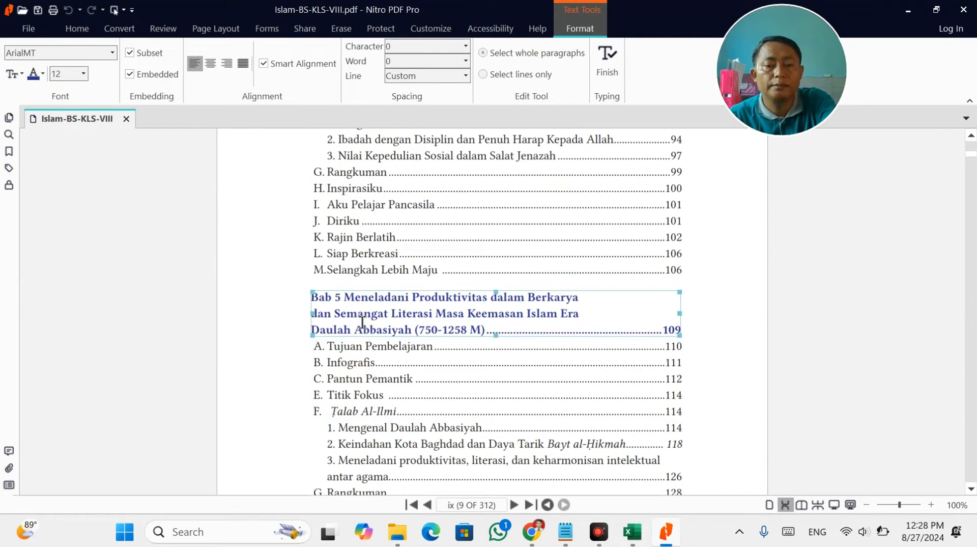
left_click(462, 316)
double_click(480, 331)
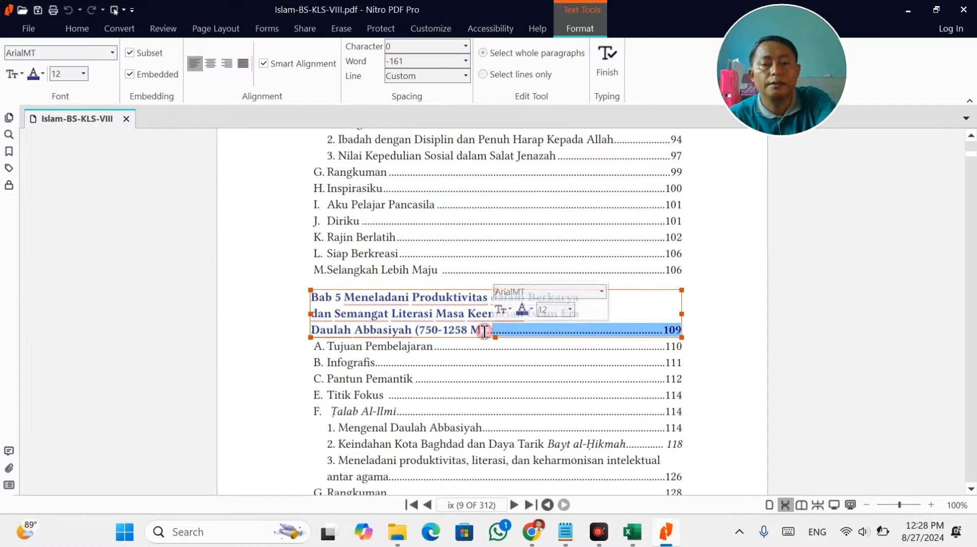
left_click(484, 331)
left_click_drag(457, 327, 359, 301)
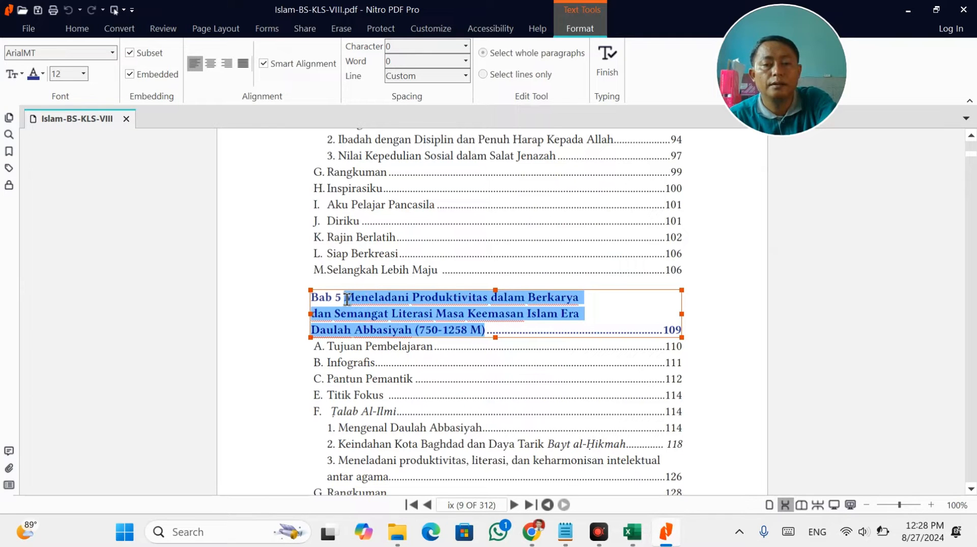
key("ctrl+c")
key("alt+Tab")
left_click(225, 388)
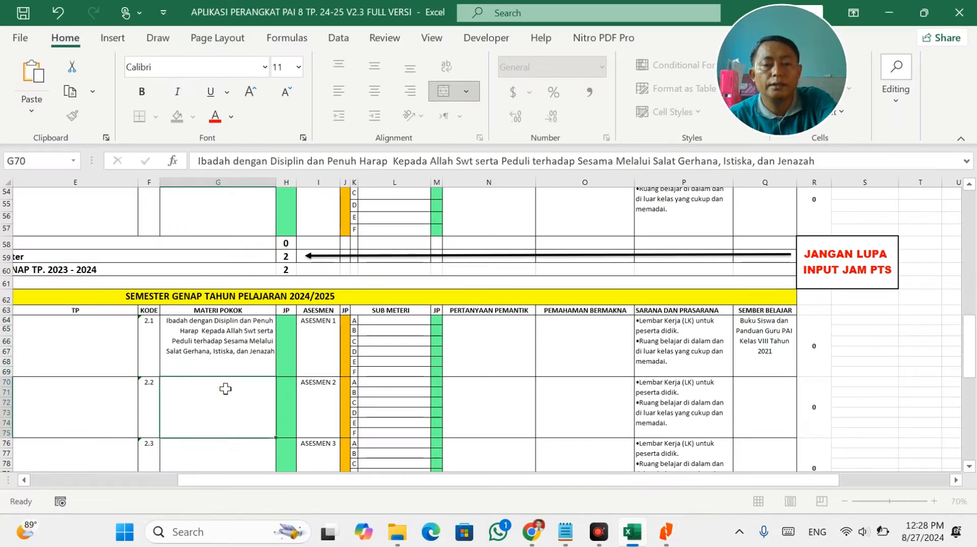
key("ctrl+v")
Copy the Bab 6 chapter title into cell G76 for materi pokok 2.3.
key("alt+Tab")
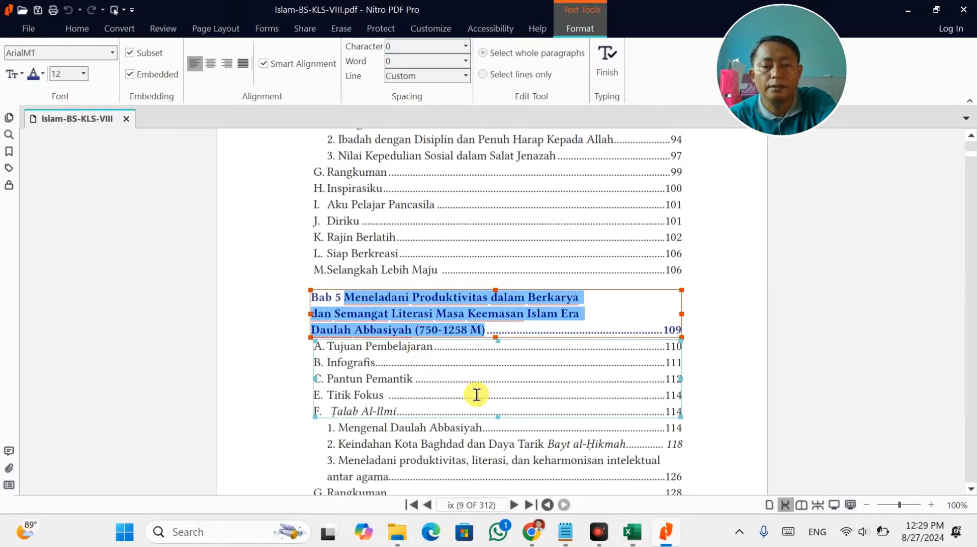
scroll(475, 395, "down", 6)
scroll(475, 392, "down", 6)
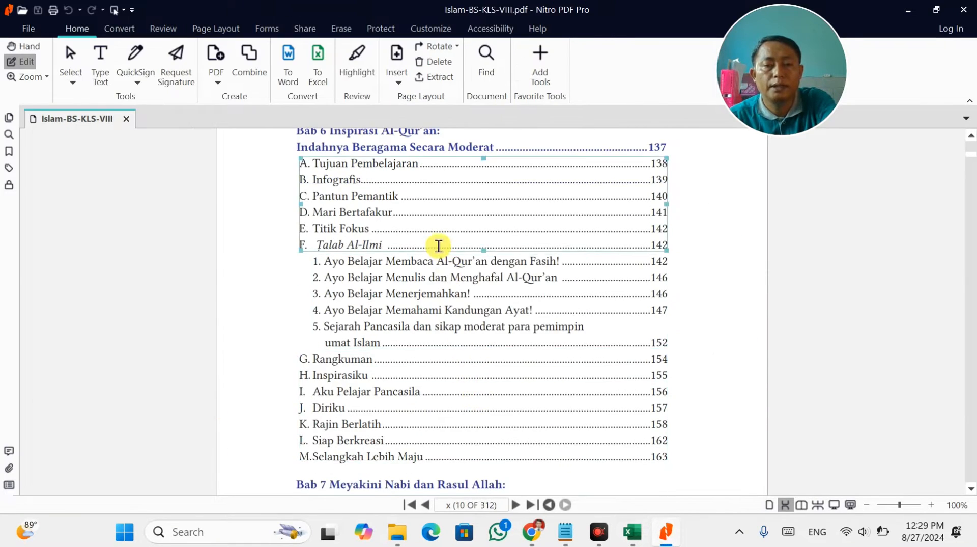
scroll(436, 239, "up", 2)
left_click(346, 202)
left_click_drag(329, 192, 454, 202)
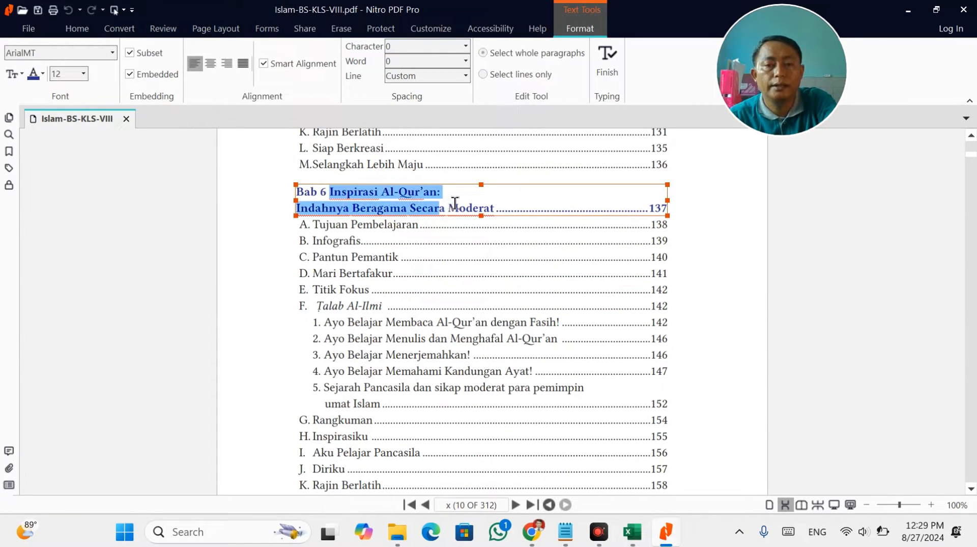
key("ctrl+c")
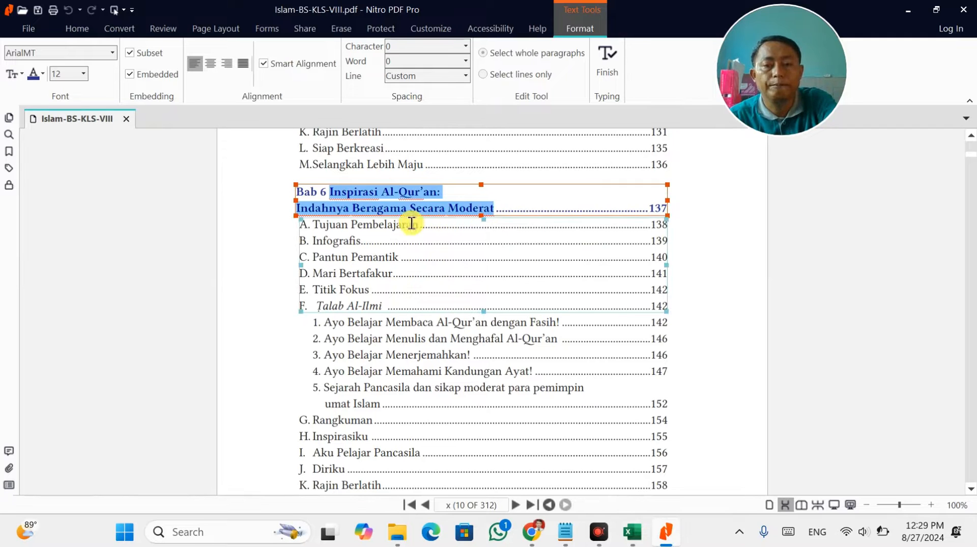
key("alt+Tab")
left_click(239, 447)
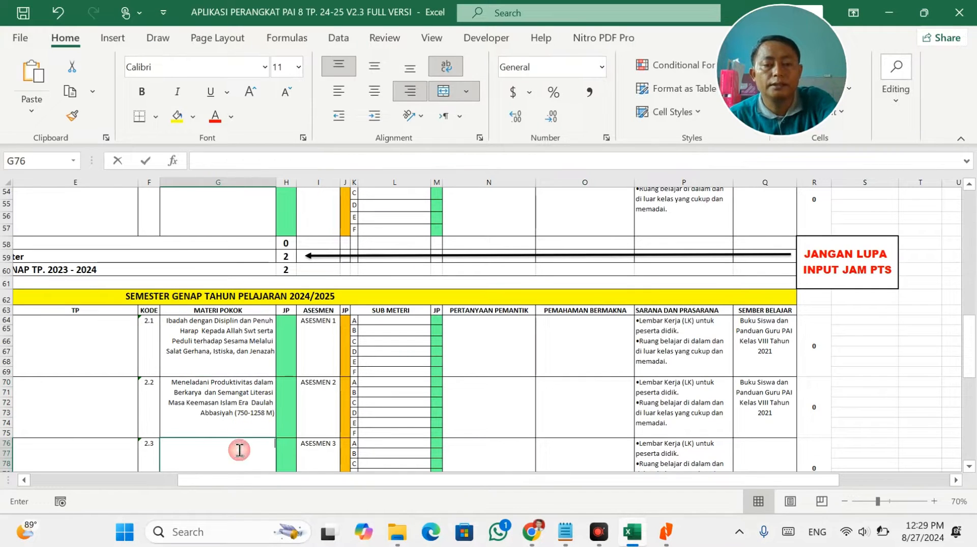
double_click(237, 448)
key("ctrl+v")
Left-align the materi pokok cells G64:G81.
left_click_drag(235, 344, 233, 460)
left_click(340, 90)
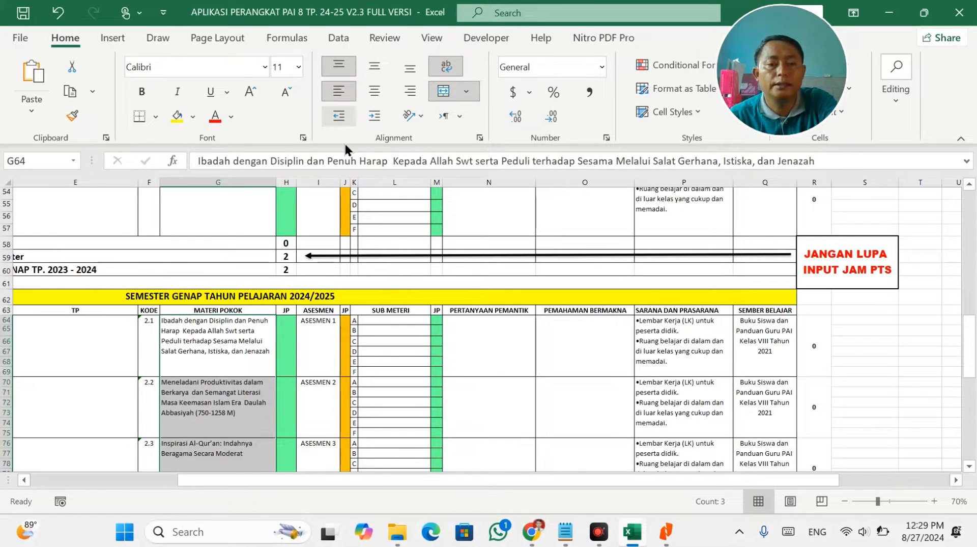
left_click(391, 310)
key("alt+Tab")
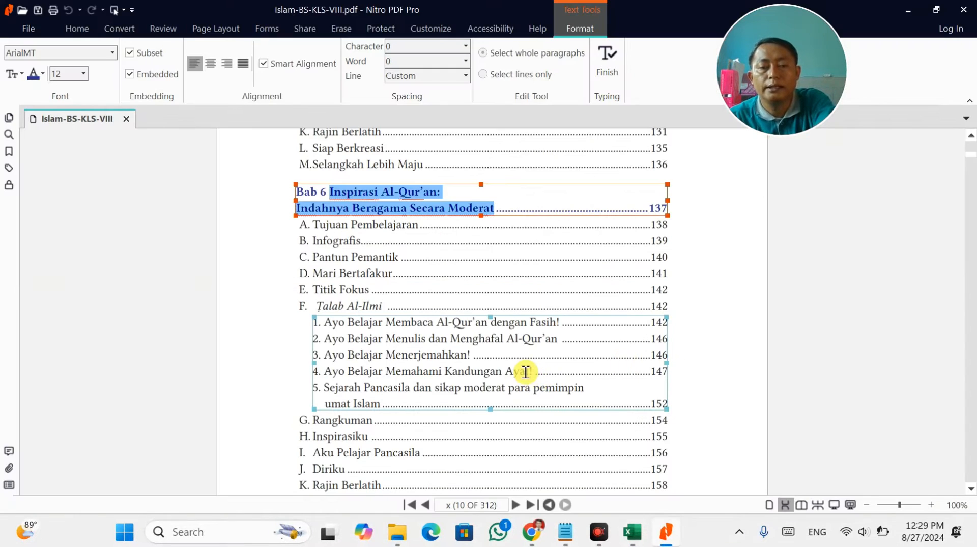
Copy the first sub-topic, Pengertian Iman Kepada Kitab Allah, into cell L10.
scroll(436, 360, "up", 3)
scroll(437, 361, "up", 10)
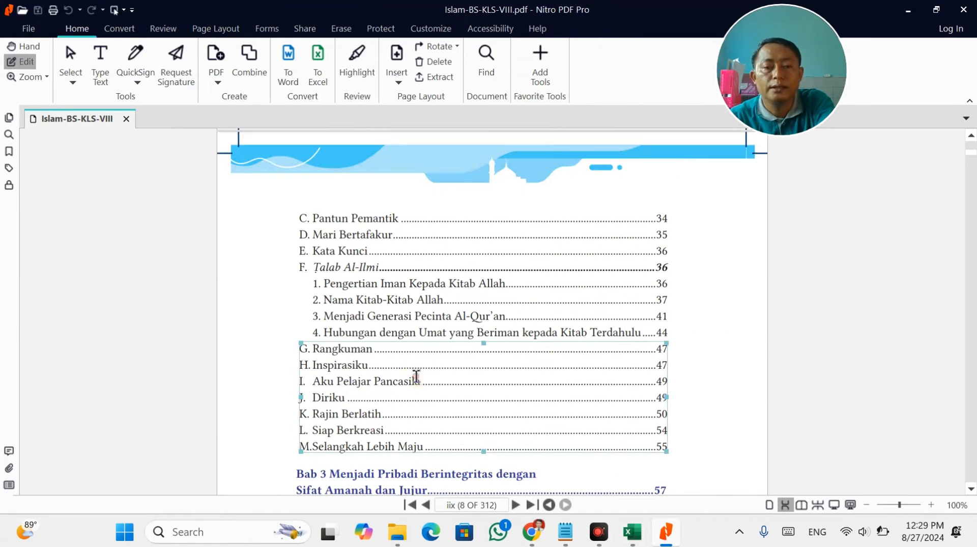
left_click(414, 352)
scroll(430, 316, "up", 3)
left_click(433, 318)
scroll(453, 376, "up", 2)
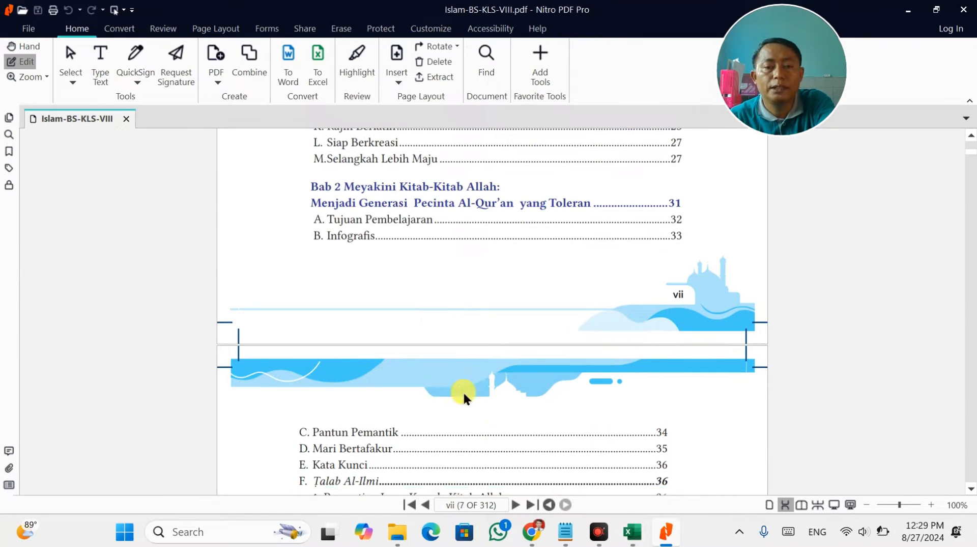
scroll(456, 451, "down", 2)
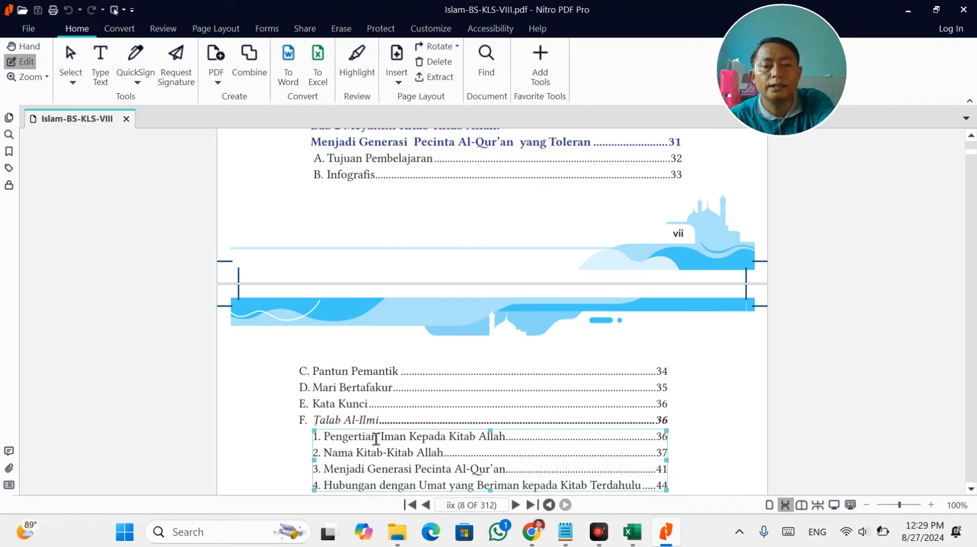
left_click_drag(377, 440, 412, 429)
left_click(509, 436)
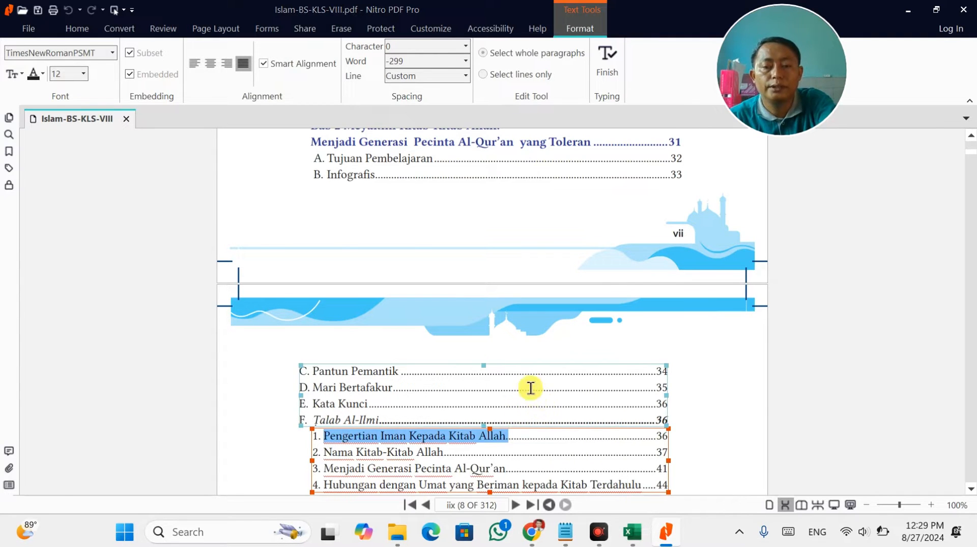
key("alt+Tab")
scroll(532, 318, "up", 18)
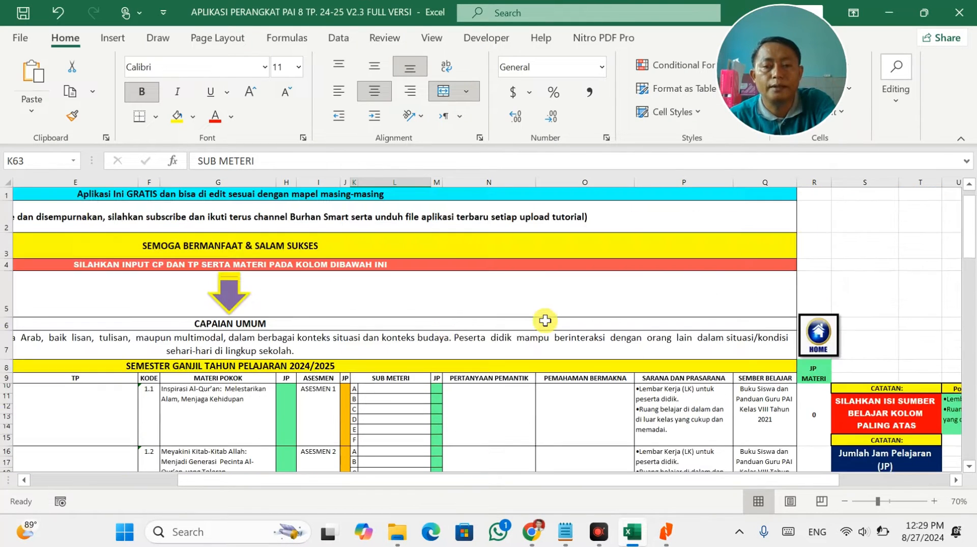
left_click(393, 388)
key("ctrl+v")
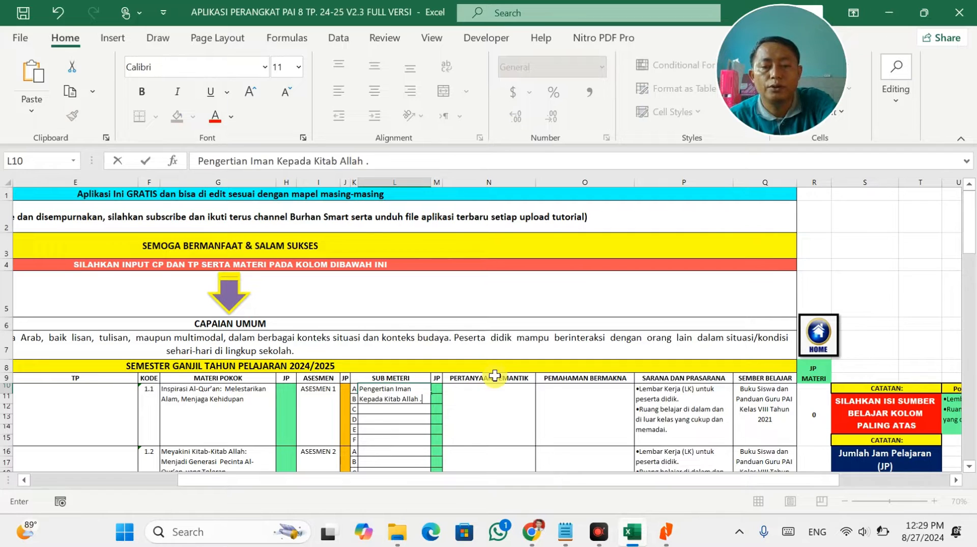
Copy the second sub-topic, Nama Kitab-Kitab Allah, into cell L11.
key("alt+Tab")
key("alt+Tab")
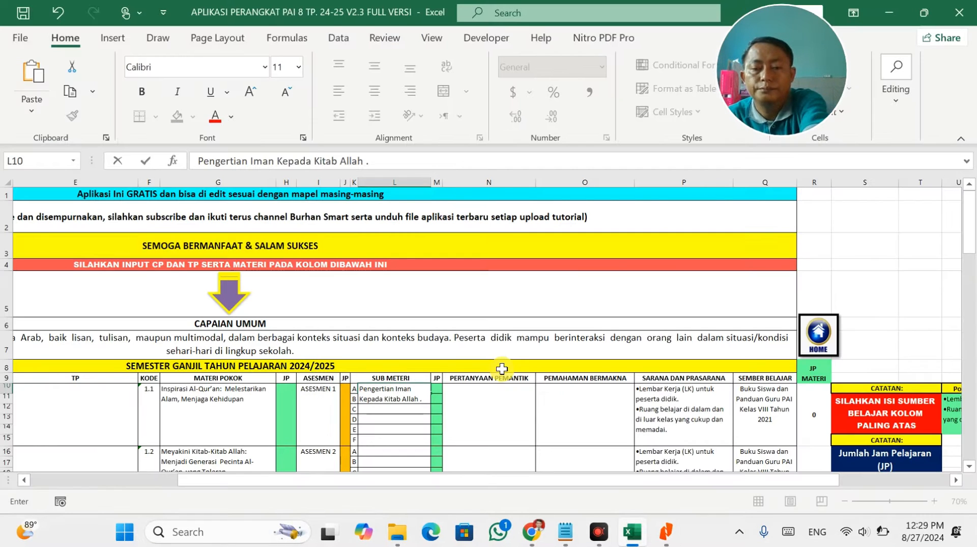
key("alt+Tab")
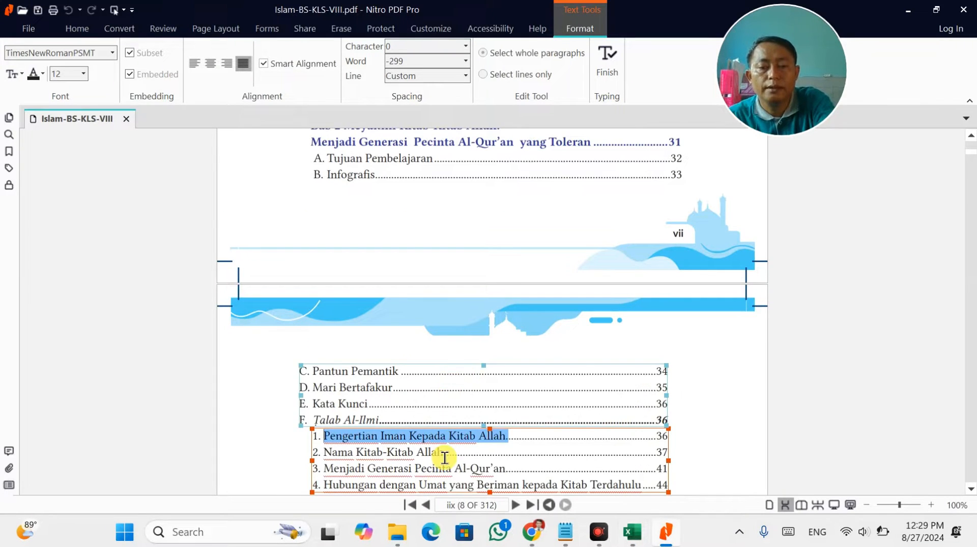
scroll(443, 453, "down", 2)
left_click(444, 360)
left_click_drag(443, 360, 338, 361)
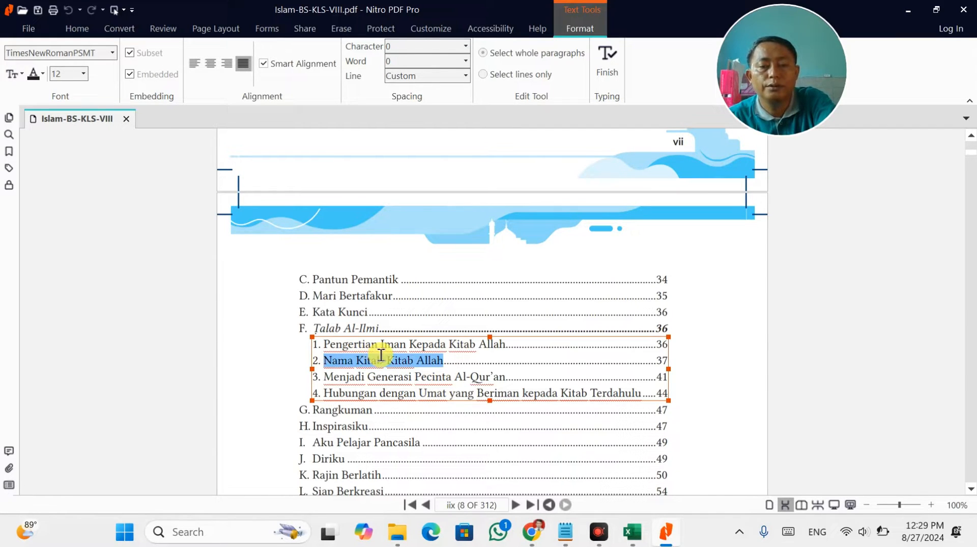
key("alt+Tab")
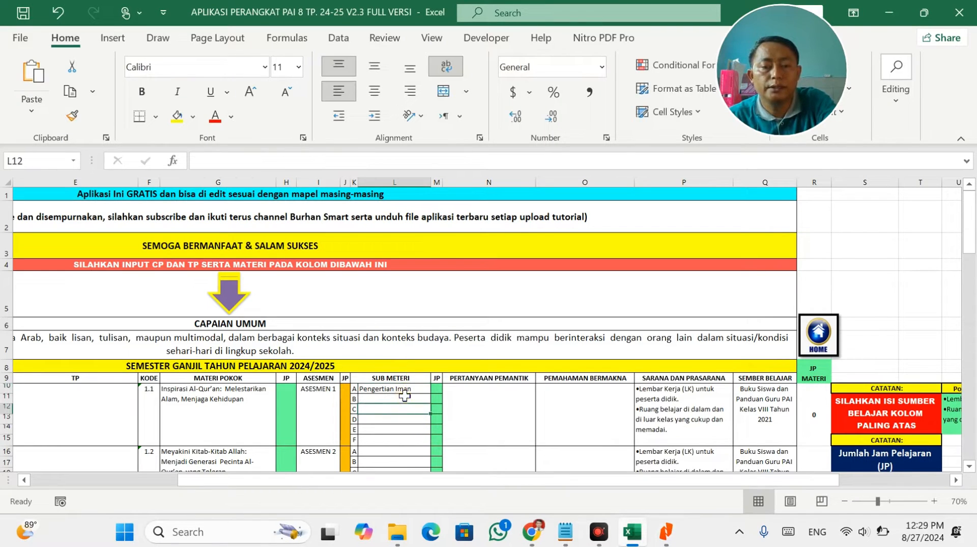
left_click(405, 395)
left_click(404, 398)
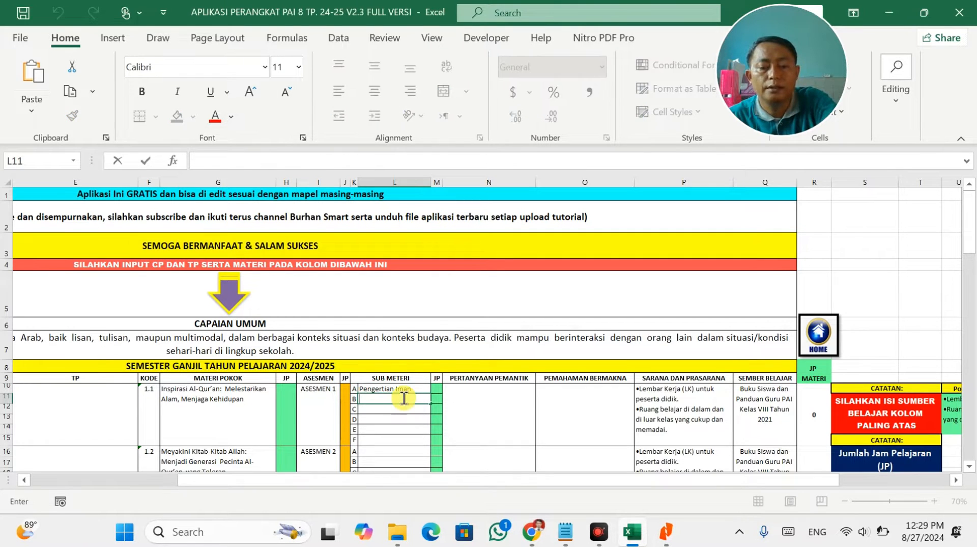
type("Nama Kitab-Kitab Allah")
Copy the third sub-topic, Menjadi Generasi Pecinta Al-Qur’an, into cell L12.
key("alt+Tab")
left_click_drag(312, 377, 325, 376)
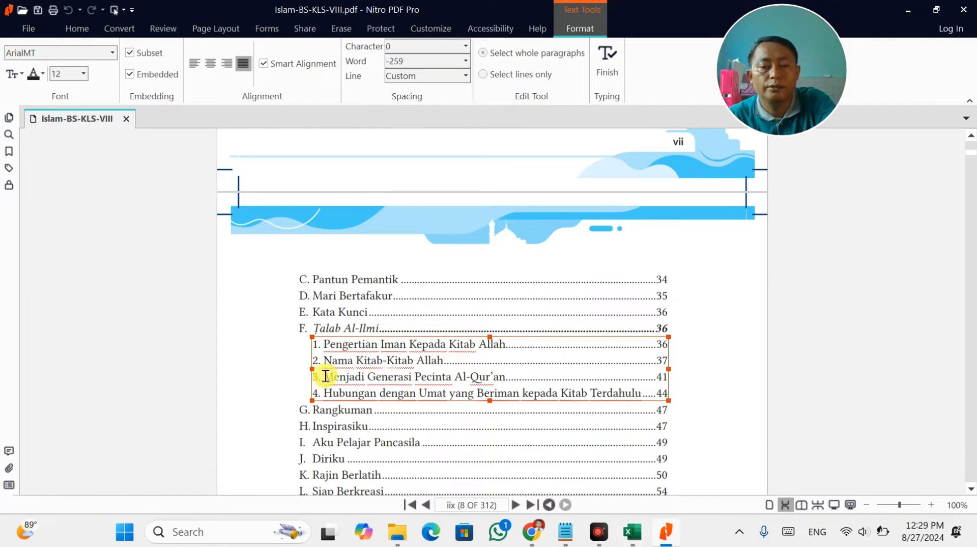
left_click_drag(405, 376, 512, 380)
key("ctrl+c")
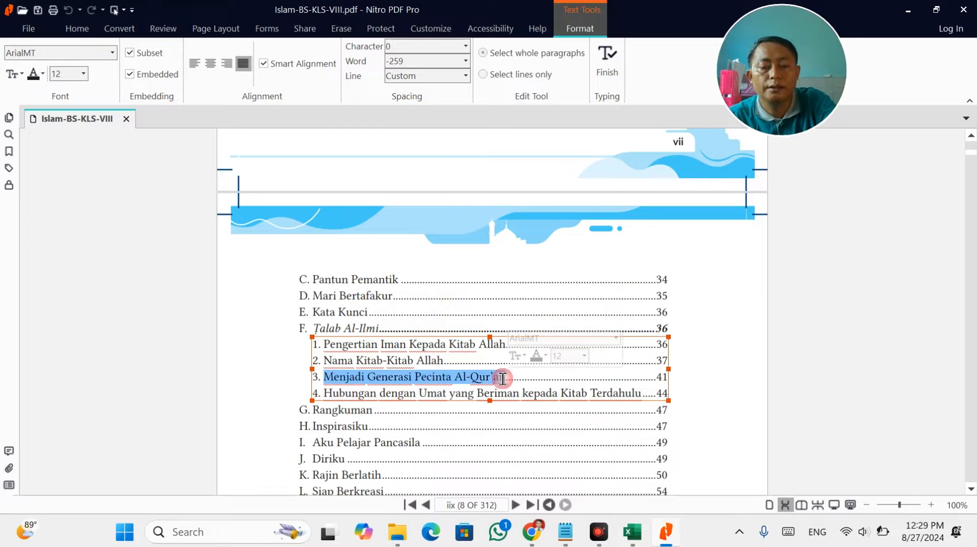
key("alt+Tab")
left_click(406, 430)
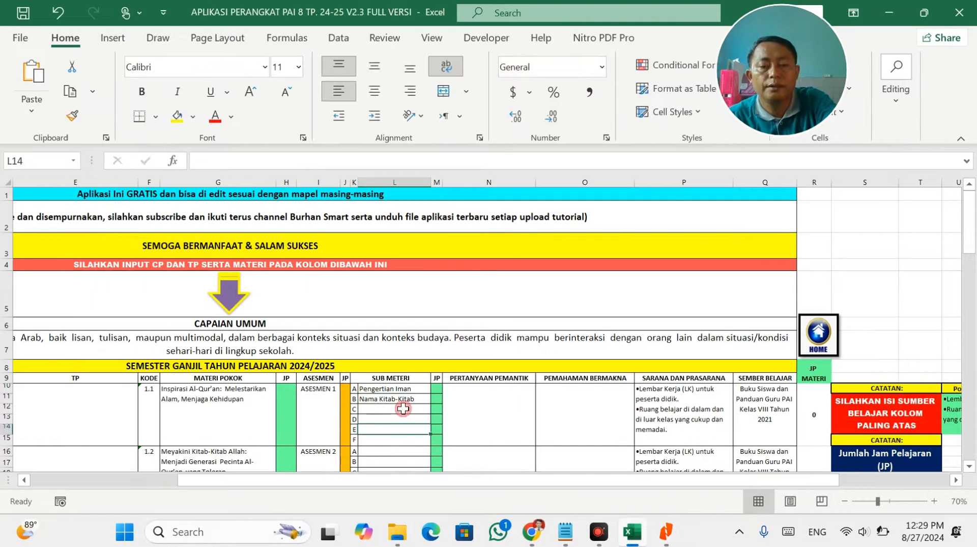
left_click(404, 408)
double_click(403, 409)
key("ctrl+v")
Copy the fourth sub-topic line from the contents into cell L13.
key("alt+Tab")
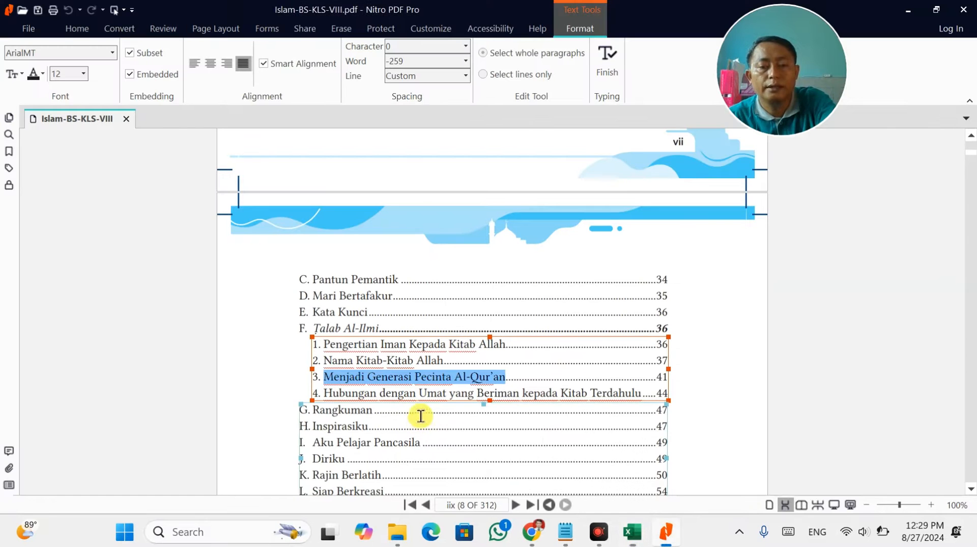
left_click(326, 392)
left_click_drag(368, 395, 590, 396)
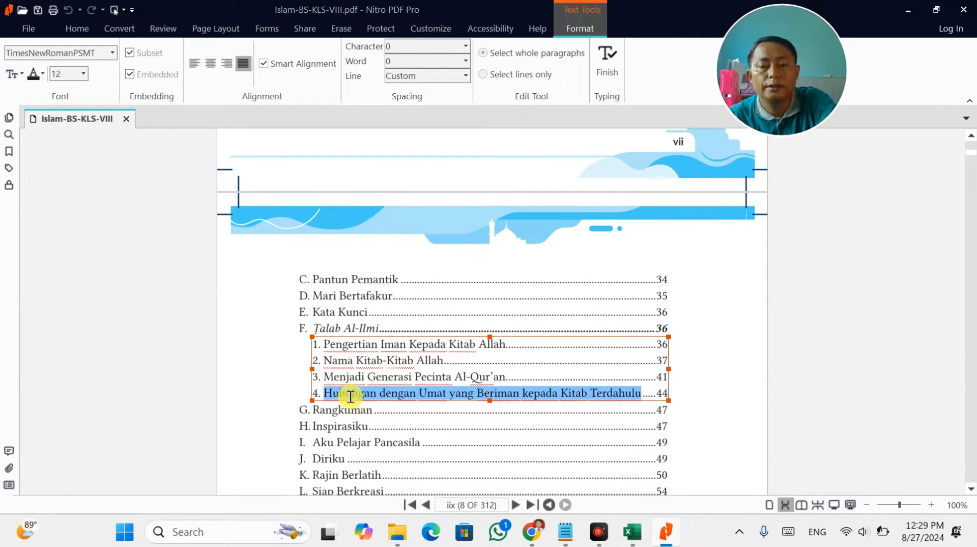
key("alt+Tab")
left_click(385, 417)
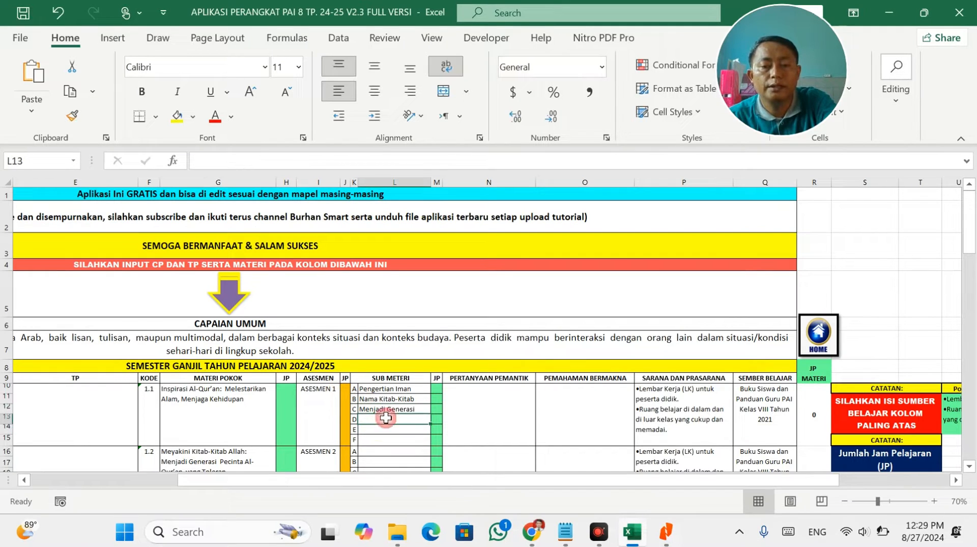
double_click(386, 417)
type("Hubungan dengan Umat yang Beriman kepada Kitab Terdahulu")
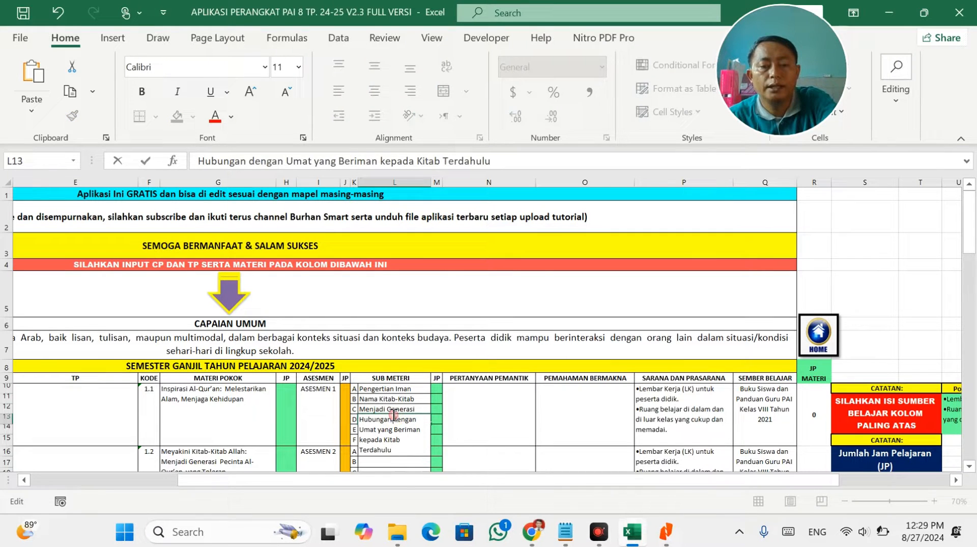
left_click(434, 407)
Copy Pengertian Amanah dan Jujur from the Bab 3 sub-topic list into cell L16.
key("alt+Tab")
scroll(437, 407, "down", 6)
left_click(402, 338)
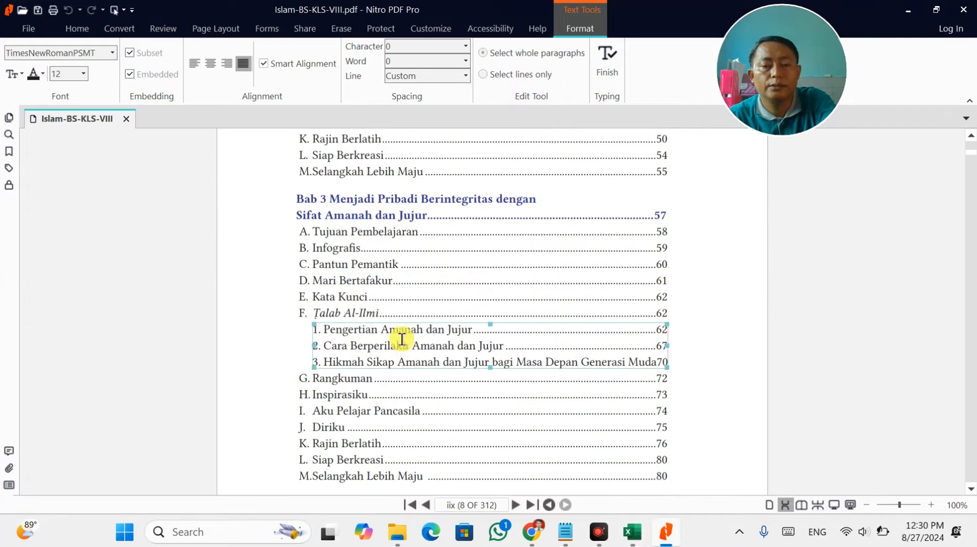
left_click_drag(325, 330, 455, 330)
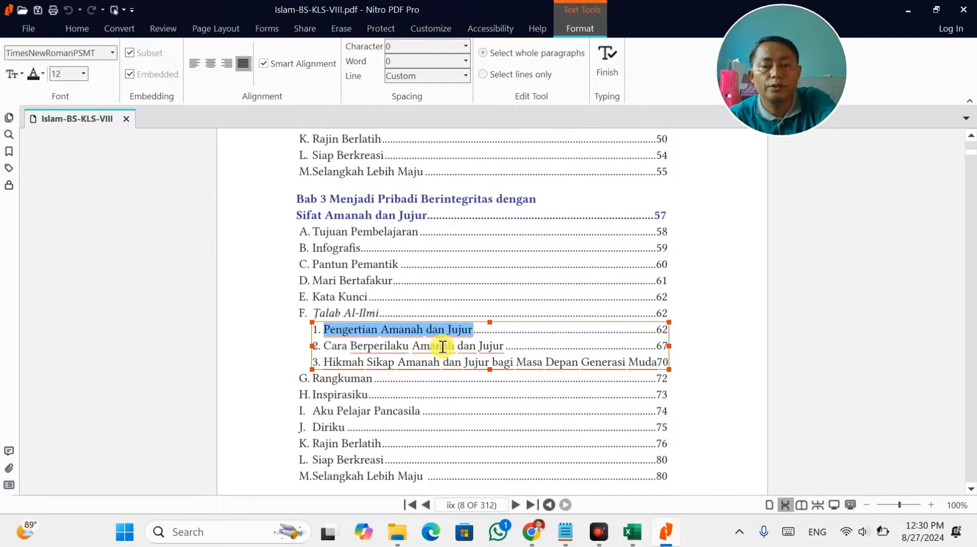
key("alt+Tab")
scroll(398, 451, "down", 2)
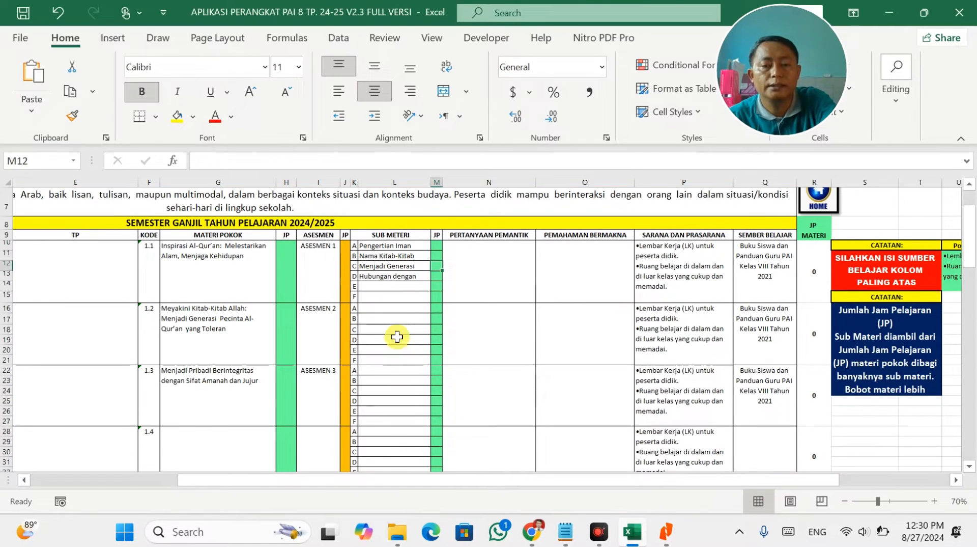
left_click(402, 308)
double_click(402, 308)
type("Pengertian Amanah dan Jujur")
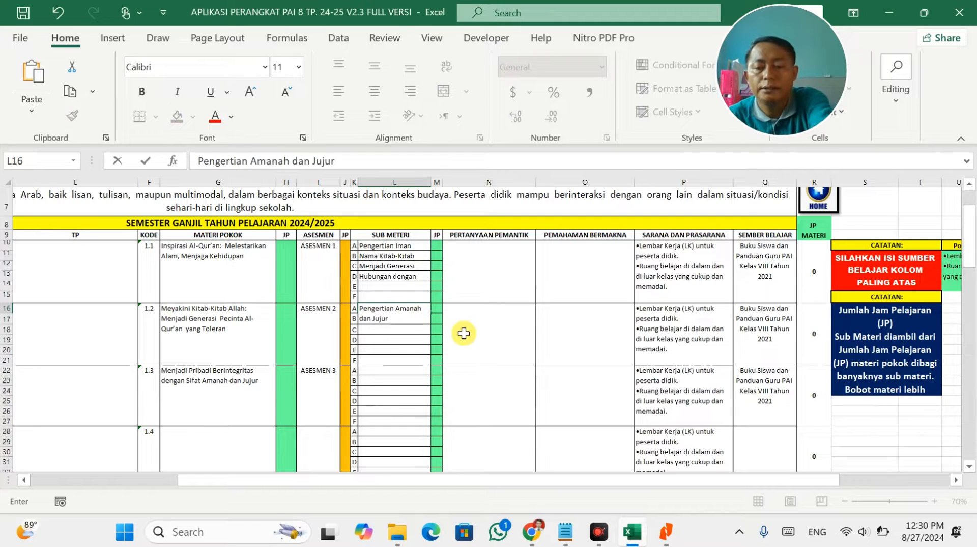
left_click(484, 350)
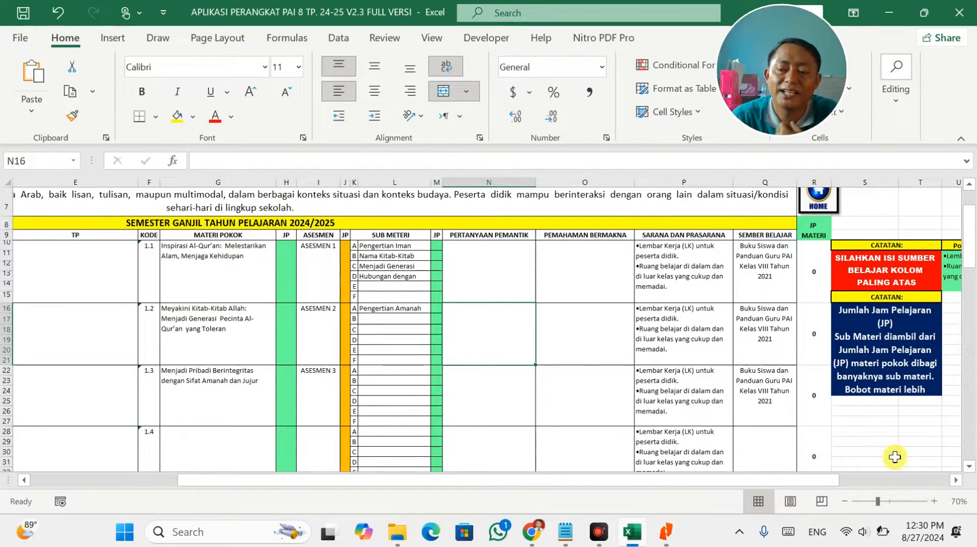
Enter a test value of 1 in header cell S7, then clear it again.
scroll(883, 288, "up", 2)
left_click(877, 349)
left_click(854, 351)
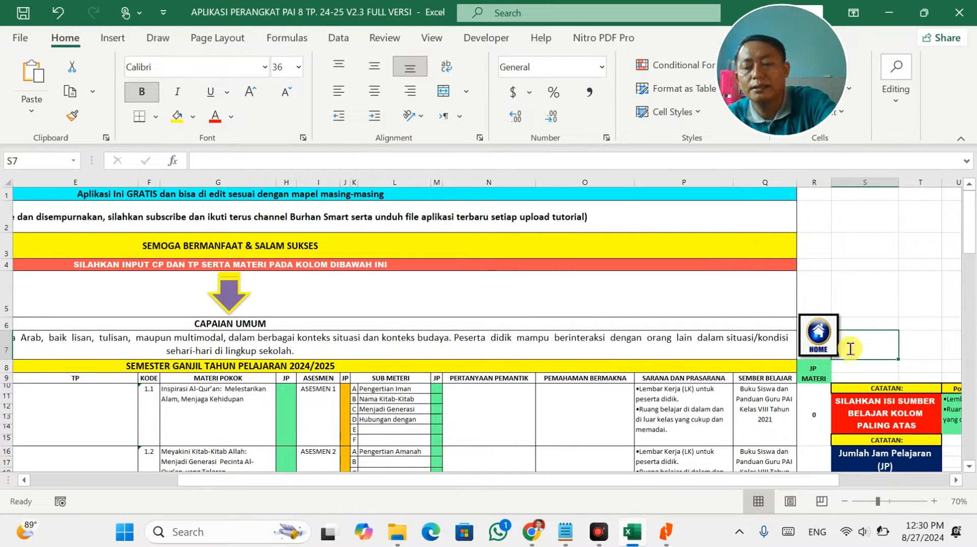
type("1")
left_click(749, 364)
left_click(893, 345)
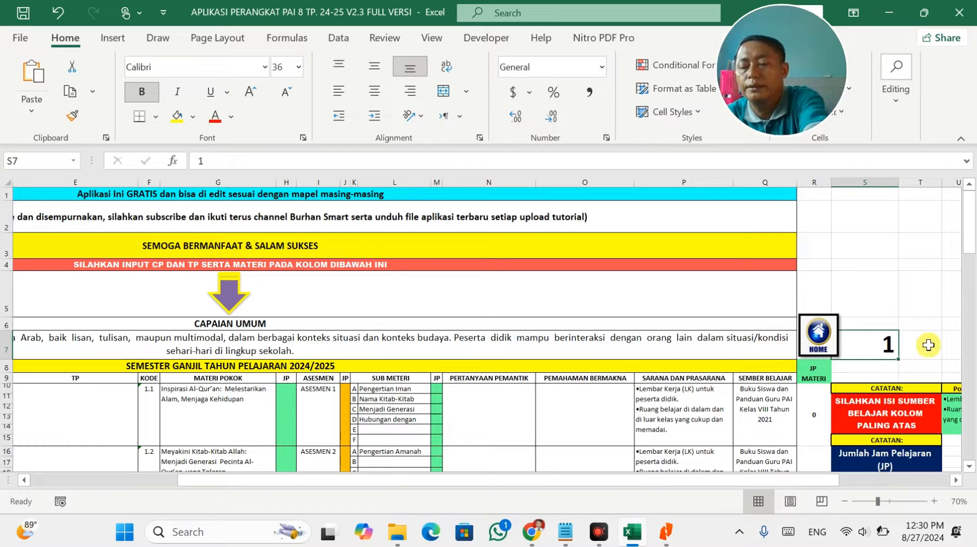
key("Delete")
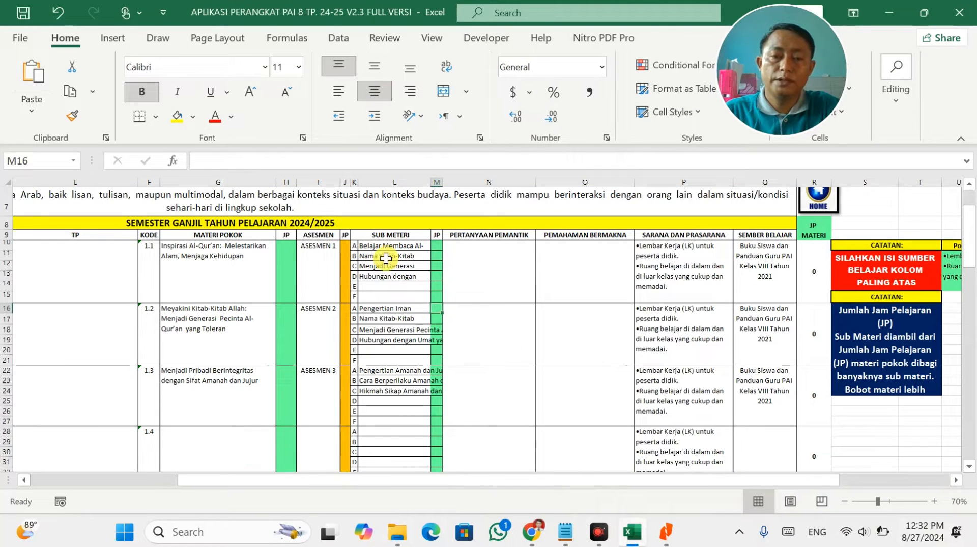
Replace cell L11's old sub-material with the copied textbook lesson title.
left_click(387, 275)
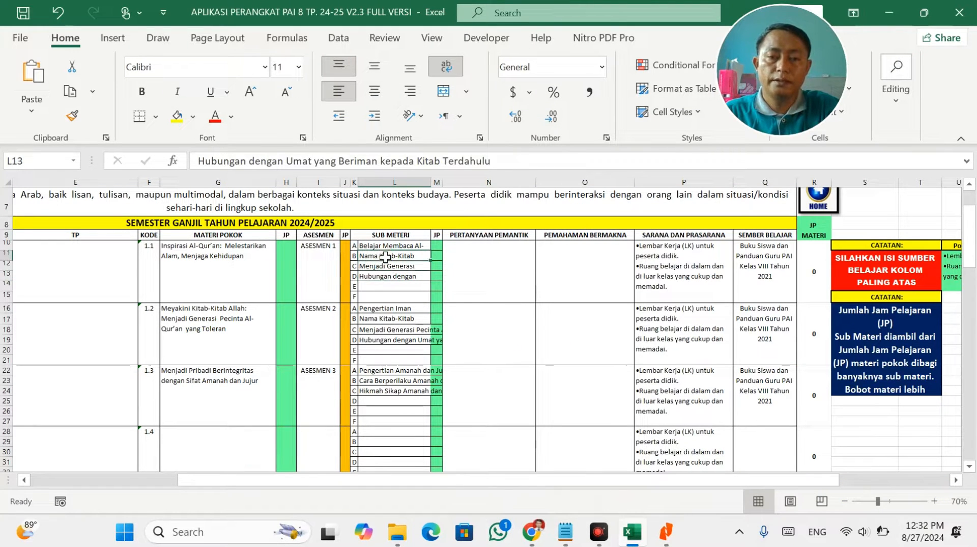
double_click(386, 257)
key("ctrl+a")
type("Belajar Menulis dan Menghafal Al-Qur’an")
left_click(435, 297)
key("alt+Tab")
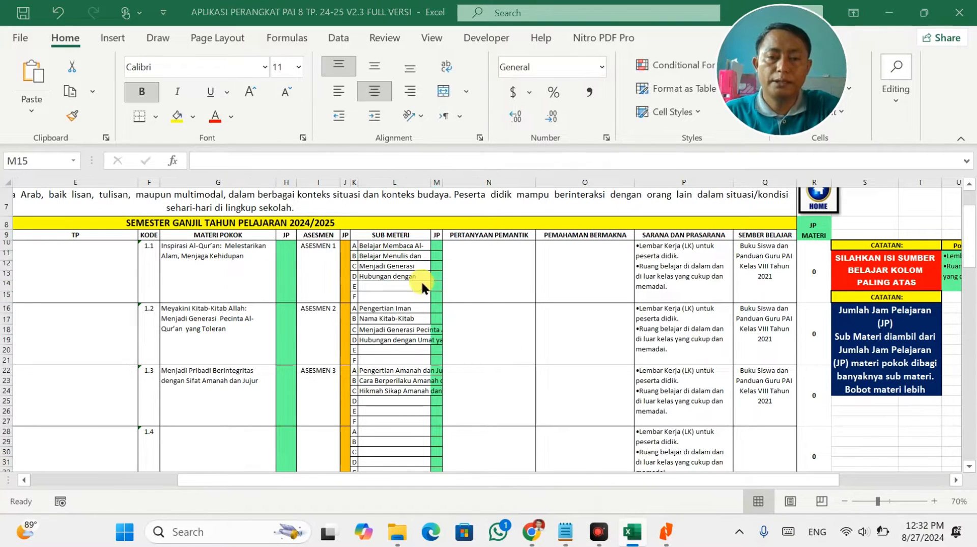
Copy the Belajar Menerjemahkan lesson title from the textbook PDF into cell L12.
left_click(664, 541)
left_click(361, 215)
triple_click(342, 212)
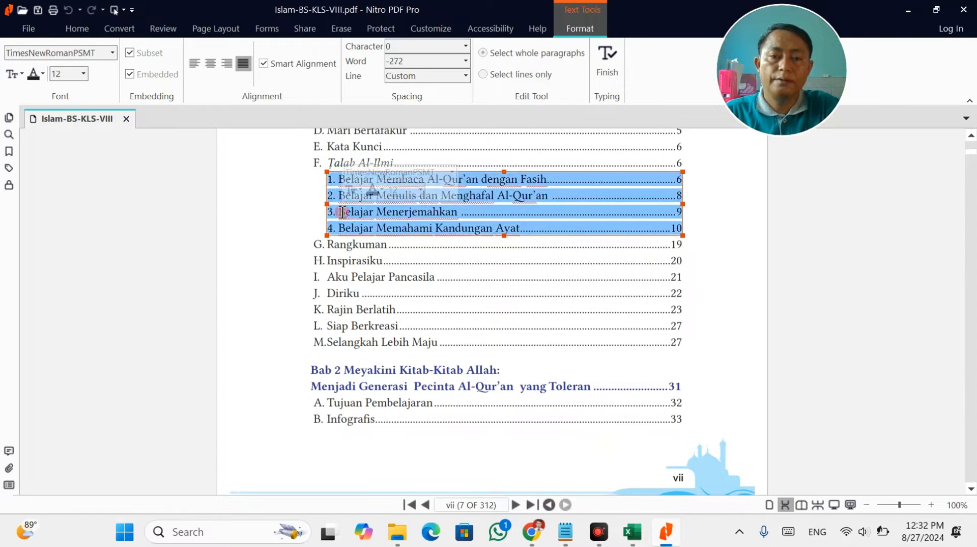
left_click_drag(339, 212, 426, 214)
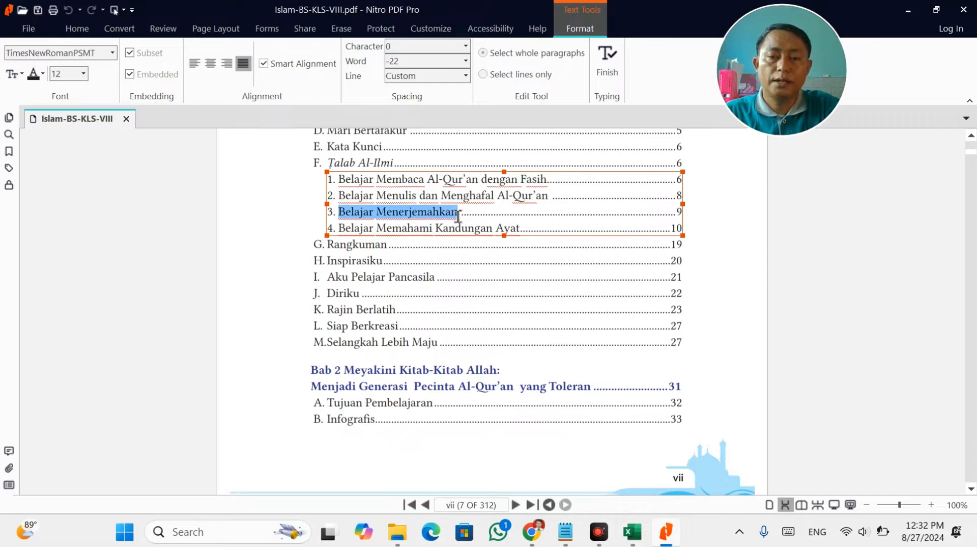
key("ctrl+c")
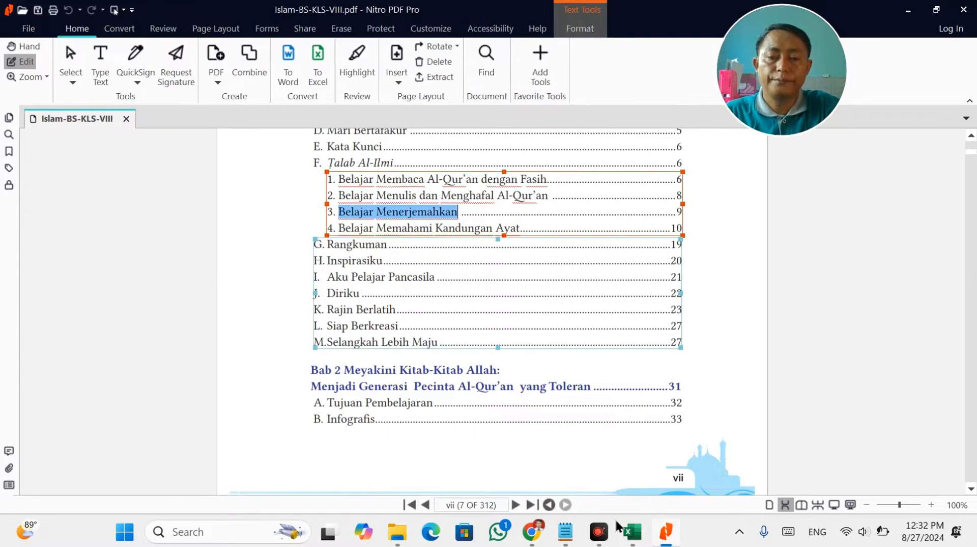
left_click(631, 531)
left_click(392, 286)
left_click(391, 266)
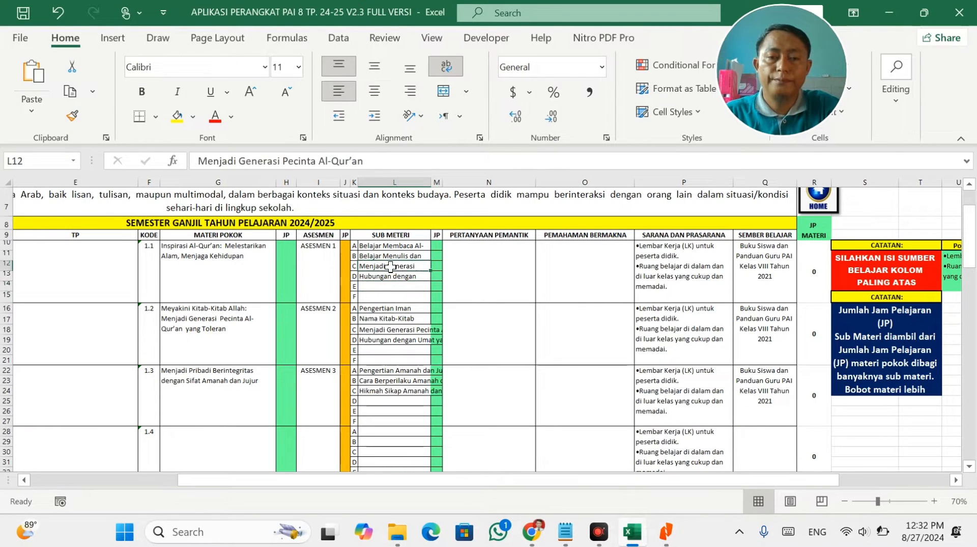
double_click(390, 267)
key("ctrl+v")
left_click(504, 358)
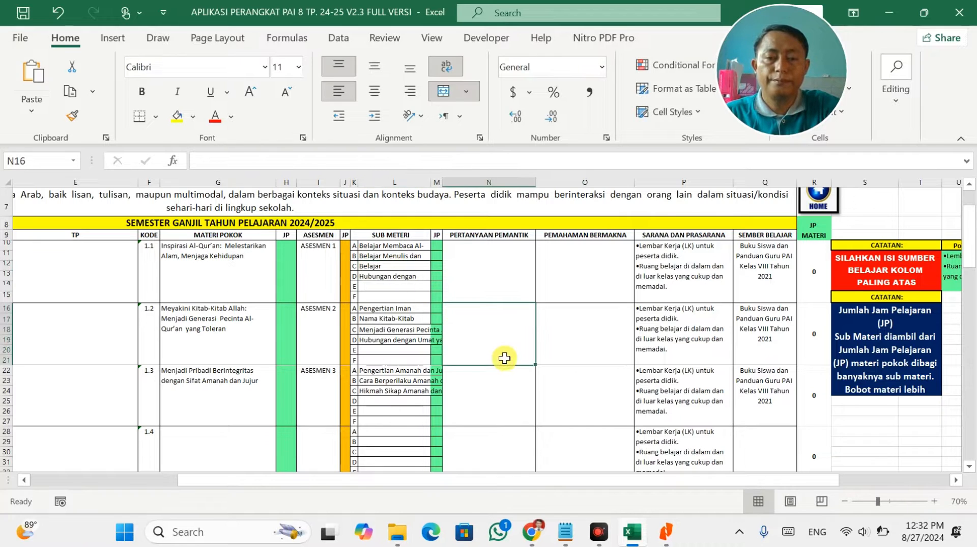
Overwrite L12 with Belajar Memahami Kandungan Ayat from the PDF and clear L13.
key("alt+Tab")
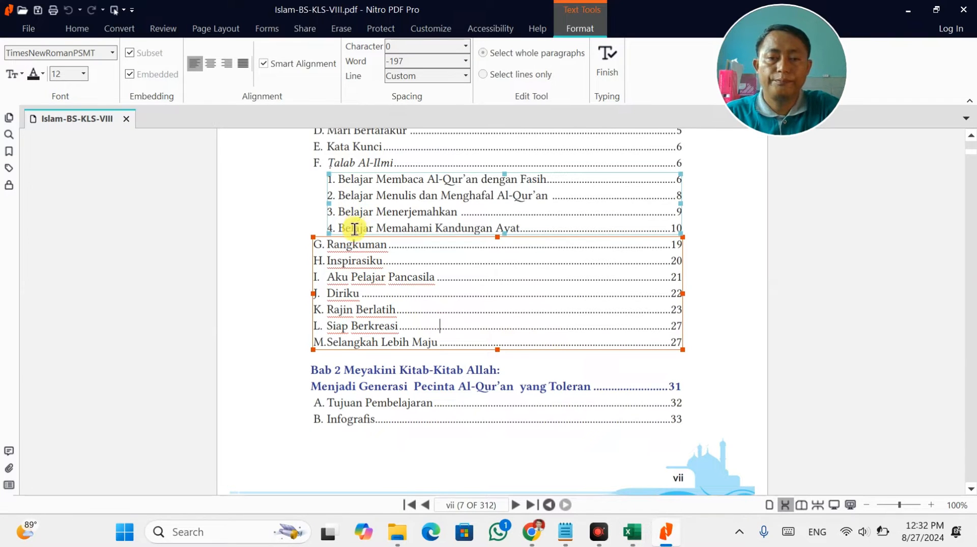
left_click_drag(342, 228, 415, 227)
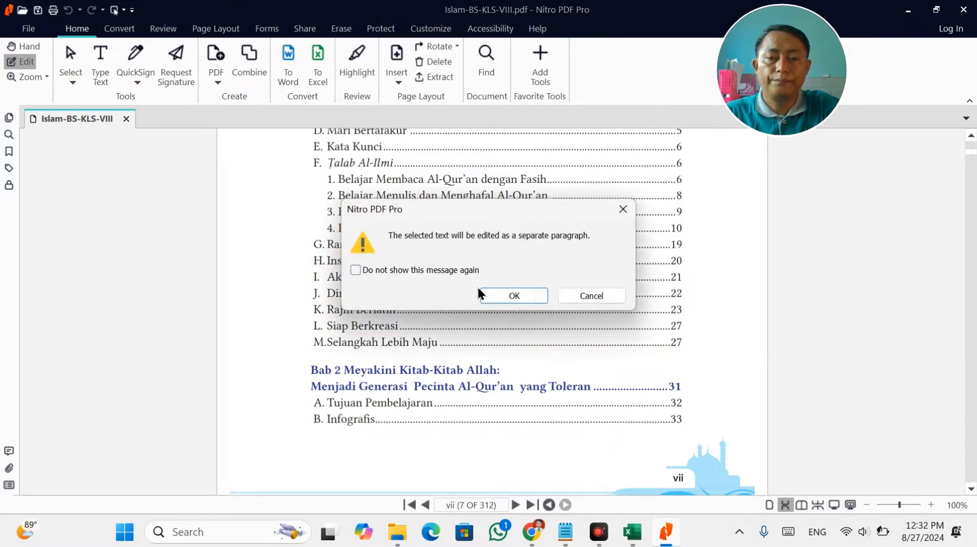
left_click(591, 295)
left_click_drag(340, 226, 518, 233)
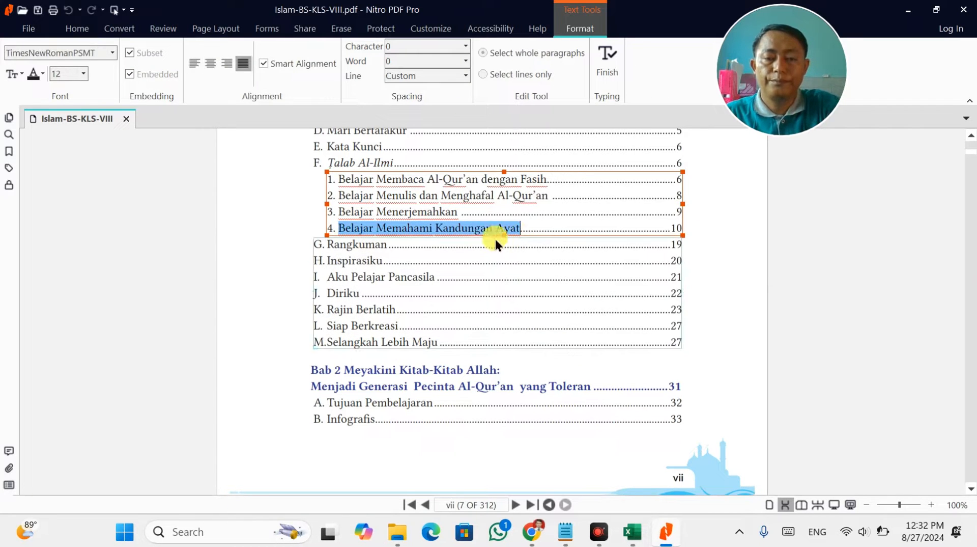
key("alt+Tab")
left_click(396, 276)
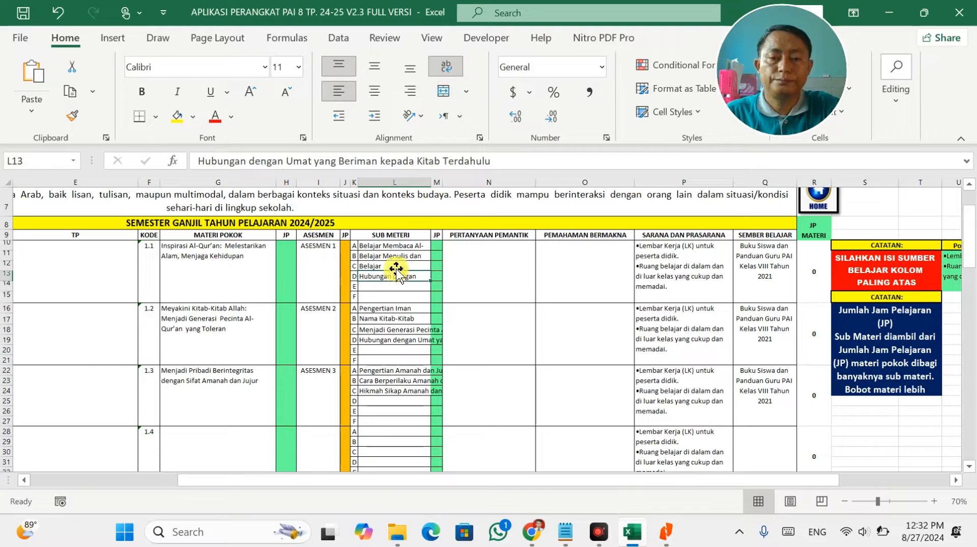
left_click(396, 246)
left_click(397, 266)
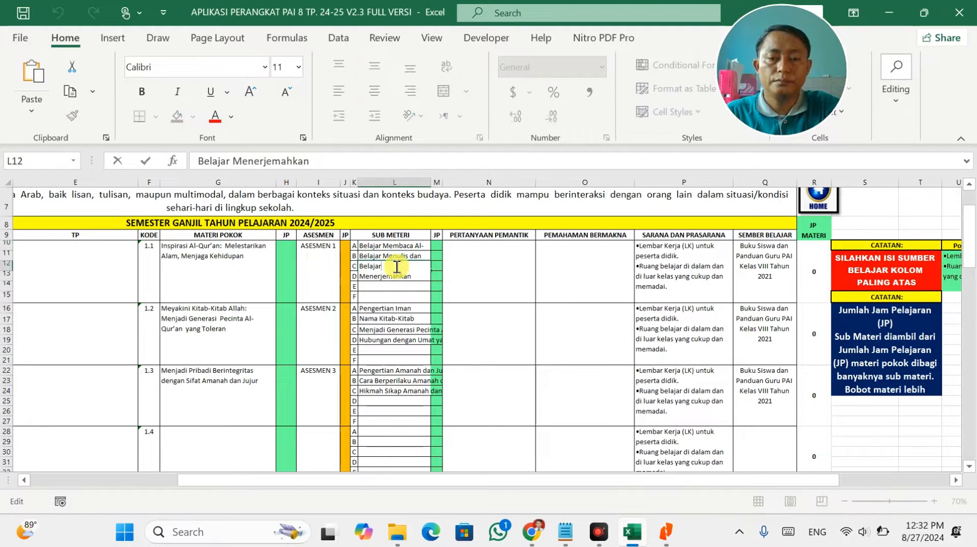
triple_click(401, 267)
key("ctrl+v")
left_click(479, 326)
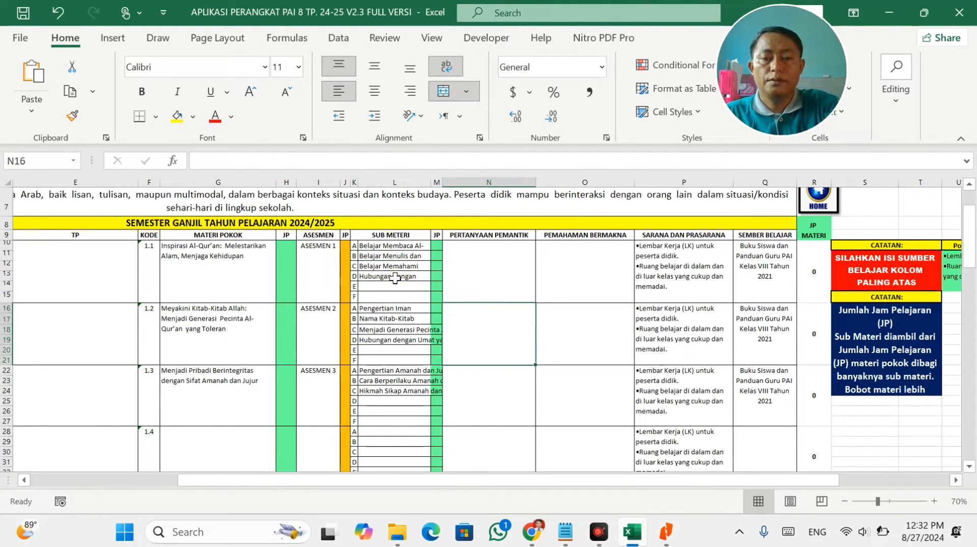
left_click(395, 277)
key("Delete")
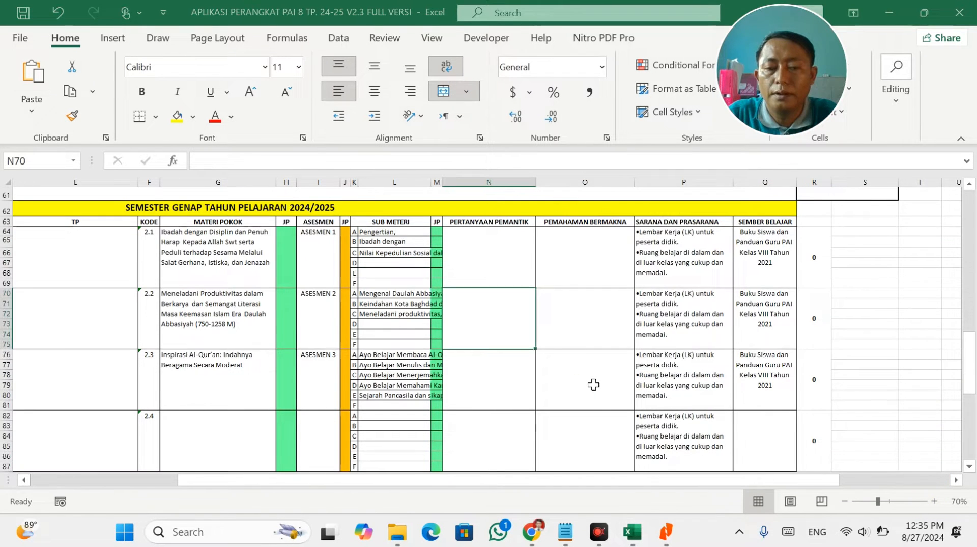
Scroll back over the filled rows, select G10, then bring up the textbook PDF and File Explorer.
scroll(389, 324, "up", 15)
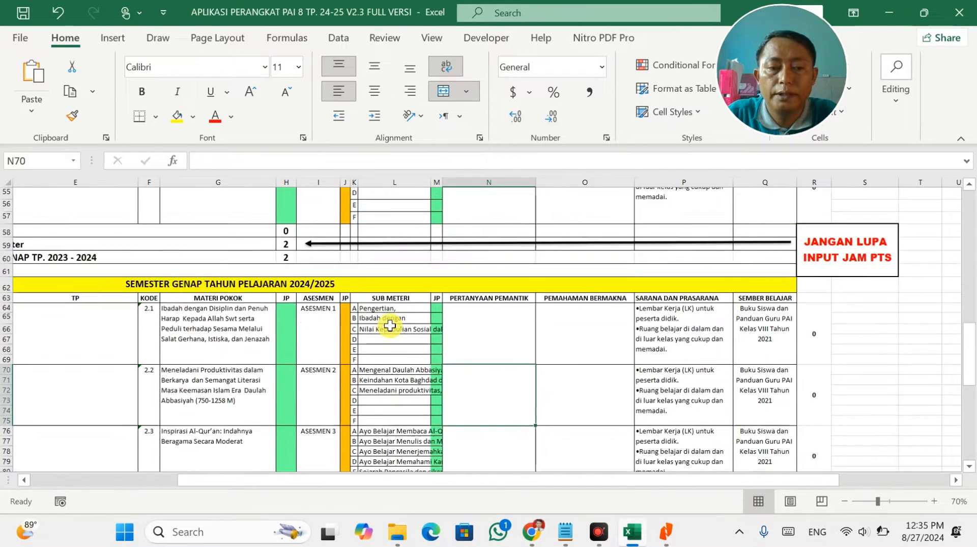
left_click_drag(582, 485, 425, 460)
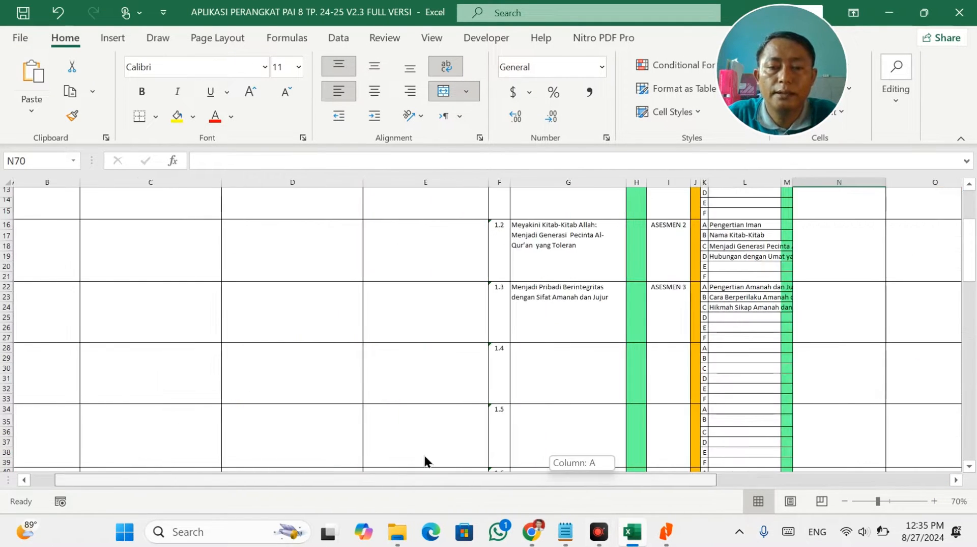
scroll(462, 404, "up", 4)
scroll(499, 403, "down", 1)
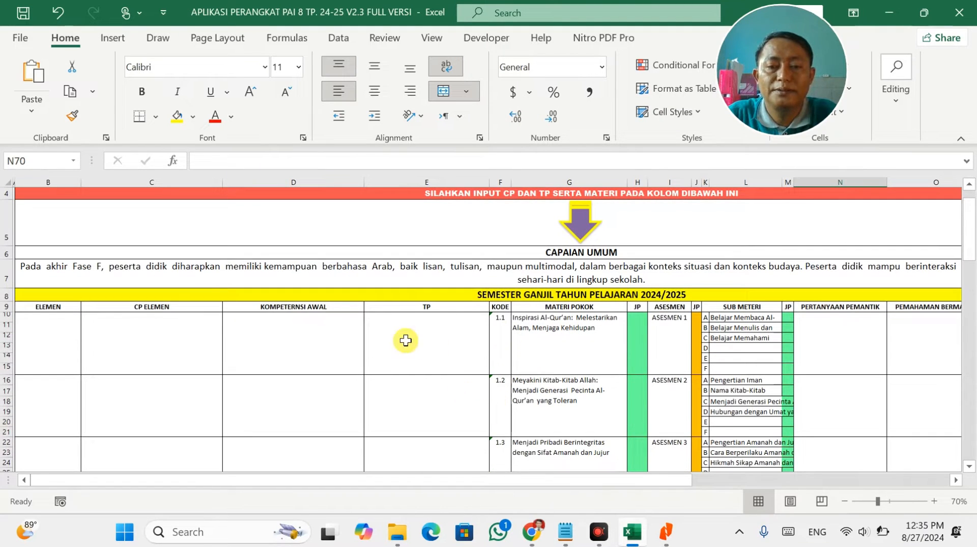
left_click(580, 349)
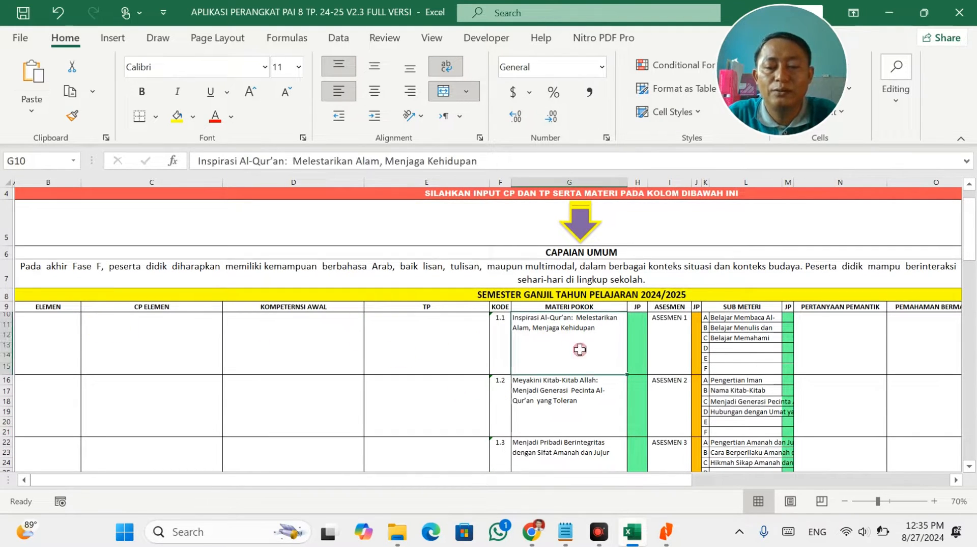
left_click(670, 535)
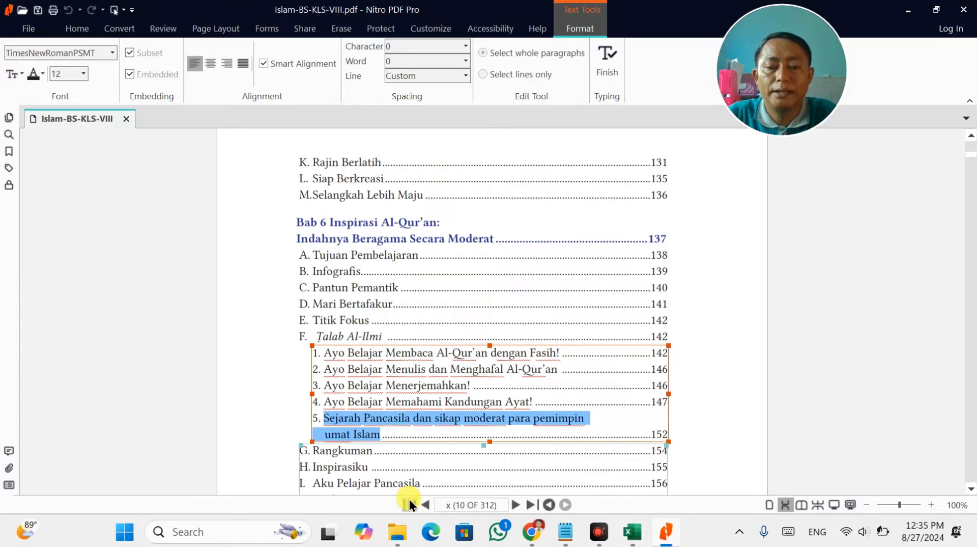
left_click(398, 531)
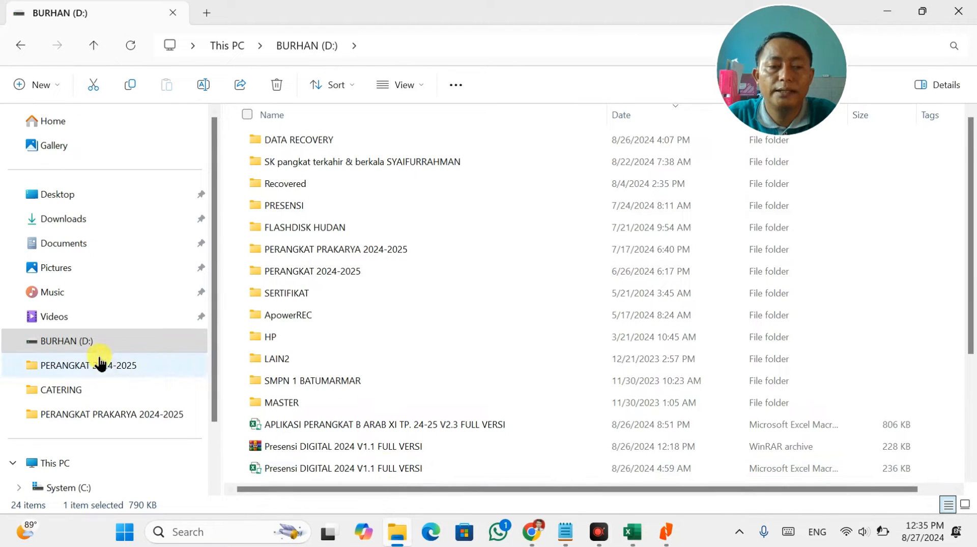
Locate the decree PDF in PERANGKAT PRAKARYA 2024-2025 and search it for 'PENDIDIKAN AGAM'.
left_click(117, 414)
left_click(341, 293)
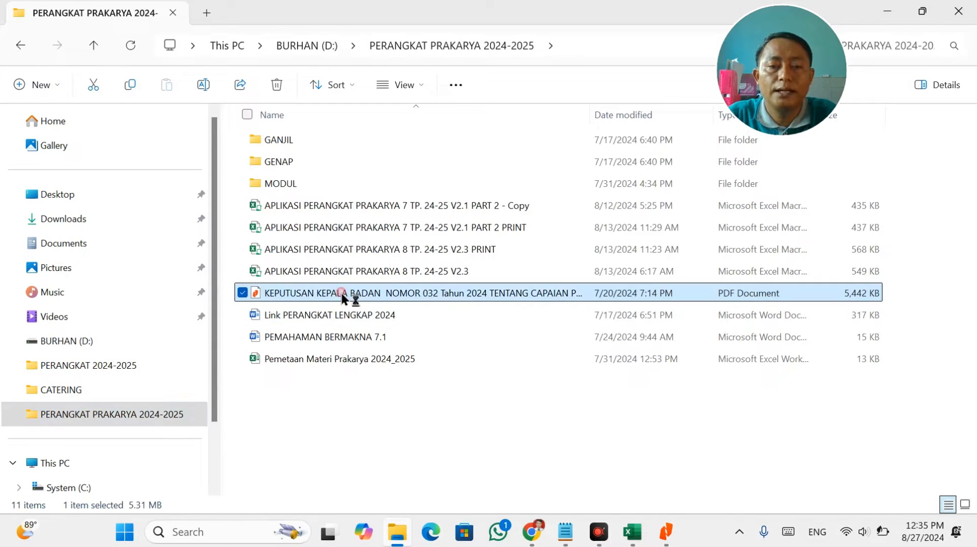
left_click(624, 437)
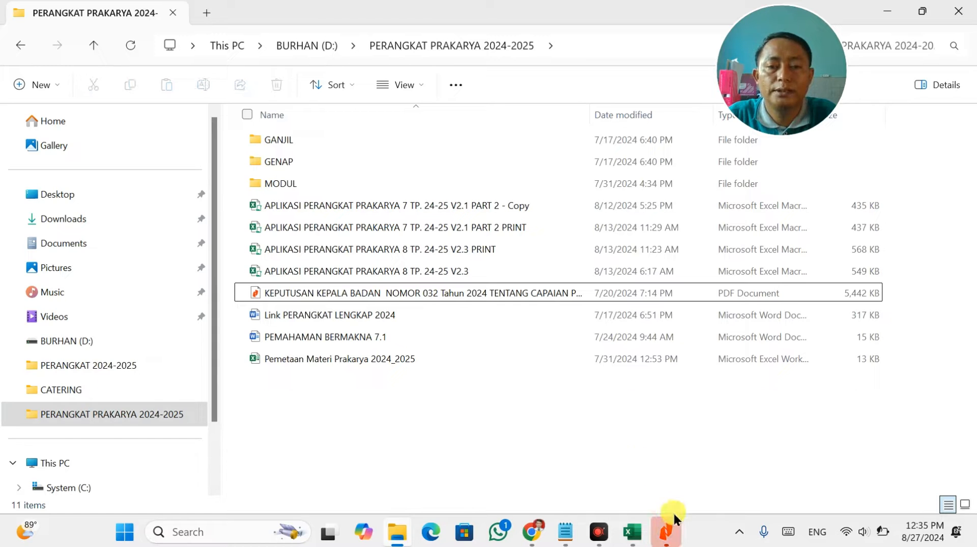
left_click(667, 532)
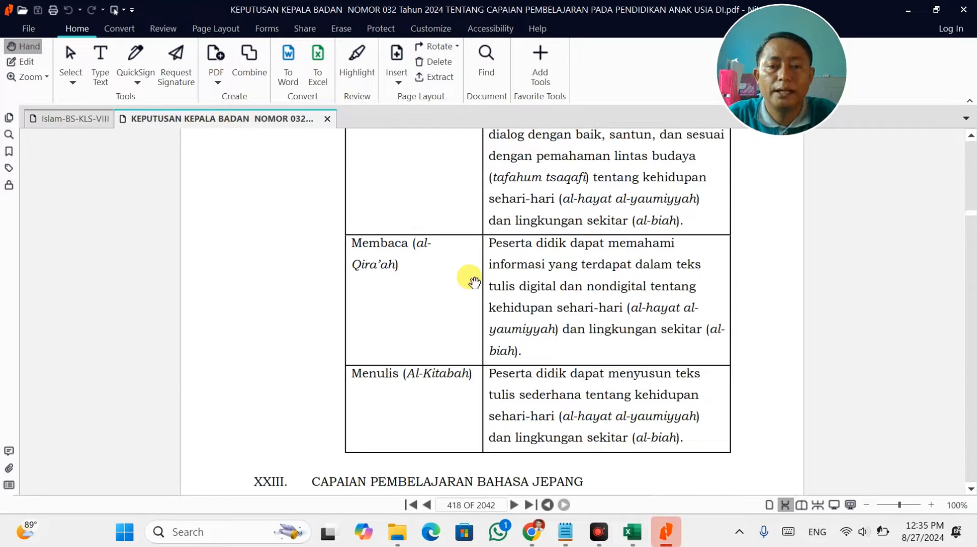
key("ctrl+f")
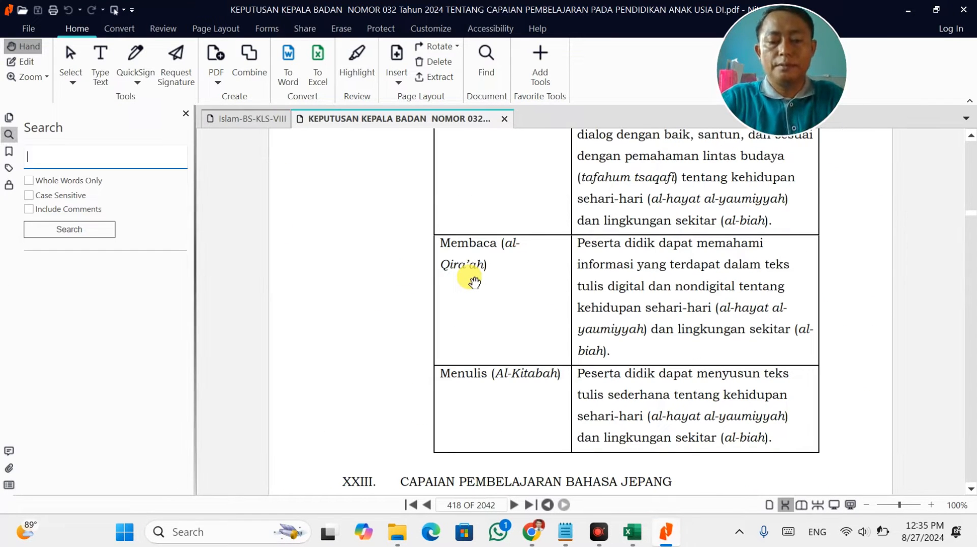
type("PENDIDIK")
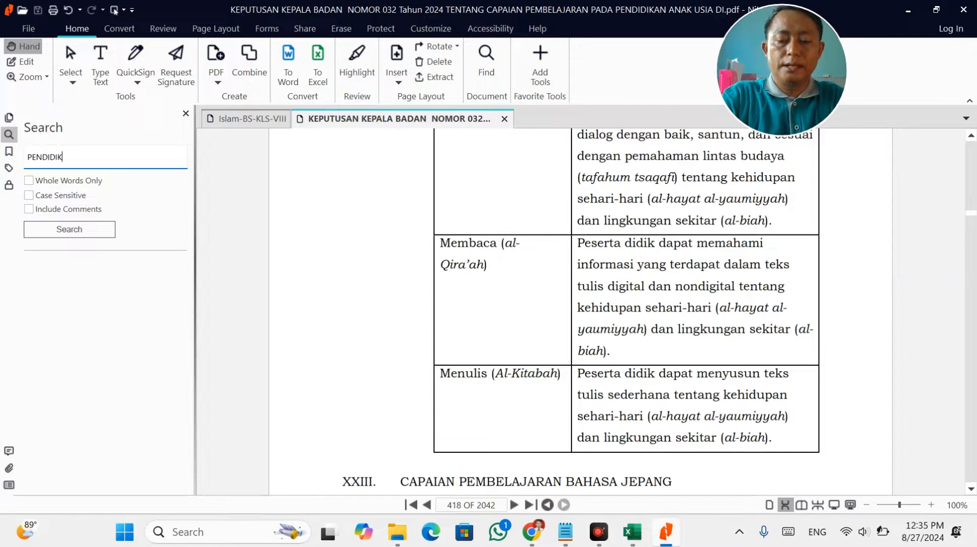
type("AN AGAMA ISLAM")
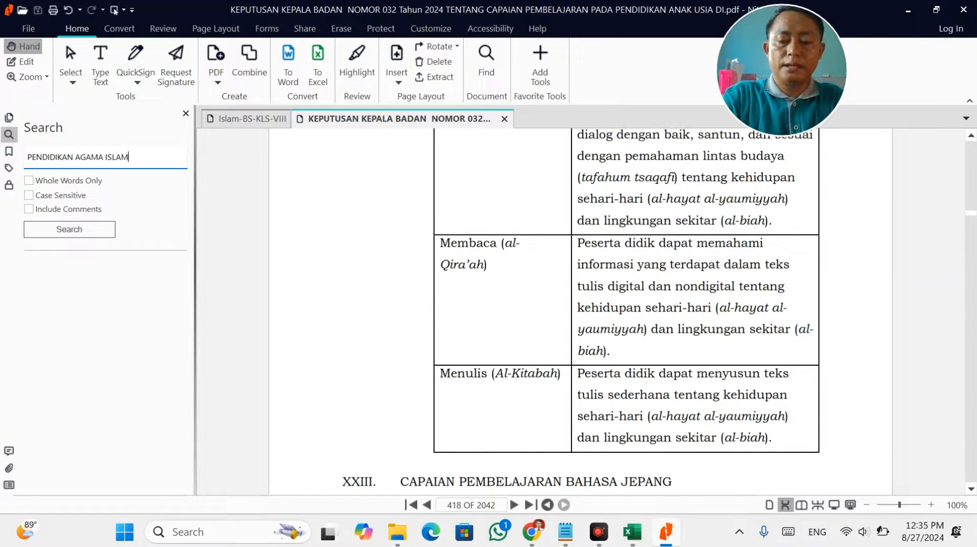
Run the PENDIDIKAN AGAMA ISLAM search, jump to its first page-19 match, then return to Excel.
key("Return")
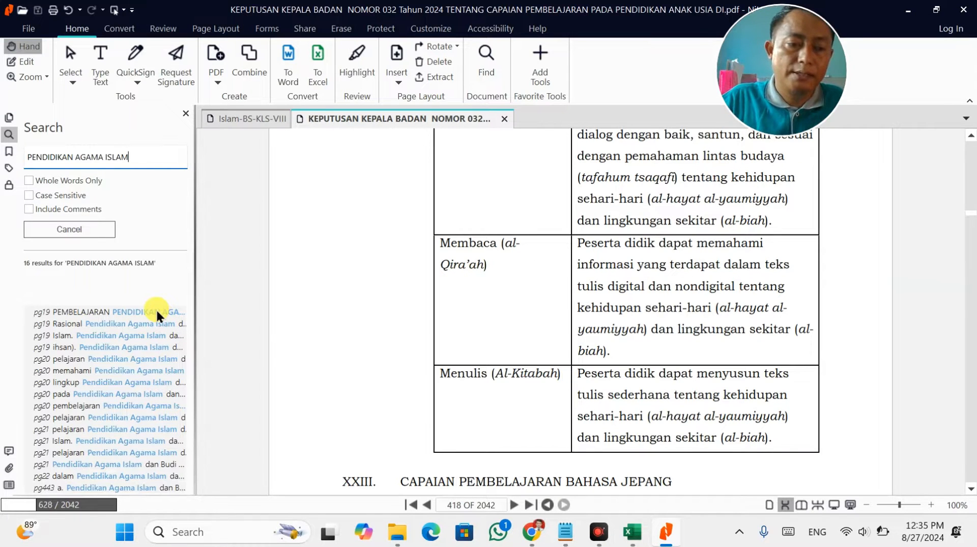
left_click(302, 273)
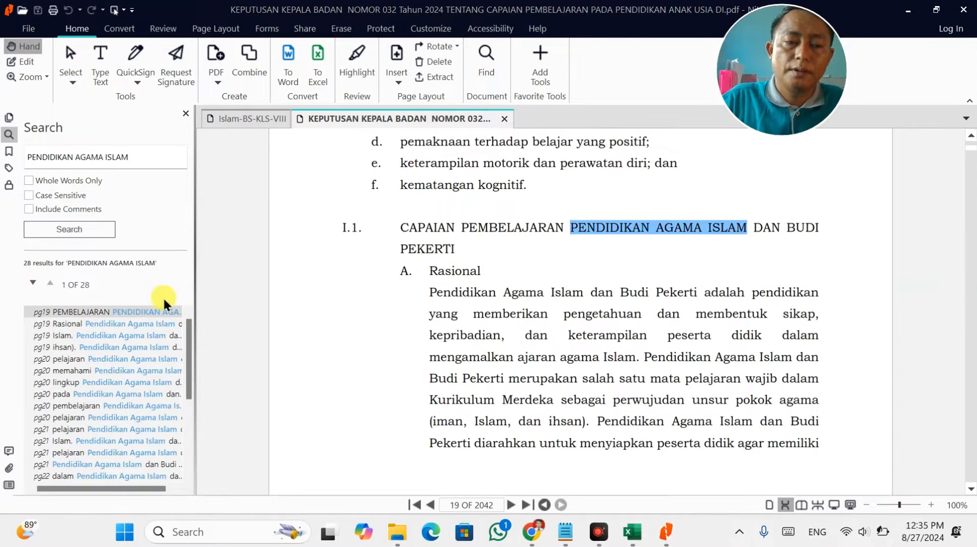
left_click(156, 311)
scroll(524, 285, "down", 10)
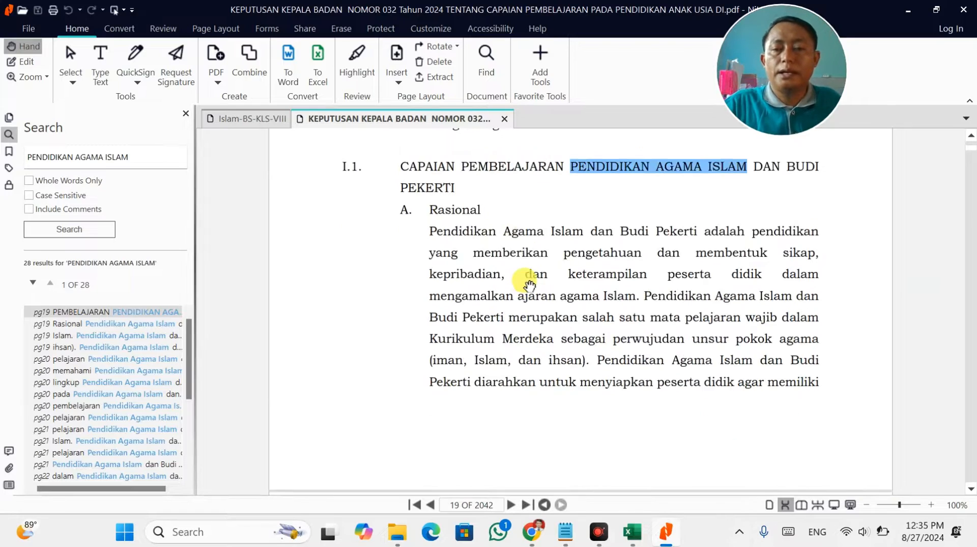
scroll(527, 283, "down", 6)
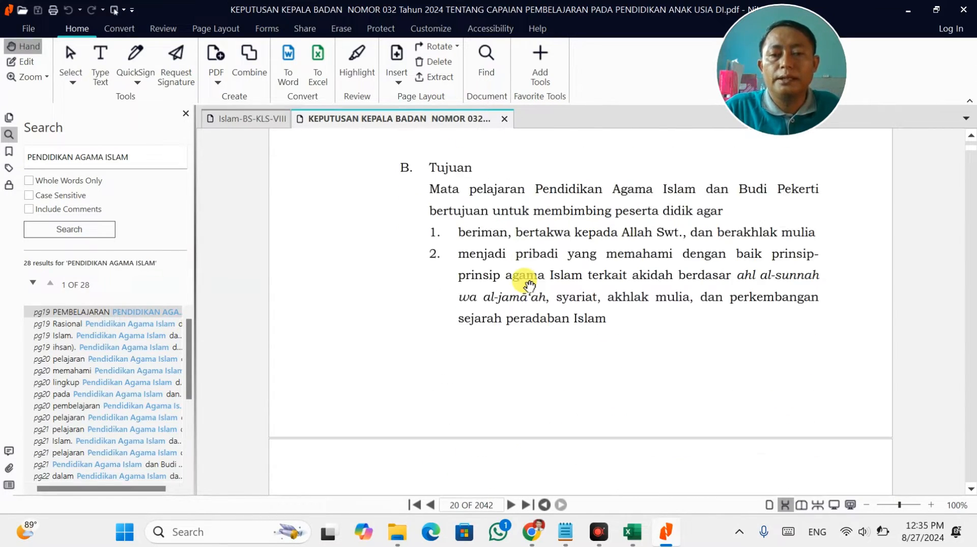
left_click(535, 531)
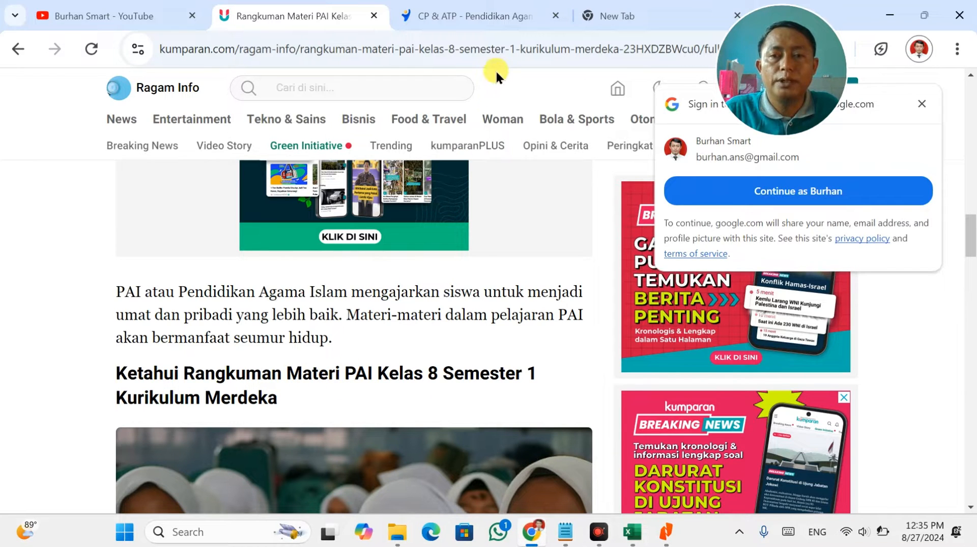
left_click(632, 531)
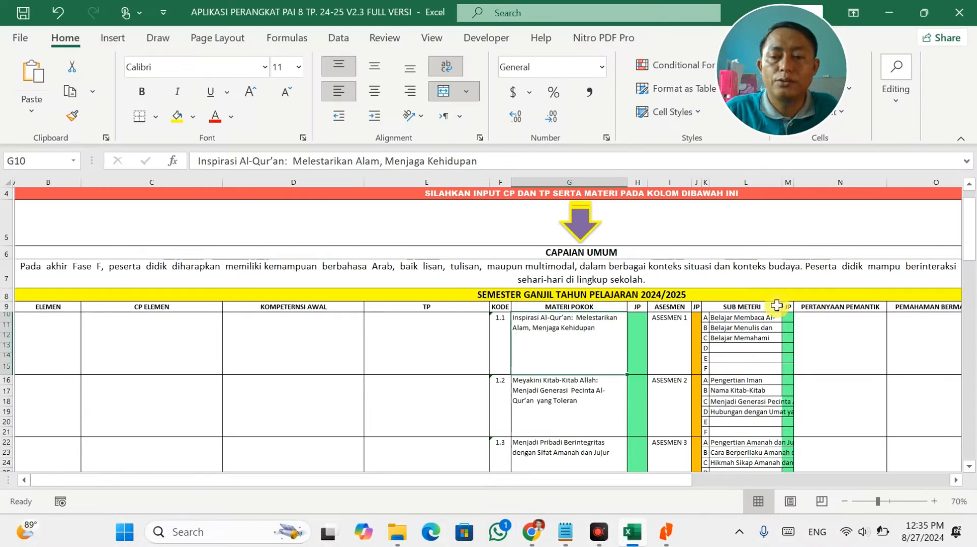
On the Identitas Sekolah sheet, change Mata Pelajaran in E30 to 'PAI dan BUDI PEKERTI'.
scroll(769, 319, "down", 2)
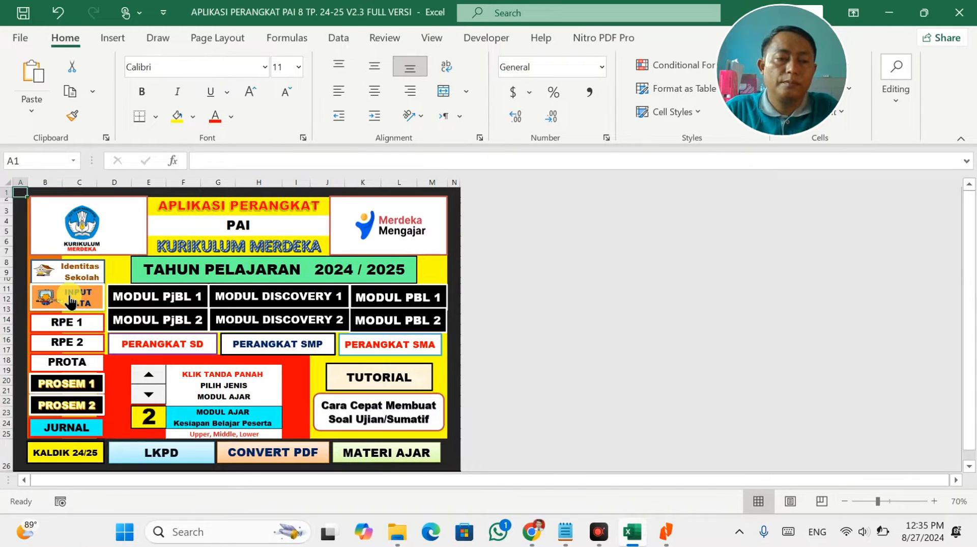
left_click(70, 301)
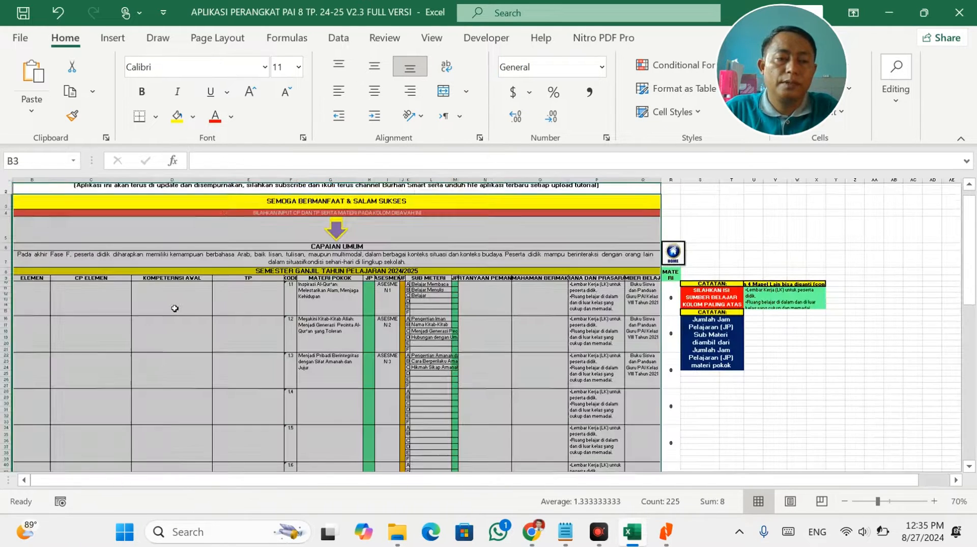
left_click(672, 241)
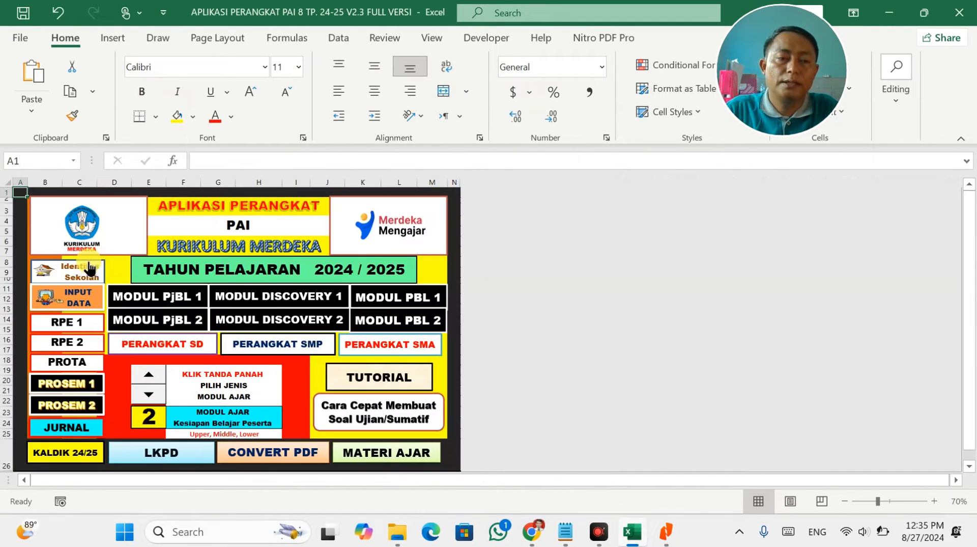
left_click(90, 277)
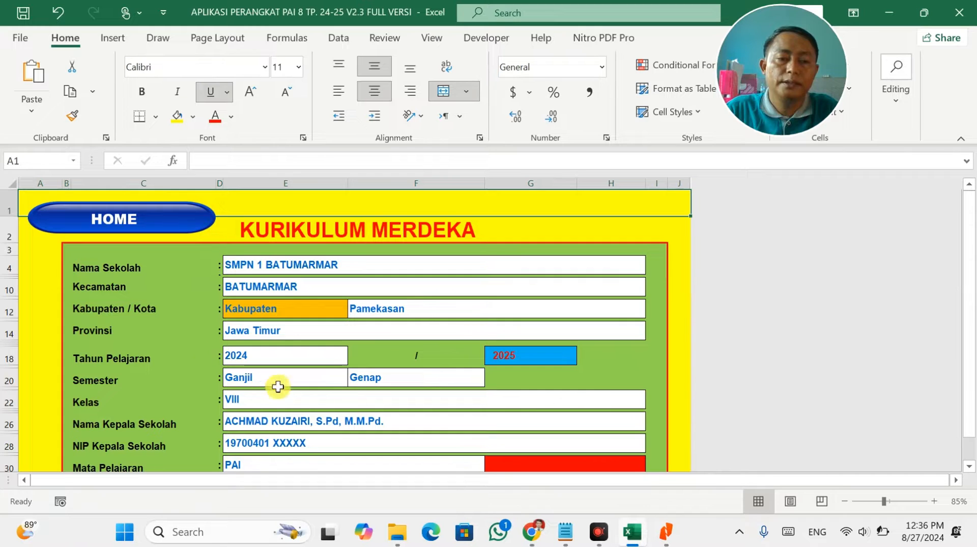
left_click(262, 462)
double_click(262, 462)
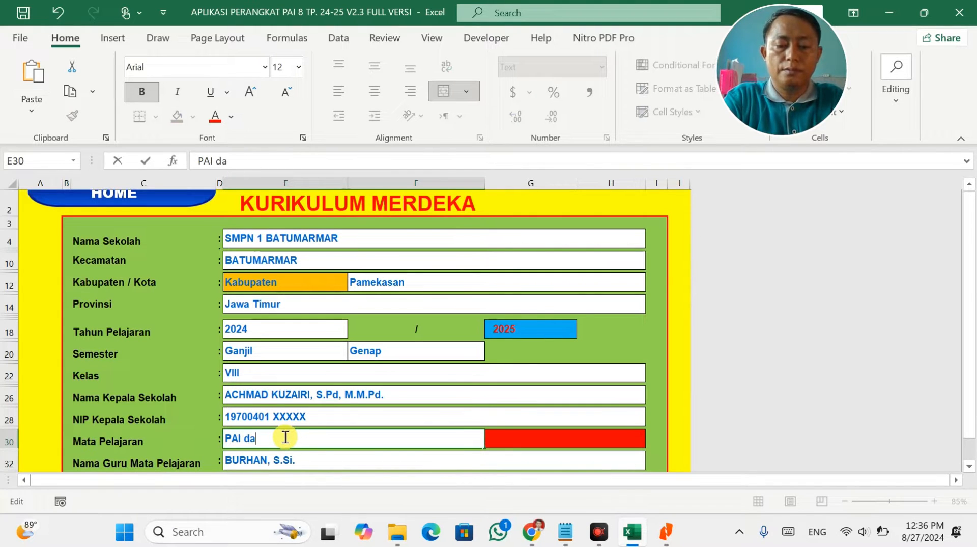
type("dan BUDI PEKERTI")
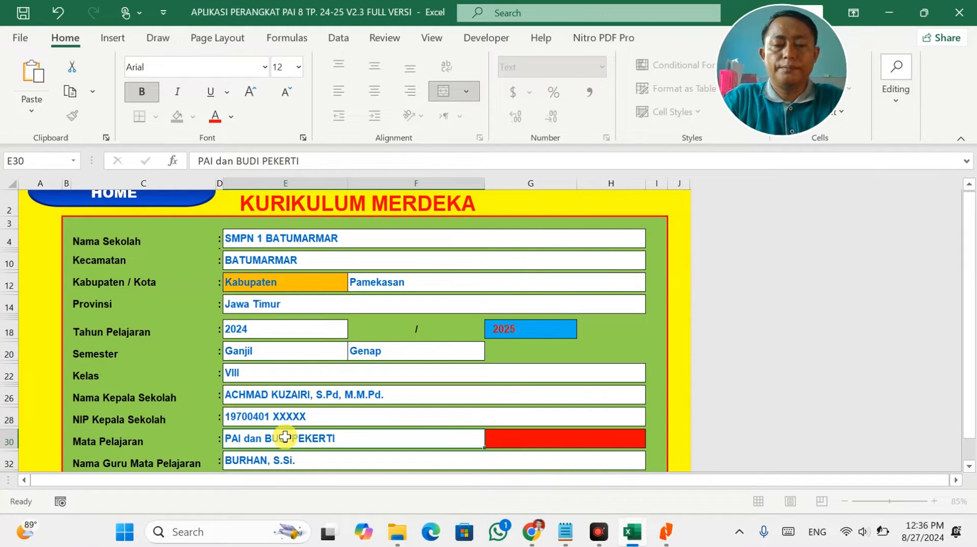
key("Return")
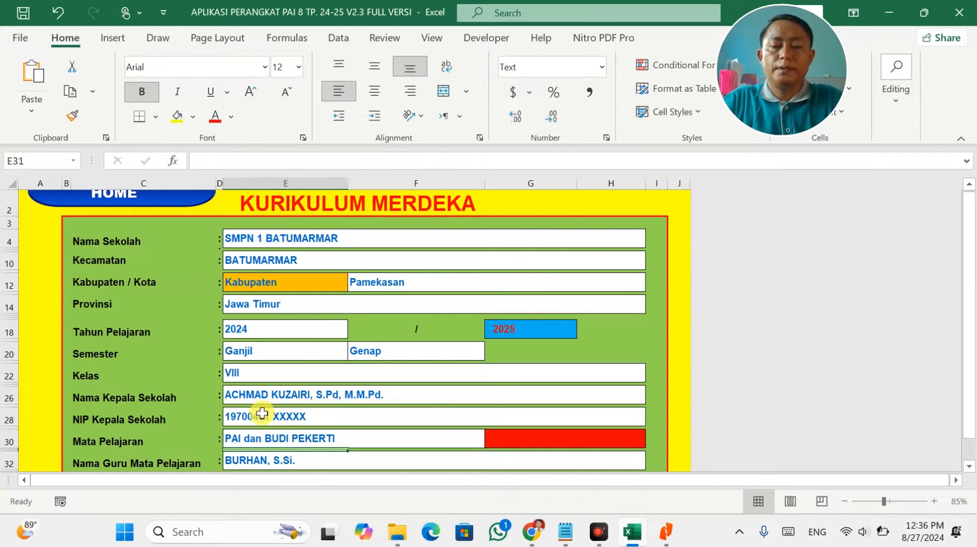
left_click(431, 412)
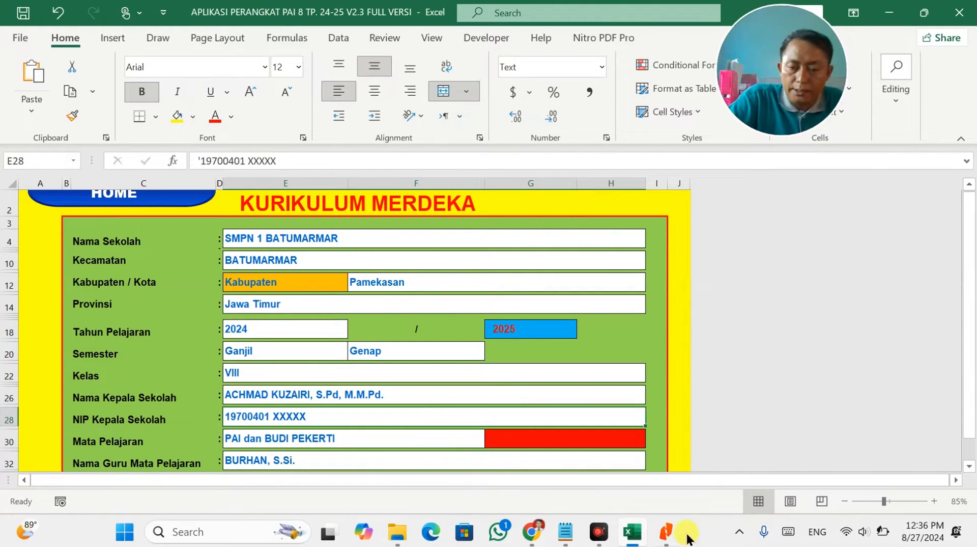
left_click(660, 534)
Scroll through the decree to the Fase D learning outcomes on page 25.
scroll(493, 329, "down", 6)
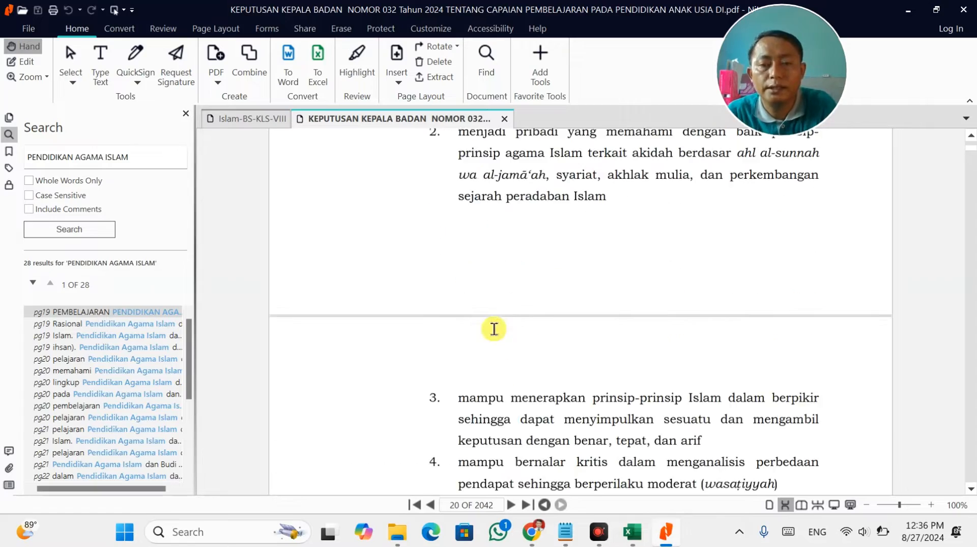
scroll(493, 330, "down", 8)
scroll(497, 331, "up", 3)
scroll(497, 330, "down", 12)
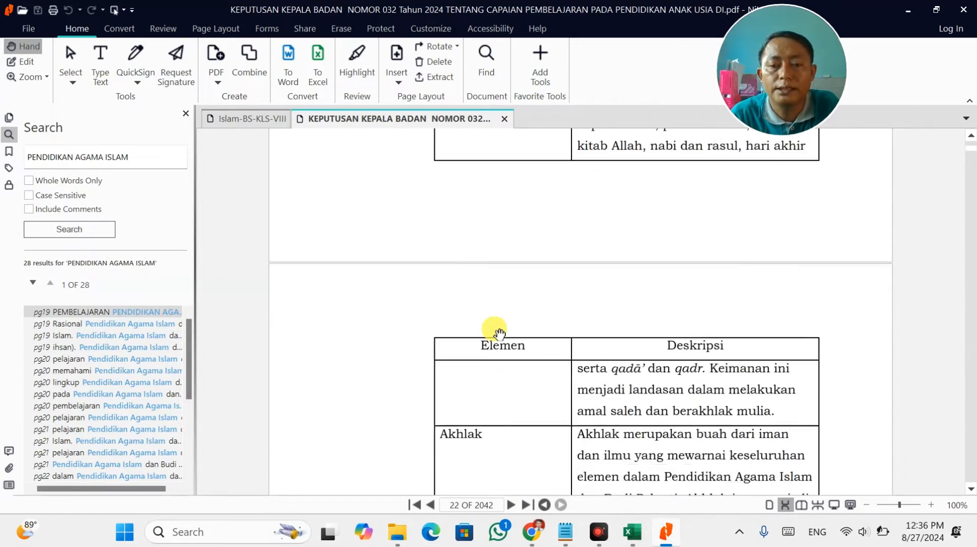
scroll(499, 333, "down", 8)
scroll(499, 333, "up", 2)
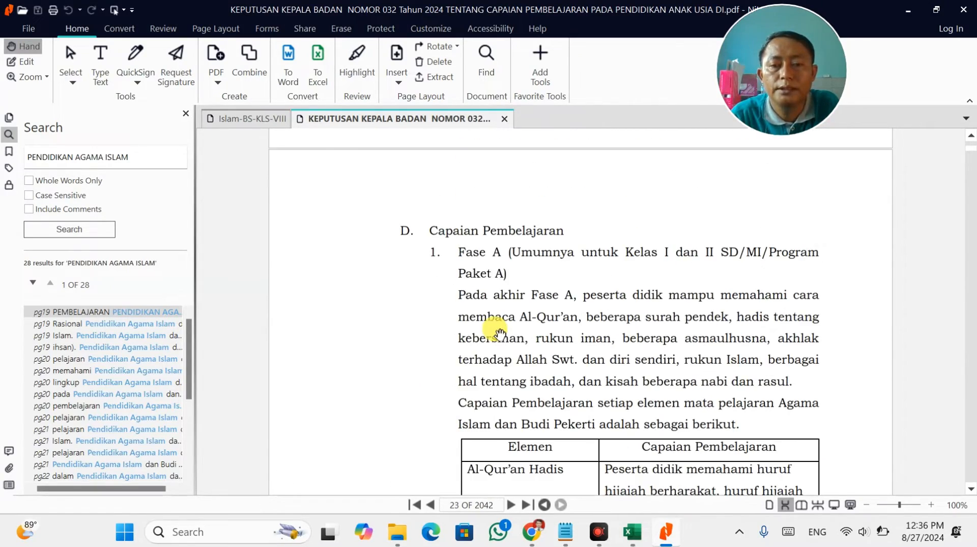
scroll(498, 333, "down", 15)
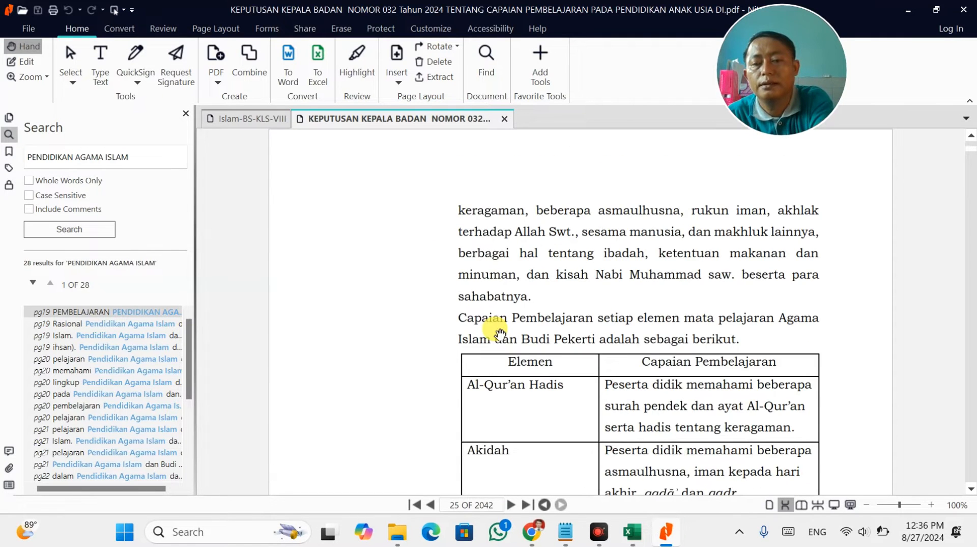
scroll(499, 333, "down", 5)
scroll(499, 333, "up", 3)
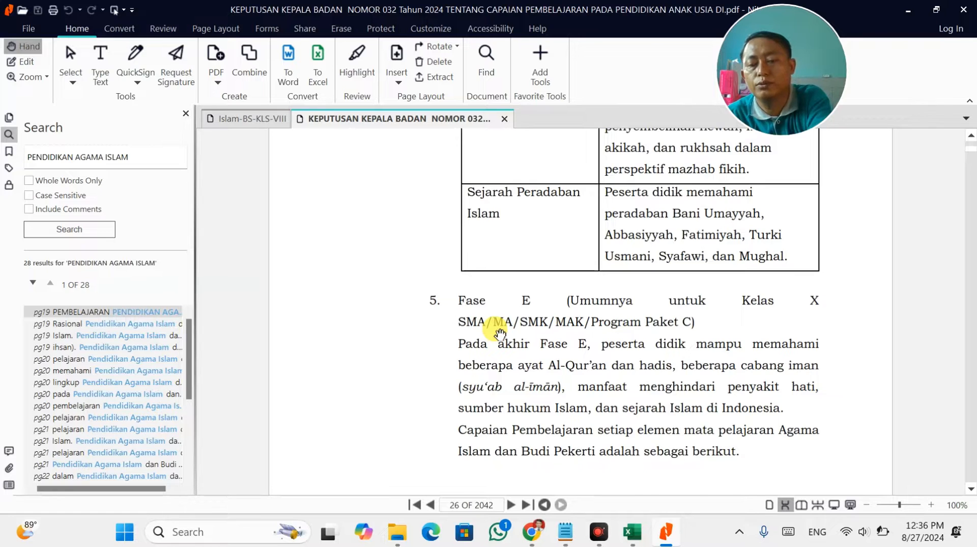
scroll(499, 334, "up", 15)
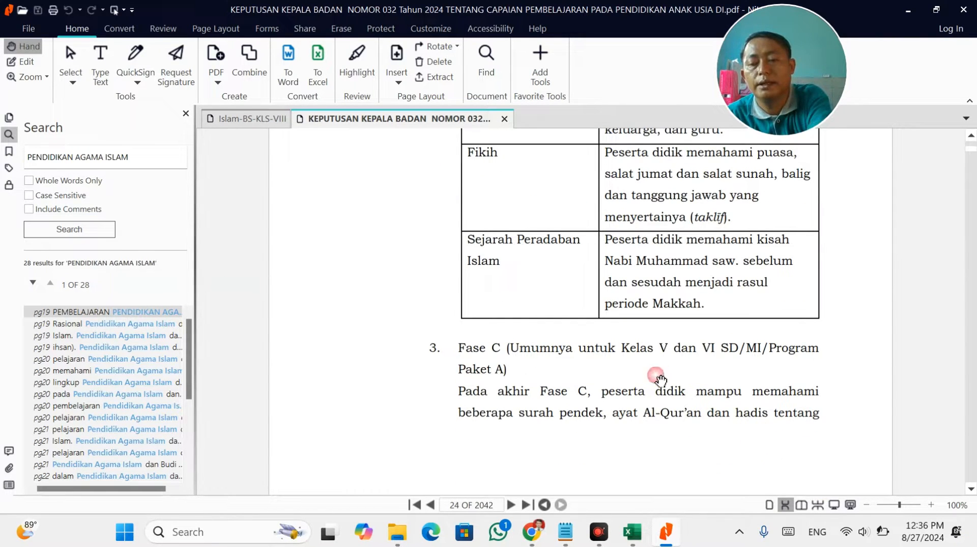
scroll(662, 380, "down", 15)
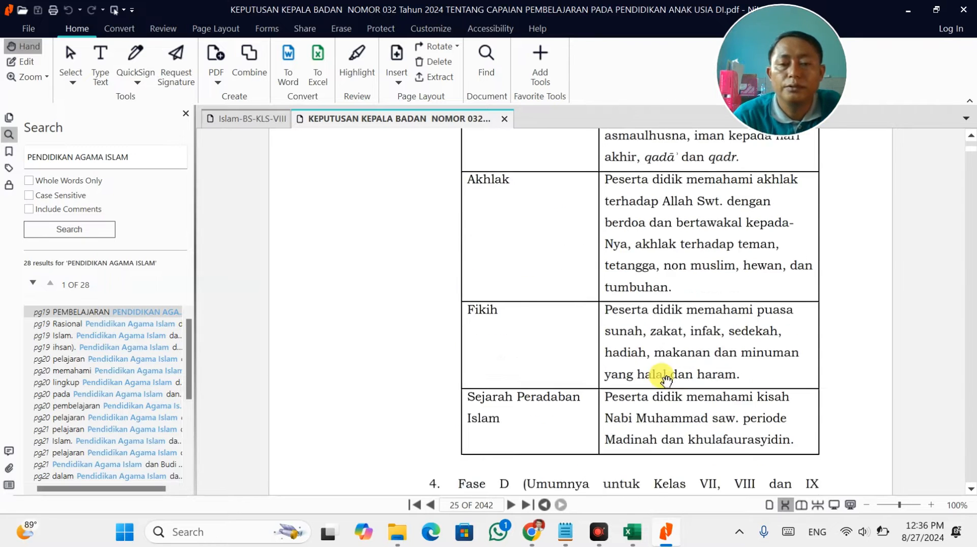
scroll(666, 380, "up", 3)
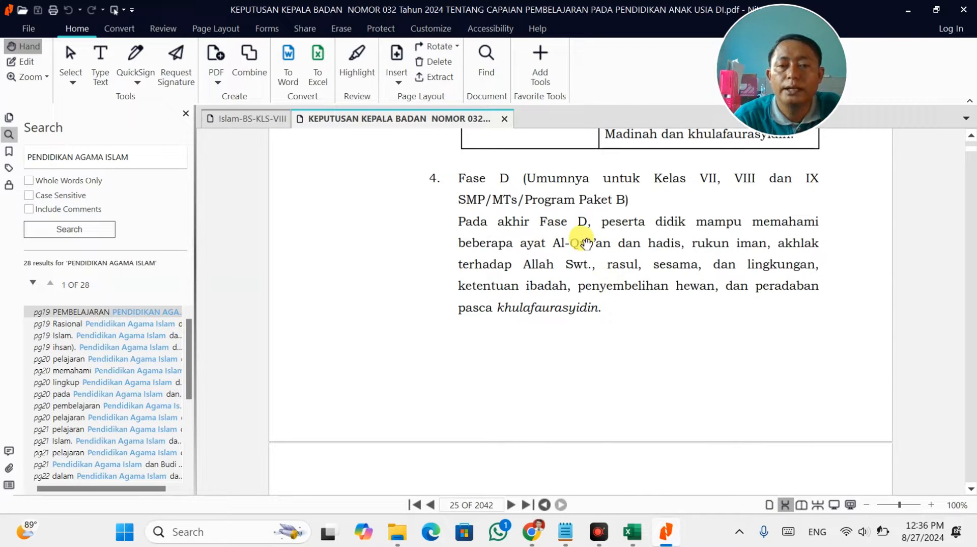
Close the search panel and select the Fase D paragraph text in Edit mode for copying.
left_click(186, 114)
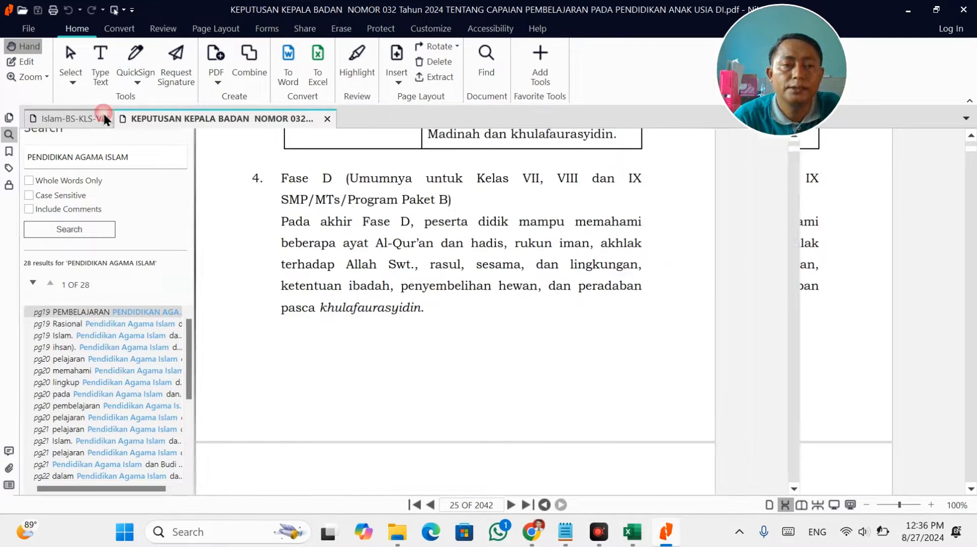
left_click(14, 65)
left_click(371, 222)
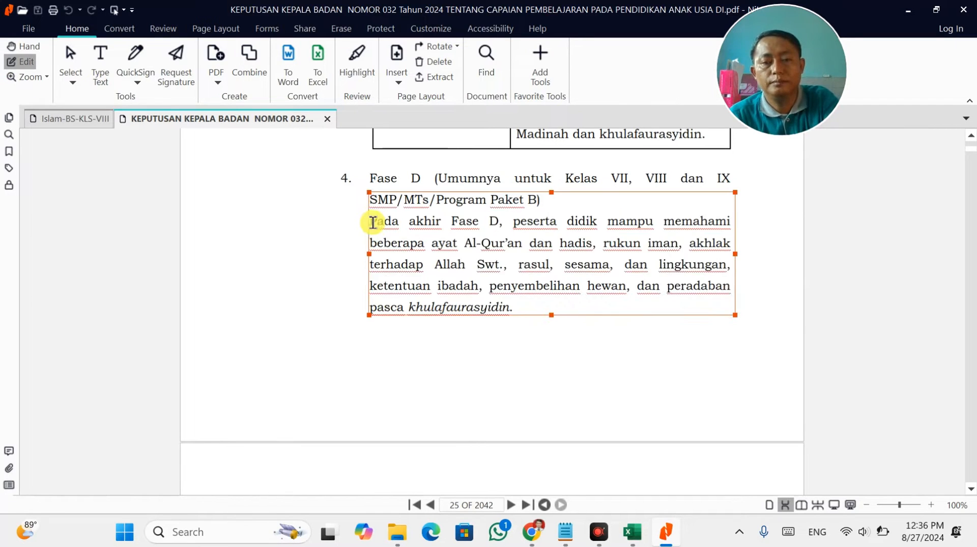
left_click_drag(401, 245, 505, 304)
key("ctrl+c")
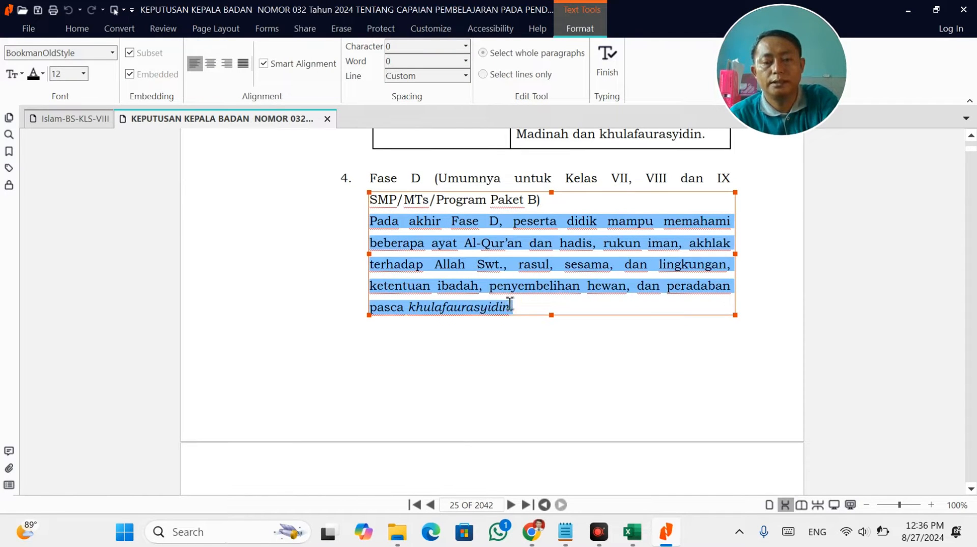
scroll(510, 303, "down", 5)
key("alt+Tab")
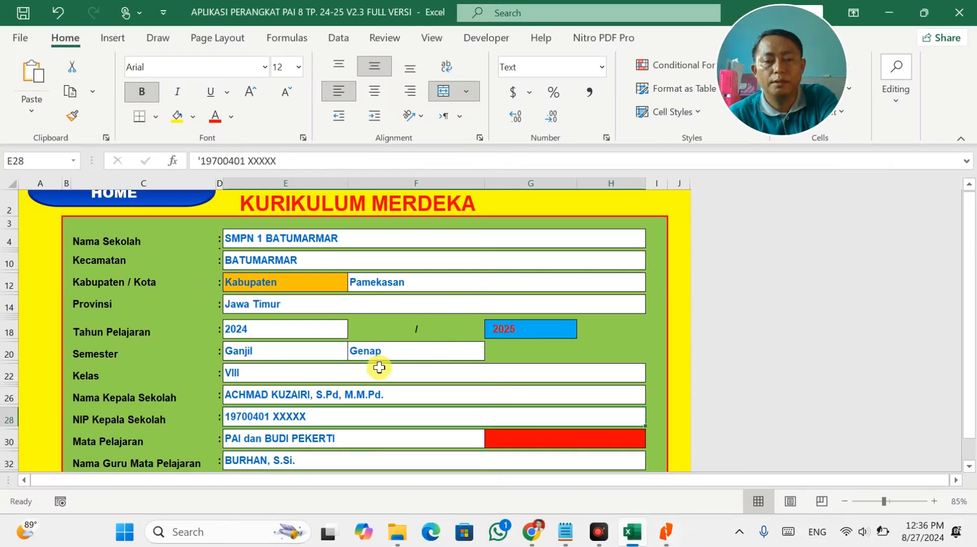
On the CP and TP input sheet, paste the Fase D paragraph over Capaian Umum in B7.
left_click(116, 196)
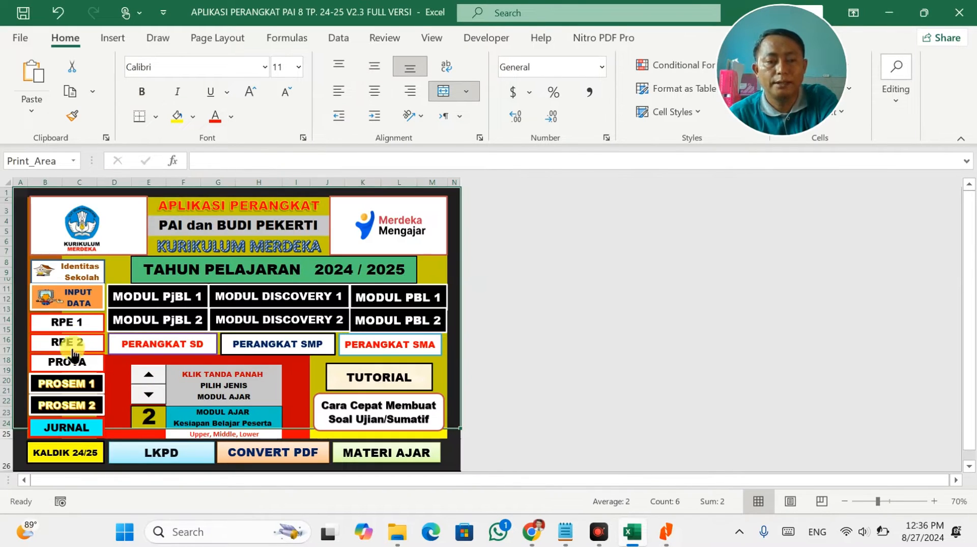
left_click(72, 298)
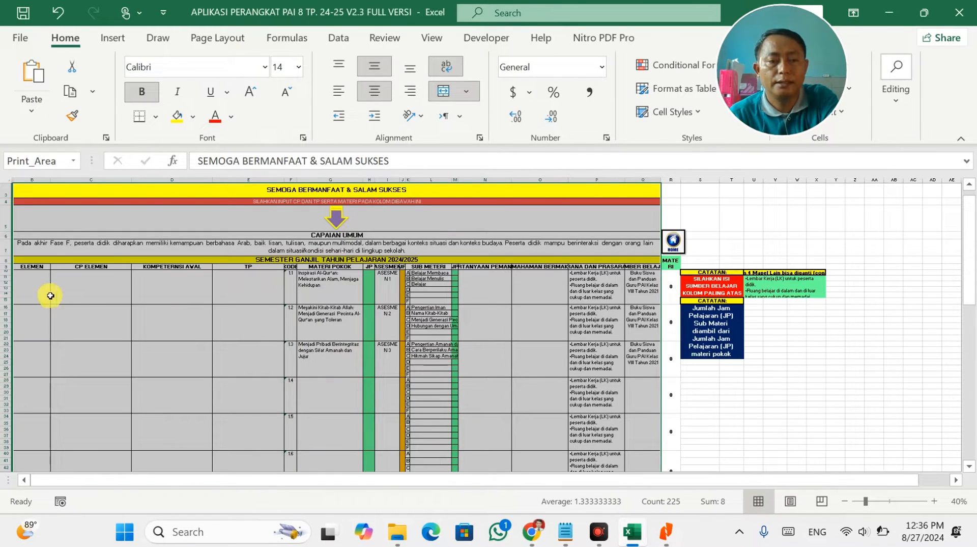
left_click(181, 286)
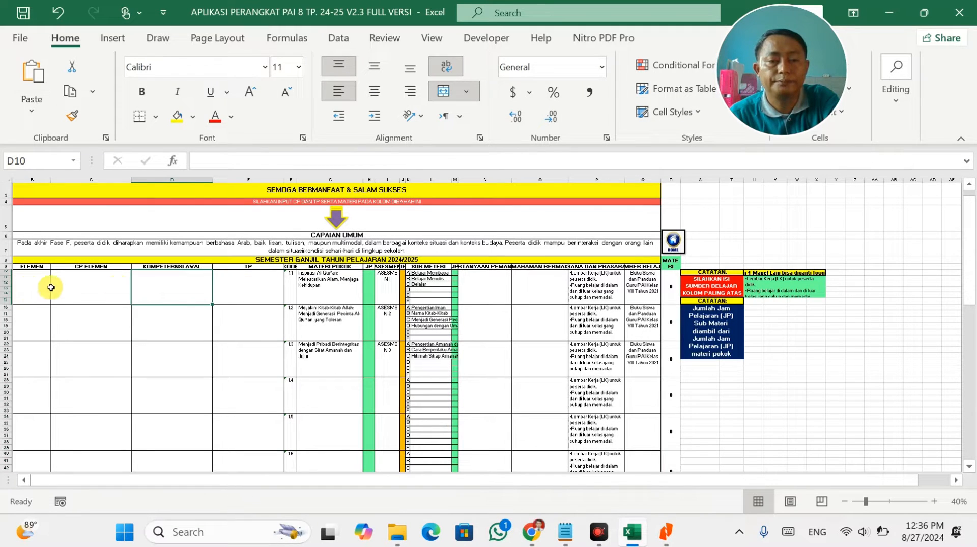
double_click(315, 245)
key("ctrl+a")
key("ctrl+v")
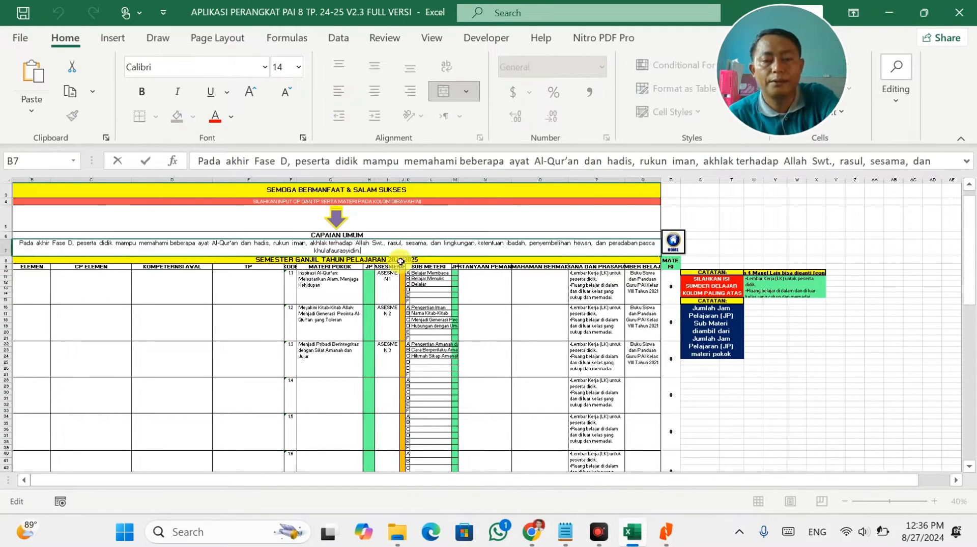
scroll(447, 321, "up", 1)
left_click(452, 324)
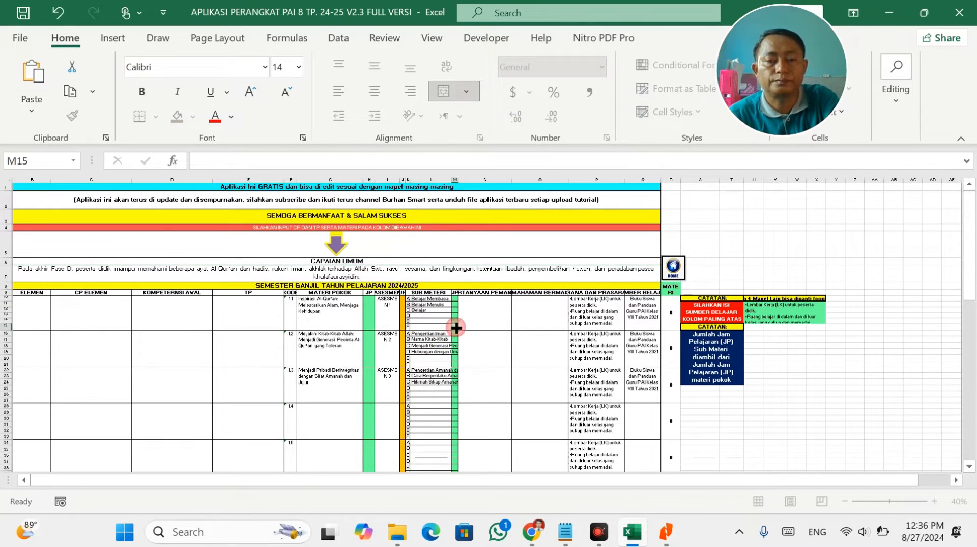
Scroll back to the start of the semester table and select one of its cells.
scroll(452, 324, "up", 2)
left_click_drag(403, 478, 274, 477)
left_click(546, 267)
key("alt+Tab")
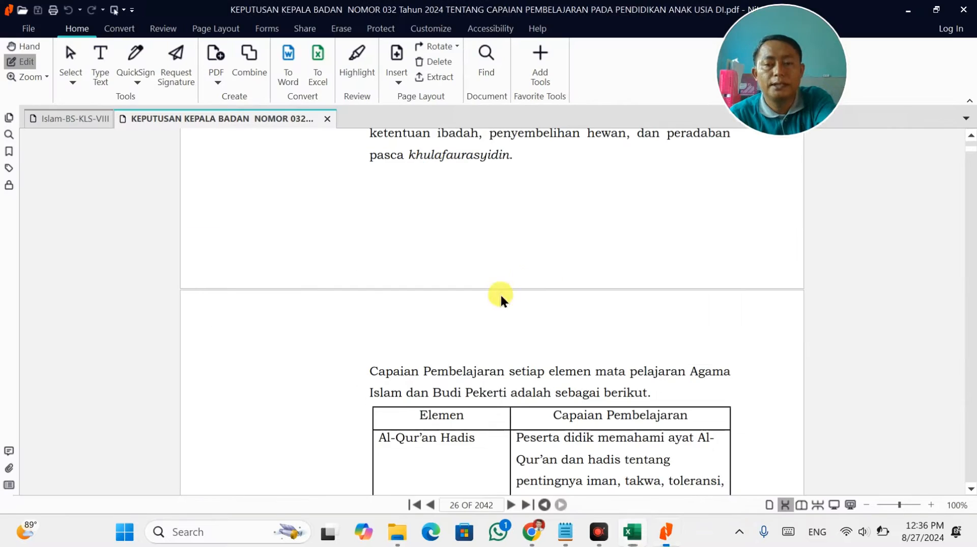
Paste the element name Al-Qur'an Hadis from the decree PDF into cell B10.
scroll(493, 397, "down", 2)
left_click(479, 342)
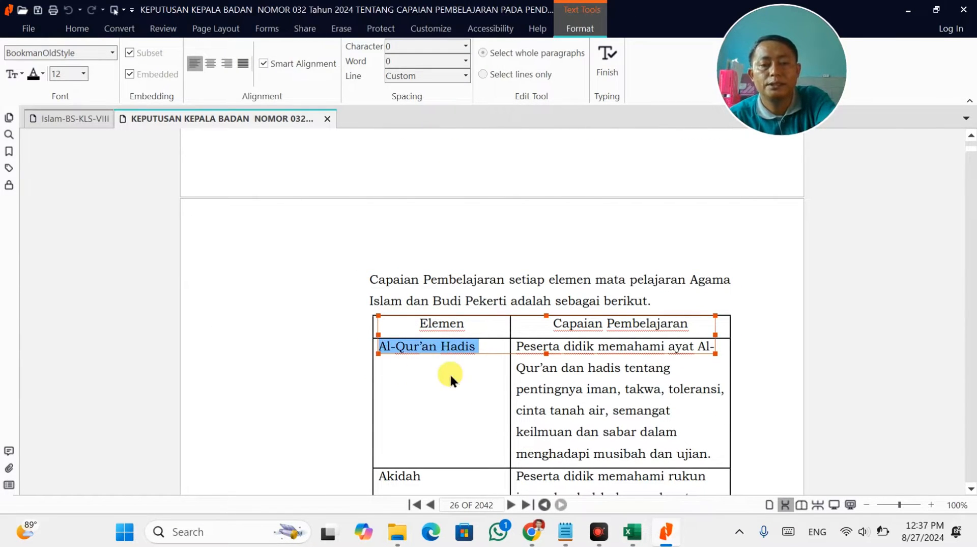
key("alt+Tab")
left_click(66, 287)
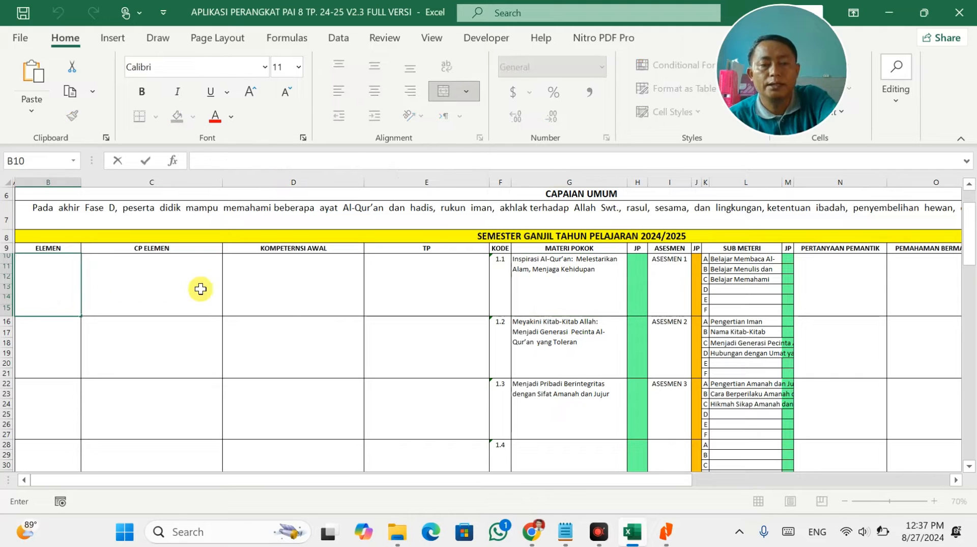
type("Al-Qur'an Hadis")
Copy the Al-Qur'an Hadis CP paragraph from the decree into cell C10, line by line.
key("alt+Tab")
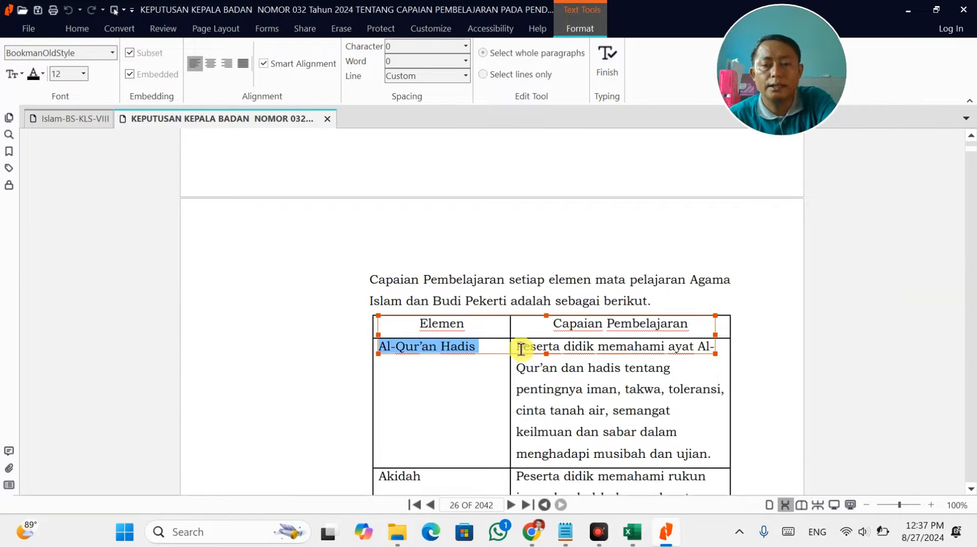
left_click(519, 348)
left_click_drag(518, 347, 667, 347)
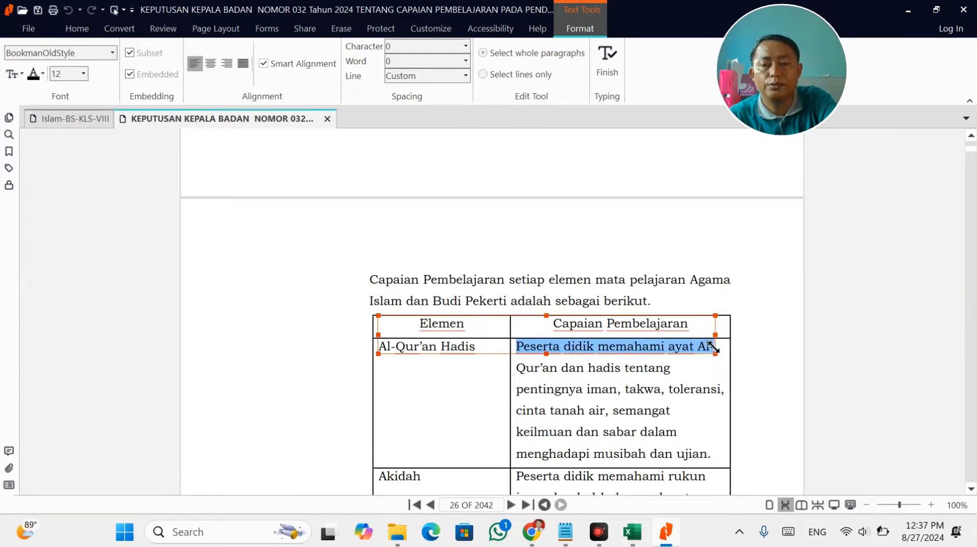
key("ctrl+c")
key("alt+Tab")
double_click(175, 284)
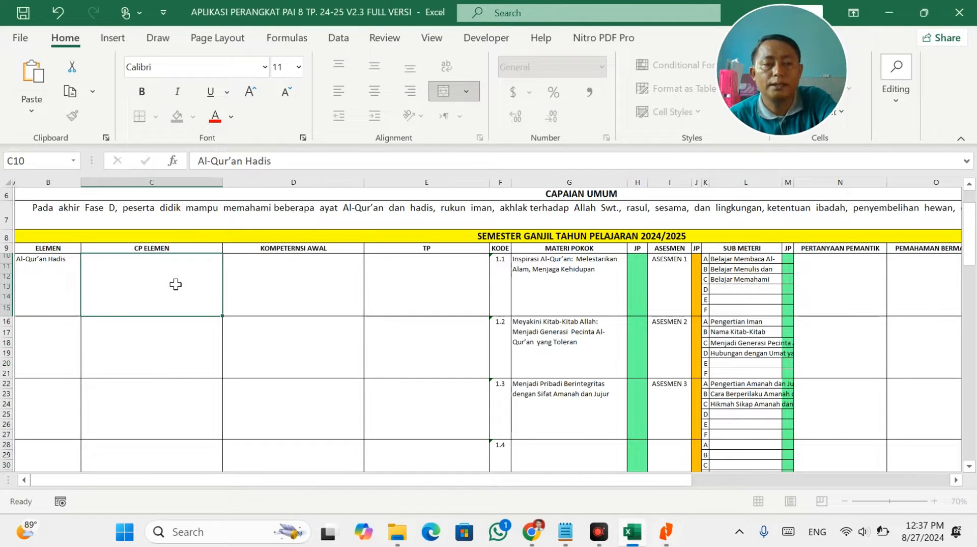
key("ctrl+v")
key("alt+Tab")
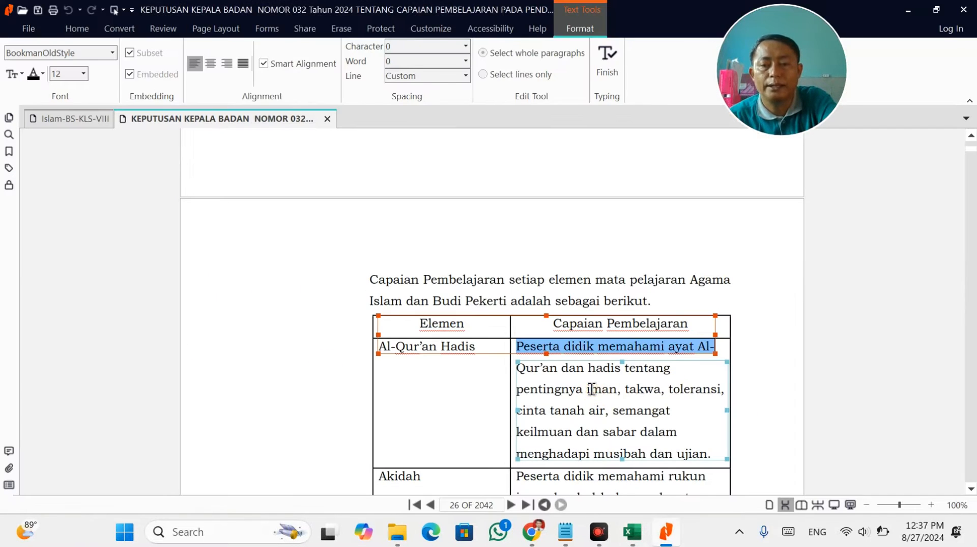
double_click(592, 389)
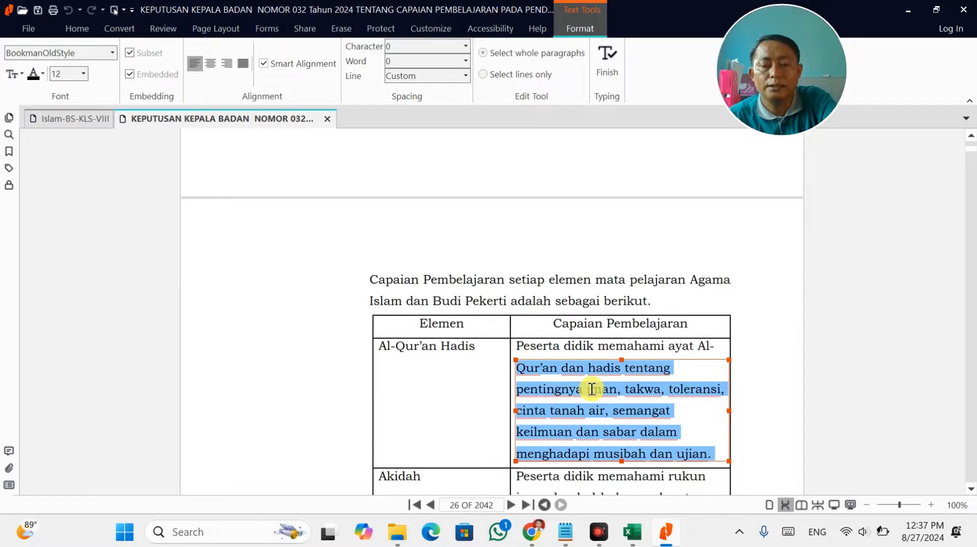
key("alt+Tab")
key("ctrl+v")
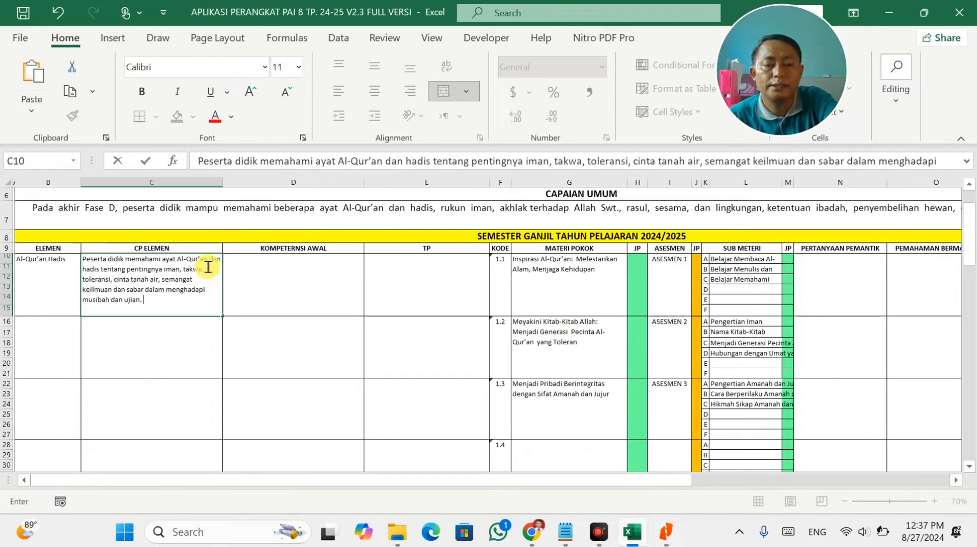
key("alt+Tab")
key("alt+Tab")
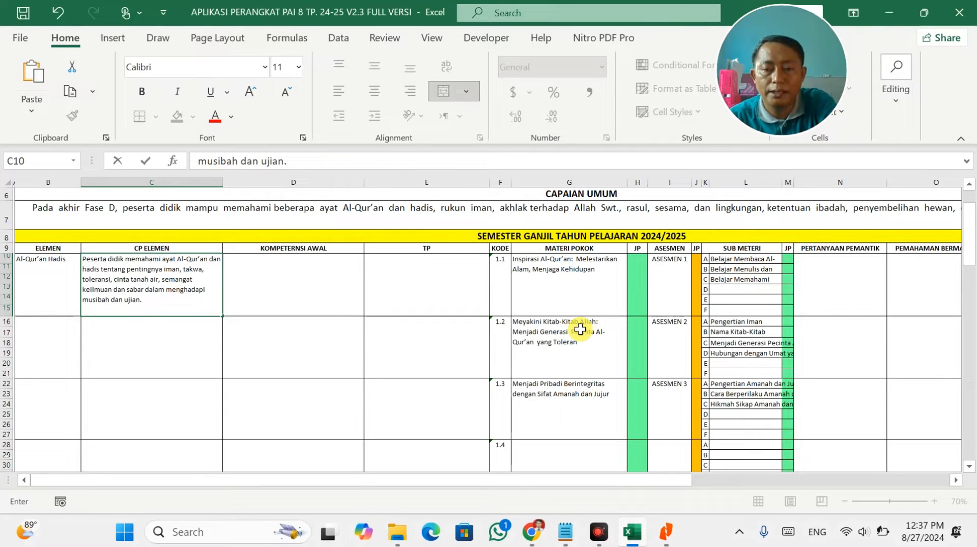
key("alt+Tab")
Enter the second element name, Akidah, into cell B16.
scroll(559, 387, "down", 1)
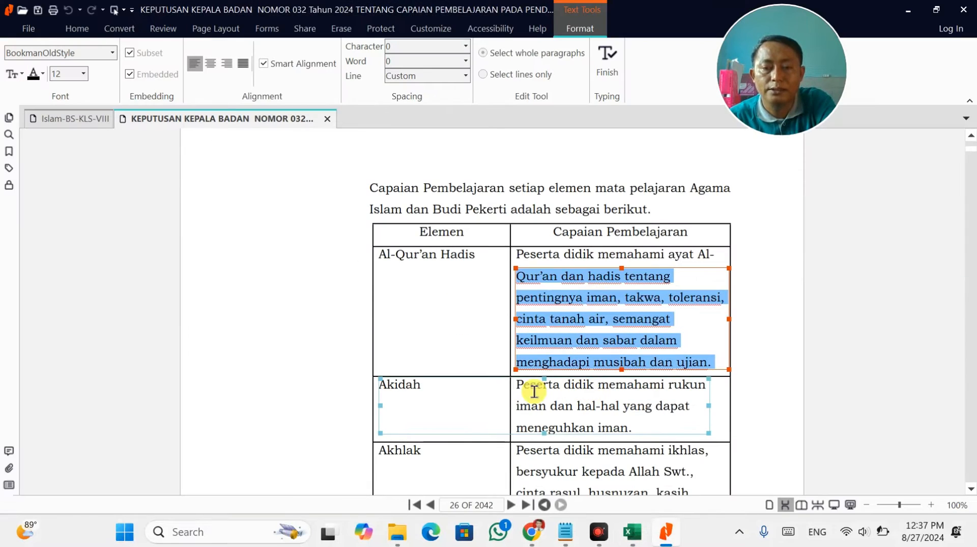
left_click(421, 388)
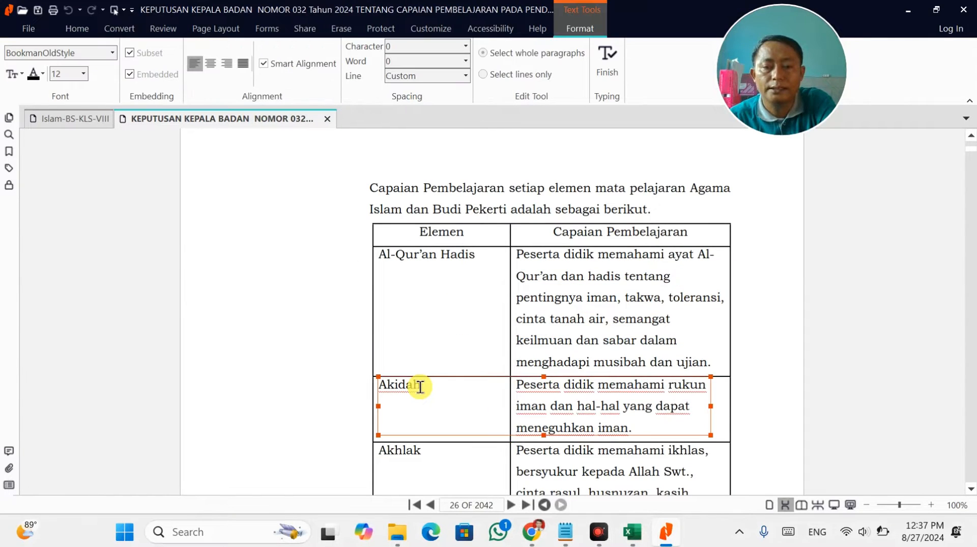
key("alt+Tab")
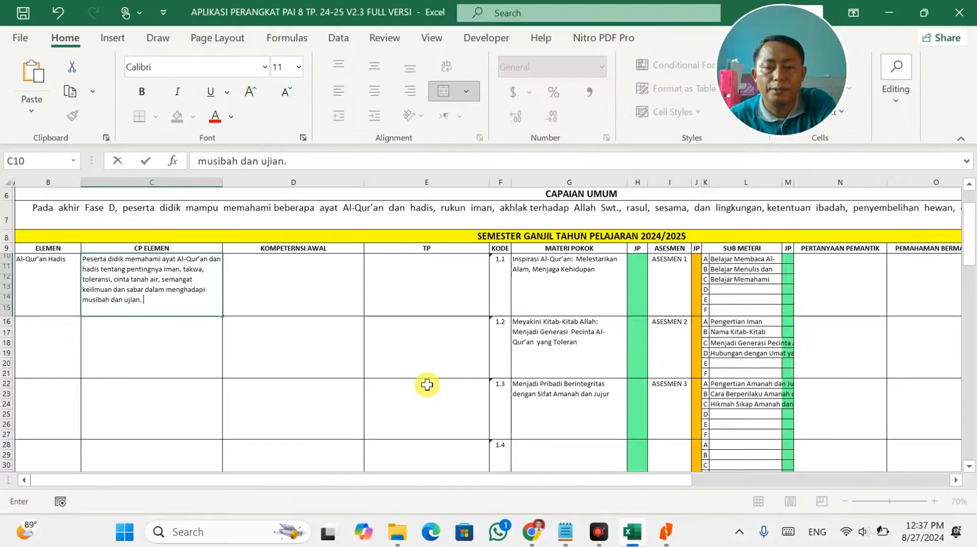
key("alt+Tab")
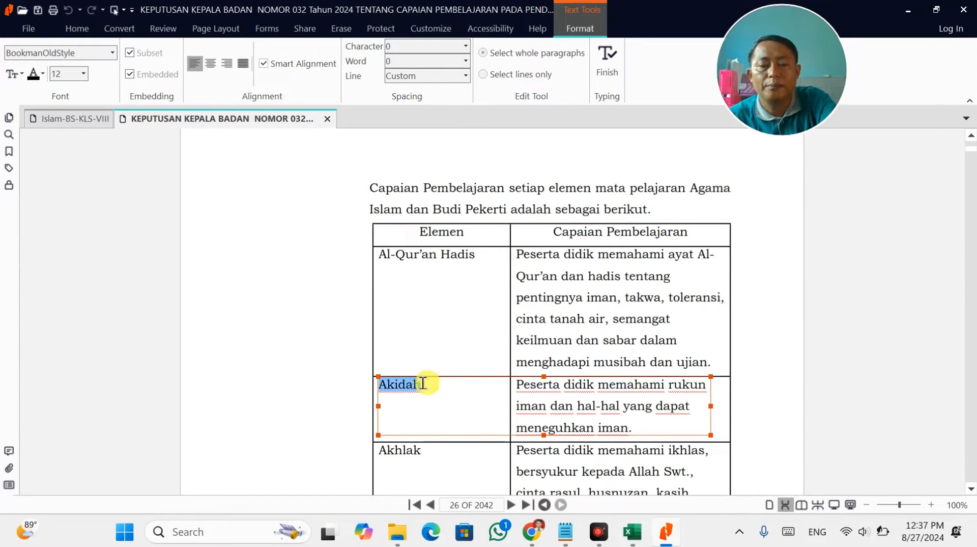
key("alt+Tab")
left_click(34, 345)
key("ctrl+v")
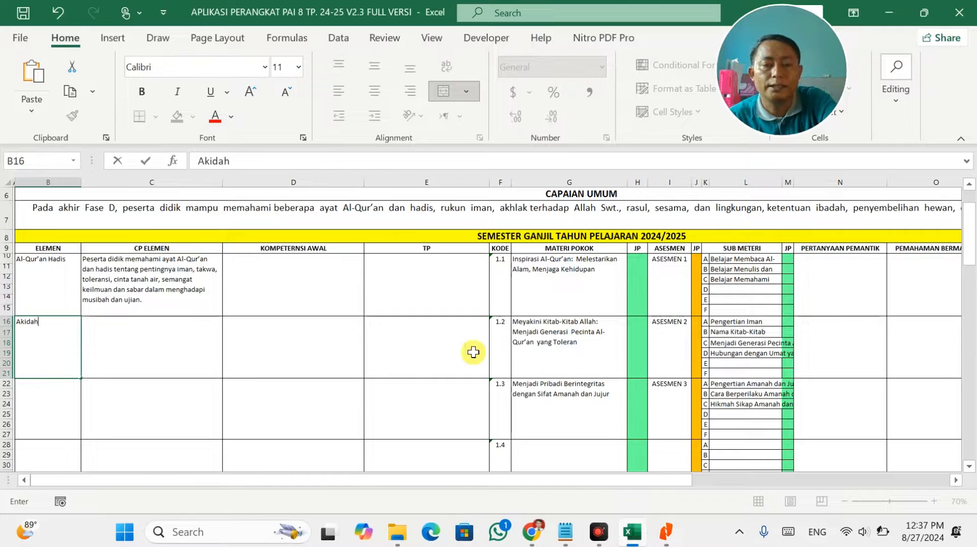
Paste the three-line Akidah CP text from the decree into cell C16.
key("alt+Tab")
key("ctrl+a")
left_click(650, 415)
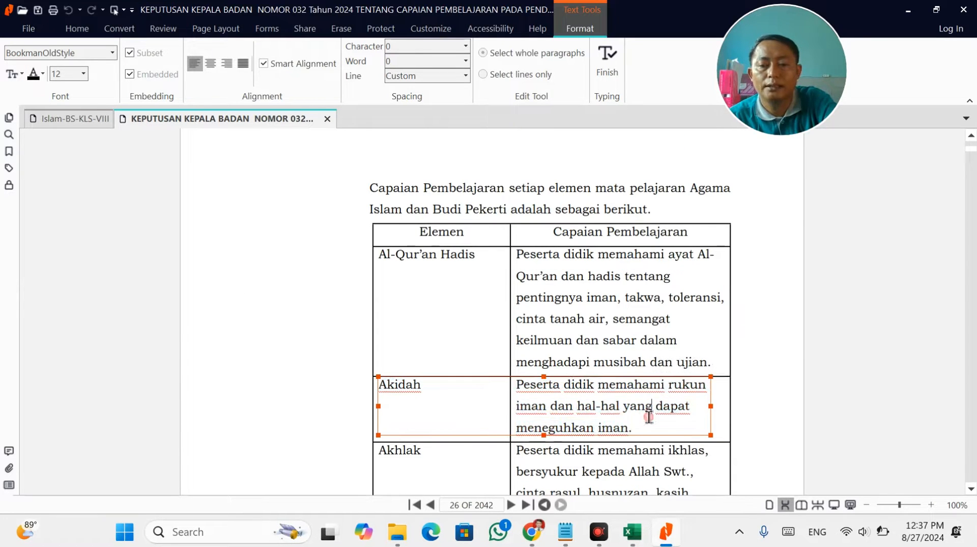
left_click_drag(626, 422, 516, 384)
key("ctrl+c")
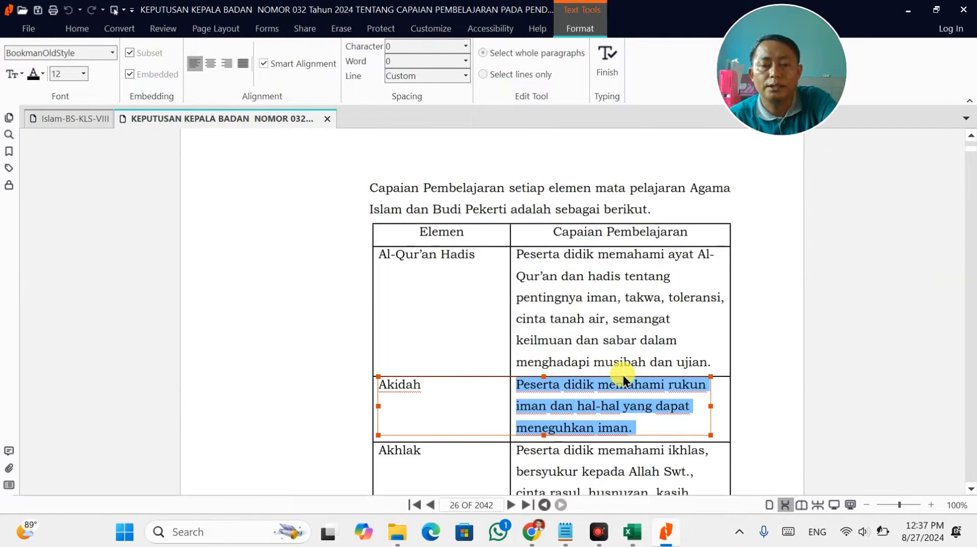
key("alt+Tab")
double_click(148, 342)
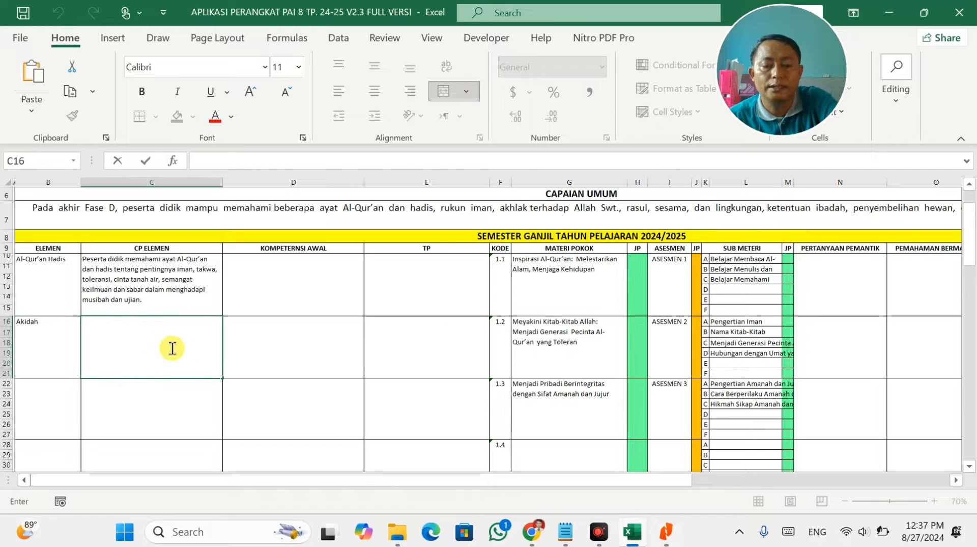
key("ctrl+v")
left_click(359, 364)
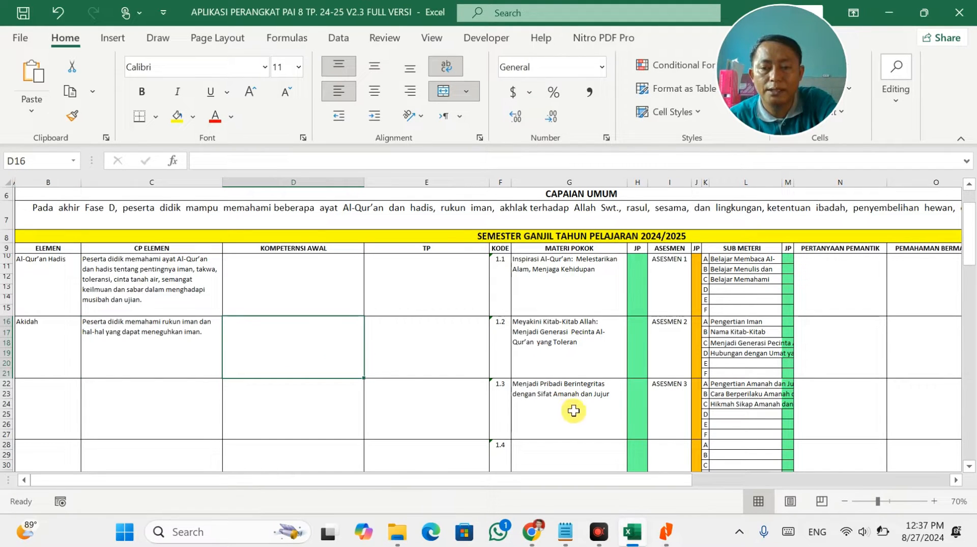
key("alt+Tab")
key("alt+Tab")
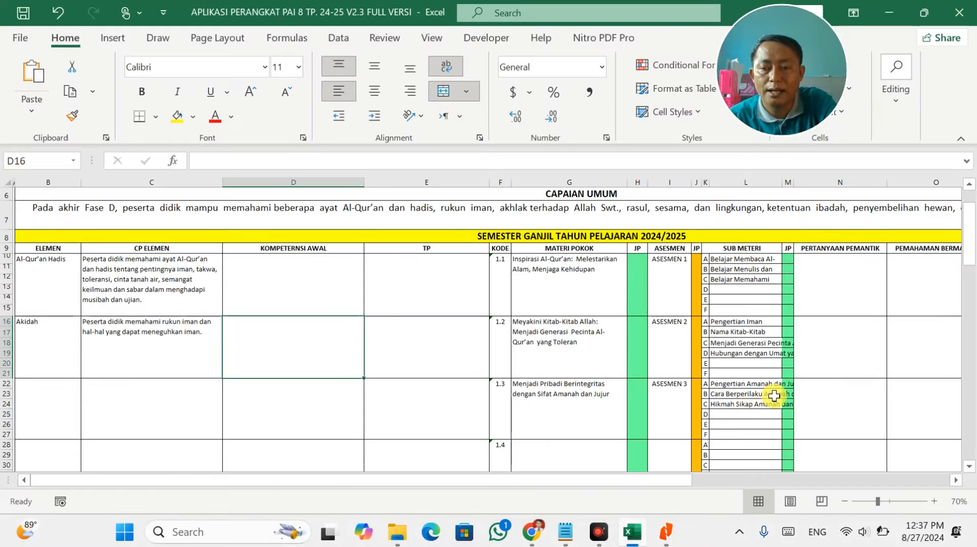
key("alt+Tab")
Paste the Akhlak row text from the decree into cell B22.
scroll(578, 468, "down", 1)
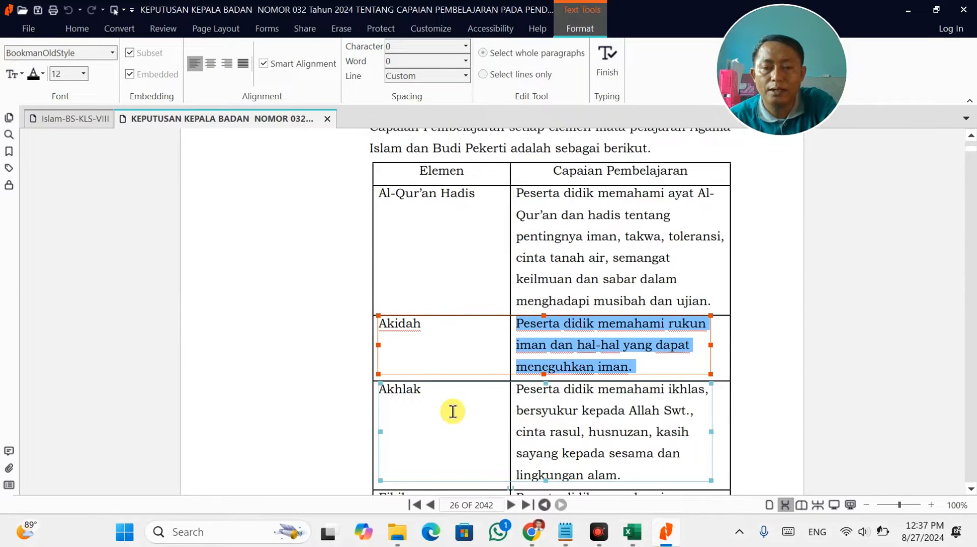
scroll(452, 411, "down", 1)
left_click(414, 358)
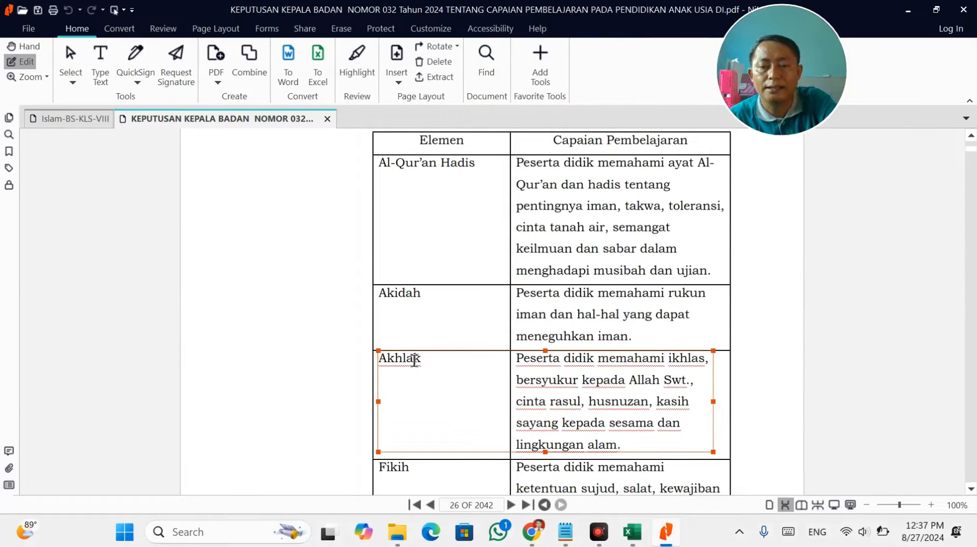
triple_click(415, 360)
key("ctrl+c")
key("alt+Tab")
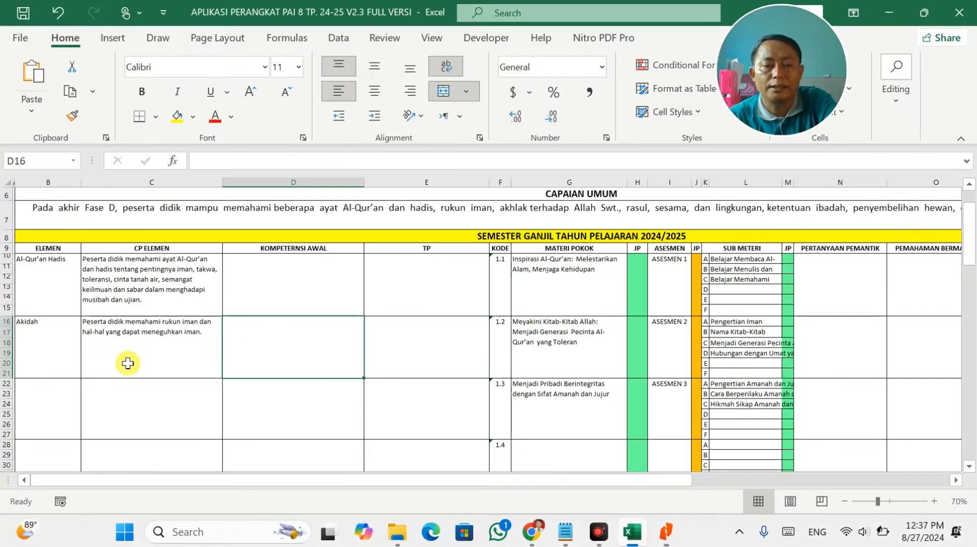
left_click(31, 384)
key("ctrl+v")
key("alt+Tab")
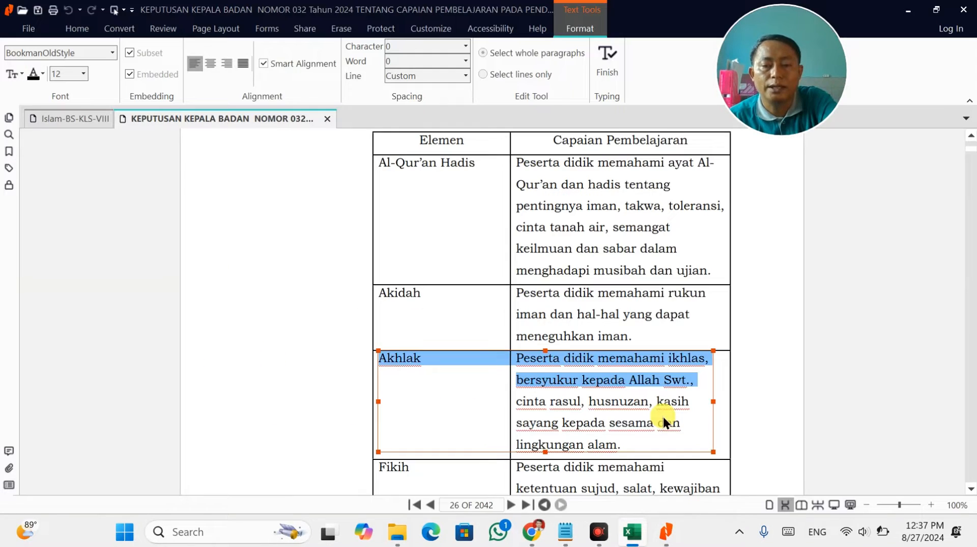
key("alt+Tab")
key("alt+Tab")
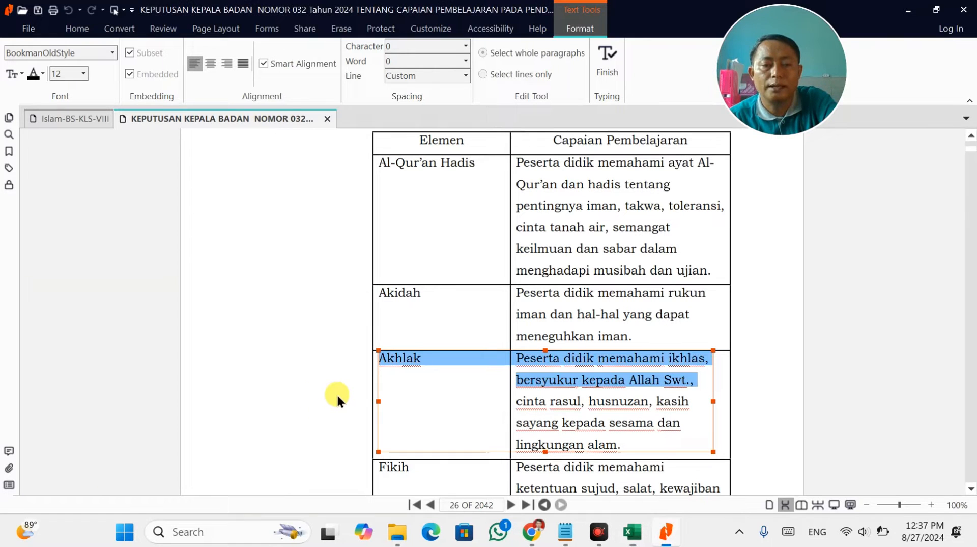
Trim cell B22 so it holds only the element name Akhlak.
left_click(430, 362)
left_click_drag(385, 360, 375, 360)
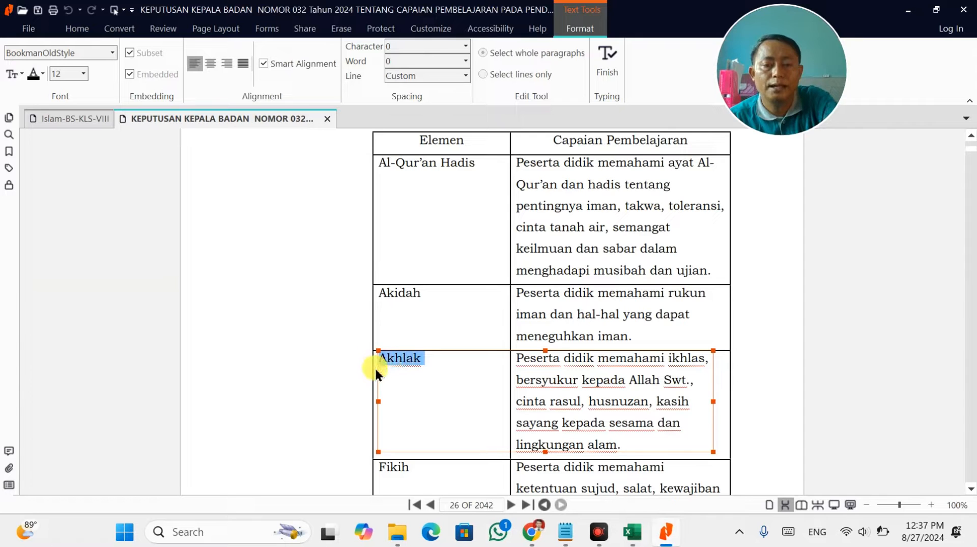
key("alt+Tab")
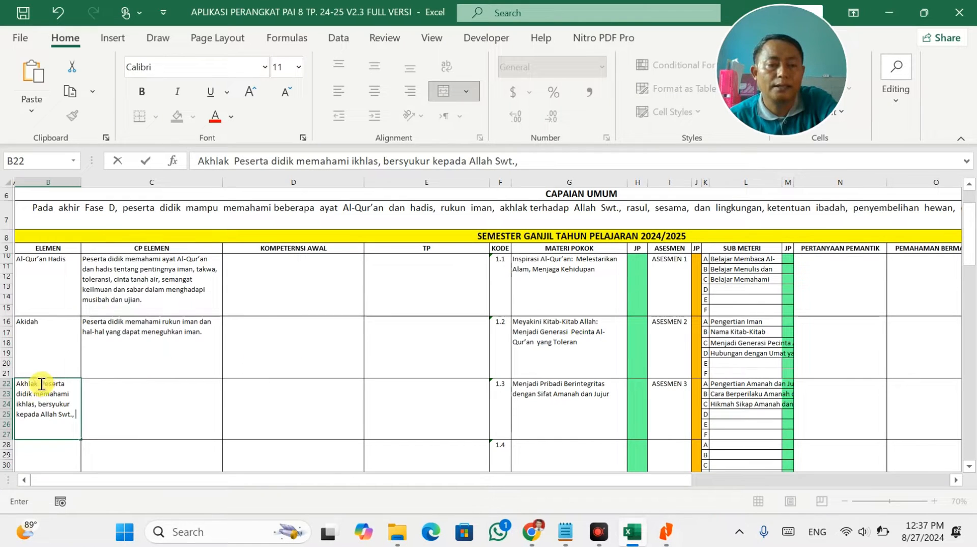
left_click_drag(42, 384, 101, 423)
key("ctrl+c")
key("BackSpace")
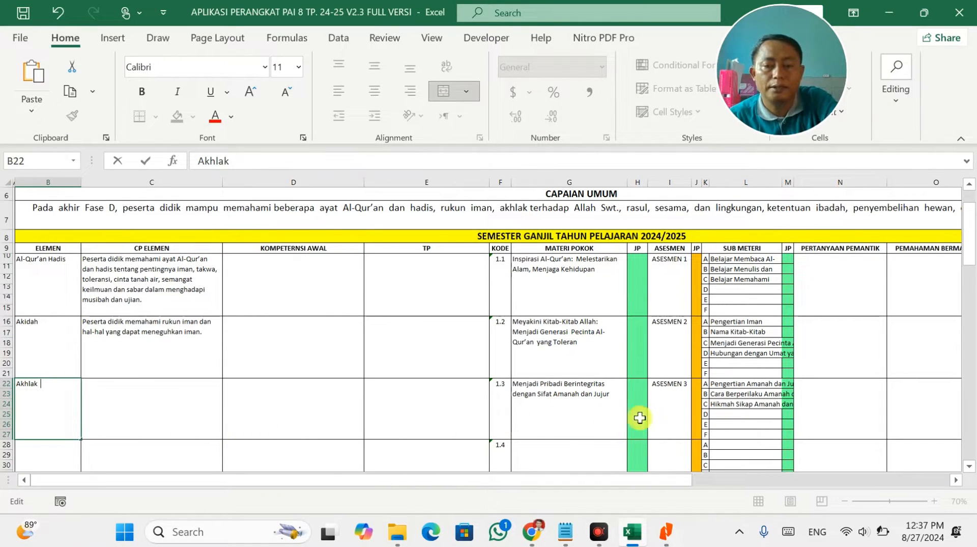
left_click(156, 406)
Paste the Akhlak CP text on ikhlas and gratitude into C22 and scroll to Semester Genap.
key("ctrl+v")
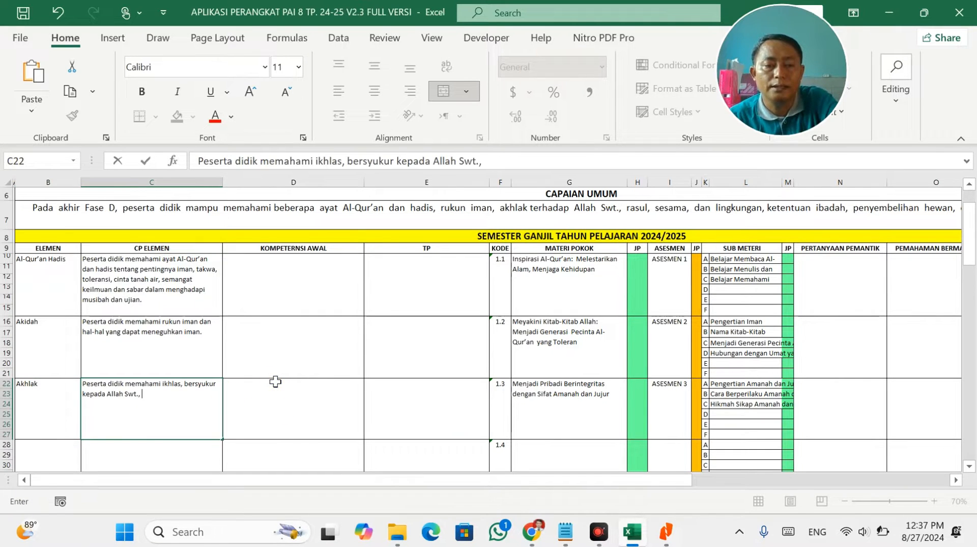
left_click(273, 381)
scroll(273, 381, "down", 11)
scroll(272, 382, "down", 6)
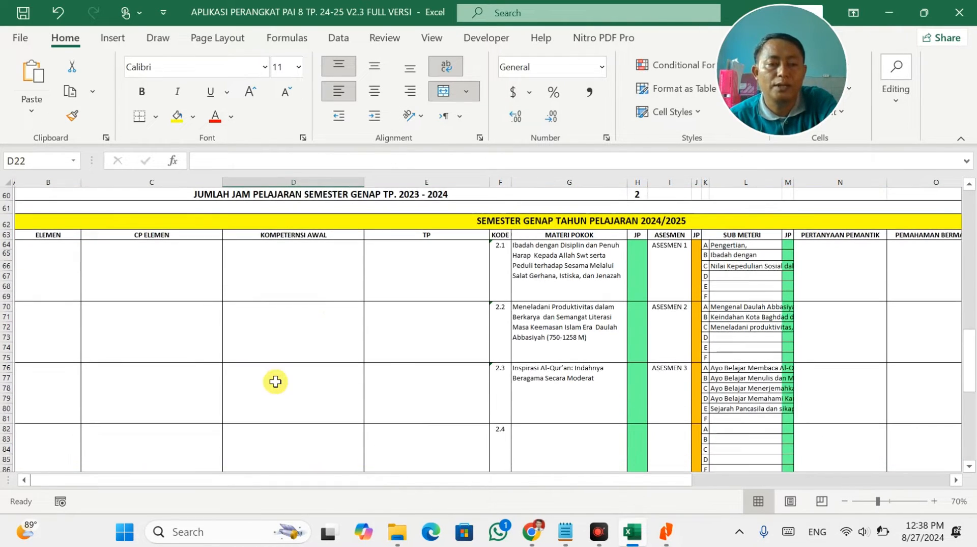
Copy the element name Fikih from the decree PDF into cell B64.
key("alt+Tab")
scroll(489, 356, "down", 2)
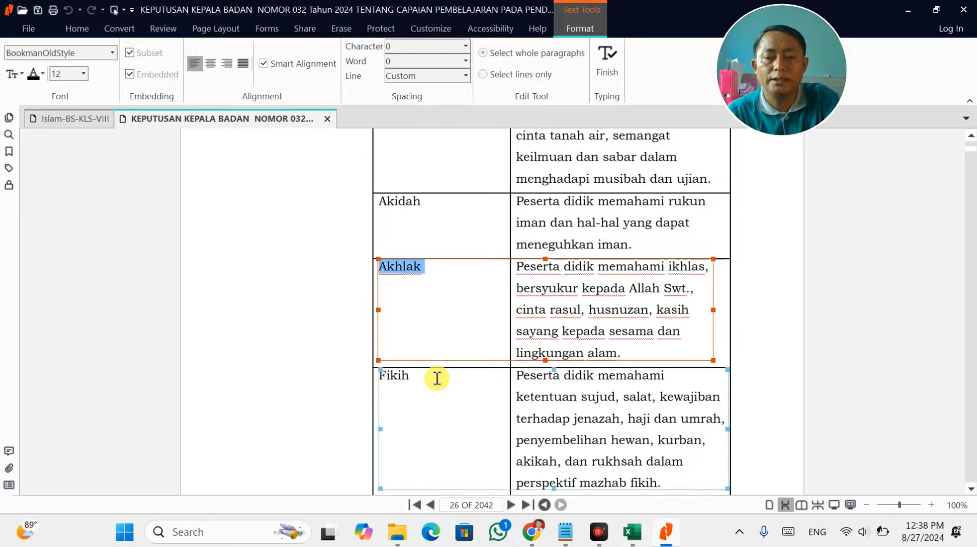
key("alt+Tab")
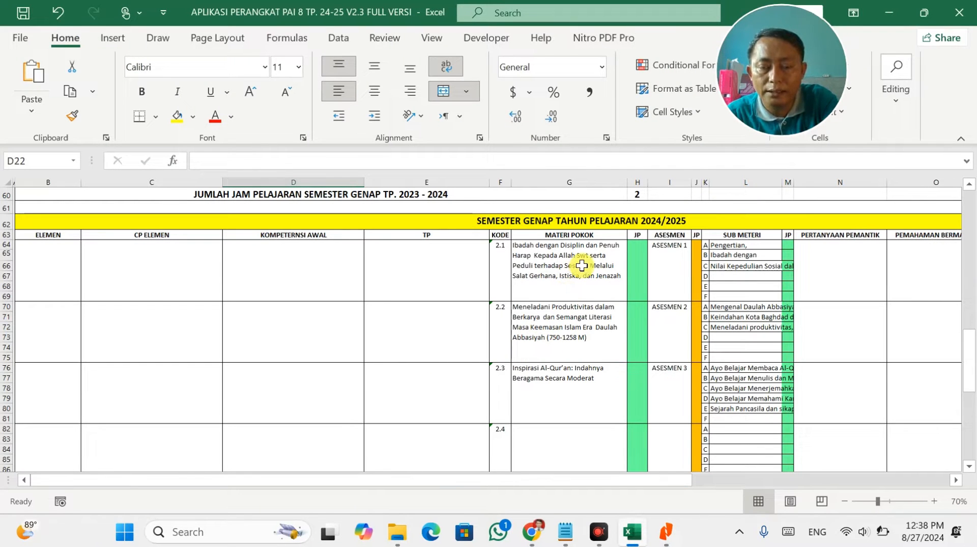
key("alt+Tab")
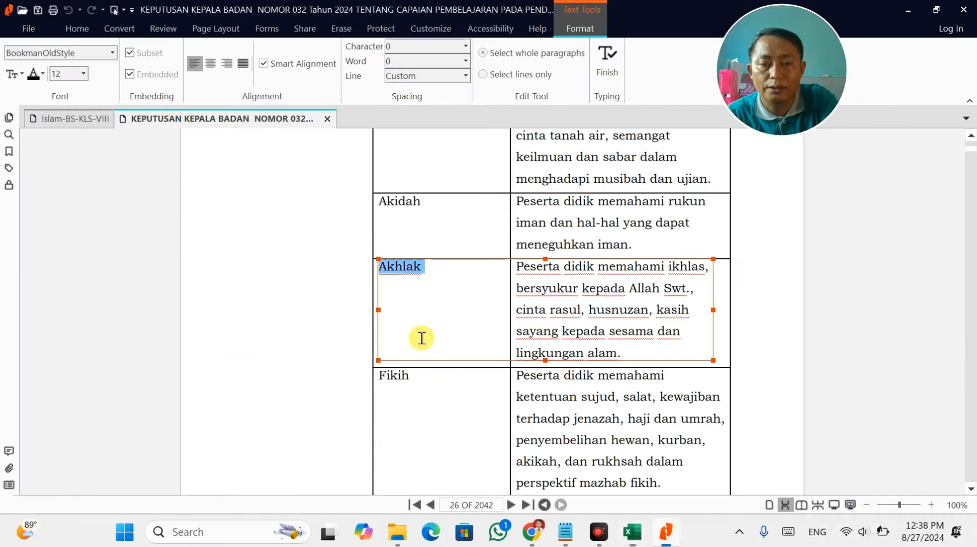
key("alt+Tab")
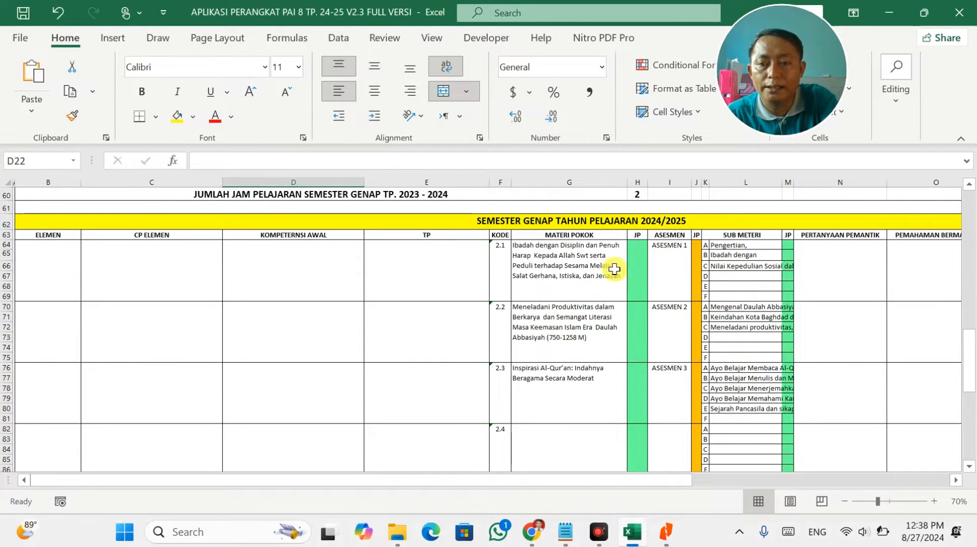
key("alt+Tab")
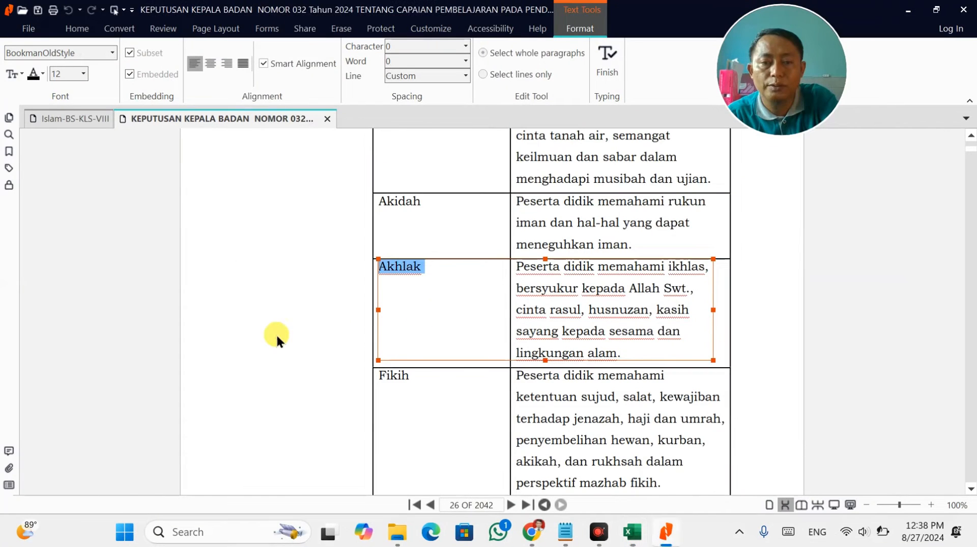
left_click(412, 375)
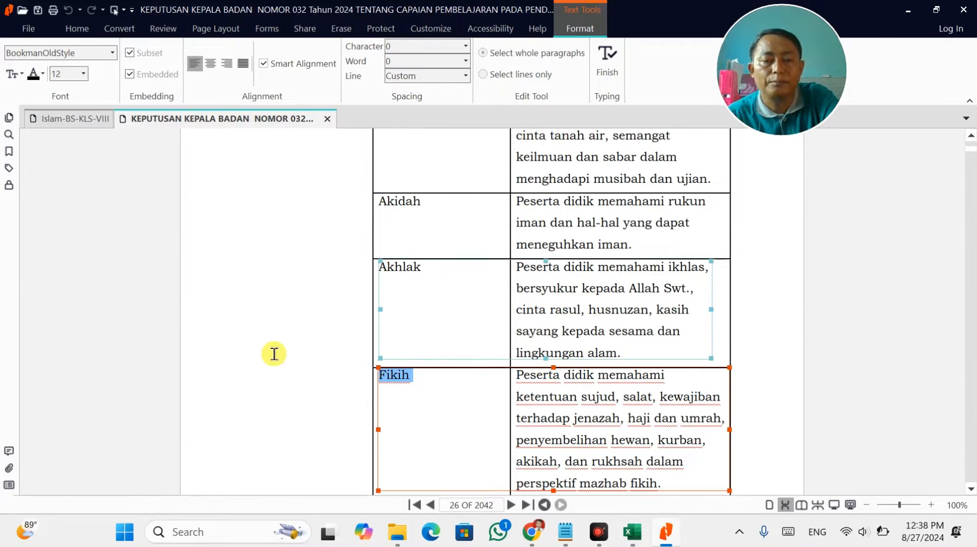
key("alt+Tab")
double_click(24, 278)
type("Fikih")
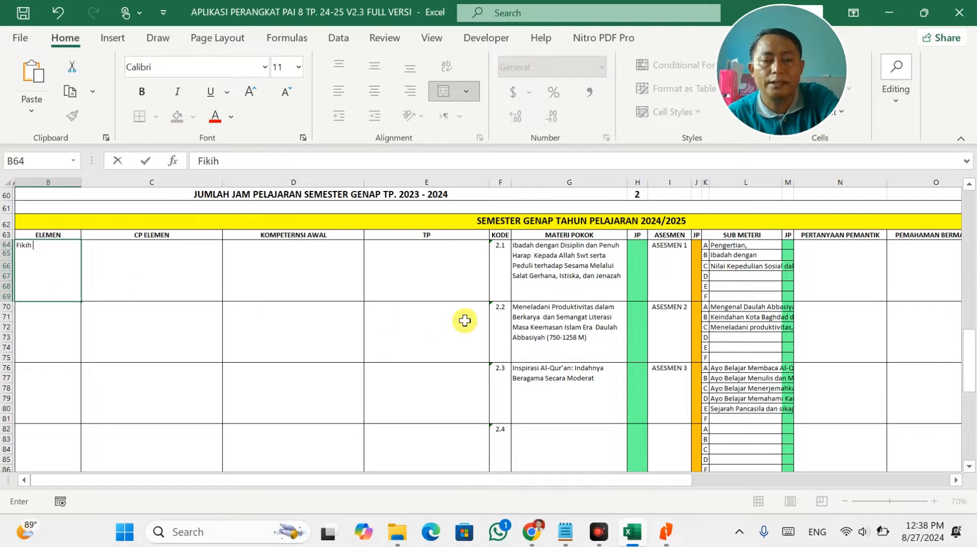
Paste the Fikih CP text into C64, removing the stray word Fikih.
key("alt+Tab")
left_click(635, 388)
key("ctrl+a")
key("ctrl+c")
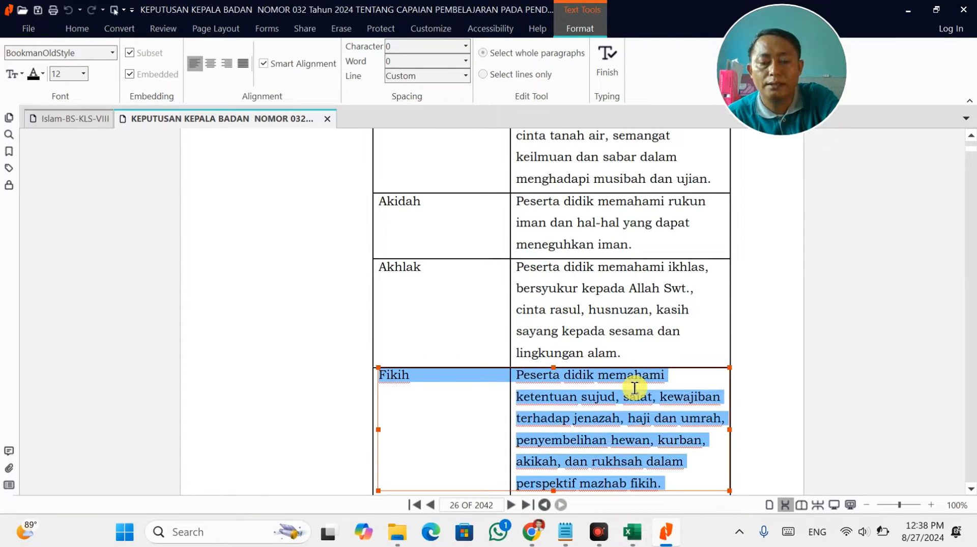
key("alt+Tab")
left_click(179, 272)
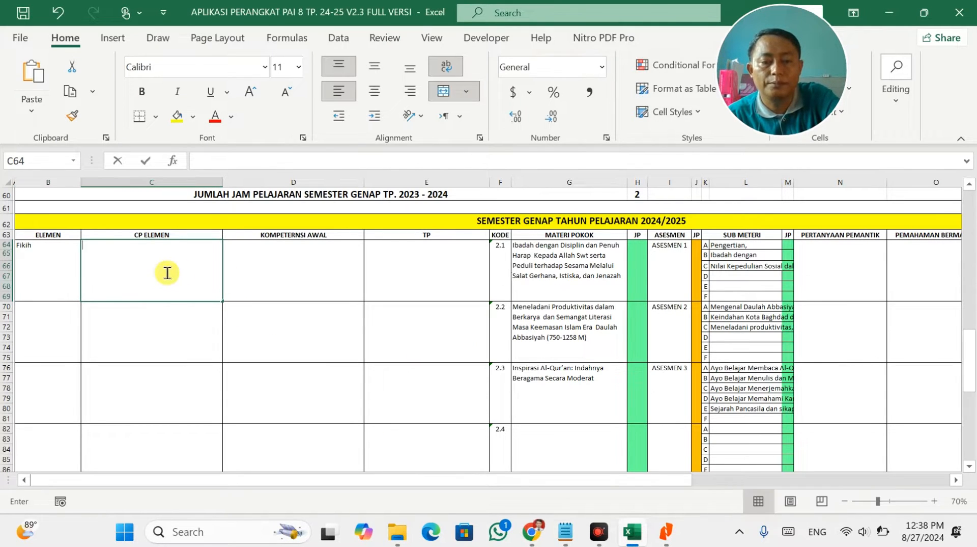
double_click(163, 272)
key("ctrl+v")
key("Delete")
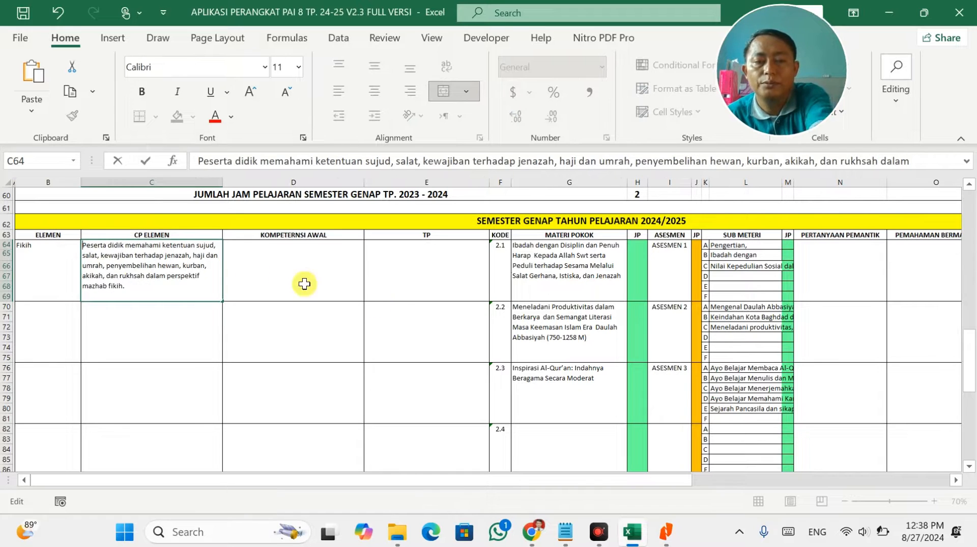
key("Return")
Enter the element name Sejarah Peradaban Islam into cell B70.
key("alt+Tab")
scroll(465, 348, "down", 2)
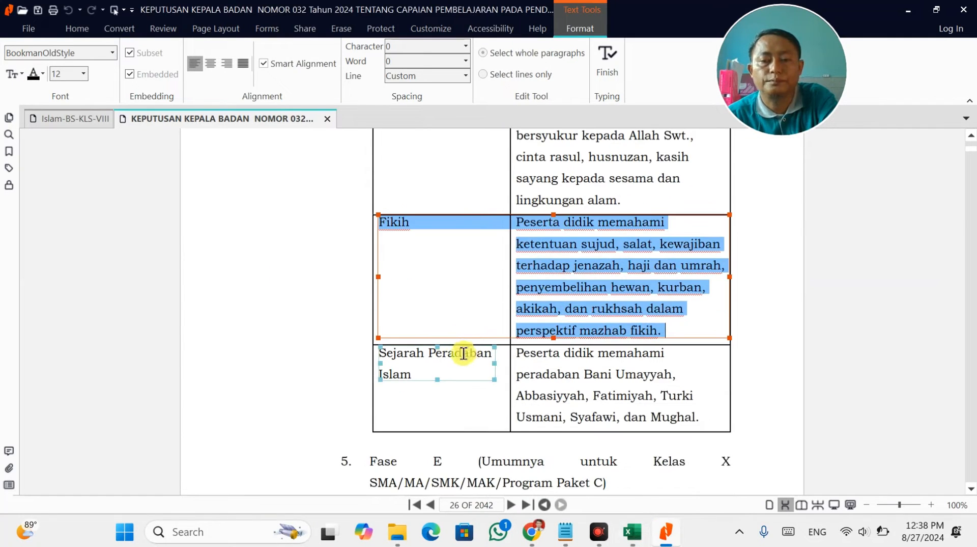
left_click(450, 363)
left_click_drag(417, 373, 380, 348)
key("ctrl+c")
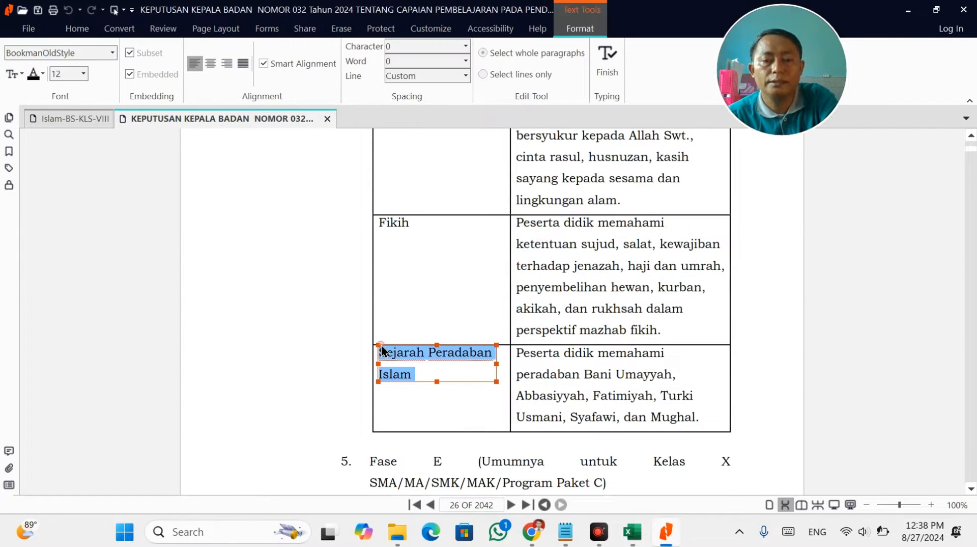
key("alt+Tab")
key("Right")
key("Right")
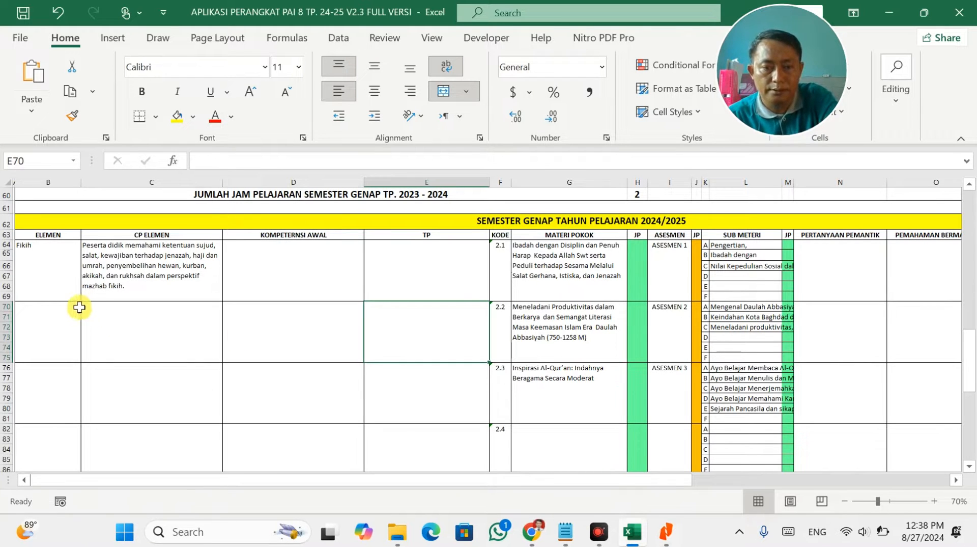
left_click(48, 315)
key("ctrl+v")
Paste the Sejarah Peradaban Islam CP text from the decree into cell C70.
key("Right")
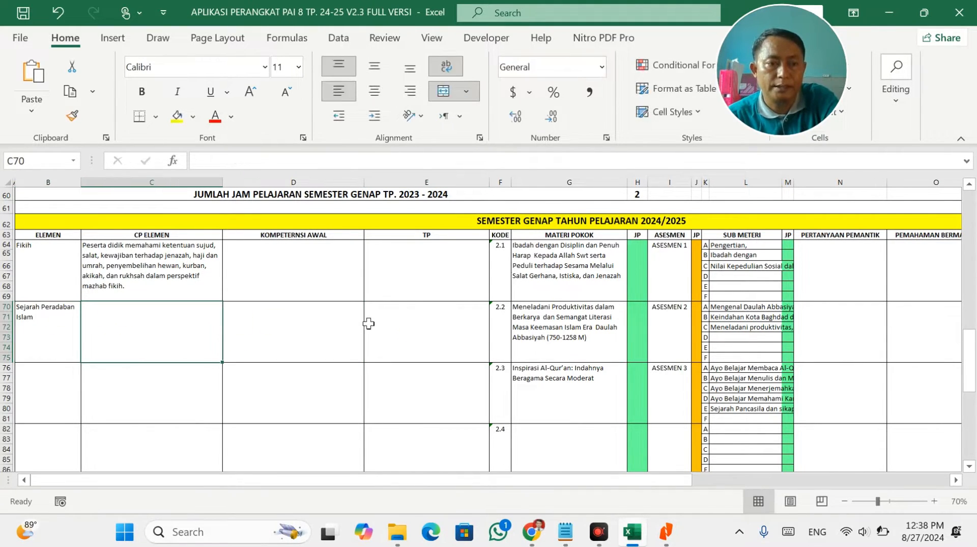
key("alt+Tab")
left_click(593, 367)
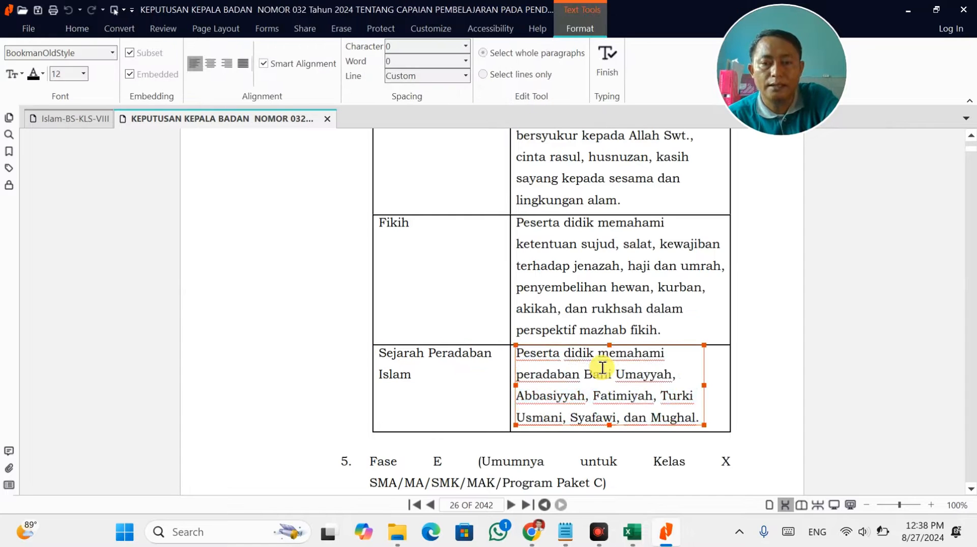
key("ctrl+a")
key("ctrl+c")
key("alt+Tab")
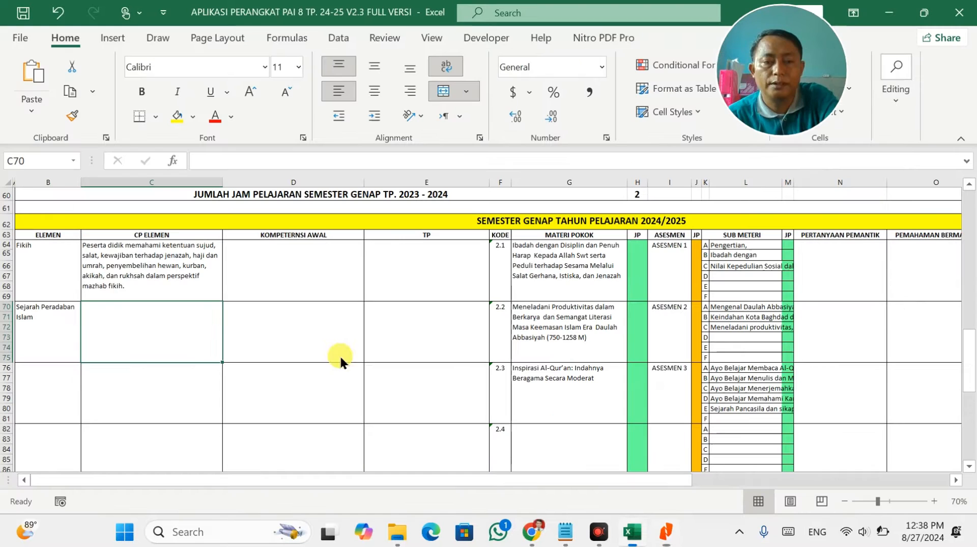
key("ctrl+v")
key("Tab")
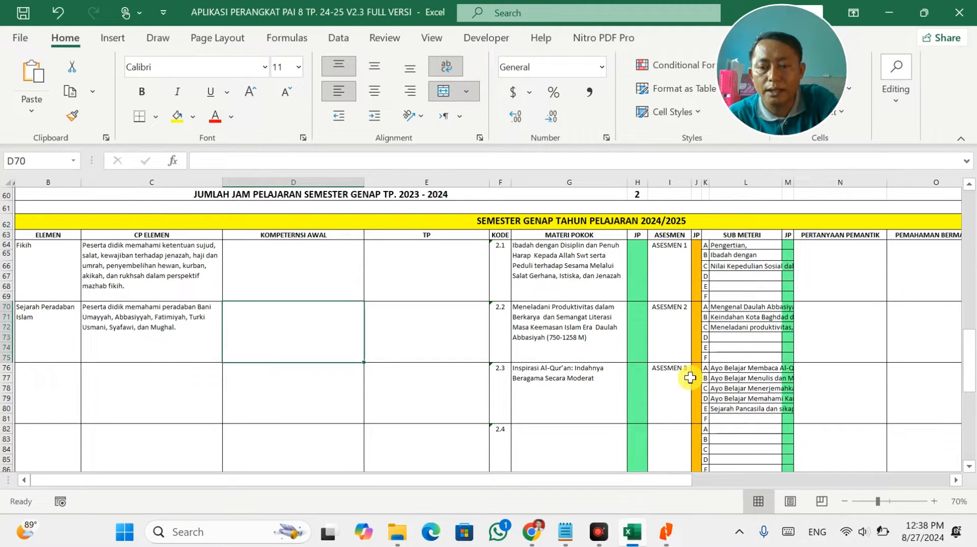
Bring the decree PDF forward and switch to the class VIII textbook PDF.
left_click(667, 531)
scroll(555, 387, "down", 1)
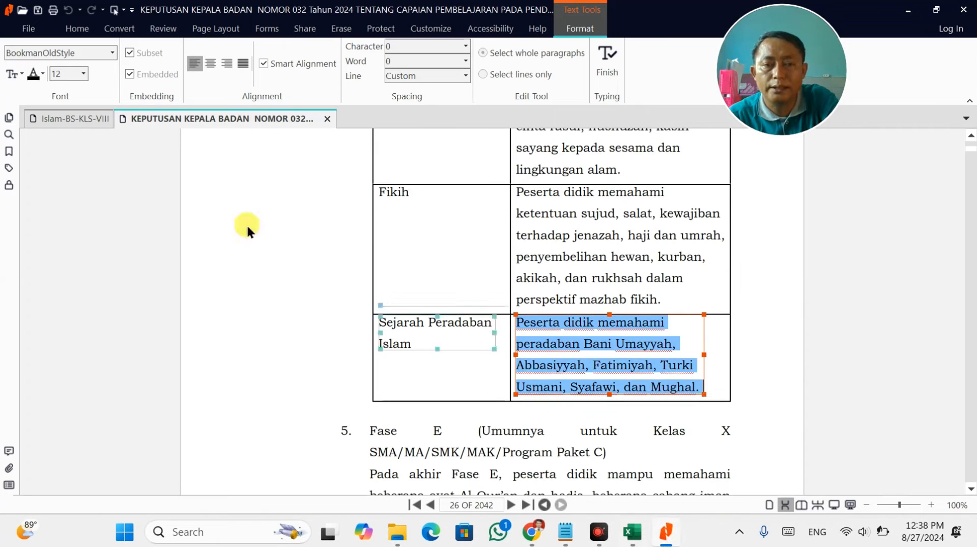
left_click(65, 118)
Look over the chapter 6 contents list in the textbook PDF, then return to the workbook.
left_click(326, 300)
scroll(325, 299, "down", 1)
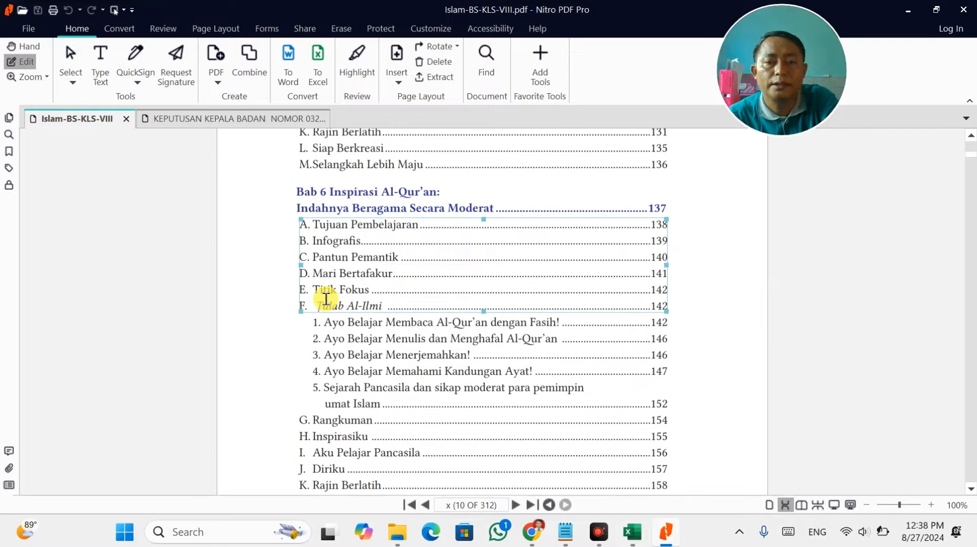
key("alt+Tab")
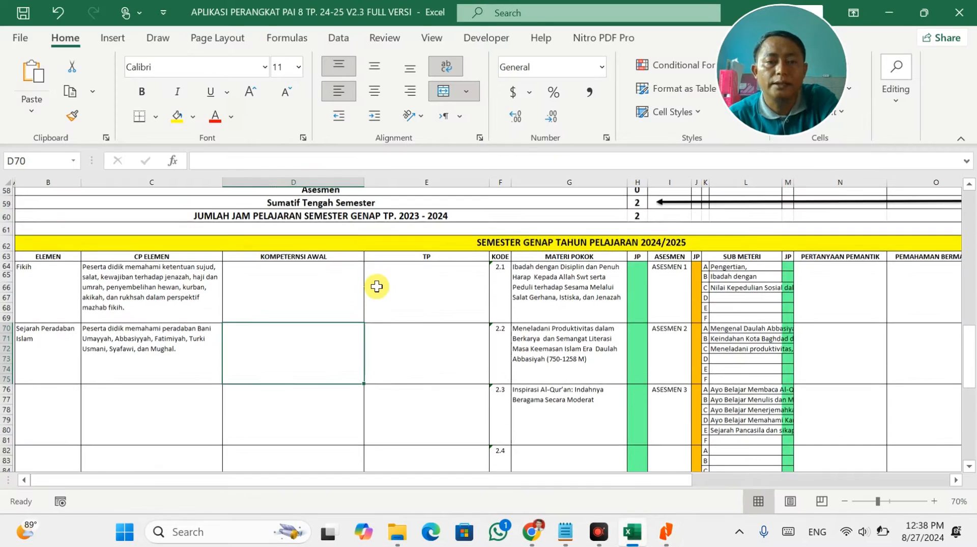
scroll(376, 286, "up", 10)
scroll(377, 286, "up", 3)
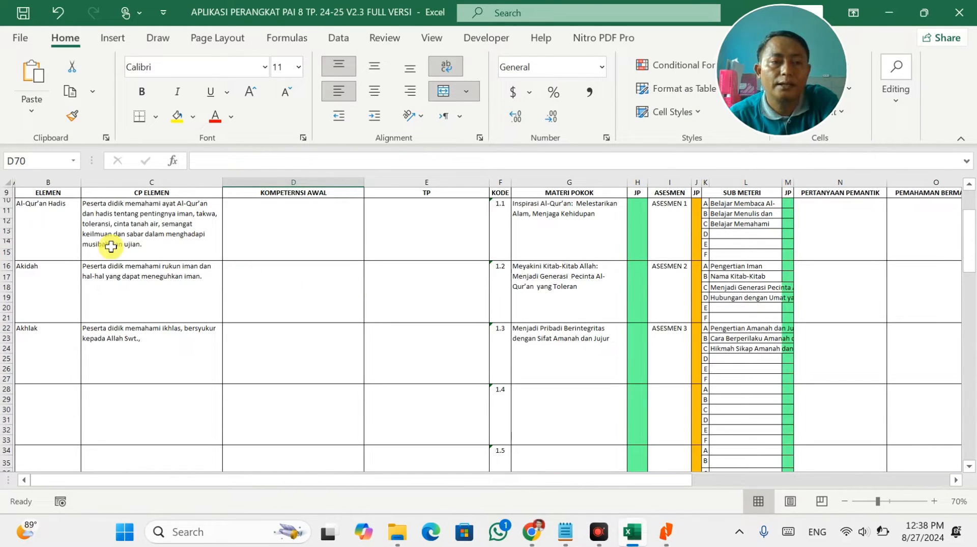
Copy B10:C15 (Al-Qur'an Hadis and its CP) into row 76 of the Semester Genap table.
left_click_drag(44, 220, 144, 225)
key("ctrl+c")
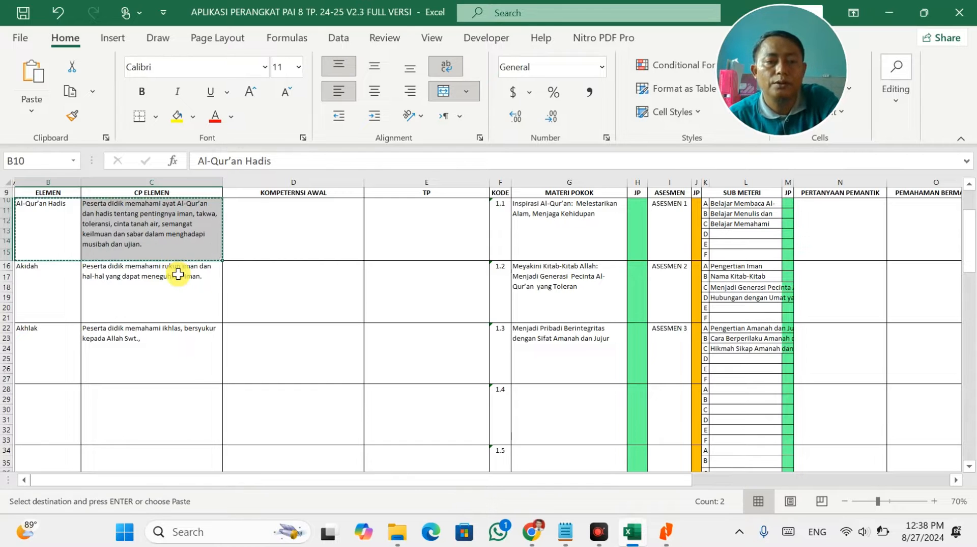
scroll(159, 303, "down", 18)
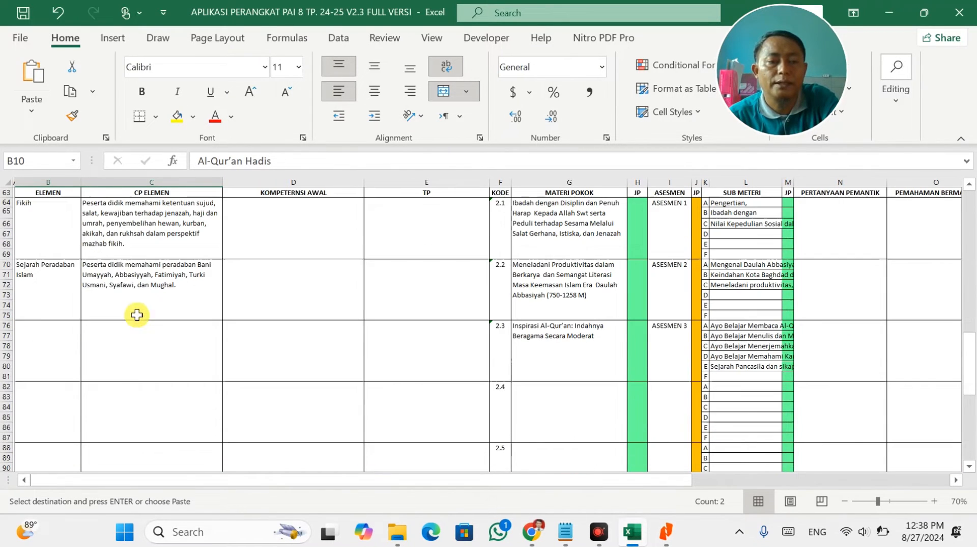
left_click(67, 338)
key("ctrl+v")
left_click(260, 340)
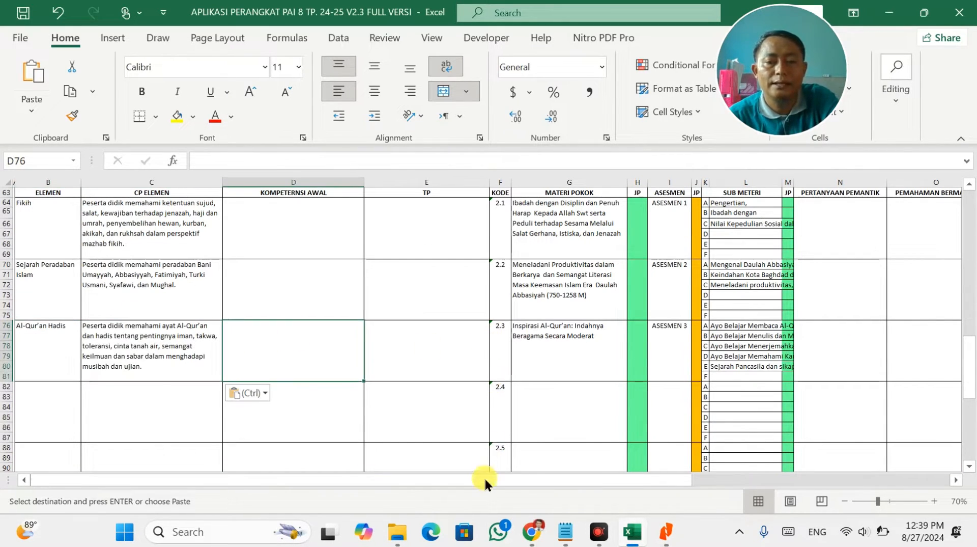
scroll(387, 385, "up", 1)
scroll(388, 386, "up", 20)
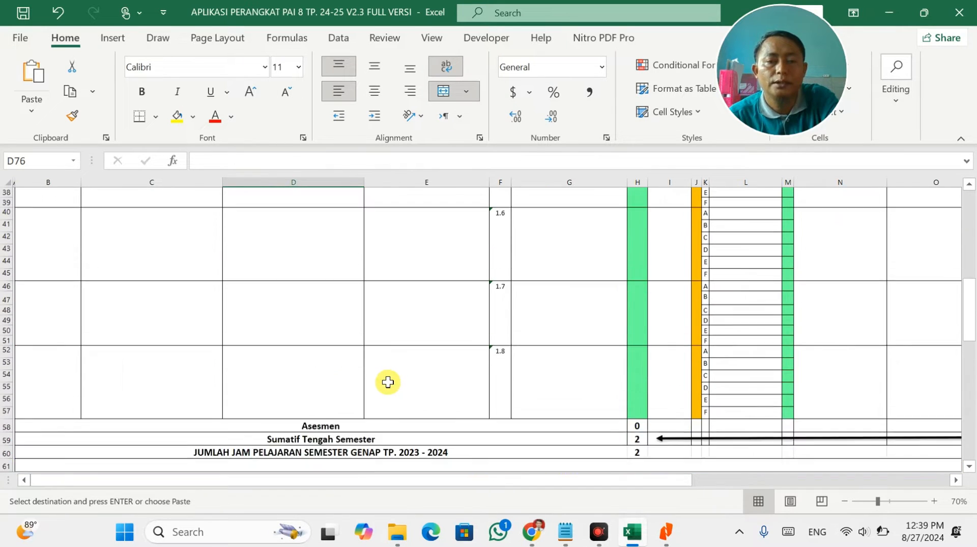
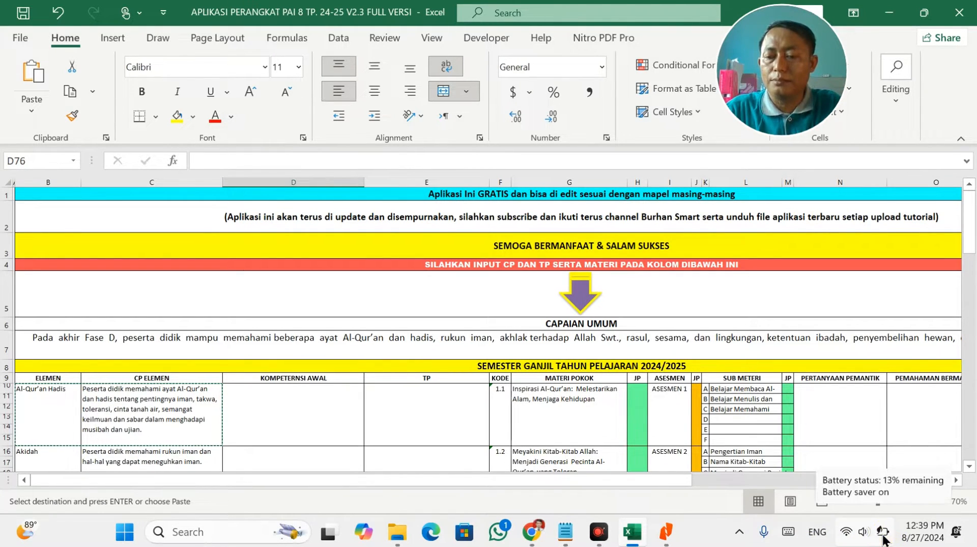
Copy the full lesson-module prompt from Notepad, then bring Chrome forward in a new tab.
left_click(883, 532)
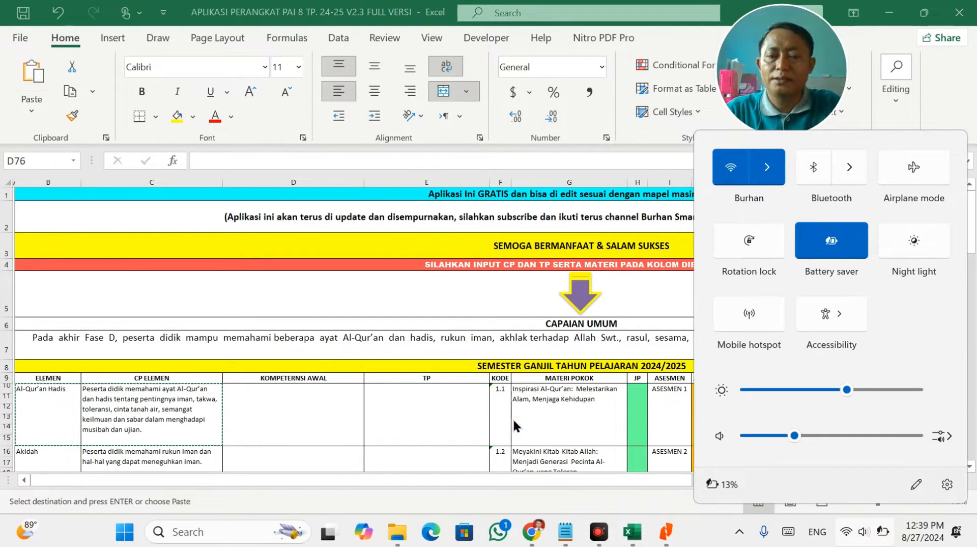
left_click(375, 415)
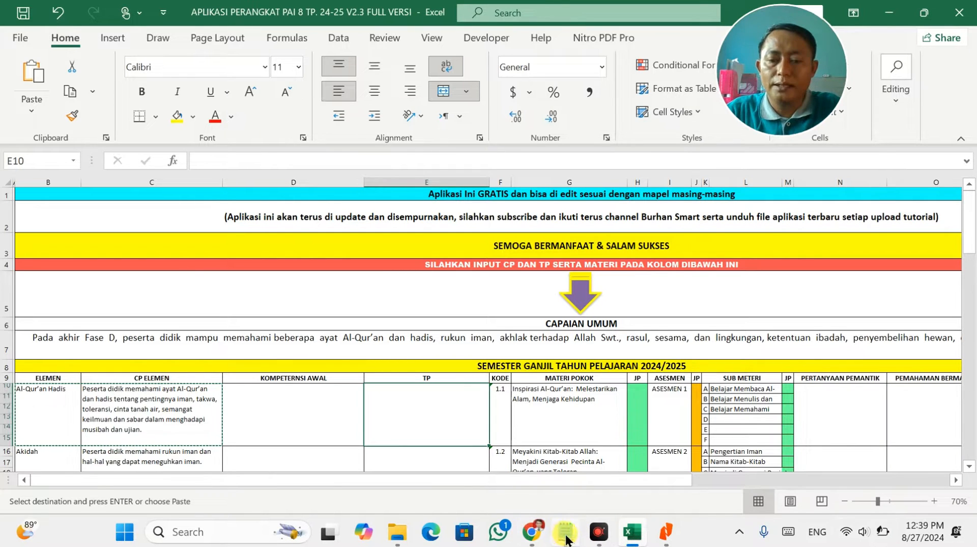
left_click(565, 532)
left_click_drag(839, 187, 289, 151)
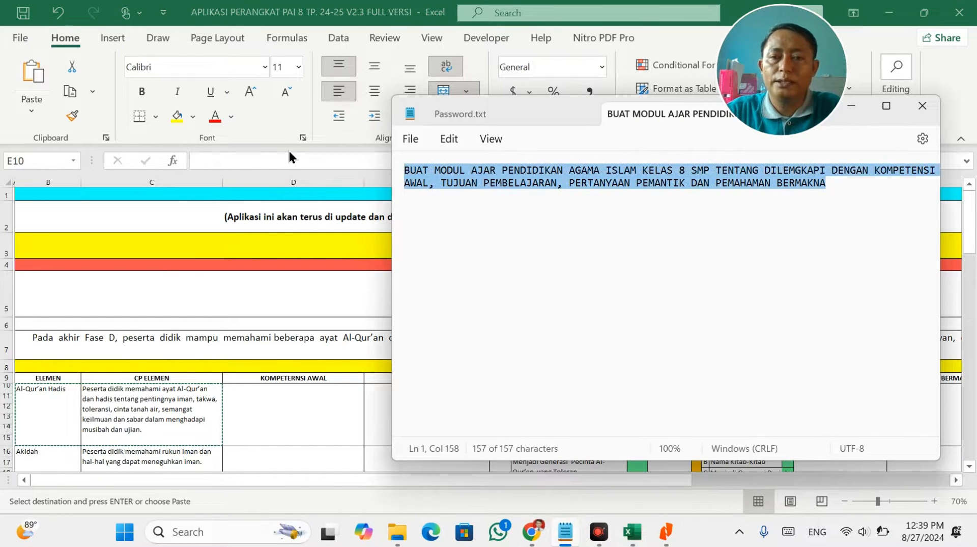
key("ctrl+c")
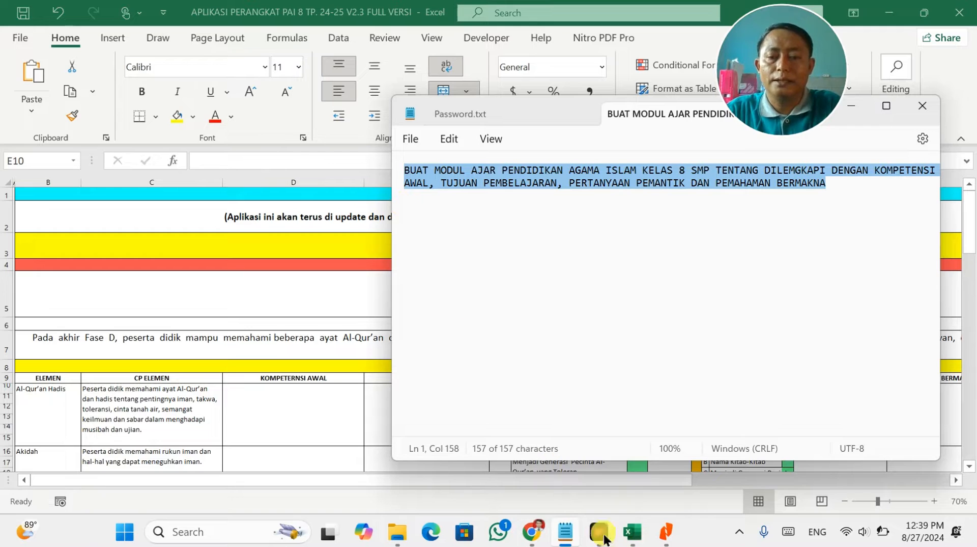
left_click(534, 532)
left_click(572, 23)
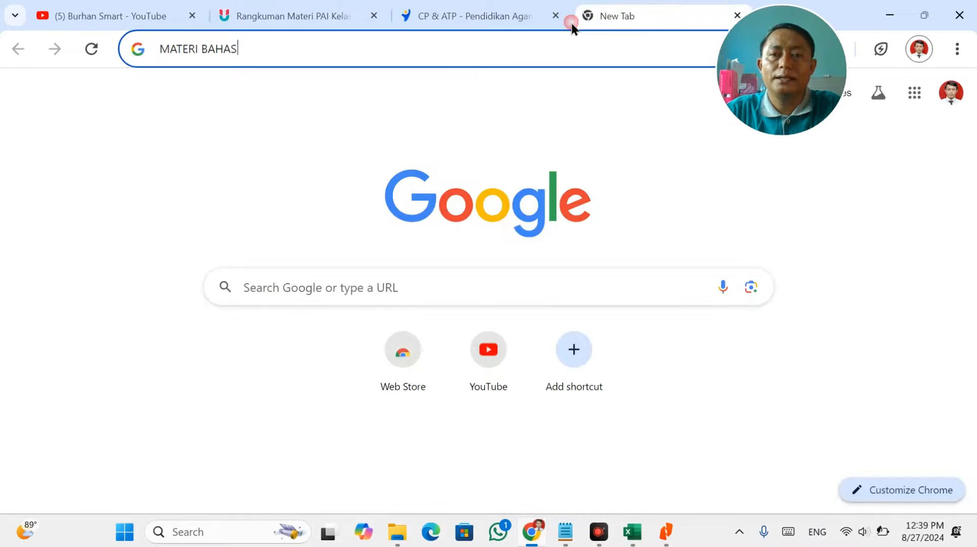
Go to chatgpt.com, stay logged out, and paste the lesson-module prompt into the message box.
left_click_drag(489, 57, 72, 48)
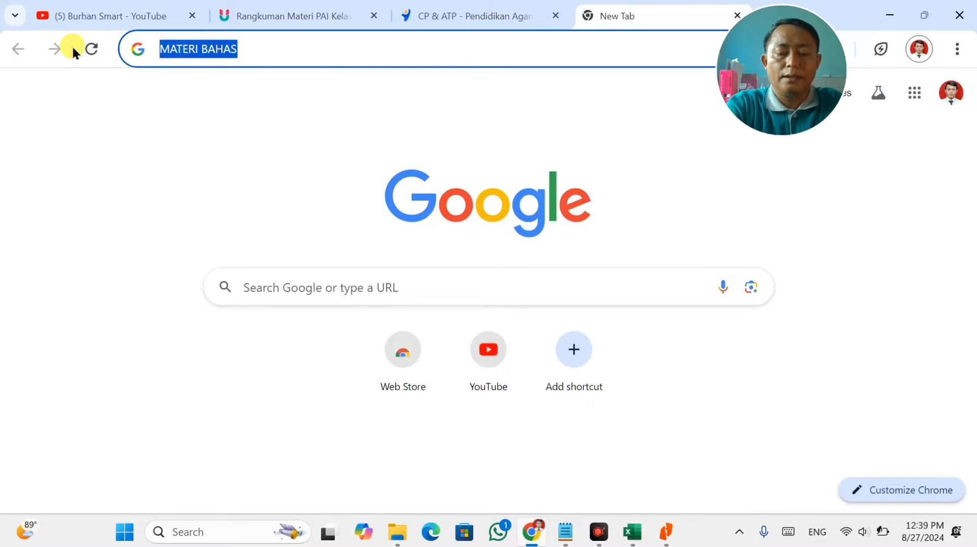
type("c")
left_click(209, 49)
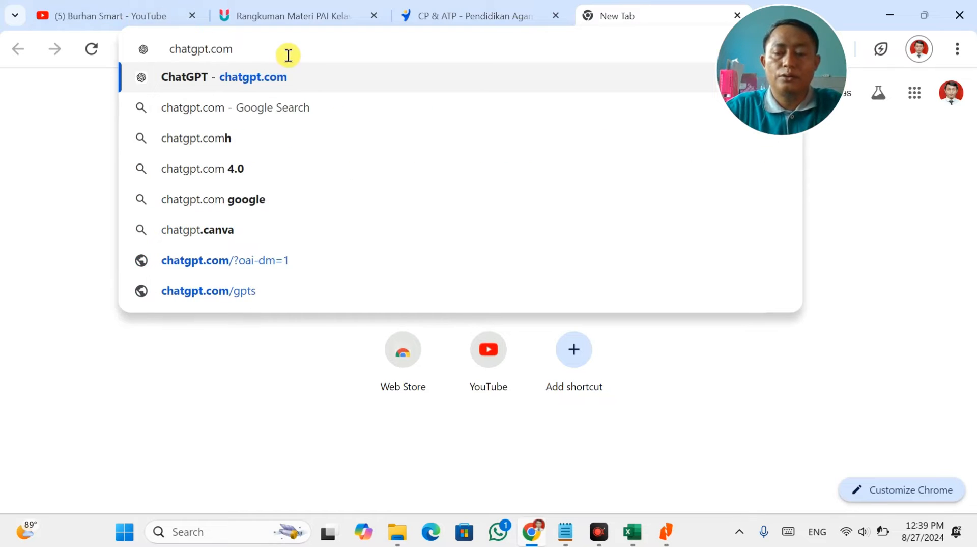
key("Return")
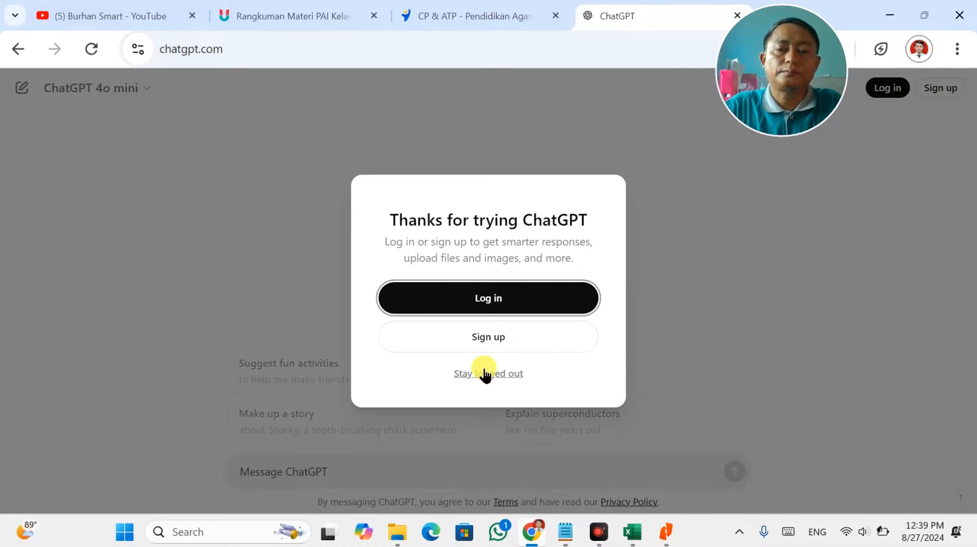
left_click(485, 374)
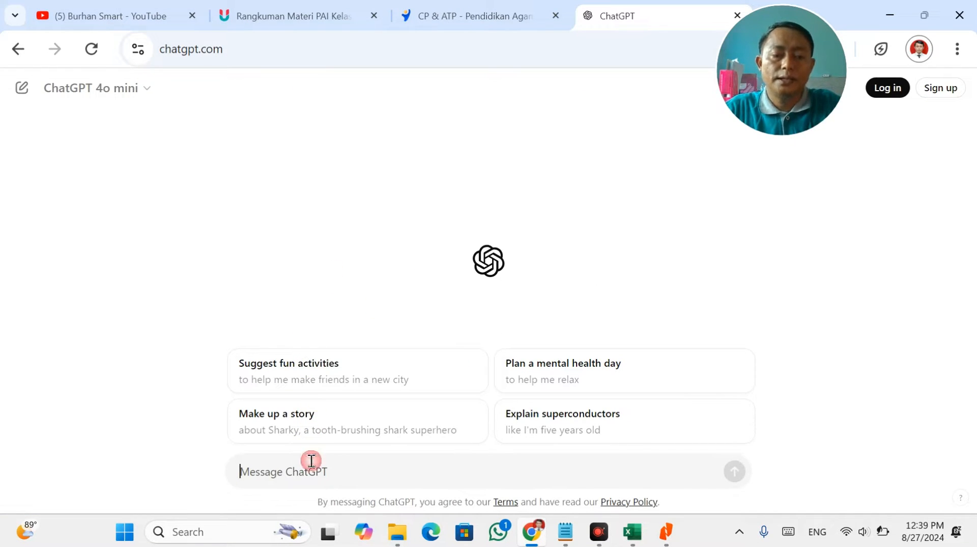
key("ctrl+v")
Insert G10's topic 'Inspirasi Al-Qur'an: Melestarikan Alam, Menjaga Kehidupan' into the prompt and send it.
key("alt+Tab")
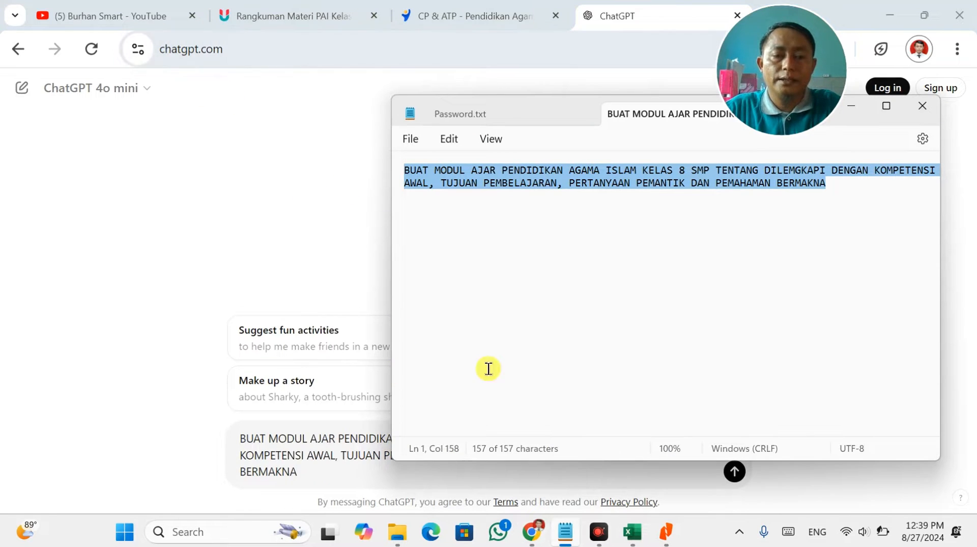
key("alt+Tab")
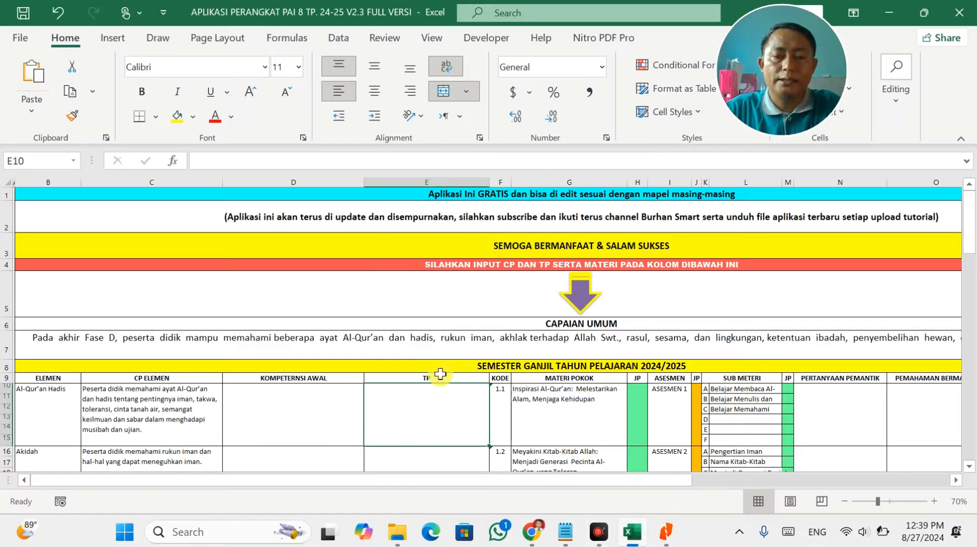
left_click(548, 399)
key("F2")
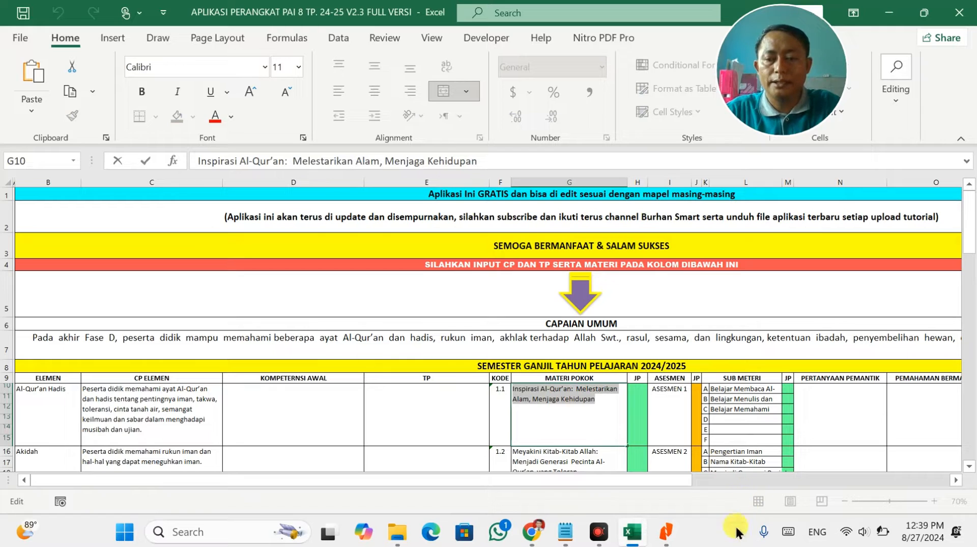
left_click(458, 402)
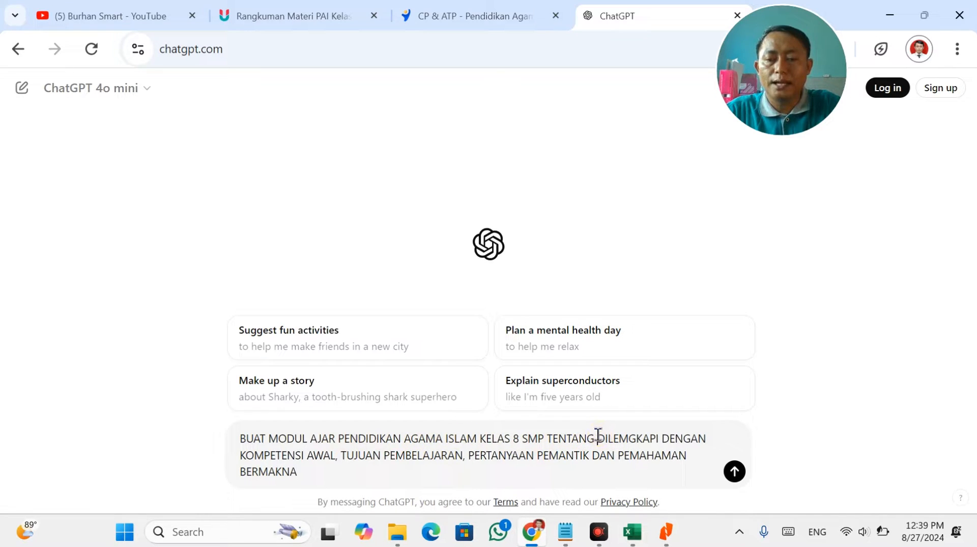
type("Inspirasi Al-Qur’an: Melestarikan Alam, Menjaga Kehidupan")
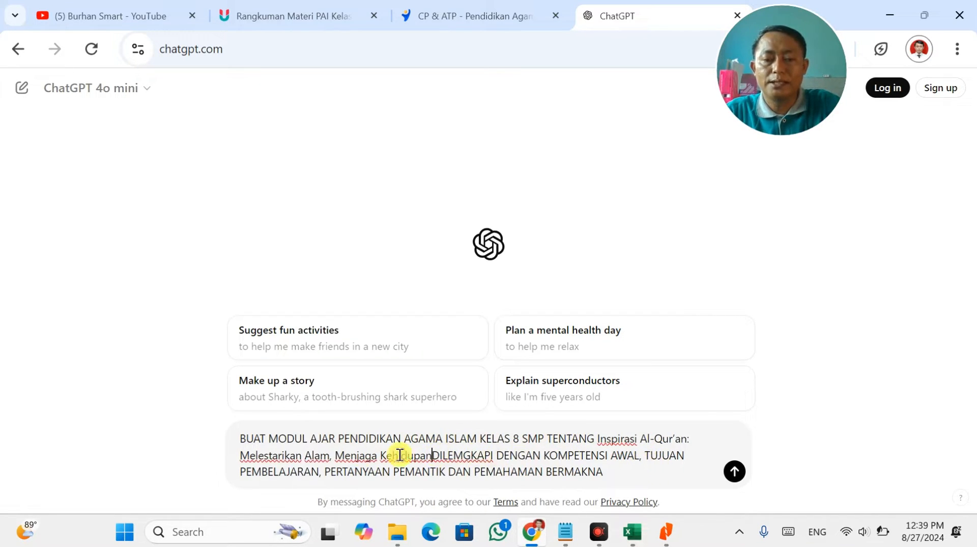
key("Return")
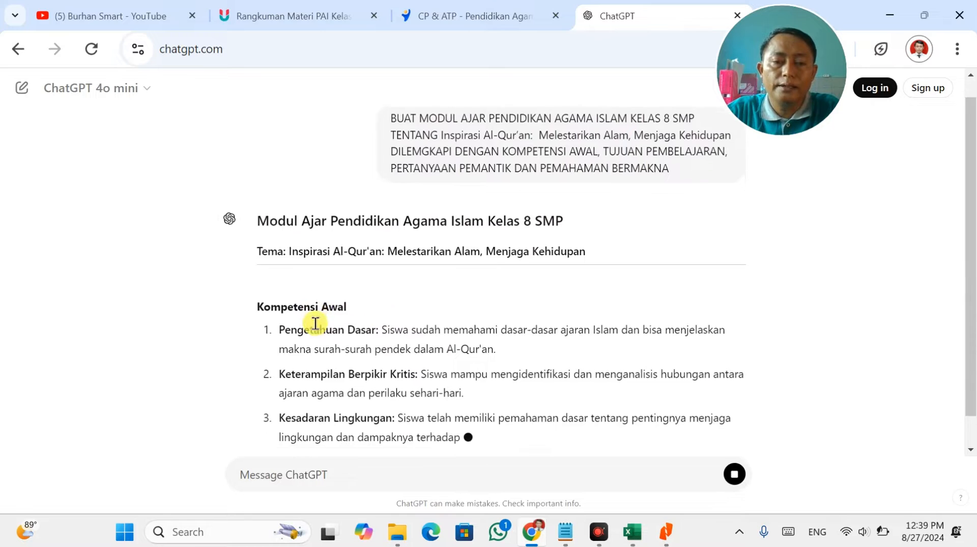
Paste ChatGPT's three Kompetensi Awal items into cell D10.
scroll(288, 263, "down", 2)
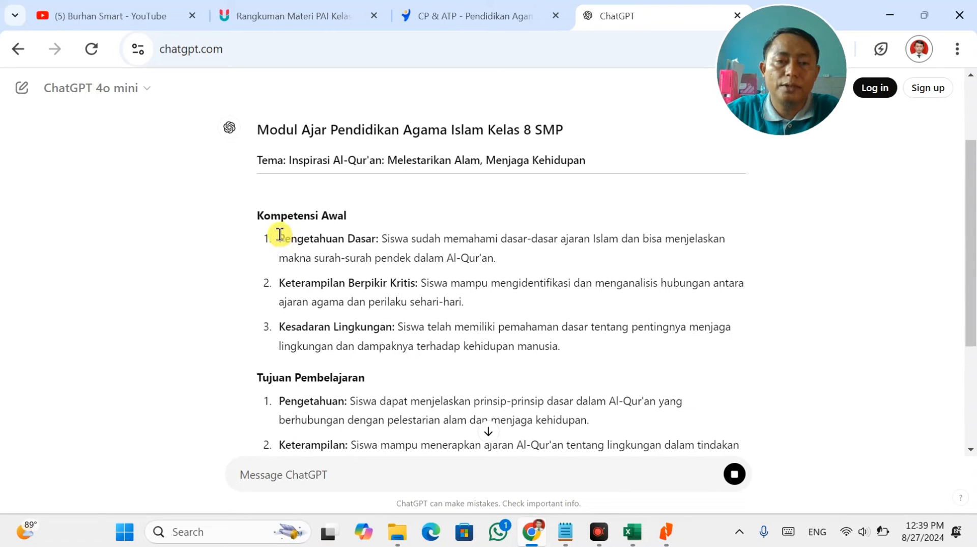
left_click_drag(279, 234, 577, 342)
key("ctrl+c")
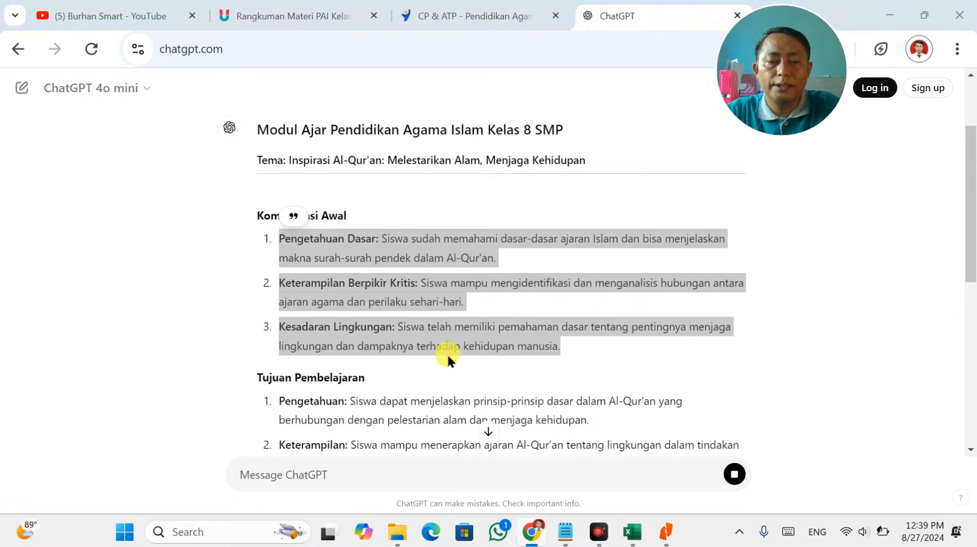
key("alt+Tab")
left_click(260, 399)
key("ctrl+v")
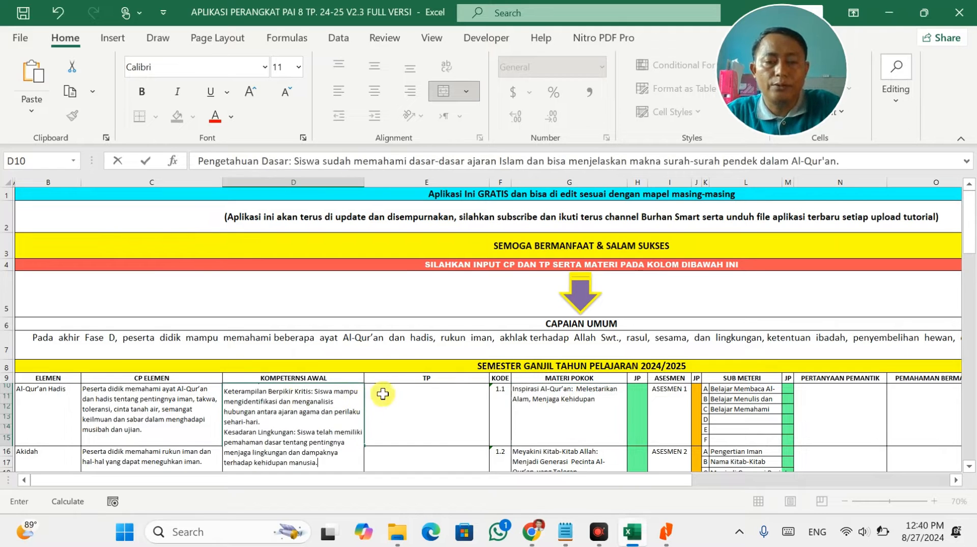
Paste the three Tujuan Pembelajaran items into cell E10.
key("alt+Tab")
scroll(362, 406, "down", 3)
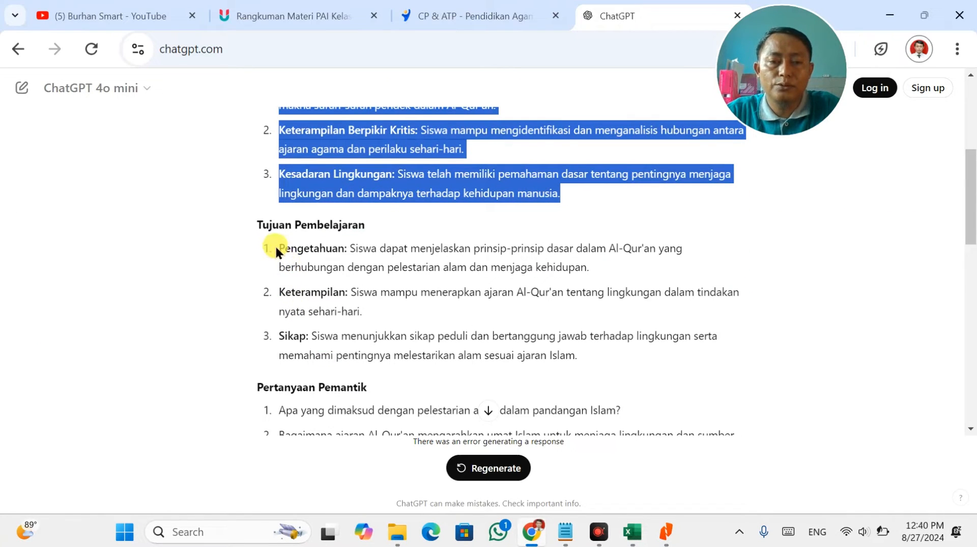
left_click_drag(277, 251, 608, 371)
key("alt+Tab")
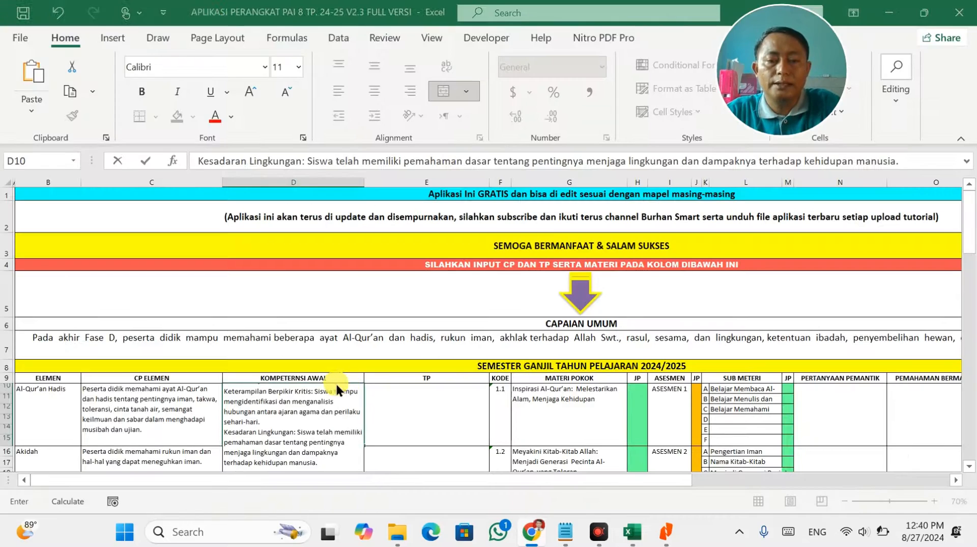
double_click(430, 398)
key("ctrl+v")
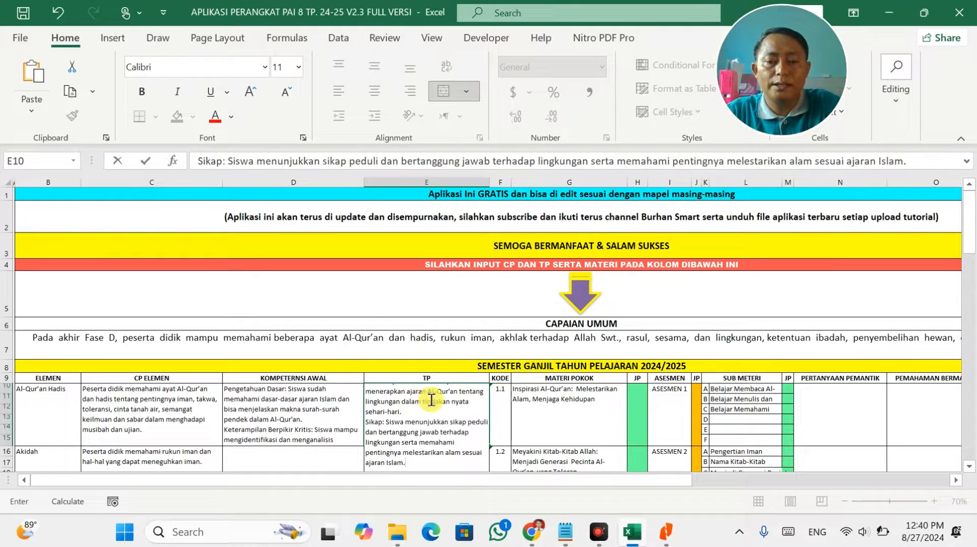
Paste the three Pertanyaan Pemantik questions into cell N10.
key("alt+Tab")
scroll(468, 398, "down", 2)
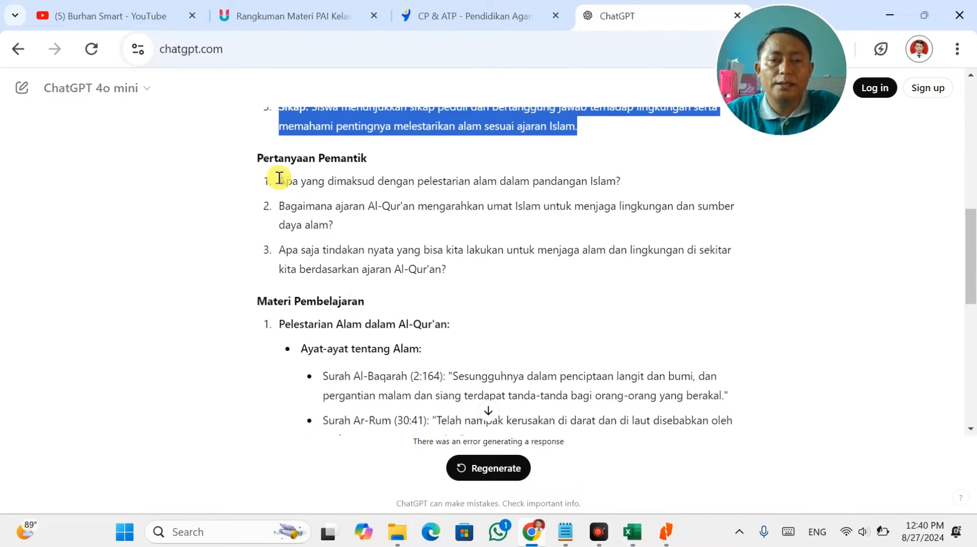
left_click_drag(277, 180, 451, 282)
left_click_drag(462, 268, 279, 181)
key("alt+Tab")
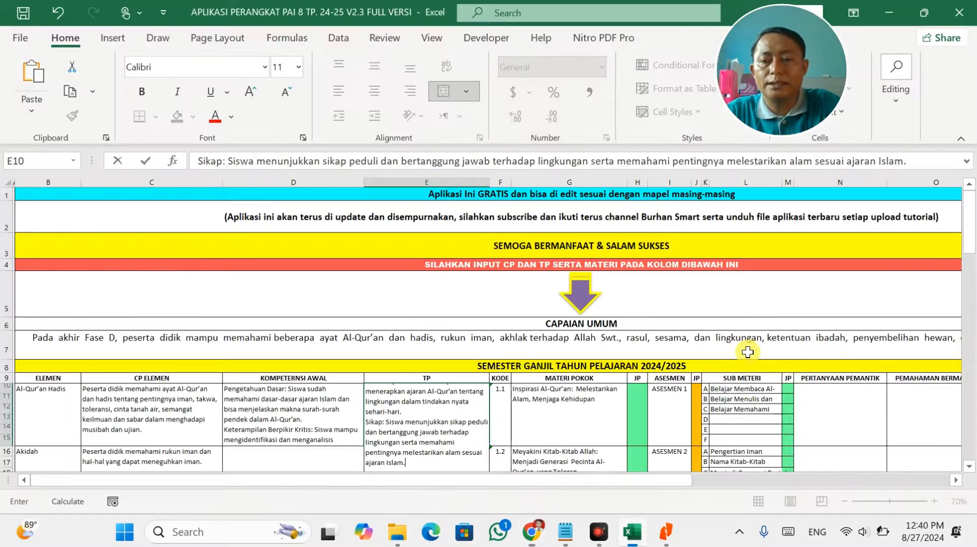
key("ctrl+v")
Copy ChatGPT's Materi Pembelajaran text and select cell O10.
key("alt+Tab")
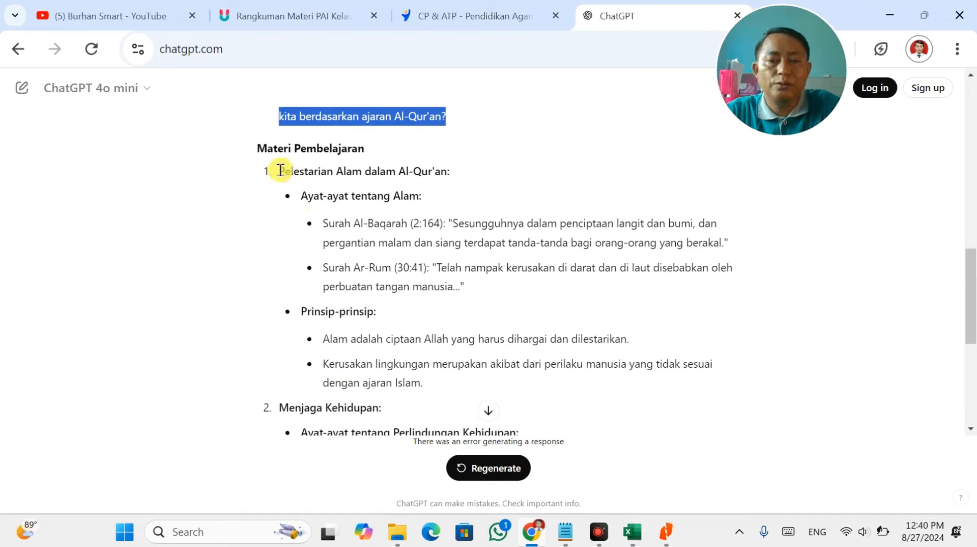
left_click_drag(280, 170, 529, 365)
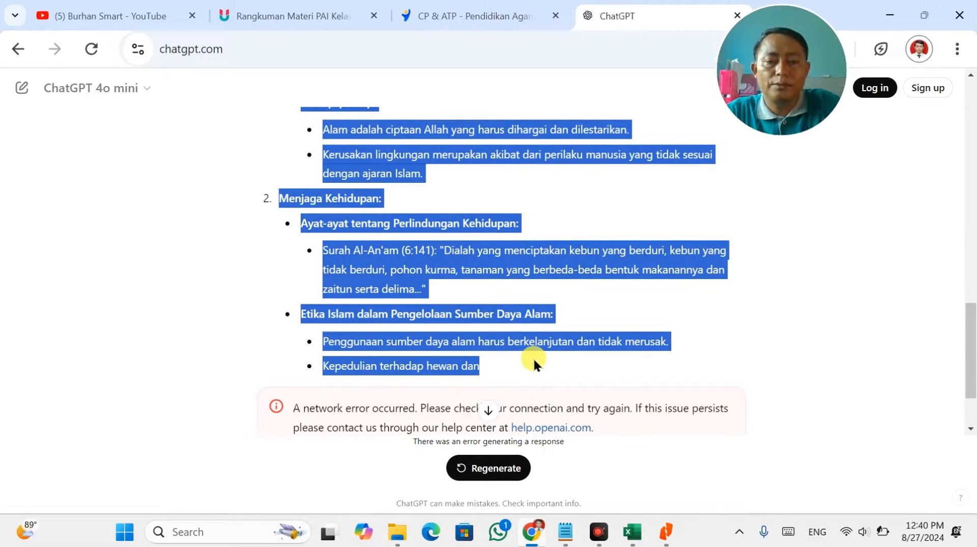
key("ctrl+c")
key("alt+Tab")
left_click(916, 393)
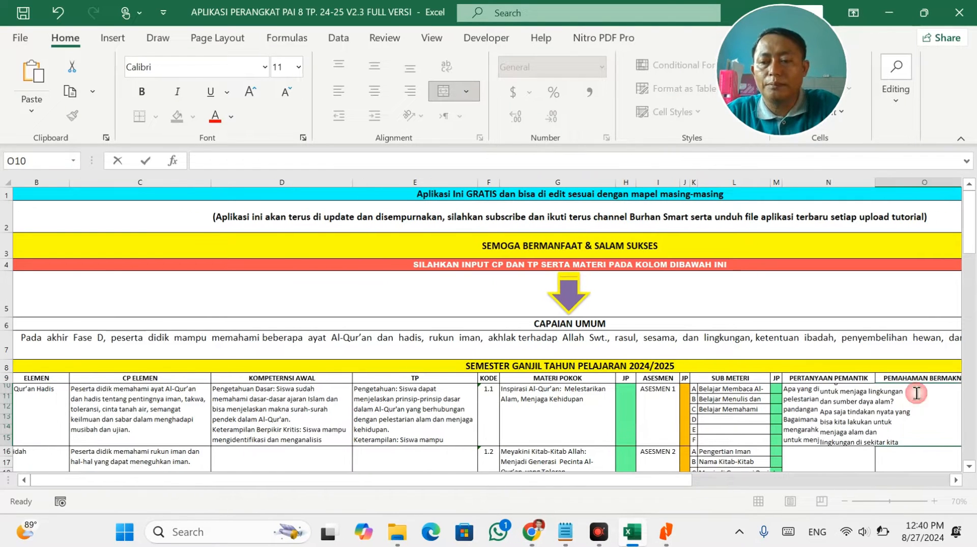
Paste the copied learning material into cell O10.
double_click(887, 402)
key("ctrl+v")
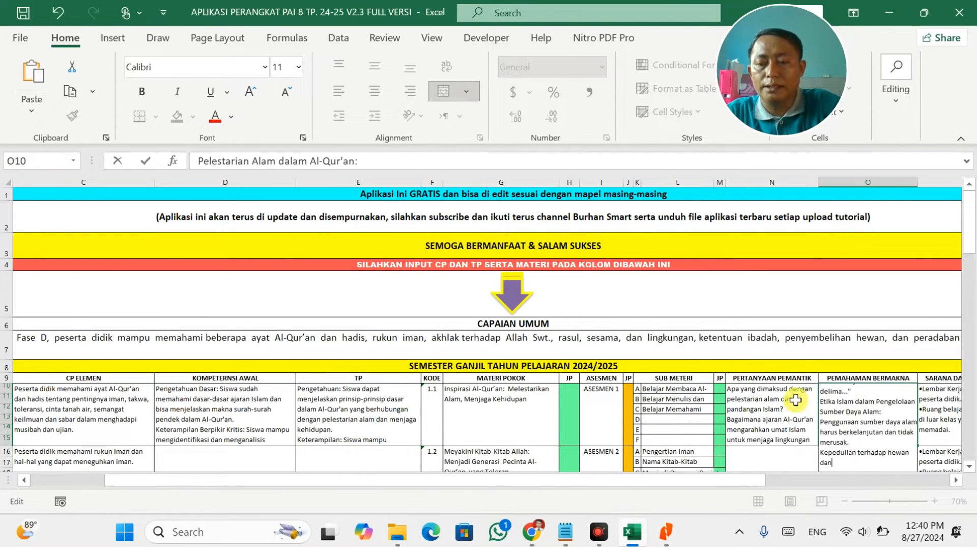
left_click(758, 402)
left_click(847, 409)
double_click(846, 409)
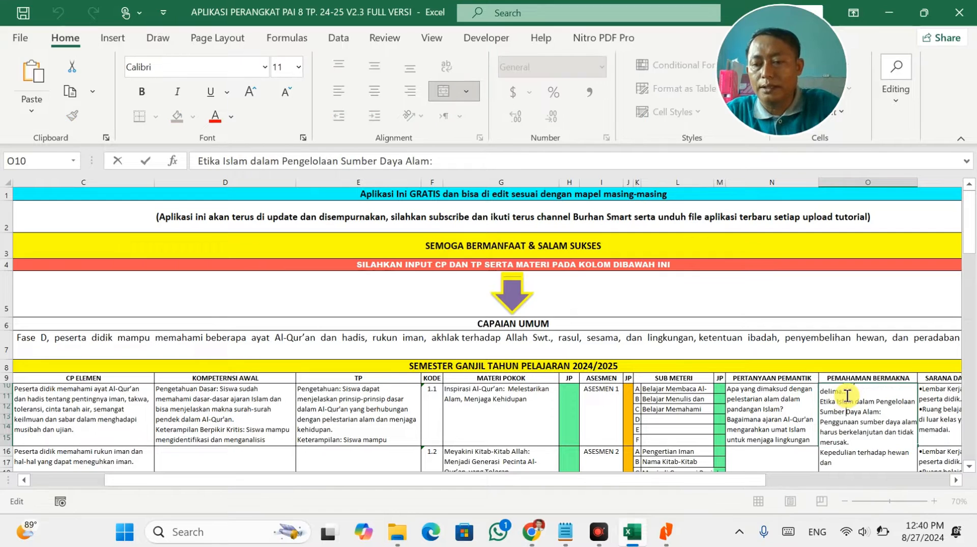
Add the missing 'Ayat-ayat tentang Perlindungan Kehidupan:' line and the 'Pelestarian Alam dalam Al-Qur'an:' heading in O10.
key("Up")
key("Up")
key("Up")
key("Up")
key("Up")
key("Up")
key("Up")
key("Up")
key("Up")
key("Up")
key("Up")
key("Up")
key("Up")
key("Up")
key("Up")
key("Up")
key("Up")
key("Up")
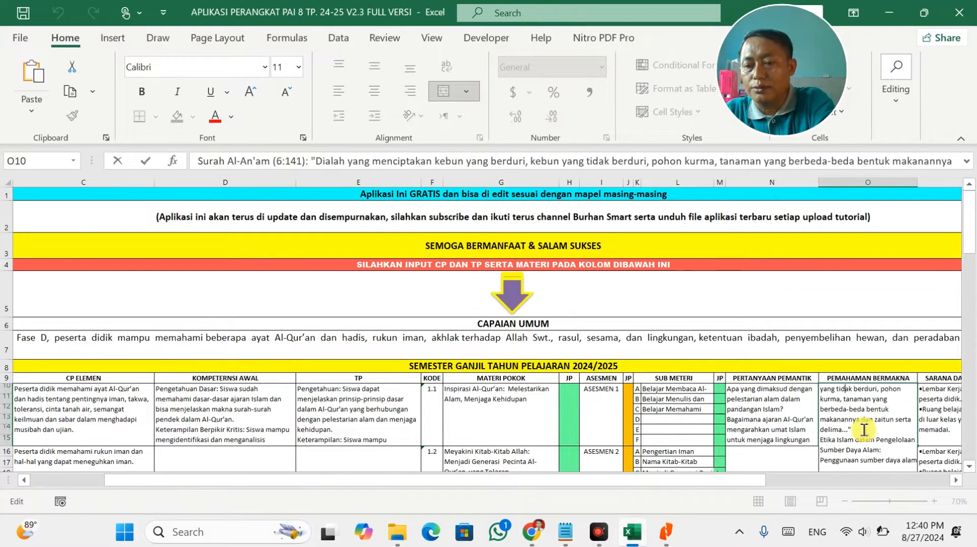
left_click(859, 459)
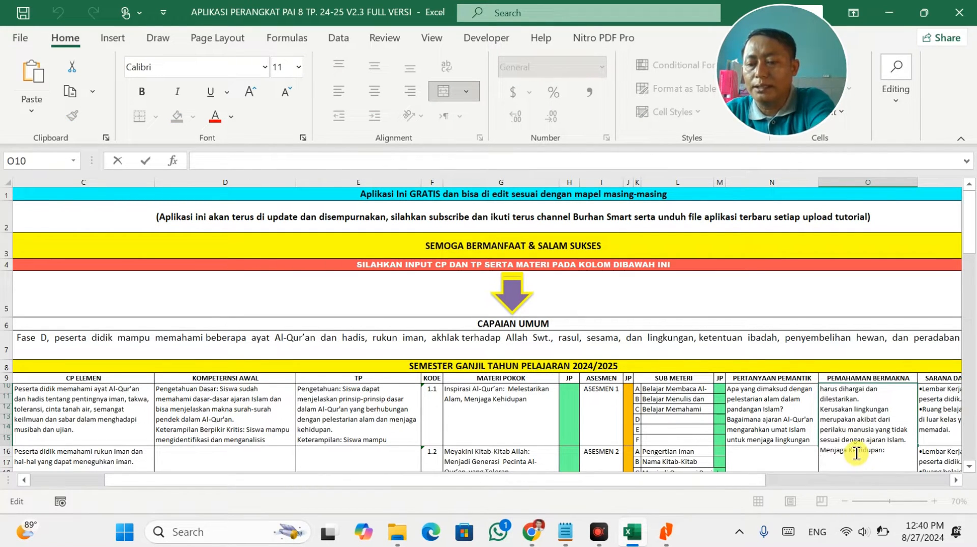
key("ctrl+v")
key("Up")
key("Up")
key("Up")
key("Up")
key("Up")
key("Up")
key("Up")
key("Up")
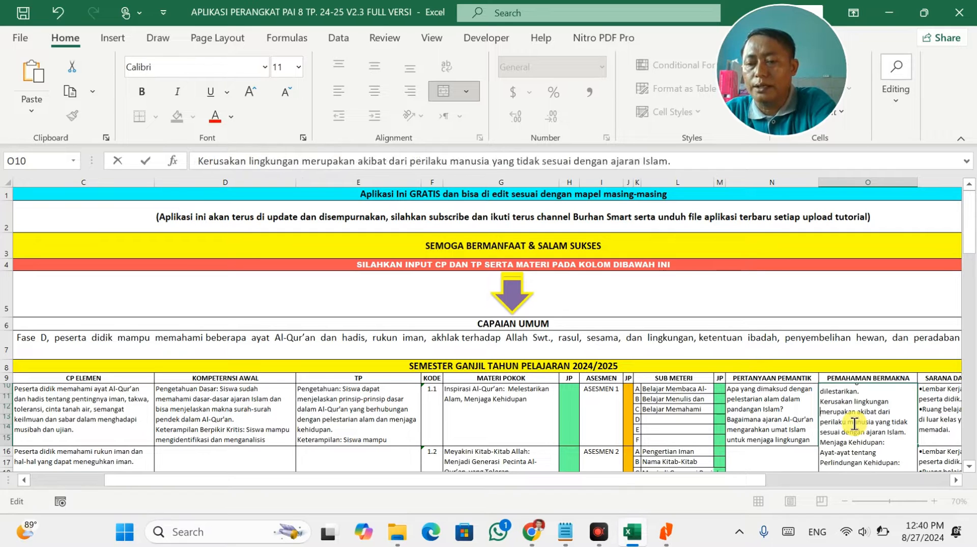
key("ctrl+v")
key("alt+Return")
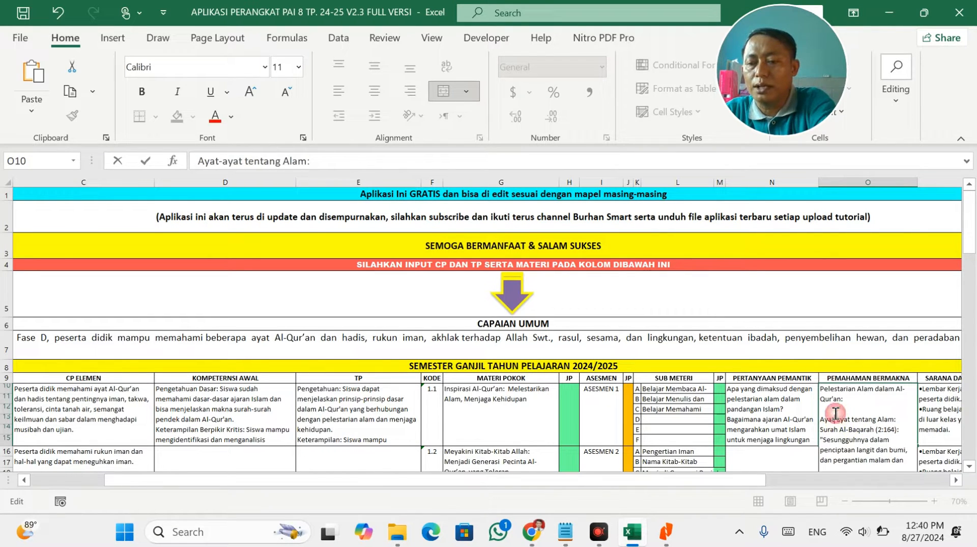
left_click(776, 413)
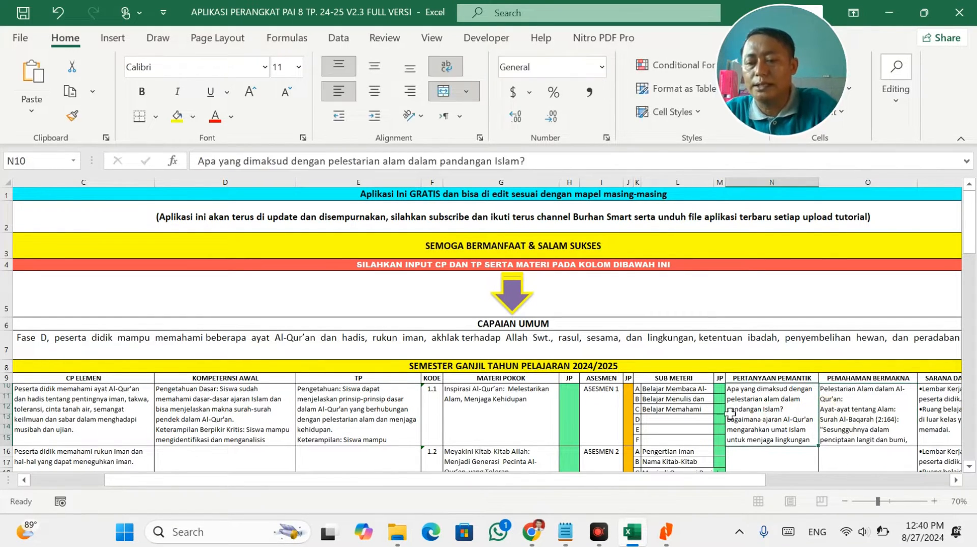
scroll(669, 418, "down", 1)
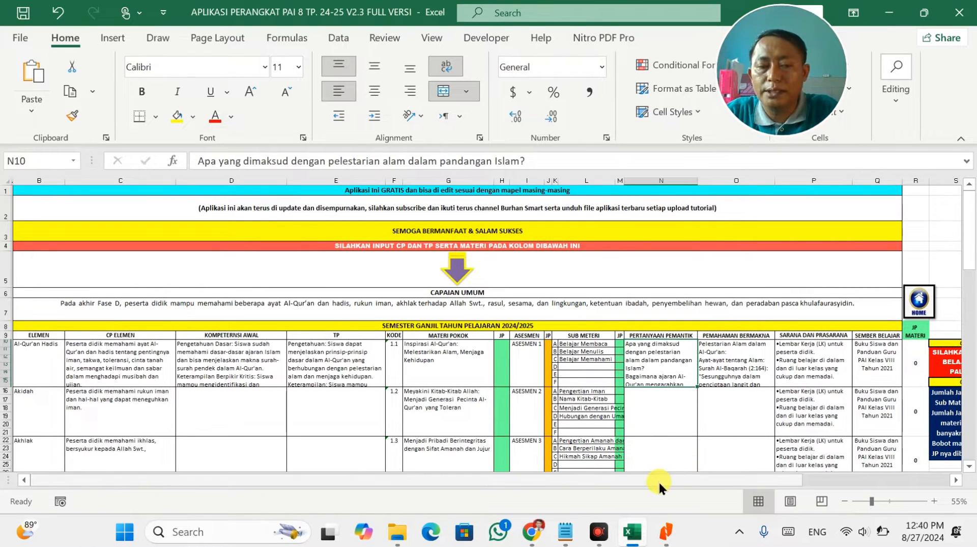
left_click_drag(659, 481, 696, 481)
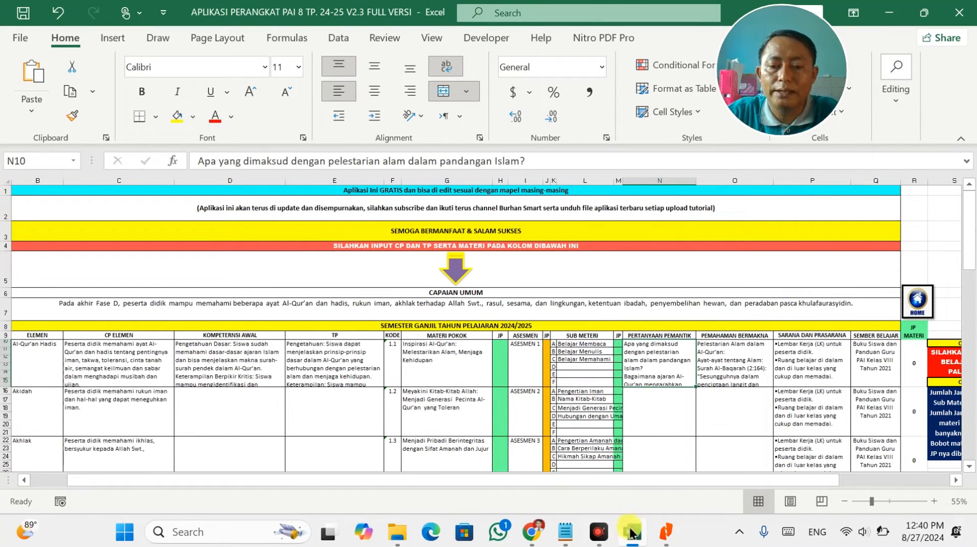
Regenerate the ChatGPT module reply that failed with an error.
left_click(532, 531)
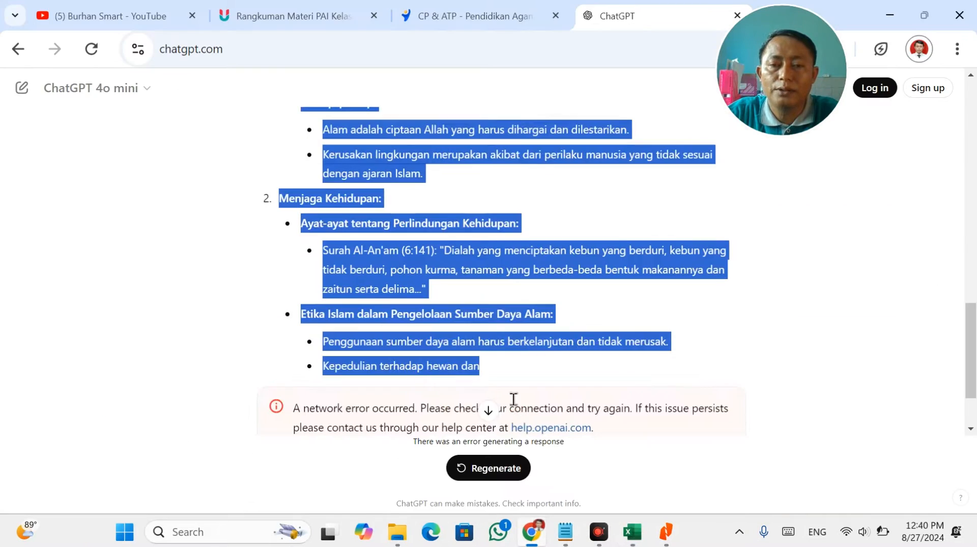
scroll(513, 370, "up", 5)
scroll(513, 371, "up", 5)
left_click_drag(387, 143, 705, 206)
scroll(458, 392, "down", 15)
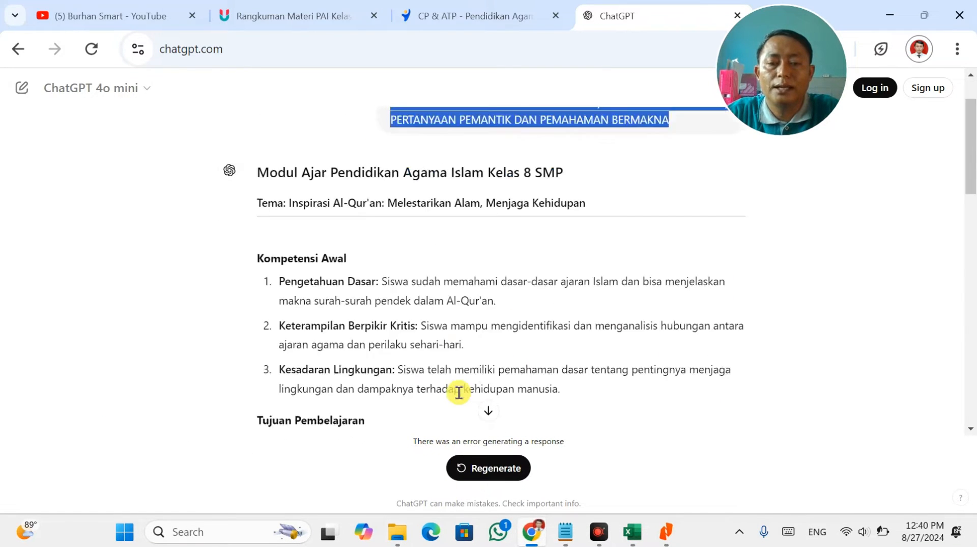
left_click(479, 468)
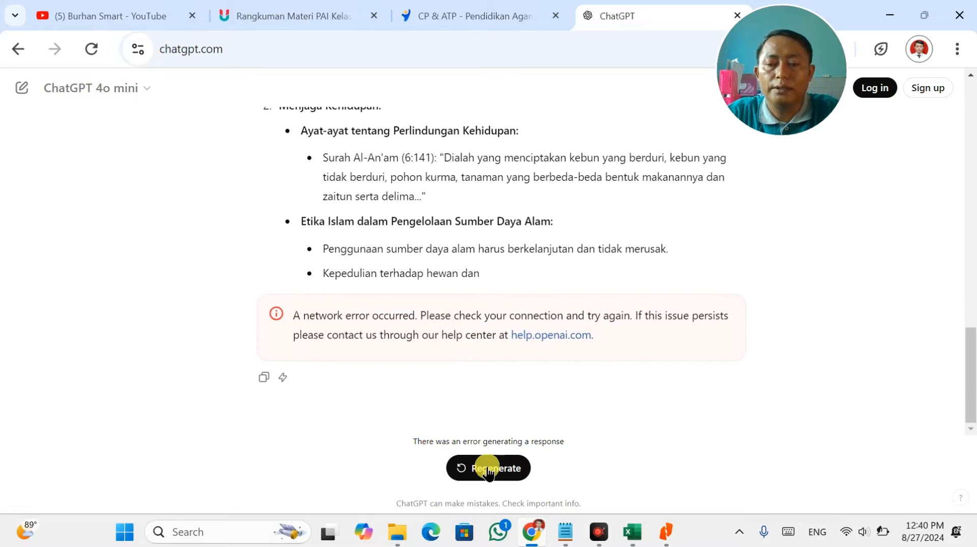
left_click(417, 469)
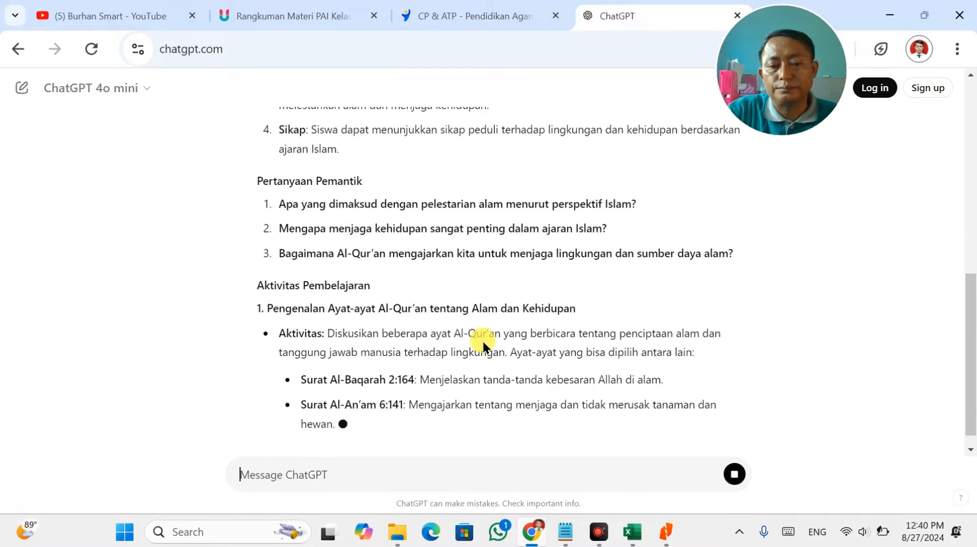
Look through the regenerated reply and select its Pemahaman Bermakna paragraph.
scroll(481, 337, "up", 5)
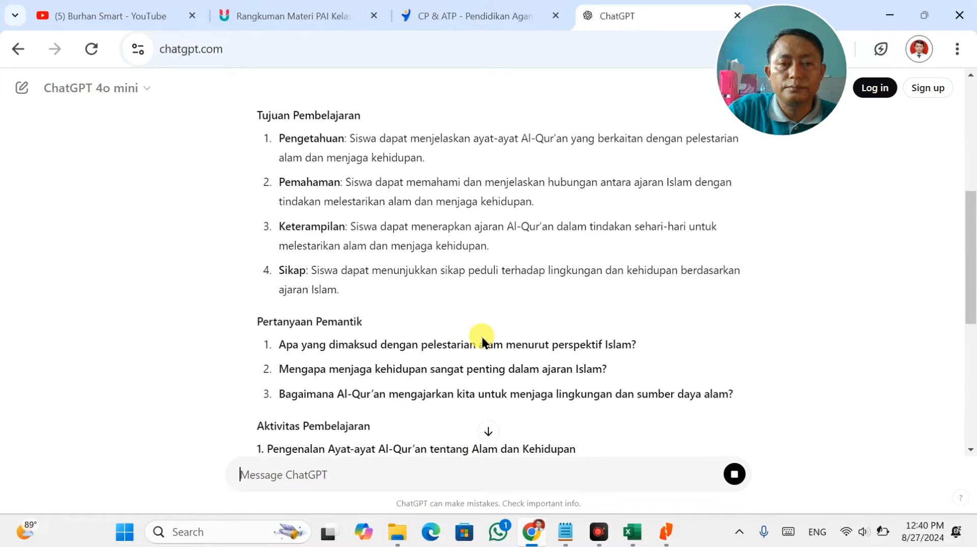
scroll(482, 337, "down", 4)
scroll(481, 337, "up", 4)
scroll(482, 337, "up", 2)
scroll(481, 337, "down", 2)
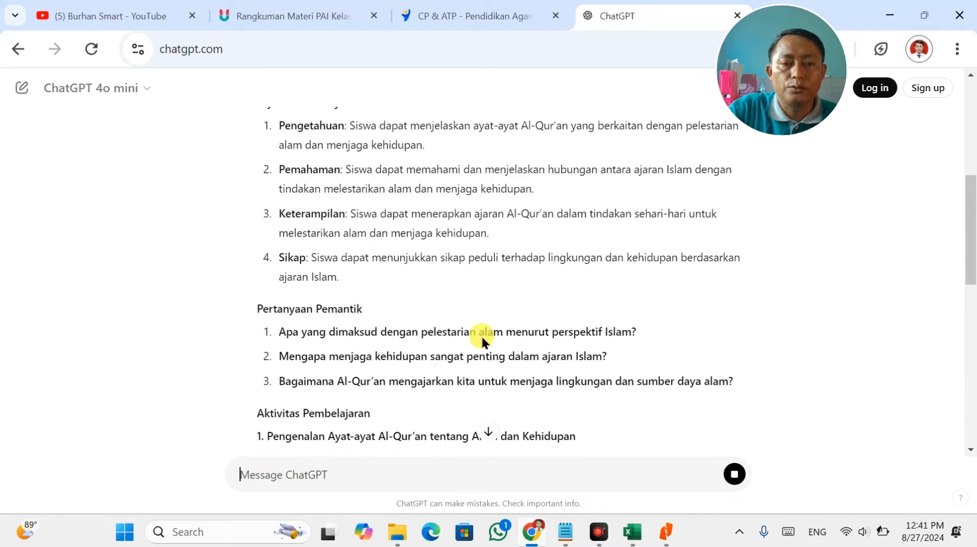
scroll(481, 337, "down", 5)
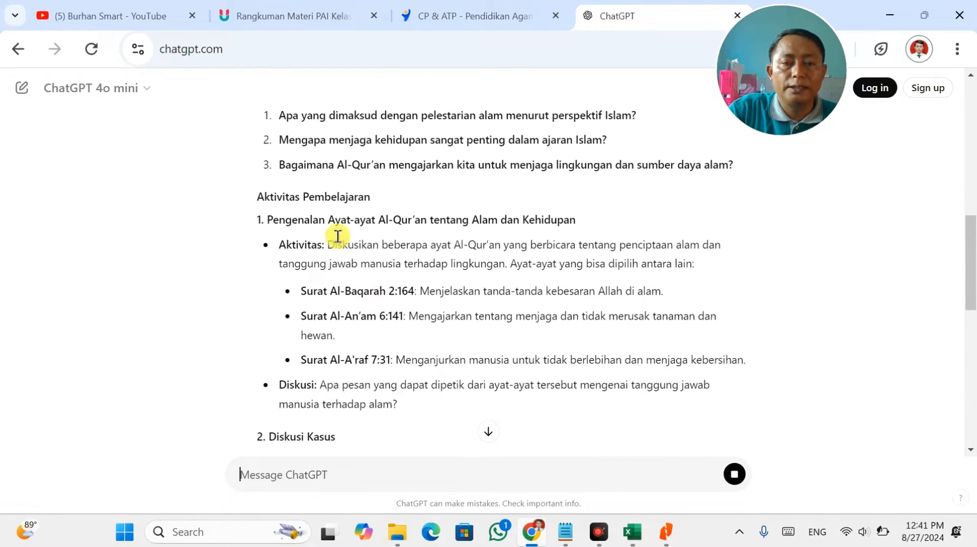
scroll(336, 233, "down", 2)
scroll(335, 231, "down", 12)
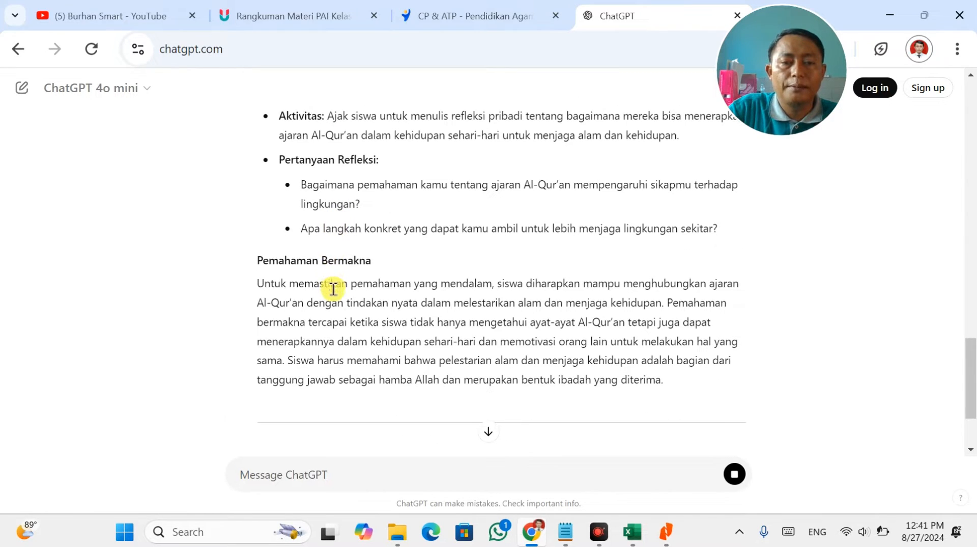
scroll(335, 270, "down", 3)
scroll(278, 192, "down", 2)
scroll(277, 196, "up", 3)
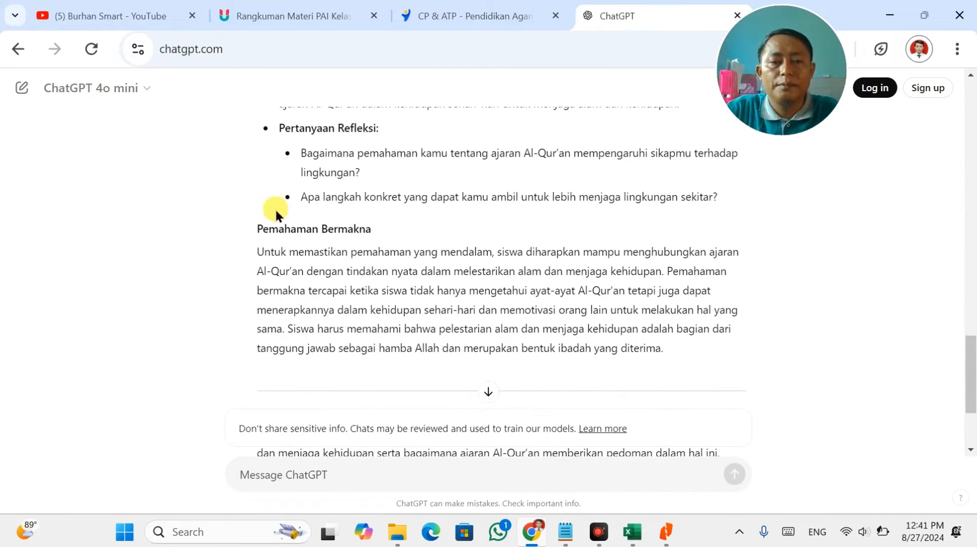
left_click_drag(258, 249, 638, 346)
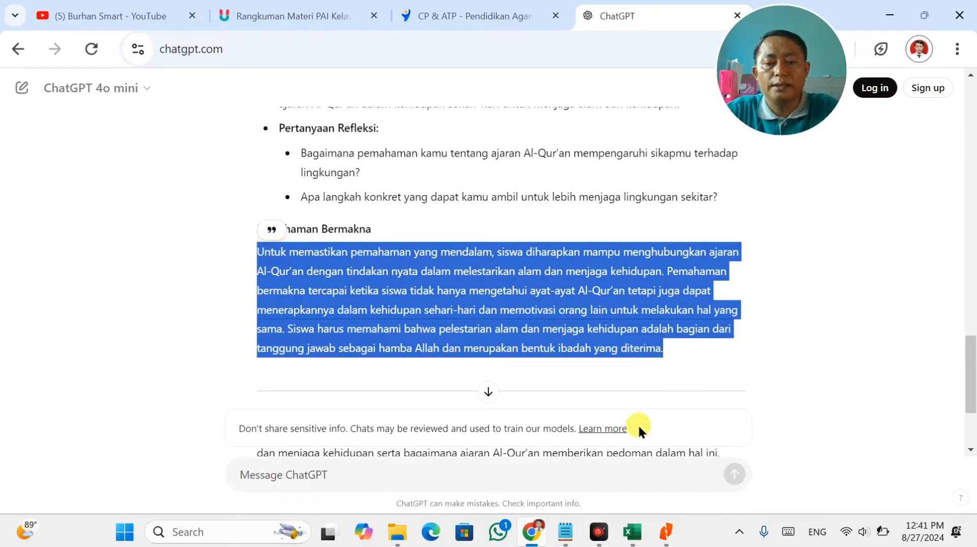
Replace O10's text with the Pemahaman Bermakna paragraph and save the workbook.
left_click(628, 540)
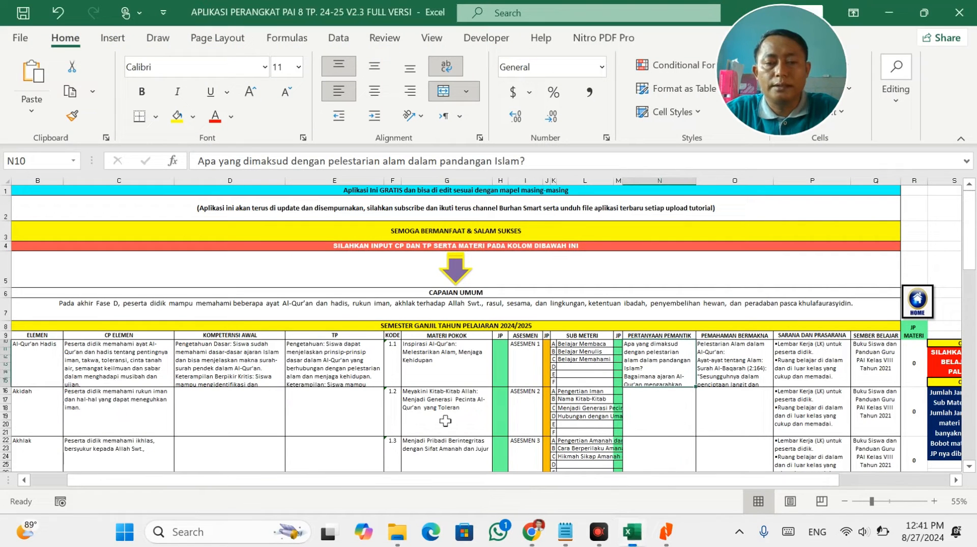
left_click(836, 359)
double_click(746, 357)
key("ctrl+a")
key("ctrl+v")
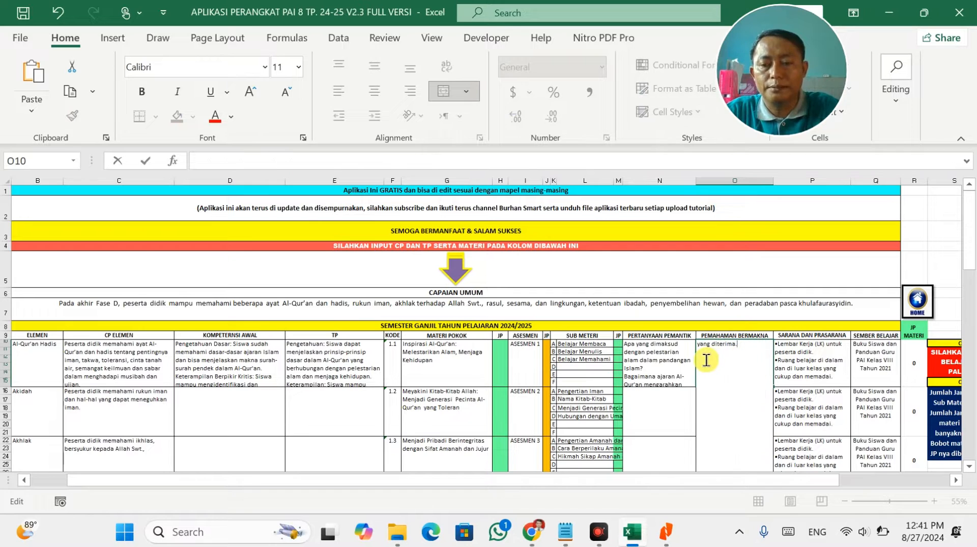
key("BackSpace")
left_click(821, 300)
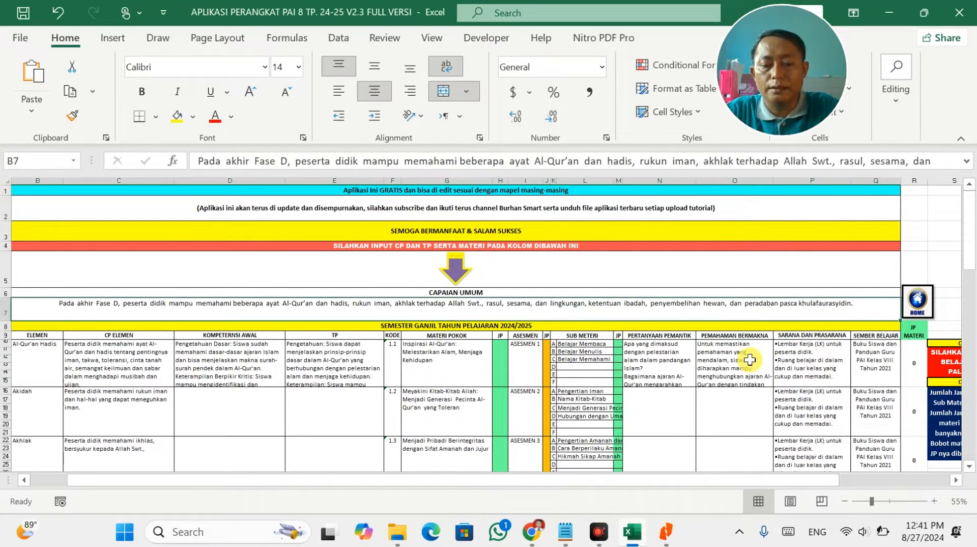
key("ctrl+s")
Copy the original module prompt into a new ChatGPT message.
key("alt+Tab")
scroll(510, 352, "up", 5)
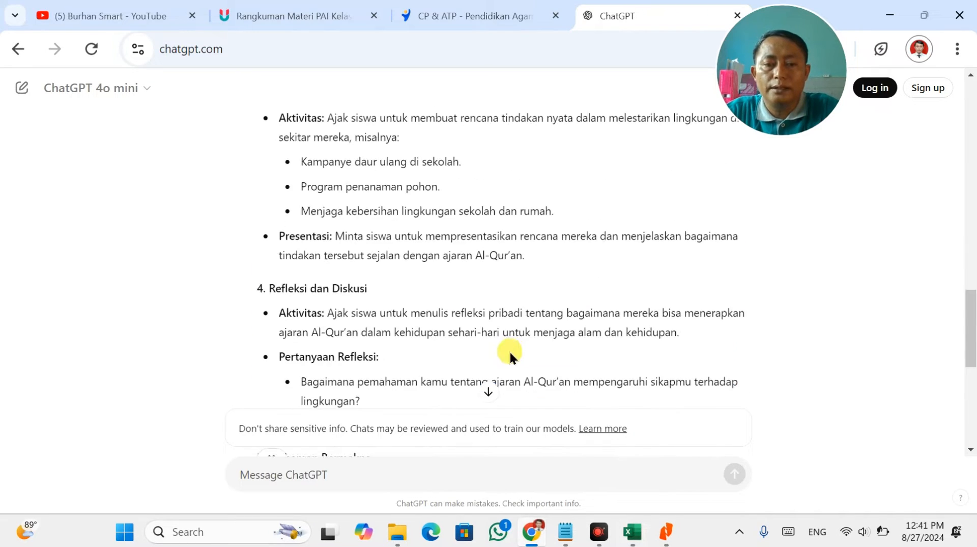
scroll(510, 352, "up", 10)
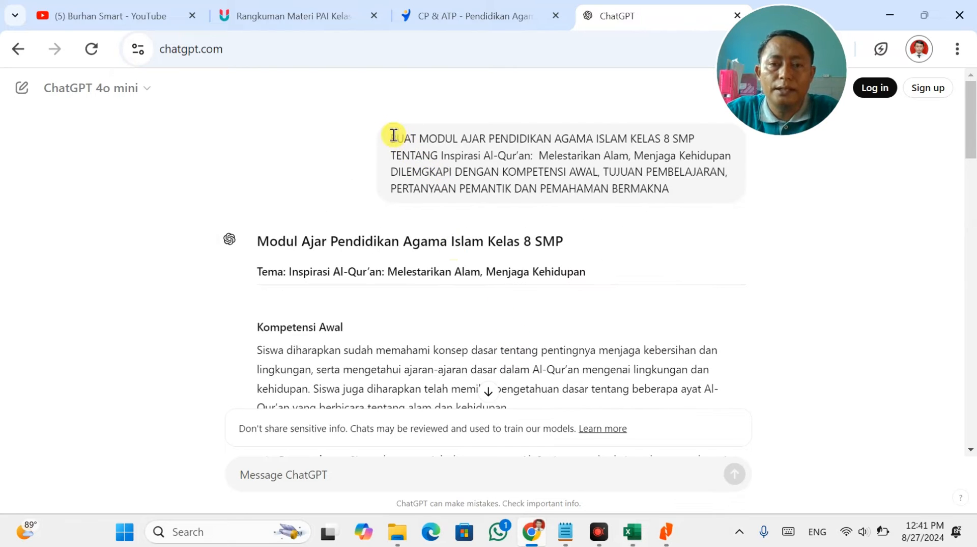
left_click_drag(391, 137, 687, 192)
key("ctrl+c")
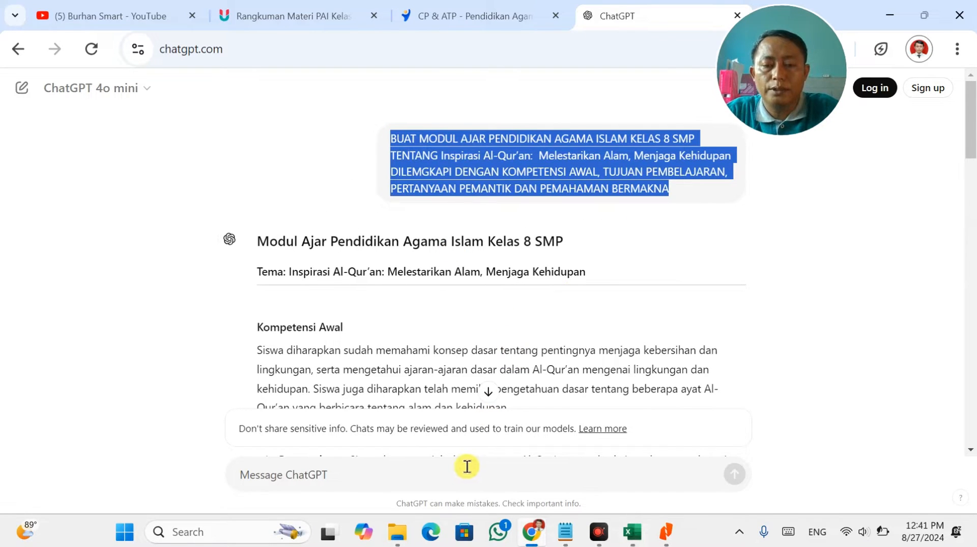
left_click(474, 468)
key("ctrl+v")
key("alt+Tab")
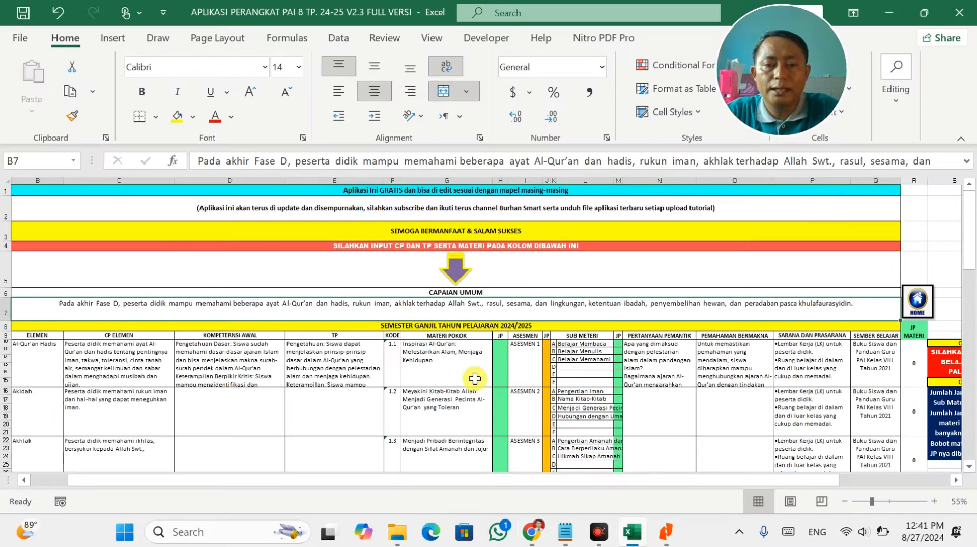
Send the prompt with G16's topic 'Meyakini Kitab-Kitab Allah…' and select the new Kompetensi Awal paragraph.
left_click(456, 410)
double_click(457, 412)
key("ctrl+a")
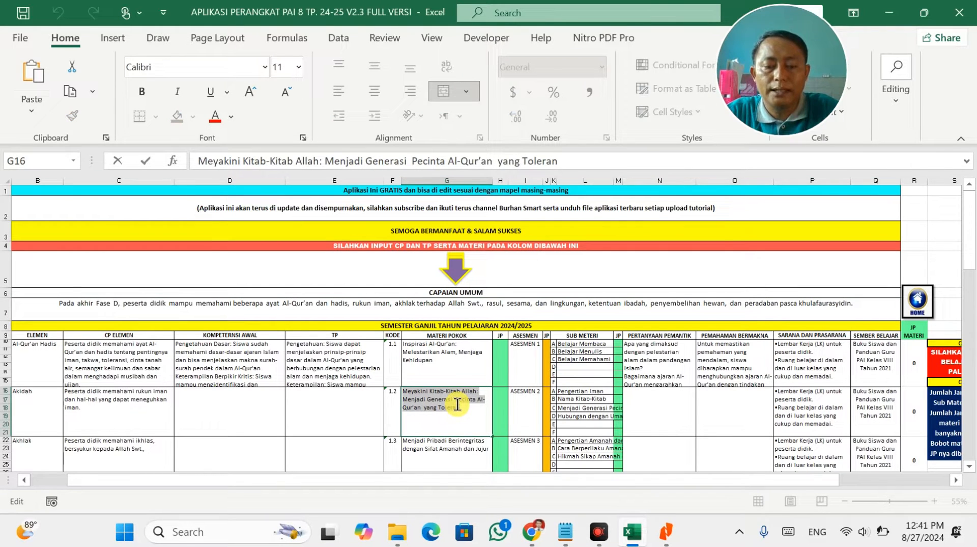
key("alt+Tab")
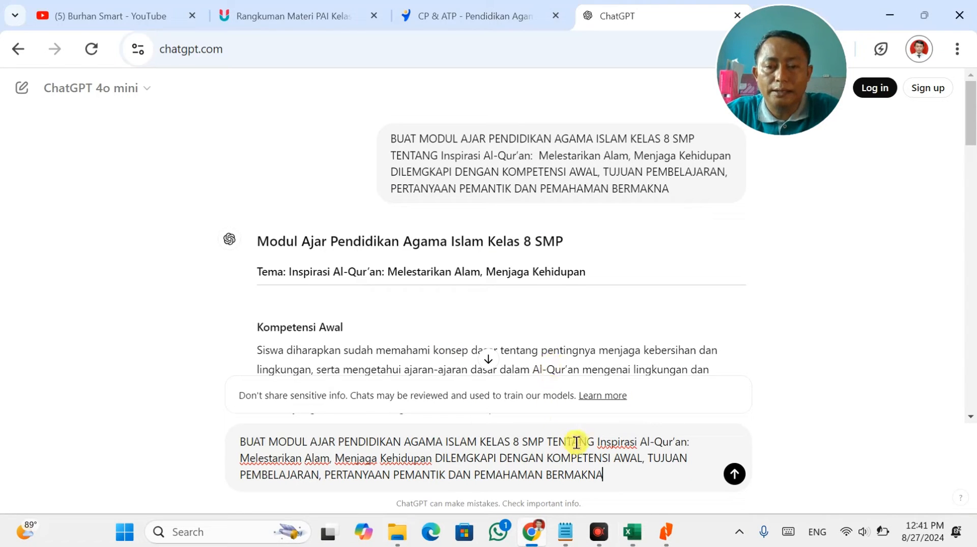
left_click_drag(593, 450, 407, 452)
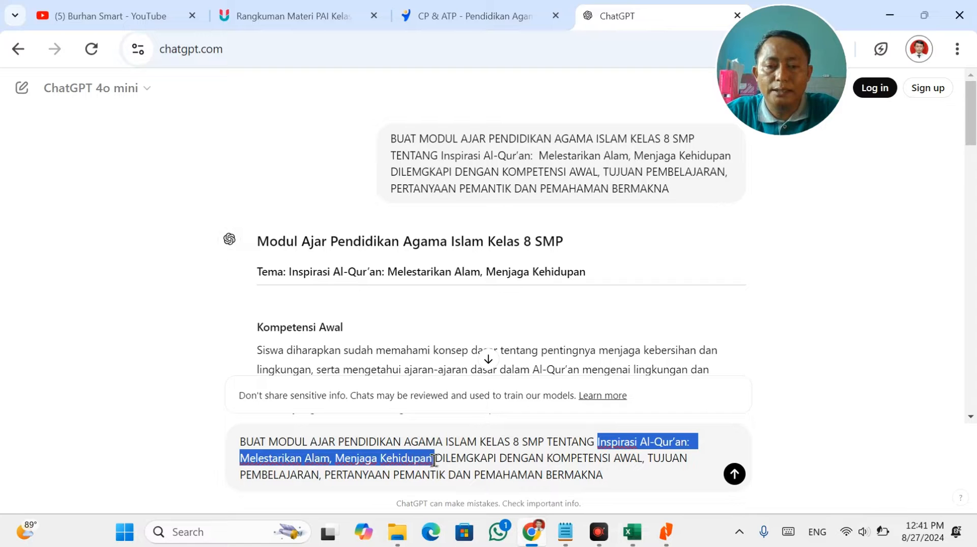
key("ctrl+v")
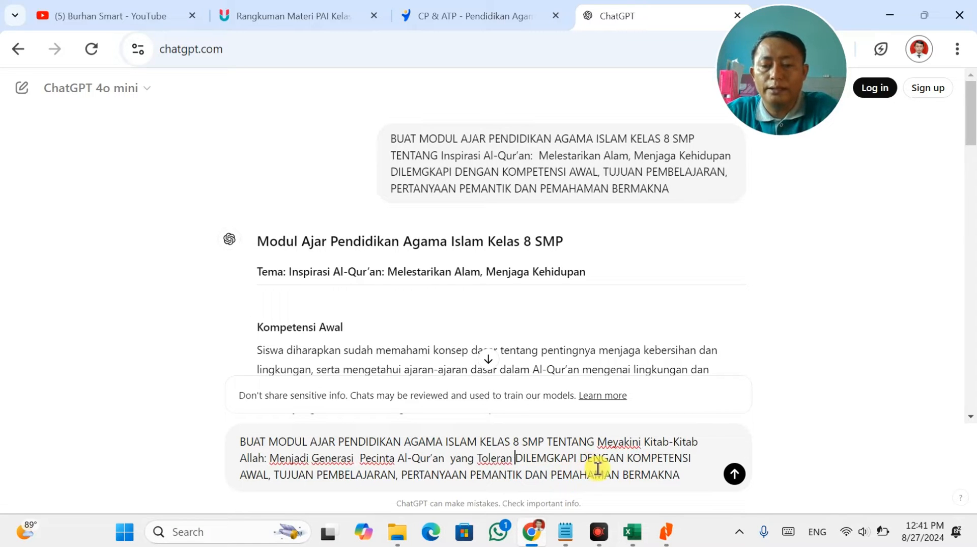
key("Return")
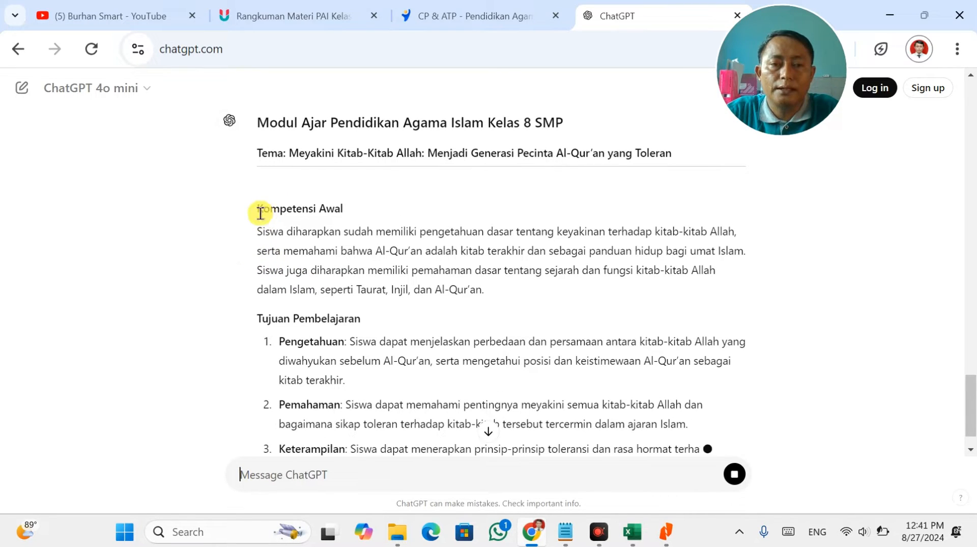
left_click_drag(257, 232, 501, 292)
key("ctrl+c")
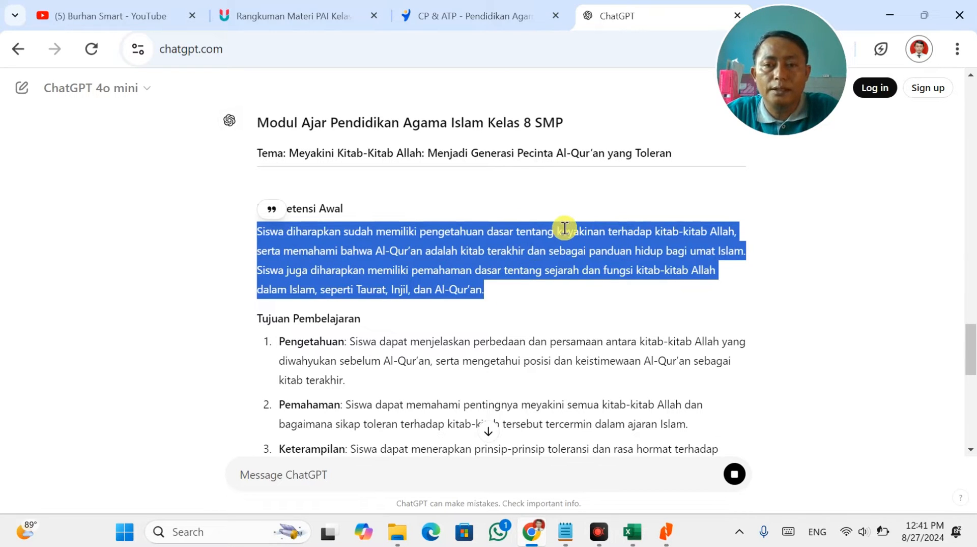
Paste the Kompetensi Awal paragraph into cell D16.
key("alt+Tab")
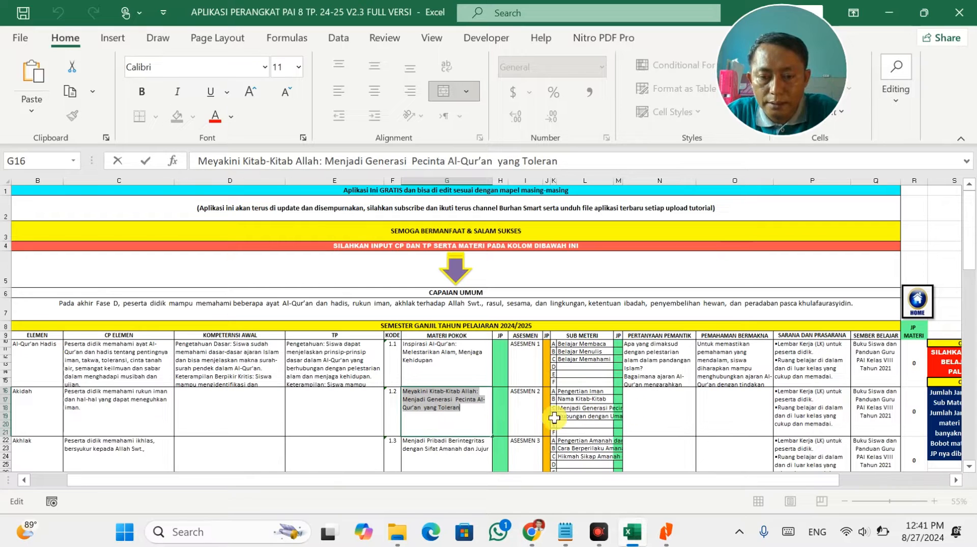
key("alt+Tab")
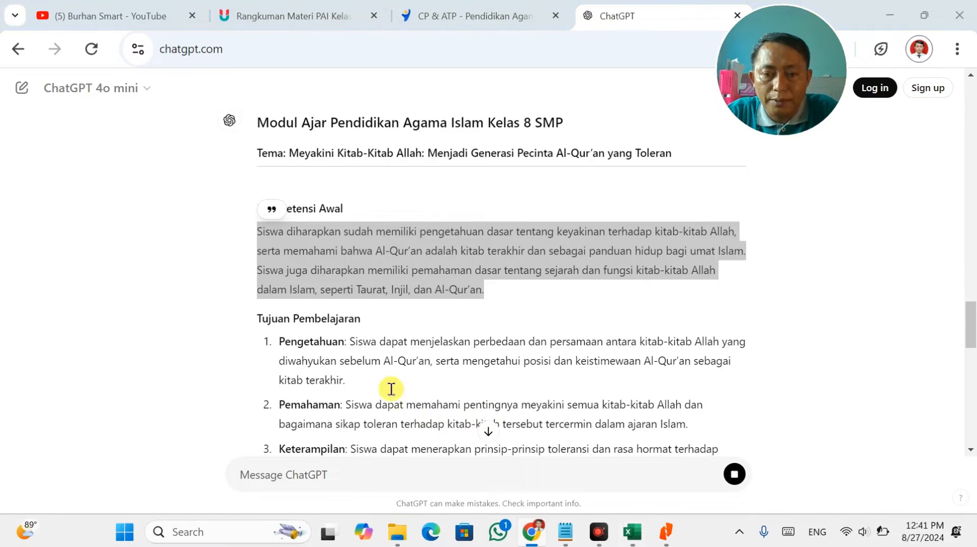
key("alt+Tab")
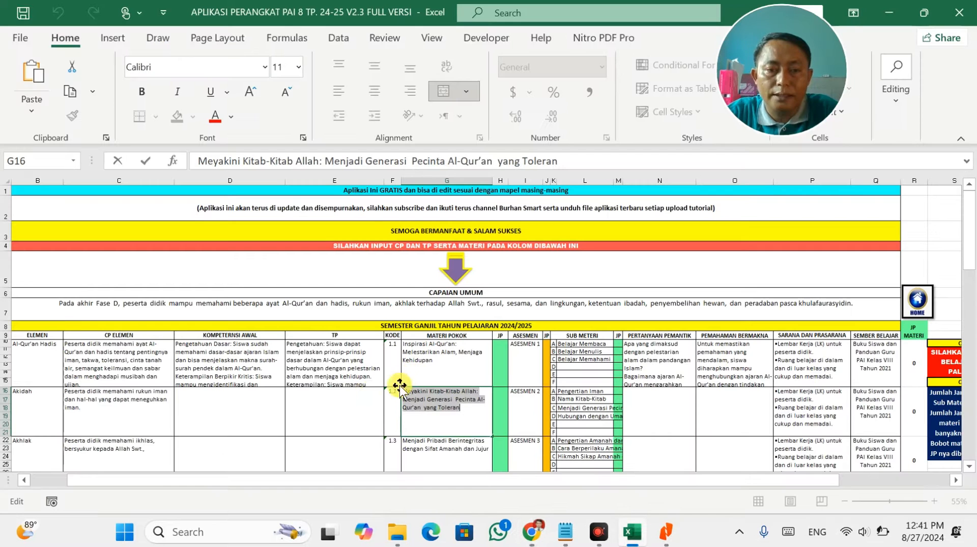
left_click(249, 402)
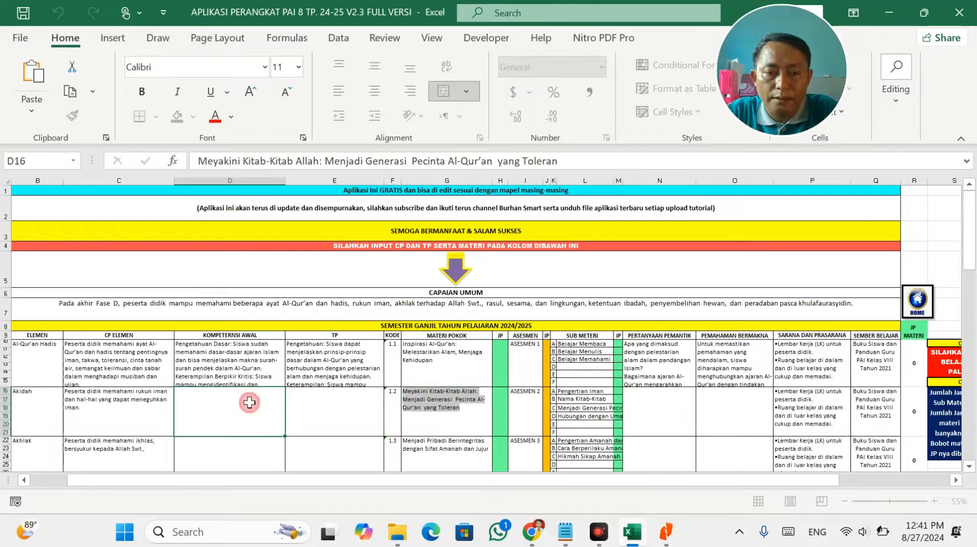
double_click(135, 407)
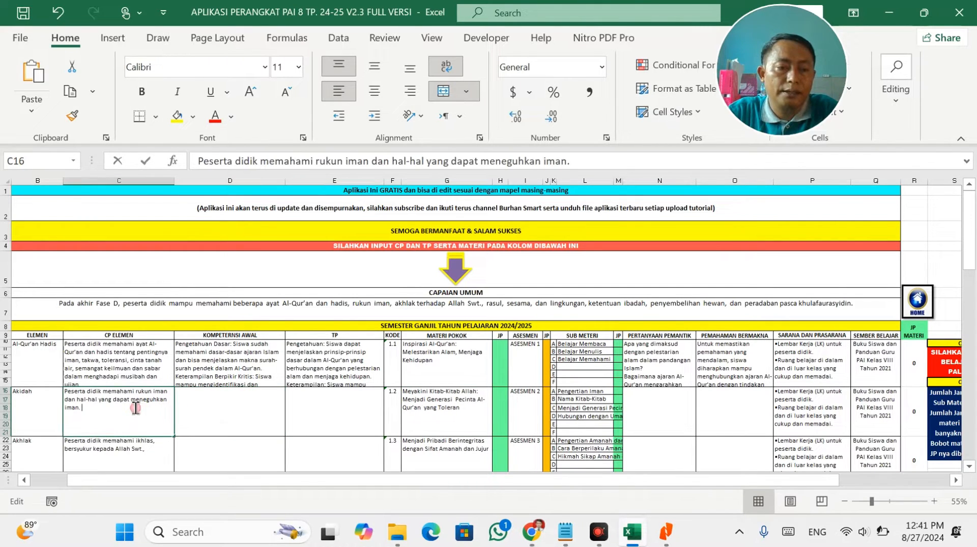
double_click(223, 408)
key("ctrl+v")
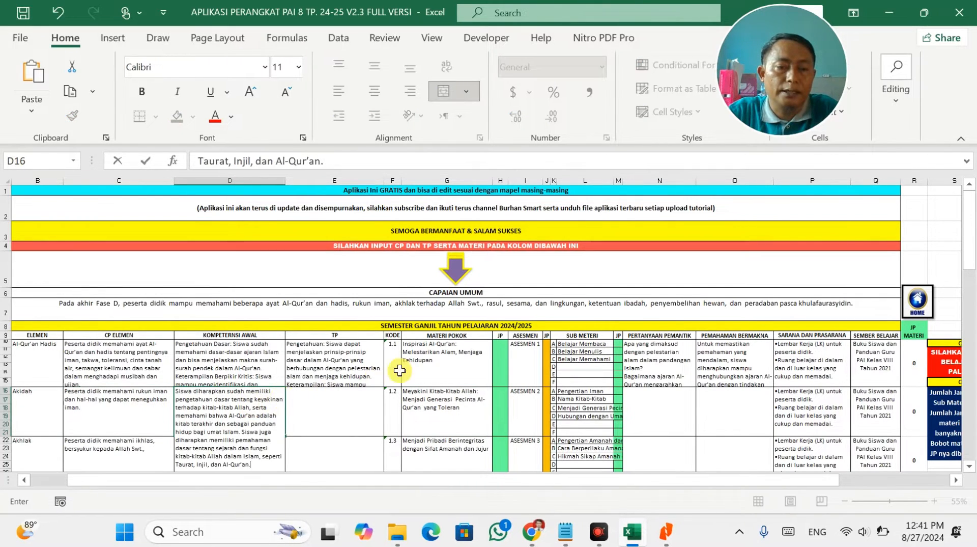
Copy the four Tujuan Pembelajaran items into cell E16.
key("alt+Tab")
left_click(283, 340)
left_click_drag(283, 340, 407, 469)
scroll(325, 264, "up", 2)
left_click_drag(279, 178, 733, 373)
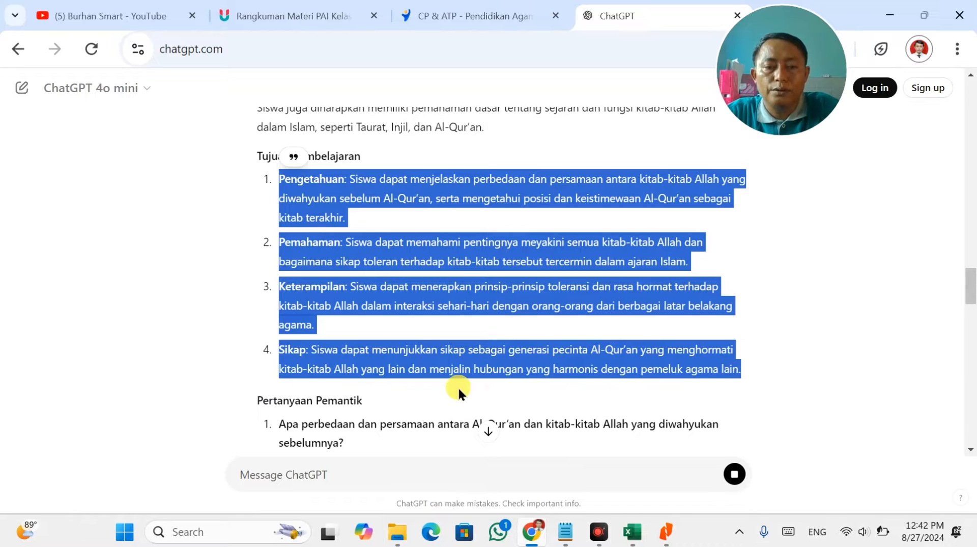
key("ctrl+c")
key("alt+Tab")
double_click(346, 410)
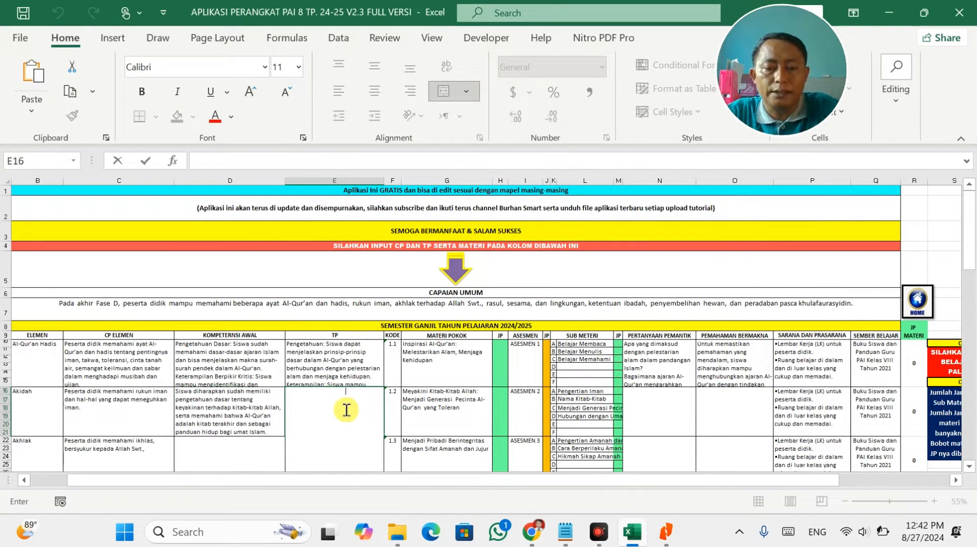
key("ctrl+v")
Copy the three Pertanyaan Pemantik questions into cell N16.
key("alt+Tab")
scroll(509, 396, "down", 4)
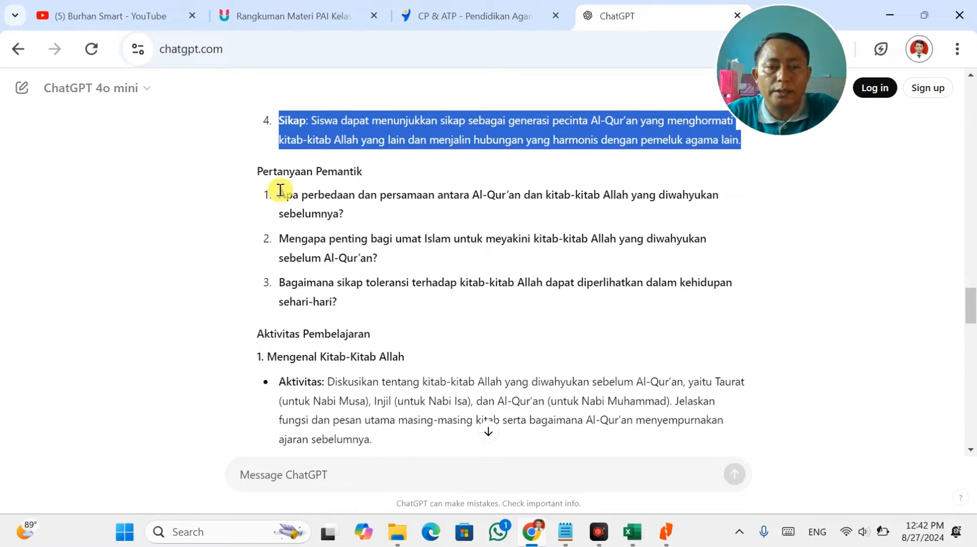
left_click_drag(280, 194, 368, 309)
key("ctrl+c")
key("alt+Tab")
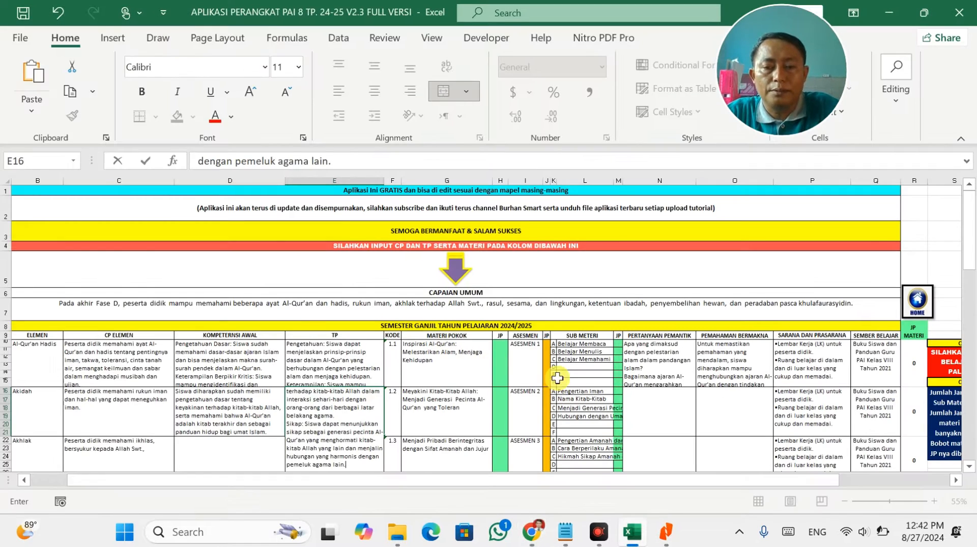
double_click(670, 414)
key("ctrl+v")
Copy the Pemahaman Bermakna paragraph into cell O16.
key("alt+Tab")
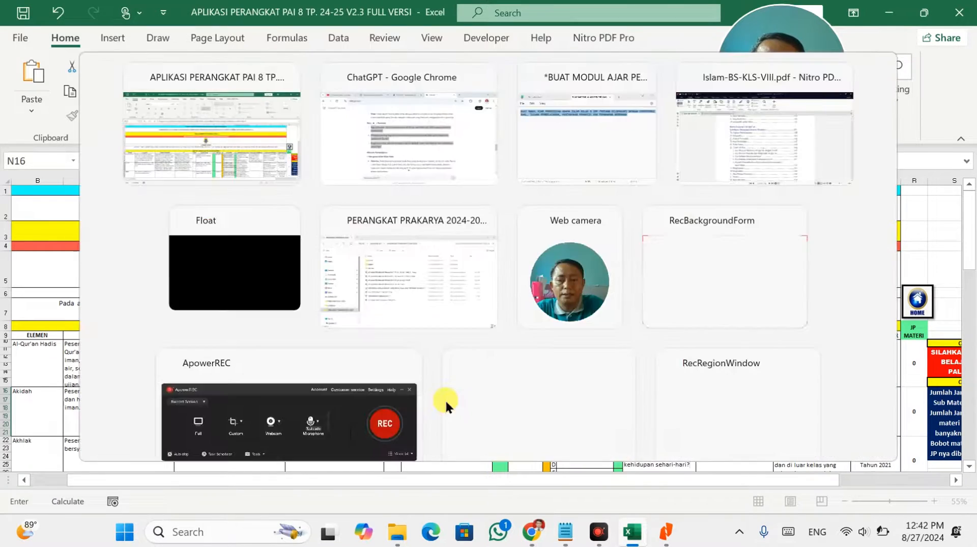
scroll(397, 351, "down", 2)
scroll(352, 302, "down", 12)
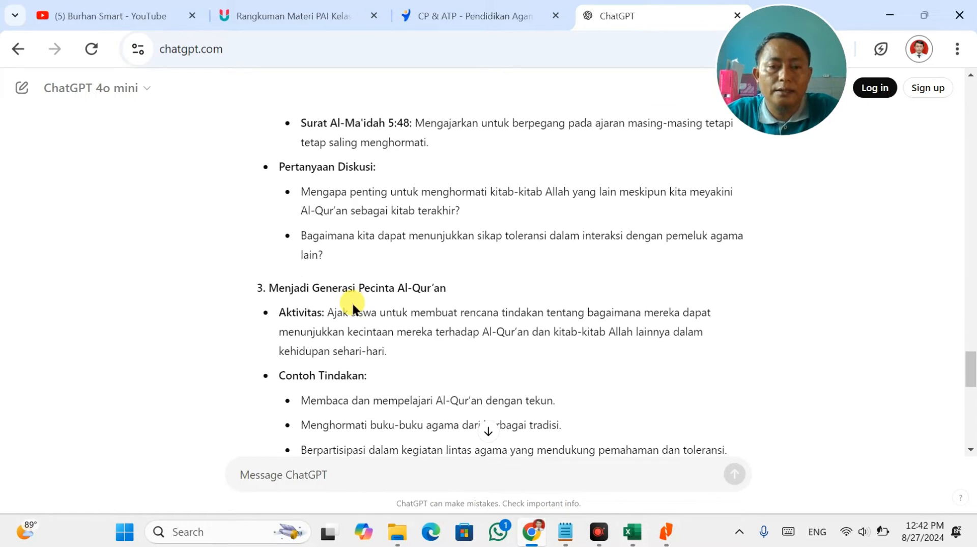
scroll(352, 304, "down", 3)
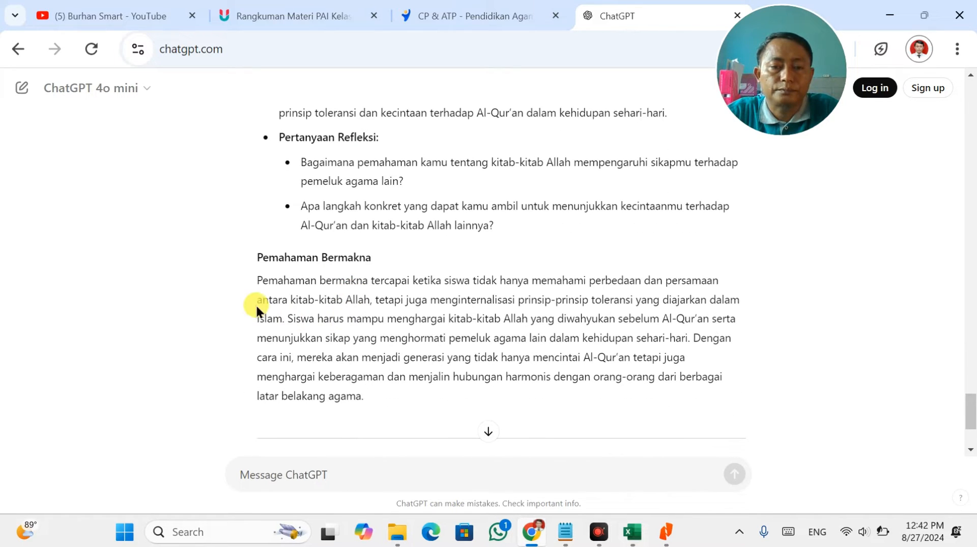
left_click_drag(253, 271, 367, 393)
key("ctrl+c")
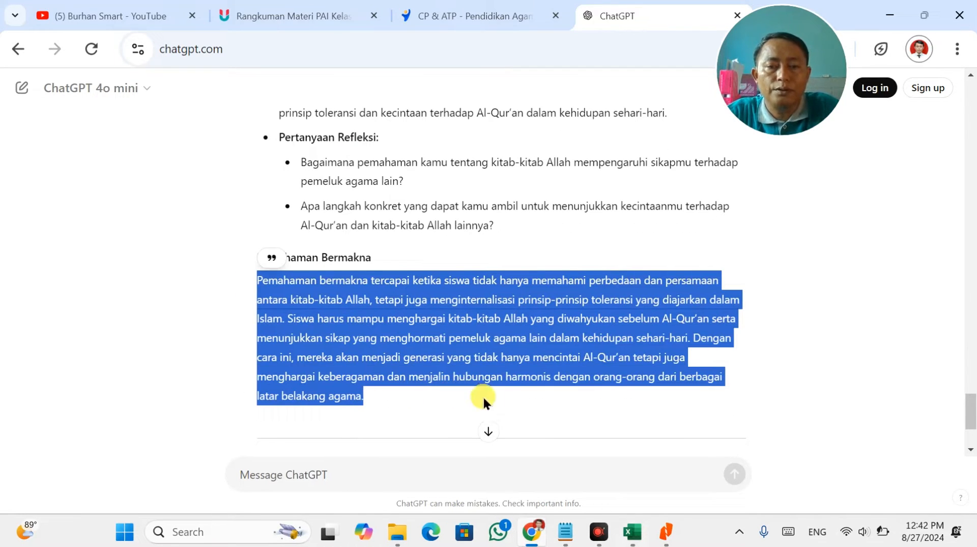
key("alt+Tab")
double_click(738, 411)
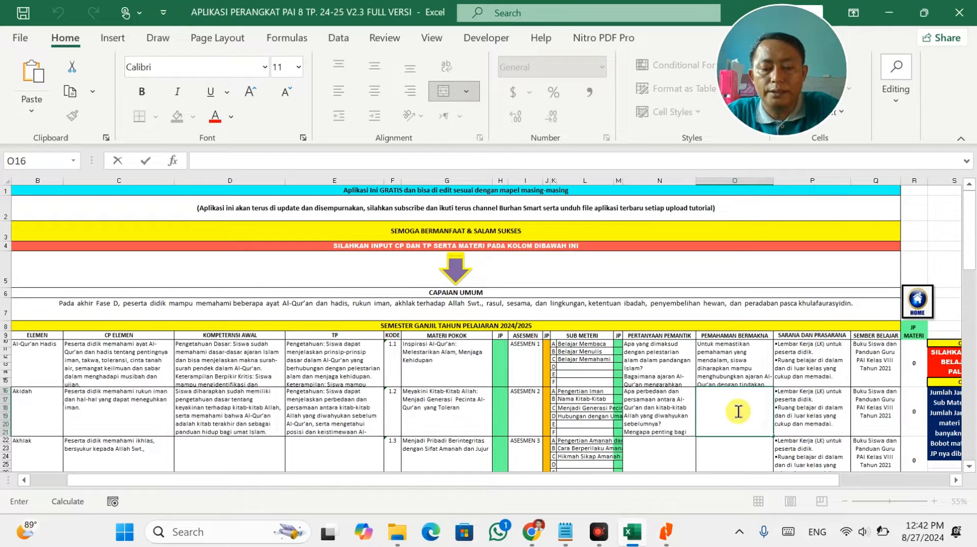
key("ctrl+v")
left_click(585, 366)
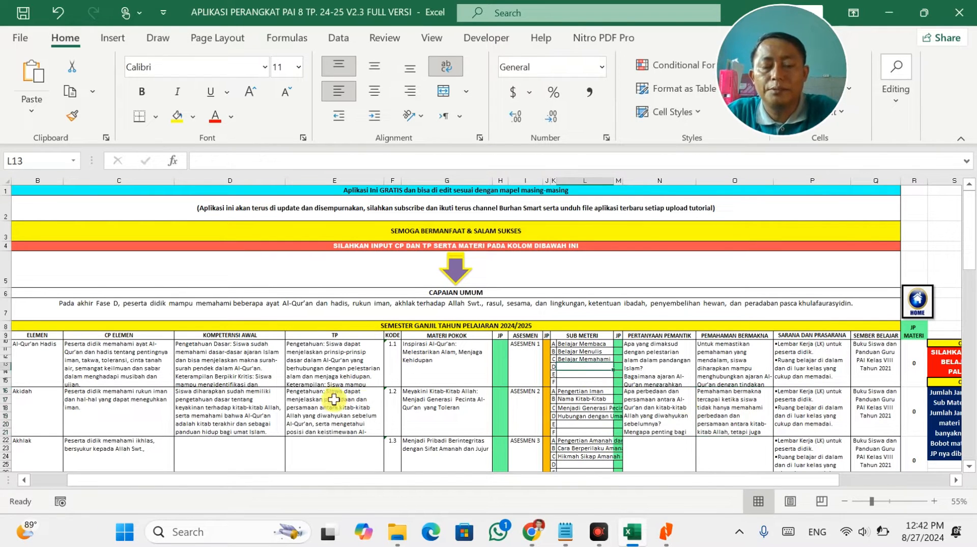
Scroll across to column S, enter 9 in cell S7, then reselect it to confirm the value.
left_click(851, 486)
left_click_drag(523, 484, 305, 481)
left_click_drag(206, 477, 196, 478)
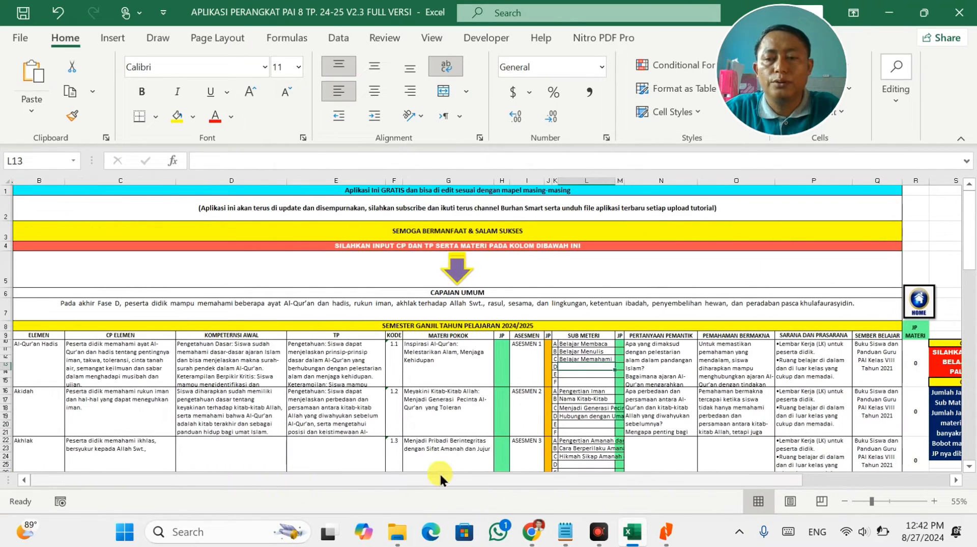
left_click_drag(771, 485, 828, 480)
left_click(913, 309)
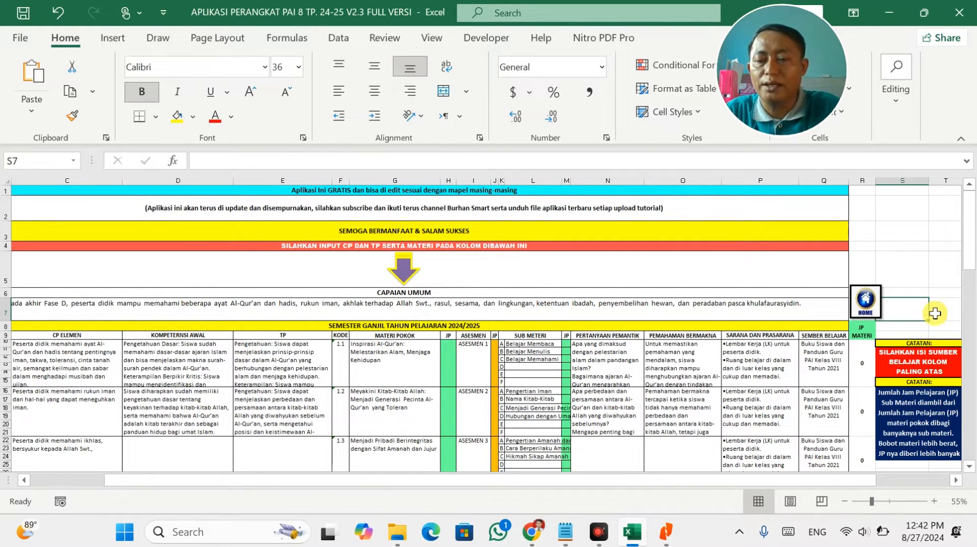
type("9")
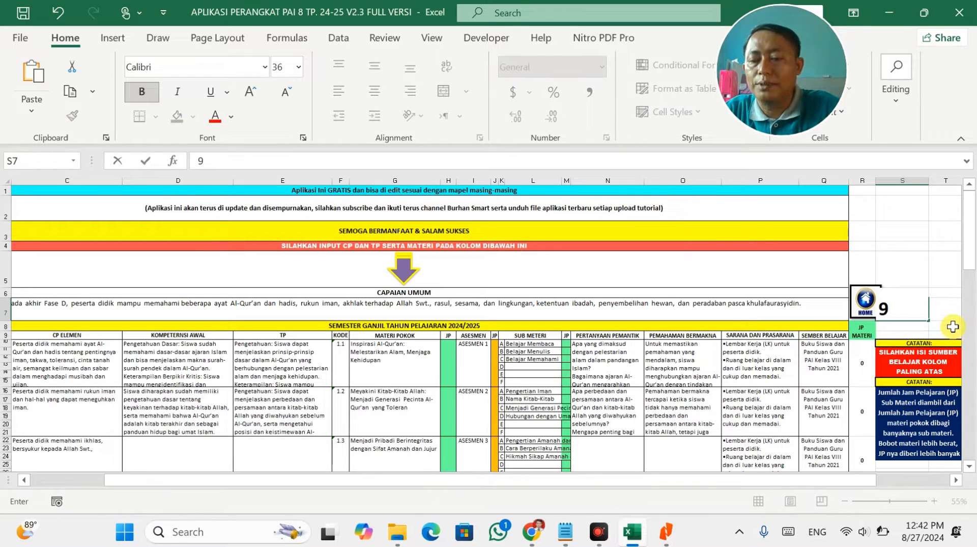
left_click(952, 327)
left_click(921, 305)
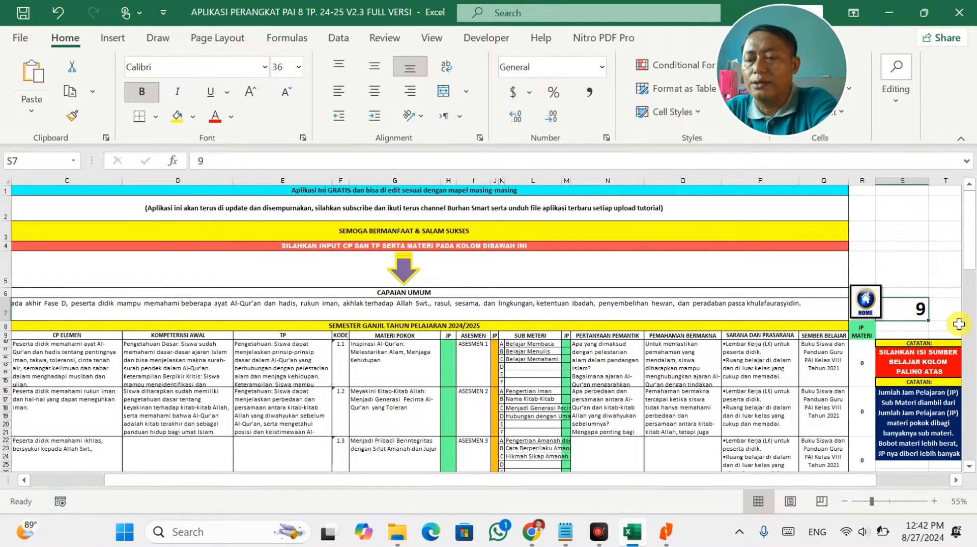
left_click(717, 351)
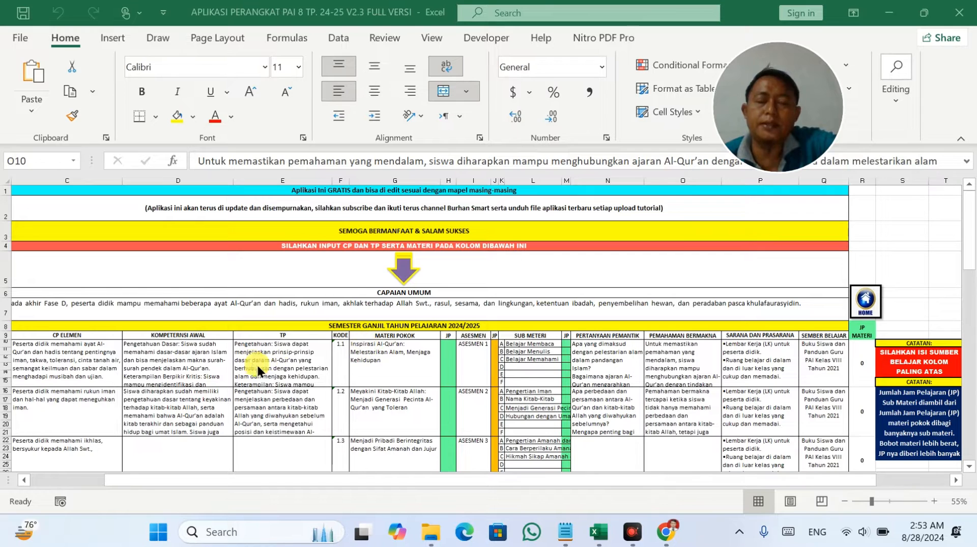
Review the filled semester rows, then bring up the KM-SMP78.png time-allocation chart in Chrome.
scroll(504, 321, "down", 1)
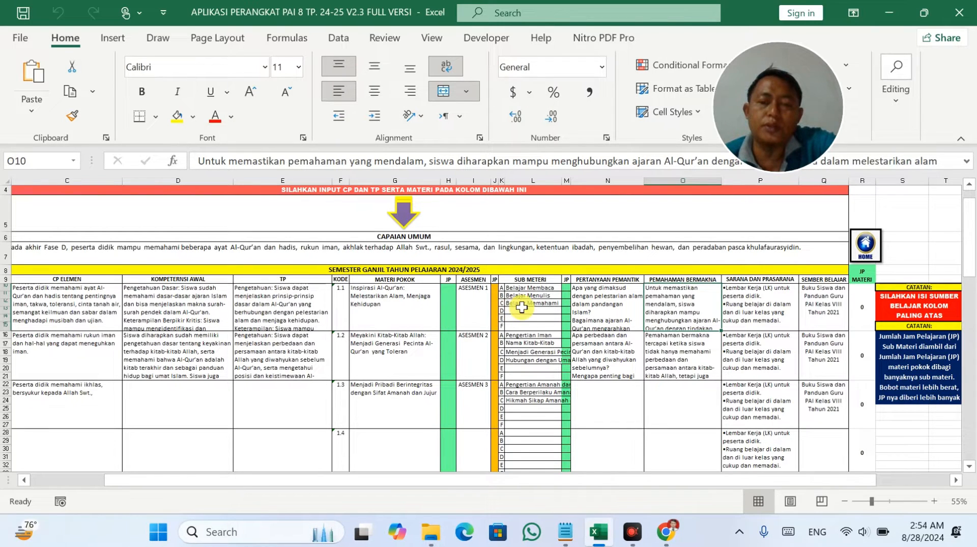
scroll(522, 379, "down", 1)
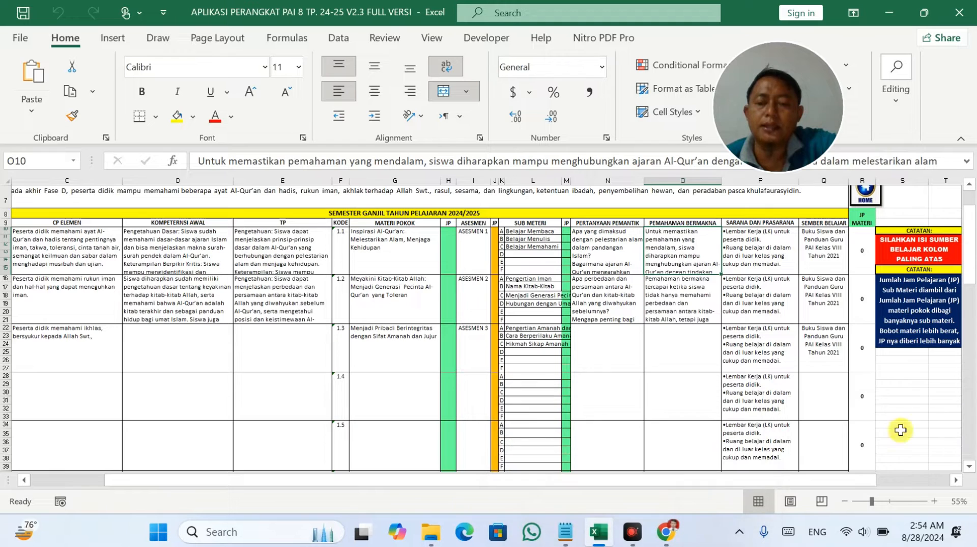
left_click(665, 531)
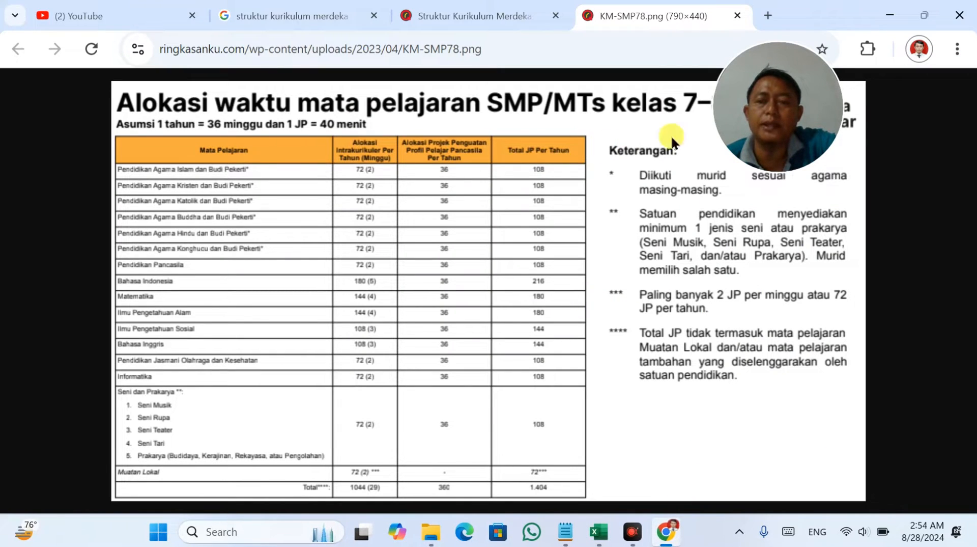
Read the Pendidikan Agama Islam hours in the class 7–8 allocation chart, then return to Excel.
left_click_drag(791, 117, 848, 106)
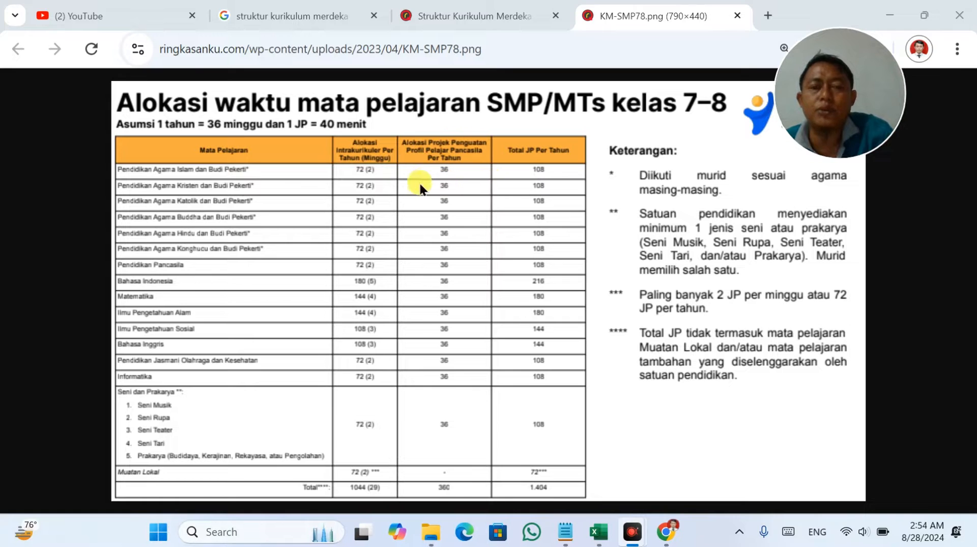
left_click(599, 531)
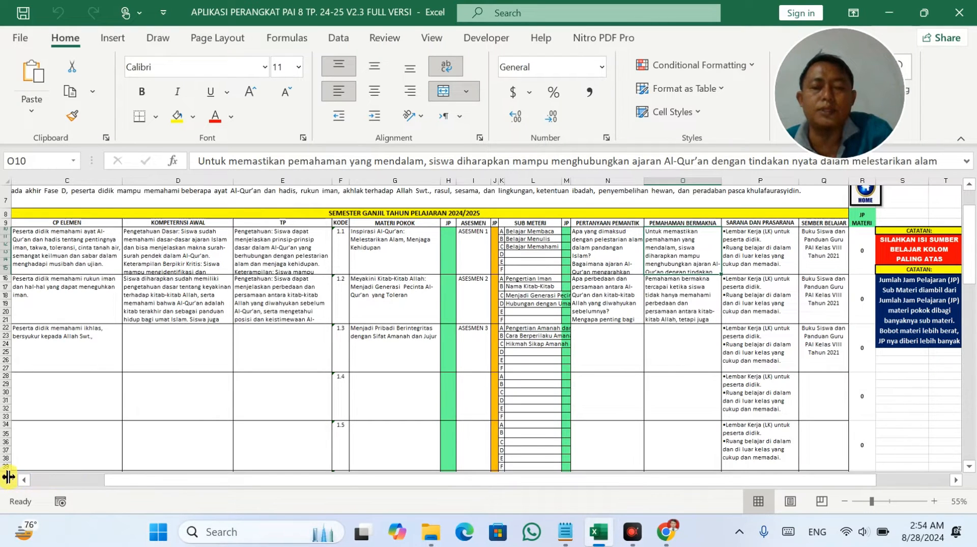
Open the Rencana Pekan Efektif sheet and check the ANBK entry and the E29 effective-weeks formula.
left_click(865, 194)
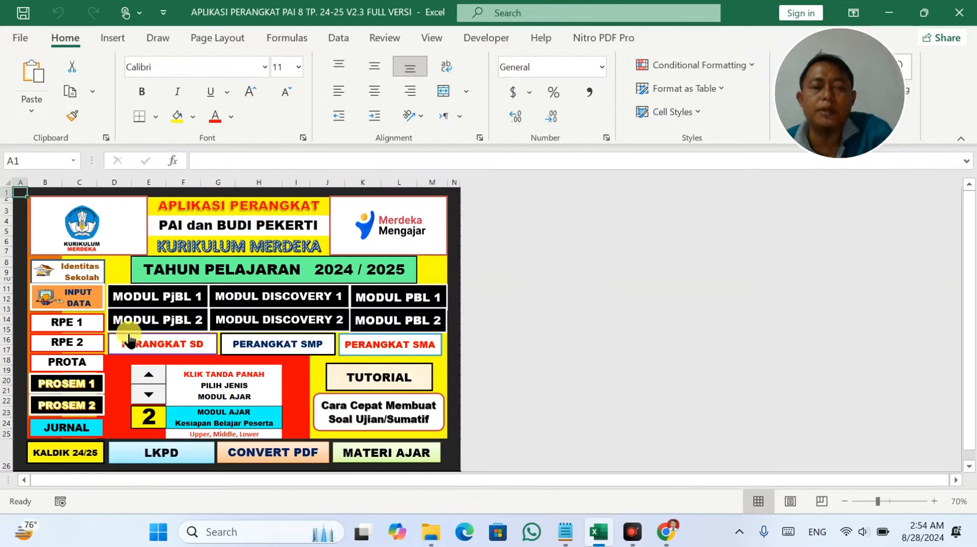
left_click(76, 322)
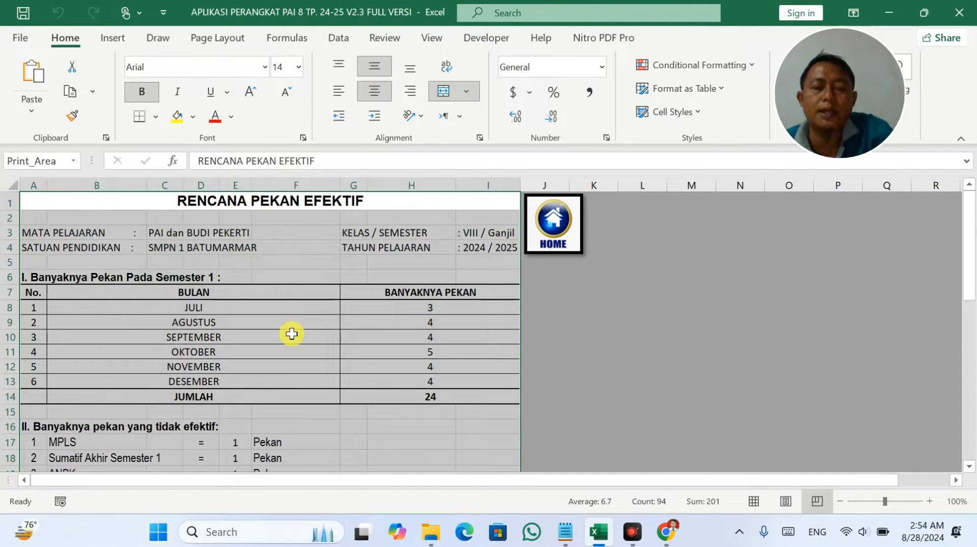
scroll(289, 330, "down", 4)
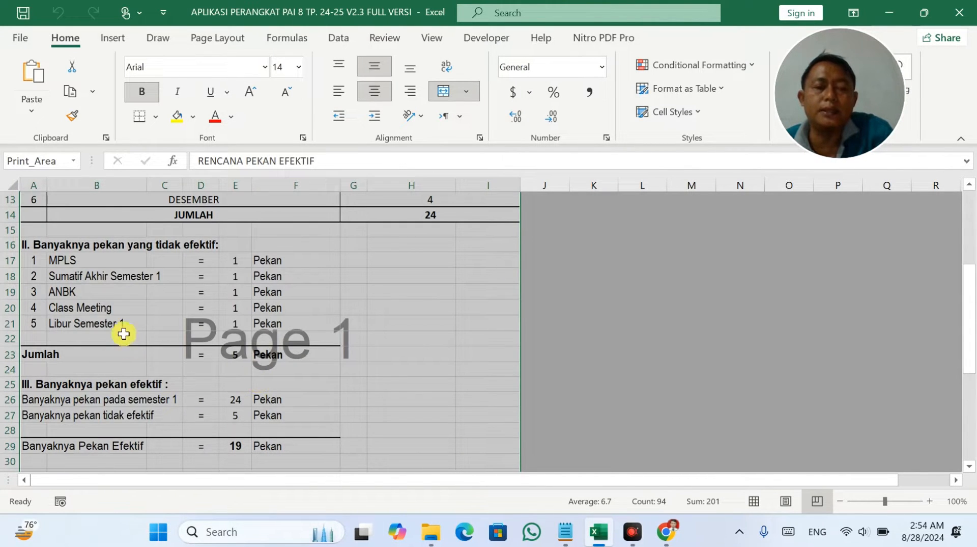
left_click(62, 291)
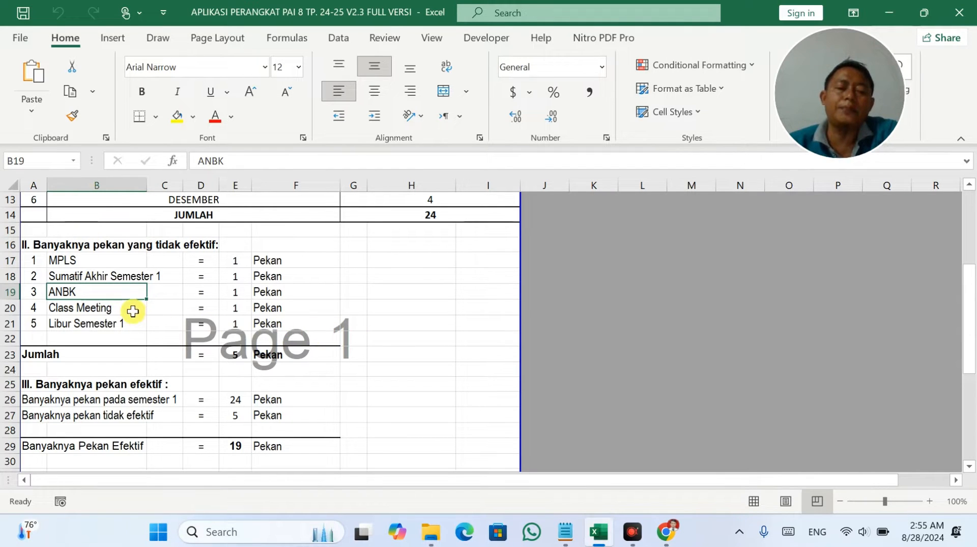
left_click(234, 446)
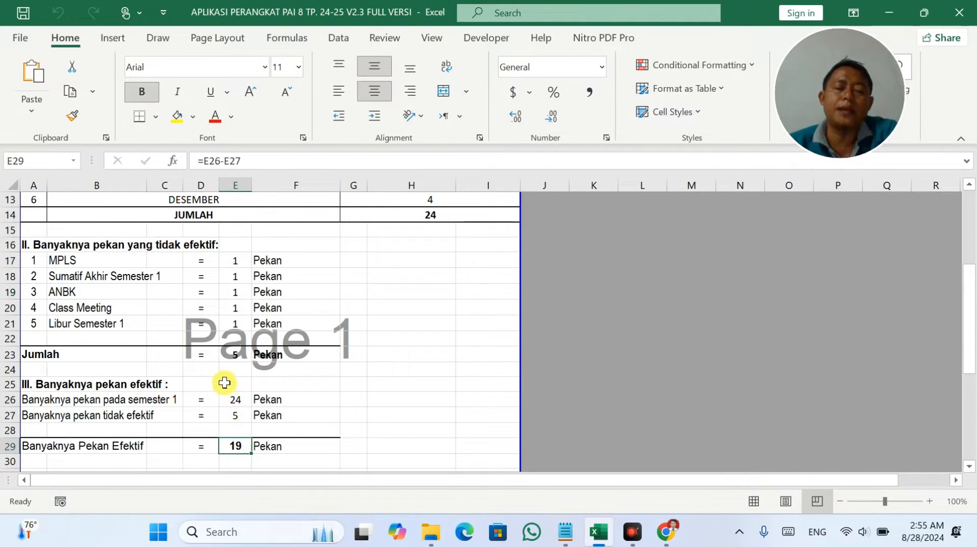
Recheck the ANBK entry, the effective-weeks formula and non-effective activities such as MPLS.
scroll(225, 376, "up", 2)
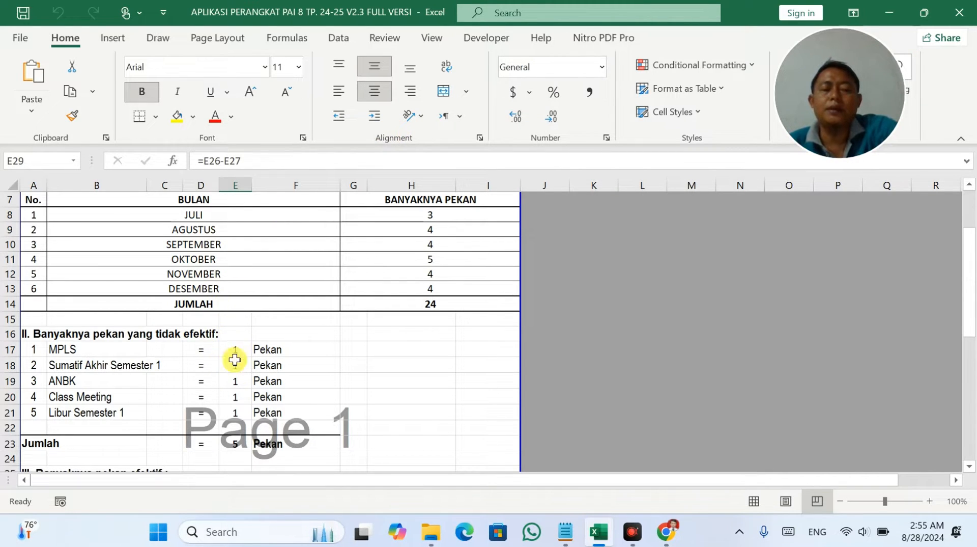
scroll(258, 434, "down", 2)
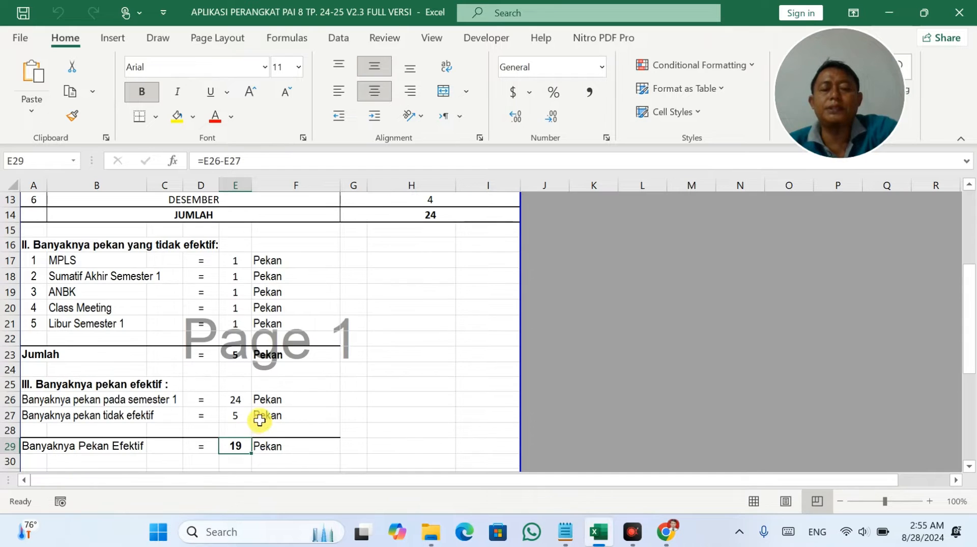
left_click(94, 288)
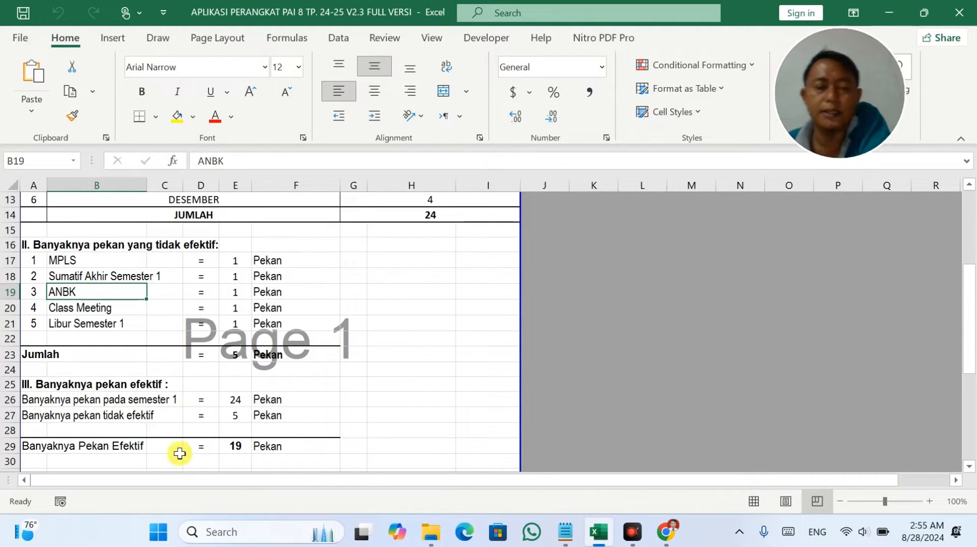
left_click(236, 444)
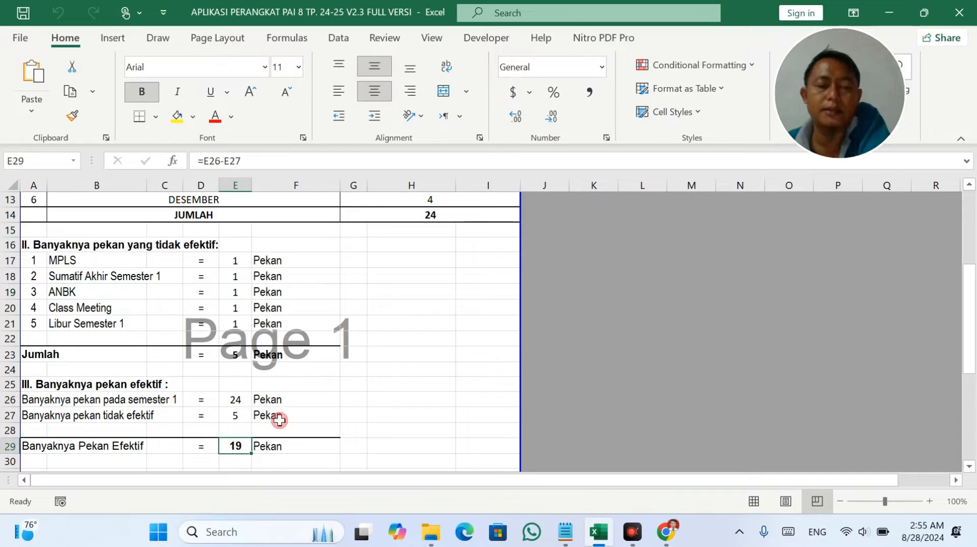
left_click_drag(54, 247, 84, 326)
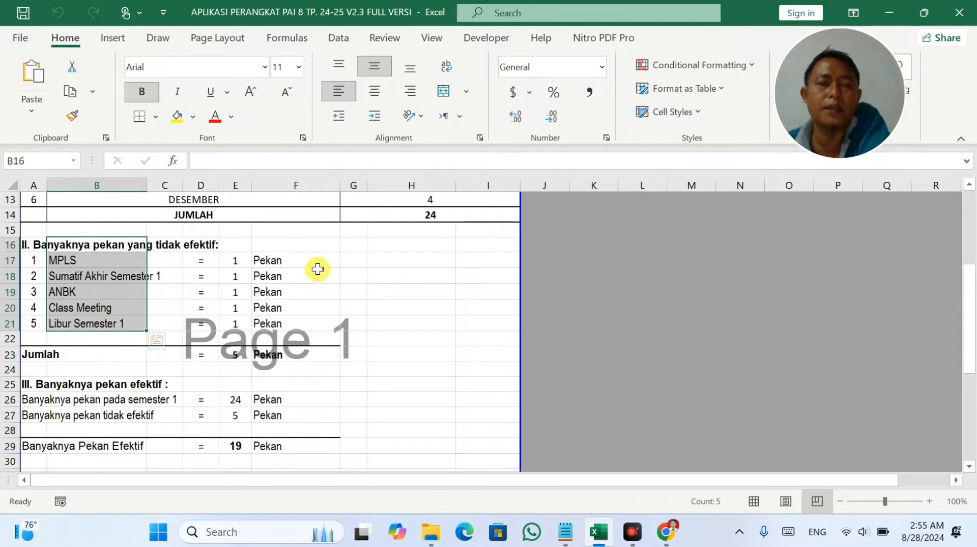
left_click(164, 263)
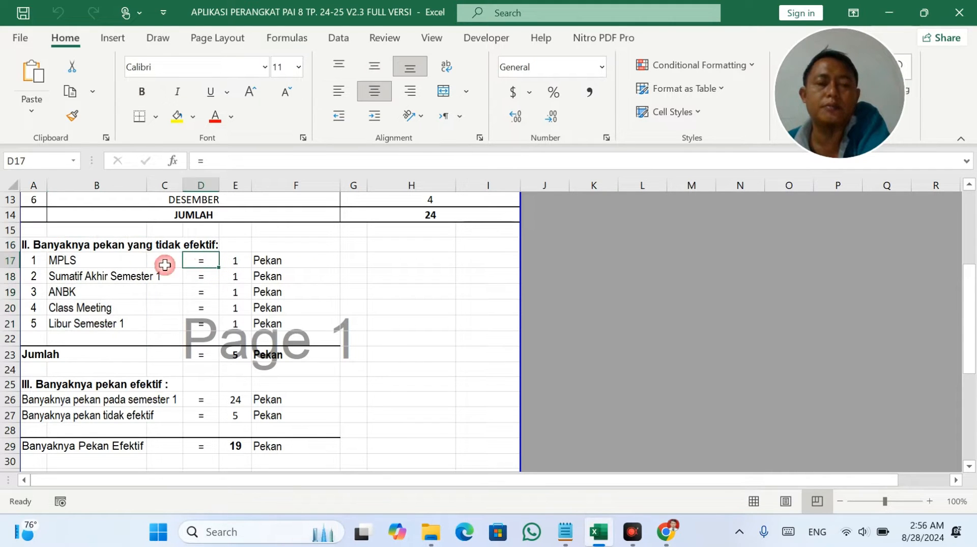
left_click(102, 258)
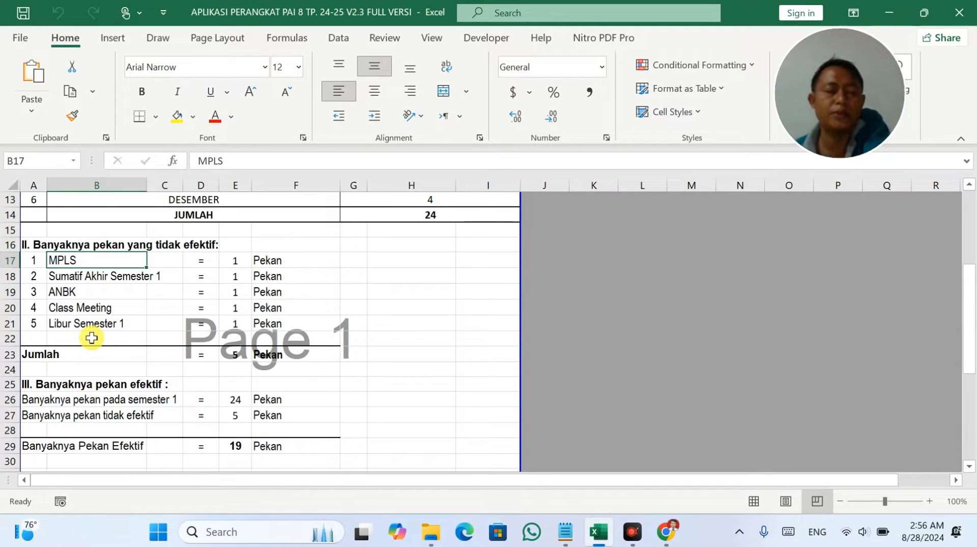
Verify the section IV weekly and effective hours (38 JP), then return to the main menu.
scroll(153, 435, "down", 2)
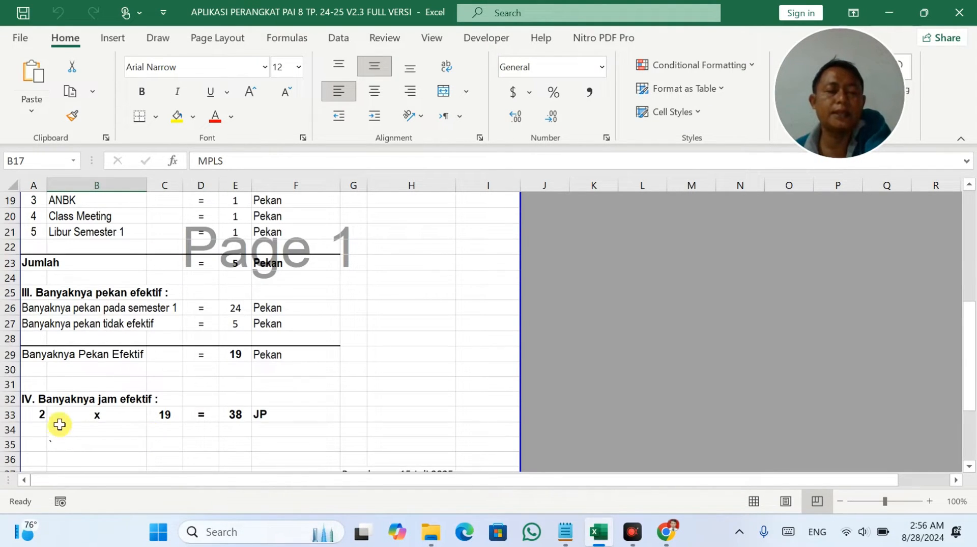
left_click(43, 419)
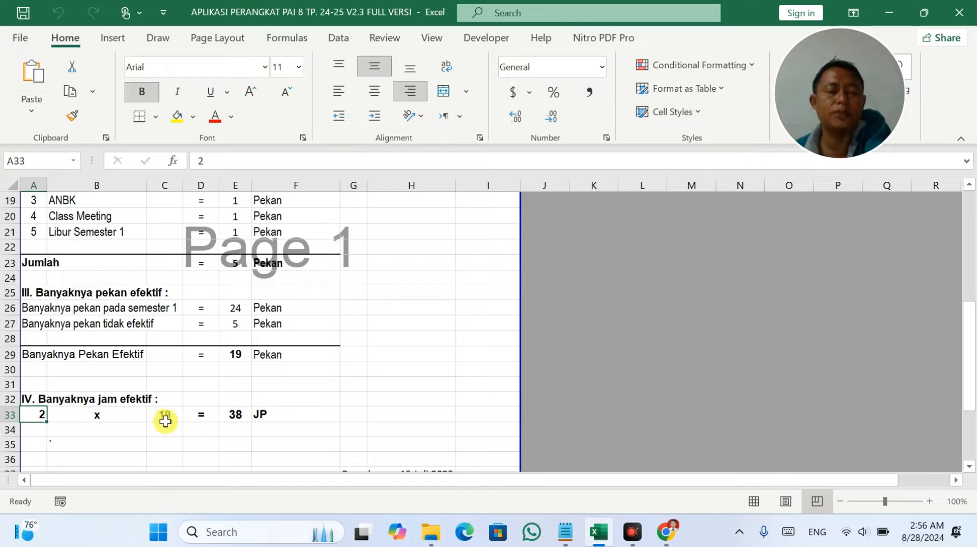
left_click(235, 414)
scroll(231, 414, "up", 6)
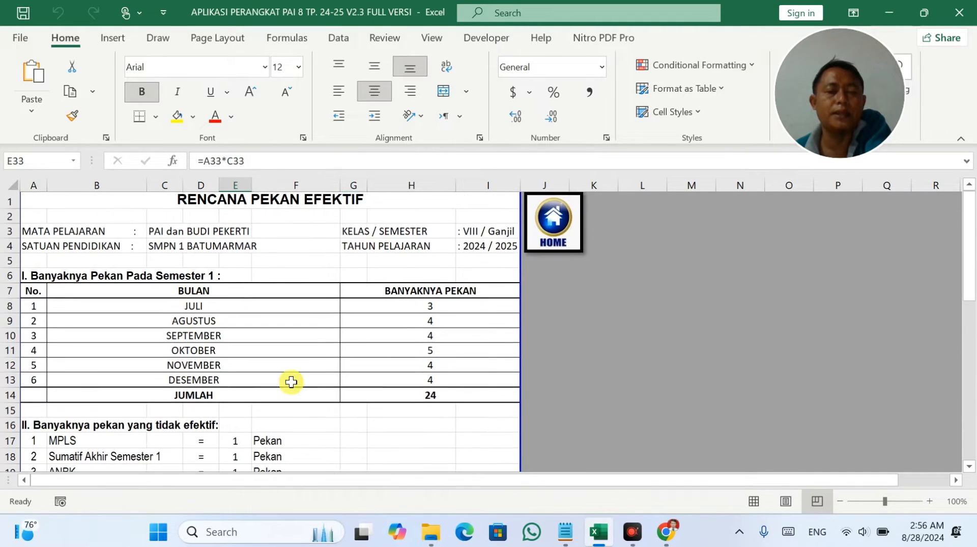
left_click(538, 237)
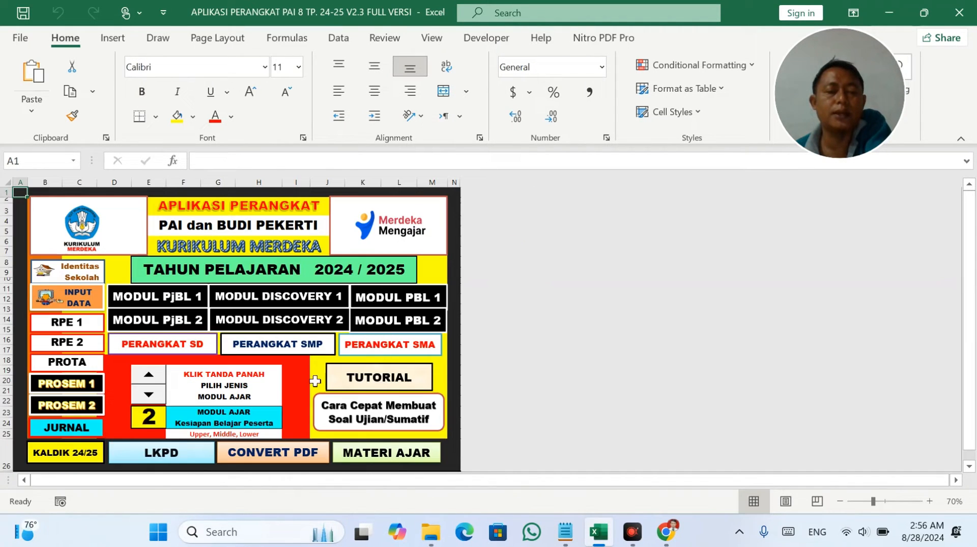
left_click(65, 347)
scroll(163, 405, "down", 4)
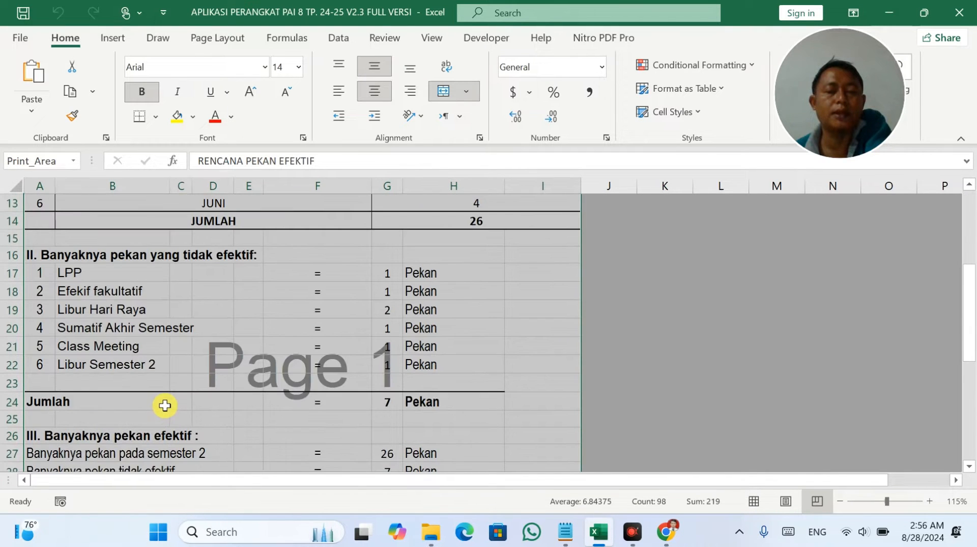
scroll(164, 405, "down", 2)
left_click(387, 401)
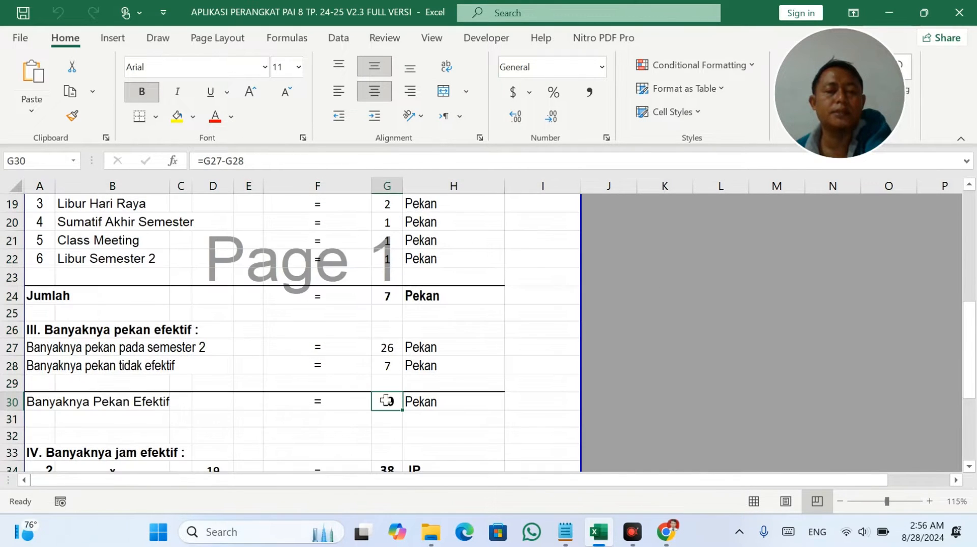
scroll(120, 425, "down", 1)
left_click(51, 417)
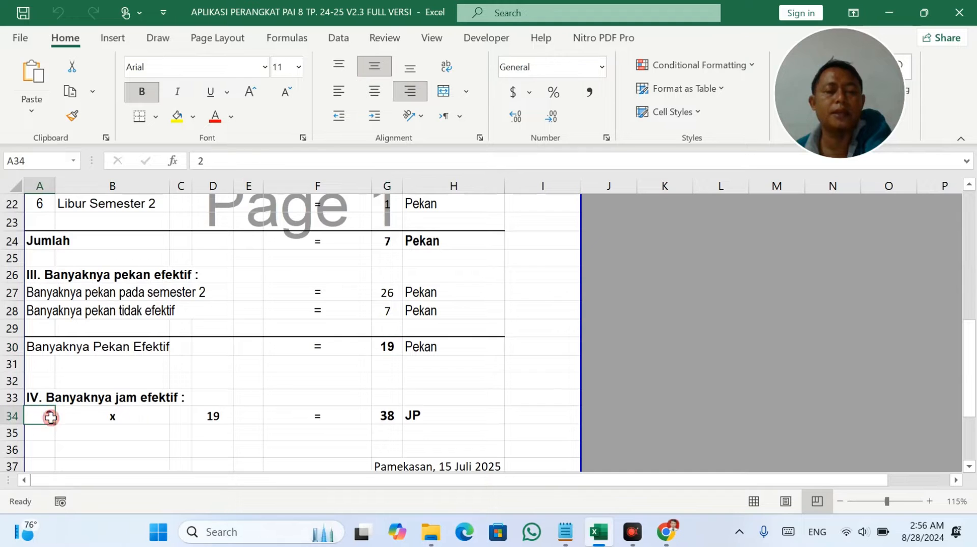
left_click(221, 416)
left_click(384, 416)
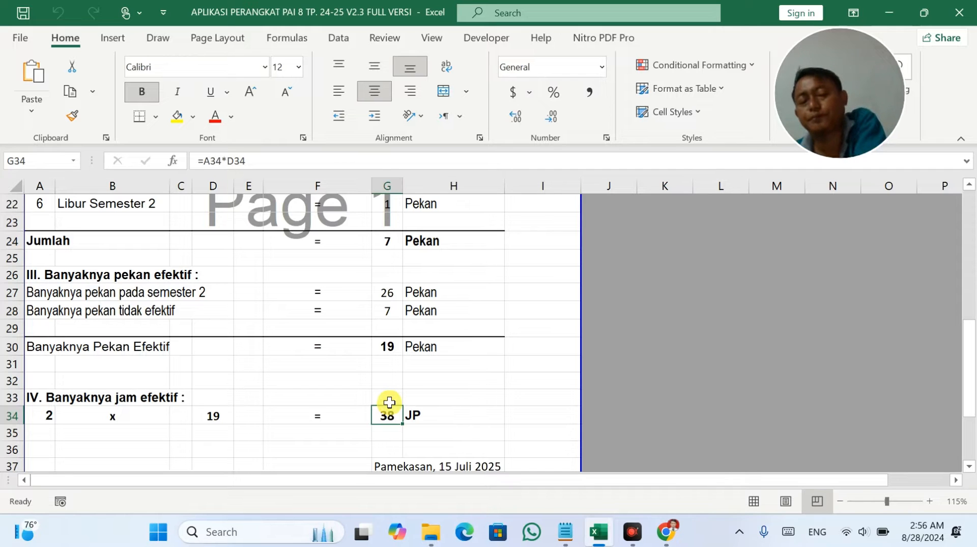
scroll(389, 402, "down", 2)
scroll(389, 402, "up", 8)
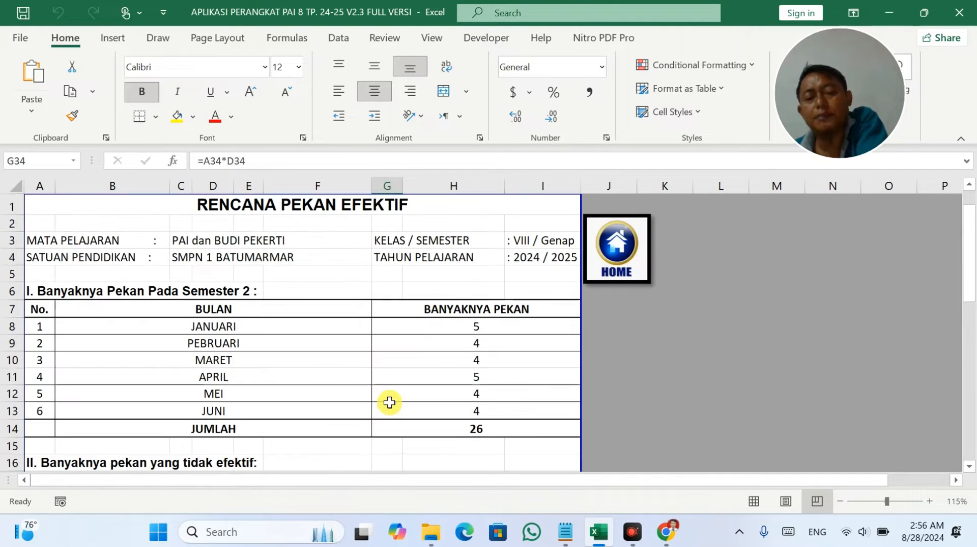
left_click(643, 257)
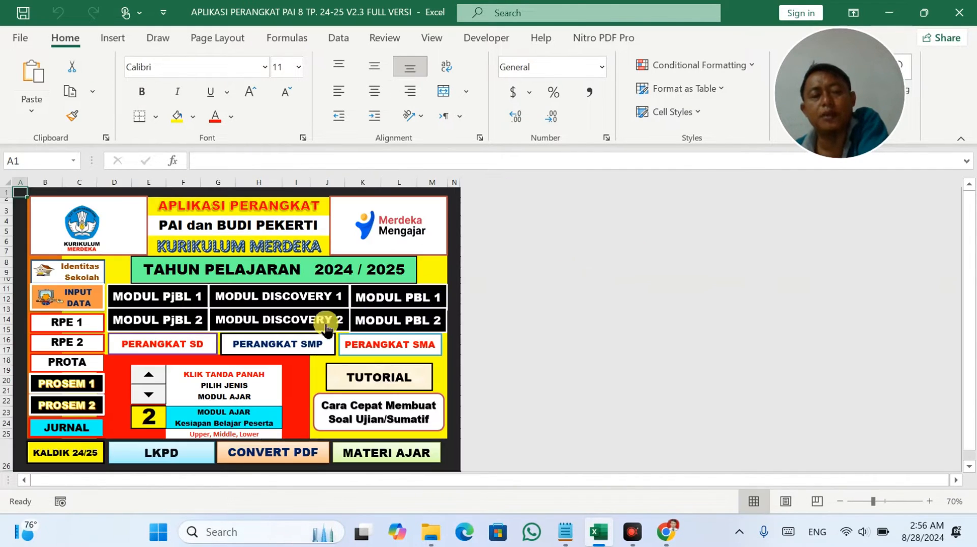
Open the CP/TP input sheet and inspect the semester-total and Asesmen hours formulas.
left_click(84, 296)
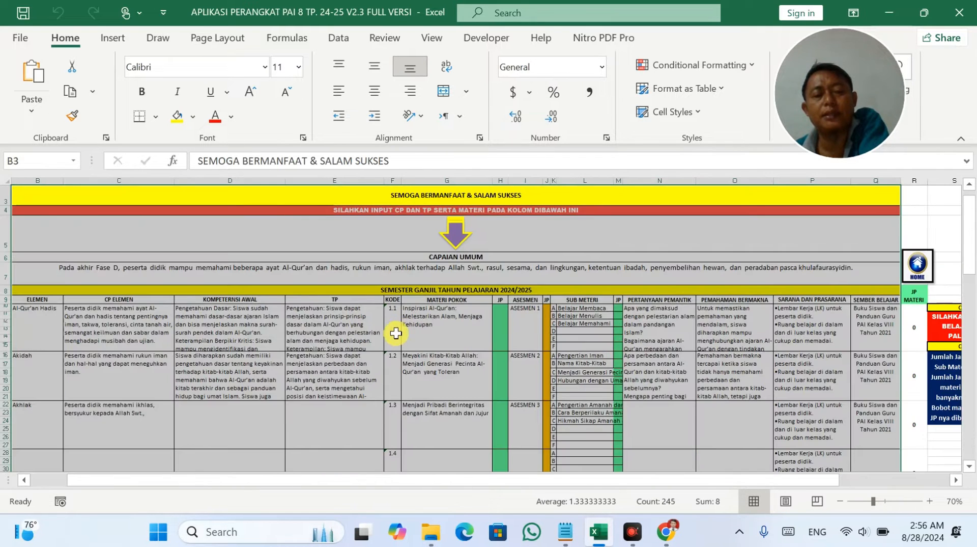
scroll(396, 333, "down", 12)
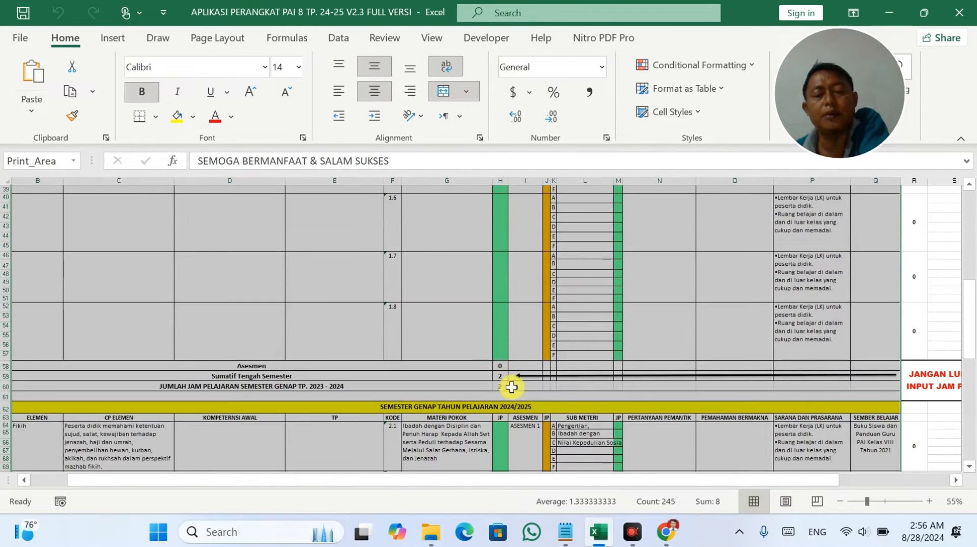
left_click(511, 387)
left_click(502, 385)
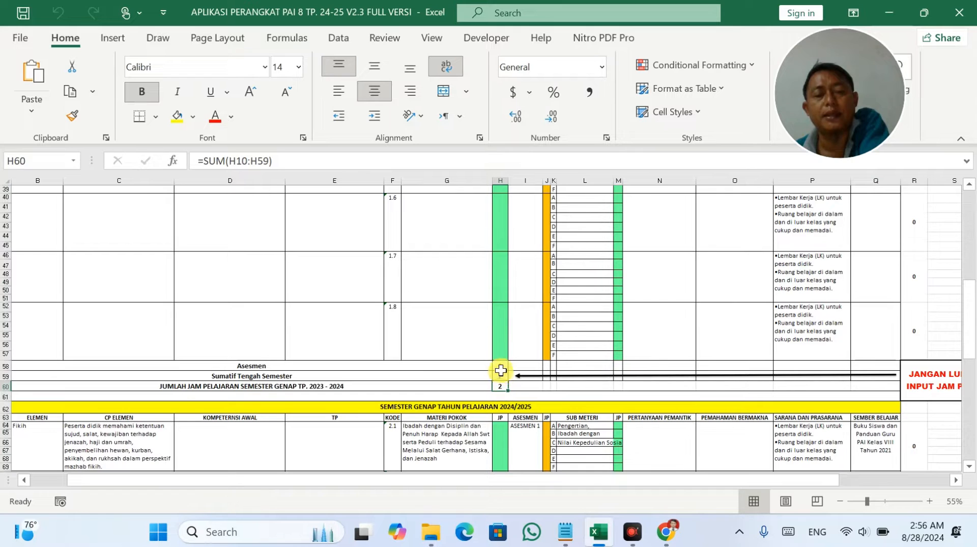
left_click(501, 366)
scroll(551, 355, "up", 11)
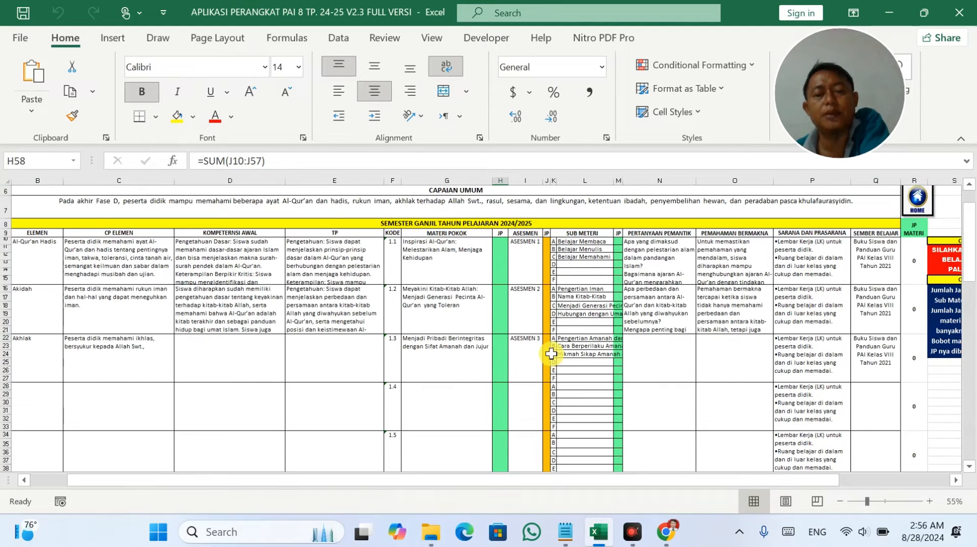
Enter 2 JP in J10, J16 and J22 and confirm the semester total reads 8.
left_click(546, 252)
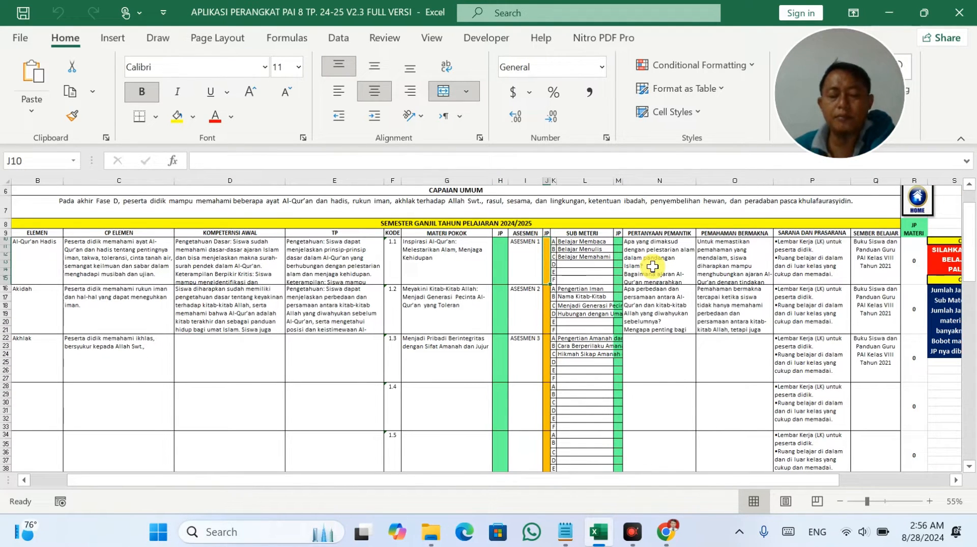
type("2")
key("Return")
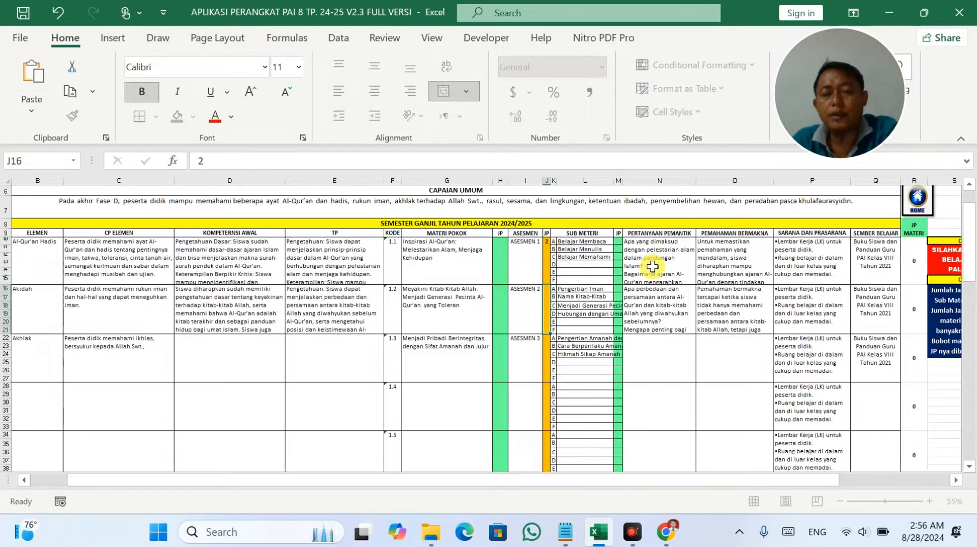
type("2")
key("Return")
type("2")
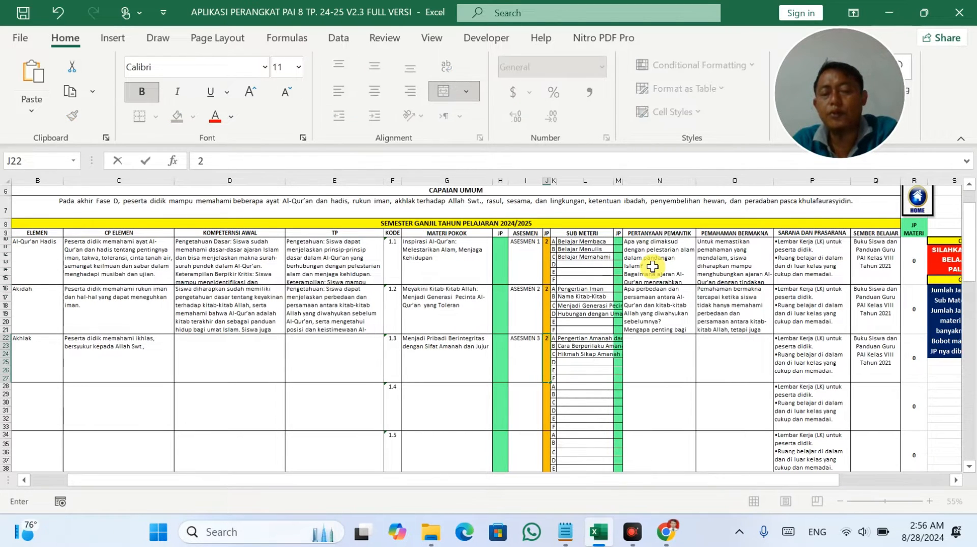
key("Return")
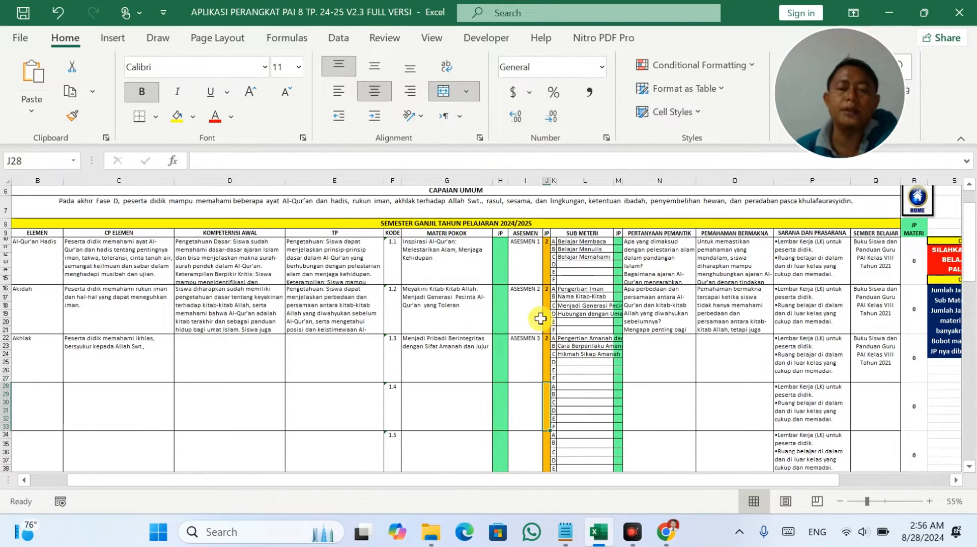
scroll(535, 317, "down", 11)
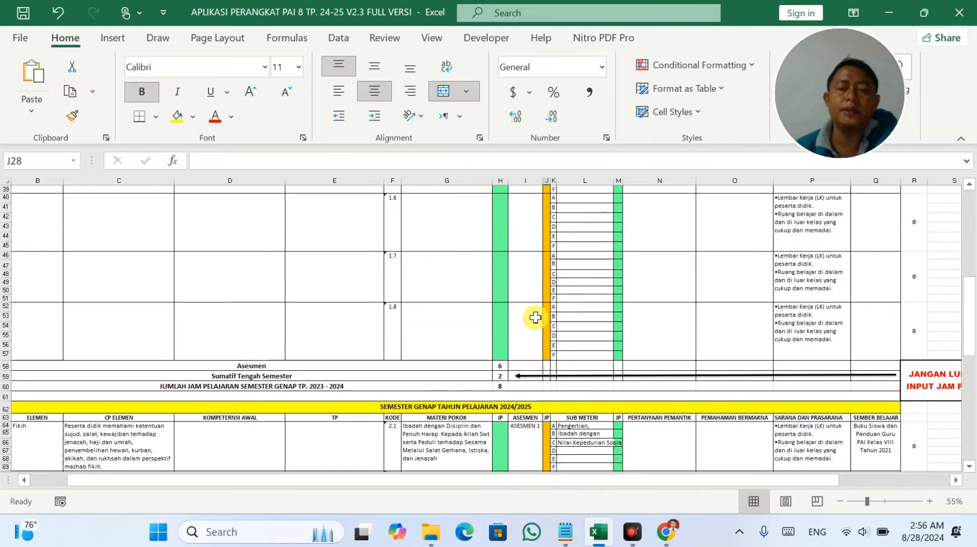
left_click(501, 385)
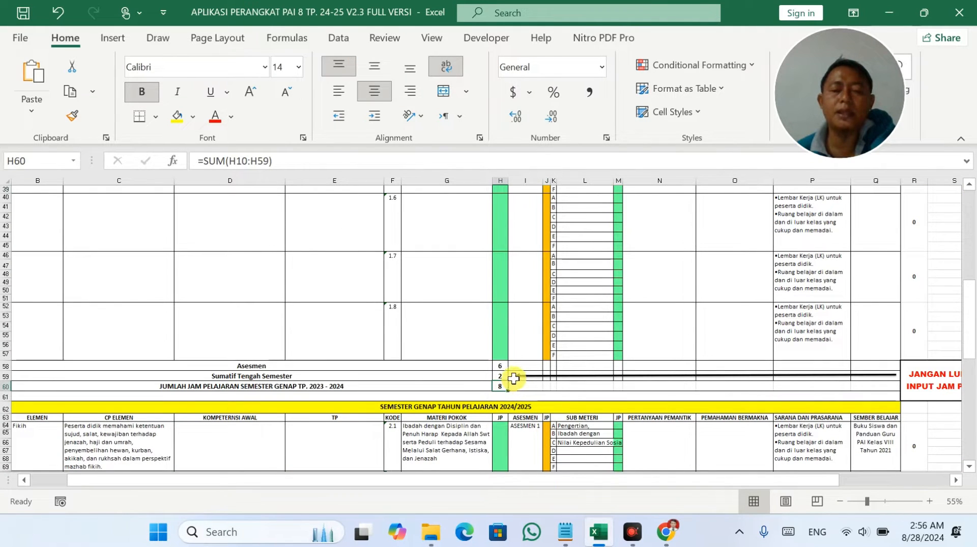
scroll(508, 374, "up", 6)
scroll(509, 374, "up", 7)
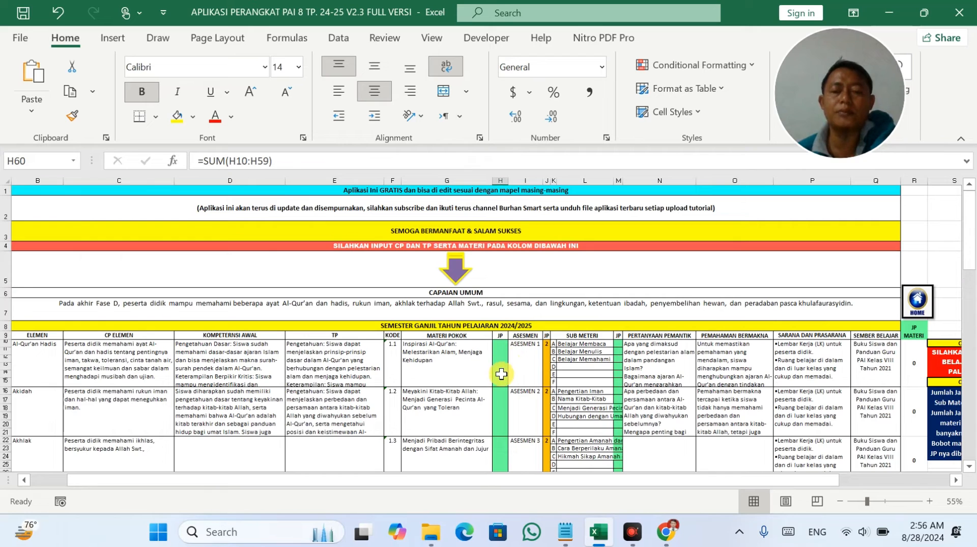
Review the main material entries and the Asesmen, mid-semester summative and semester hour totals.
left_click(503, 364)
left_click(456, 355)
left_click_drag(455, 355, 453, 453)
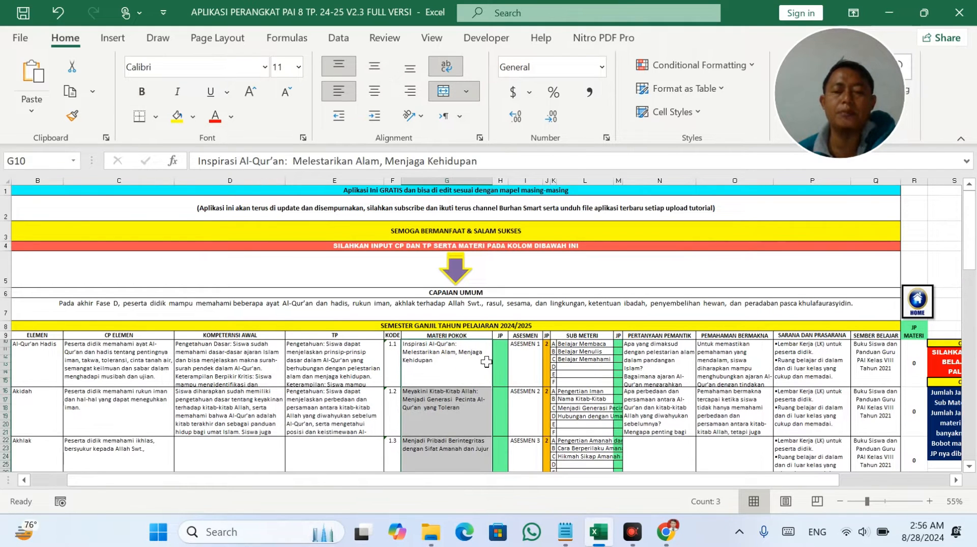
scroll(501, 372, "down", 3)
scroll(505, 395, "down", 11)
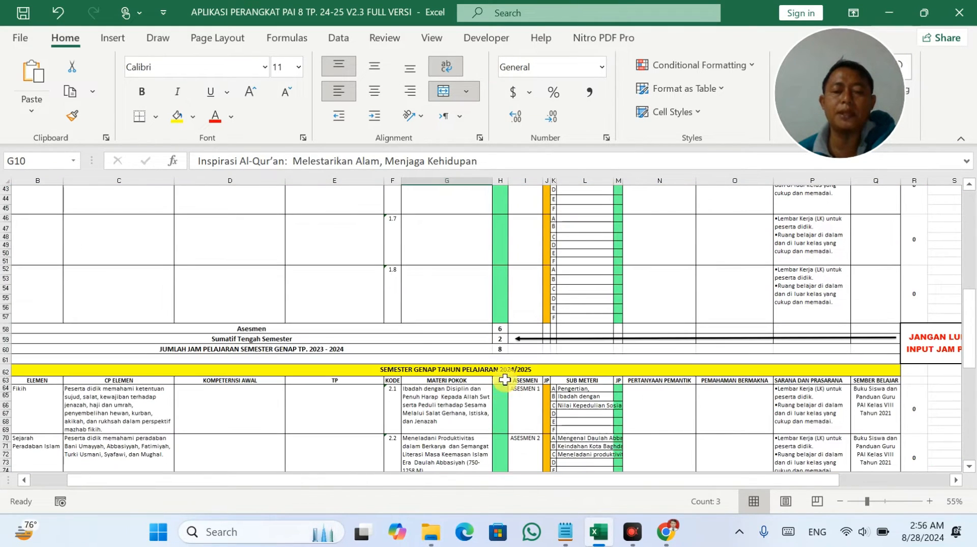
left_click(503, 328)
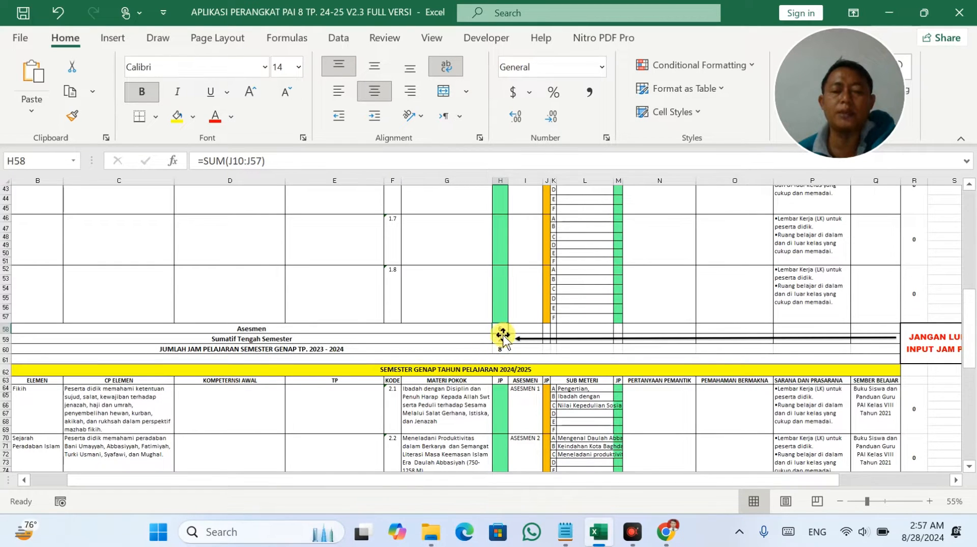
left_click(501, 338)
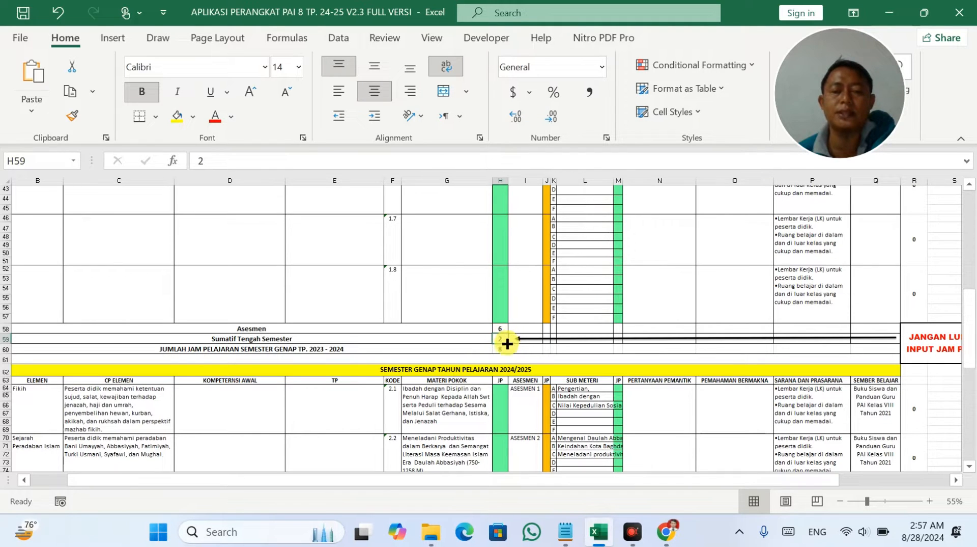
left_click(502, 348)
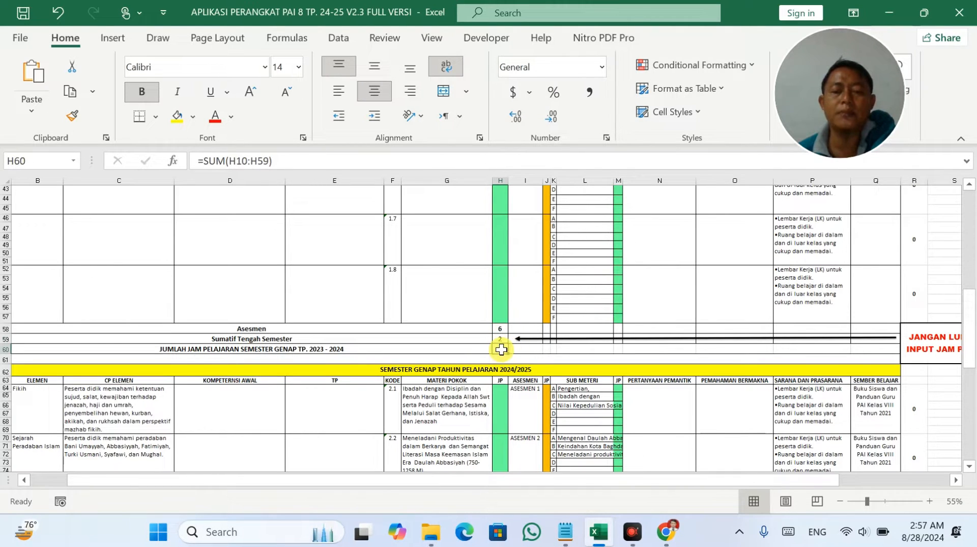
scroll(501, 349, "up", 13)
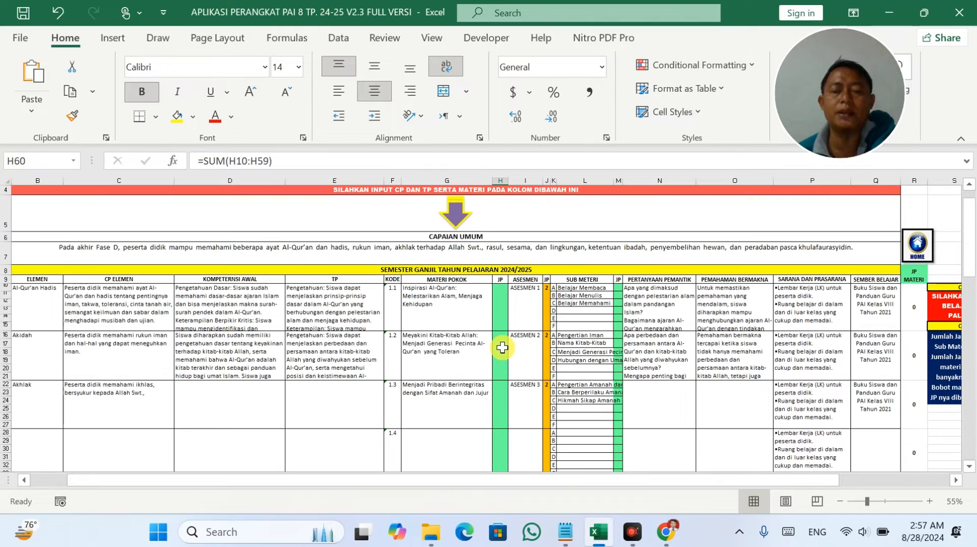
Enter 10 JP for each of the first three odd-semester topics in H10, H16 and H22.
left_click(504, 316)
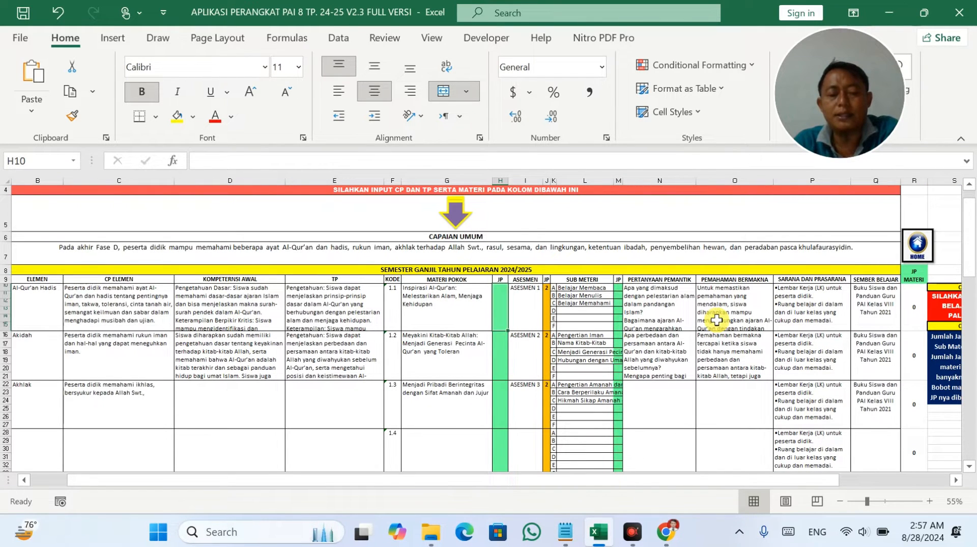
type("10")
key("Return")
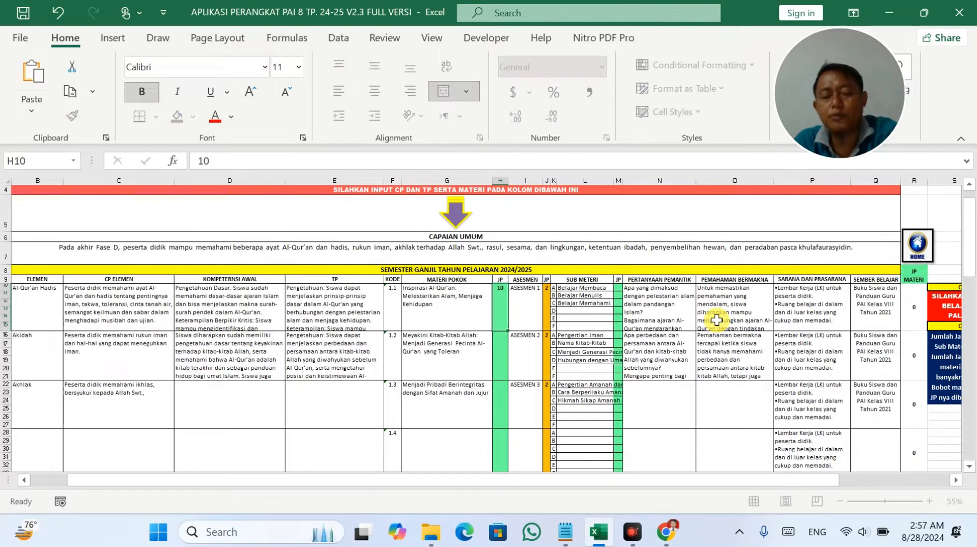
type("10")
key("Return")
type("10")
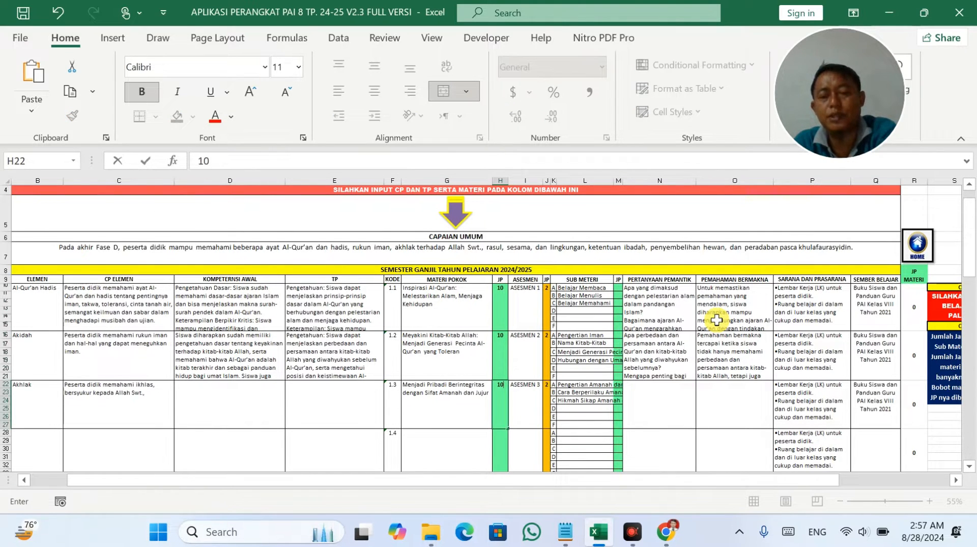
key("Return")
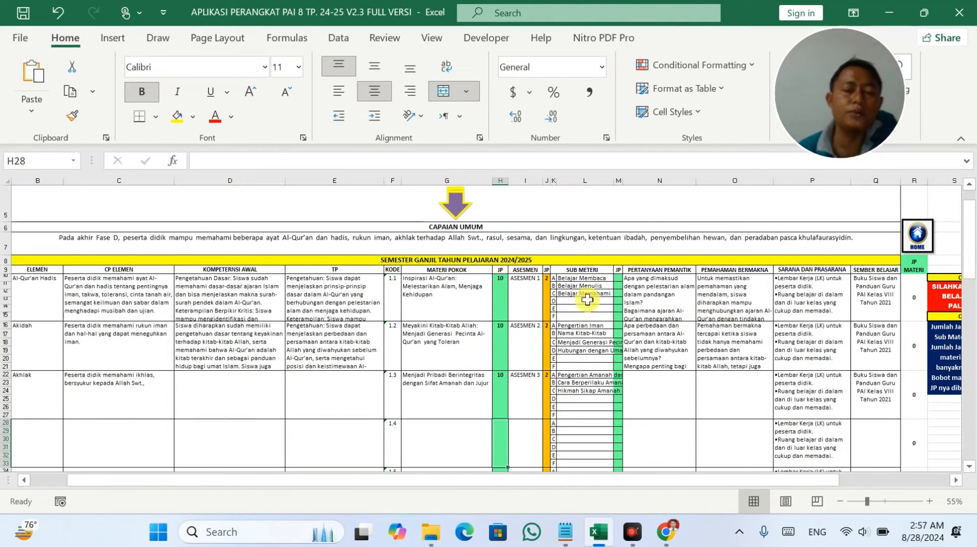
Enter 10, 110 and 10 JP for even-semester topics 2.1, 2.2 and 2.3.
scroll(464, 306, "down", 12)
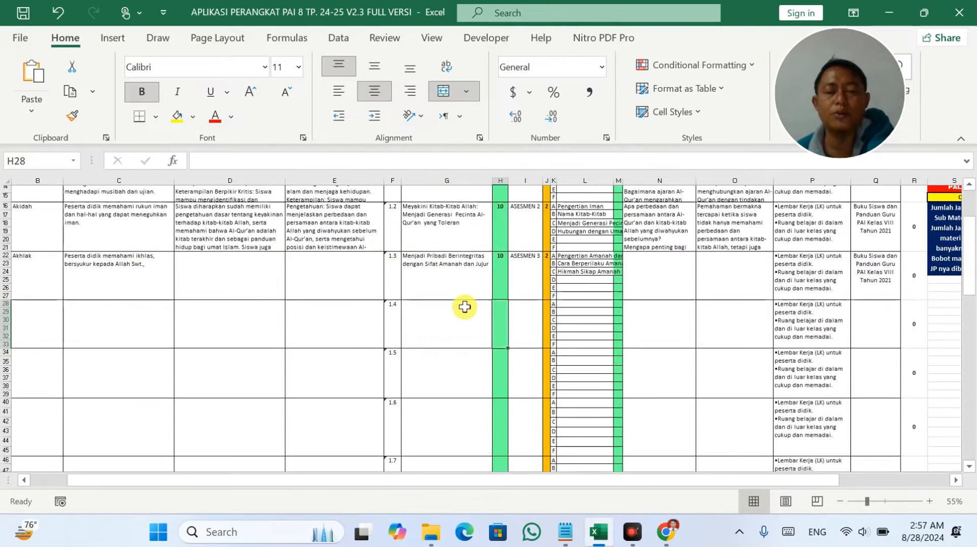
scroll(464, 306, "down", 4)
left_click(503, 314)
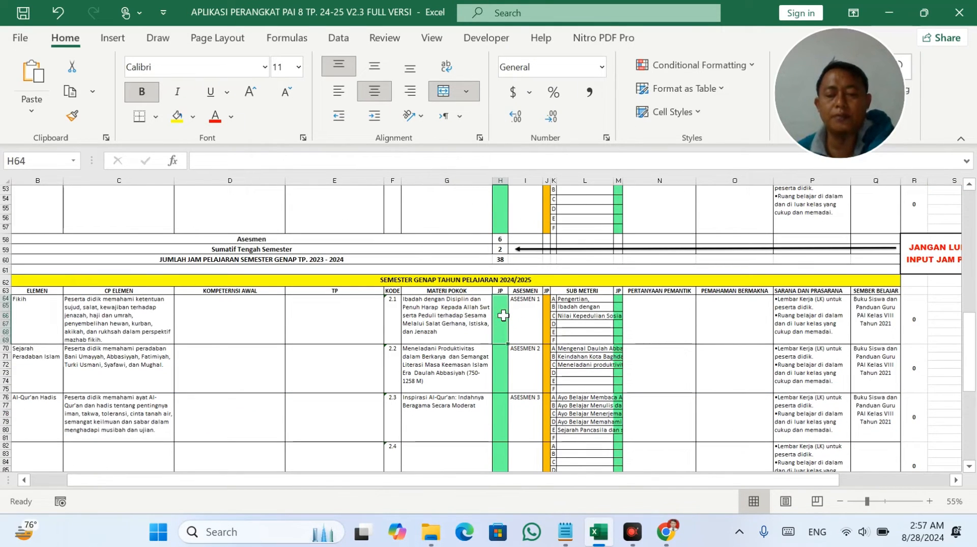
type("10")
key("Return")
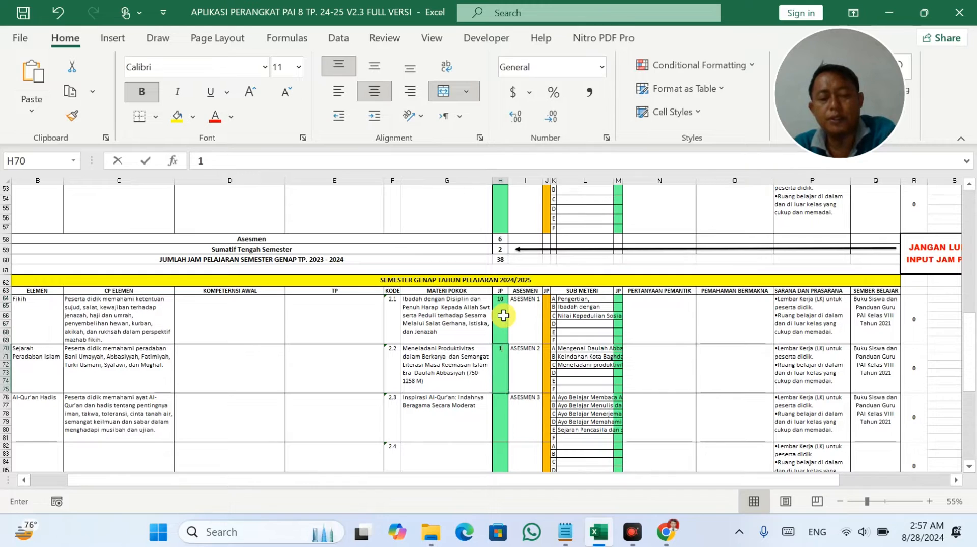
type("110")
key("Return")
type("1")
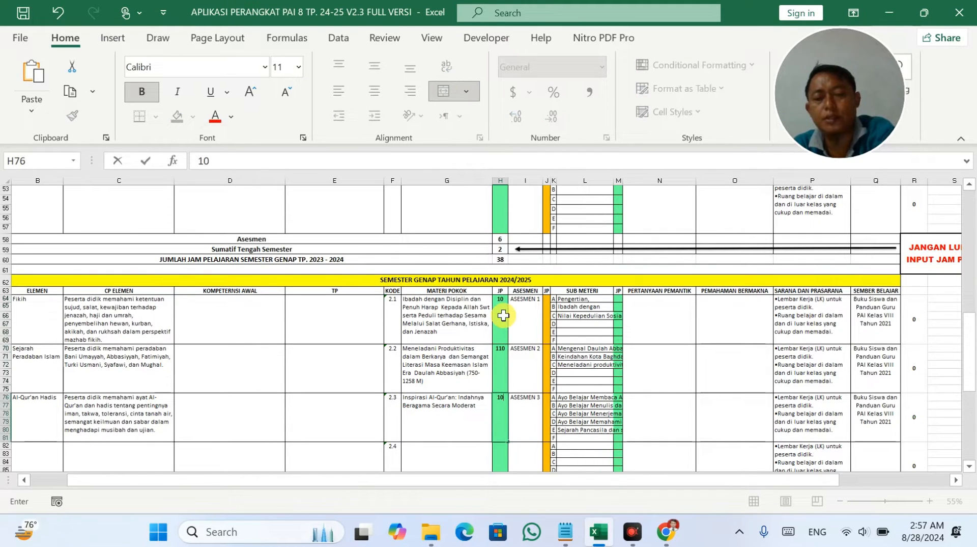
type("0")
key("Right")
Give topics 2.1 and 2.2 2 assessment hours each in J64 and J70.
key("Up")
key("Up")
key("Right")
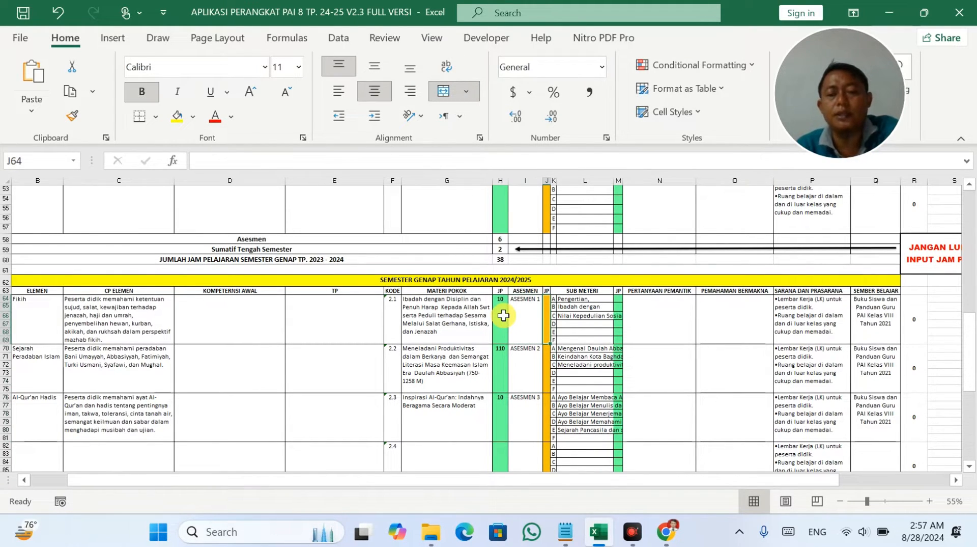
type("2")
key("Return")
type("2")
key("Return")
Enter 2 assessment hours for topic 2.3 and view topic 2.1's sub-topic total in R64.
type("2")
key("Return")
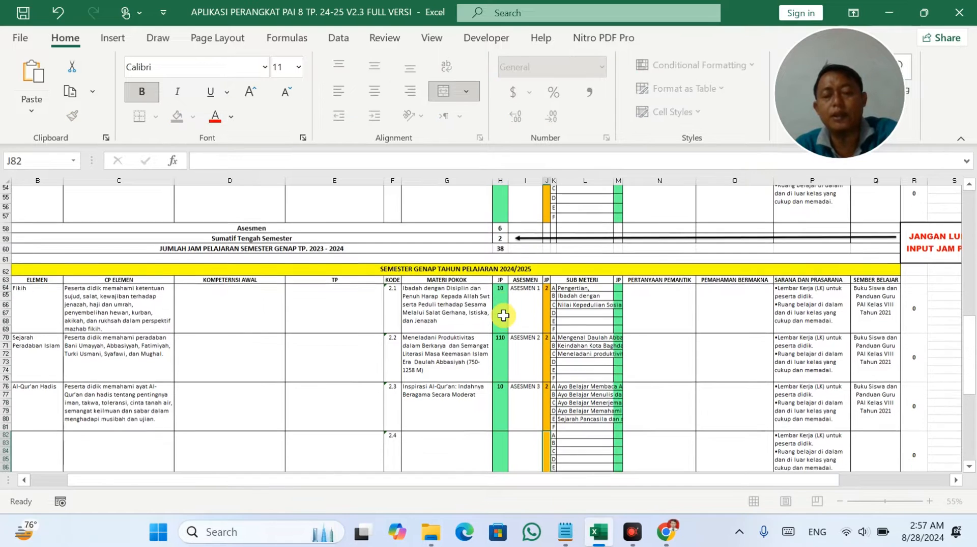
scroll(503, 315, "up", 2, "ctrl")
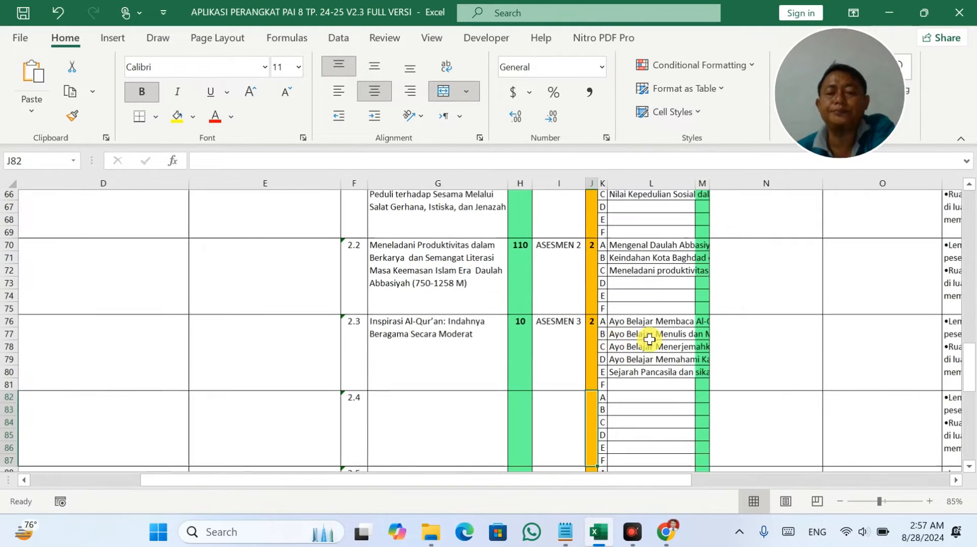
scroll(653, 333, "up", 2)
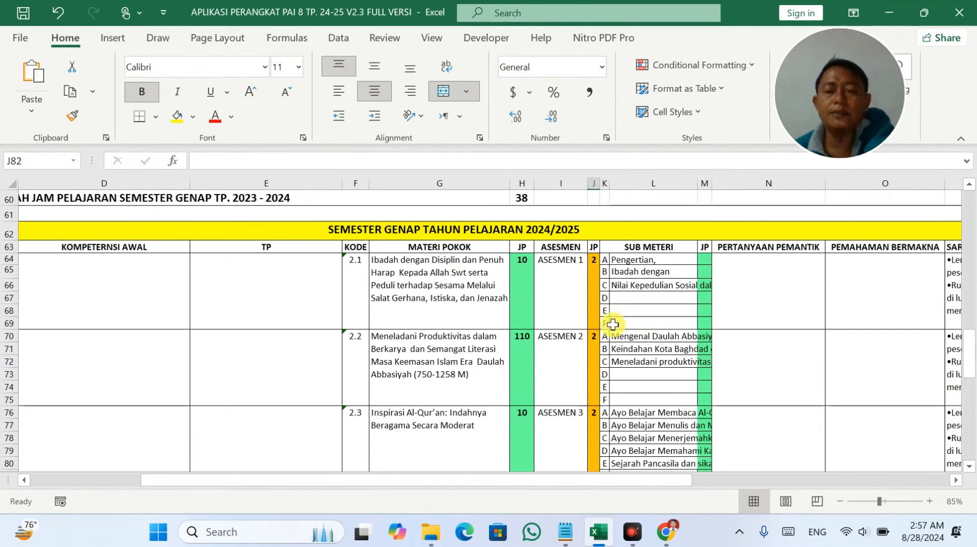
left_click_drag(607, 479, 693, 477)
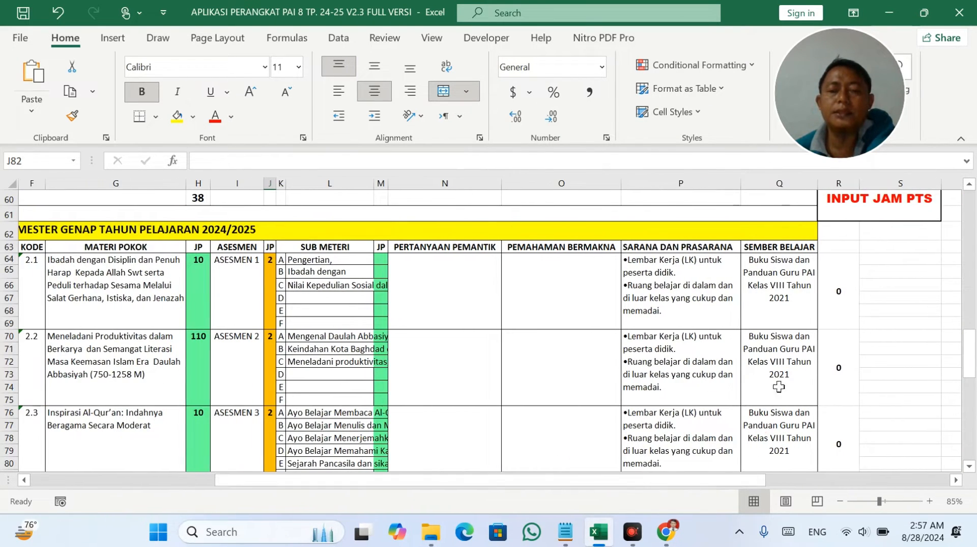
left_click(835, 294)
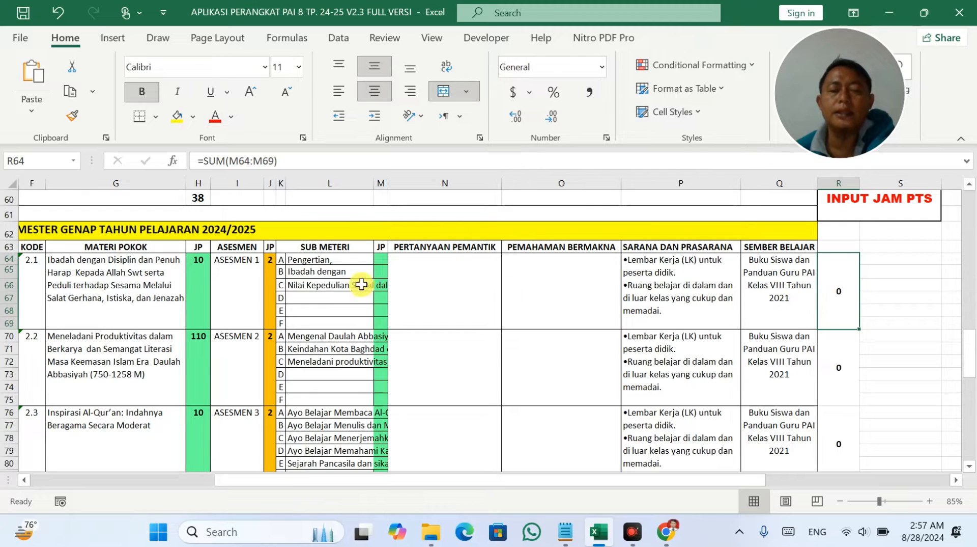
Fill topic 2.1's sub-topic hours in M64:M66 with 4, then change the third to 3.
left_click(385, 259)
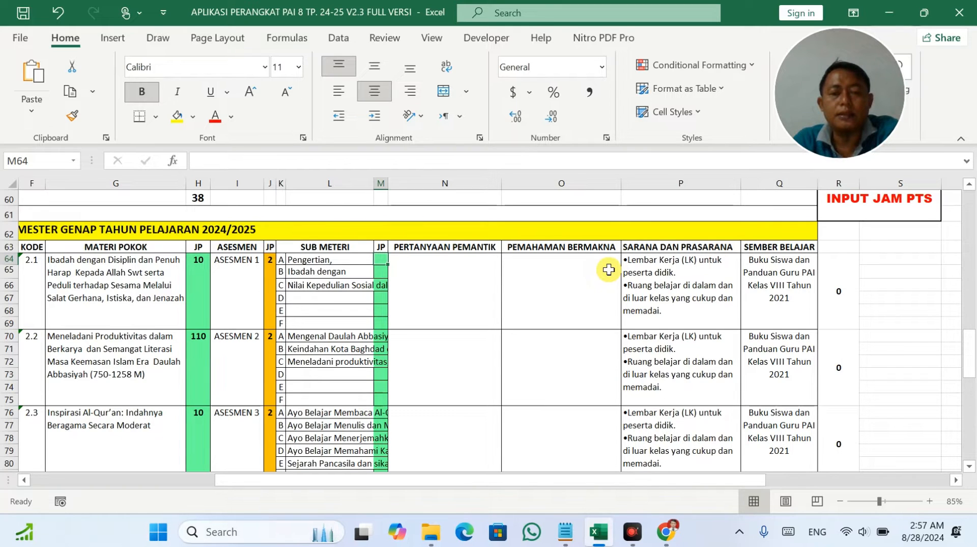
type("4")
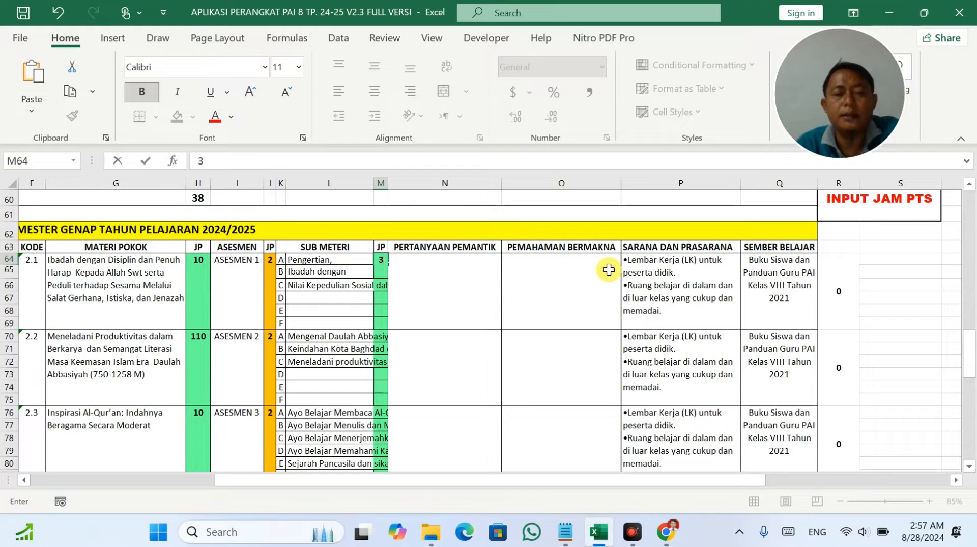
key("Return")
type("4")
key("Return")
type("4")
key("Return")
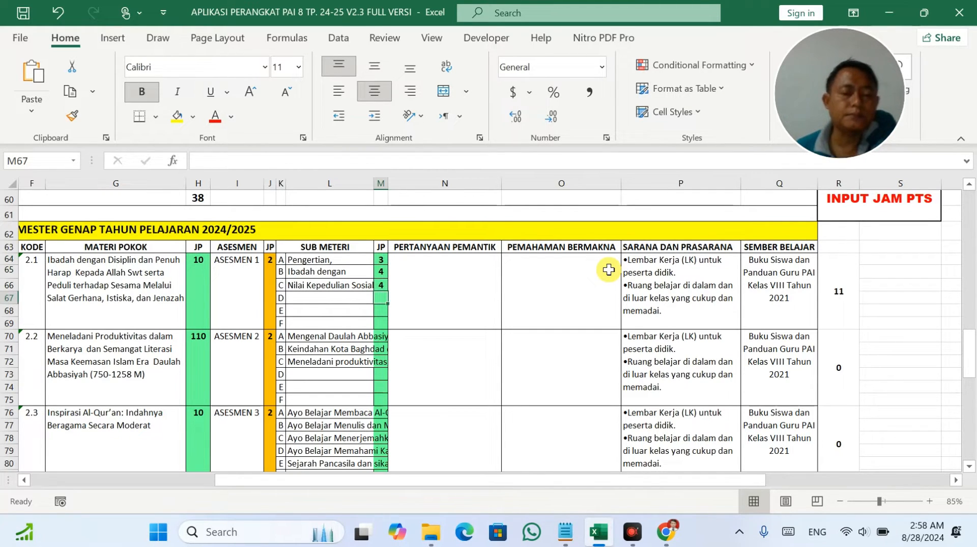
left_click(353, 260)
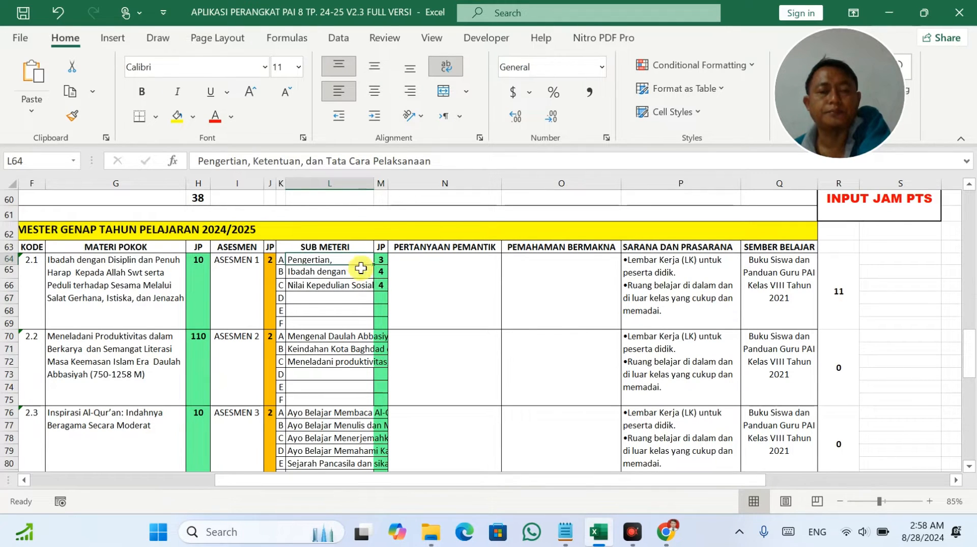
left_click(368, 286)
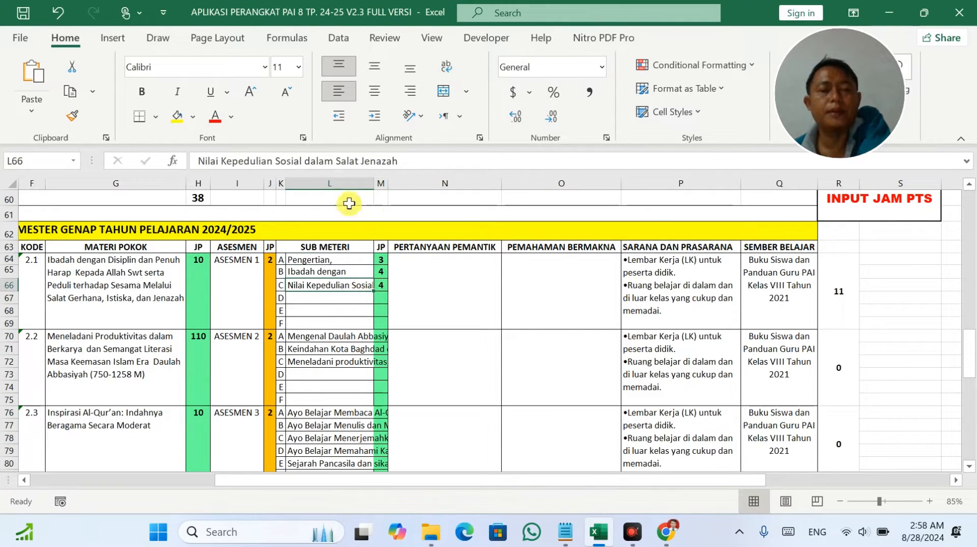
left_click(384, 286)
type("3")
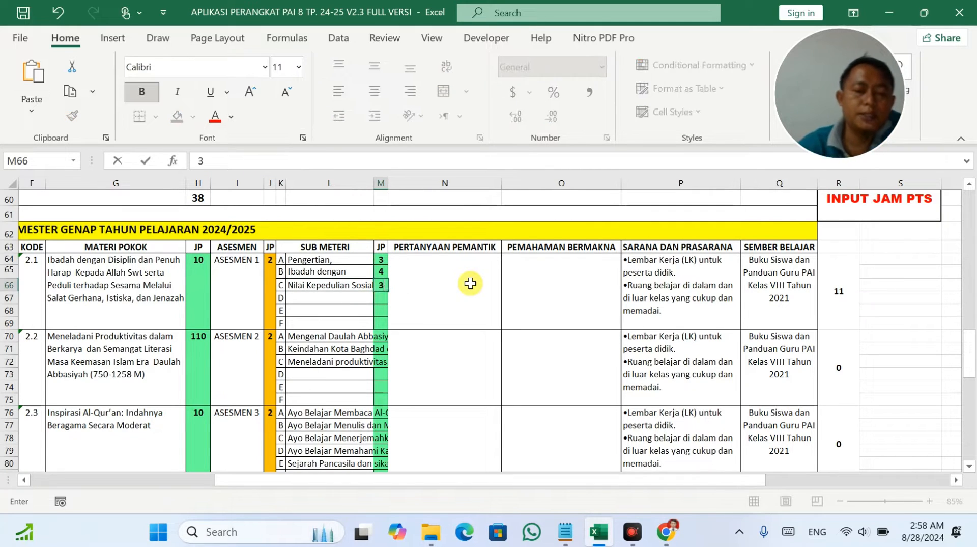
left_click(346, 259)
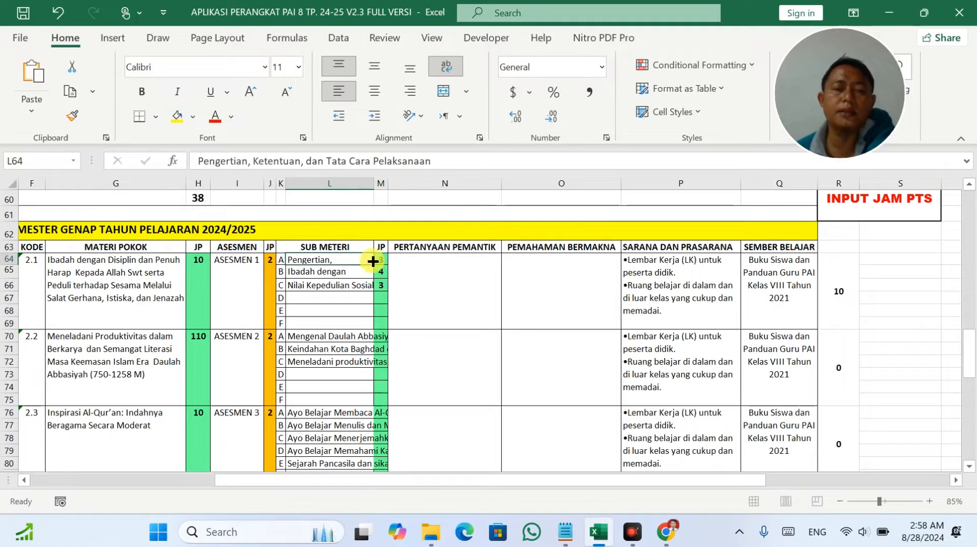
Set the first sub-topic to 4 and the second to 3, confirming topic 2.1 totals 10.
left_click(383, 262)
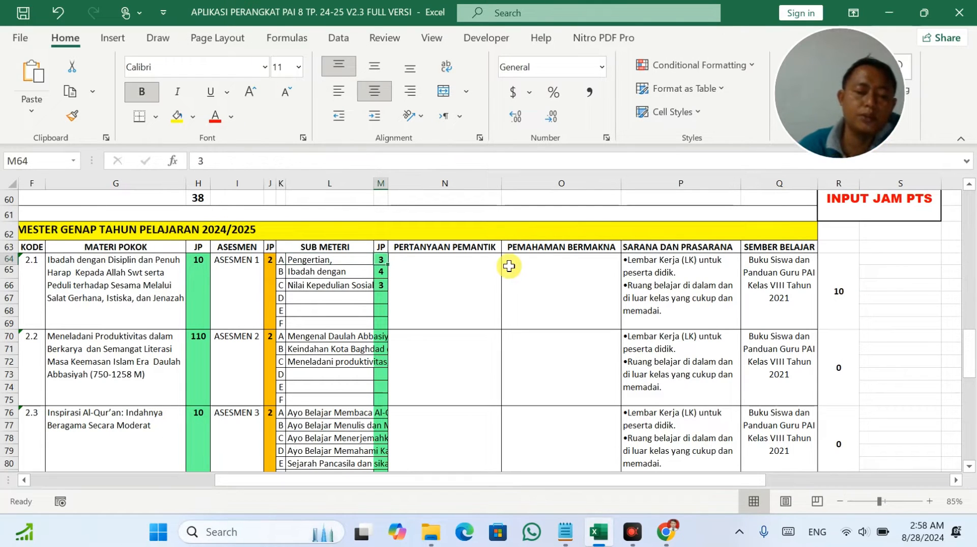
type("4")
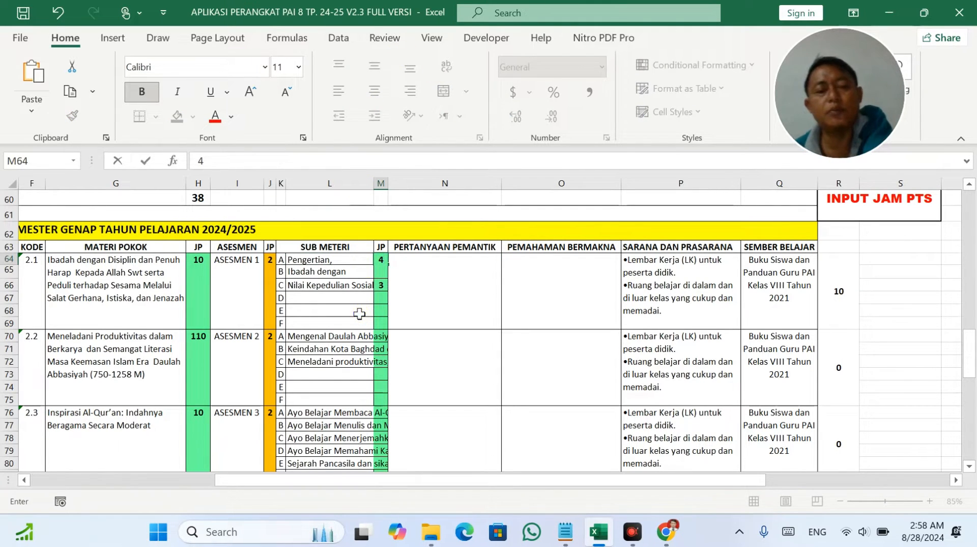
key("Return")
left_click(381, 285)
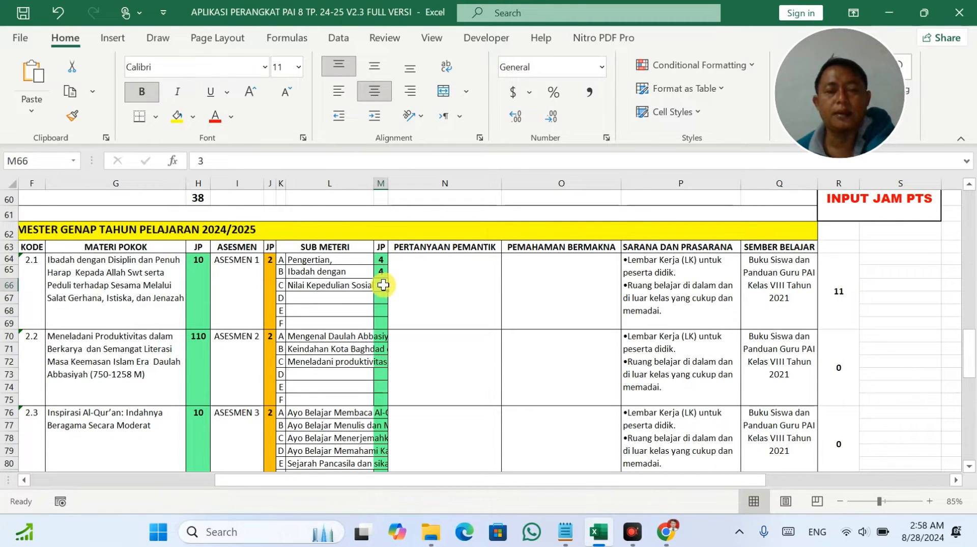
left_click(835, 285)
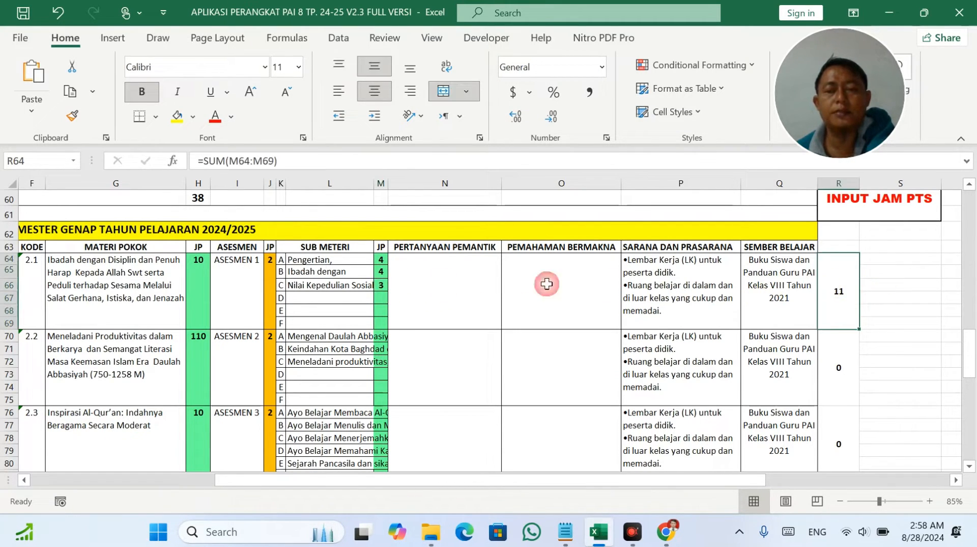
left_click(356, 271)
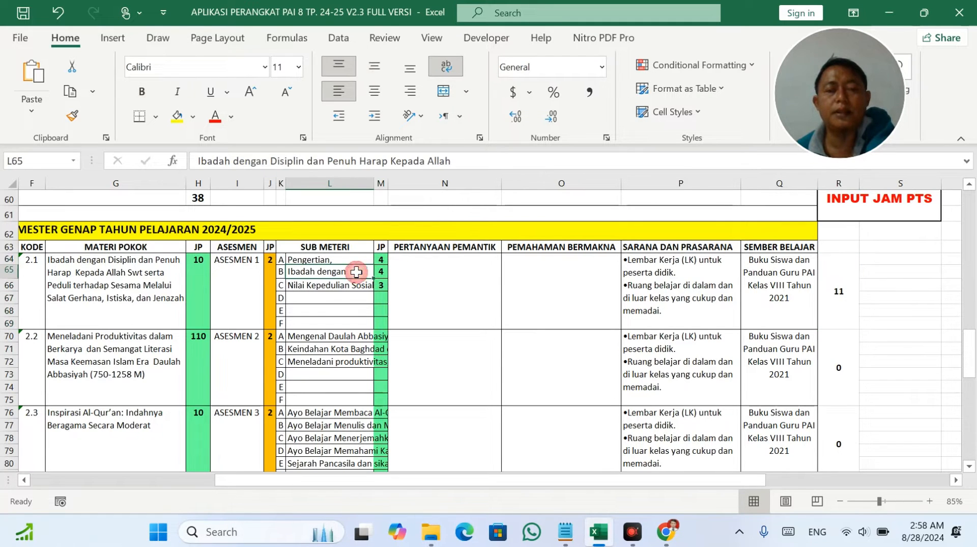
left_click(381, 273)
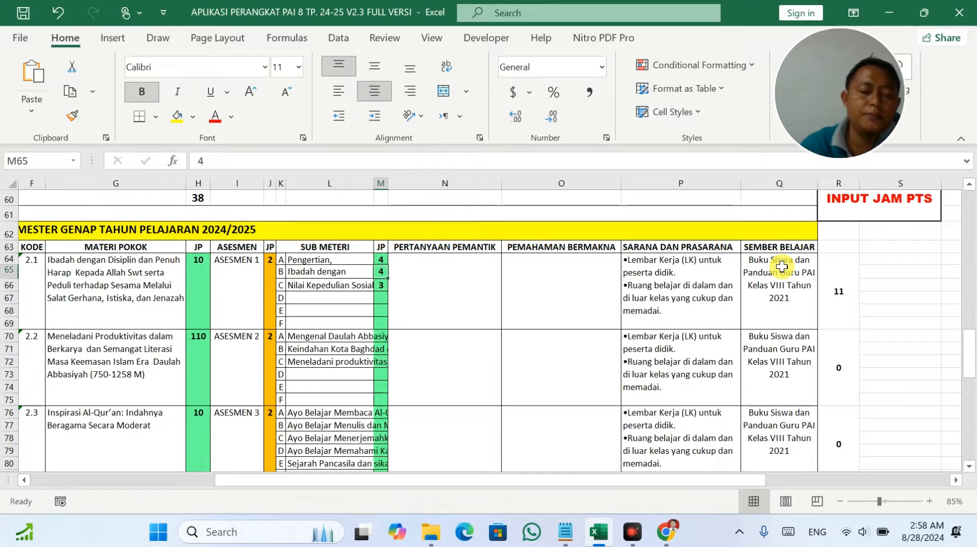
type("3")
key("Return")
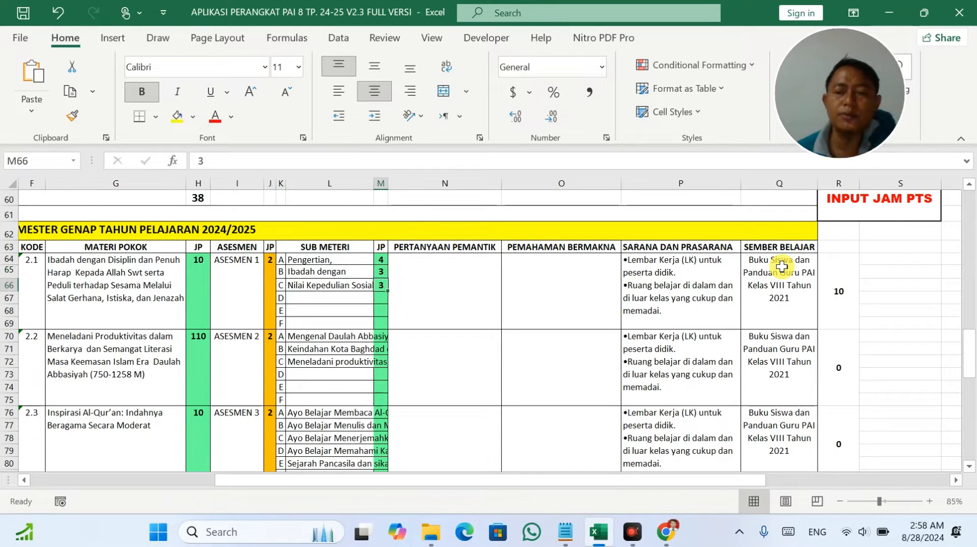
left_click(840, 299)
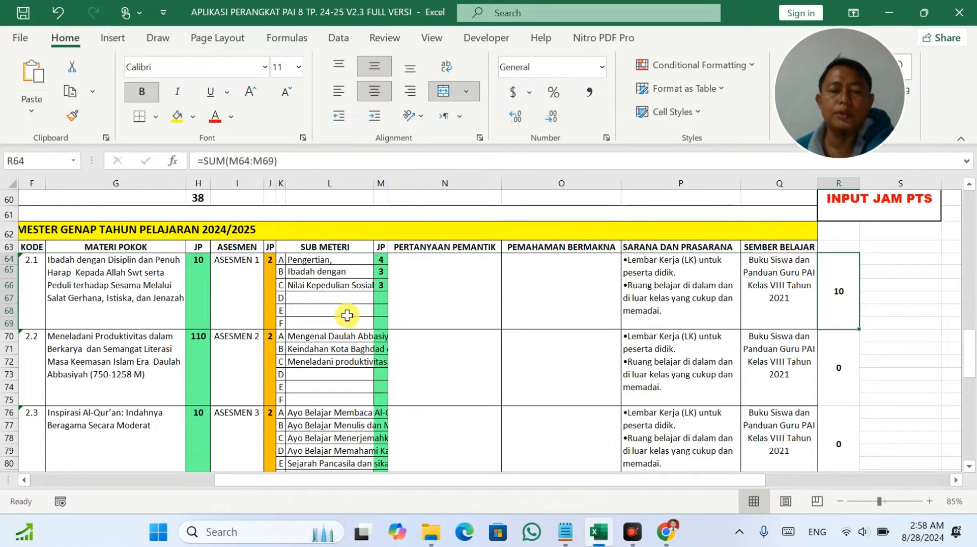
left_click(385, 337)
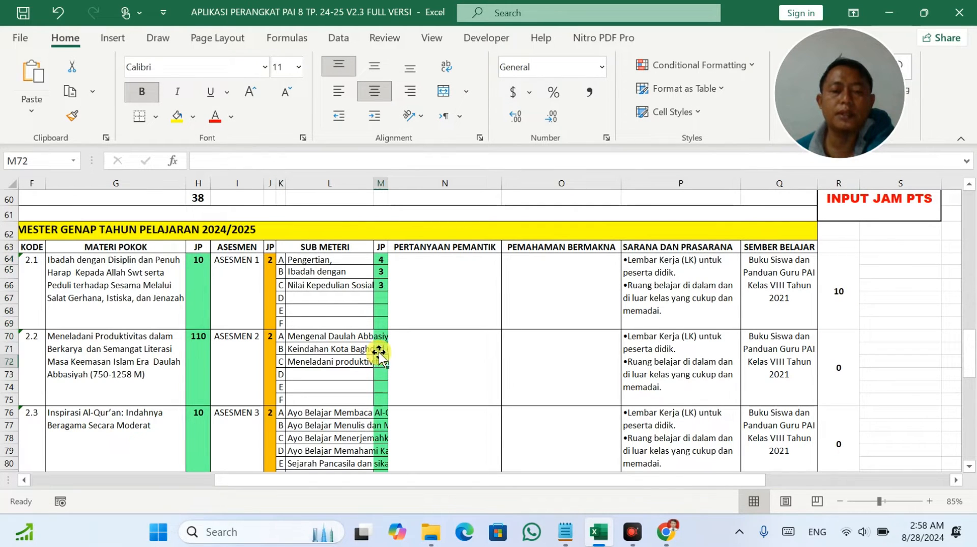
Give topic 2.2's sub-topics 4, 3 and 3 JP in M70:M72.
left_click(379, 350)
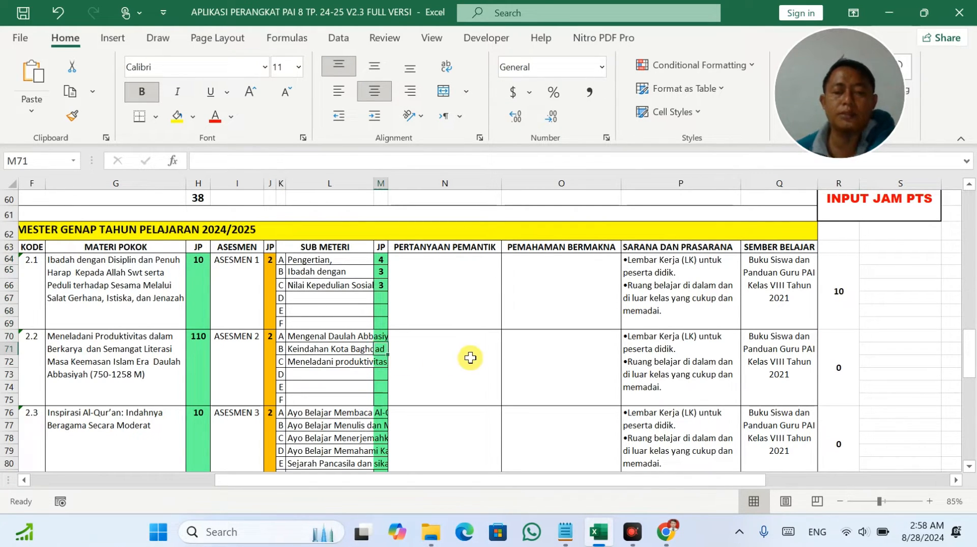
type("3")
key("Return")
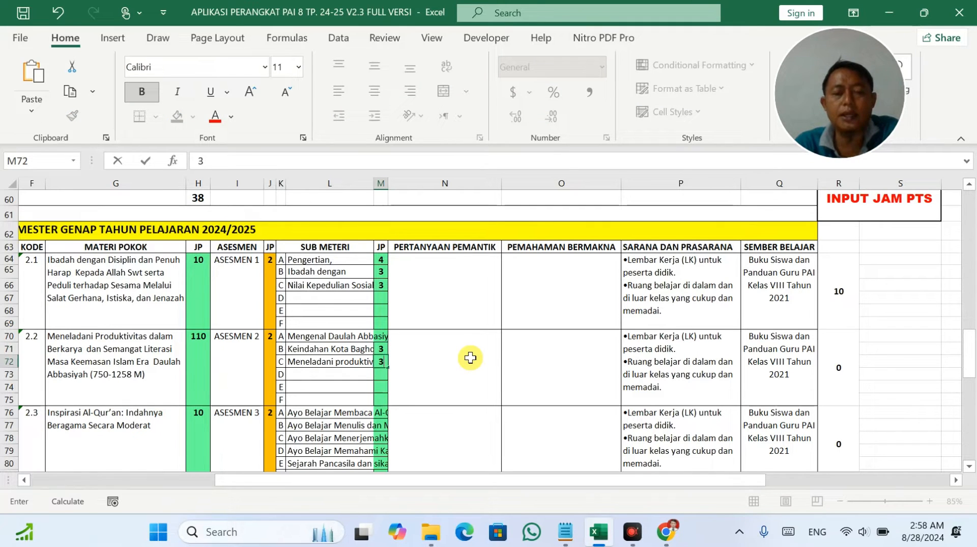
type("3")
key("Up")
key("Up")
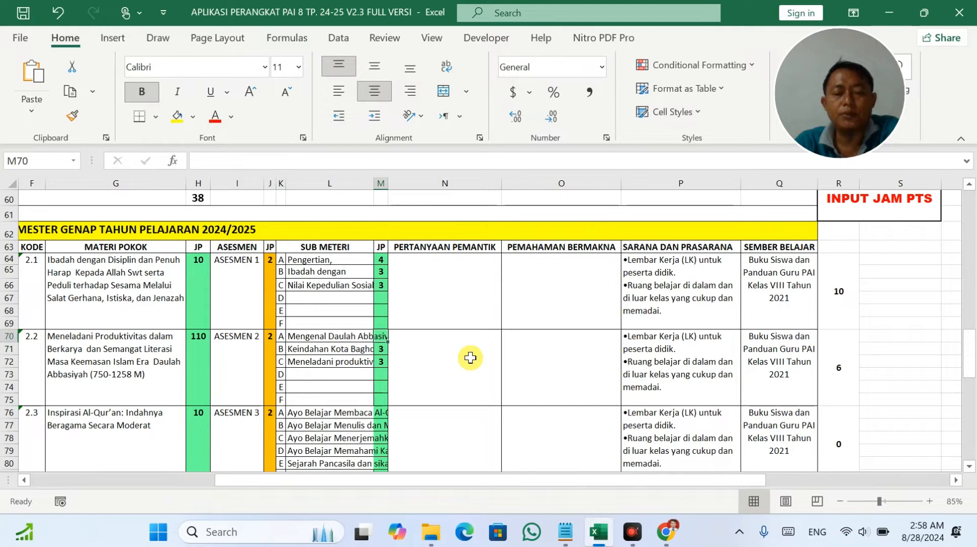
type("4")
key("Return")
Enter 2 JP for each of topic 2.3's five sub-topics in M76:M80.
key("Down")
key("Down")
key("Down")
key("Down")
key("Down")
key("Down")
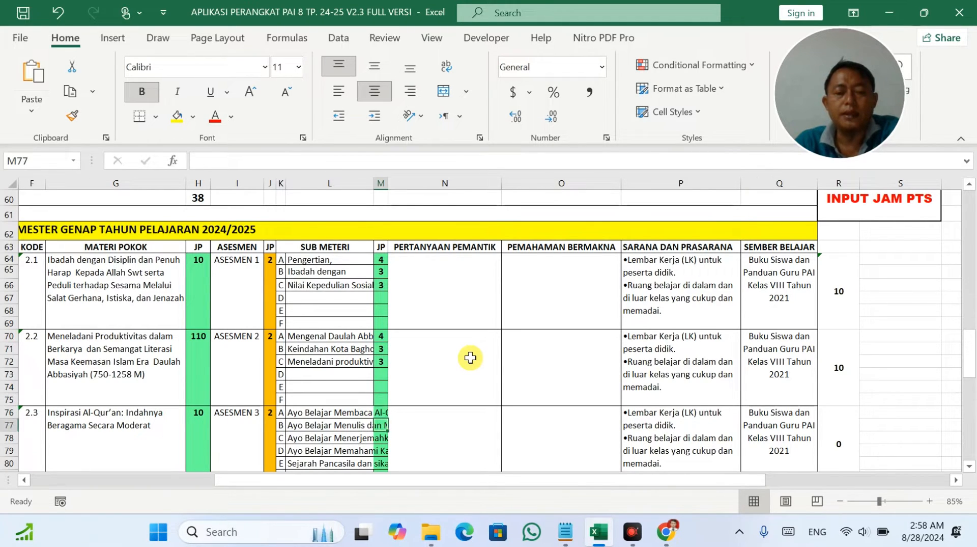
key("Down")
key("Down")
key("Down")
key("Down")
key("Down")
key("Down")
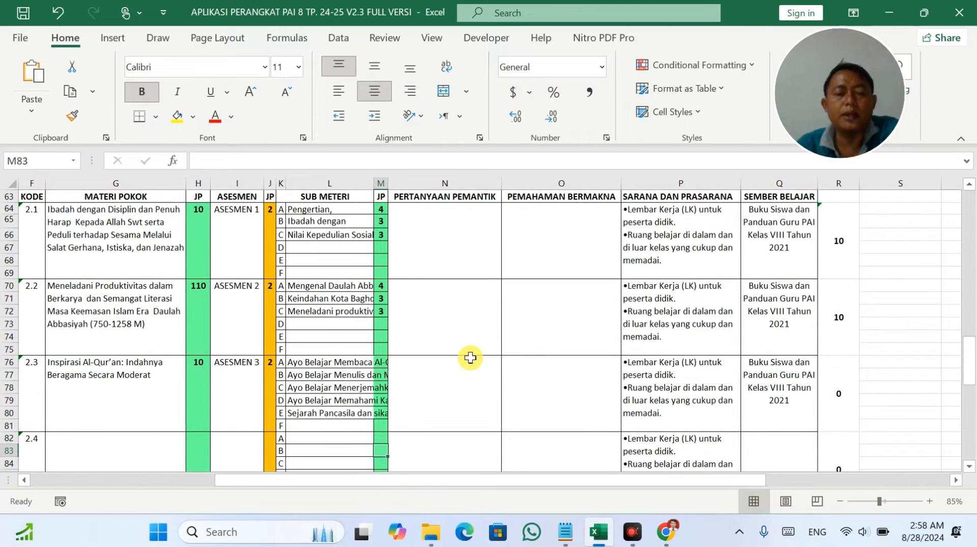
left_click(380, 362)
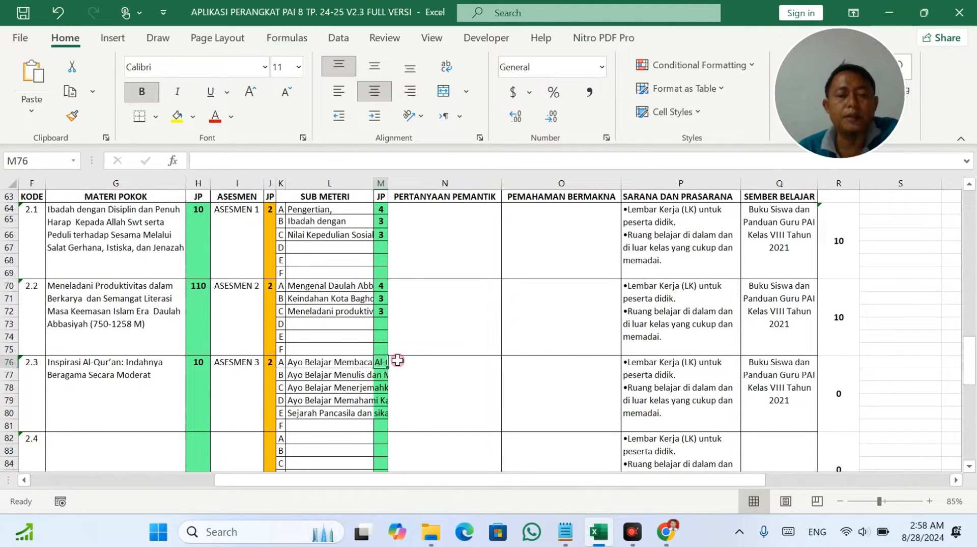
type("2 2 2 2 2")
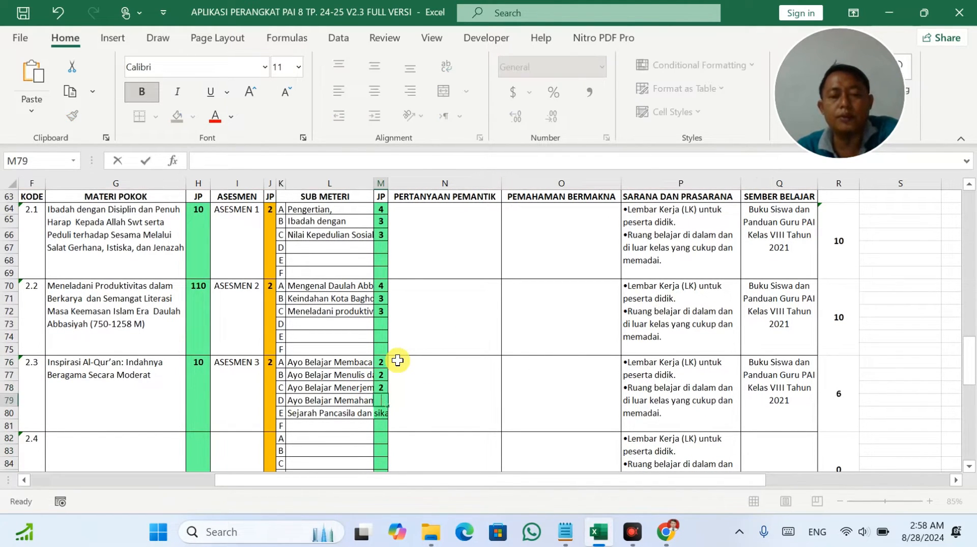
key("Return")
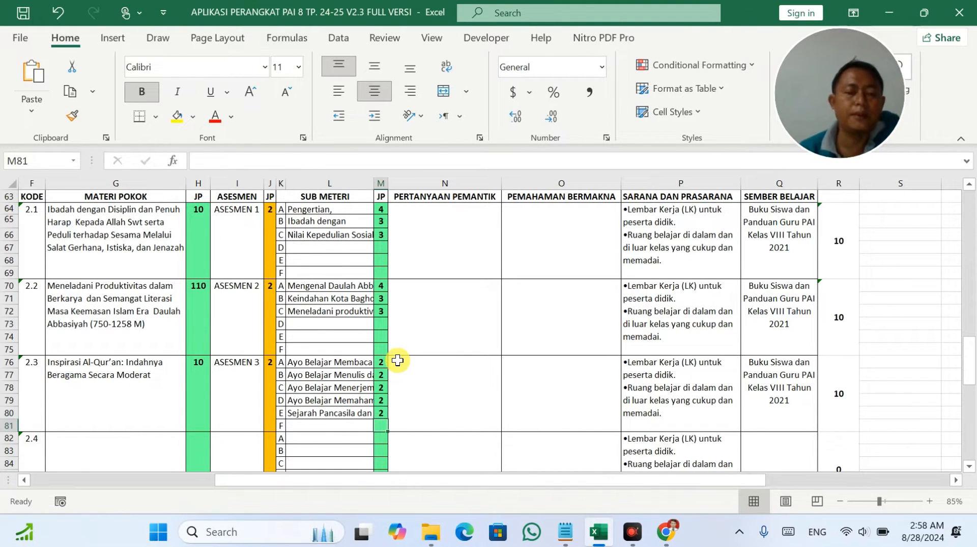
Scroll back to the odd-semester table and enter the first 1.1 sub-topic's hours in M10.
scroll(344, 404, "down", 8)
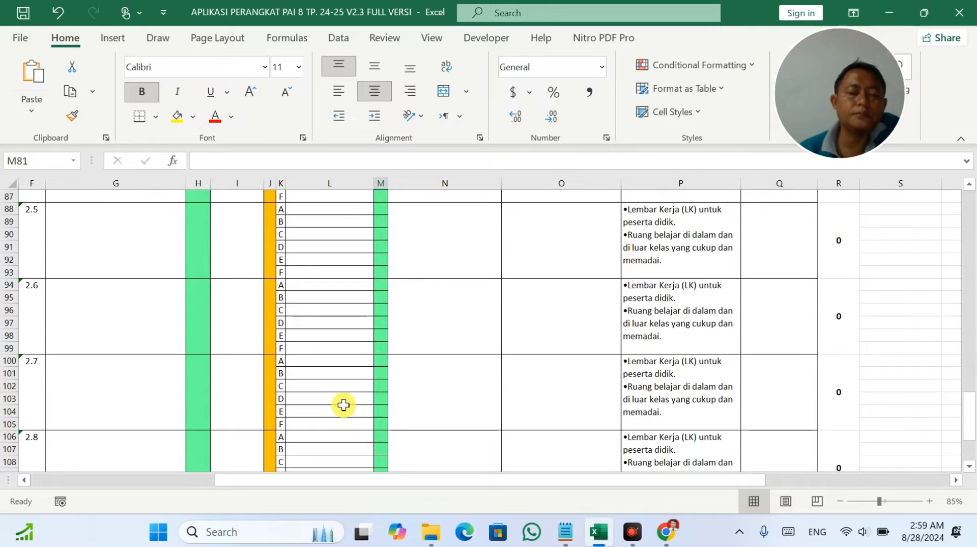
scroll(343, 404, "down", 7)
scroll(344, 403, "up", 20)
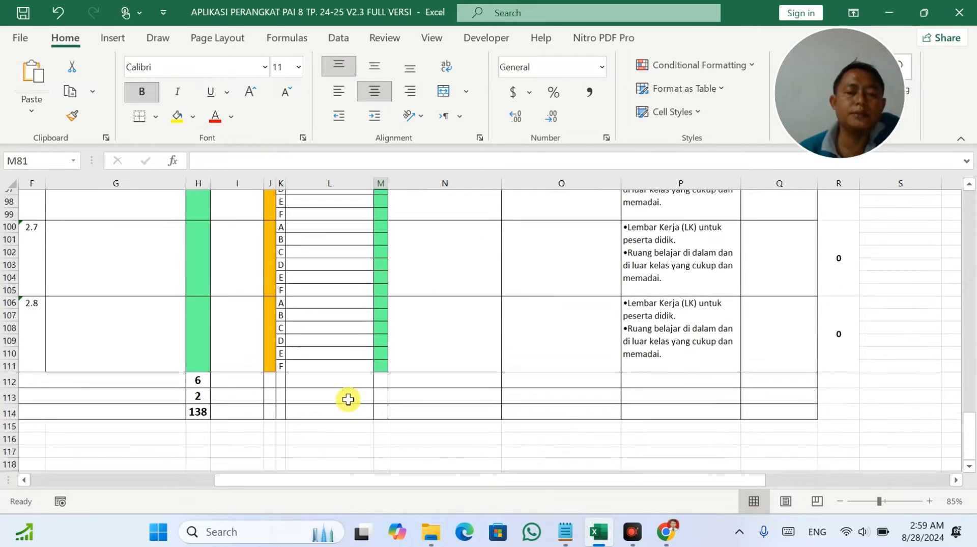
scroll(349, 398, "up", 11)
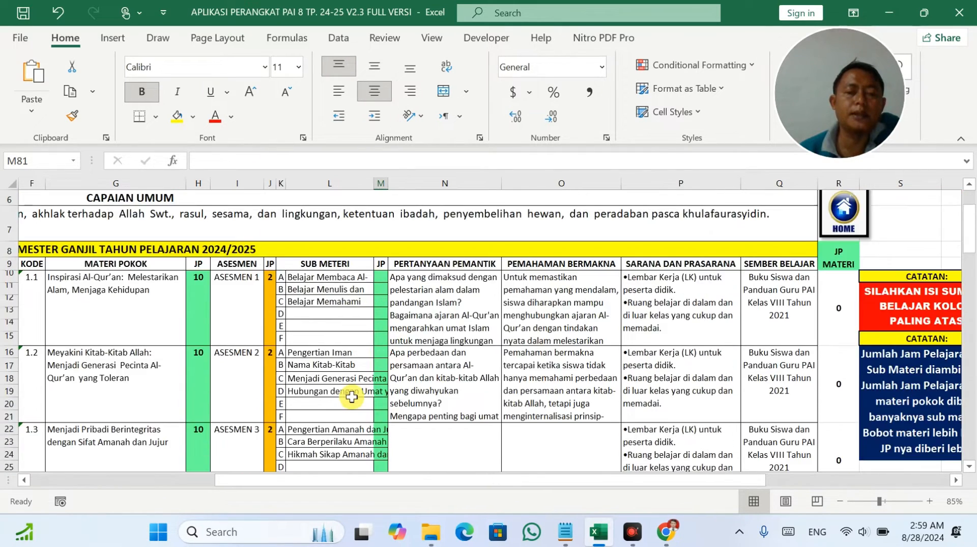
scroll(374, 301, "up", 2)
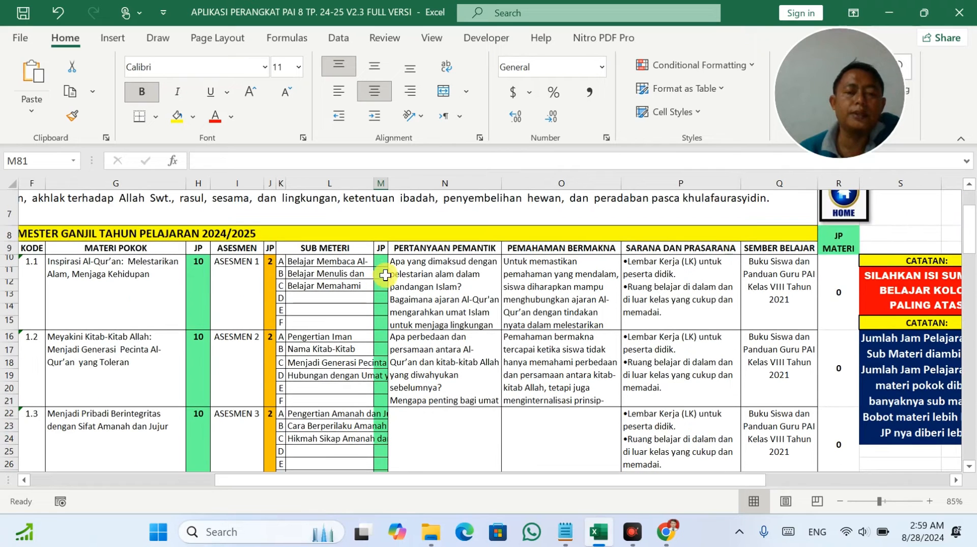
left_click(380, 261)
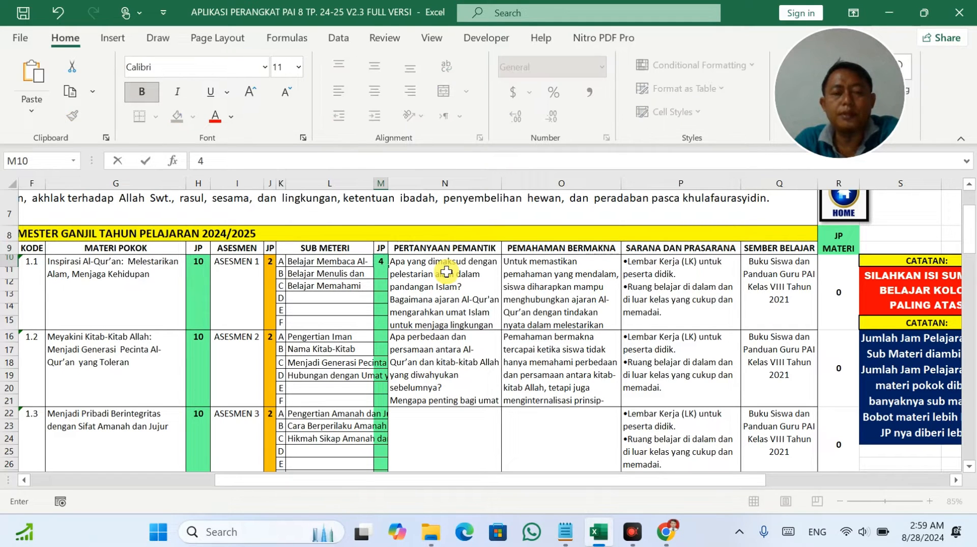
key("Return")
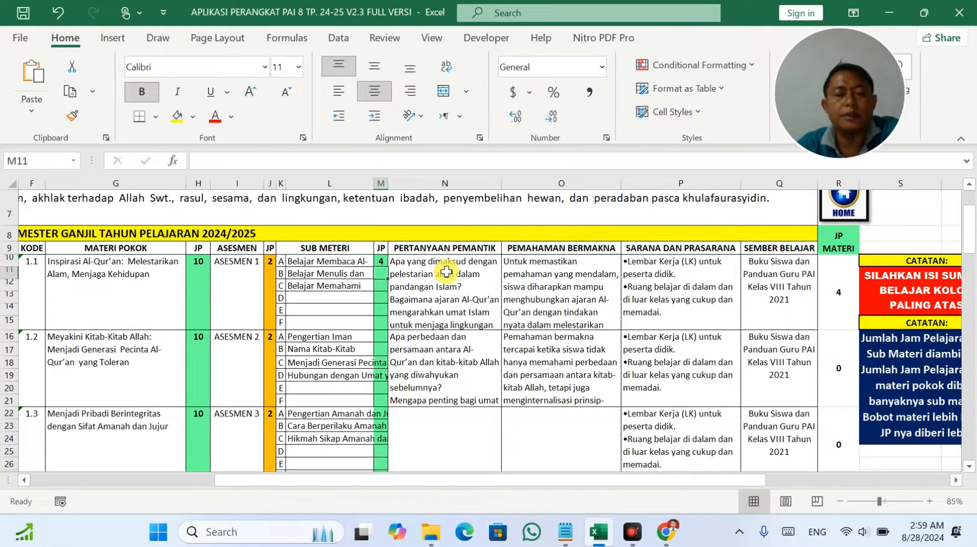
Correct topic 1.1's sub-topics to 3, 4 and 3 JP and read sub-topic B's title.
key("Up")
type("3")
key("Return")
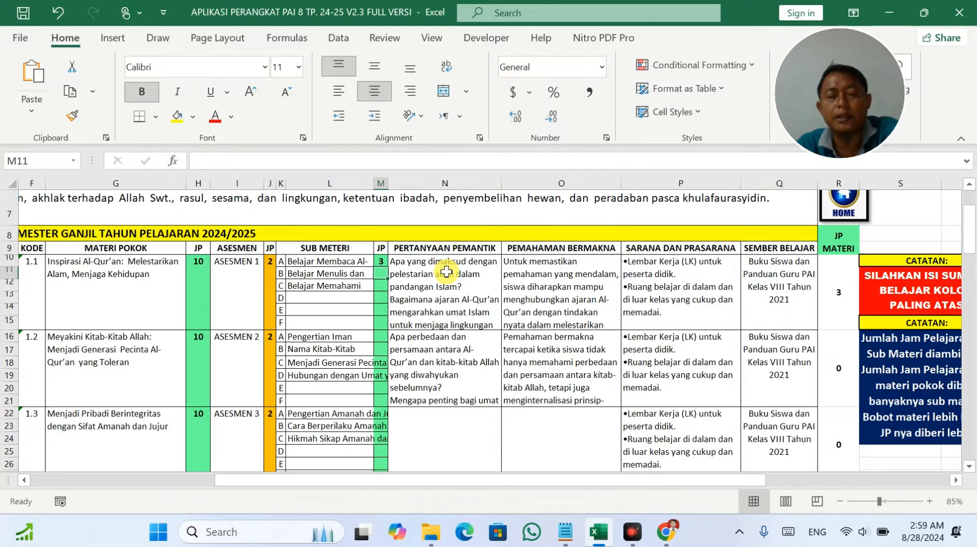
type("4")
key("Return")
type("3")
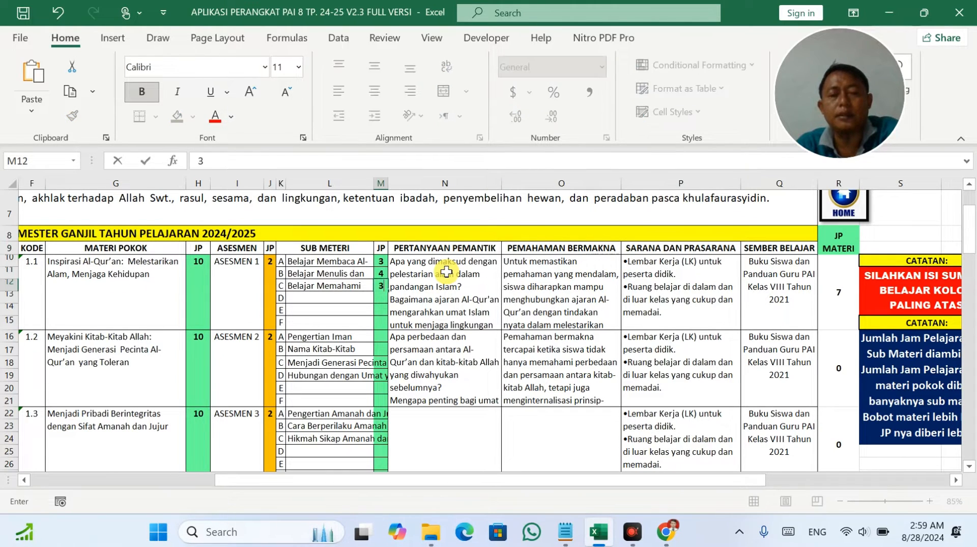
key("Return")
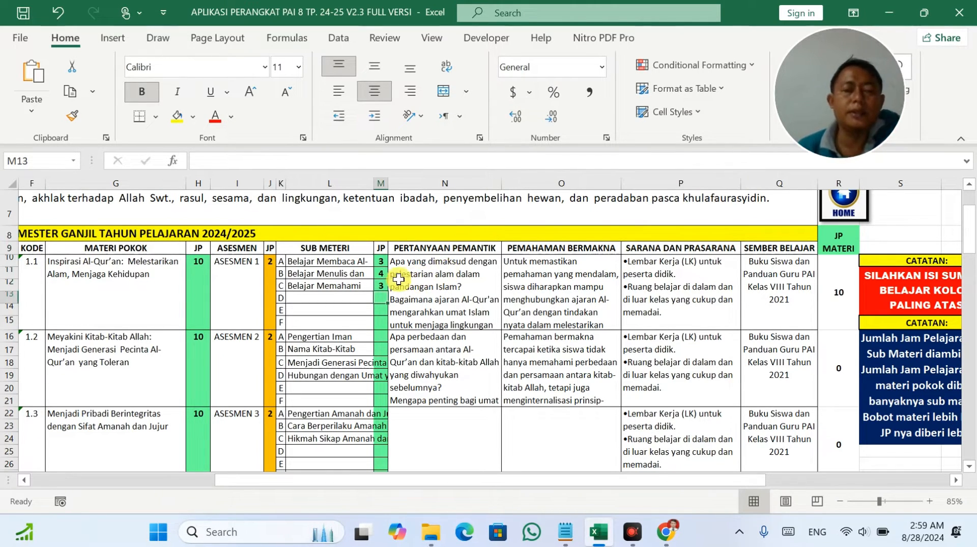
left_click(364, 273)
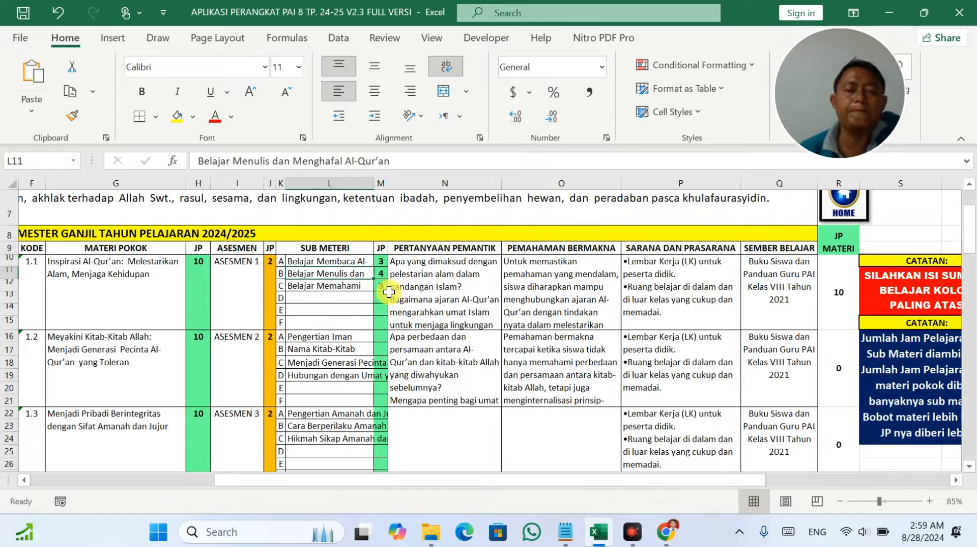
scroll(386, 292, "down", 2)
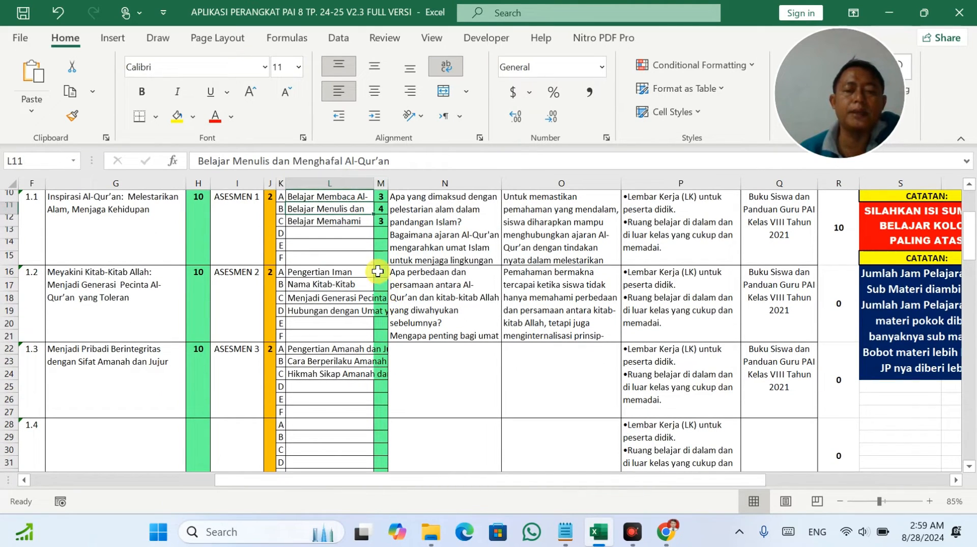
Enter 2 JP in three of the 1.2 sub-topic hour cells.
left_click(382, 271)
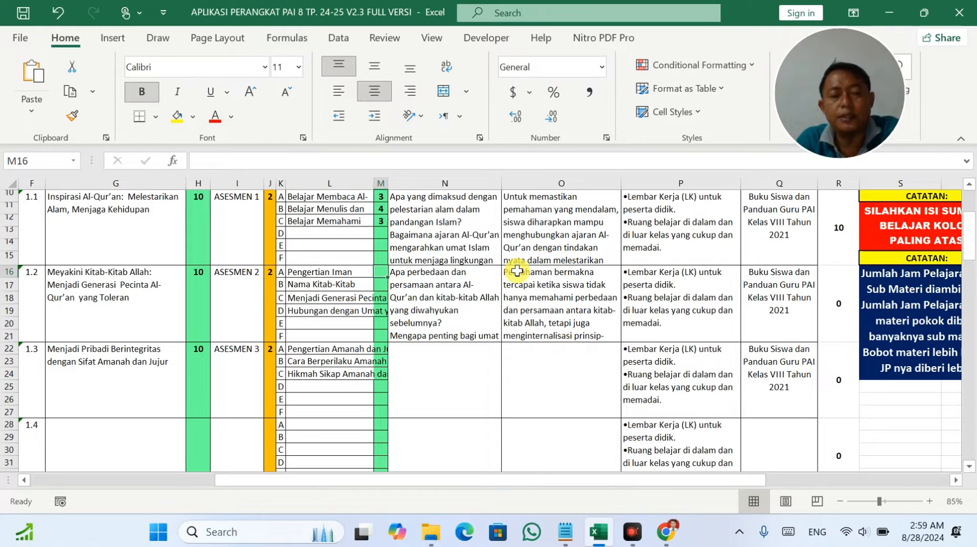
type("2")
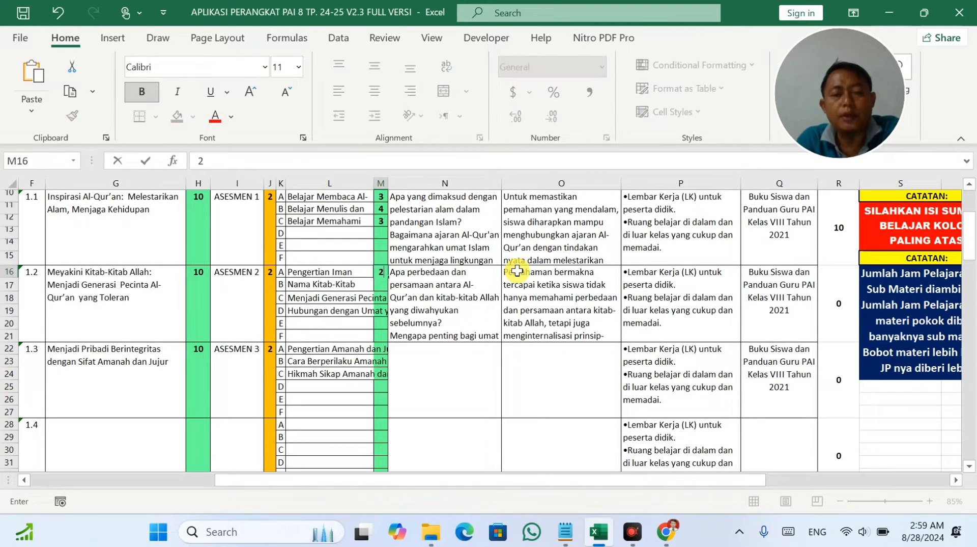
key("Return")
type("2")
key("Return")
type("2")
key("Return")
type("2")
key("Return")
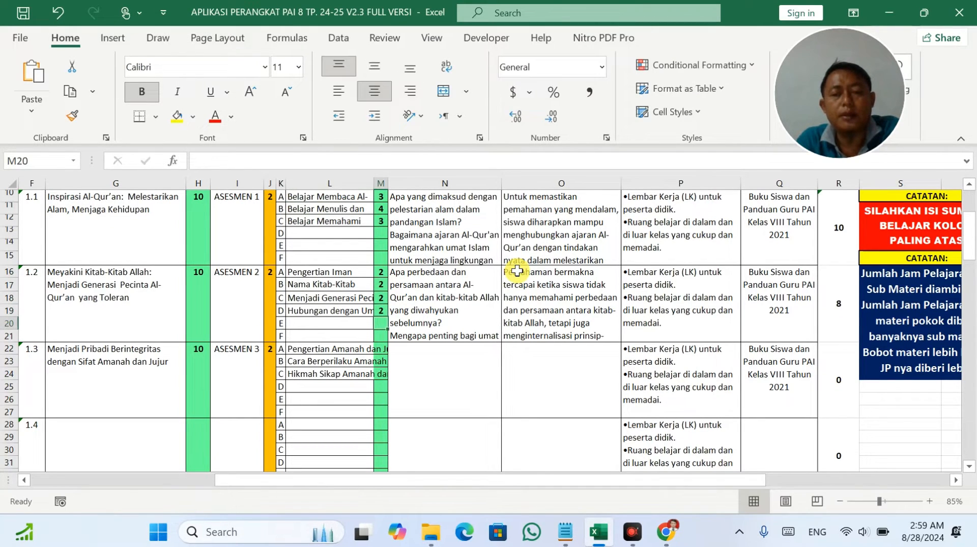
key("Return")
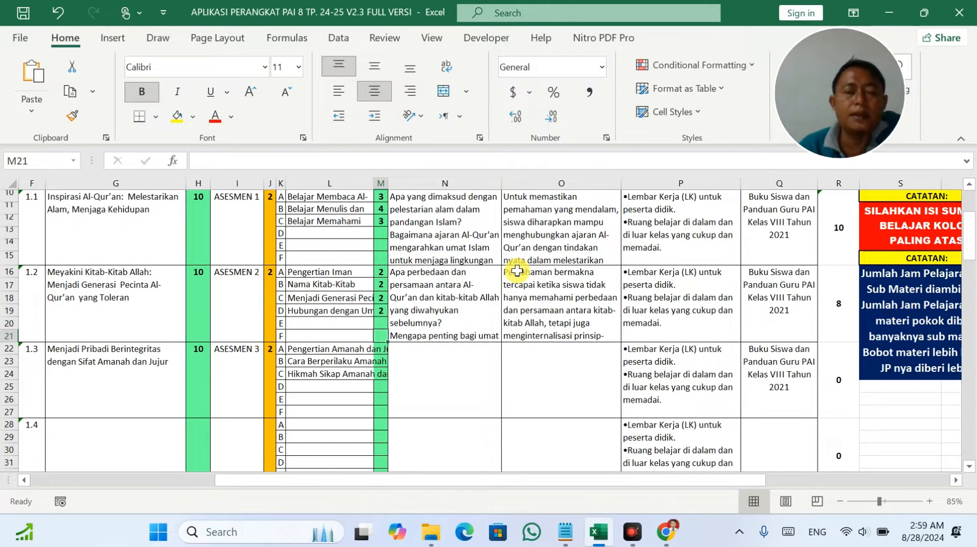
Review the full titles of the 1.2 sub-topics A through D.
left_click(357, 273)
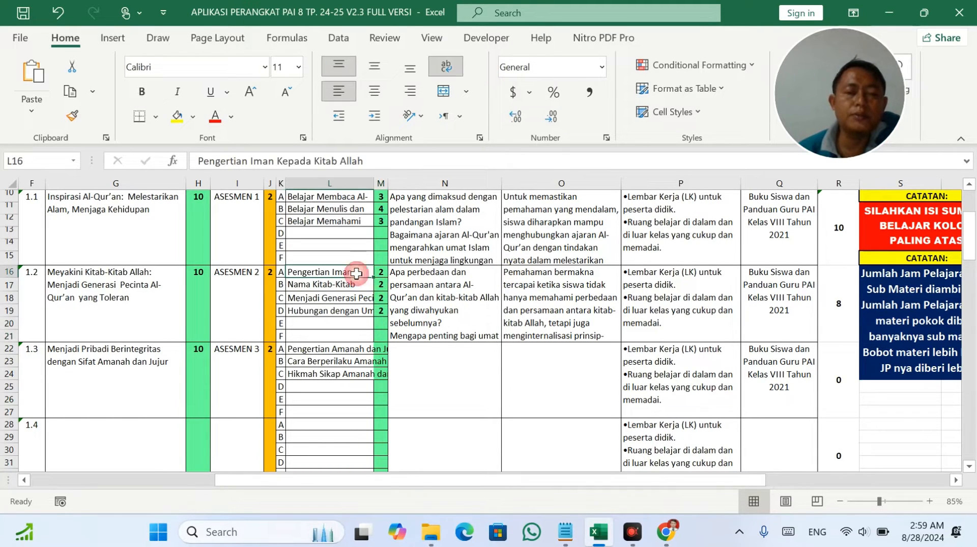
left_click(359, 283)
left_click(356, 298)
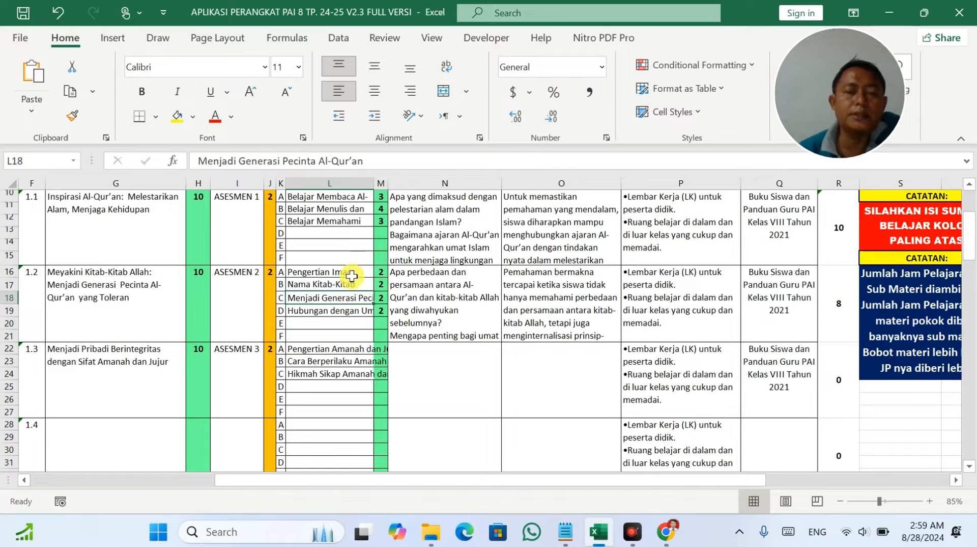
left_click(351, 275)
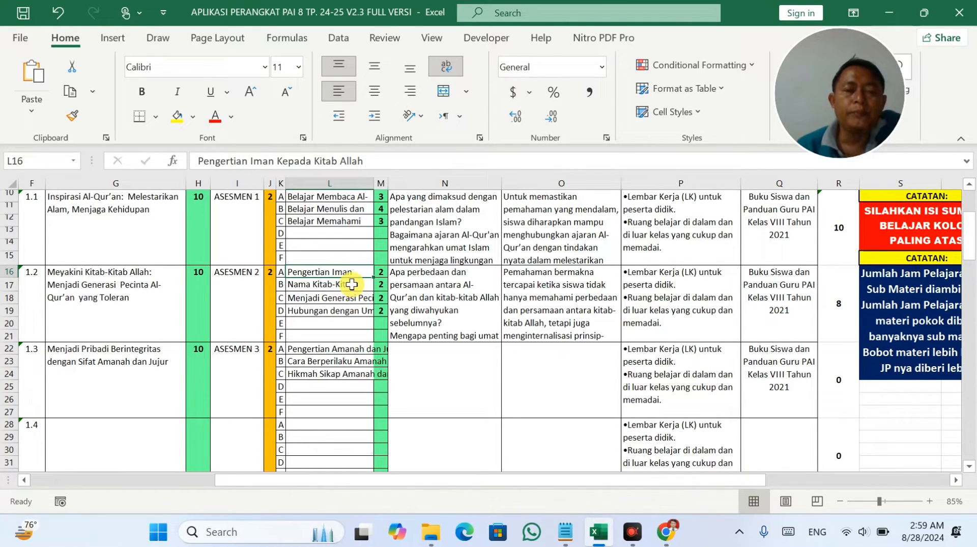
left_click(352, 284)
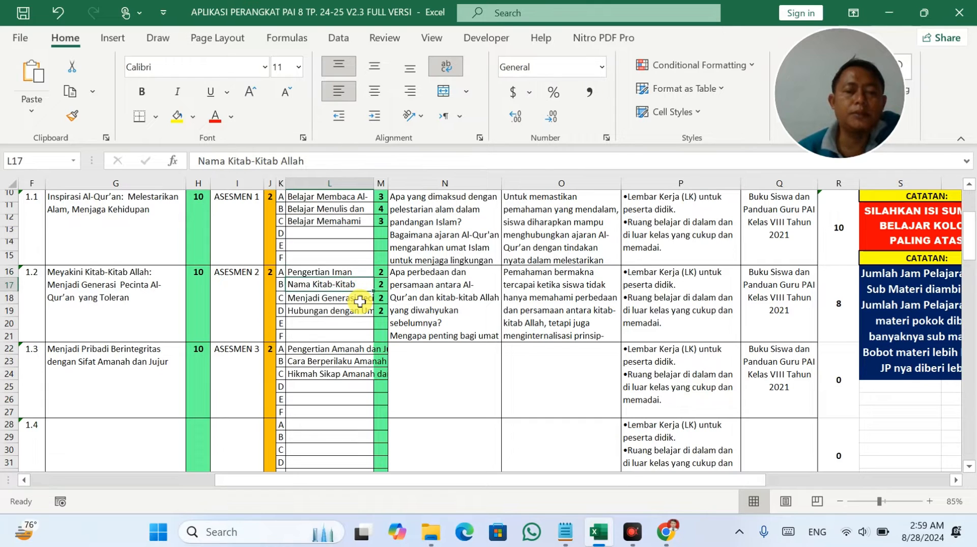
left_click(360, 301)
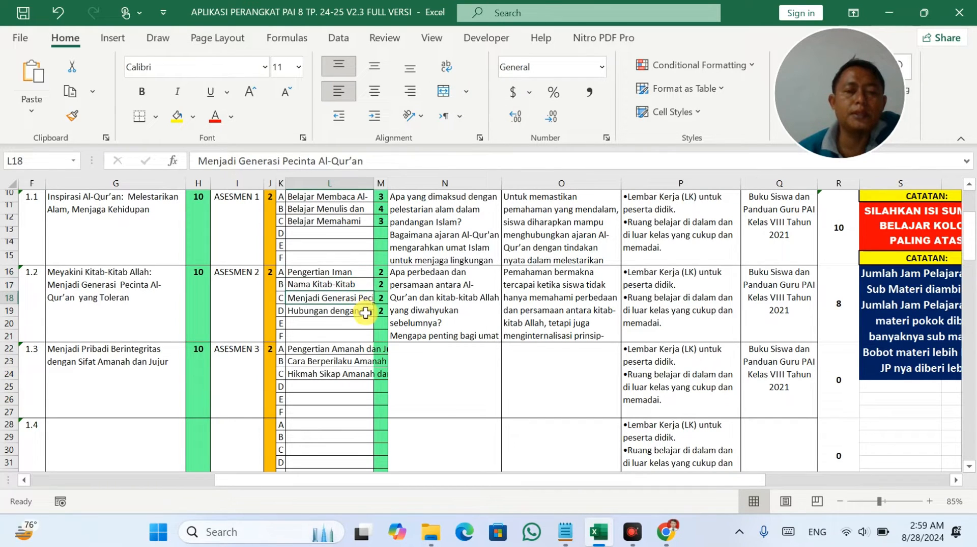
left_click(367, 312)
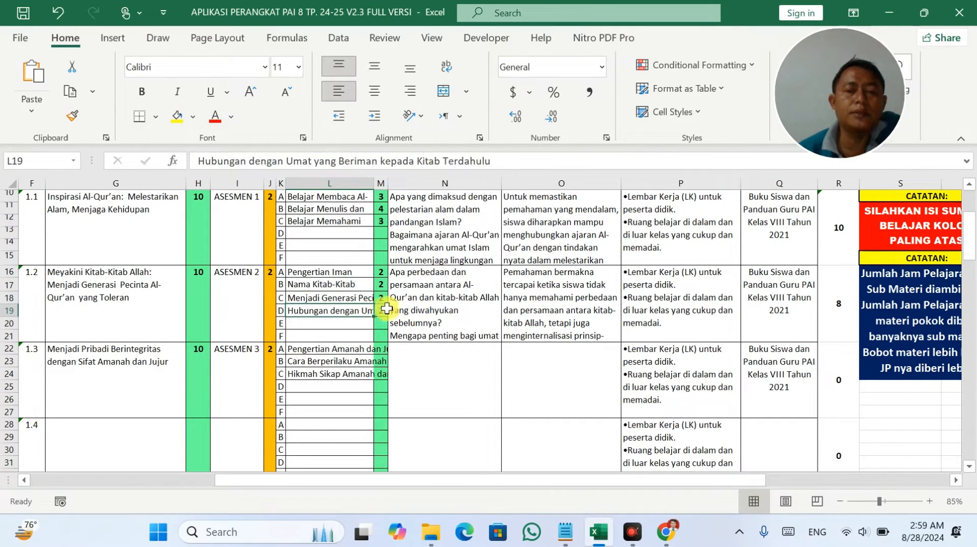
Revise the 1.2 hours to 3 for sub-topic A and 3 in M17, undoing a stray entry.
left_click(383, 277)
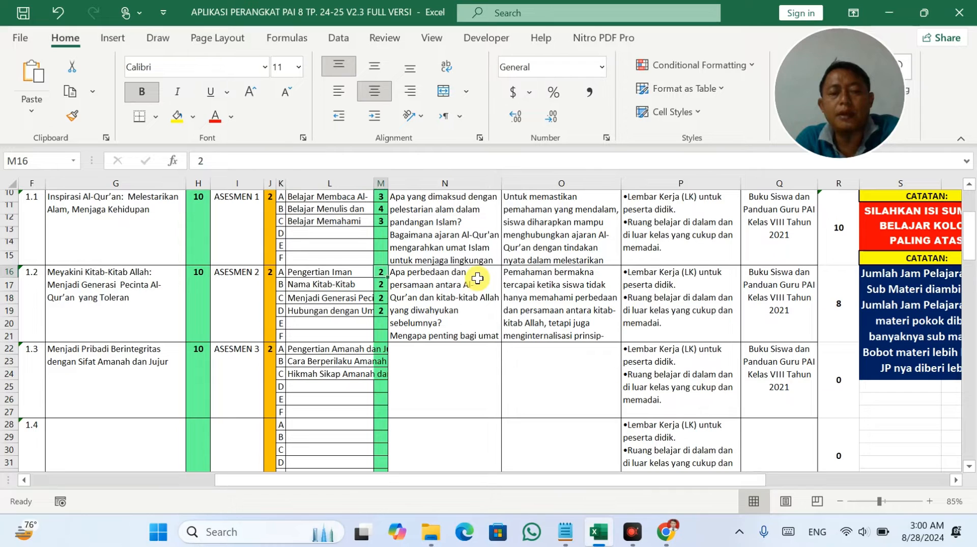
type("3")
key("Tab")
type("3")
key("Tab")
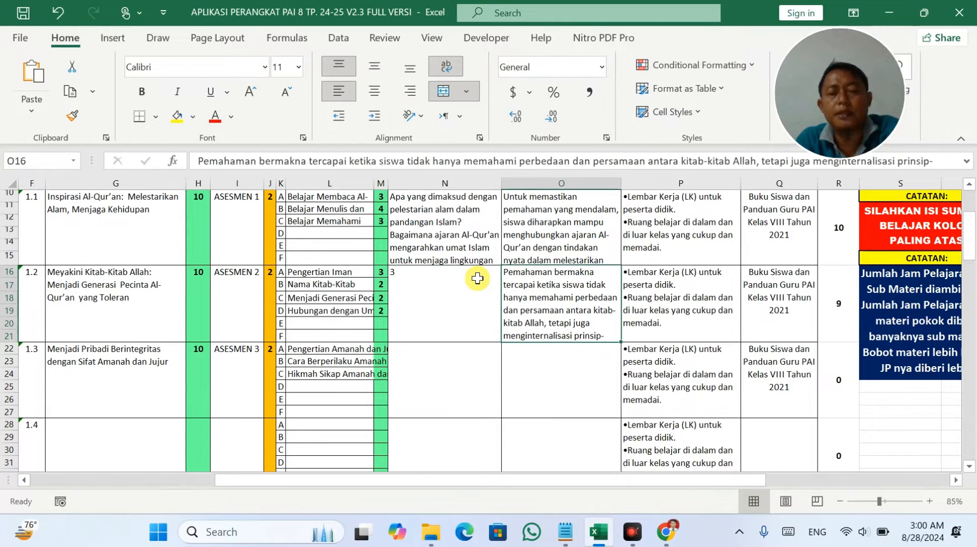
key("ctrl+z")
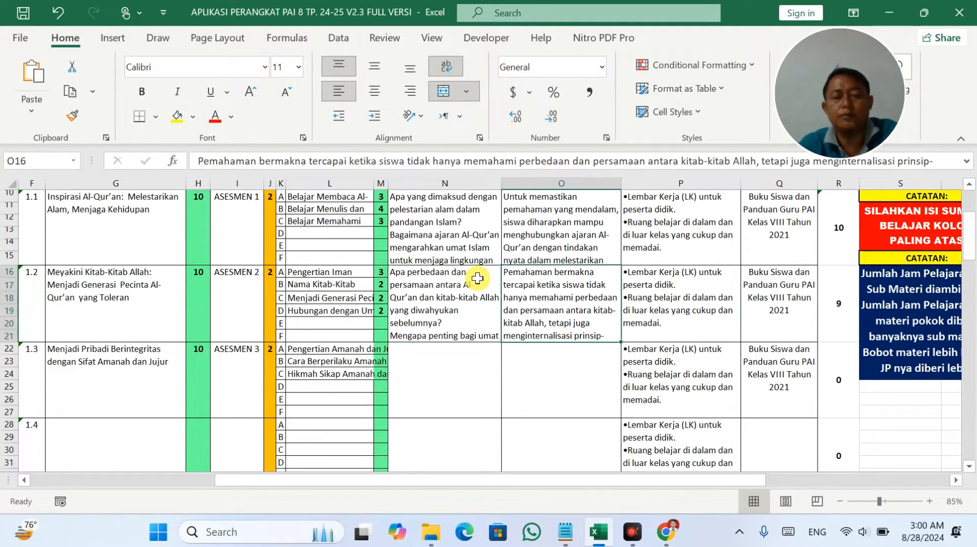
key("Down")
key("Right")
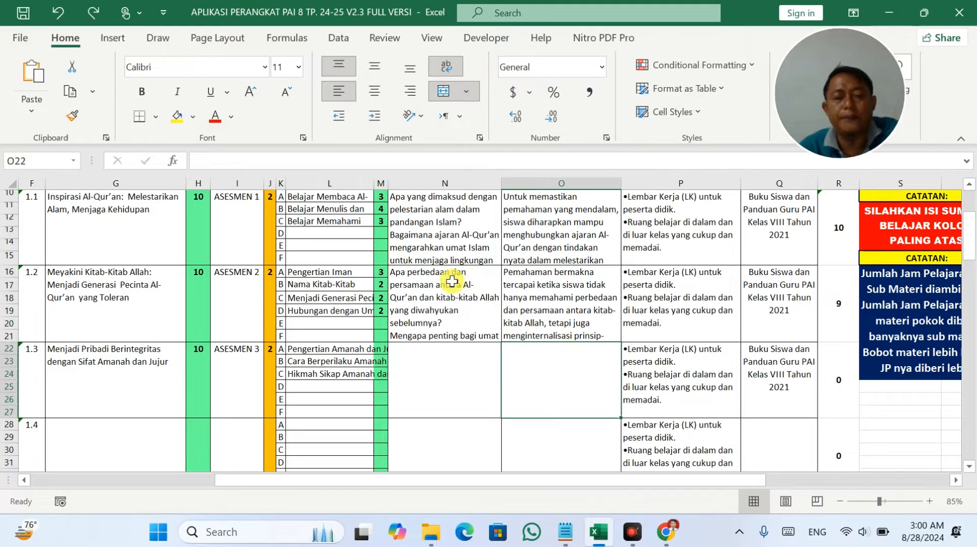
left_click(382, 284)
type("3")
left_click(473, 350)
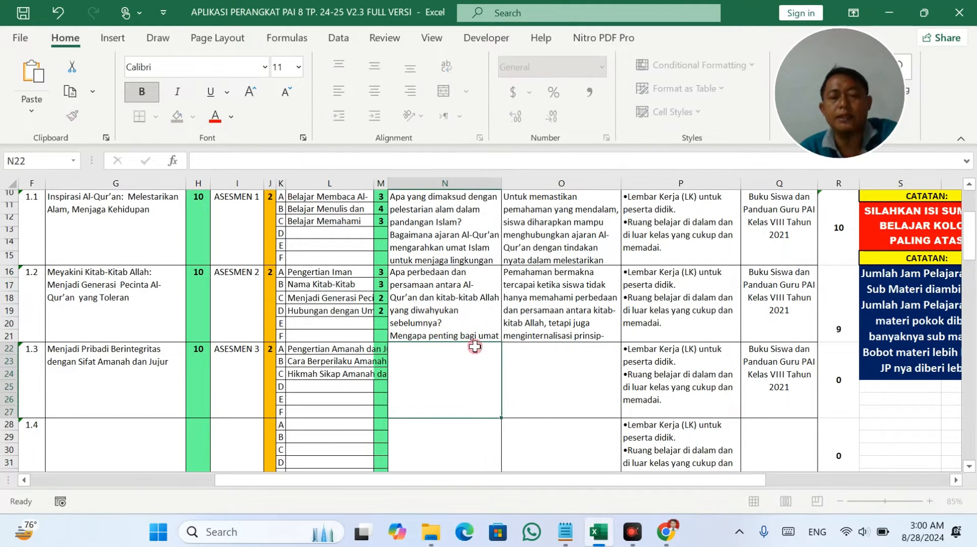
left_click(865, 305)
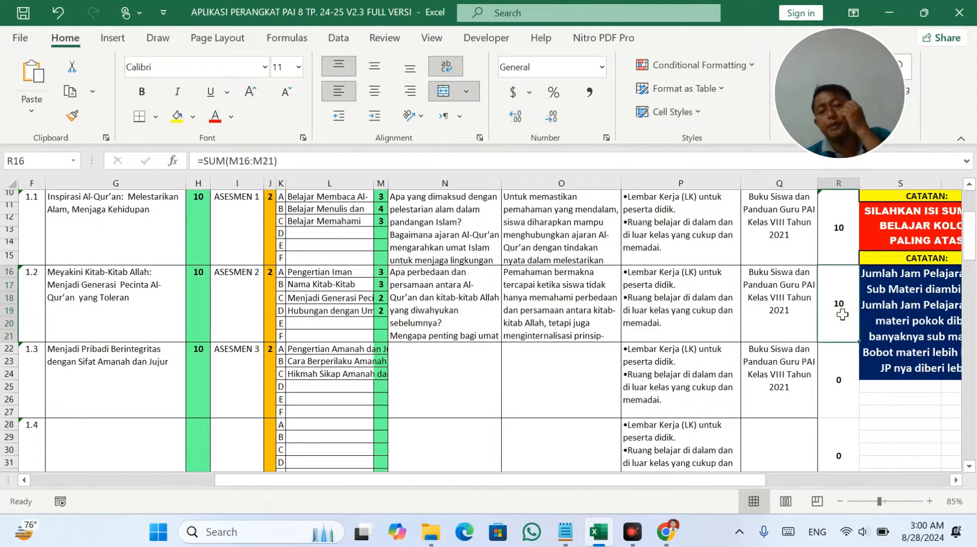
Enter 4, 3 and 3 JP in M22:M24 for the 1.3 sub-materials.
left_click(382, 351)
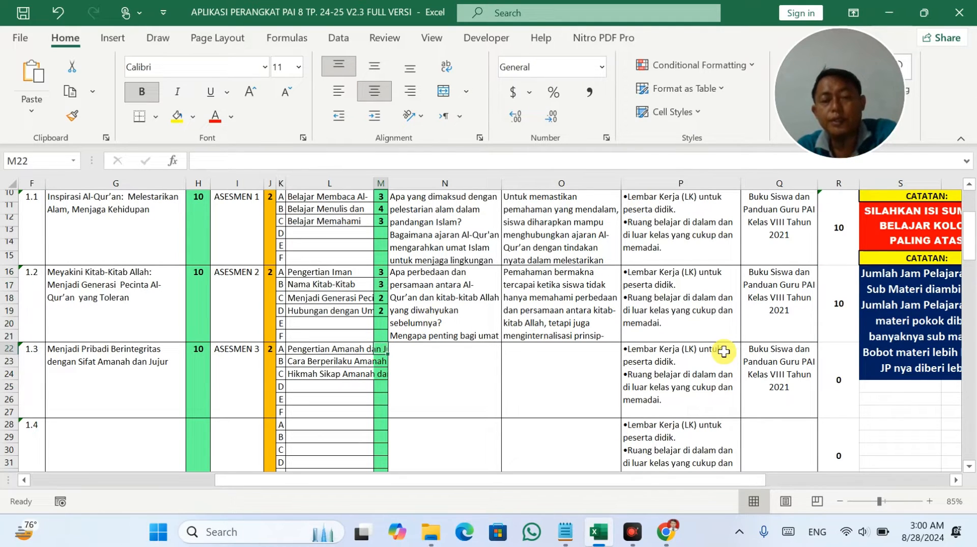
type("4")
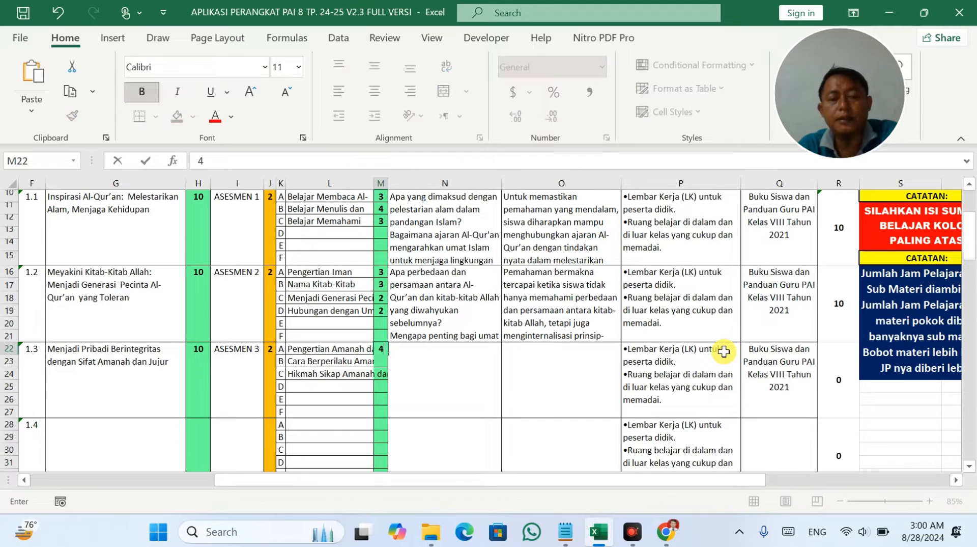
key("Return")
type("3")
key("Return")
type("3")
key("Return")
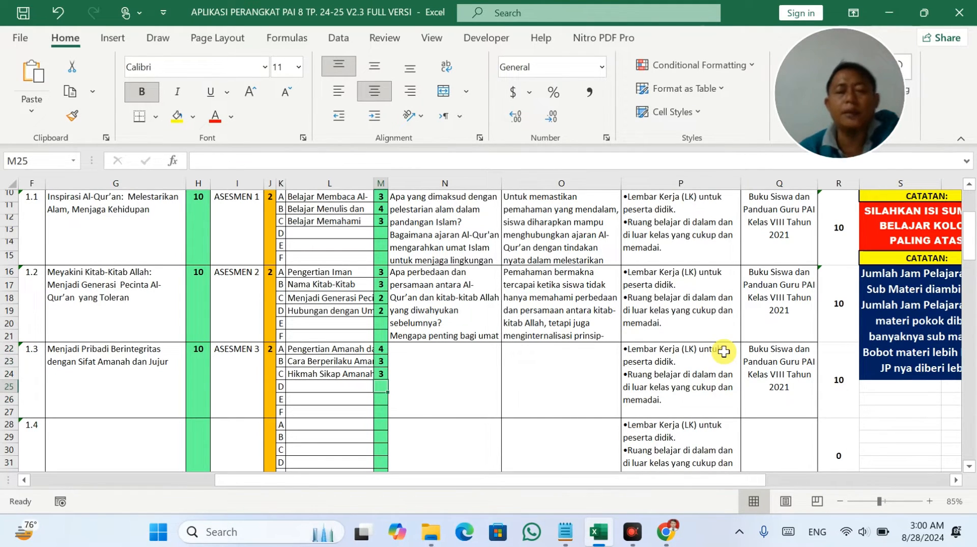
Select the empty 1.3 competency and TP cells D22:E22, then switch to File Explorer.
scroll(700, 316, "up", 3)
scroll(699, 314, "down", 4)
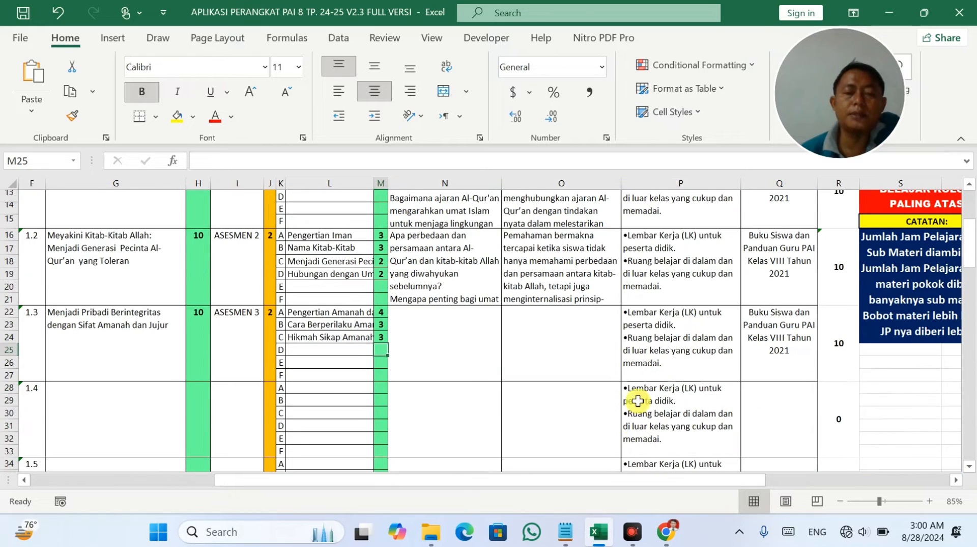
left_click_drag(684, 481, 566, 478)
scroll(447, 385, "up", 1)
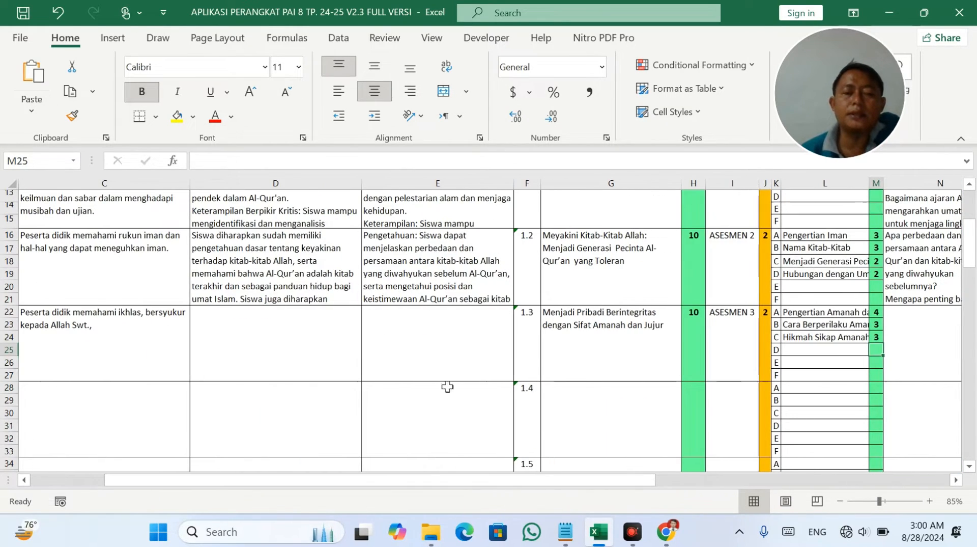
scroll(294, 281, "up", 2)
left_click_drag(290, 344, 434, 372)
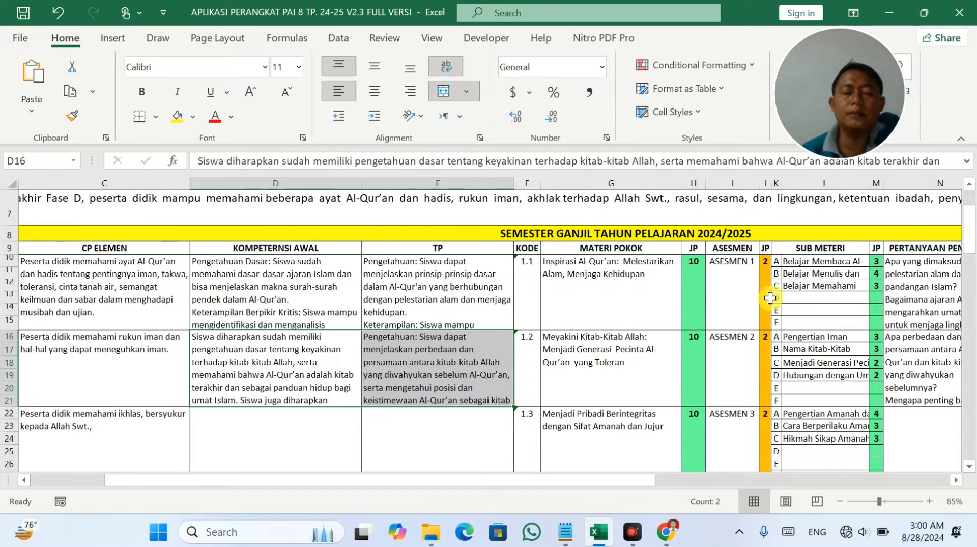
left_click(182, 426)
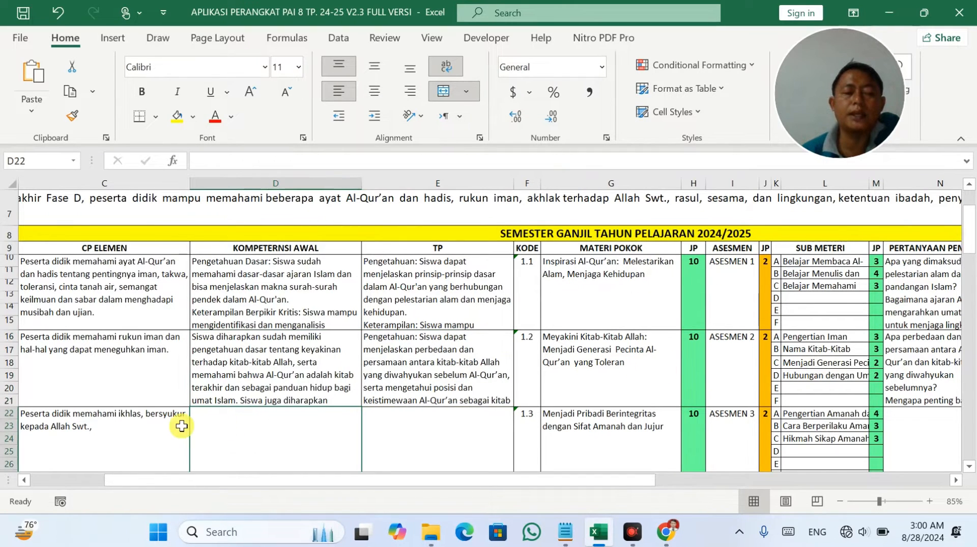
scroll(181, 412, "down", 1)
mouse_move(244, 378)
left_mouse_down()
mouse_move(426, 374)
mouse_move(392, 373)
left_mouse_up()
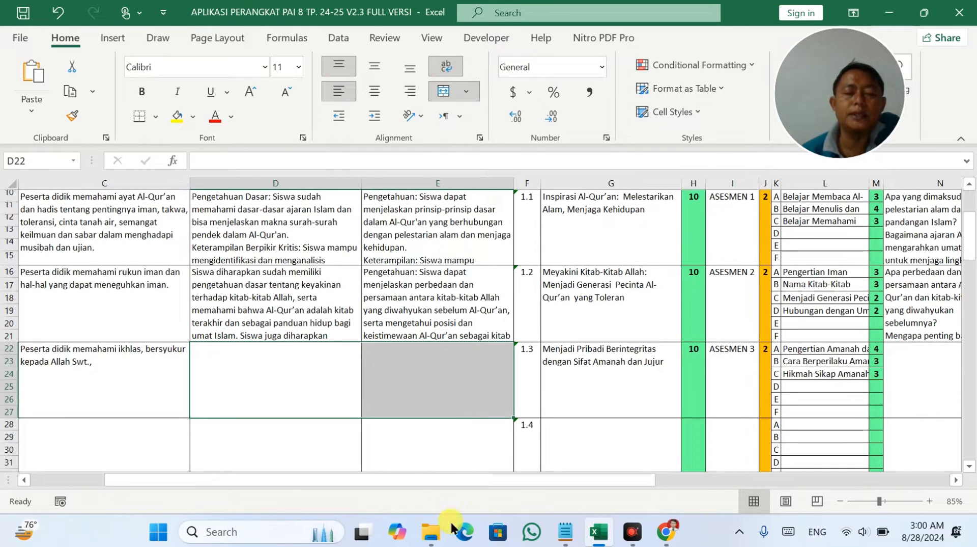
left_click(431, 531)
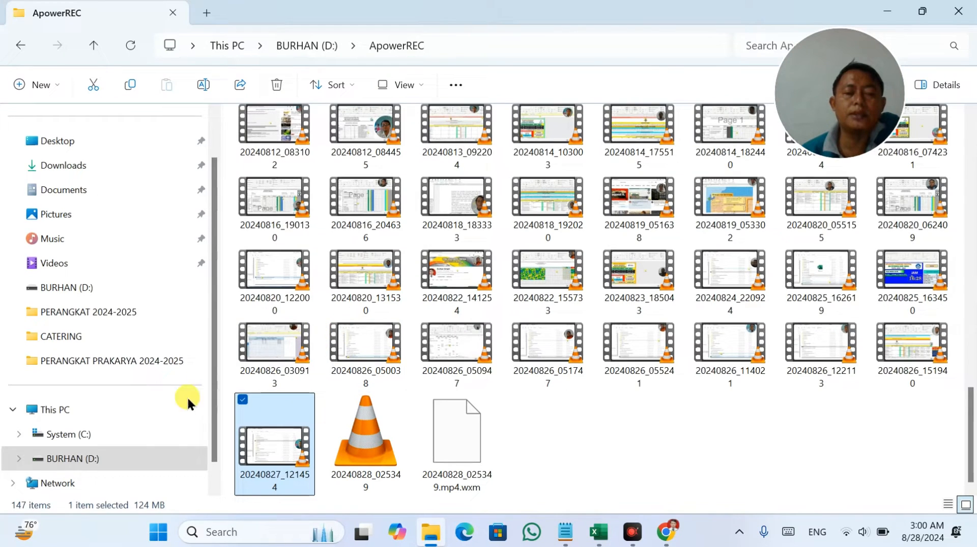
Open the BUAT MODUL AJAR prompt file from drive D in Notepad and copy all its text.
left_click(95, 460)
scroll(341, 300, "down", 3)
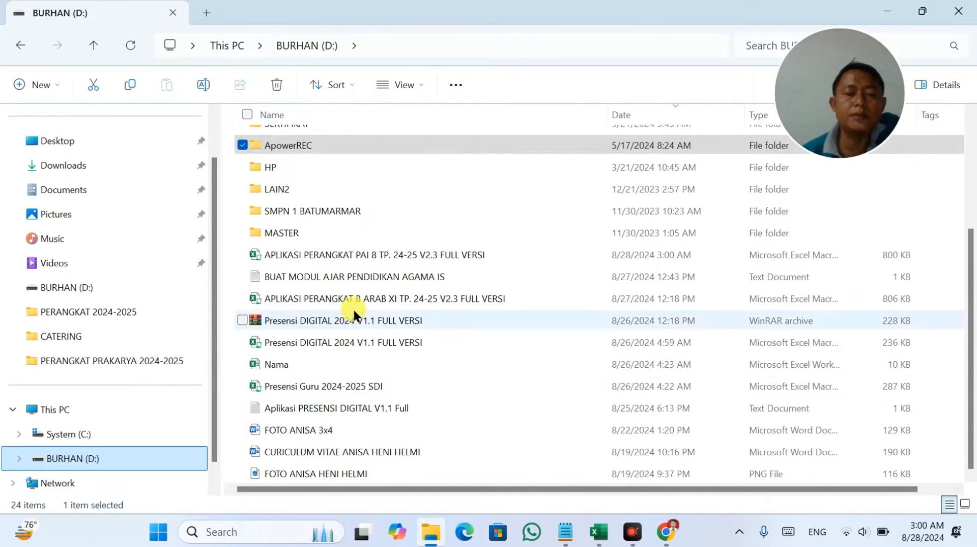
double_click(355, 276)
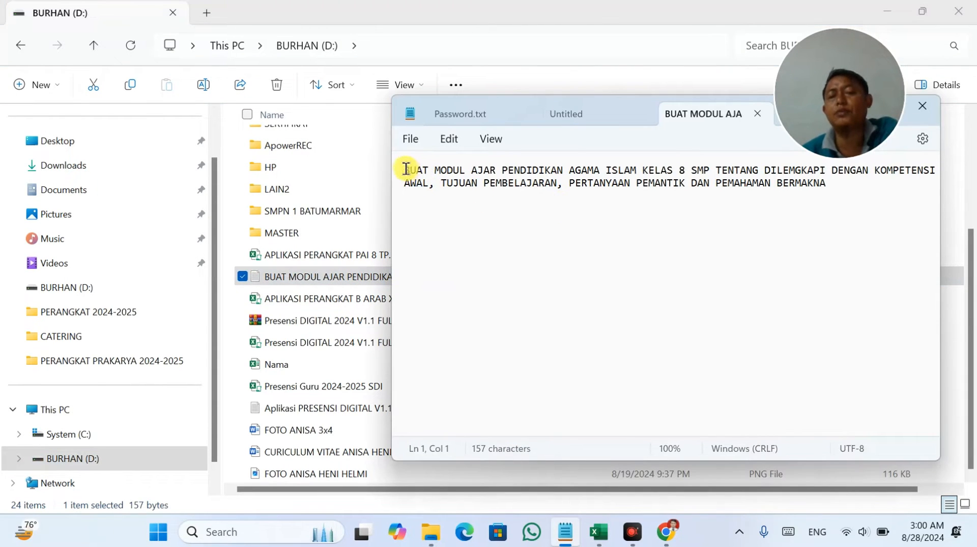
left_click_drag(402, 168, 835, 178)
right_click(777, 184)
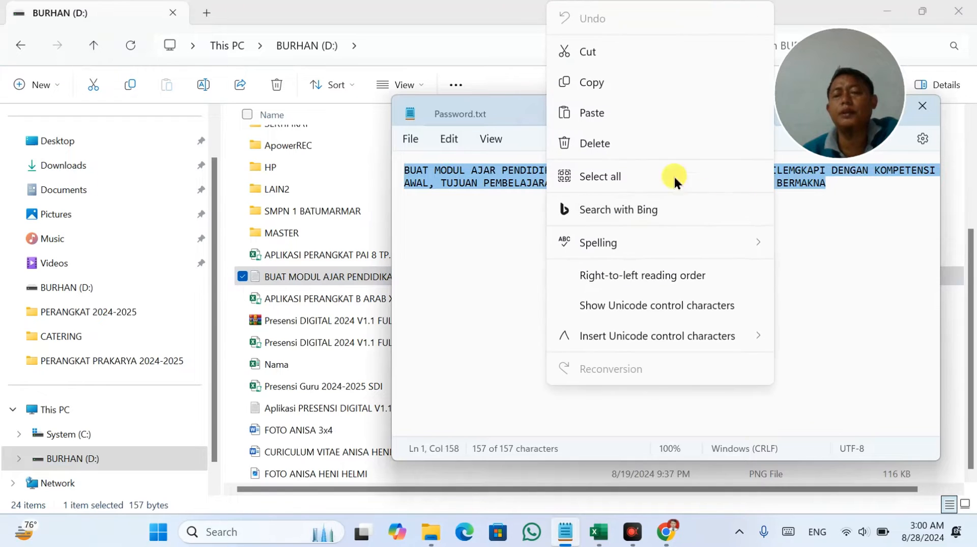
left_click(665, 83)
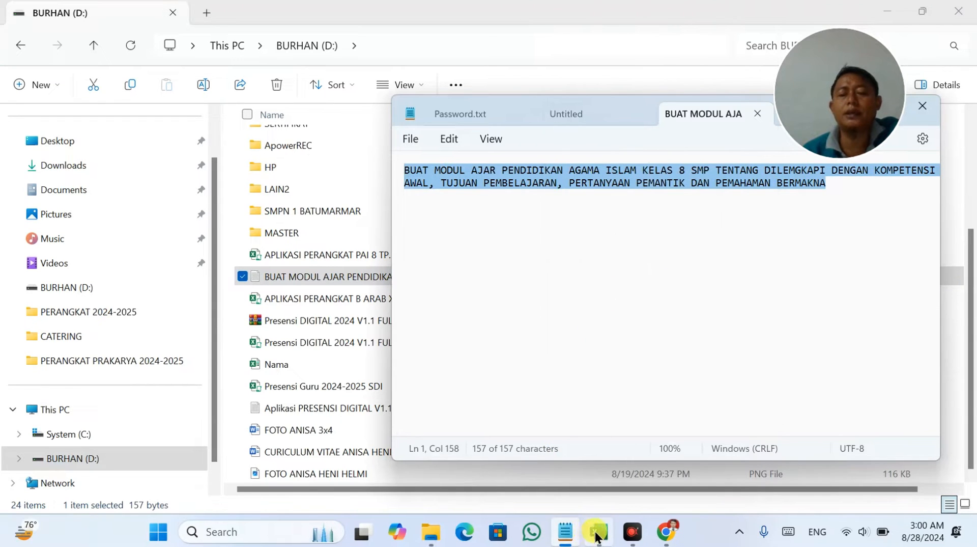
left_click(666, 532)
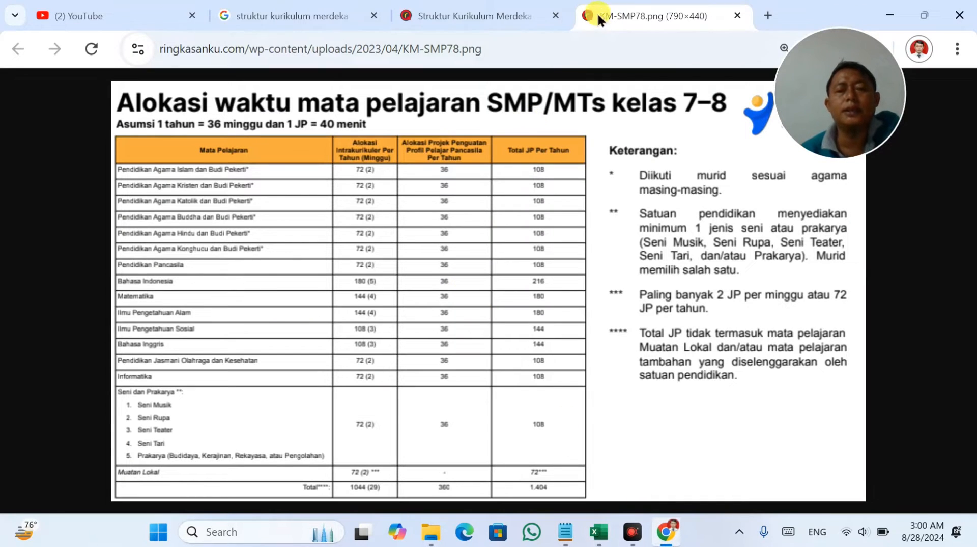
Go to chatgpt.com, stay logged out, and paste the module prompt into the message box.
left_click(579, 45)
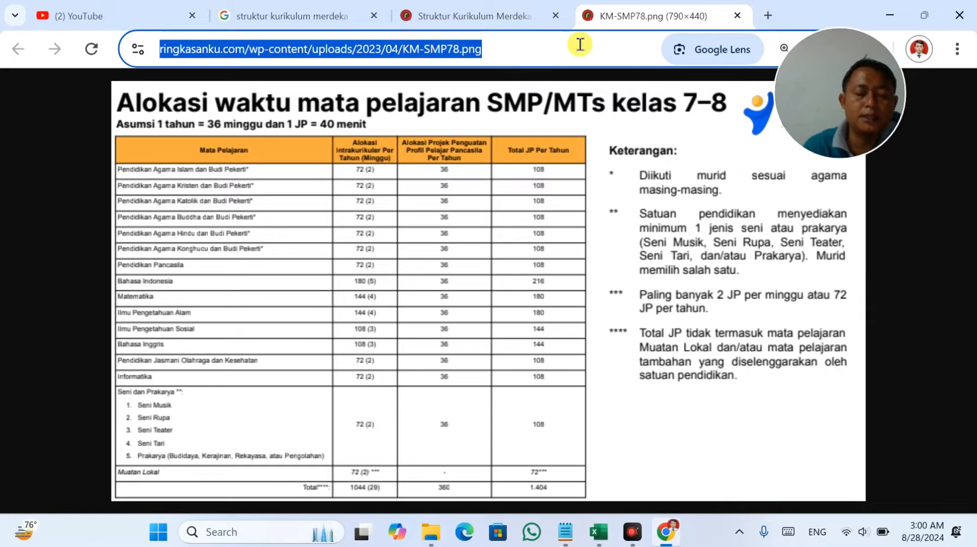
type("ch")
key("Return")
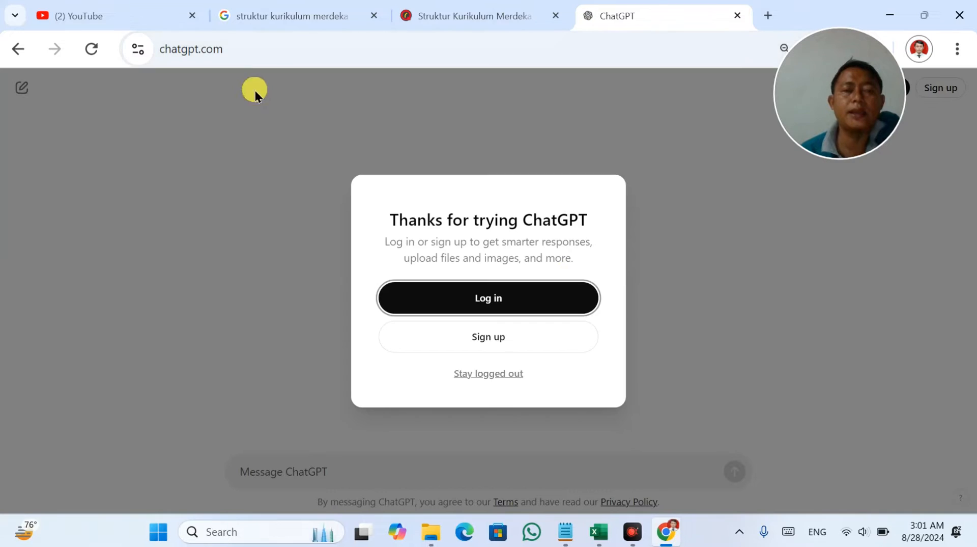
left_click(504, 375)
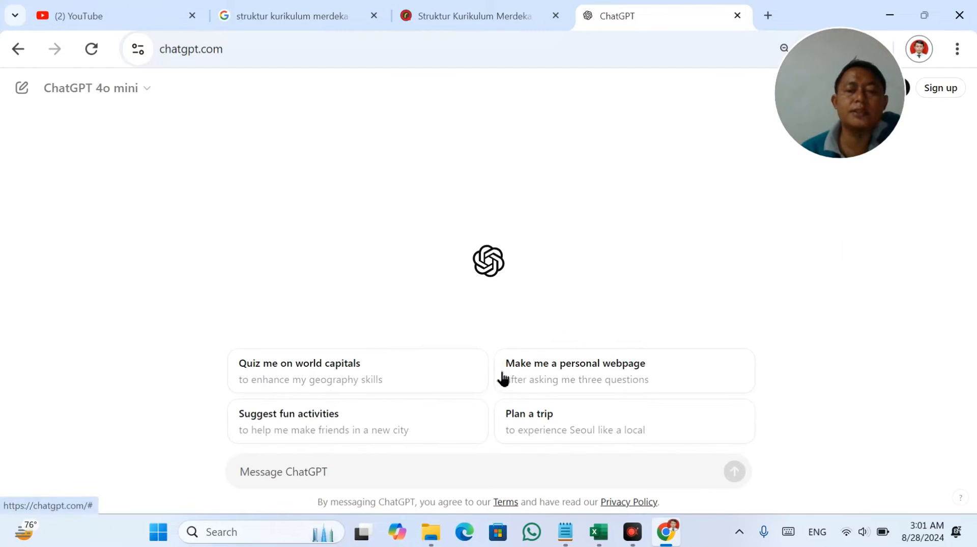
left_click(323, 465)
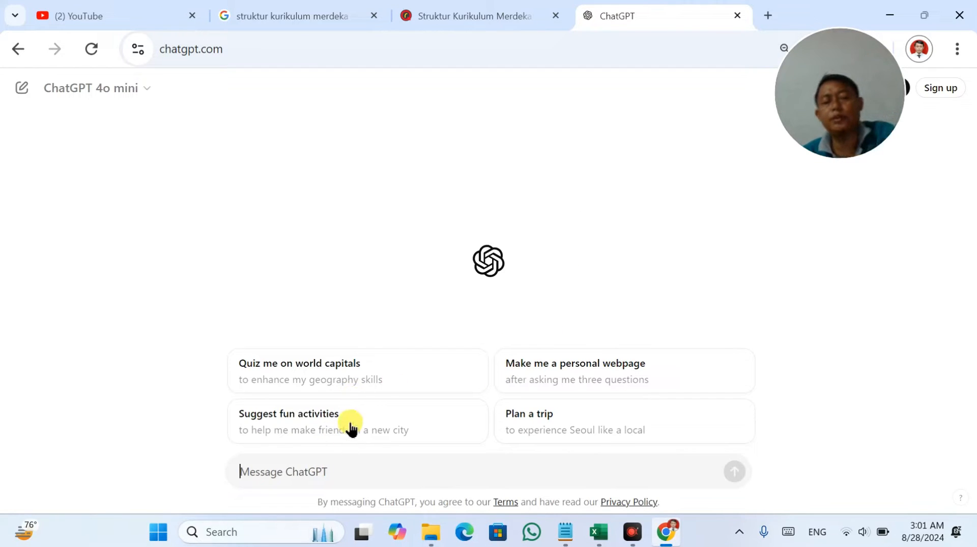
key("ctrl+v")
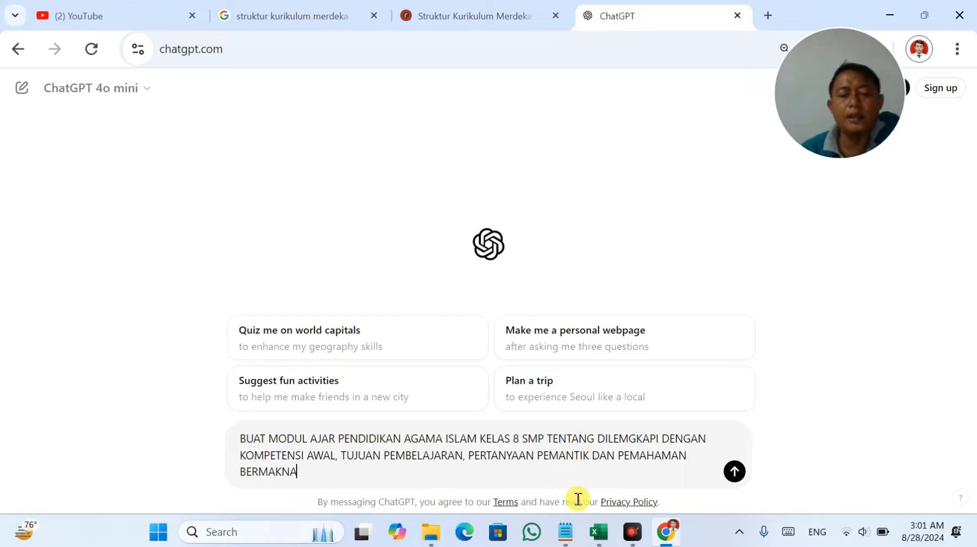
left_click(598, 534)
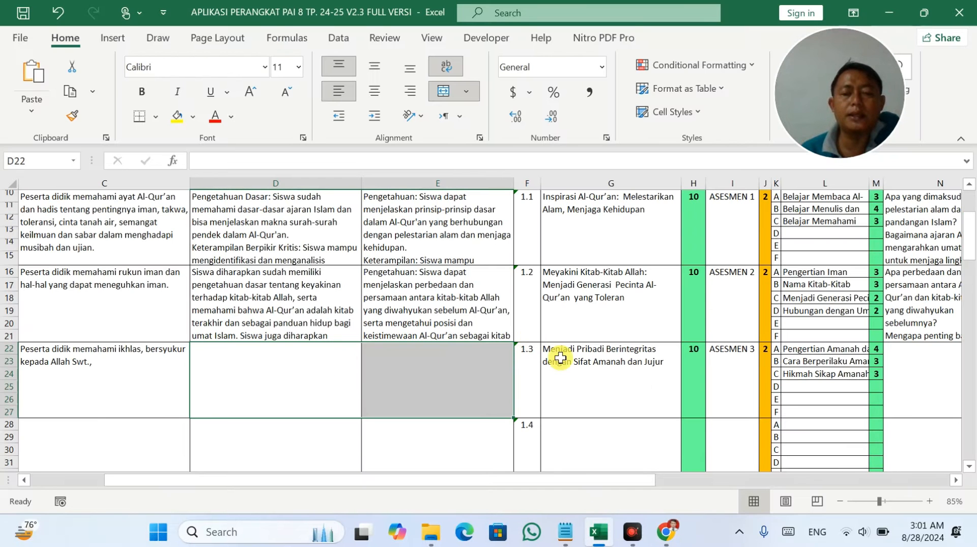
Copy the 1.3 topic from G22 and replace the Notepad prompt with the corrected prompt text.
double_click(581, 367)
double_click(581, 361)
triple_click(582, 359)
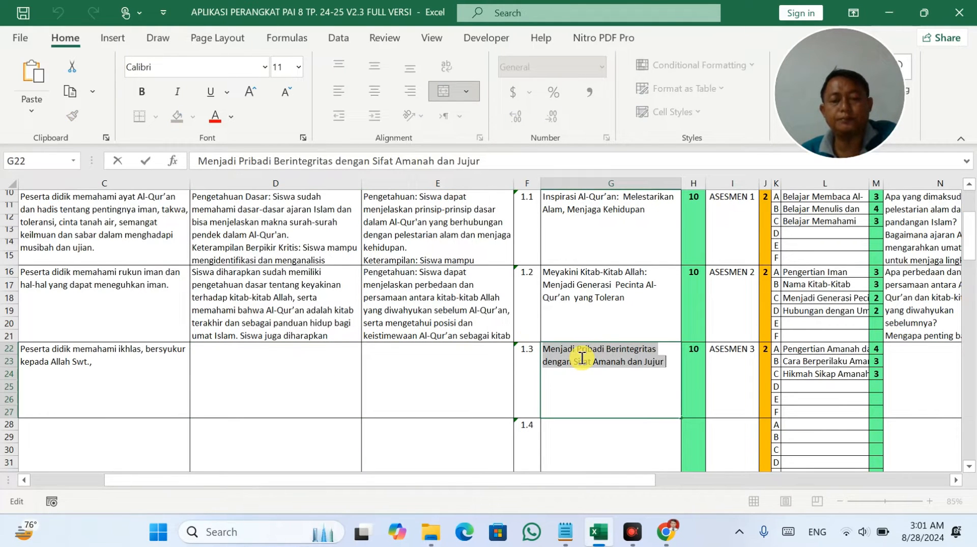
key("alt+Tab")
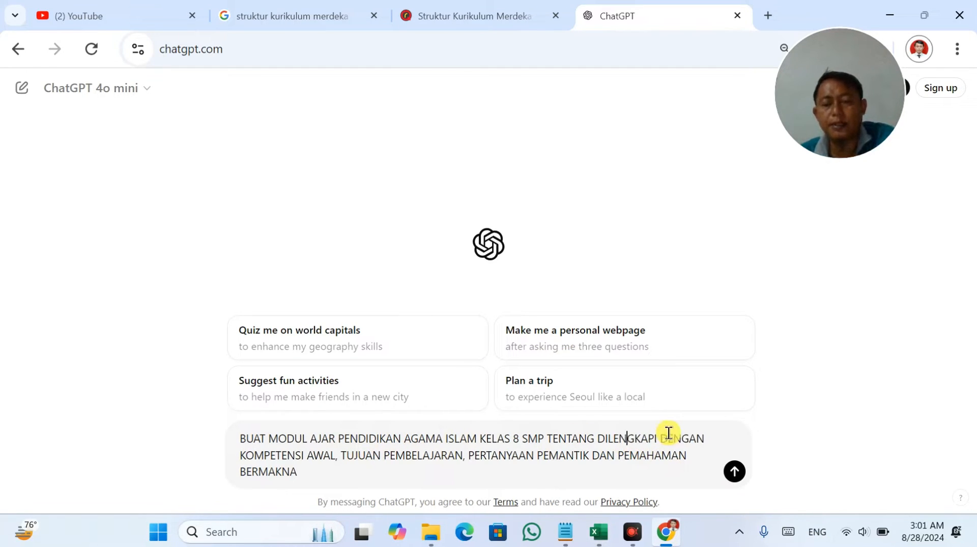
key("ctrl+a")
key("ctrl+c")
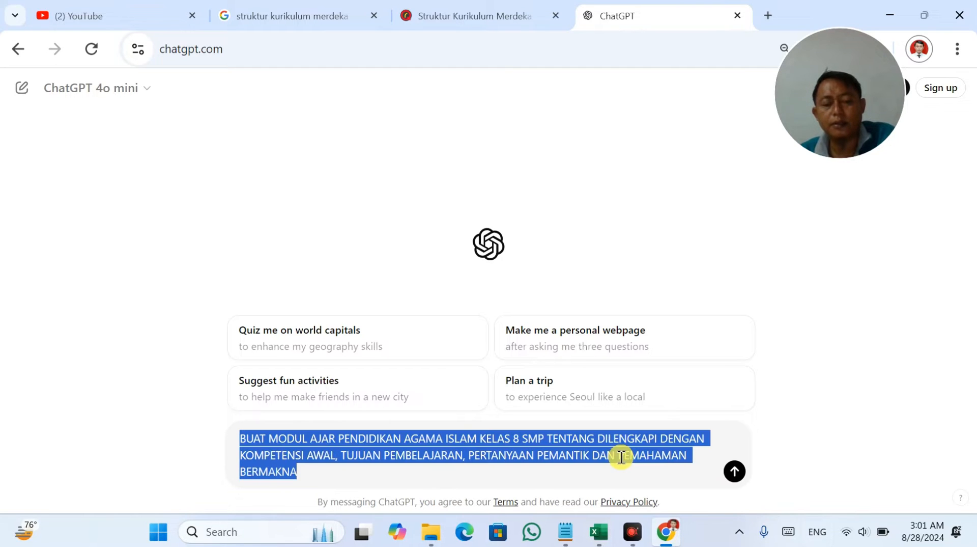
left_click(566, 532)
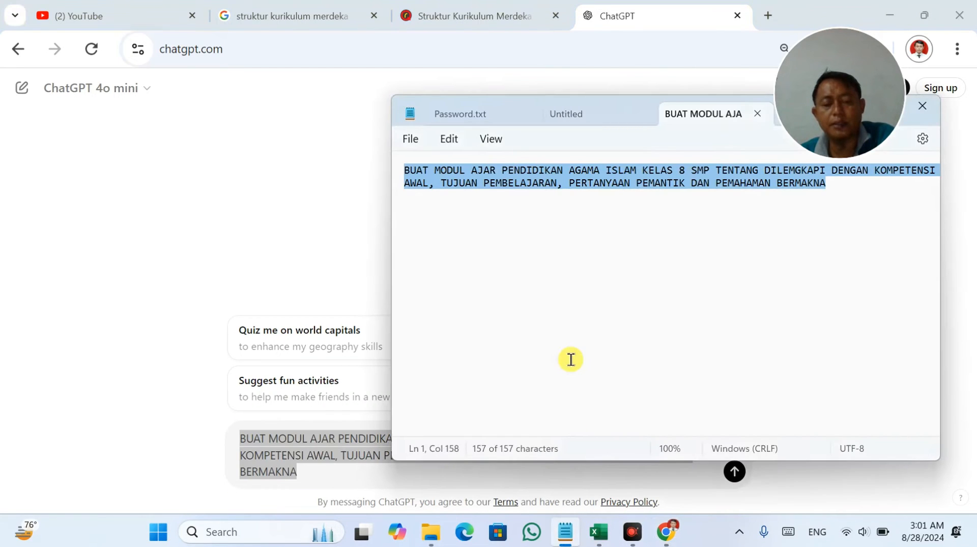
key("ctrl+v")
key("alt+Tab")
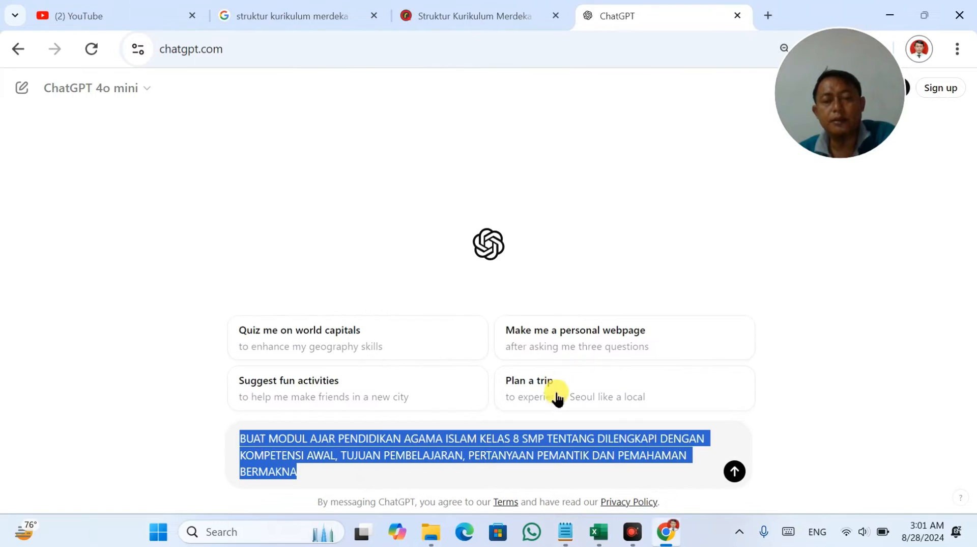
Insert 'Menjadi Pribadi Berintegritas dengan Sifat Amanah dan Jujur' after TENTANG and send the request.
left_click(599, 531)
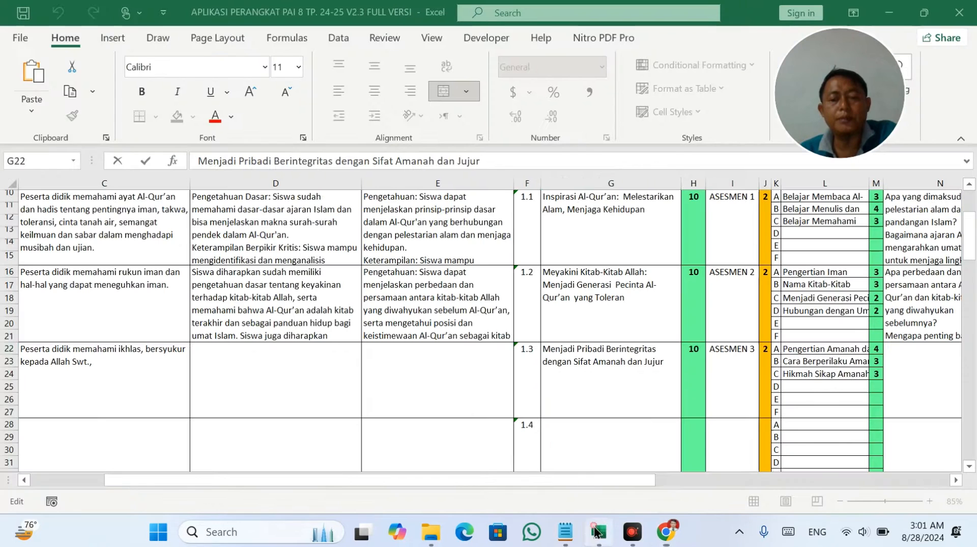
triple_click(545, 355)
key("ctrl+c")
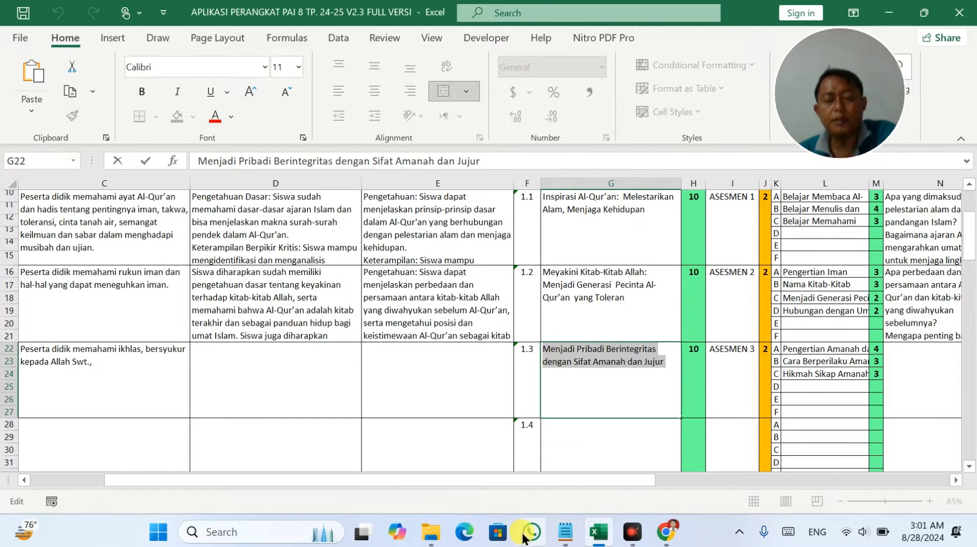
left_click(667, 532)
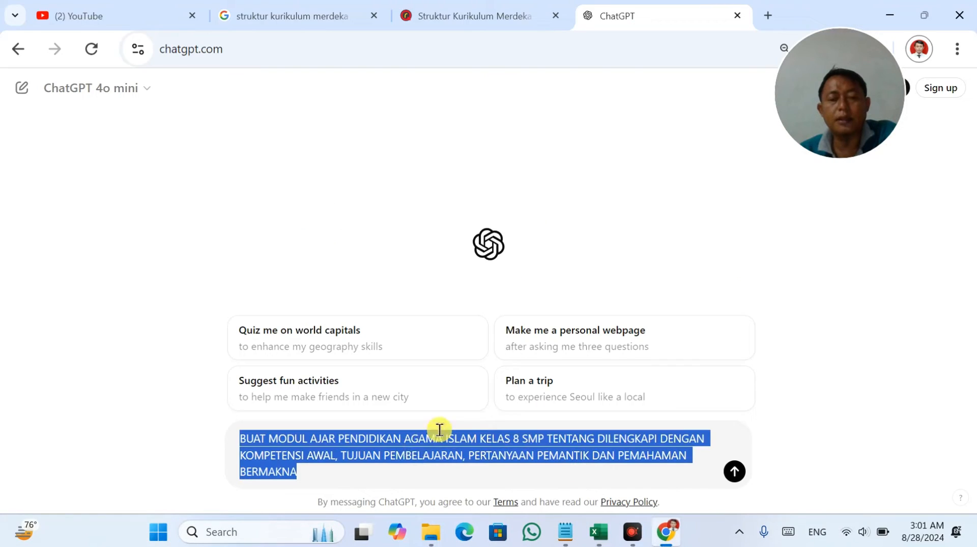
left_click(417, 455)
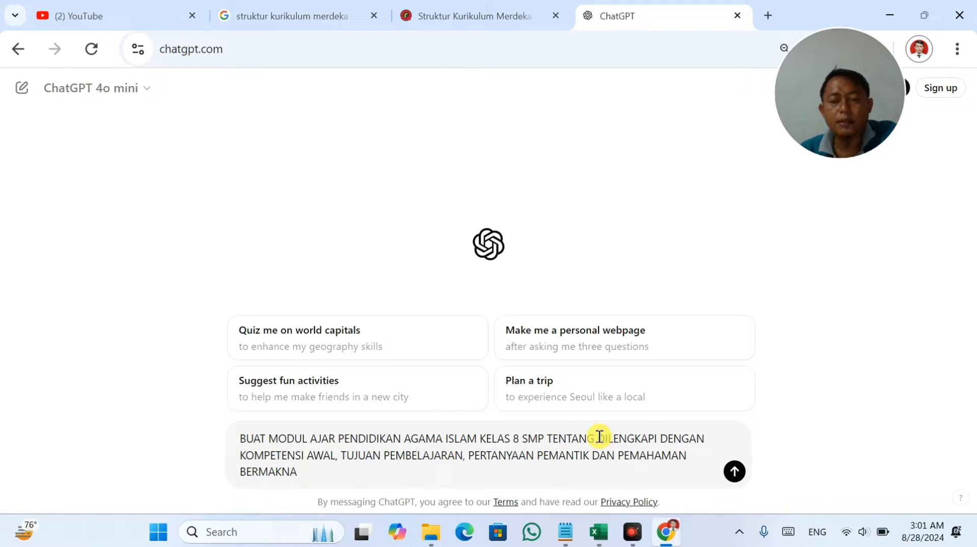
key("ctrl+v")
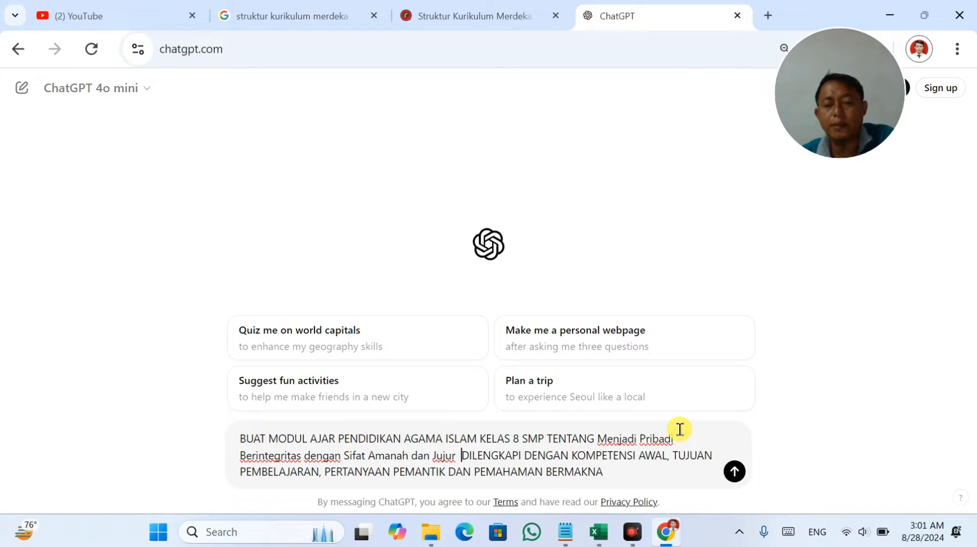
key("Return")
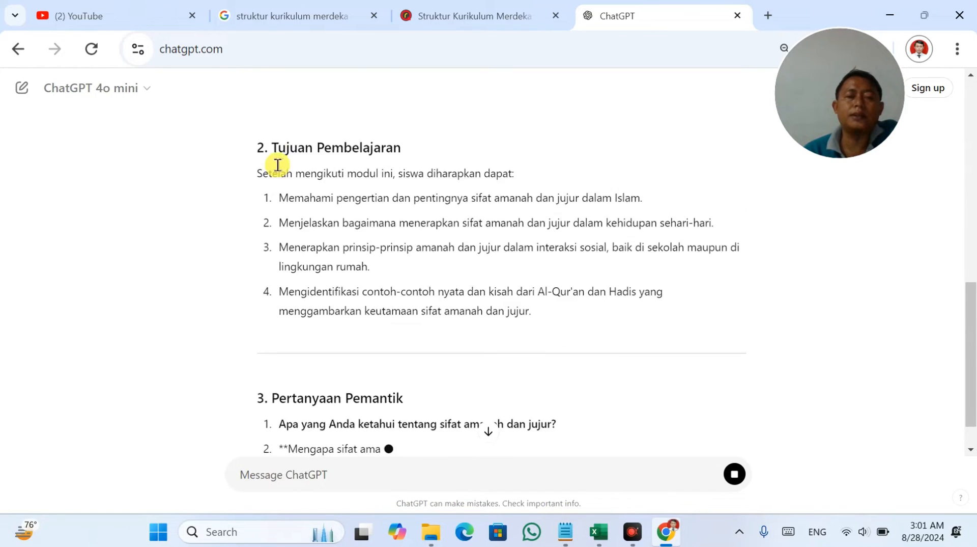
Paste ChatGPT's three Kompetensi Awal bullets into cell D22.
scroll(278, 165, "up", 3)
left_click_drag(278, 143, 611, 193)
key("ctrl+c")
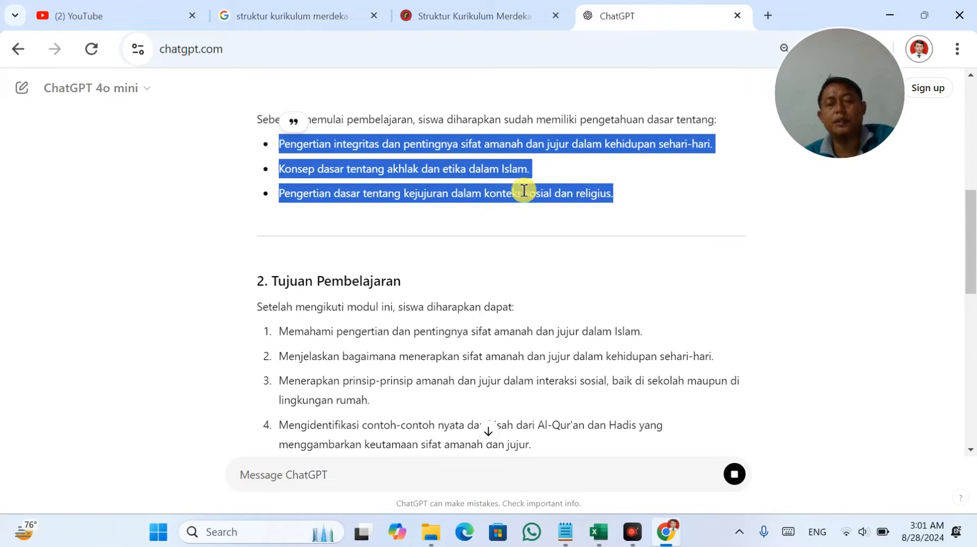
left_click(610, 540)
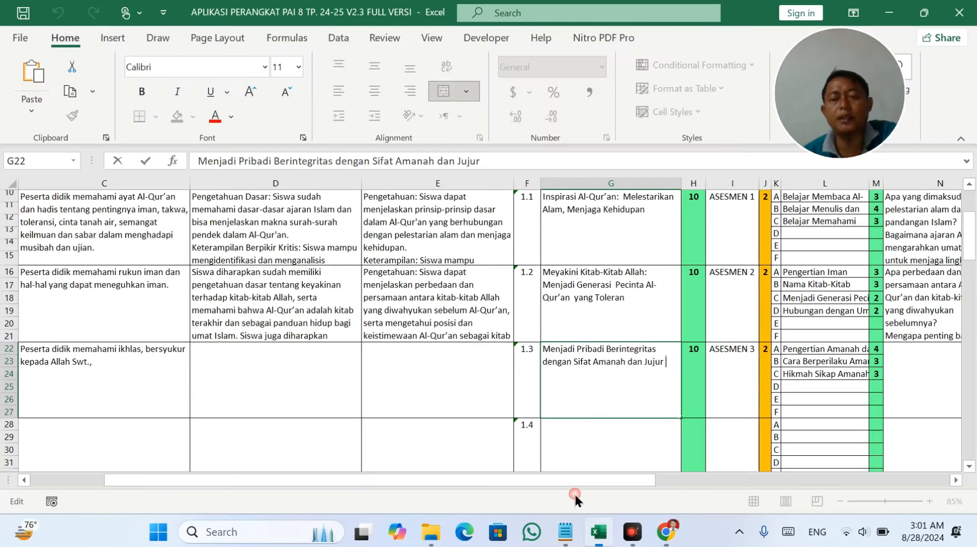
left_click(235, 371)
double_click(236, 370)
key("ctrl+v")
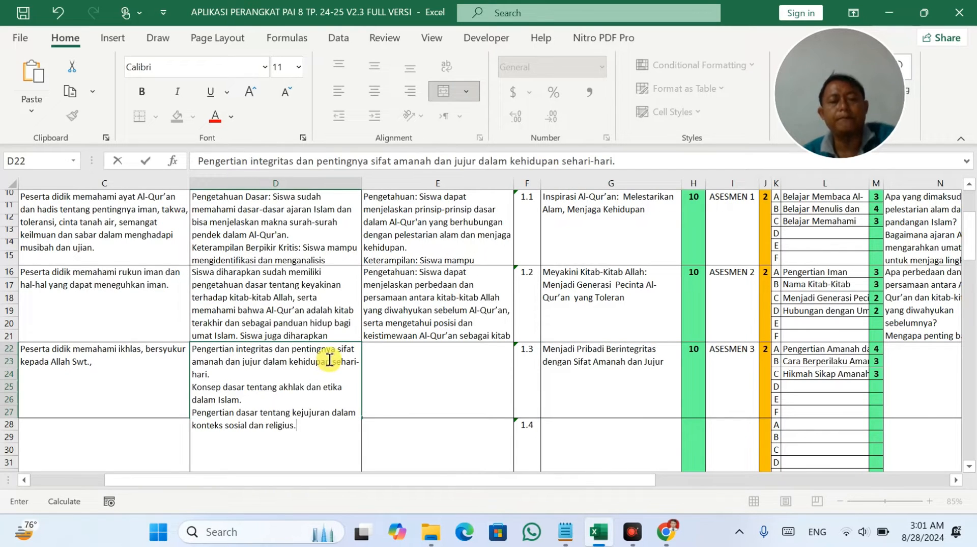
Paste the four Tujuan Pembelajaran items inside cell E22 after cancelling a mismatched-size paste.
key("alt+Tab")
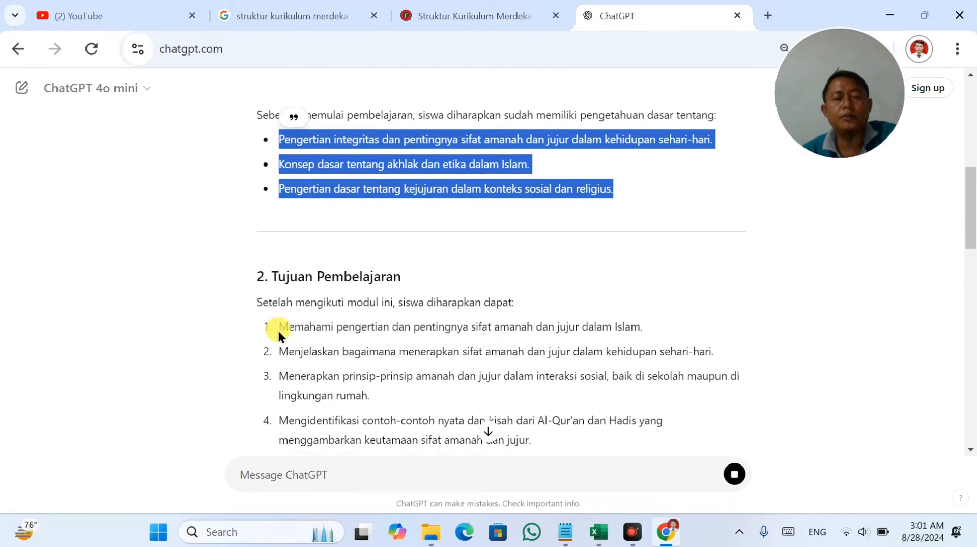
scroll(275, 327, "down", 1)
left_click_drag(280, 254, 544, 371)
key("alt+Tab")
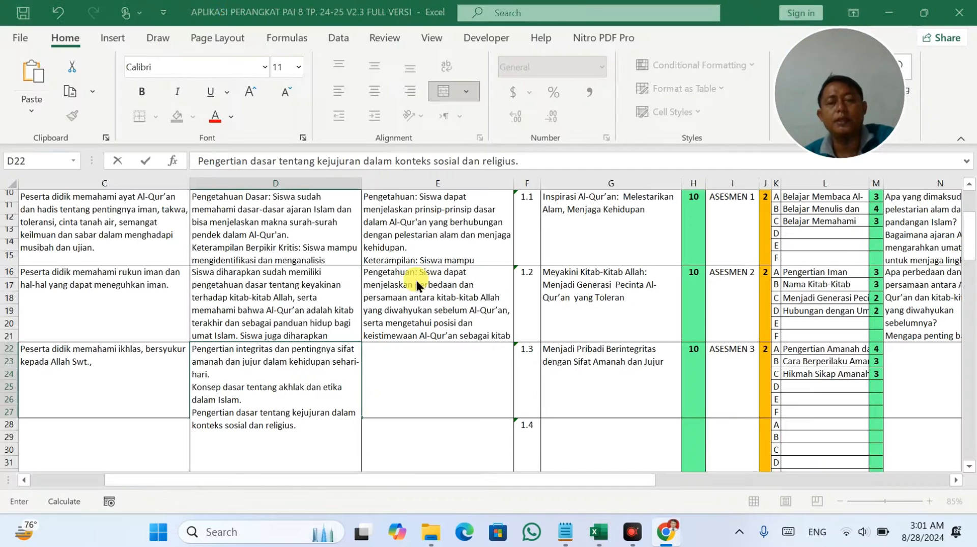
left_click(410, 376)
key("ctrl+v")
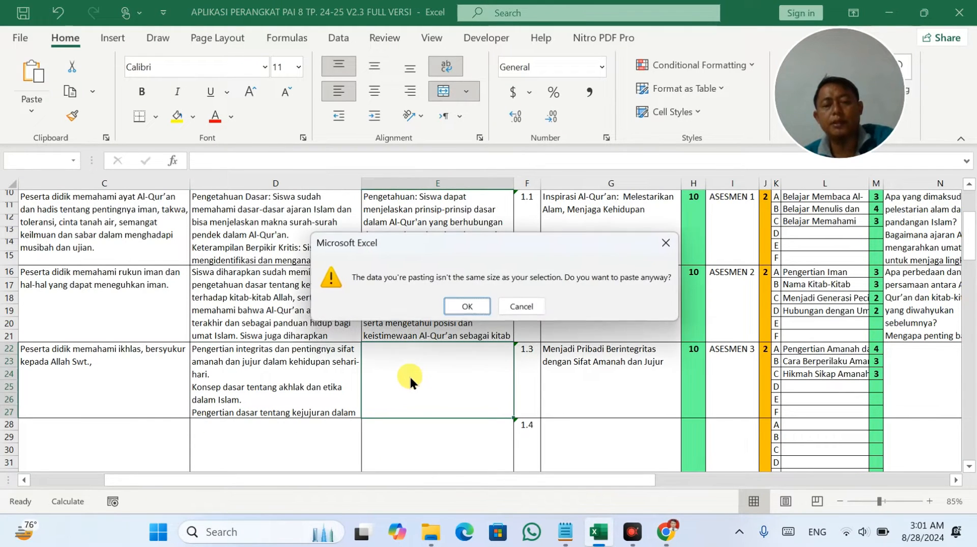
left_click(515, 311)
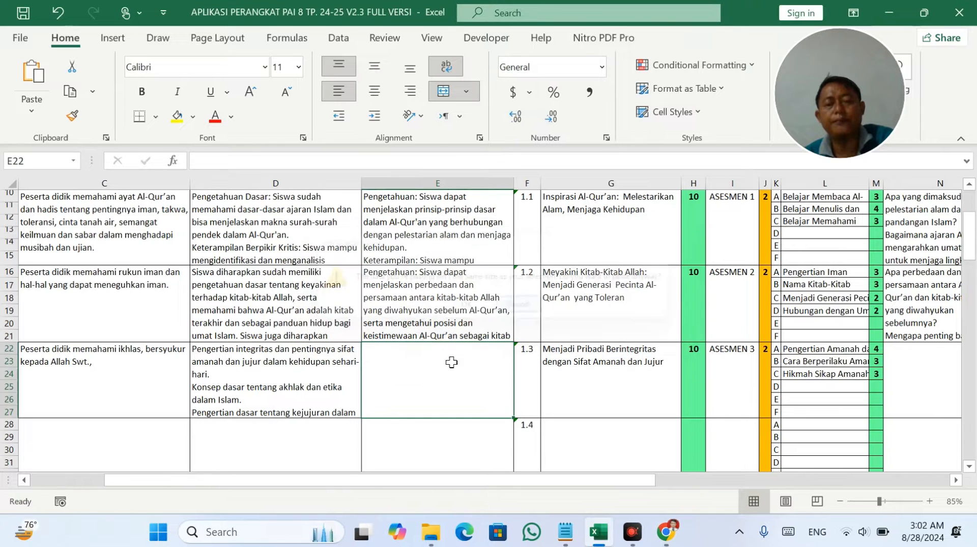
double_click(448, 361)
key("ctrl+v")
key("alt+Tab")
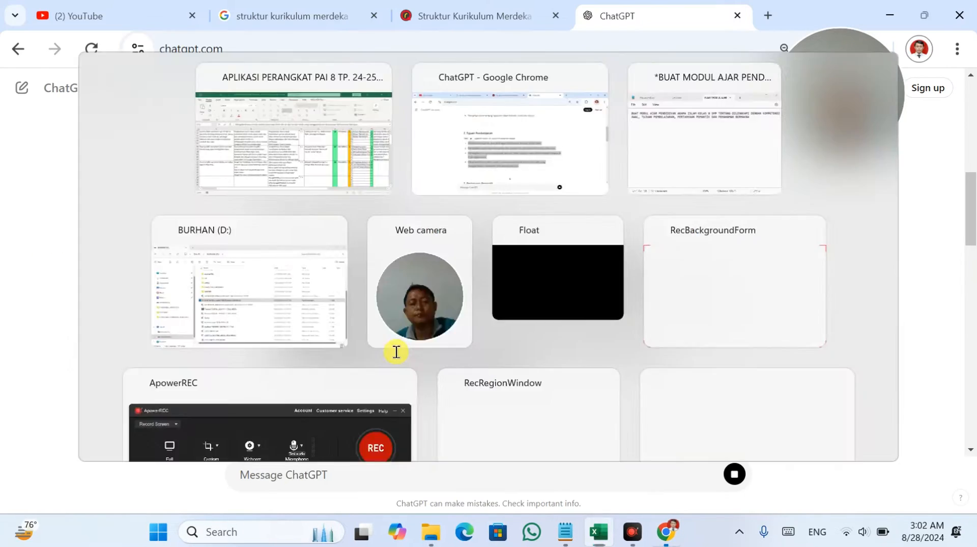
Paste the five Pertanyaan Pemantik questions into cell N22.
scroll(396, 352, "down", 4)
scroll(319, 240, "up", 2)
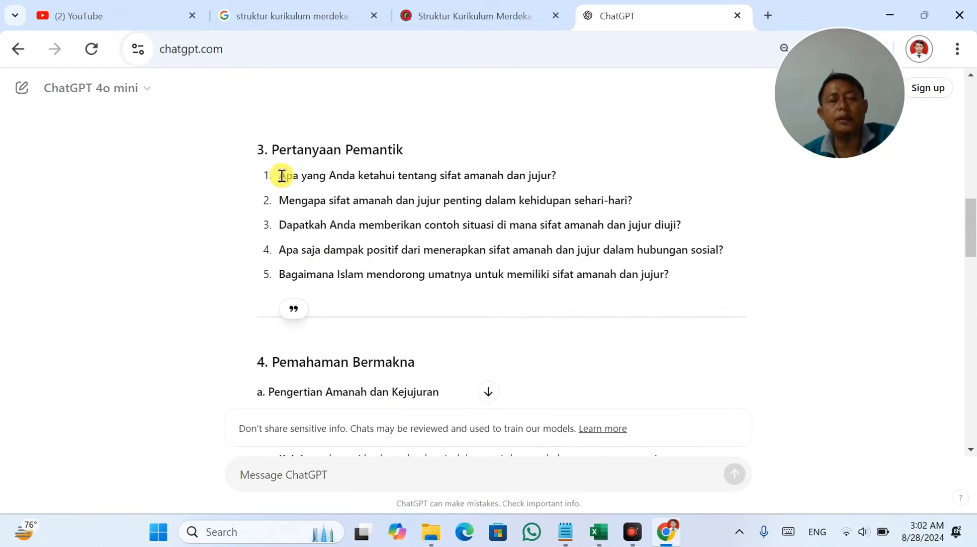
left_click_drag(319, 190, 677, 277)
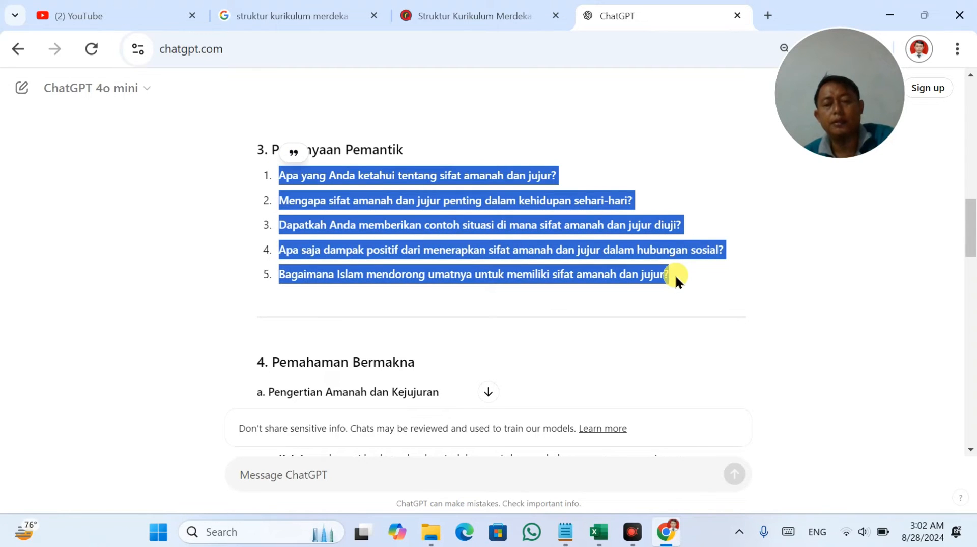
key("alt+Tab")
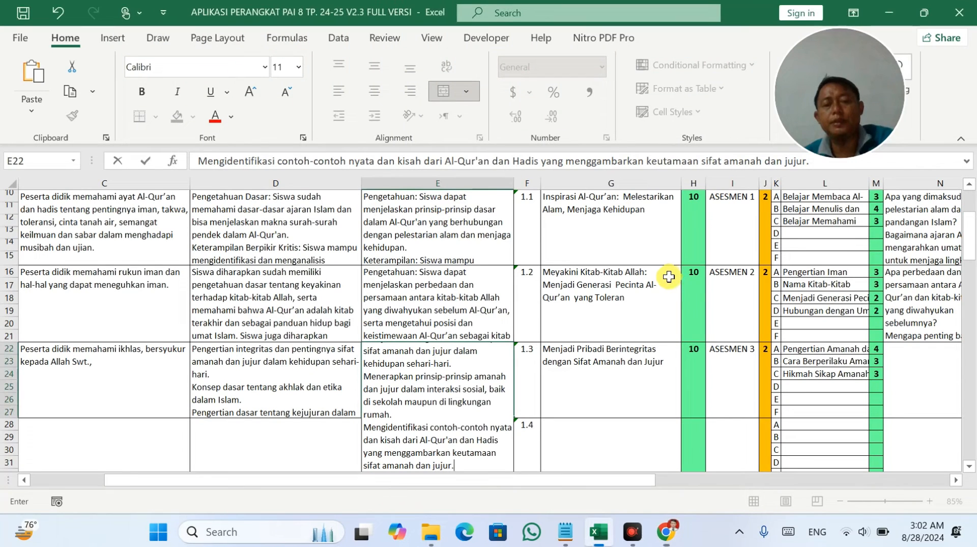
left_click(913, 389)
double_click(791, 372)
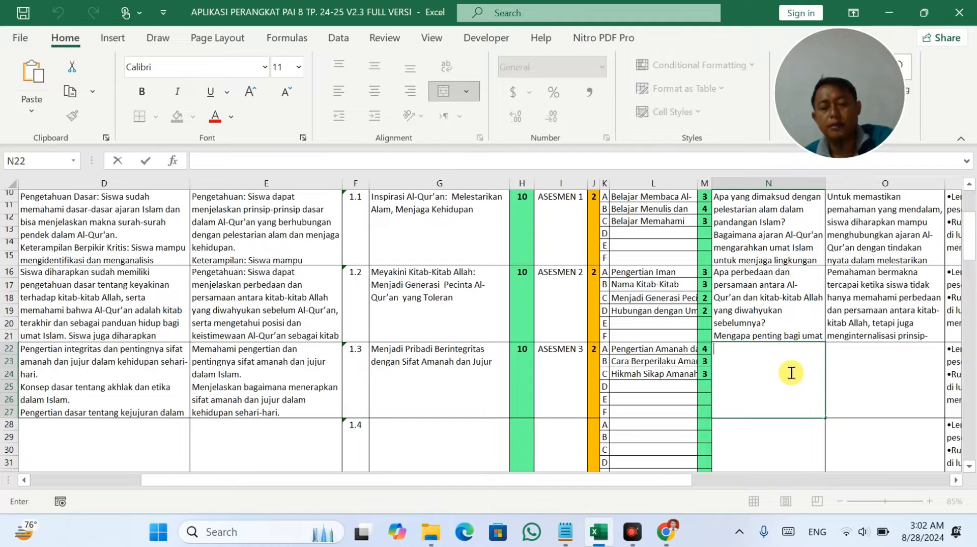
key("ctrl+v")
key("alt+Tab")
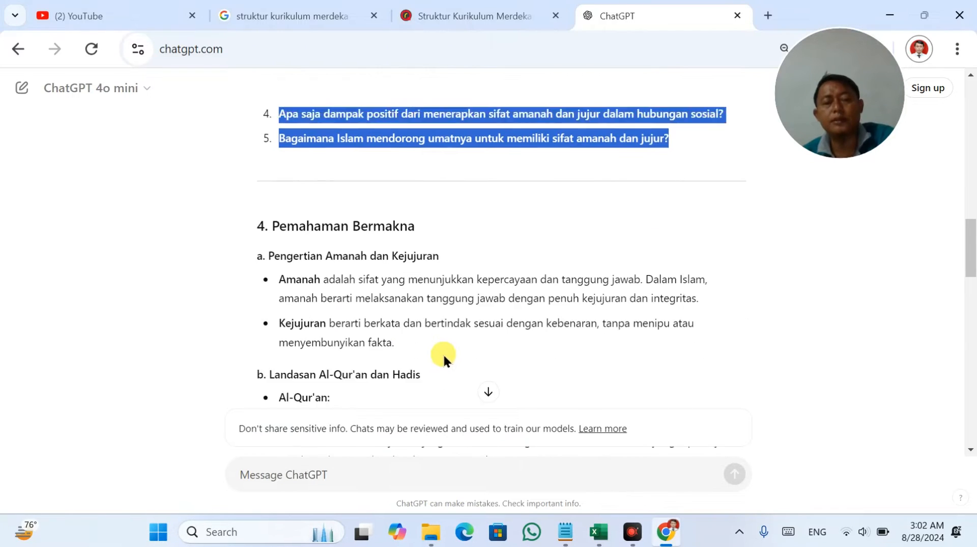
Put the Pemahaman Bermakna subheading 'Pengertian Amanah dan Kejujuran' into cell O22.
scroll(443, 353, "down", 1)
left_click_drag(270, 239, 496, 237)
scroll(488, 241, "up", 4)
scroll(496, 237, "up", 2)
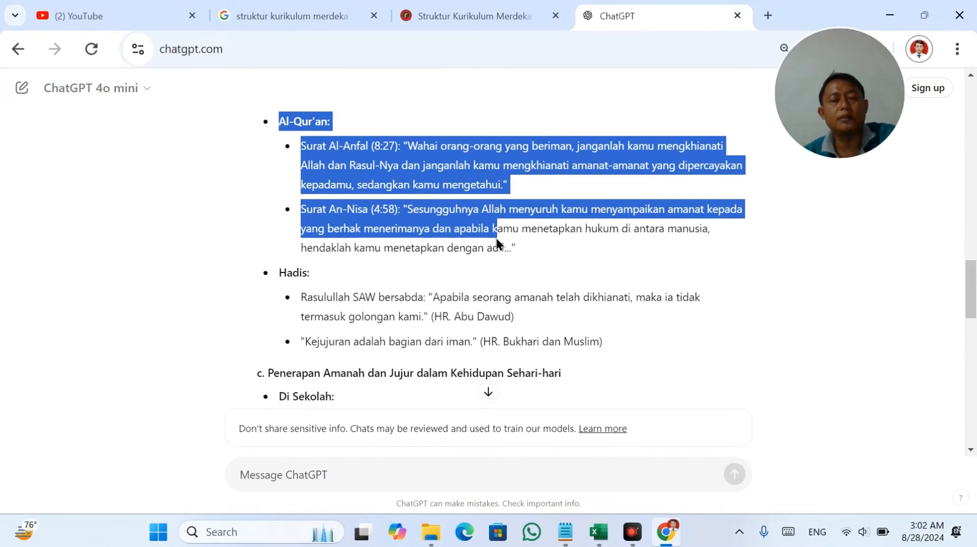
scroll(496, 237, "down", 15)
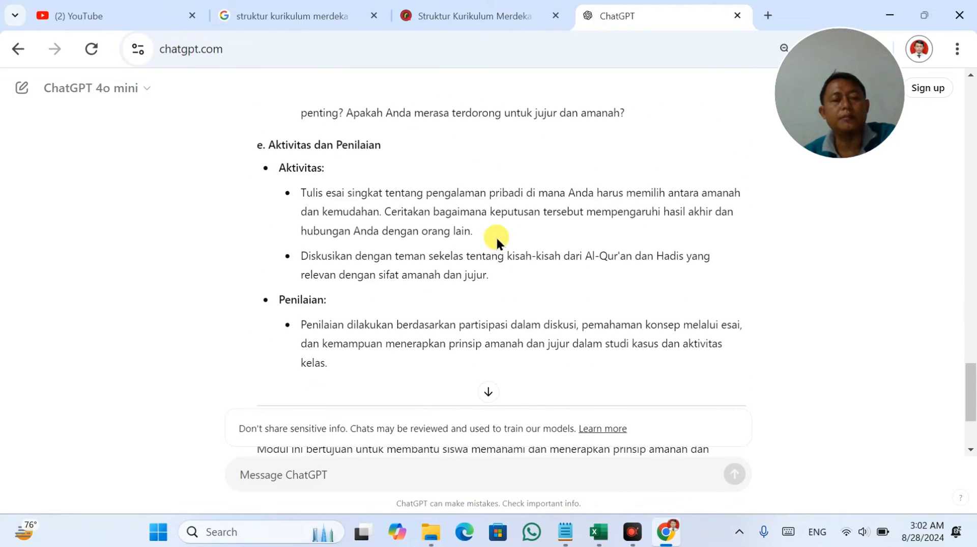
scroll(497, 237, "up", 10)
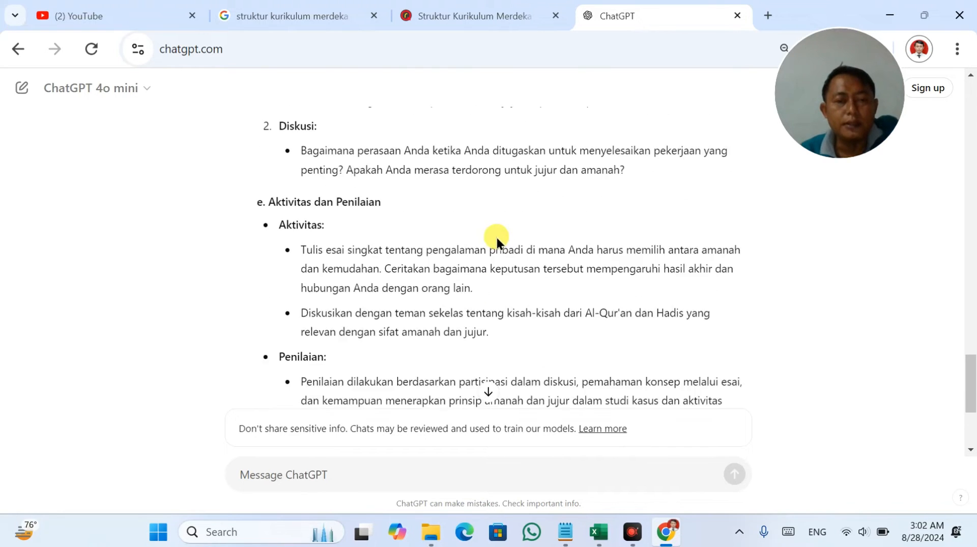
scroll(496, 237, "up", 2)
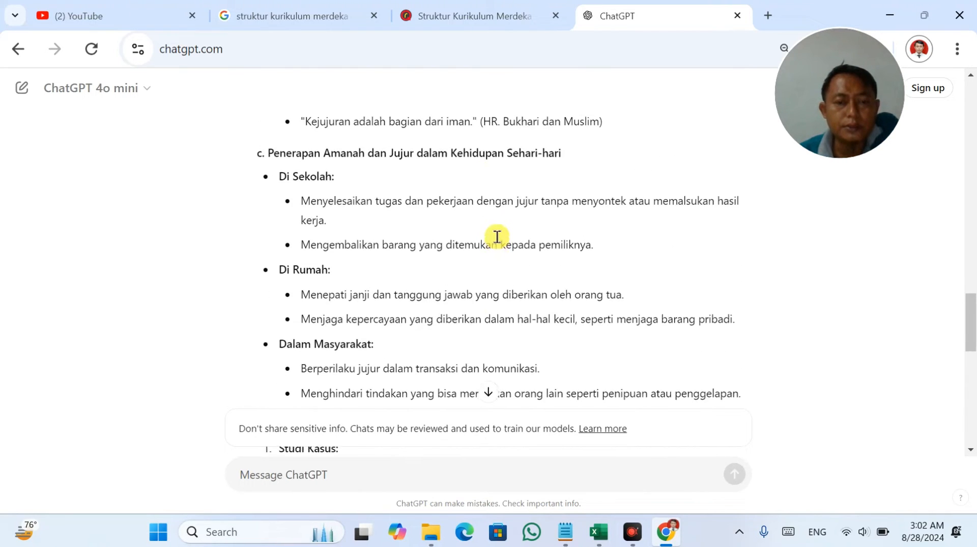
scroll(497, 237, "up", 11)
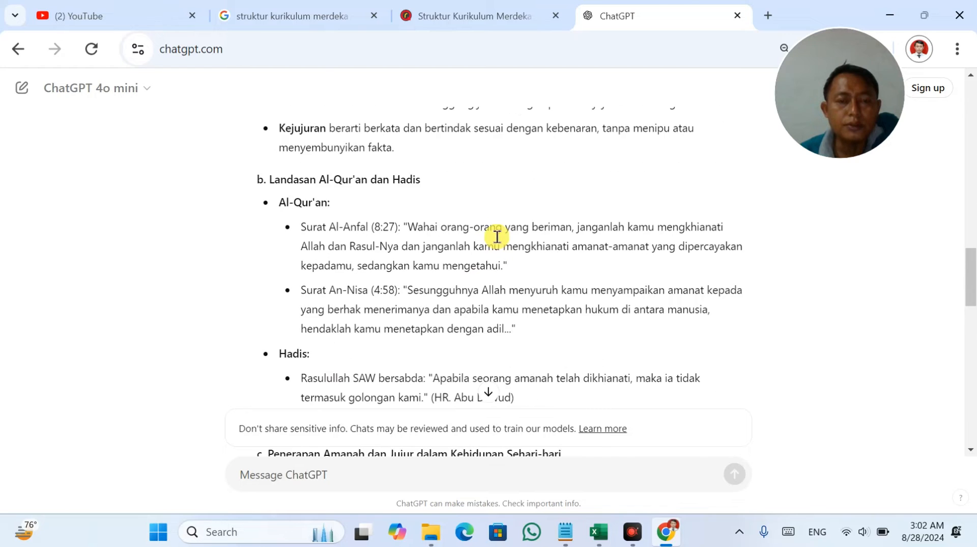
scroll(285, 281, "down", 2)
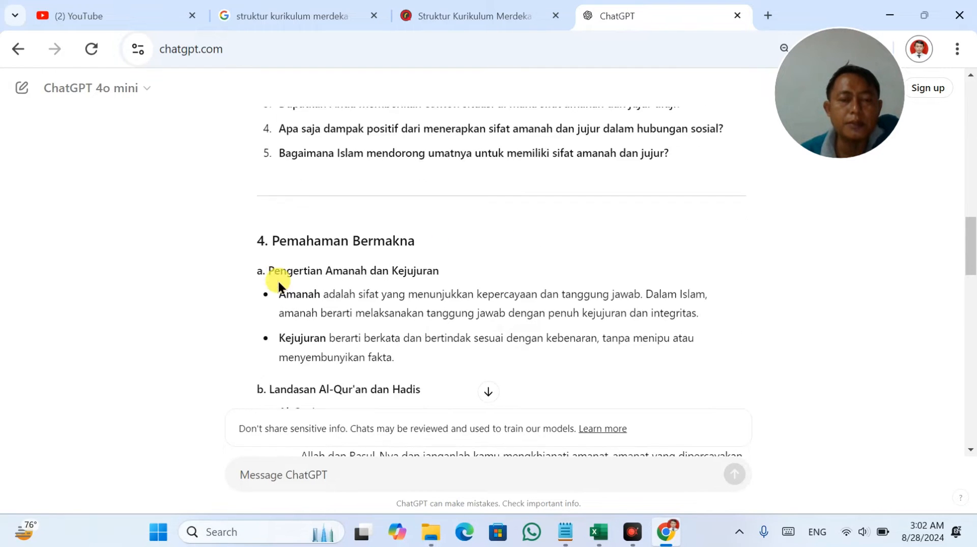
left_click_drag(268, 213, 474, 378)
scroll(484, 392, "down", 6)
scroll(475, 378, "down", 3)
scroll(477, 364, "up", 9)
scroll(478, 362, "up", 4)
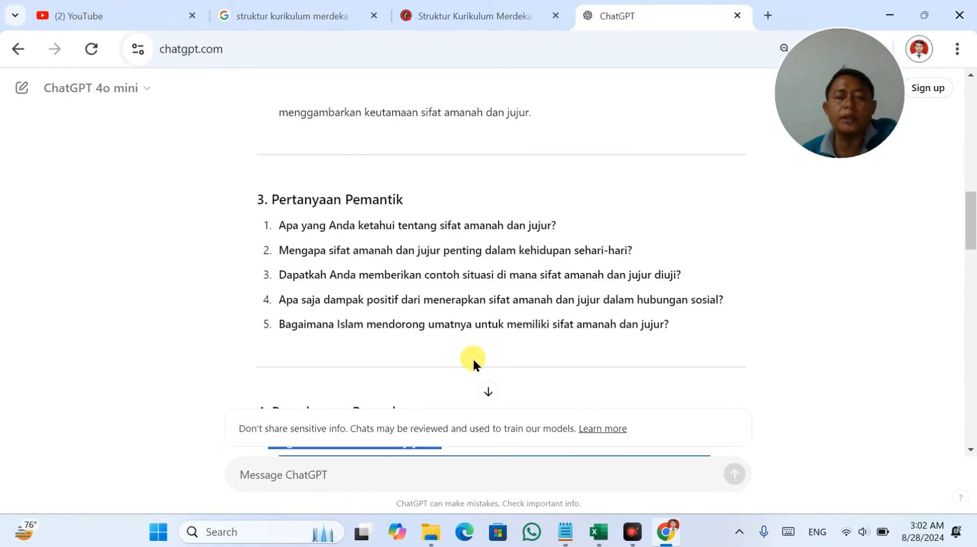
scroll(473, 359, "down", 3)
left_click_drag(439, 289, 268, 291)
key("ctrl+c")
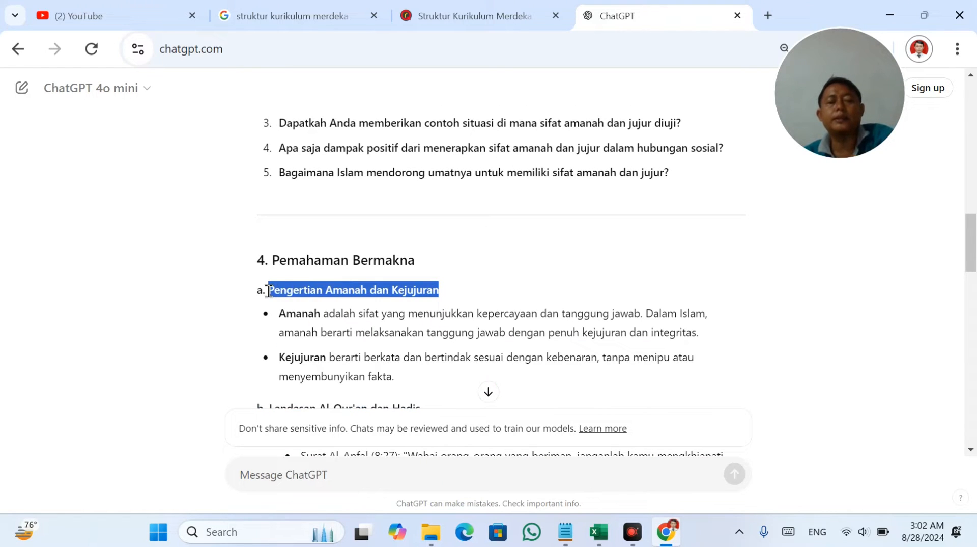
key("alt+Tab")
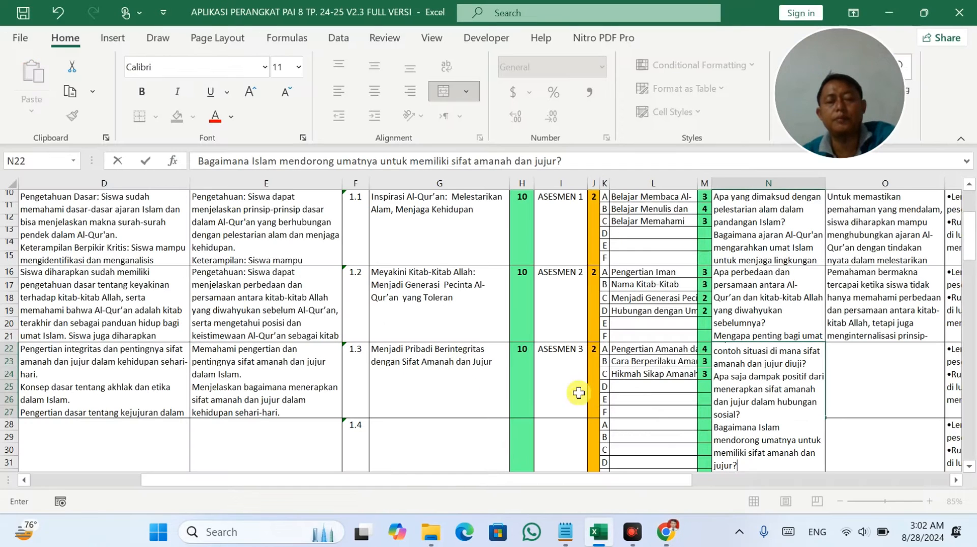
left_click(898, 376)
double_click(890, 372)
key("ctrl+v")
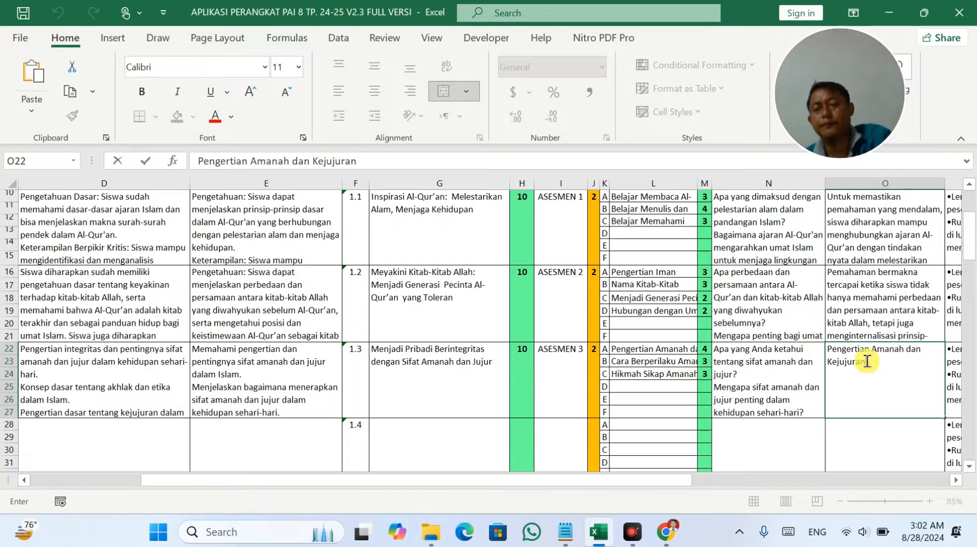
left_click(633, 373)
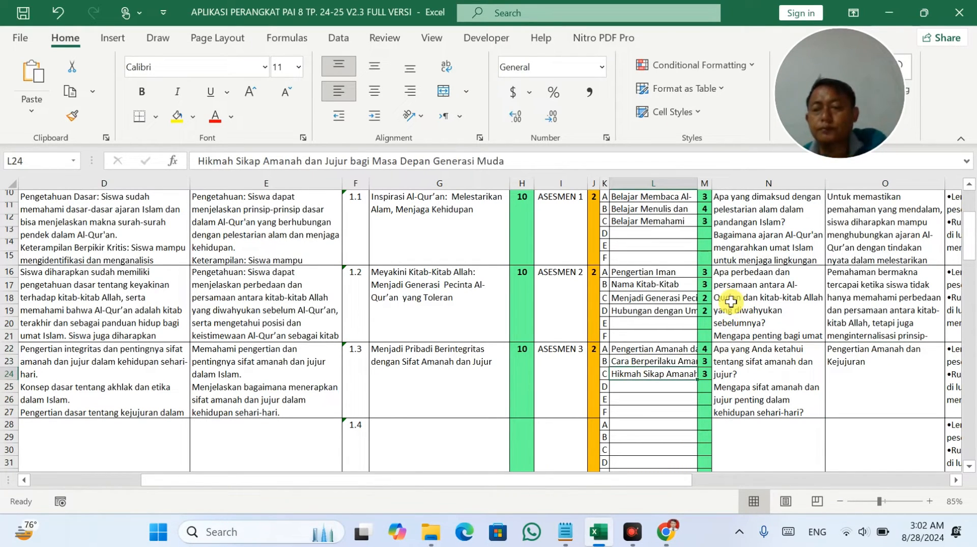
key("alt+Tab")
Add 'Landasan Al-Qur'an dan Hadis' as a new line in cell O22.
scroll(460, 301, "down", 5)
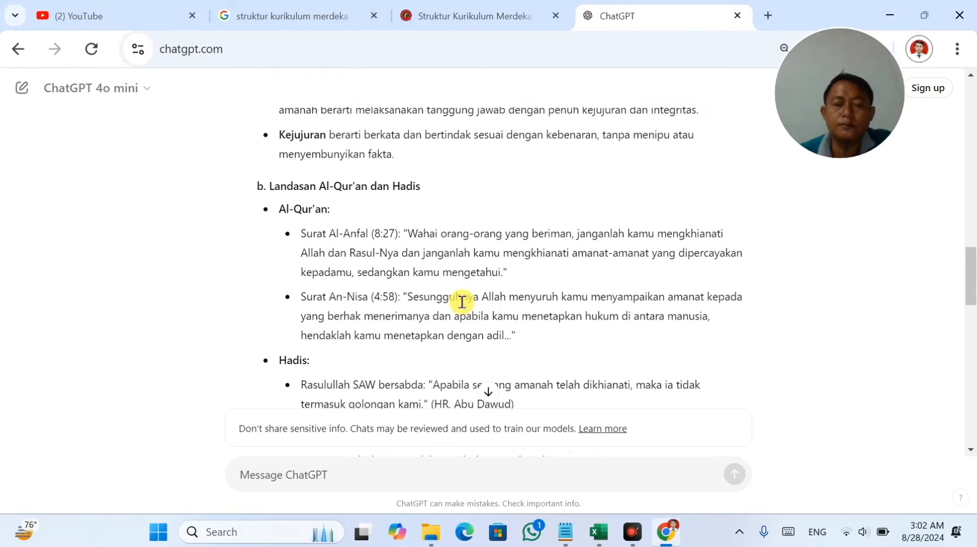
left_click_drag(431, 181, 271, 175)
key("ctrl+c")
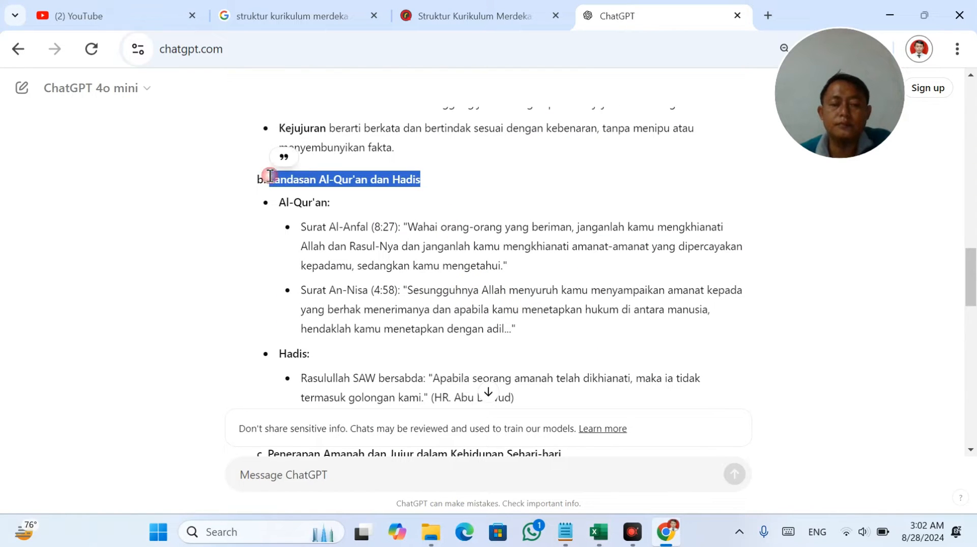
key("alt+Tab")
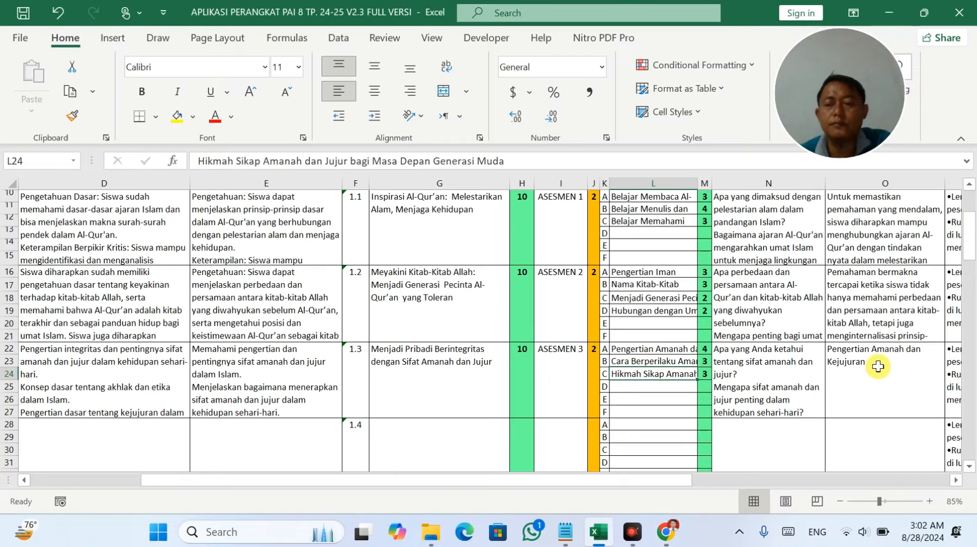
double_click(877, 360)
key("alt+Return")
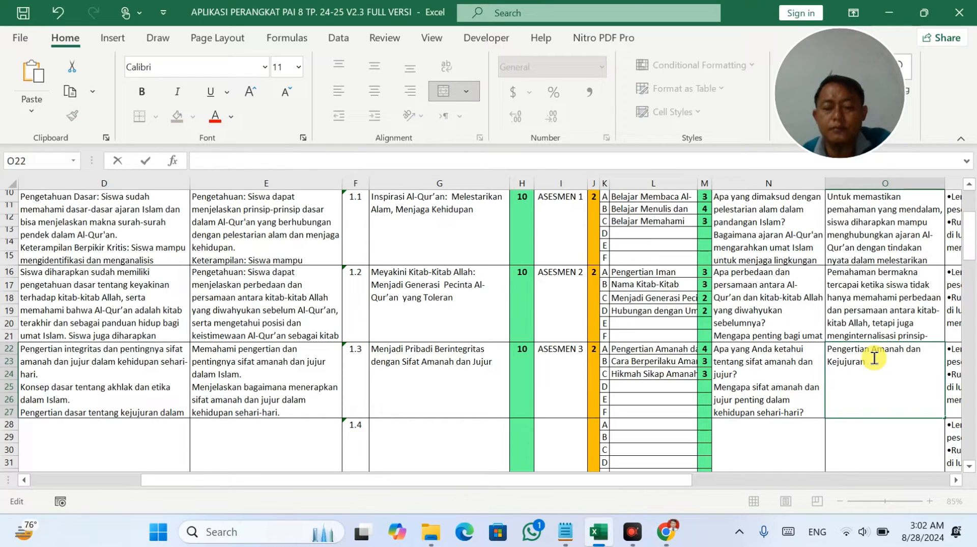
key("ctrl+v")
key("alt+Tab")
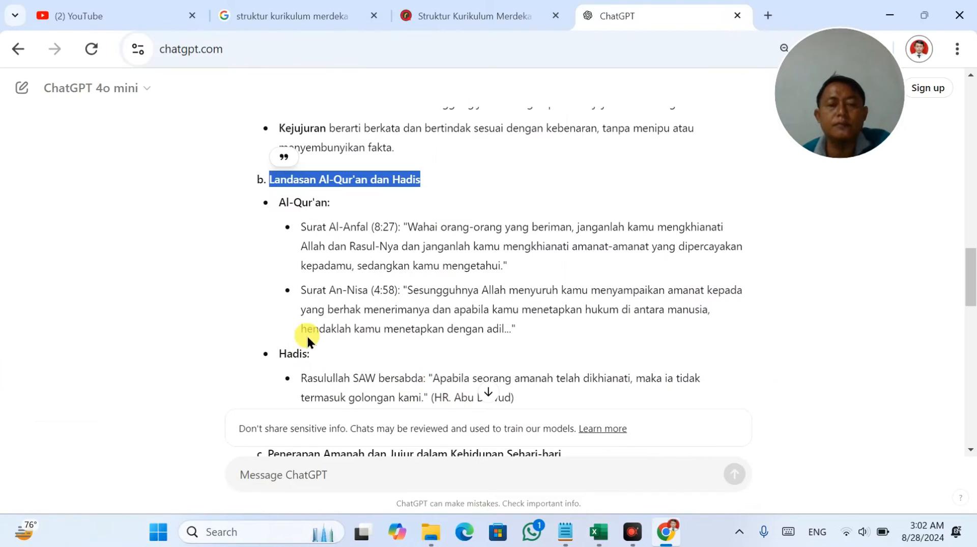
Add 'Penerapan Amanah dan Jujur dalam Kehidupan Sehari-hari' and 'Studi Kasus dan Diskusi' lines to O22.
scroll(307, 338, "down", 5)
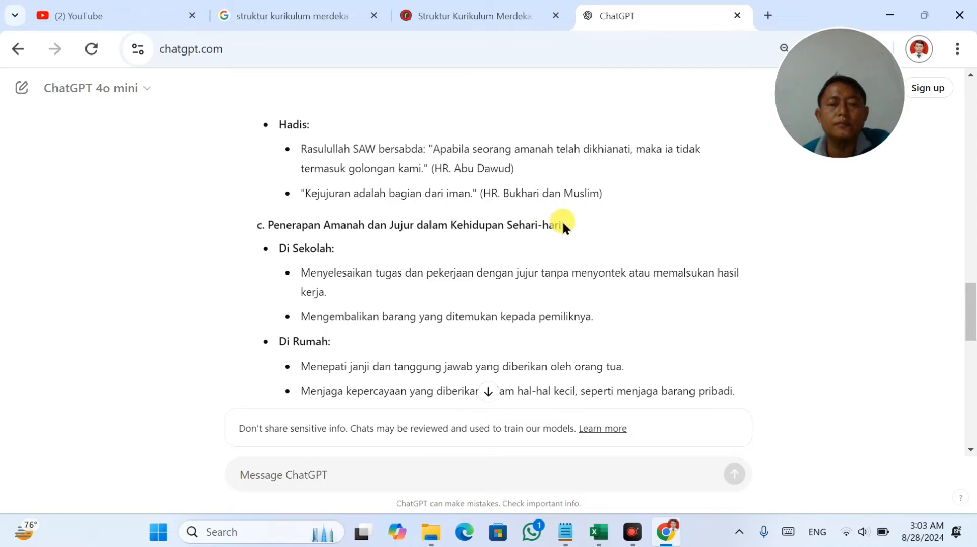
left_click_drag(561, 224, 270, 221)
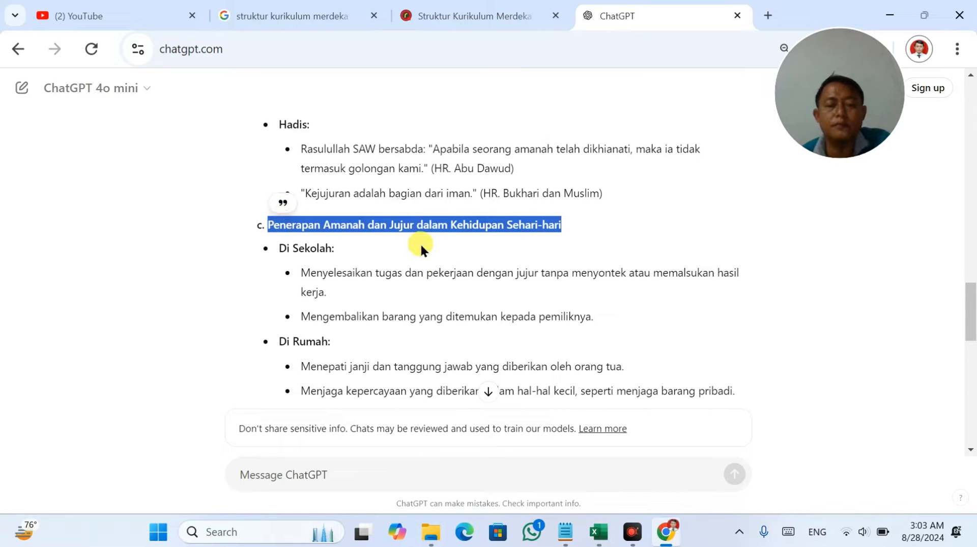
key("ctrl+c")
key("alt+Tab")
left_click(850, 391)
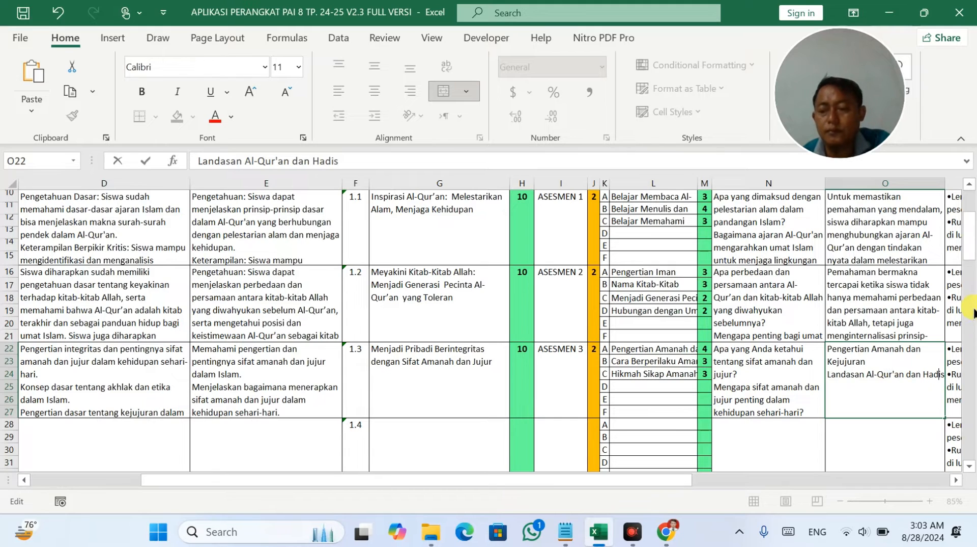
key("alt+Return")
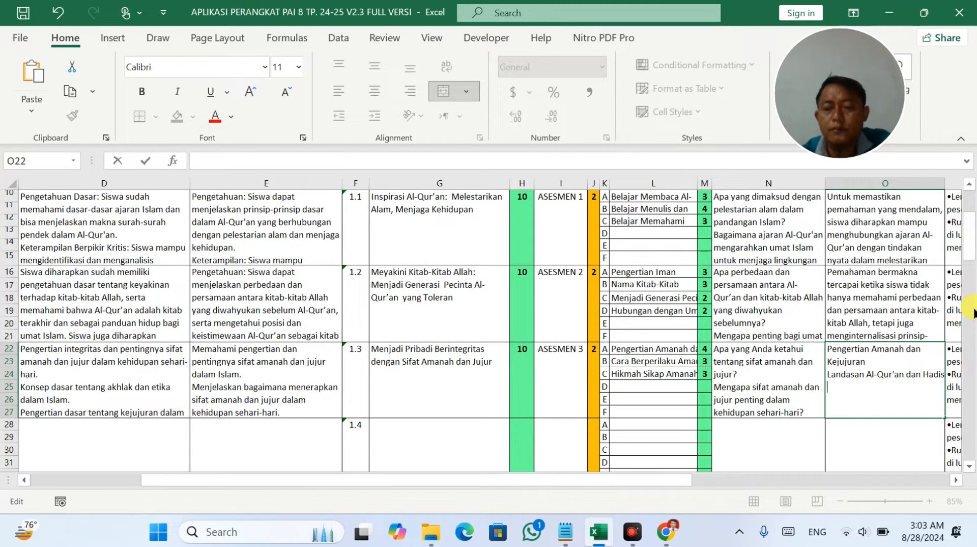
key("ctrl+v")
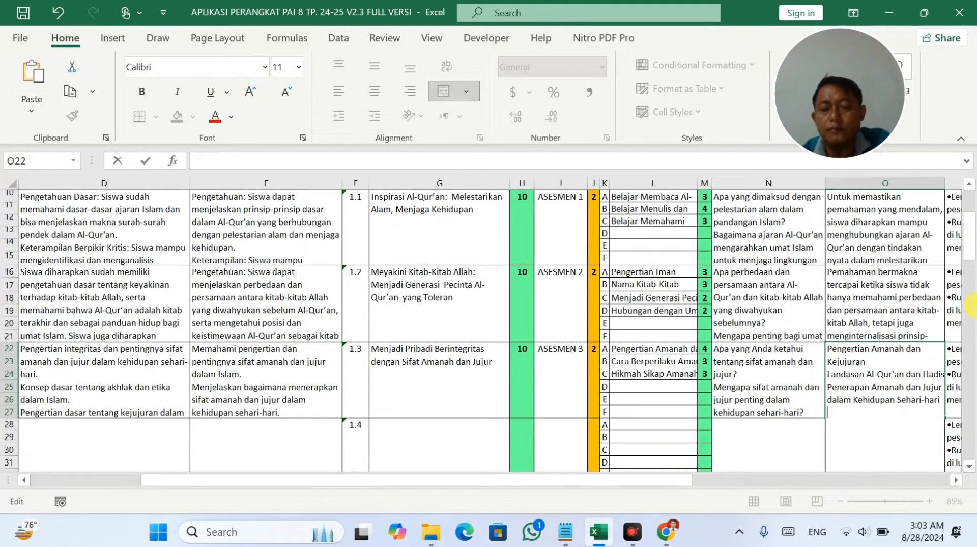
key("alt+Tab")
scroll(532, 389, "down", 5)
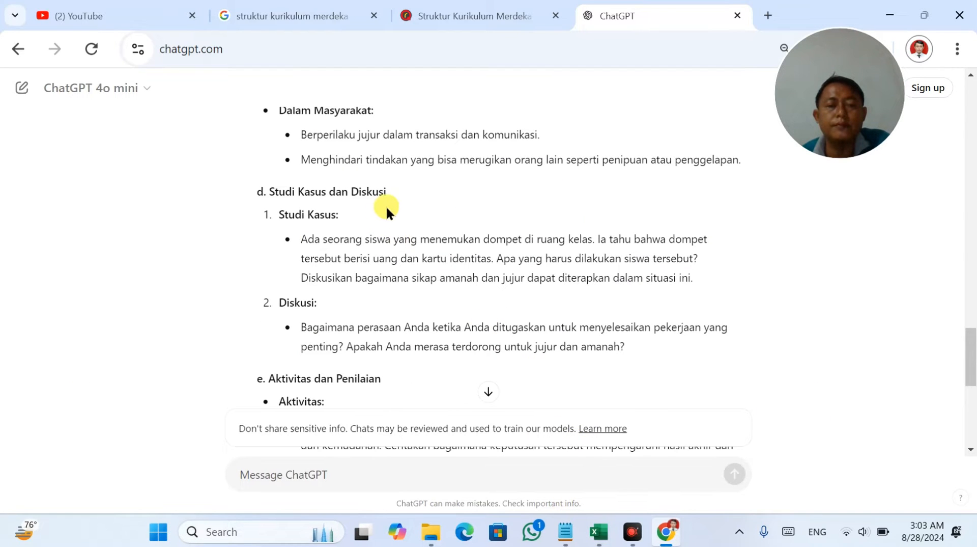
left_click_drag(360, 191, 277, 189)
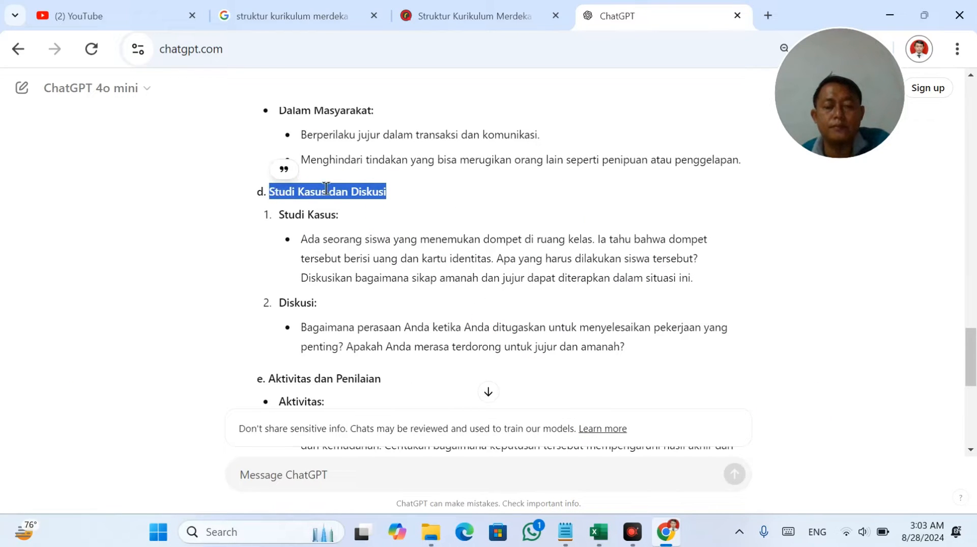
key("alt+Tab")
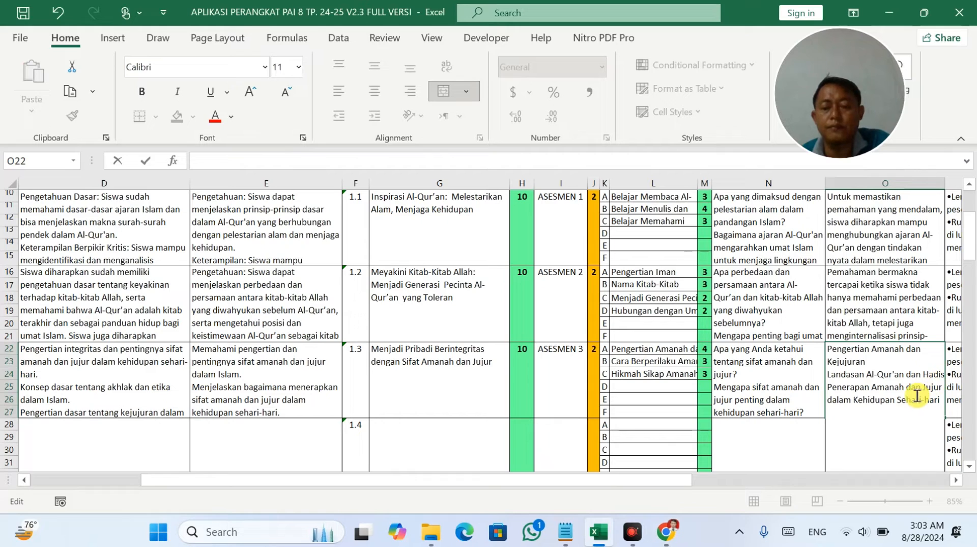
key("ctrl+v")
left_click(624, 339)
scroll(790, 349, "up", 5)
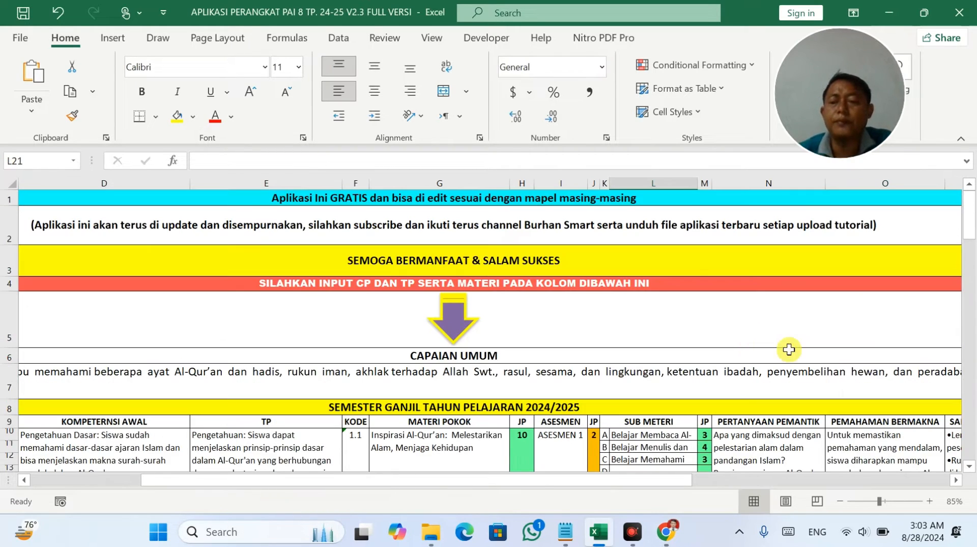
Enter 'Studi Kasus dan Diskusi' from ChatGPT into cell O76.
scroll(831, 370, "down", 2)
scroll(712, 323, "down", 14)
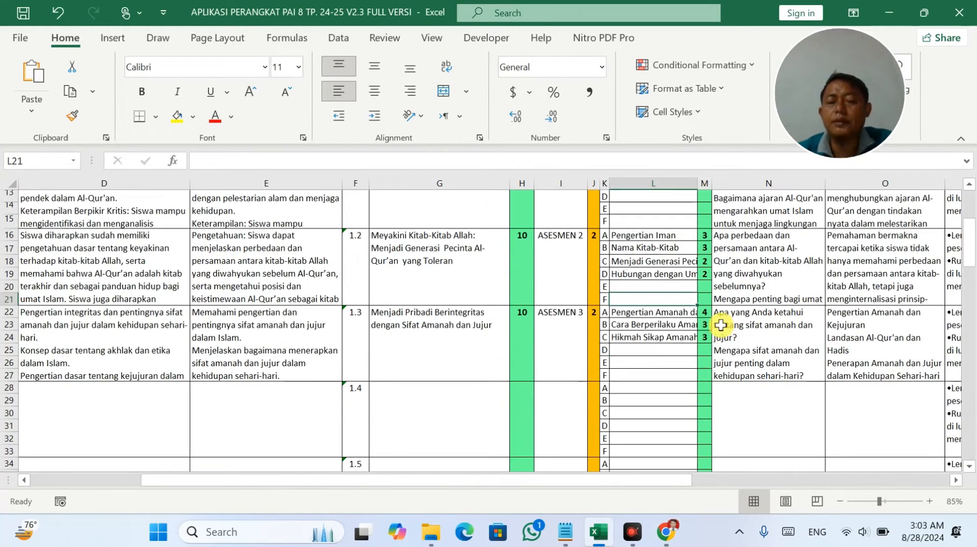
scroll(715, 326, "down", 2)
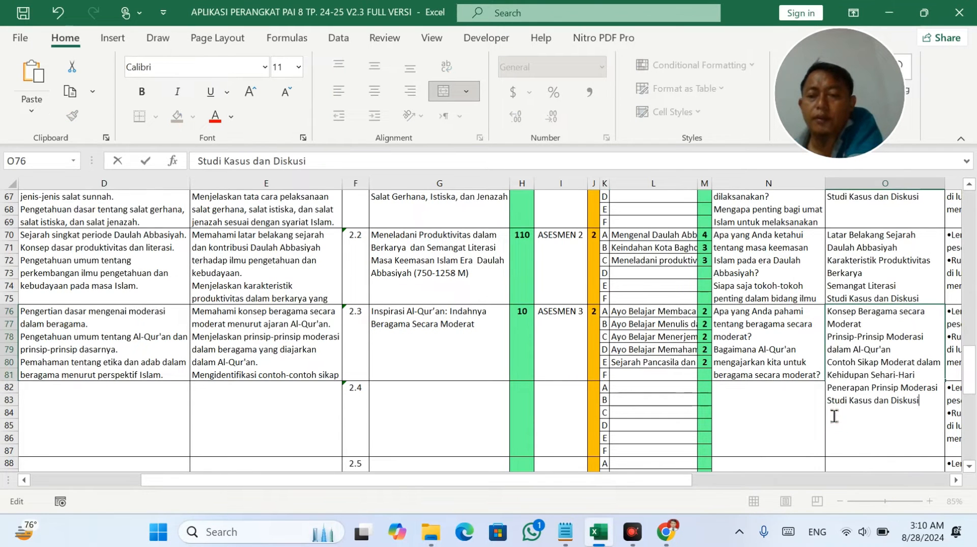
scroll(840, 414, "up", 2)
key("F2")
left_click(623, 435)
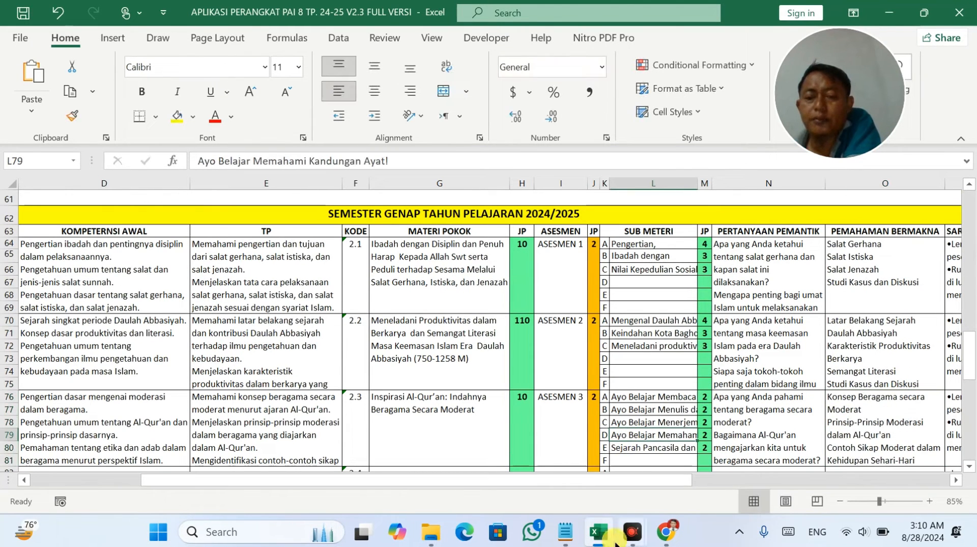
left_click(665, 532)
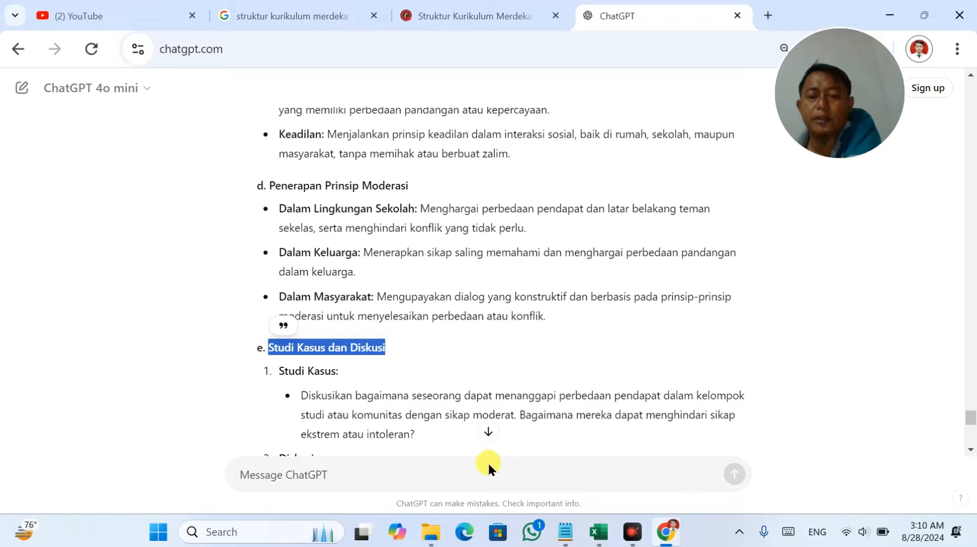
left_click(599, 532)
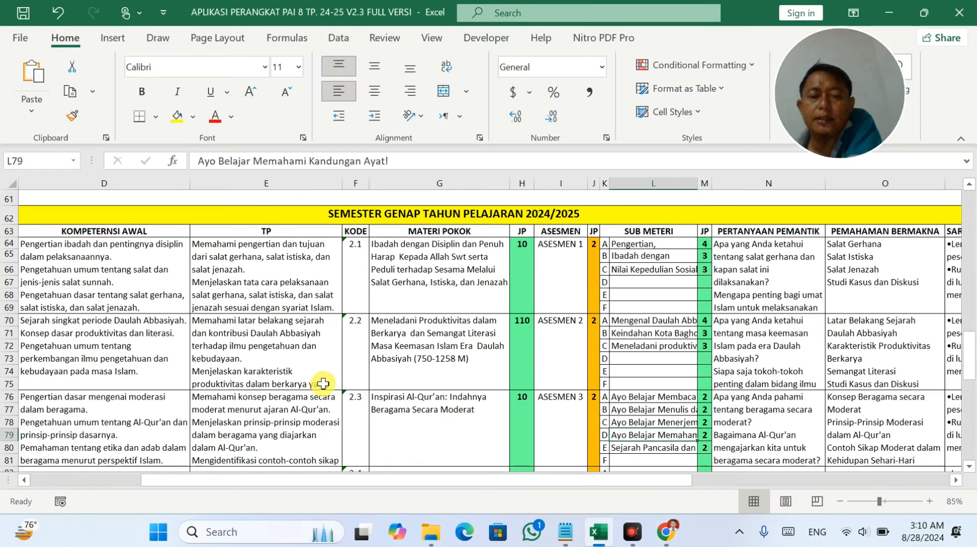
Check topic 1.4's facilities entry and hour total formula, then return to the home menu sheet.
left_click_drag(214, 480, 495, 478)
scroll(578, 382, "up", 15)
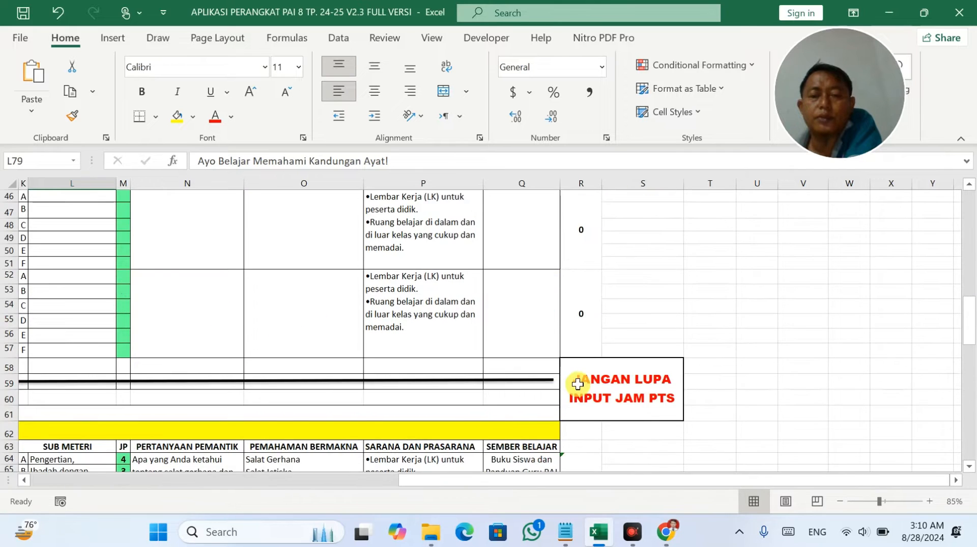
scroll(580, 380, "up", 1)
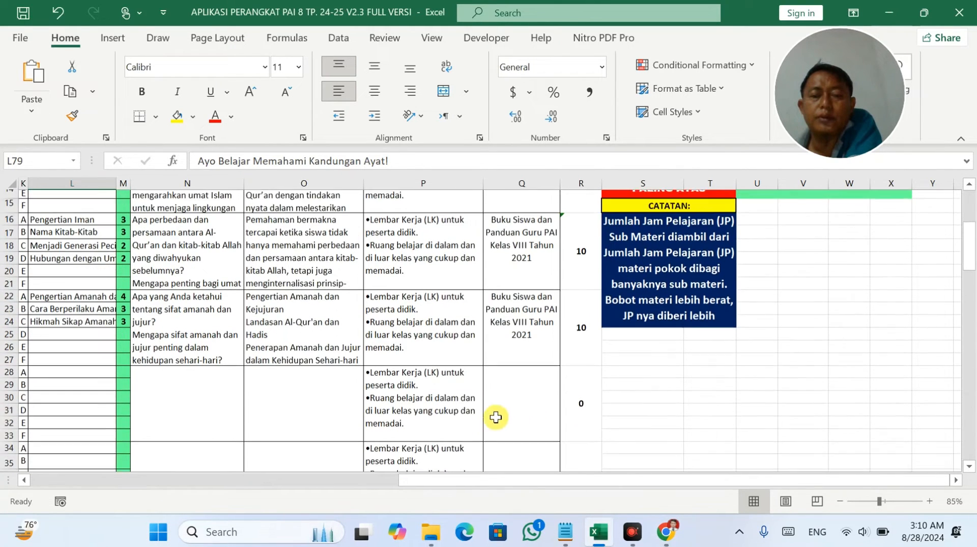
scroll(496, 415, "down", 1)
left_click(464, 396)
left_click(572, 384)
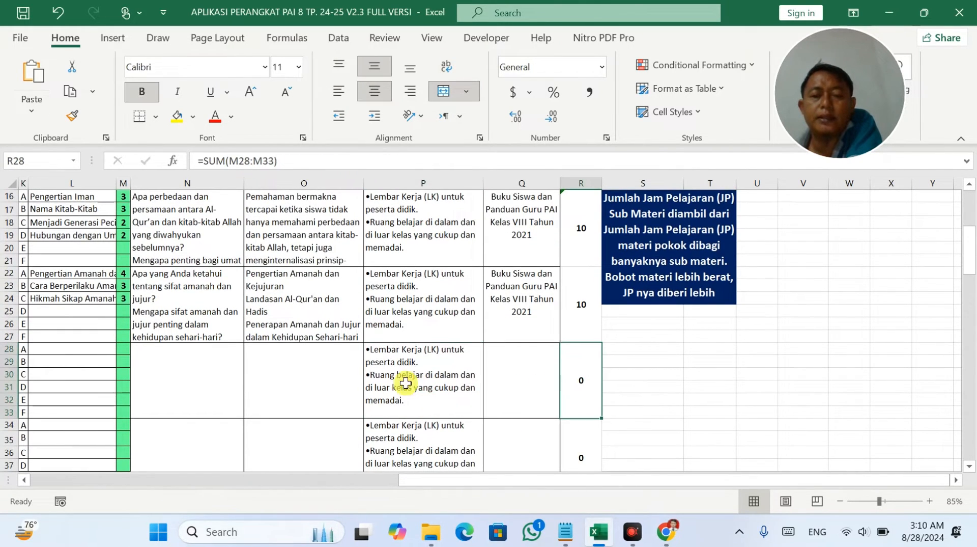
left_click_drag(407, 383, 572, 384)
scroll(574, 385, "up", 4)
scroll(574, 385, "up", 2)
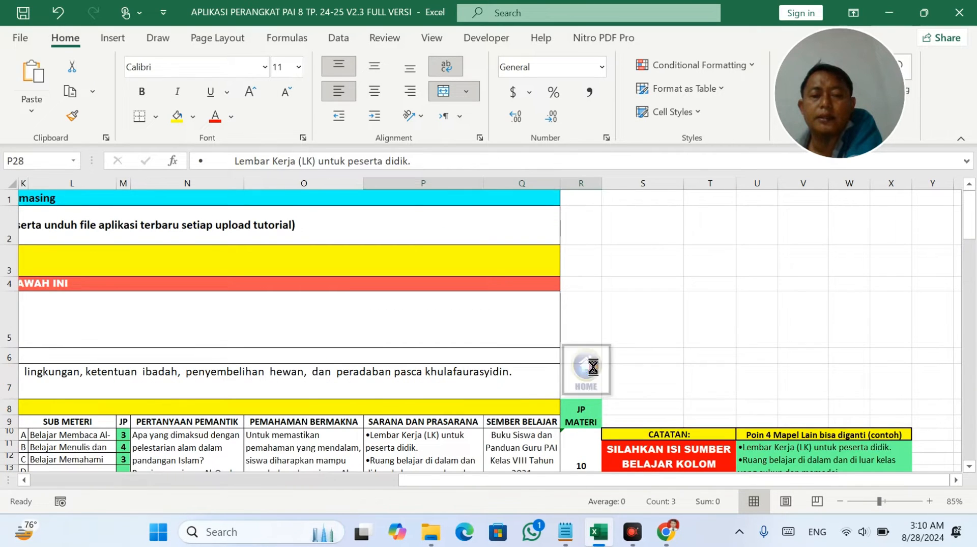
left_click(585, 370)
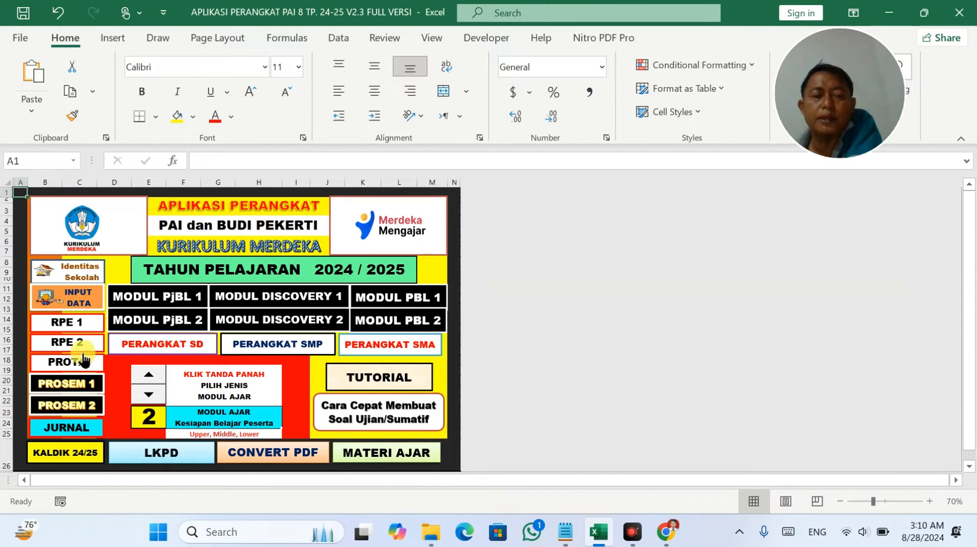
Open the PROSEM 1 sheet and clear topic 1.1's pre-filled July hours in L12:Q21.
left_click(83, 391)
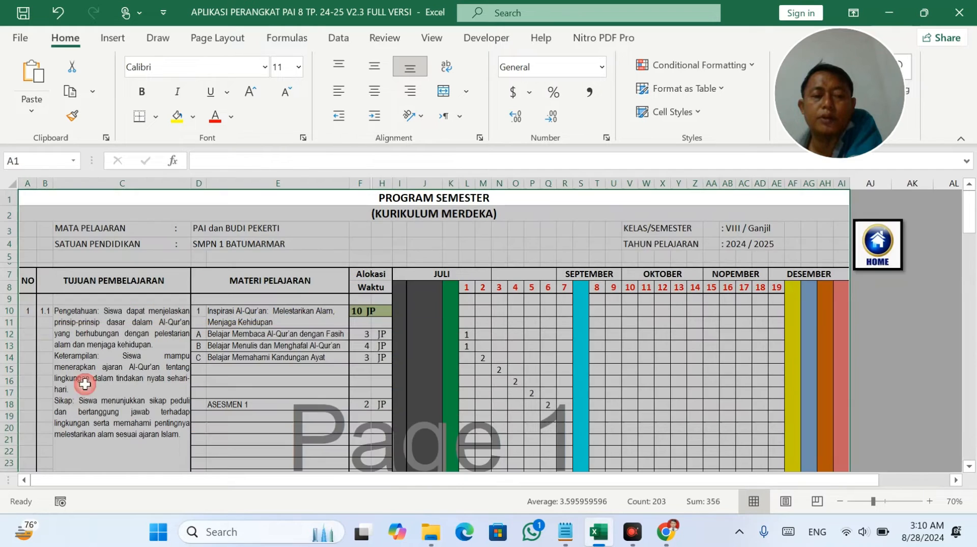
left_click(289, 346)
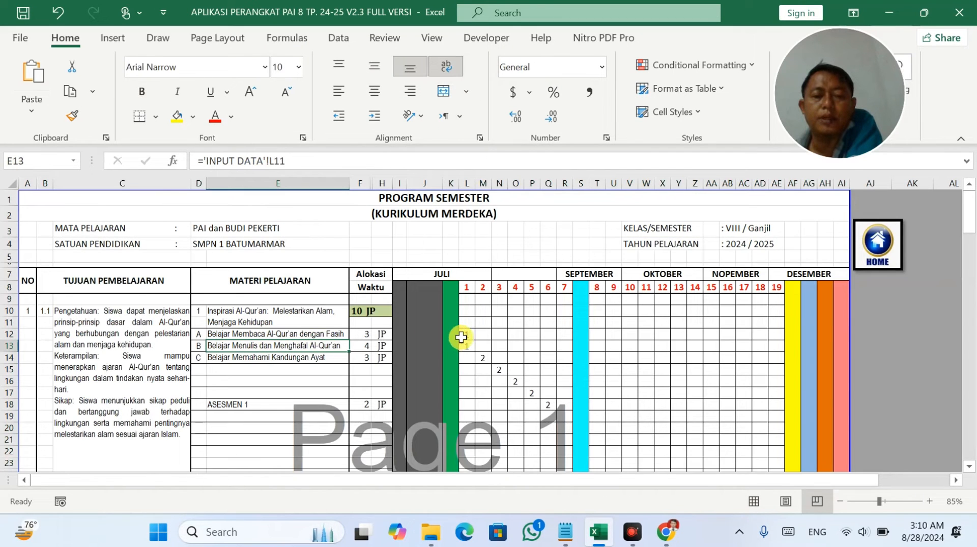
left_click_drag(467, 333, 553, 442)
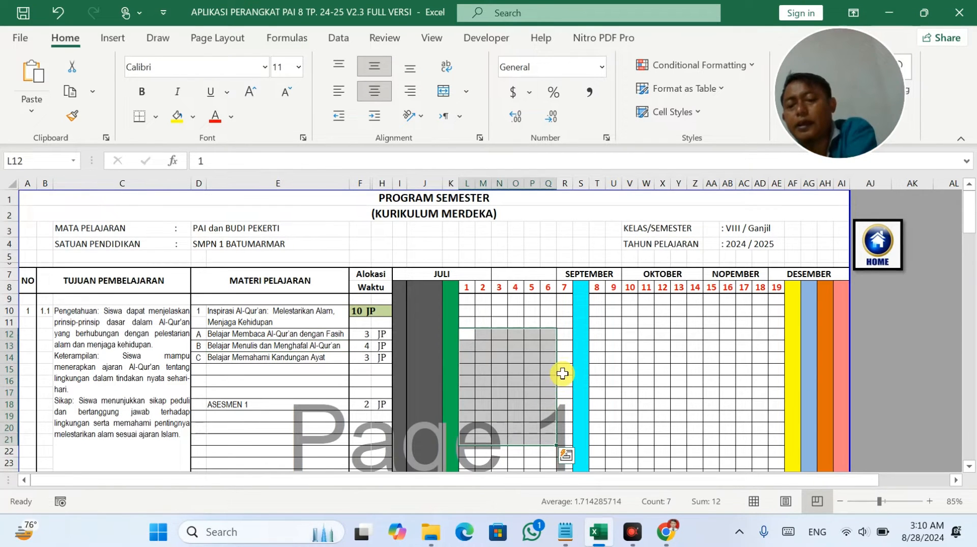
key("Delete")
Clear the two pre-filled 1s for topic 1.2 in R31:R35.
scroll(564, 369, "down", 2)
left_click(566, 362)
scroll(566, 362, "down", 3)
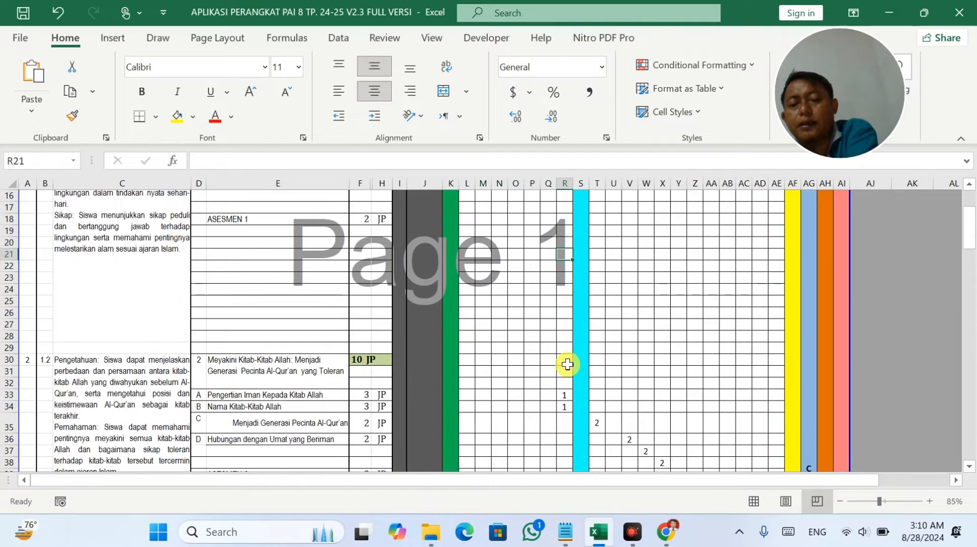
left_click_drag(565, 374, 563, 423)
key("Delete")
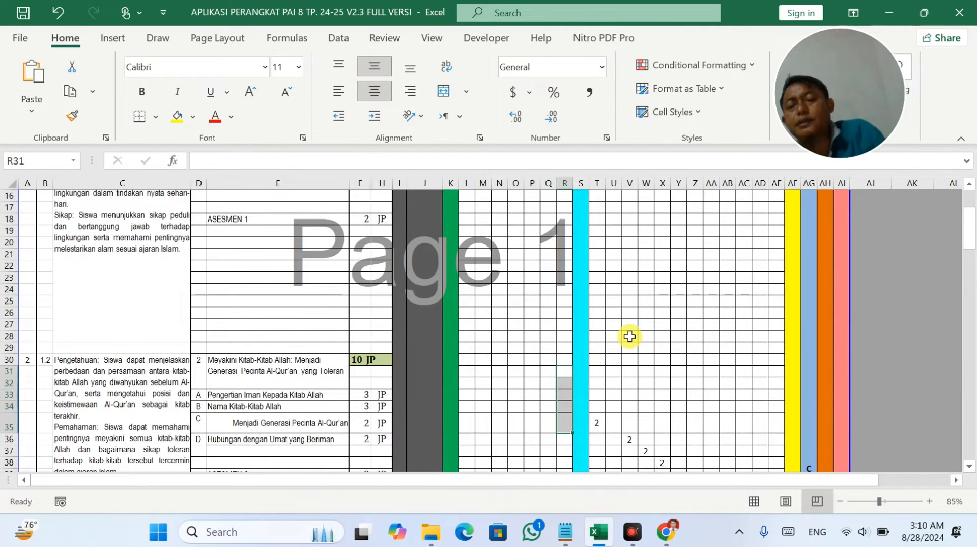
Inspect the week header cells, including weeks 10 to 18 and the July weeks.
scroll(629, 335, "up", 1)
scroll(629, 336, "up", 2)
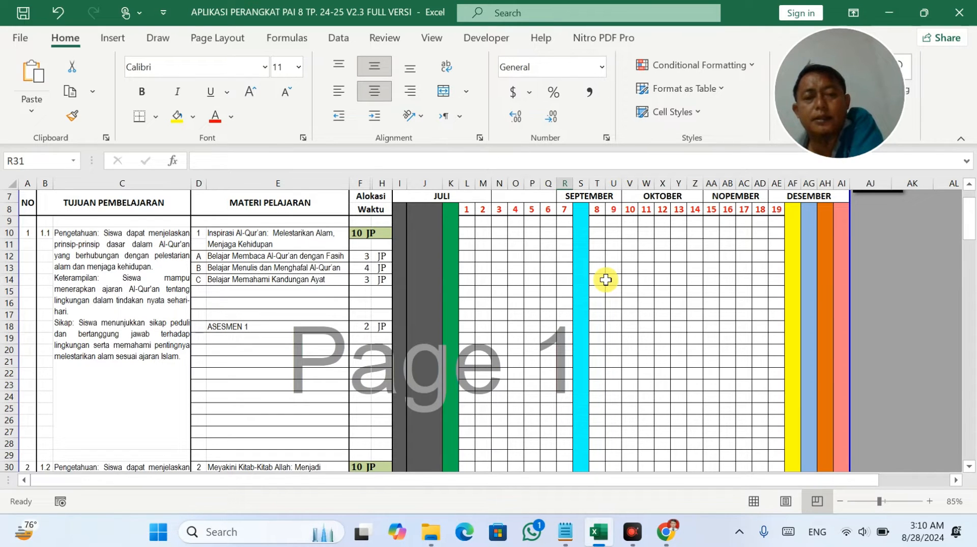
scroll(605, 279, "up", 2)
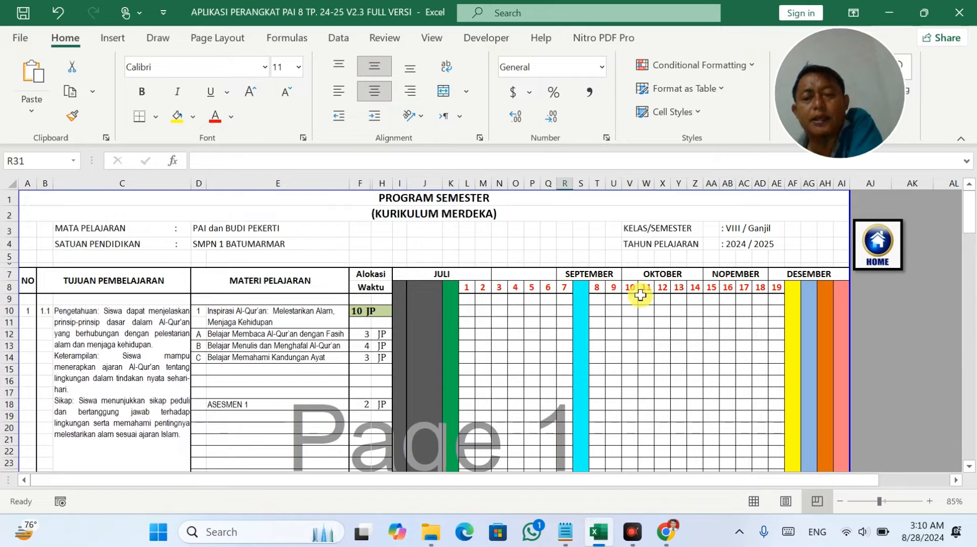
left_click_drag(639, 287, 768, 288)
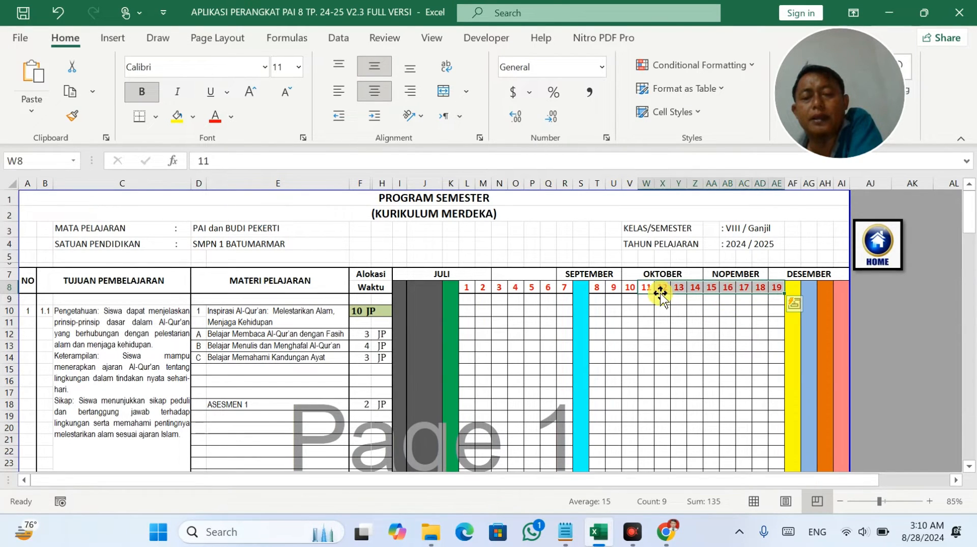
left_click(627, 288)
left_click_drag(468, 288, 577, 287)
left_click(672, 303)
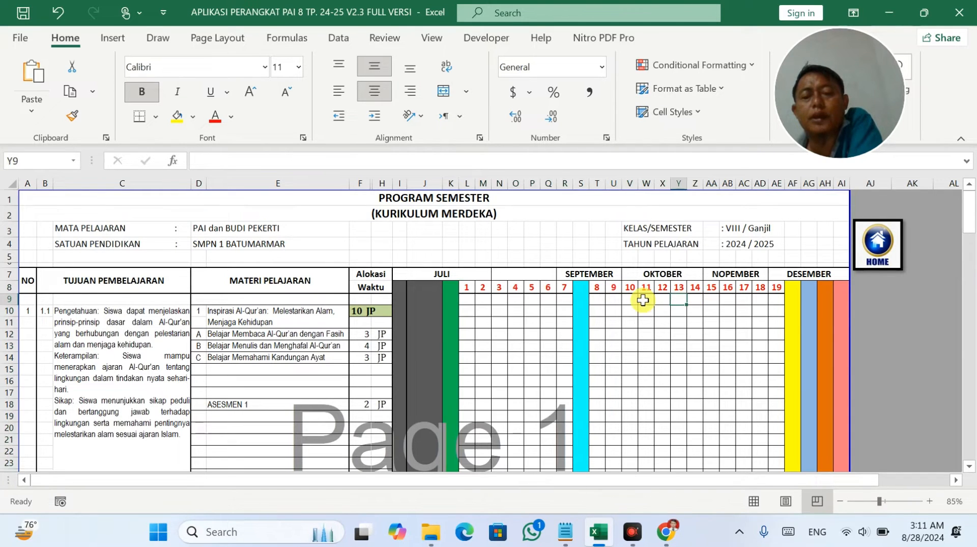
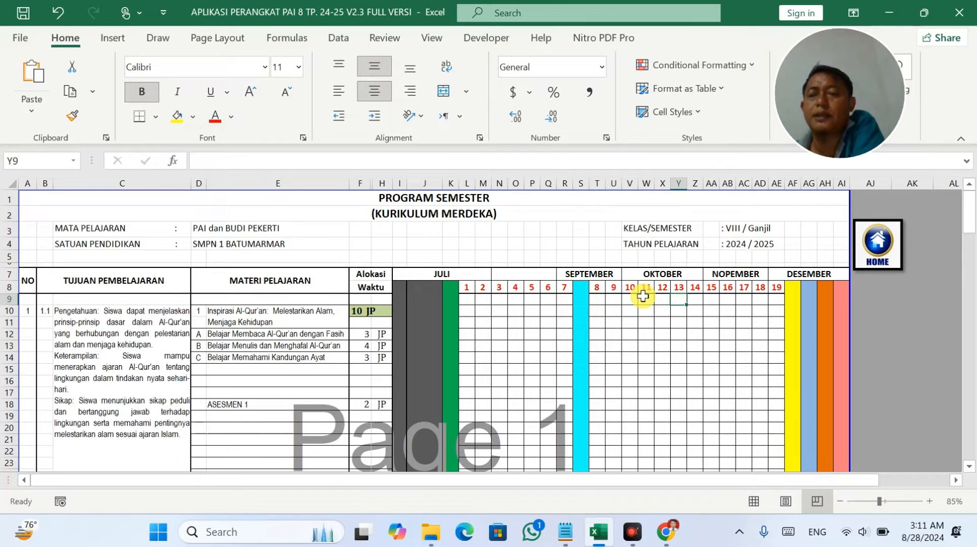
Select the week cells in columns L to S, then switch to File Explorer.
left_click_drag(612, 298, 728, 299)
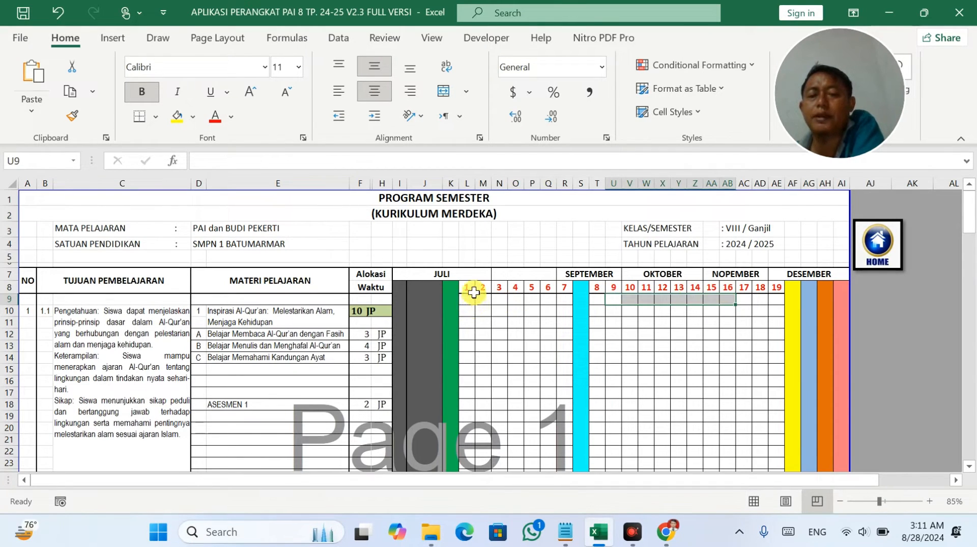
left_click_drag(467, 287, 809, 286)
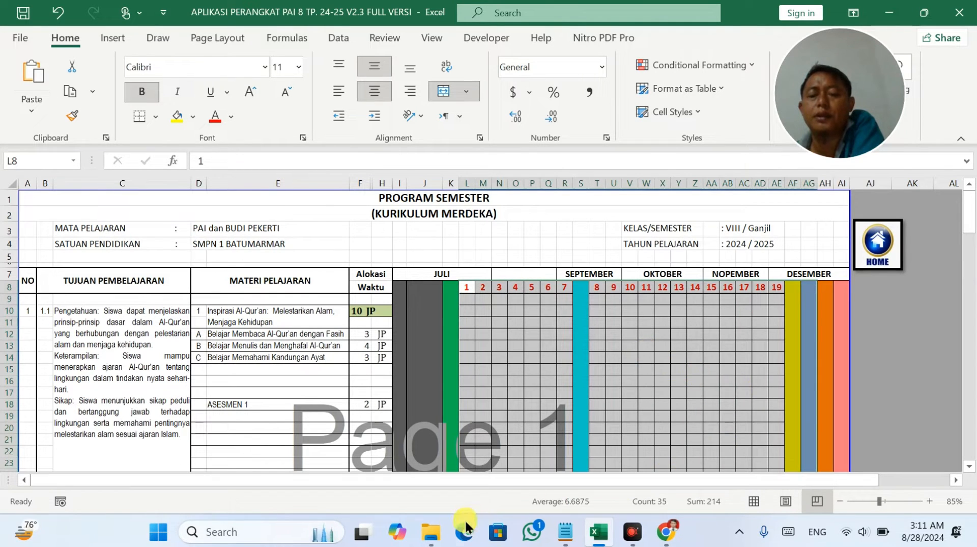
left_click(431, 532)
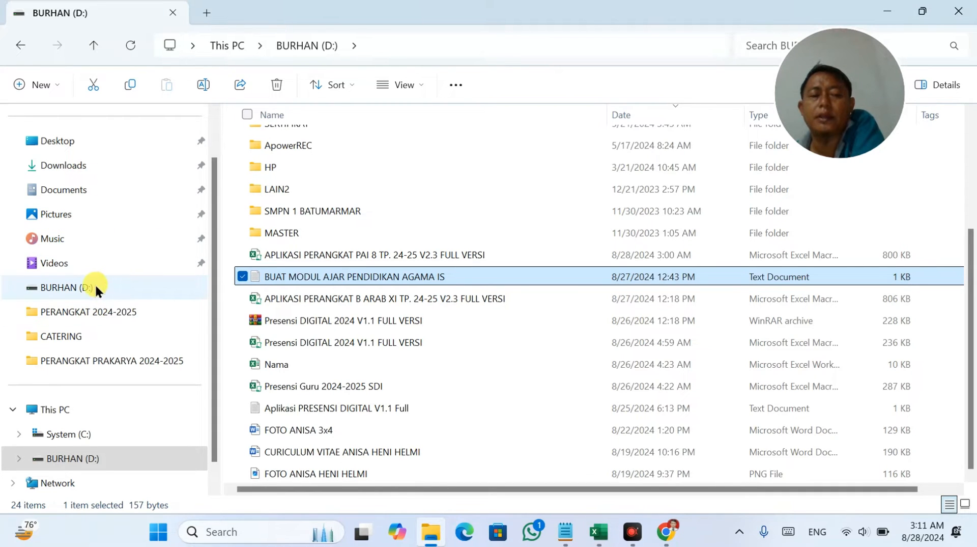
Browse the Downloads folder's file list.
left_click(87, 165)
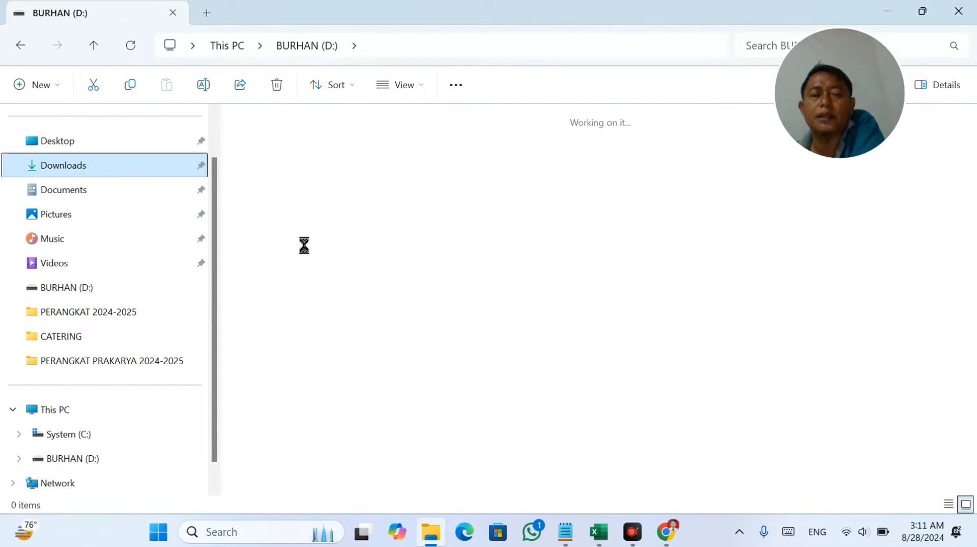
scroll(304, 246, "down", 10)
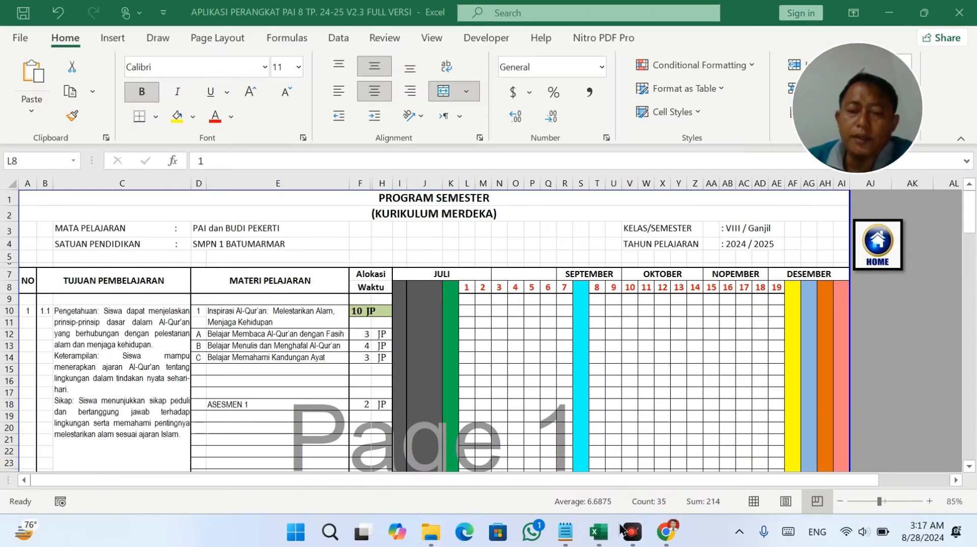
Check cells O10 and U10, then bring the KURMER 6 MAPEL workbook to the front.
left_click(515, 310)
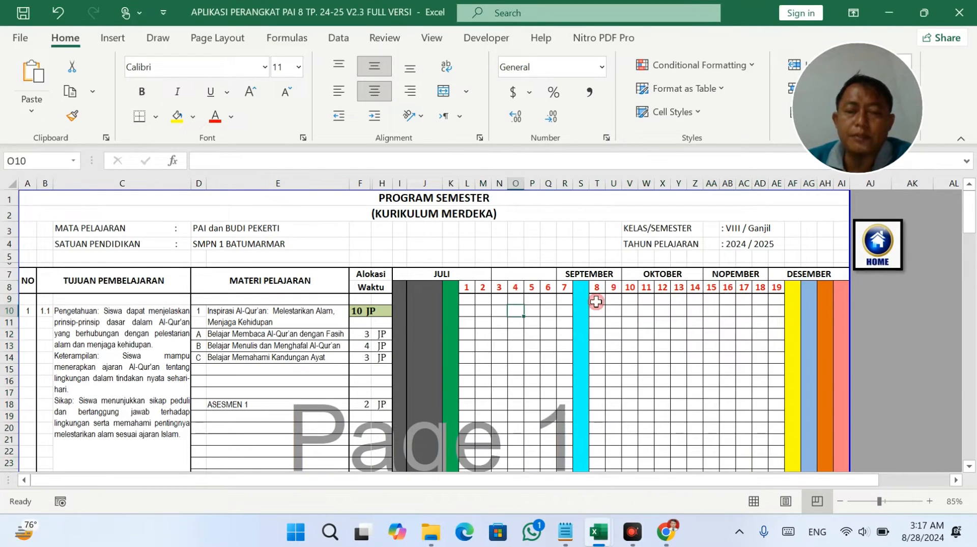
left_click(614, 311)
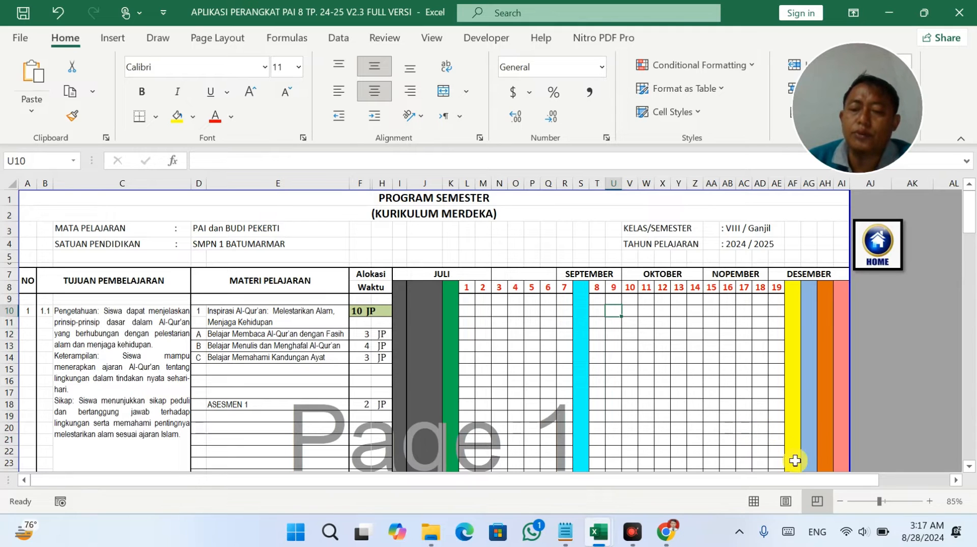
mouse_move(606, 538)
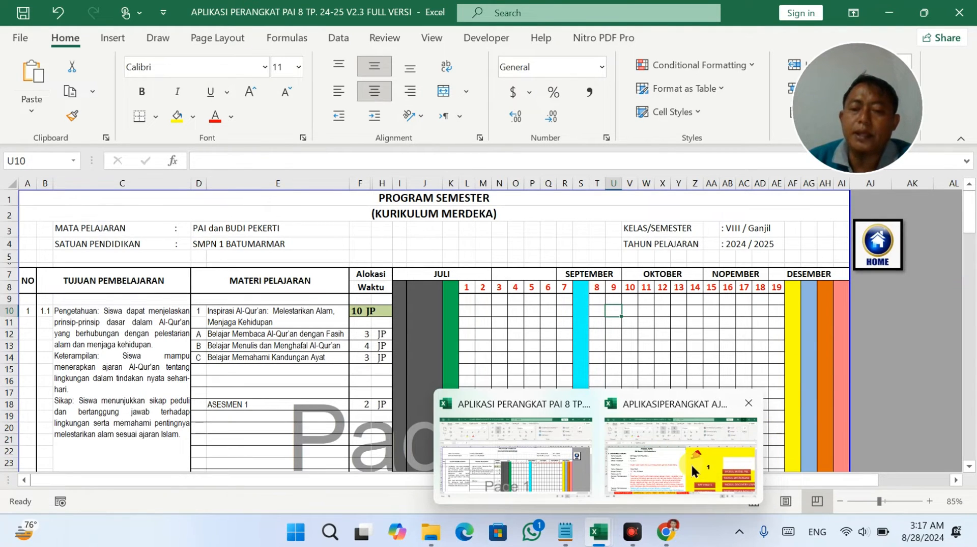
left_click(684, 428)
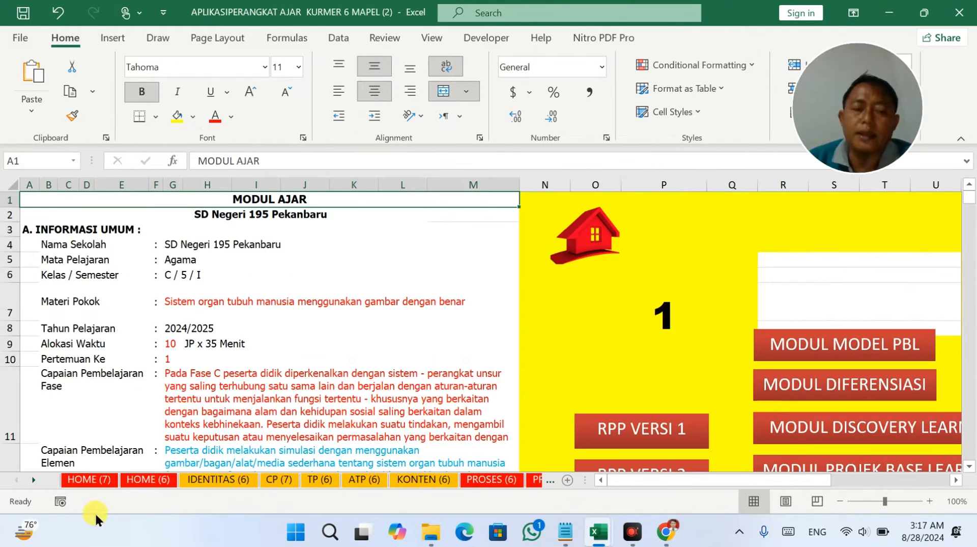
Browse the HOME, IDENTITAS, ATP, KONTEN, PROSES and PROTA class 6 sheets.
left_click(102, 479)
scroll(419, 265, "up", 1)
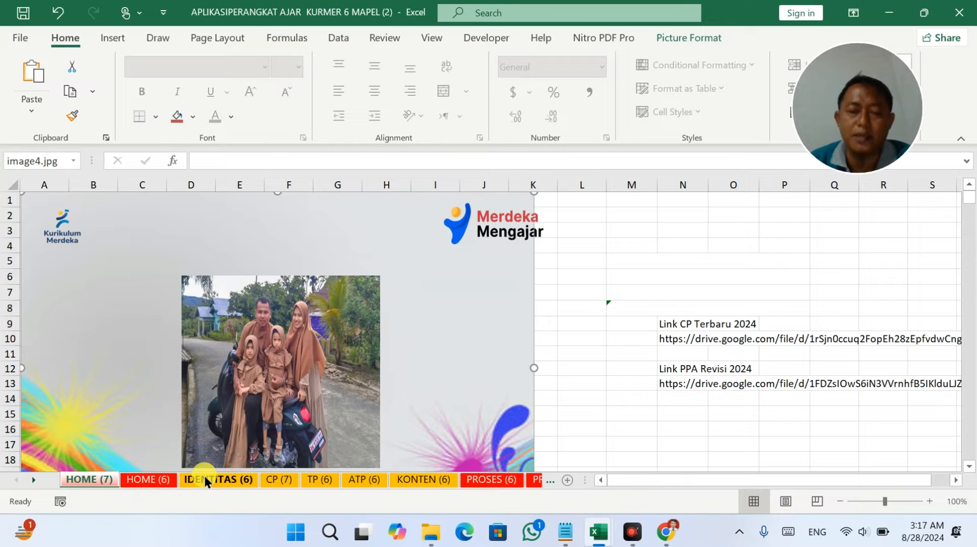
left_click(144, 479)
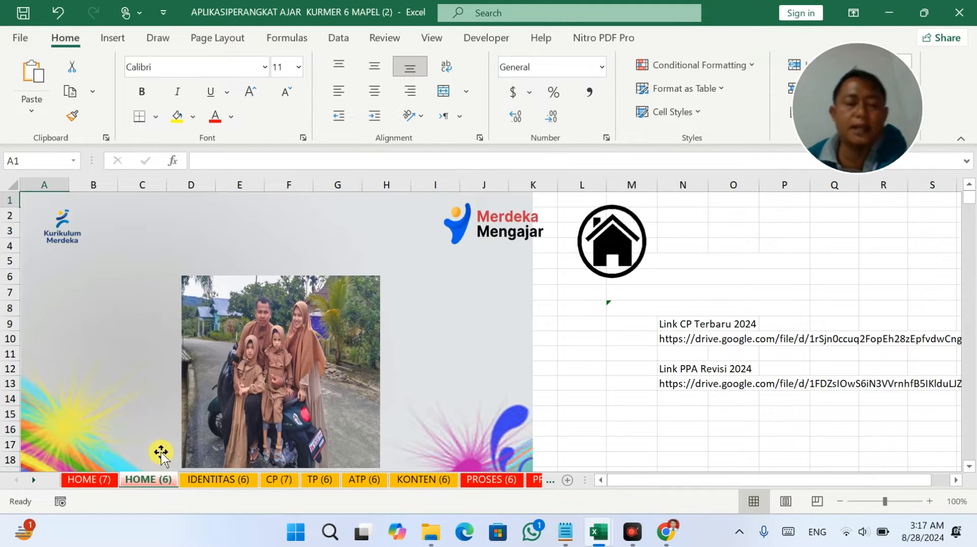
left_click(212, 481)
left_click(366, 478)
left_click(425, 479)
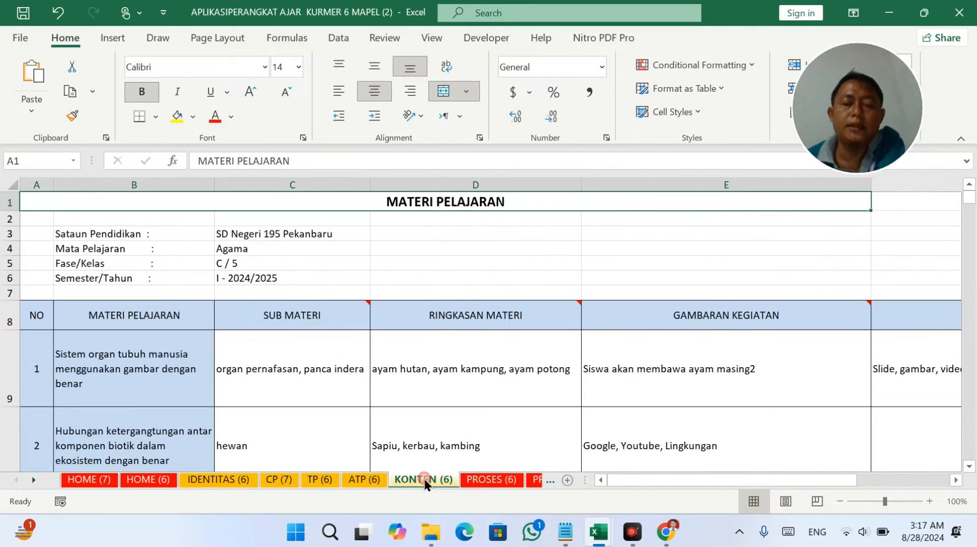
left_click(492, 479)
left_click(536, 479)
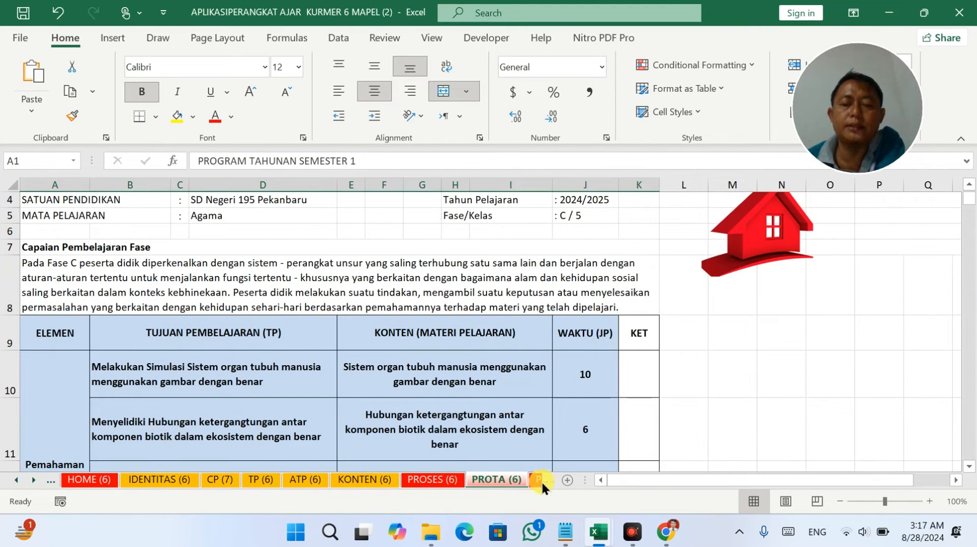
Review PROSEM (6) week numbers 1–18 and class value in AA3, comparing with MODUL 1 (6).
left_click(537, 481)
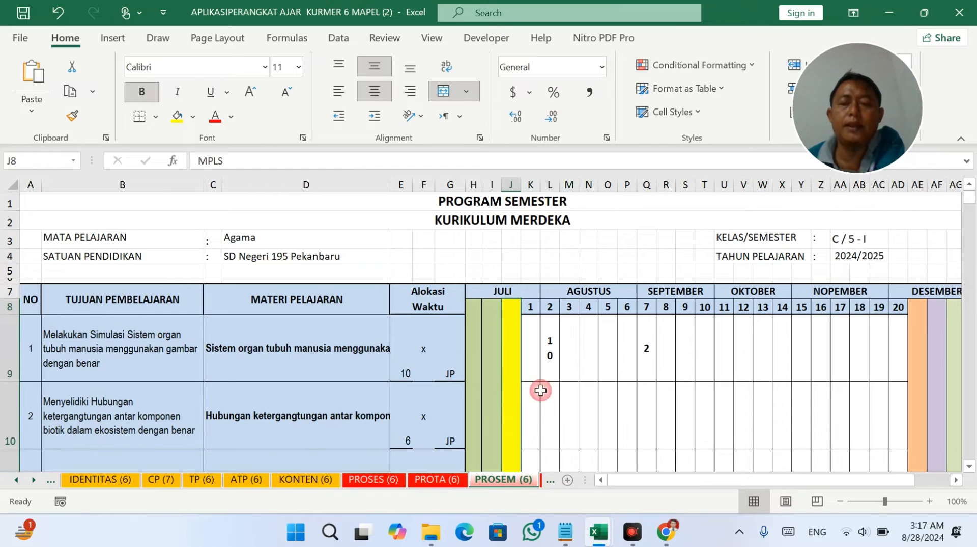
left_click_drag(530, 307, 900, 306)
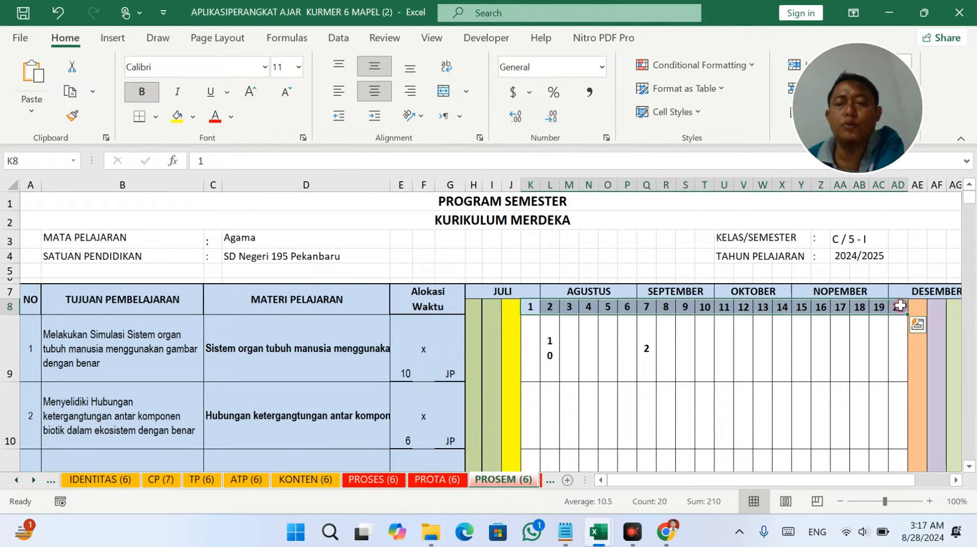
left_click(853, 241)
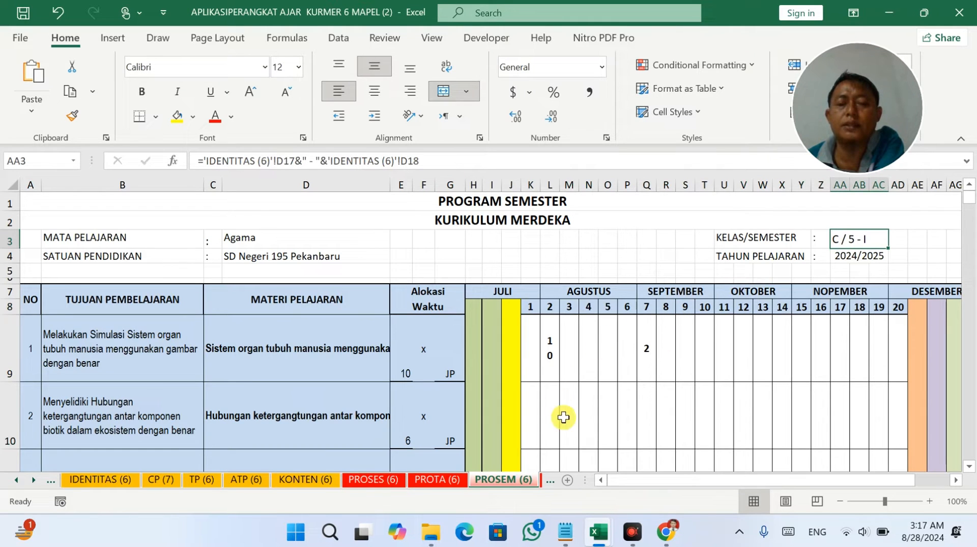
left_click(548, 479)
left_click(509, 480)
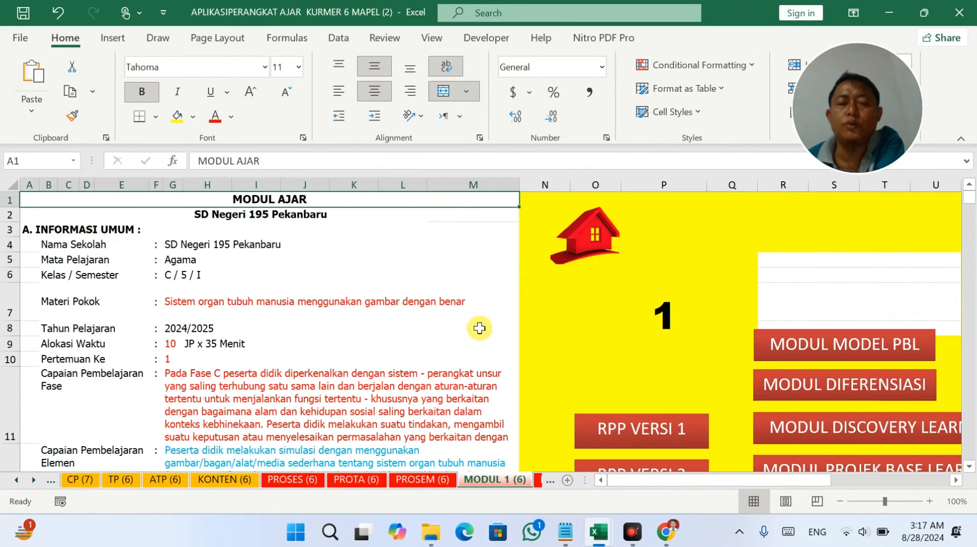
left_click(430, 478)
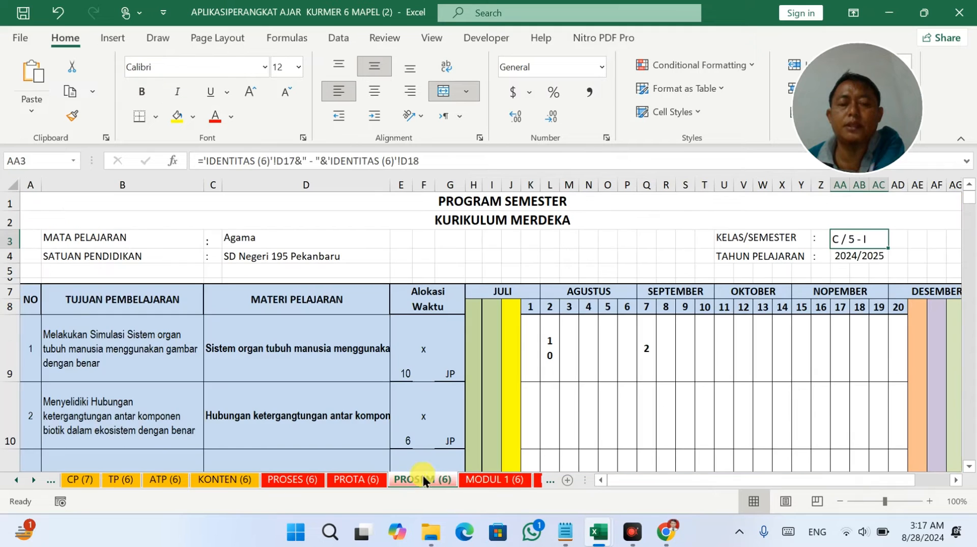
left_click(498, 478)
left_click(432, 480)
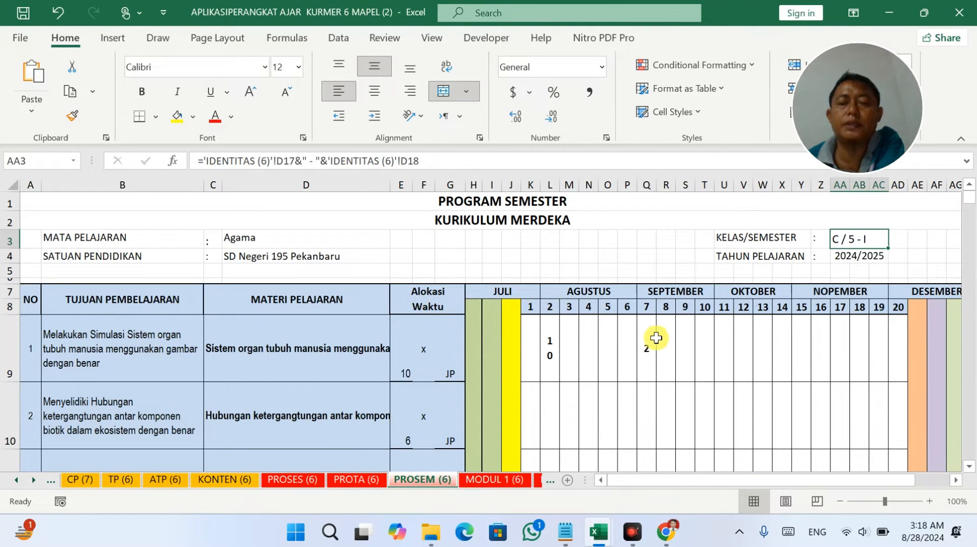
Inspect the PROSEM (6) week cells along row 8, including weeks 14 and 15.
scroll(652, 338, "down", 1)
left_click(533, 251)
left_click_drag(534, 252, 909, 249)
left_click(780, 255)
left_click_drag(806, 251, 808, 372)
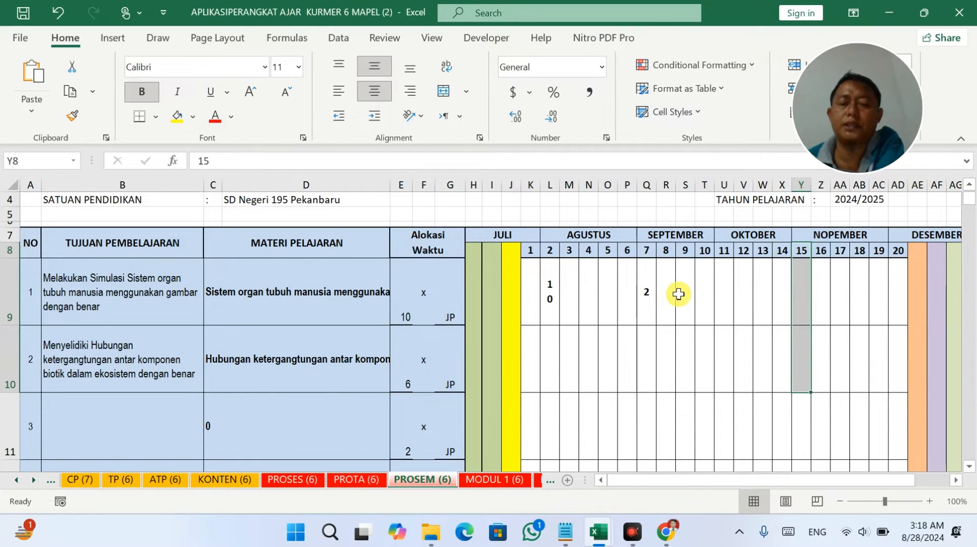
Review the MODUL 1 (6) lesson plan and its lookup formula in cell G11.
left_click(513, 478)
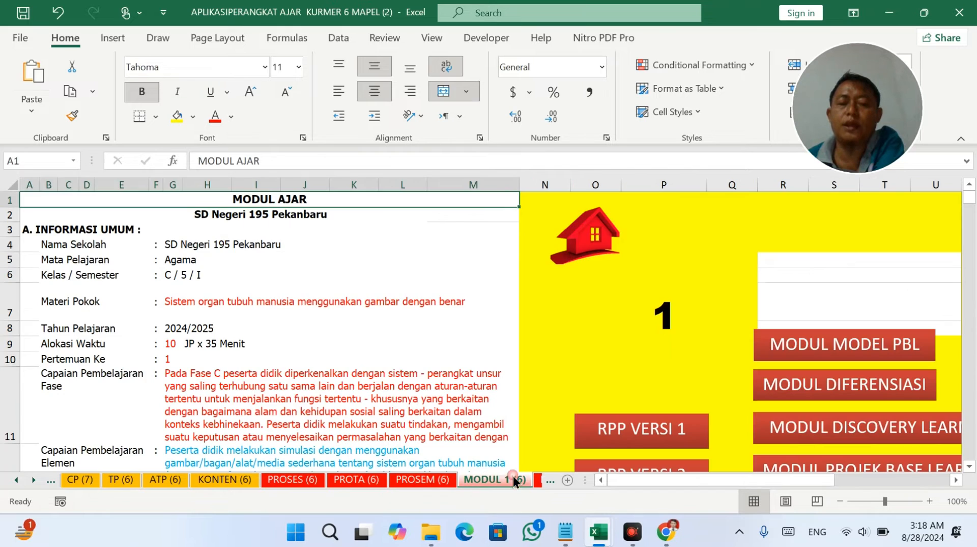
left_click(582, 374)
scroll(305, 336, "down", 1)
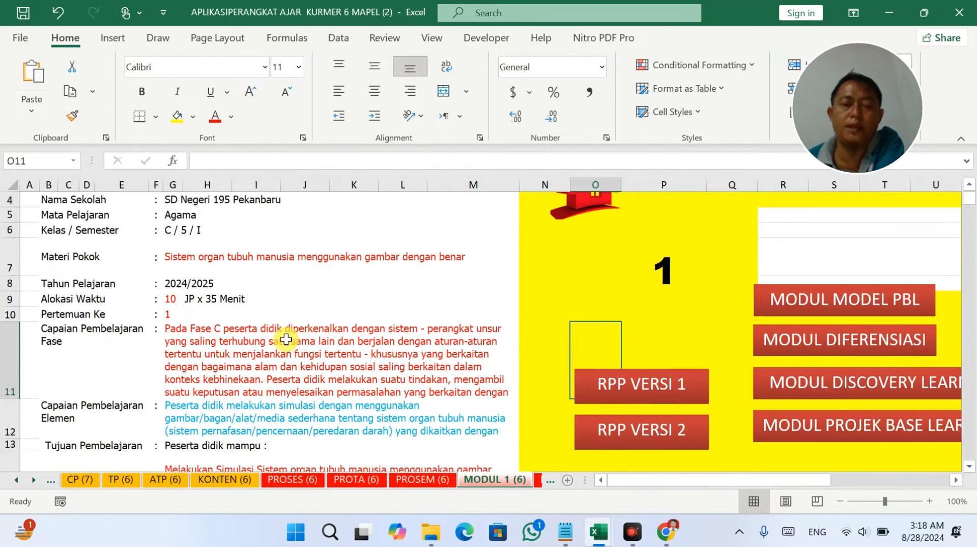
left_click(286, 339)
scroll(280, 346, "down", 2)
scroll(255, 356, "down", 2)
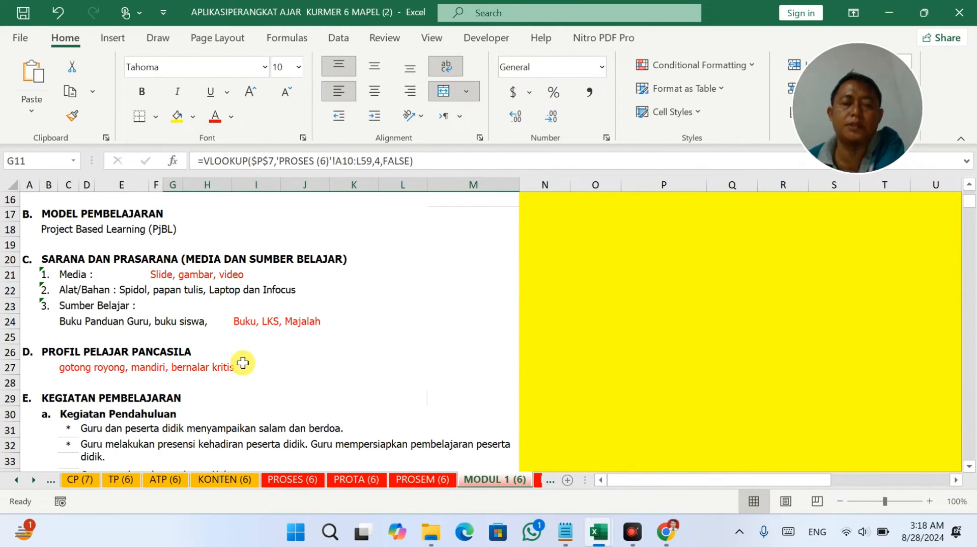
scroll(247, 344, "up", 1)
scroll(246, 344, "down", 4)
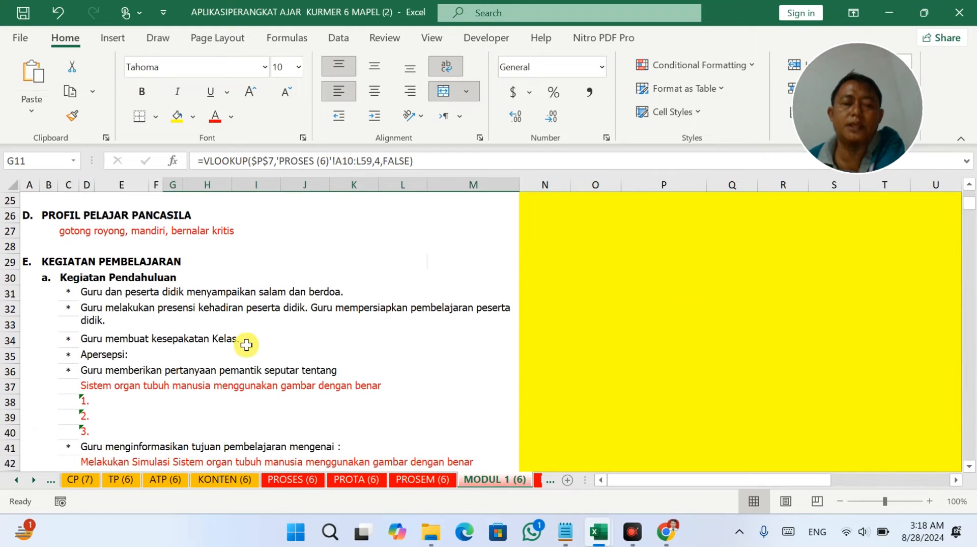
scroll(246, 344, "down", 1)
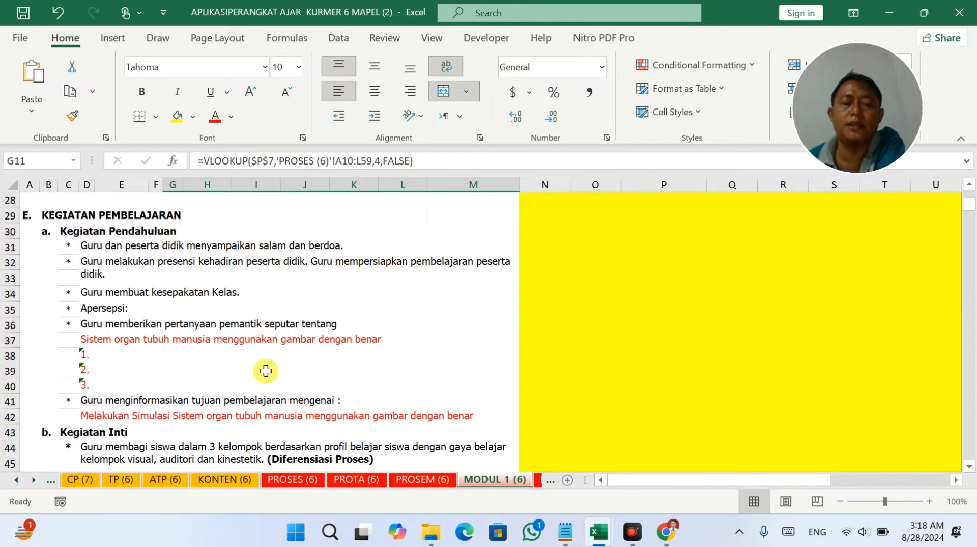
scroll(265, 371, "up", 6)
scroll(264, 366, "down", 5)
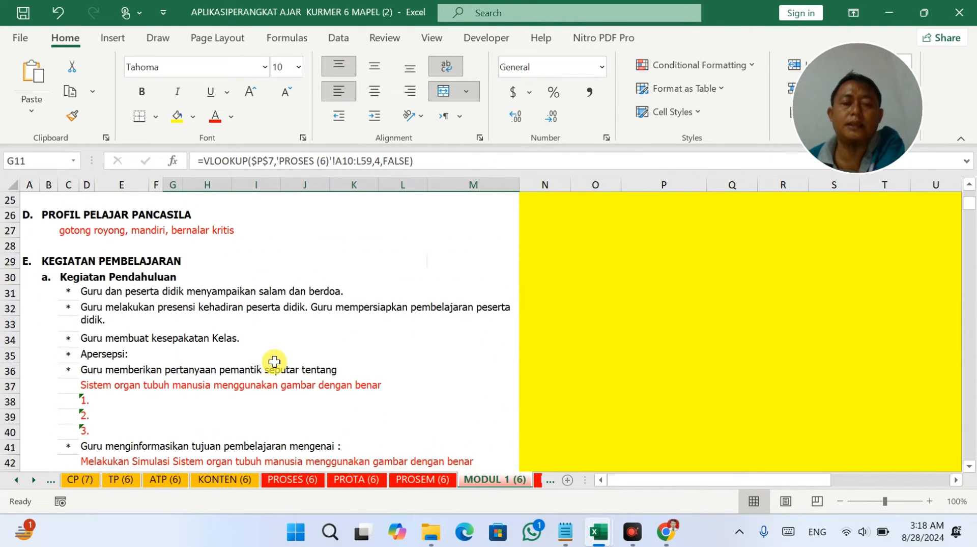
scroll(275, 361, "down", 3)
scroll(275, 361, "up", 10)
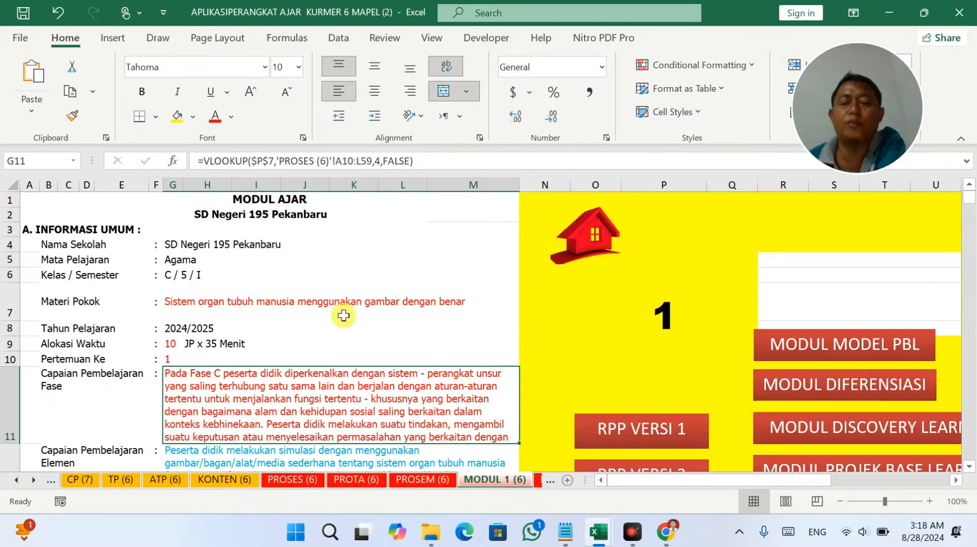
Check the MODUL 3 (6) Materi Pokok VLOOKUP formula, then close the module workbook.
left_click(538, 479)
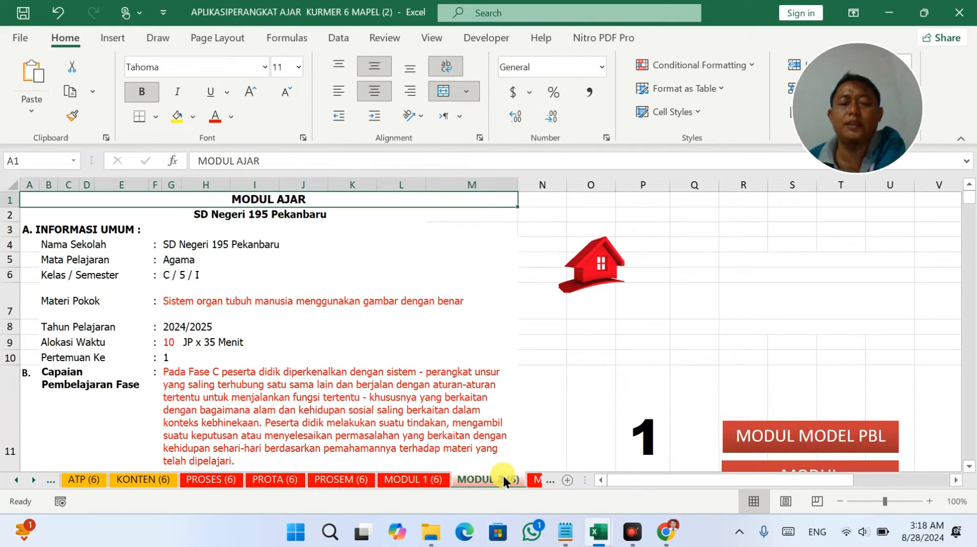
left_click(537, 479)
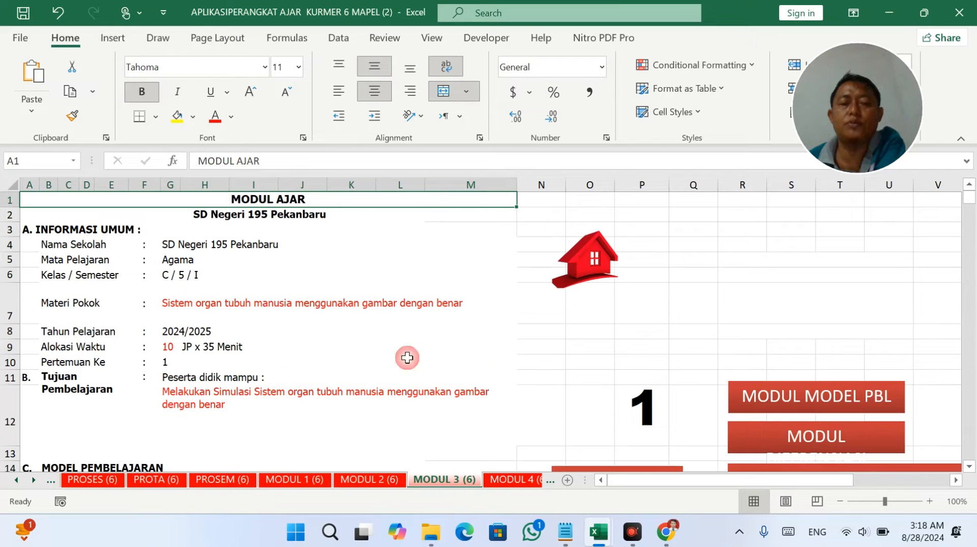
left_click(321, 315)
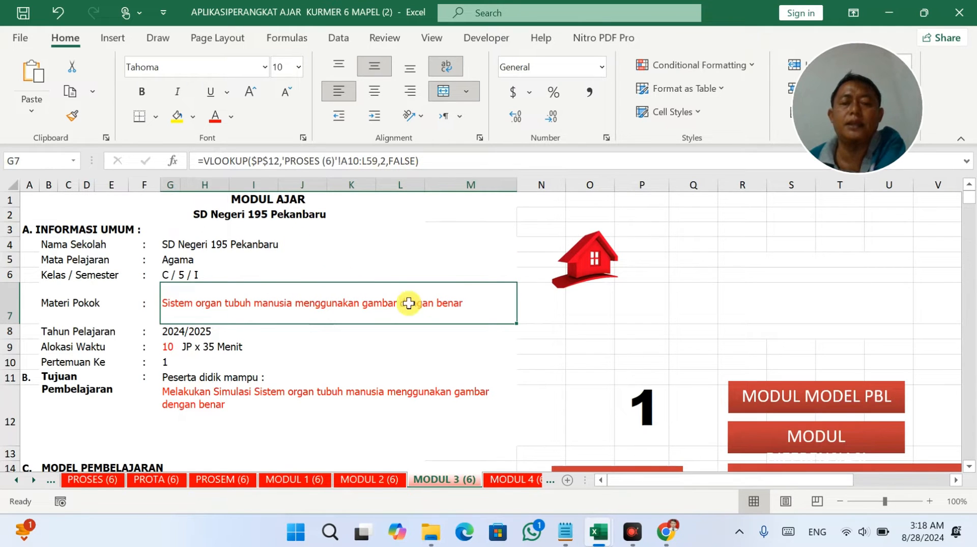
mouse_move(798, 75)
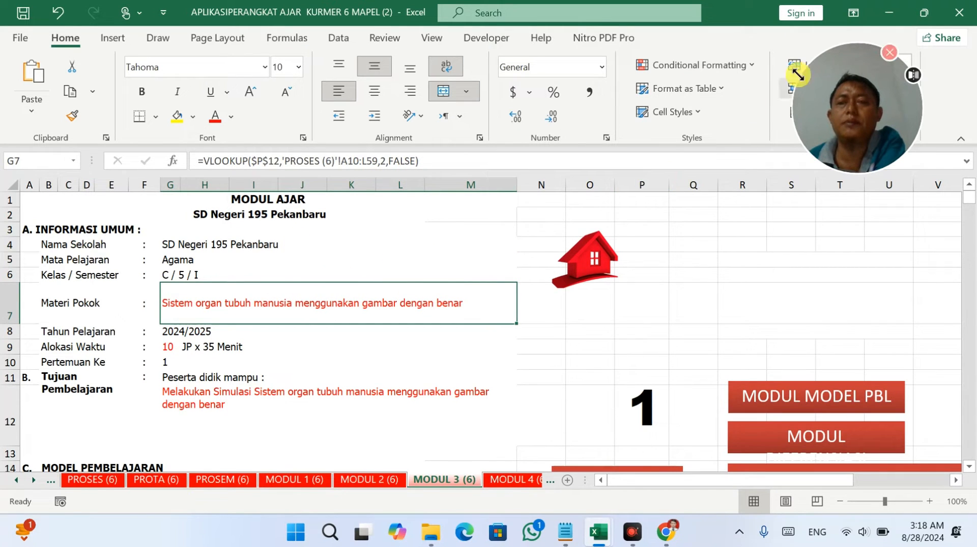
left_click(959, 12)
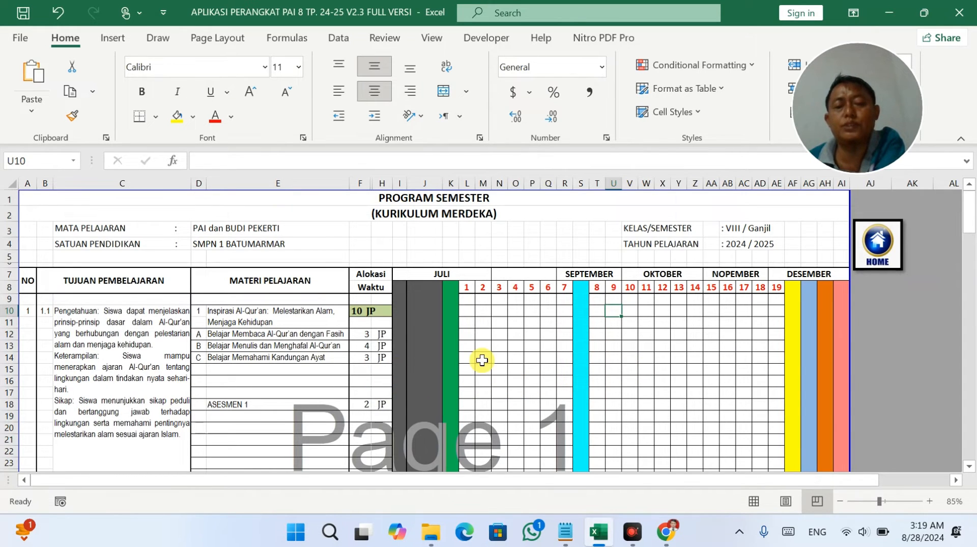
Review the reading row's weekly cells against its 3 JP allocation on Prosem1.
scroll(481, 360, "down", 3)
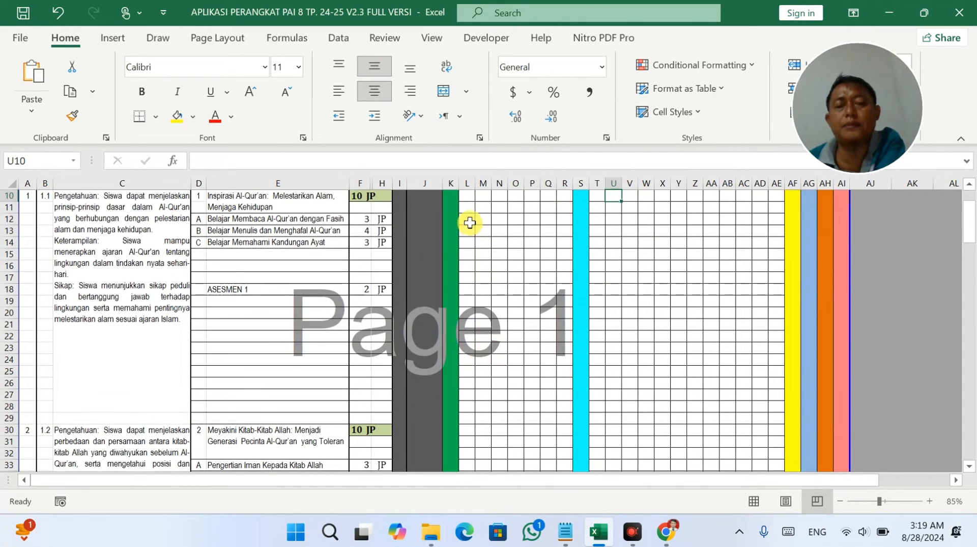
left_click(466, 219)
scroll(560, 242, "up", 1)
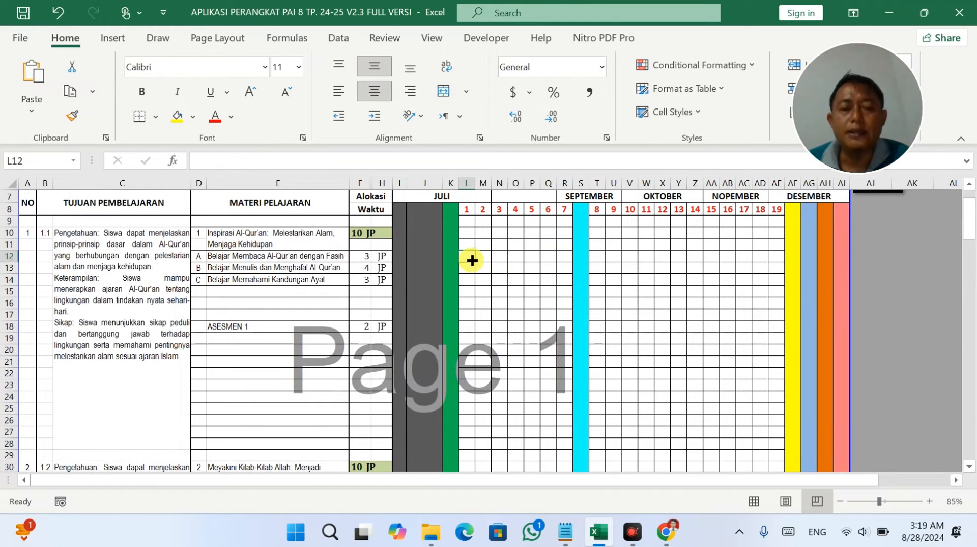
left_click_drag(467, 220, 466, 365)
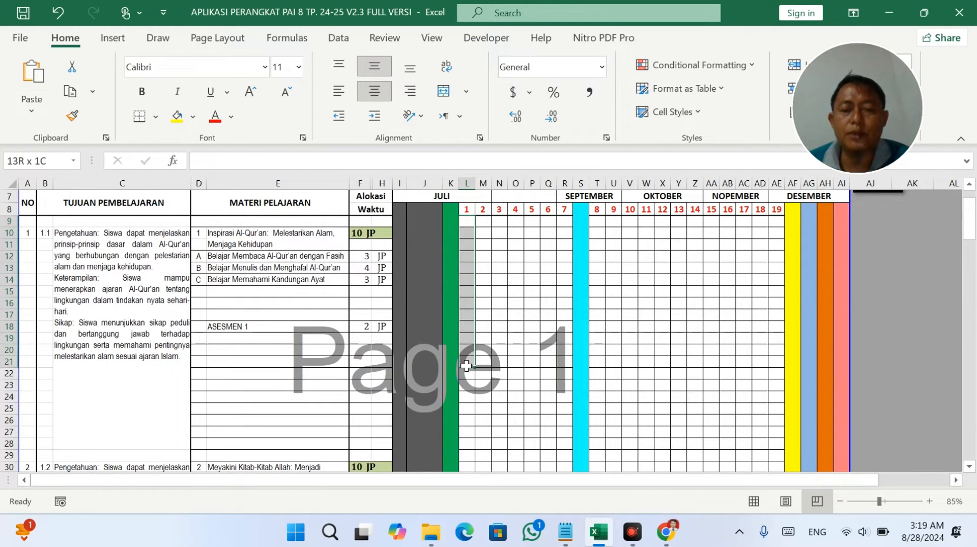
left_click_drag(483, 257, 531, 259)
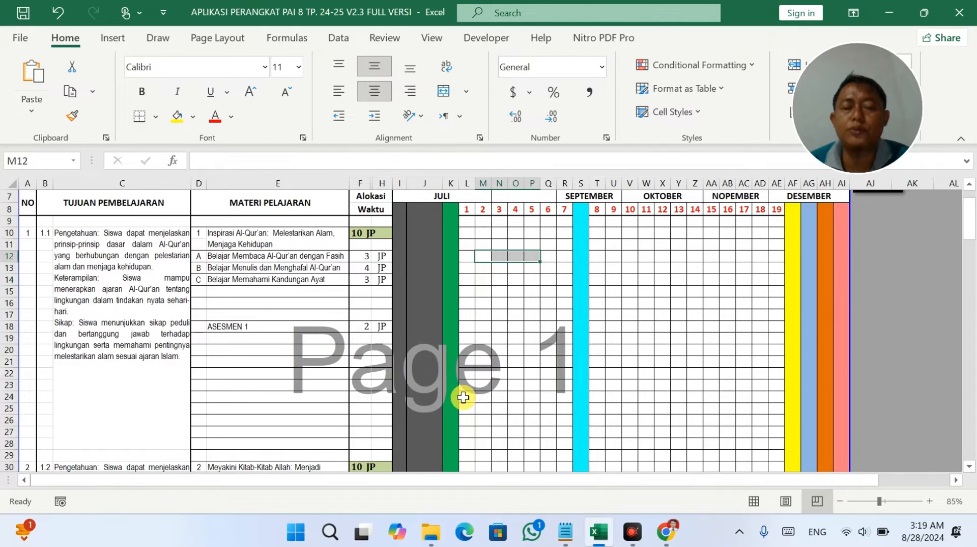
left_click_drag(362, 256, 386, 279)
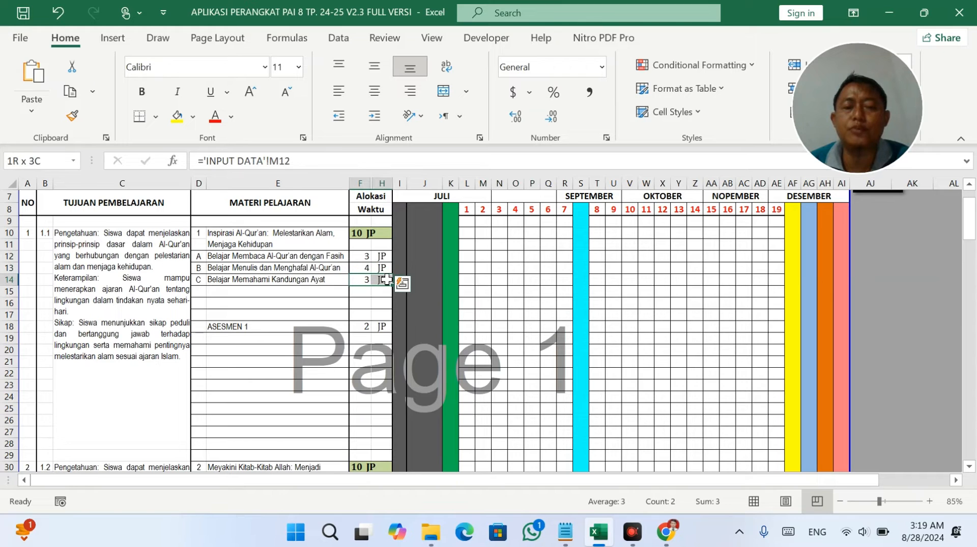
left_click(765, 233)
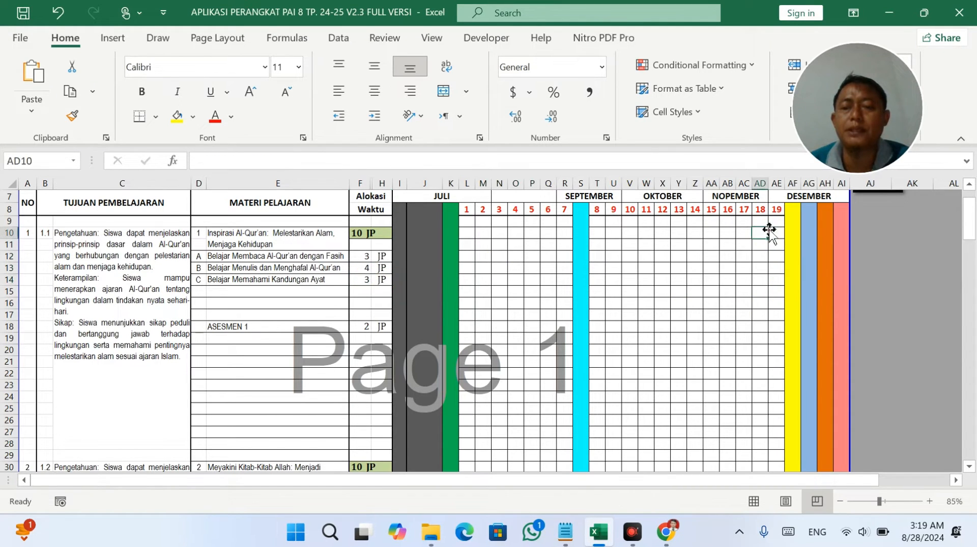
left_click_drag(774, 218, 781, 299)
left_click(678, 267)
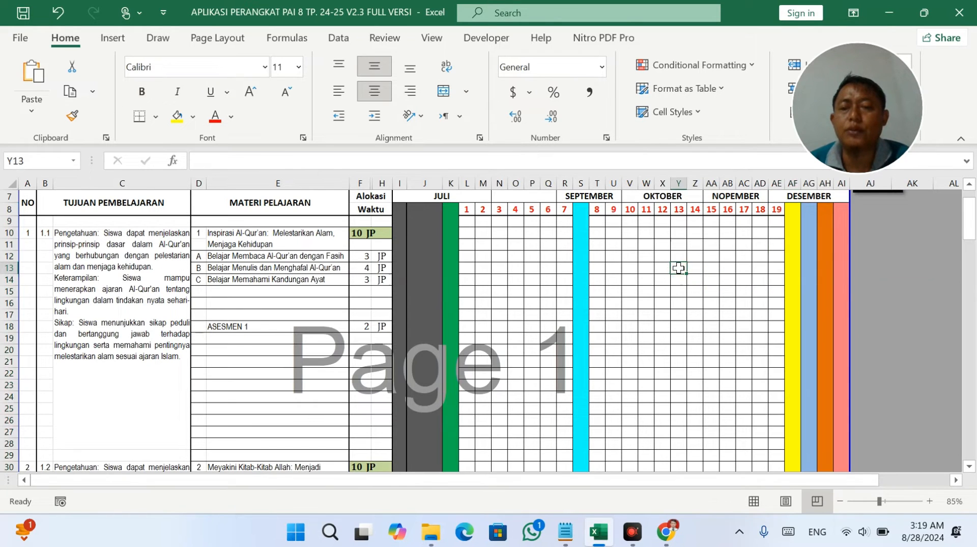
scroll(679, 268, "up", 2)
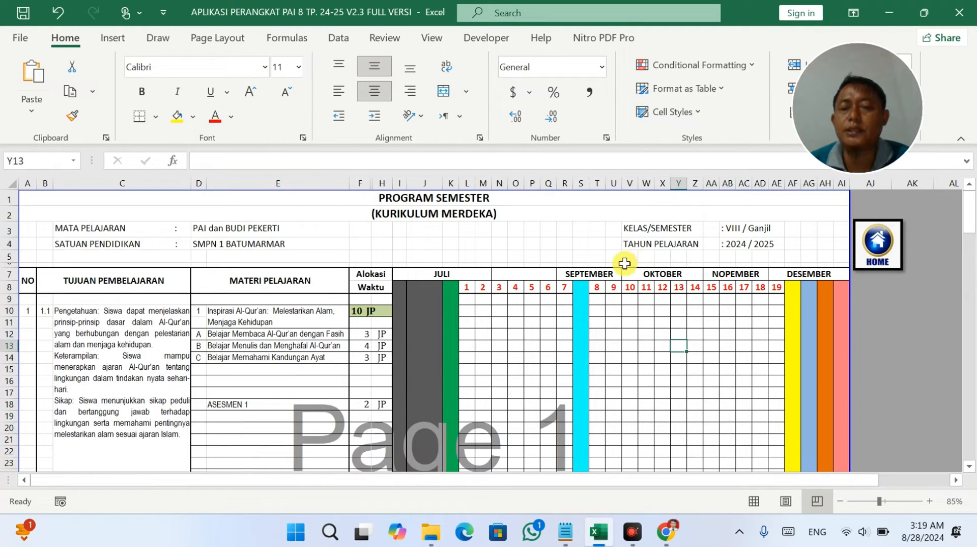
Enter 8 in the empty header cell R3.
left_click(563, 230)
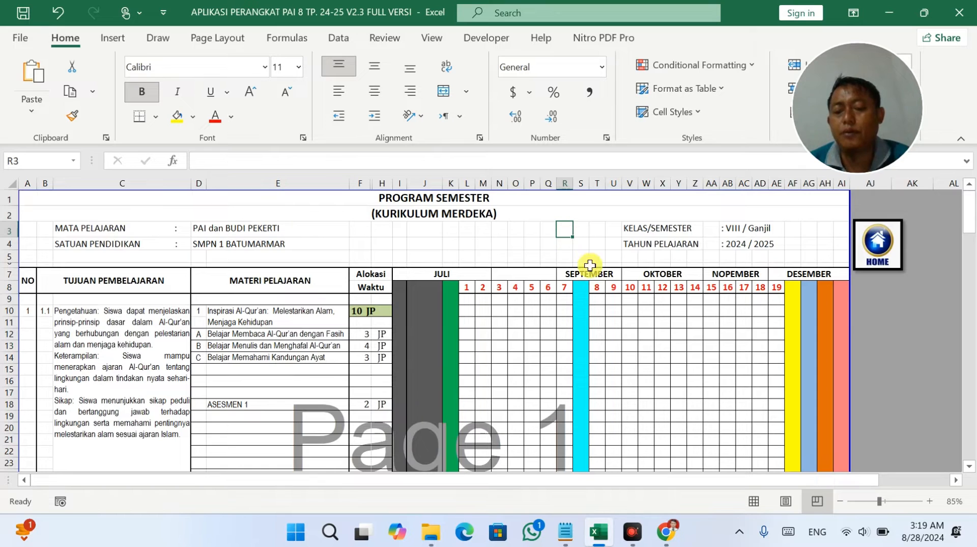
type("8")
left_click(658, 379)
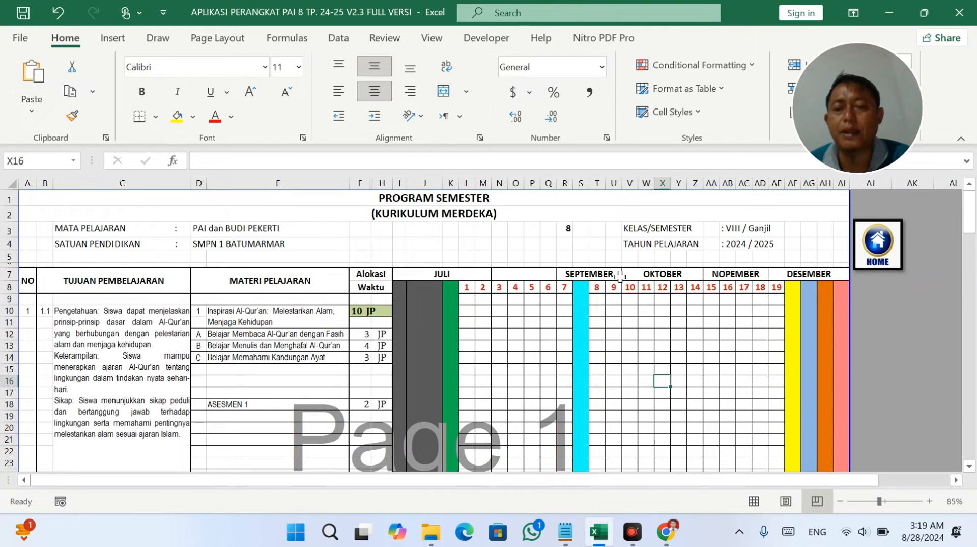
left_click(566, 228)
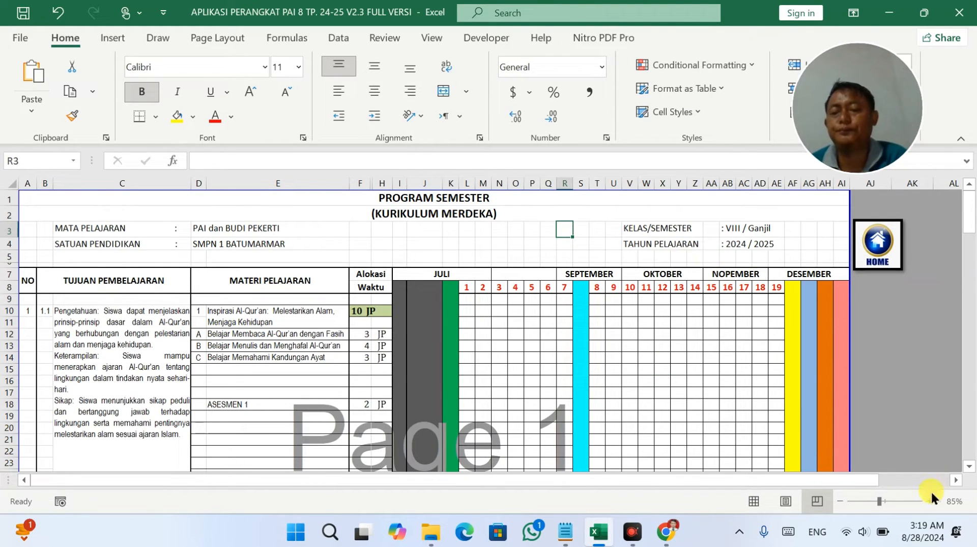
Enter 2 JP for reading in week 1, checking it against the 3 JP allocation.
left_click(466, 333)
type("2")
left_click(510, 353)
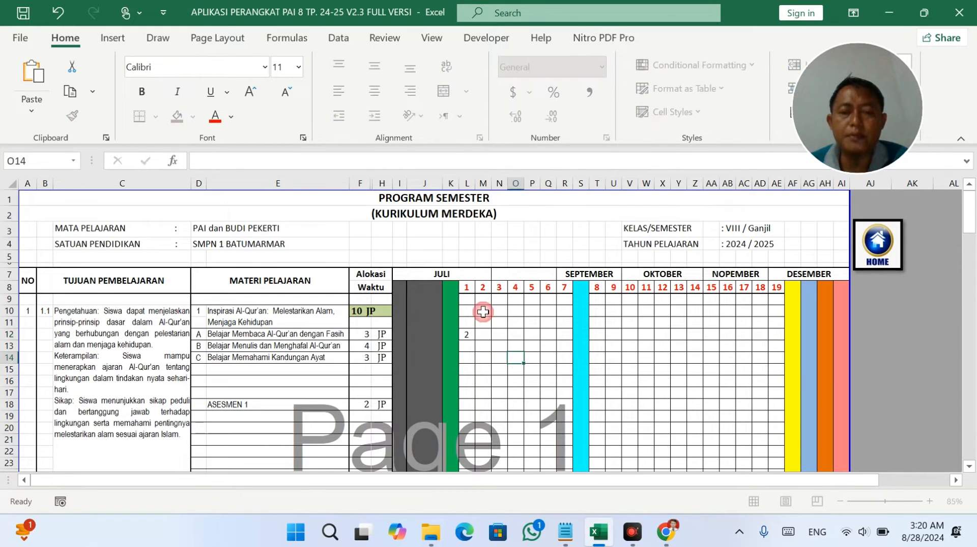
left_click_drag(466, 288, 468, 335)
left_click(482, 336)
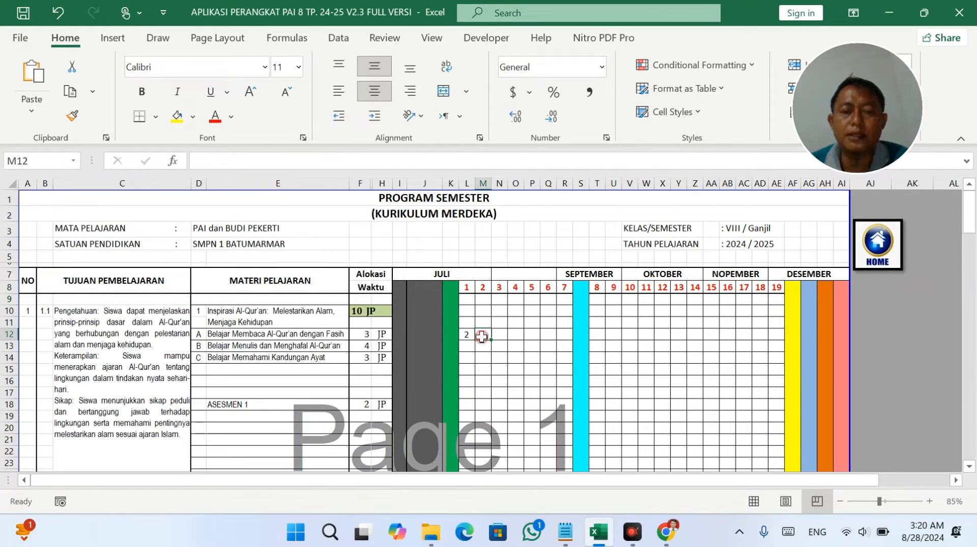
left_click_drag(365, 335, 387, 336)
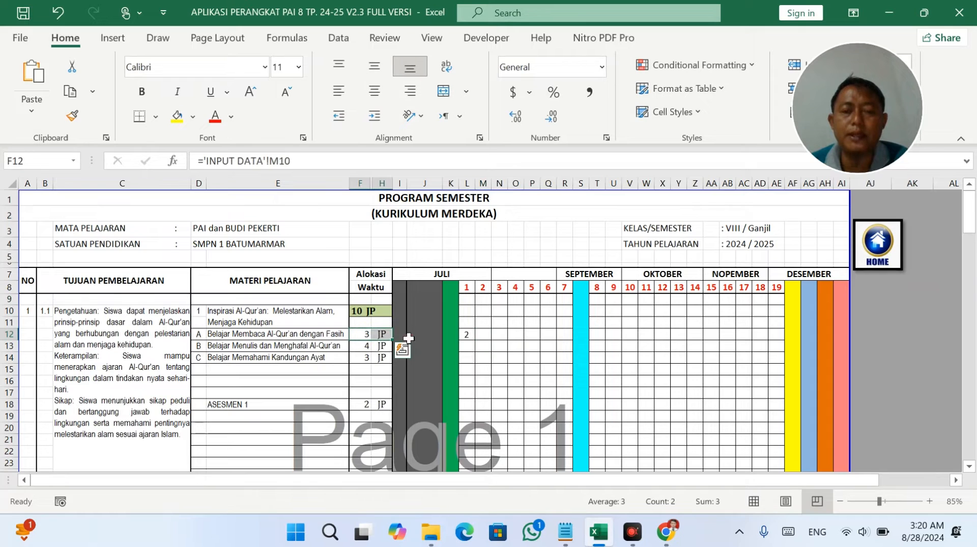
left_click(466, 334)
left_click(482, 335)
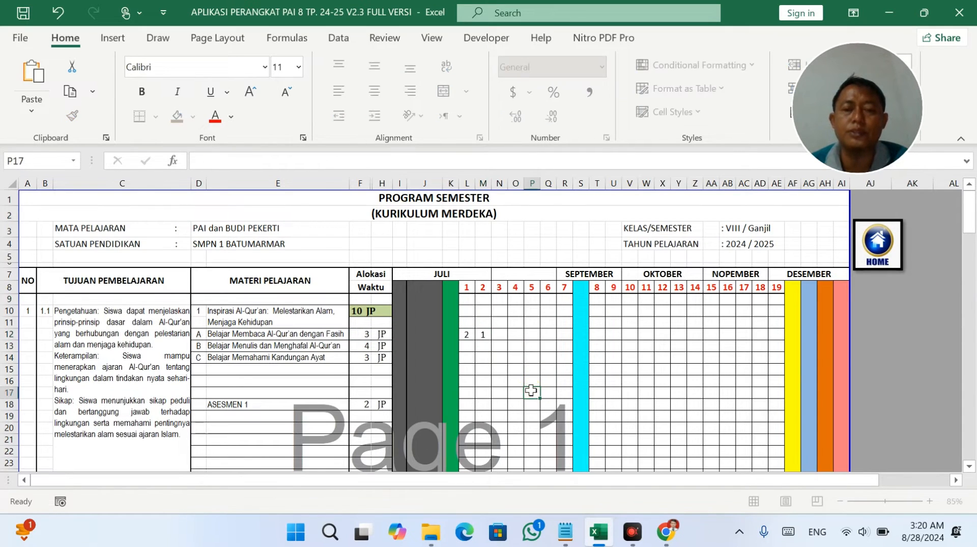
left_click_drag(481, 301, 483, 339)
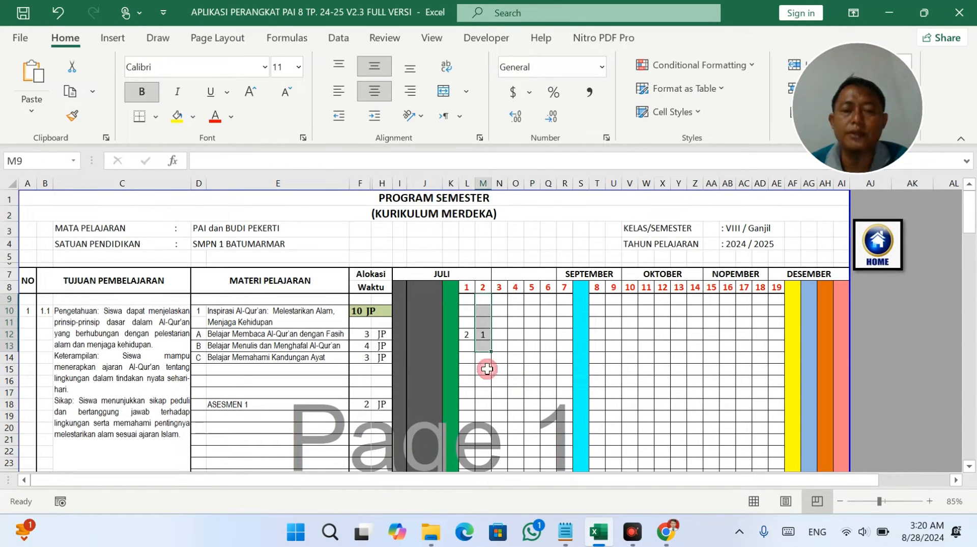
Fill the writing row with 2, 2 and 1 JP in weeks 2 to 4.
left_click(484, 347)
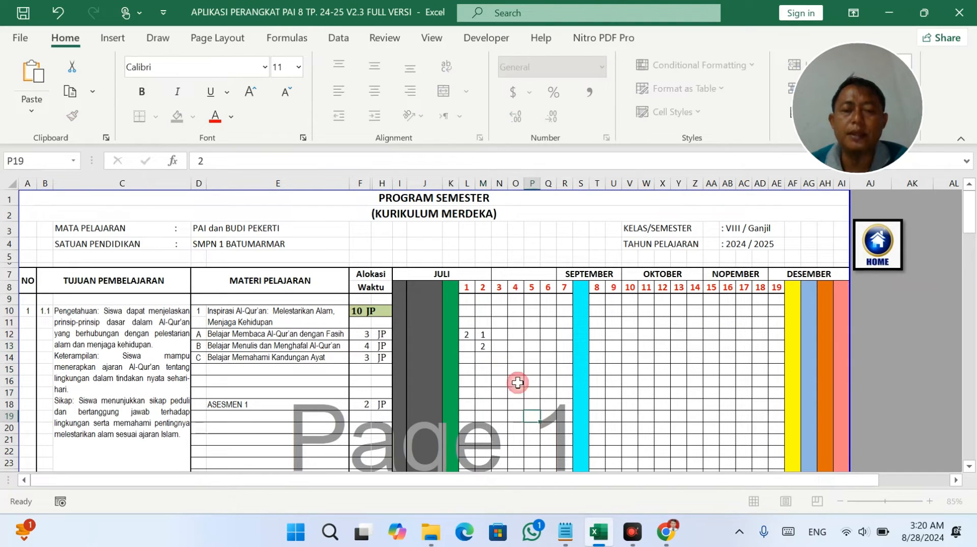
type("2")
key("Return")
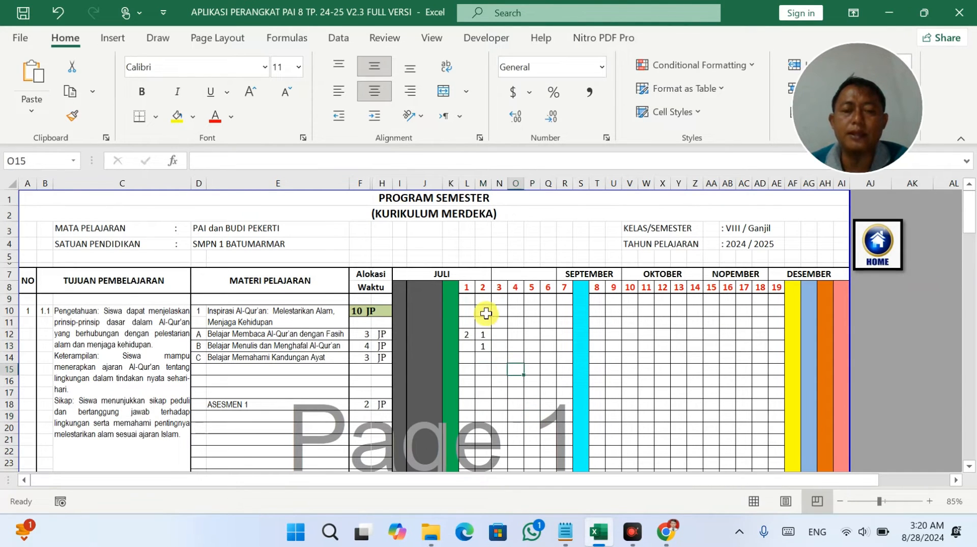
left_click_drag(484, 312, 483, 396)
left_click(497, 346)
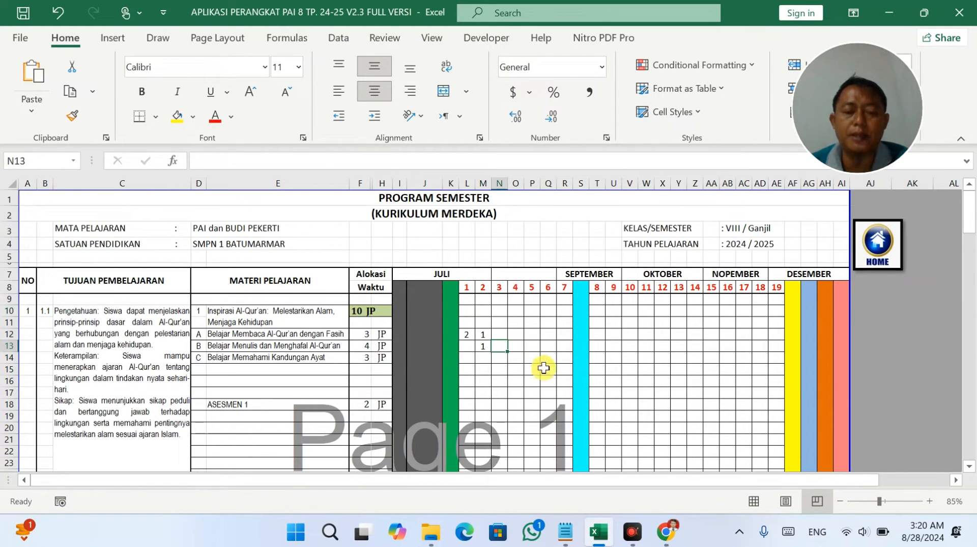
type("2")
left_click(516, 346)
type("1")
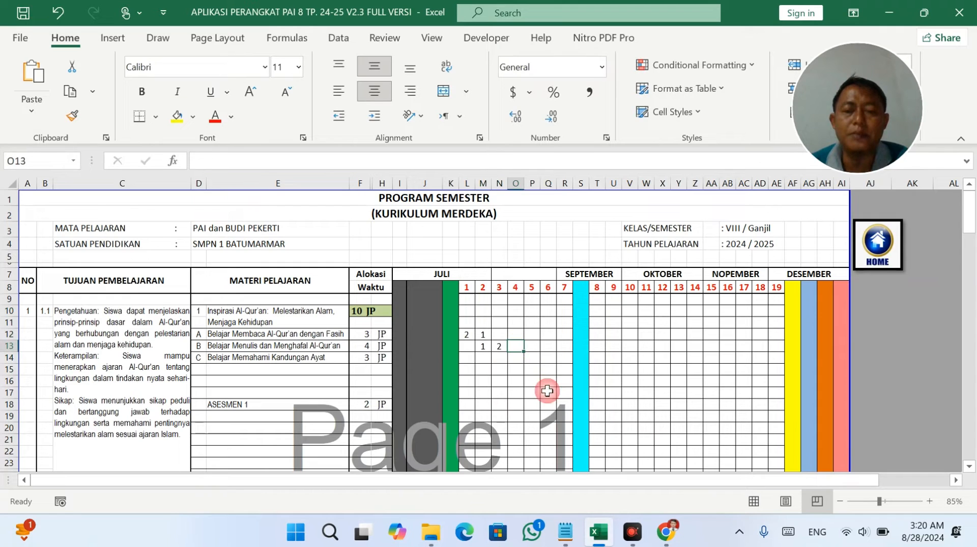
left_click(548, 391)
Give comprehension 1 JP in week 4 and 2 JP in week 5, checking the 3 JP total.
type("1")
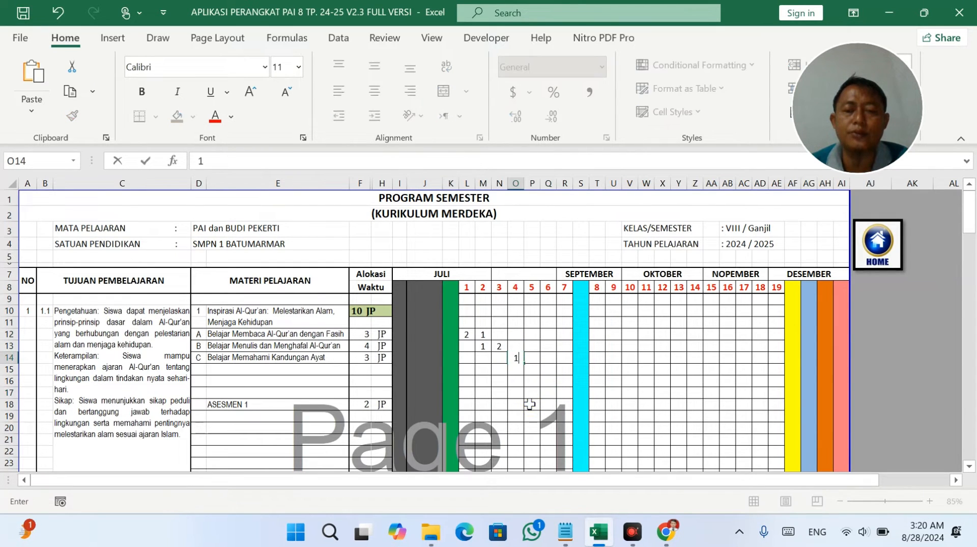
left_click(530, 404)
left_click(532, 359)
type("2")
left_click(530, 415)
left_click_drag(516, 358, 531, 358)
left_click_drag(366, 357, 385, 358)
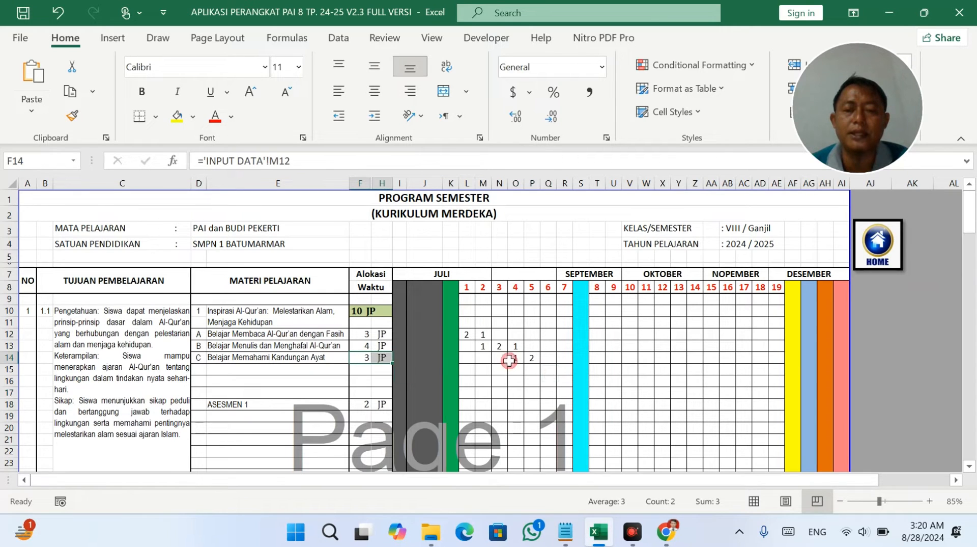
left_click_drag(532, 322, 525, 396)
mouse_move(510, 358)
left_mouse_down()
mouse_move(531, 357)
mouse_move(514, 345)
mouse_move(499, 369)
left_mouse_up()
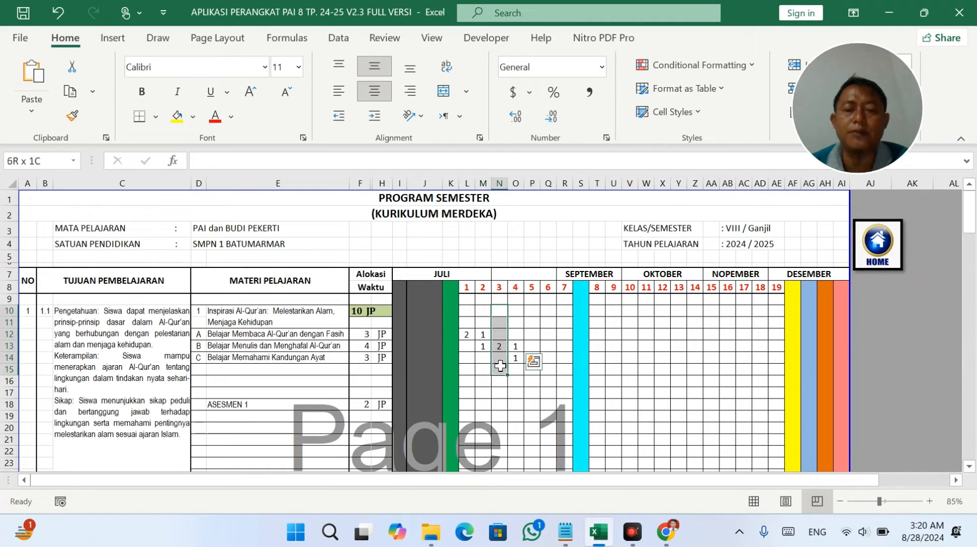
left_click(510, 324)
left_click_drag(511, 324, 514, 365)
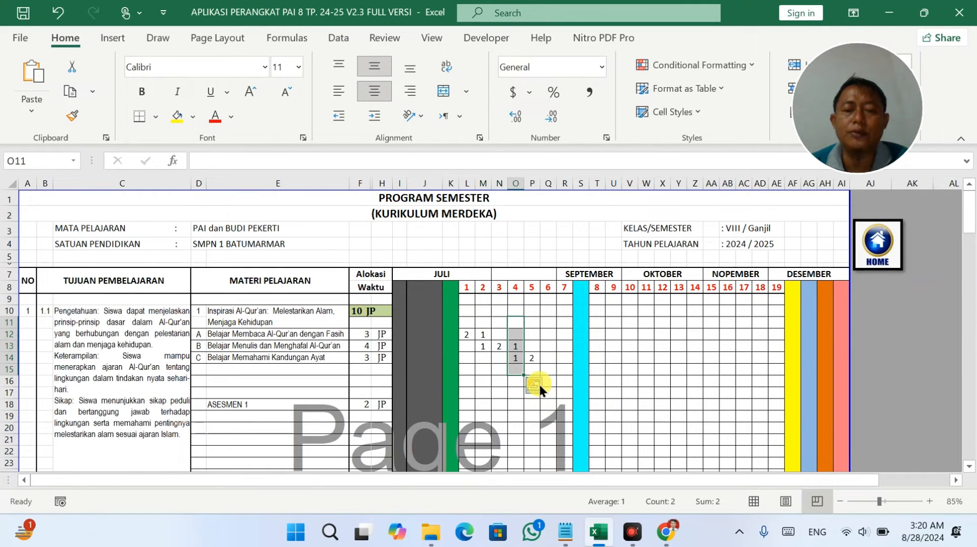
left_click(533, 359)
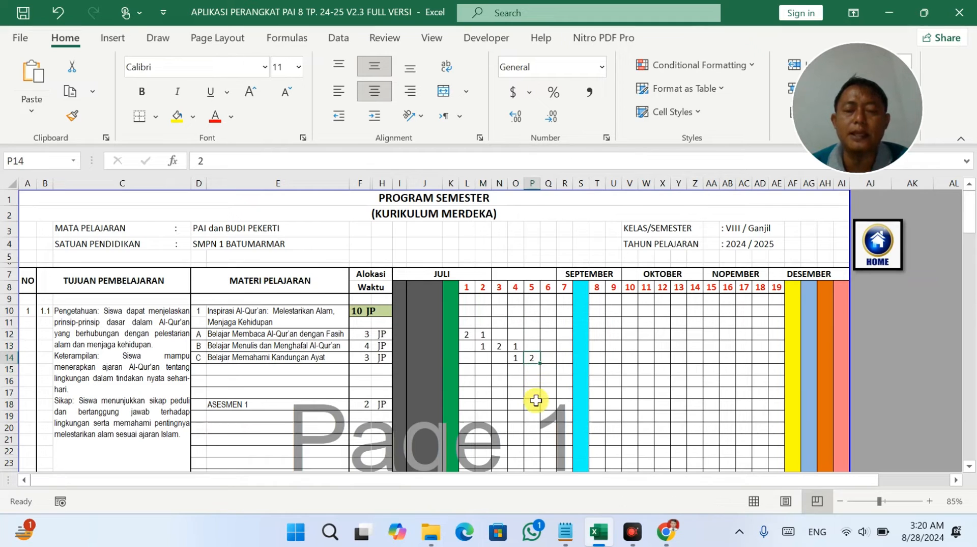
Set ASESMEN 1 to 2 JP in July week 6 and widen the sheet-tab bar.
scroll(535, 404, "down", 1)
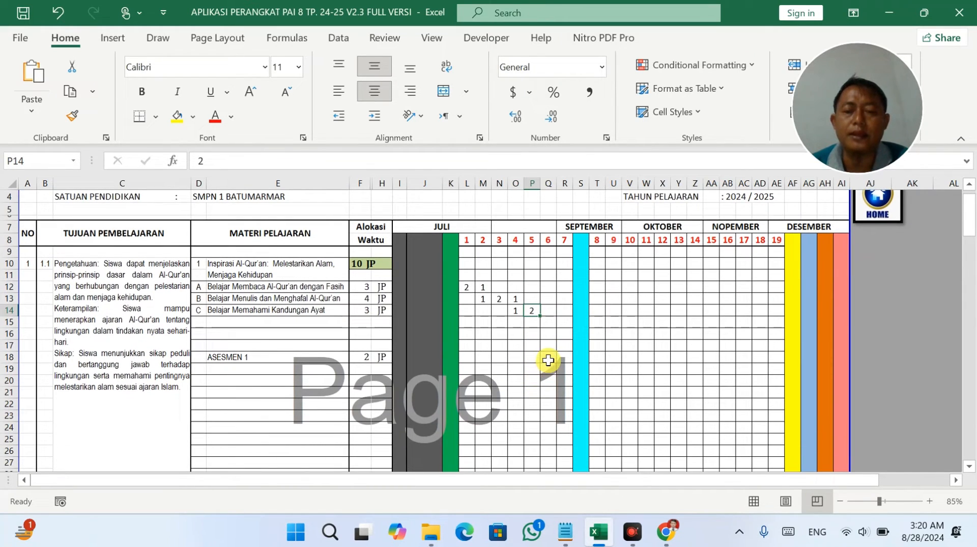
left_click(549, 358)
key("Down")
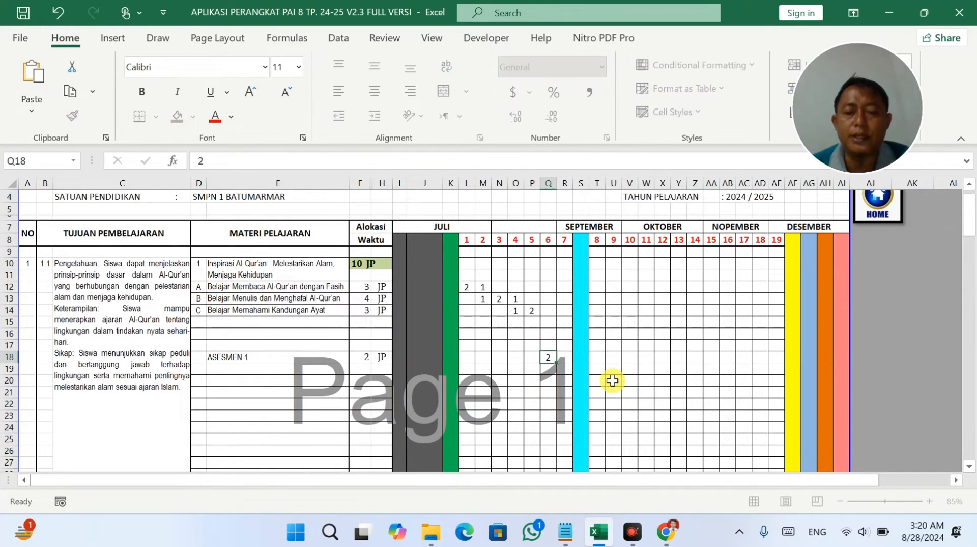
key("Right")
key("Down")
key("Down")
key("Down")
key("Down")
key("Down")
key("Down")
key("Down")
key("Down")
key("Down")
key("Down")
key("Down")
key("Down")
key("Down")
key("Down")
key("Down")
key("Down")
key("Down")
key("Down")
key("Down")
key("Down")
key("Down")
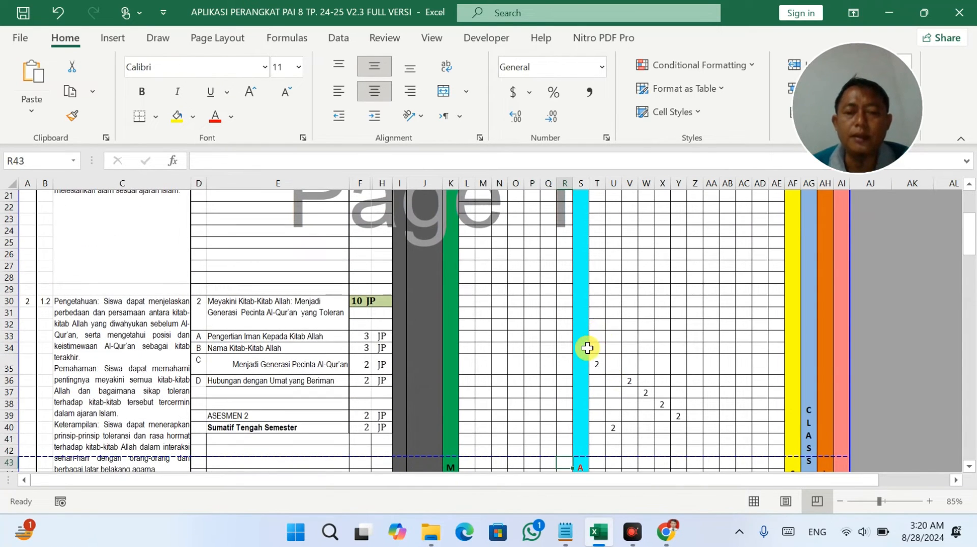
scroll(584, 347, "up", 5)
scroll(574, 307, "up", 2)
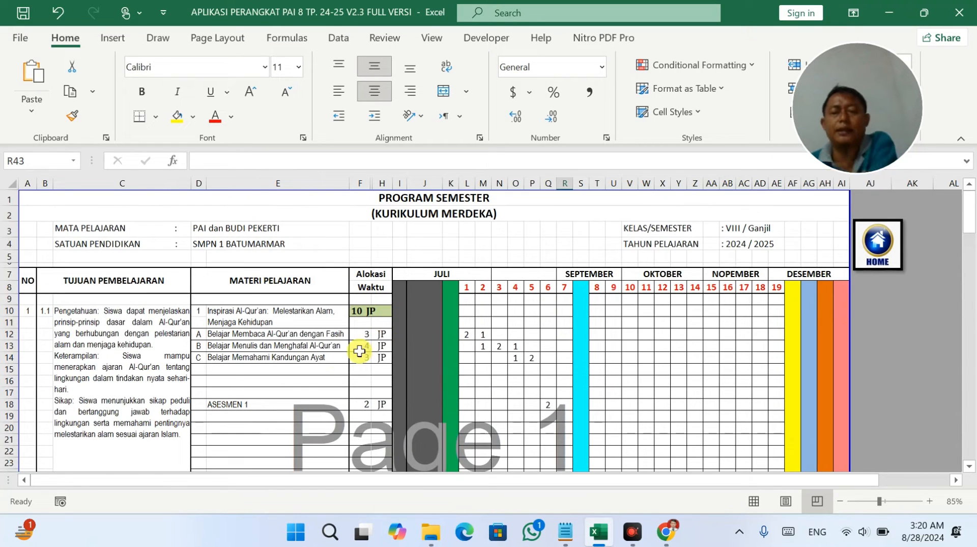
left_click_drag(8, 479, 515, 479)
left_click(16, 480)
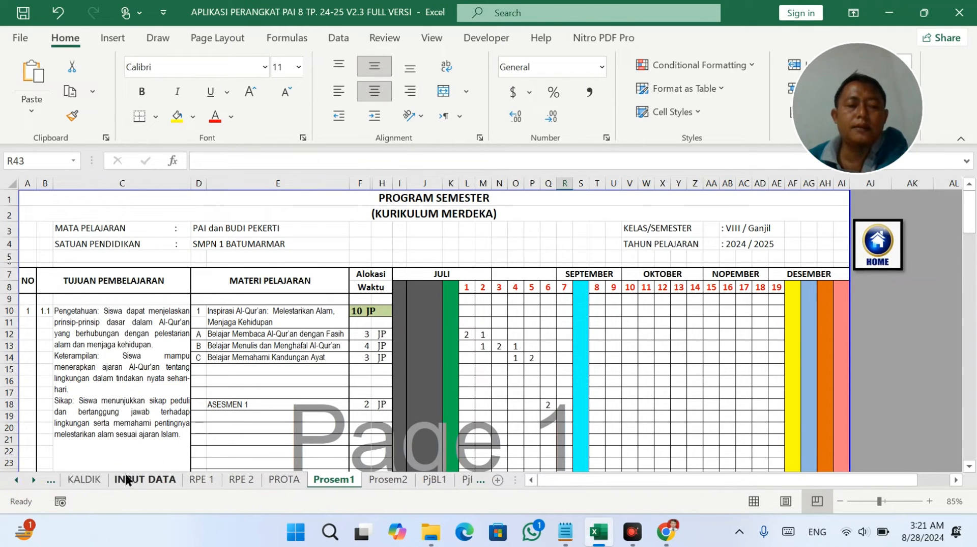
left_click(92, 479)
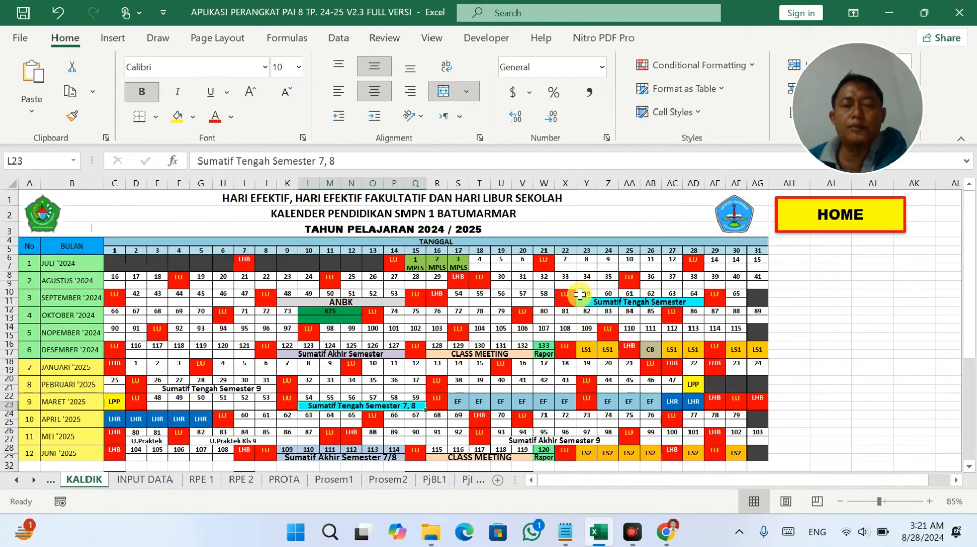
left_click(587, 311)
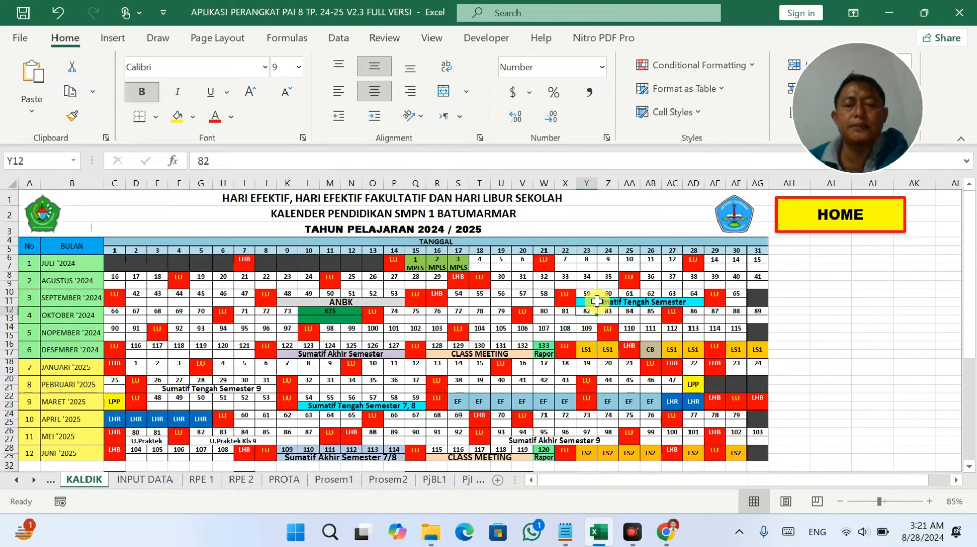
left_click(597, 301)
left_click(97, 300)
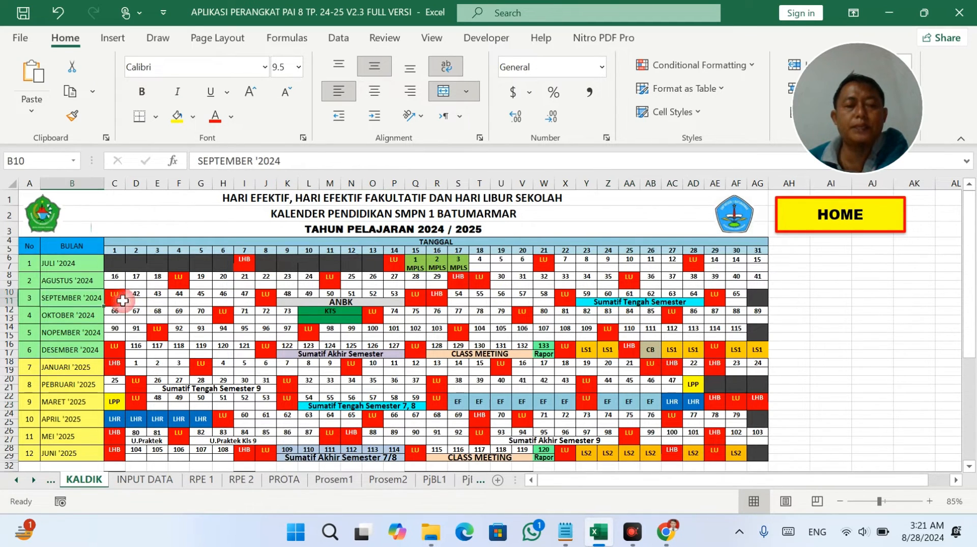
left_click_drag(152, 299, 265, 305)
left_click_drag(330, 293, 394, 293)
left_click_drag(473, 292, 544, 294)
left_click(590, 301)
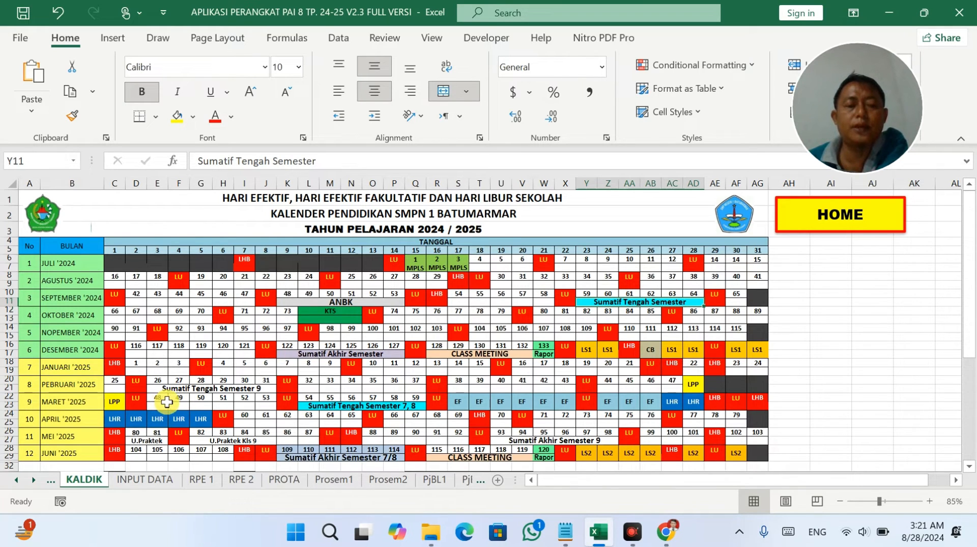
left_click_drag(167, 402, 224, 401)
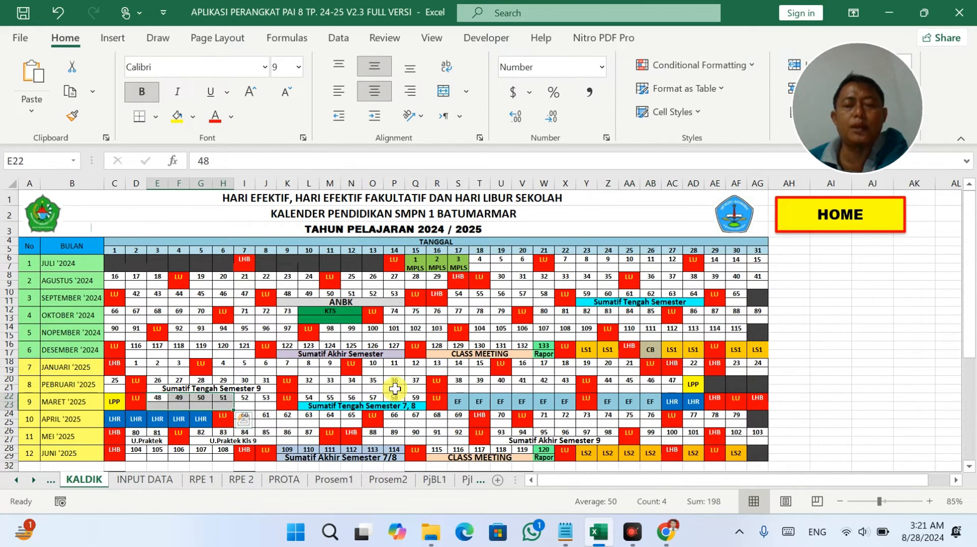
left_click(333, 479)
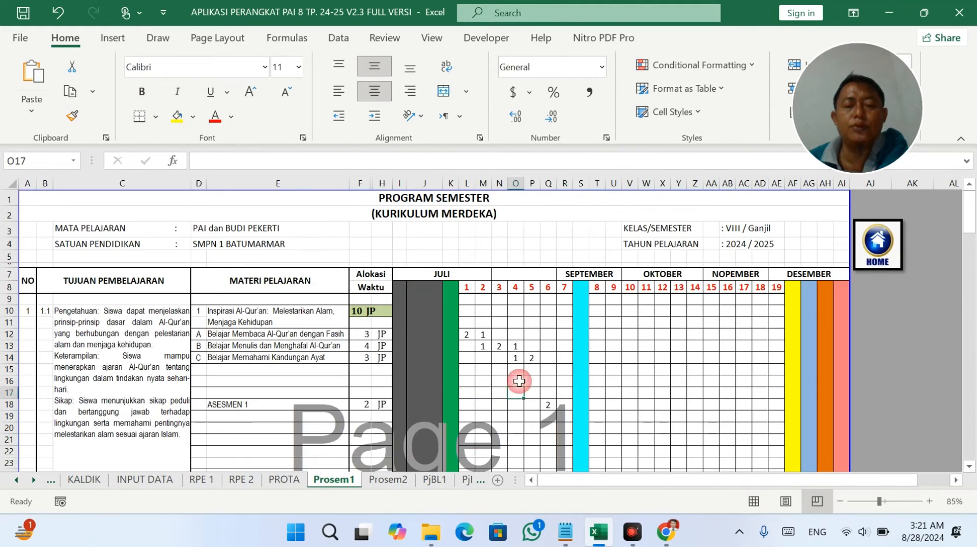
Check week 9 totals, then select rows 33–149 across the hidden rows and open their context menu.
scroll(571, 375, "down", 1)
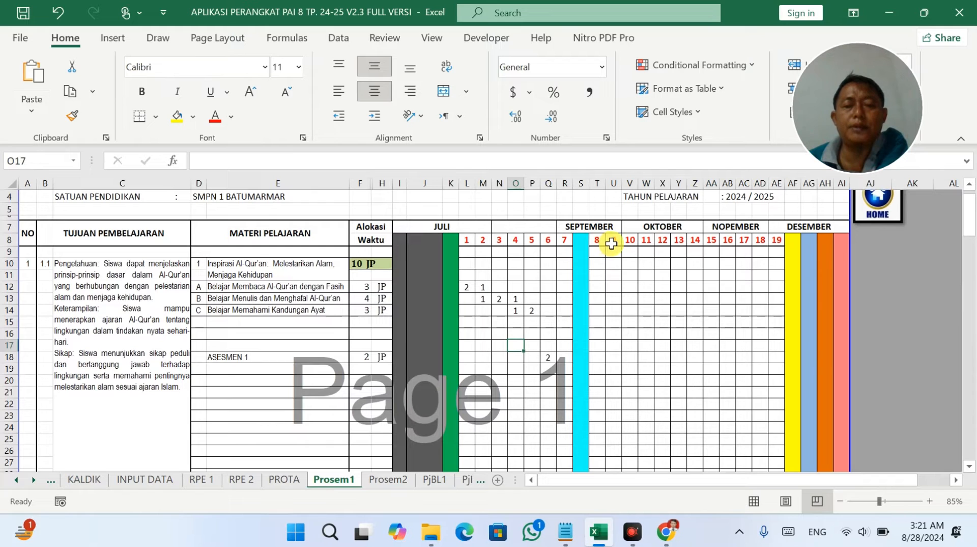
left_click_drag(614, 243, 609, 435)
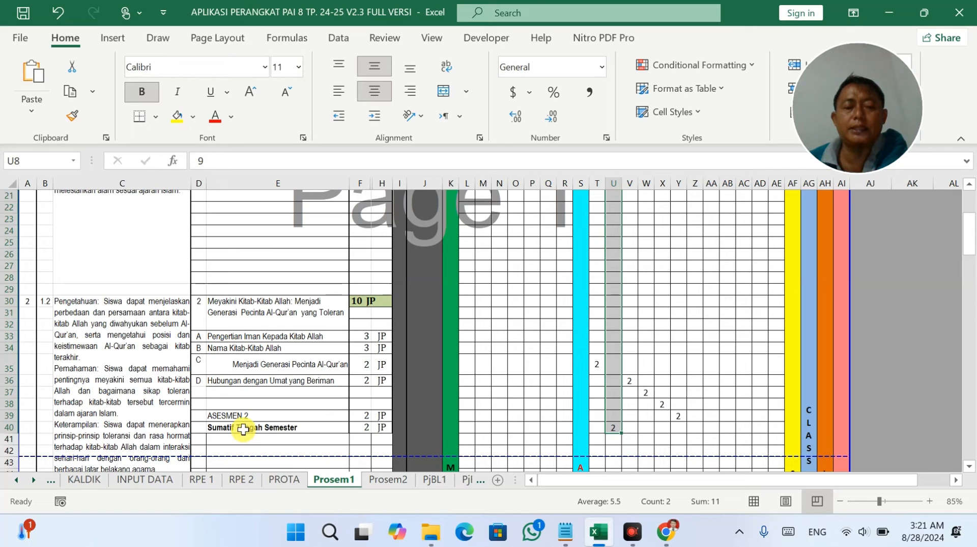
left_click(613, 428)
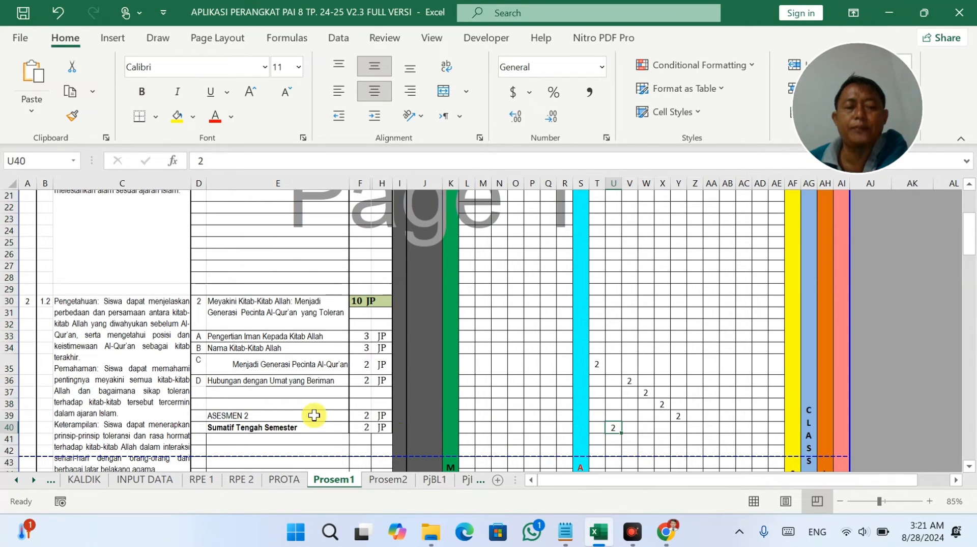
scroll(314, 415, "down", 14)
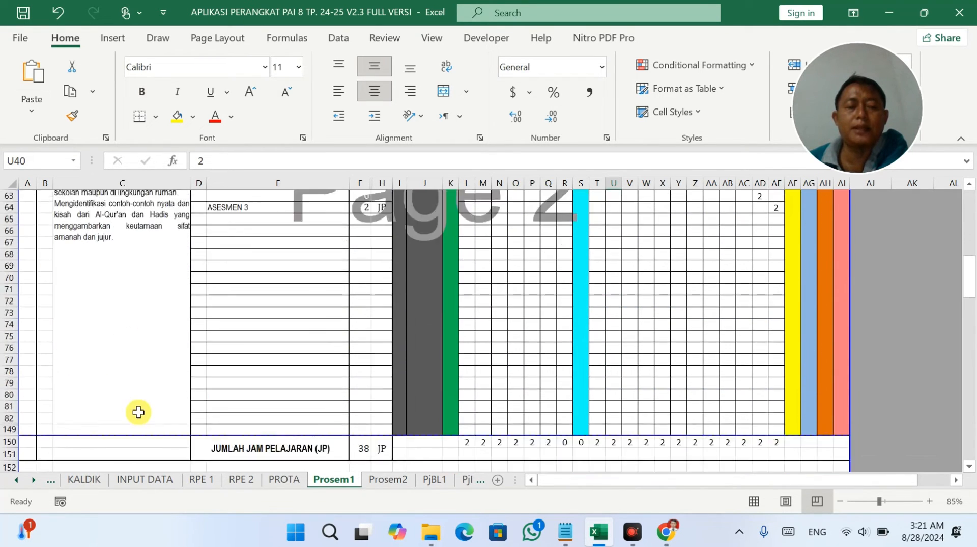
scroll(138, 411, "down", 2)
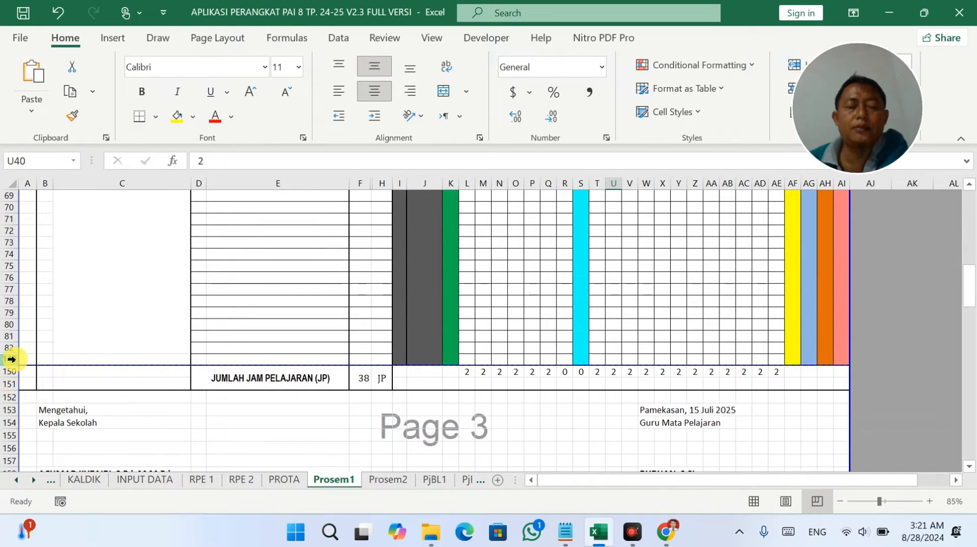
left_click_drag(10, 359, 7, 207)
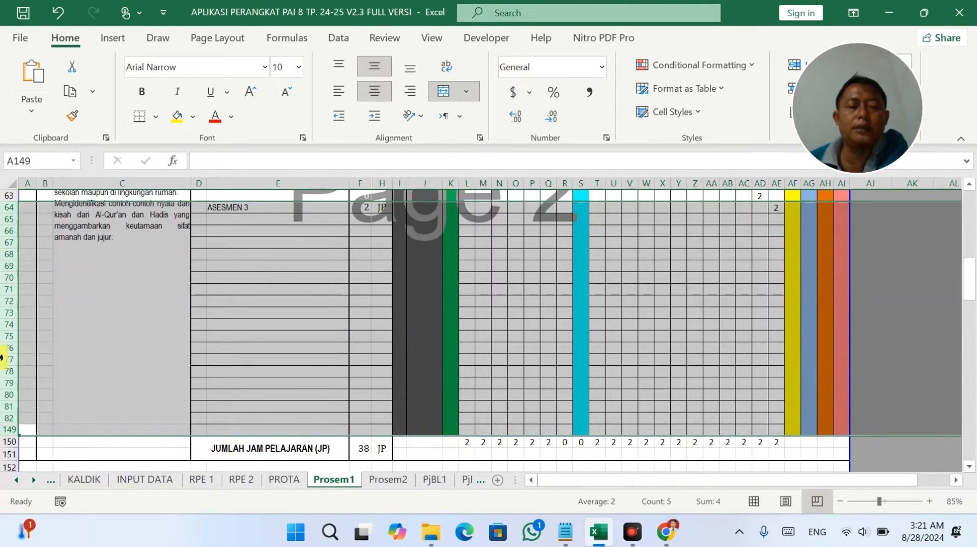
left_click_drag(3, 429, 3, 303)
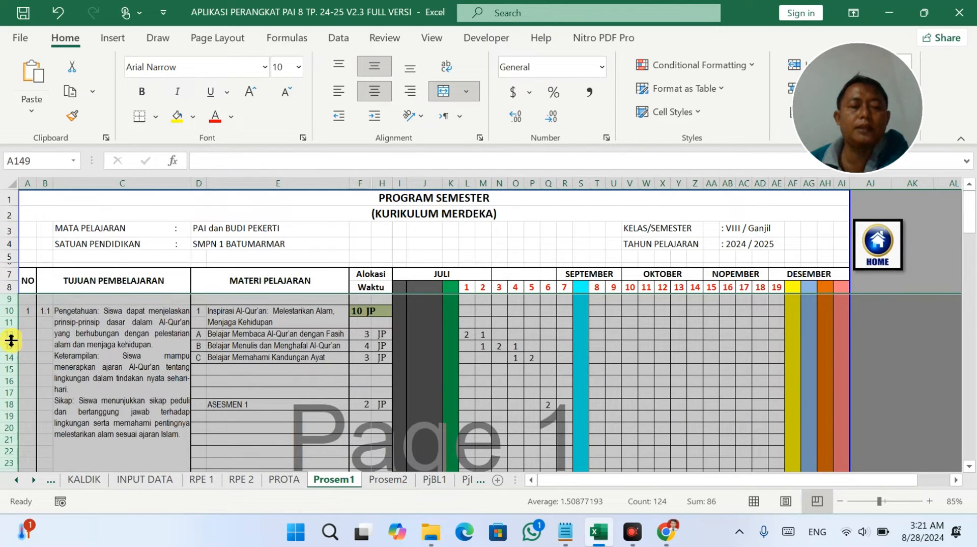
right_click(11, 340)
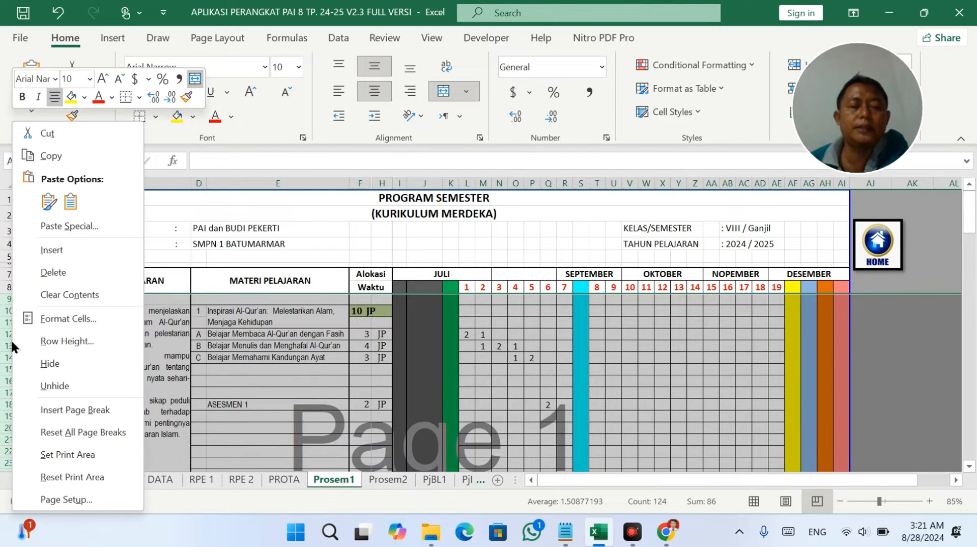
Unhide rows 83–148 and give Sumatif Tengah Semester 2 JP in week 9.
left_click(64, 386)
scroll(239, 379, "down", 20)
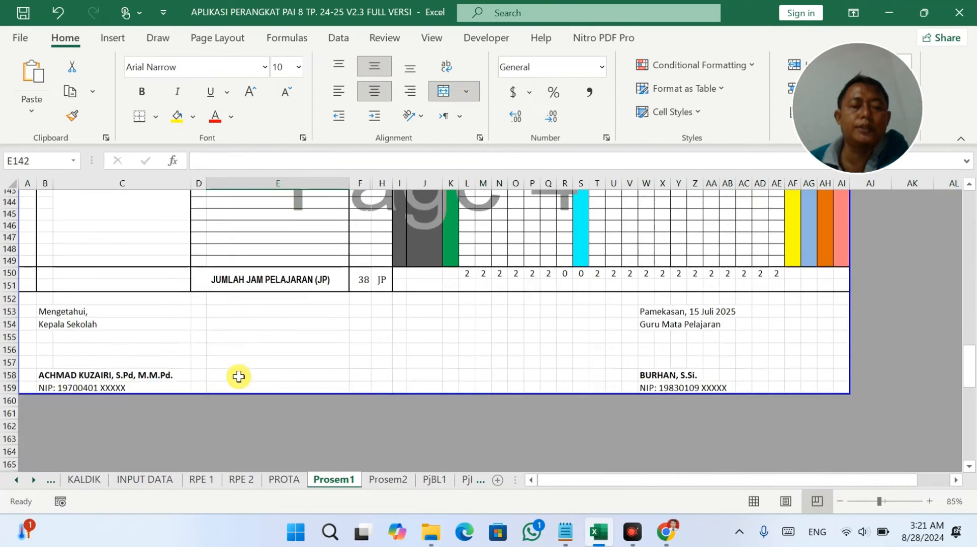
scroll(232, 365, "up", 4)
left_click(81, 376)
scroll(189, 345, "up", 12)
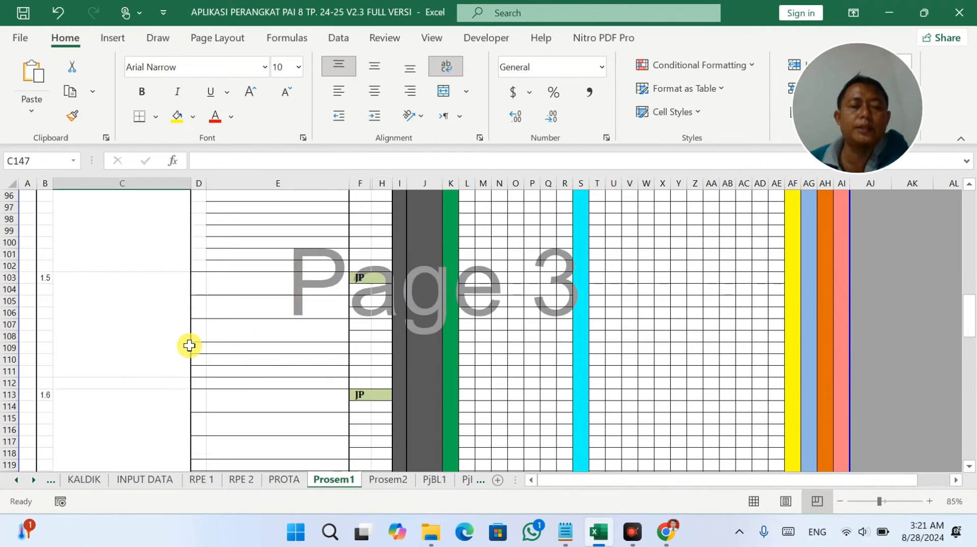
scroll(189, 345, "up", 20)
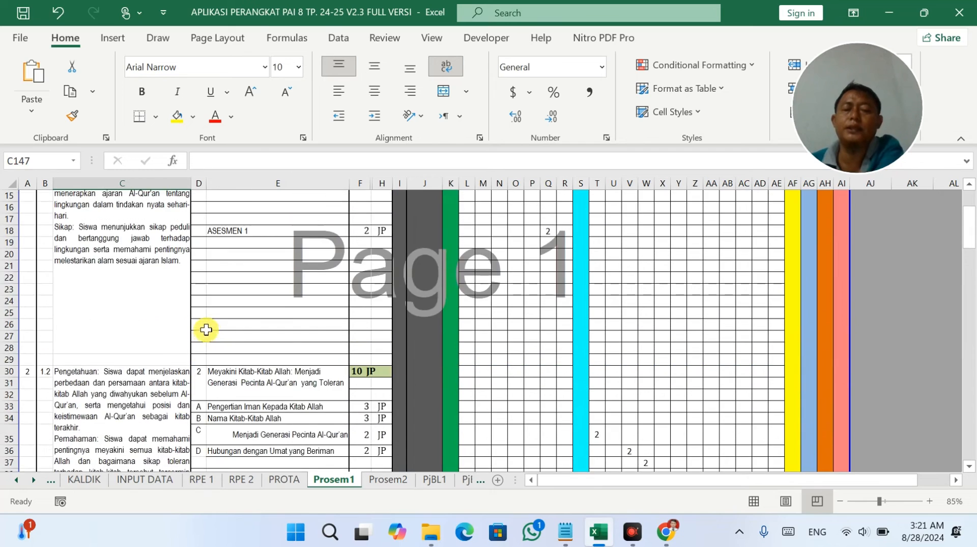
scroll(206, 330, "up", 5)
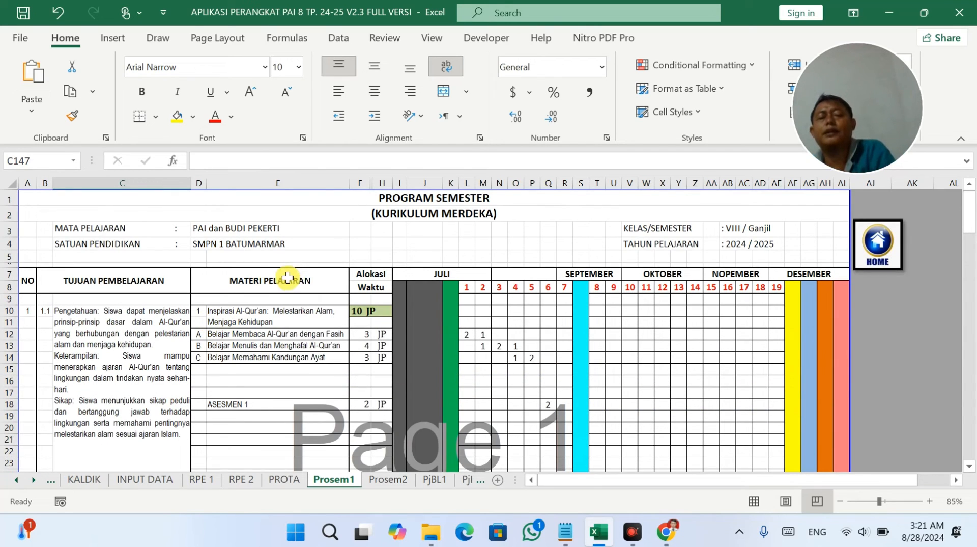
scroll(489, 289, "down", 8)
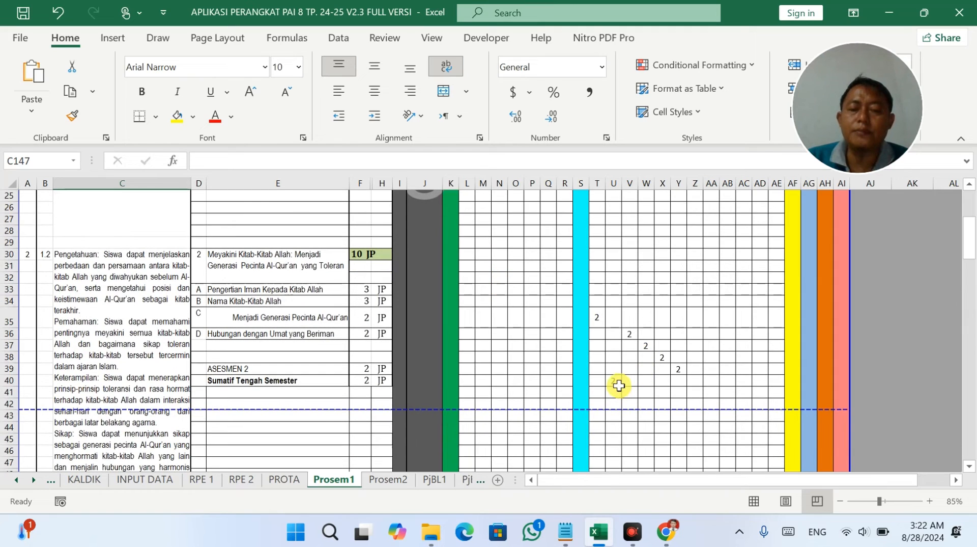
left_click(613, 381)
type("2")
left_click(311, 378)
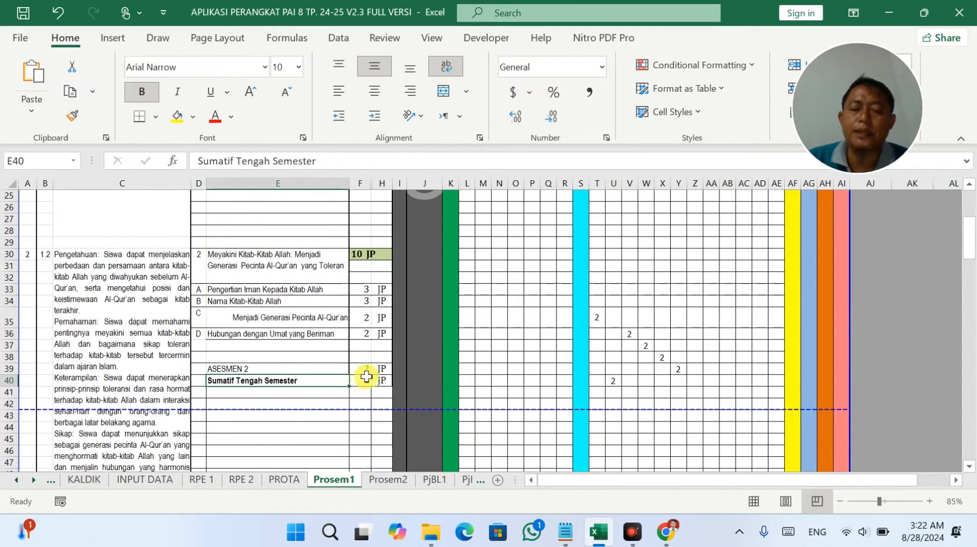
Clear the previously scheduled hours from V36:AD42.
scroll(573, 371, "up", 2)
left_click(595, 385)
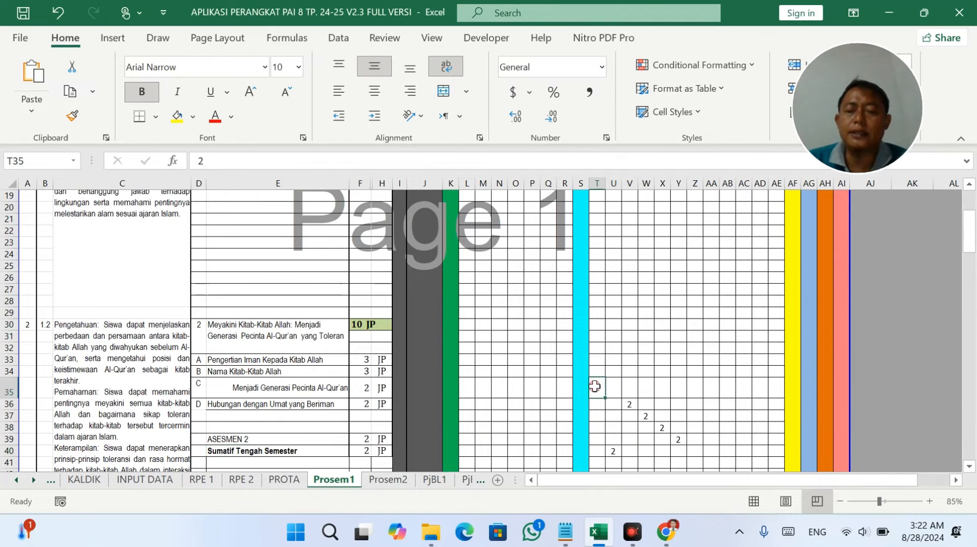
left_click_drag(633, 403, 762, 450)
key("Delete")
scroll(761, 451, "down", 11)
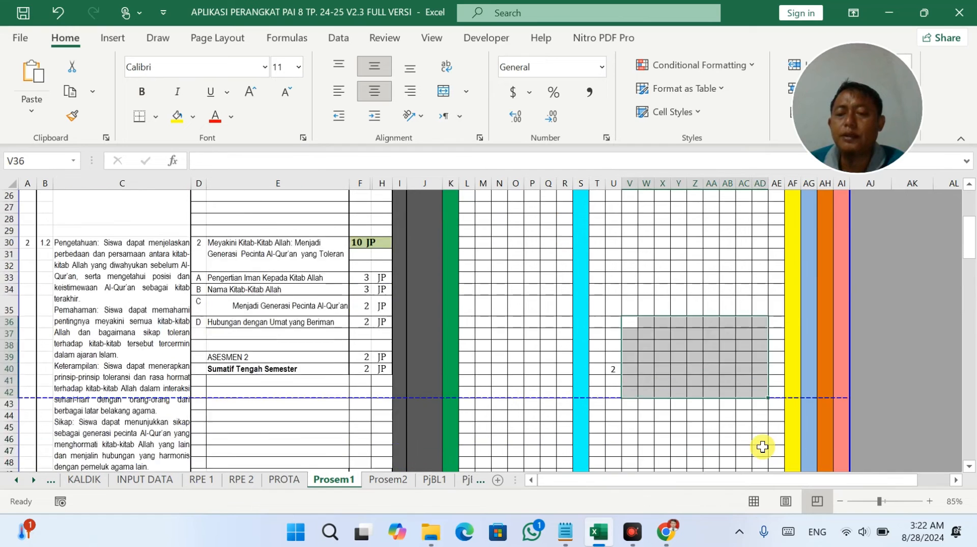
left_click_drag(692, 256, 776, 336)
scroll(638, 328, "up", 11)
scroll(638, 324, "up", 5)
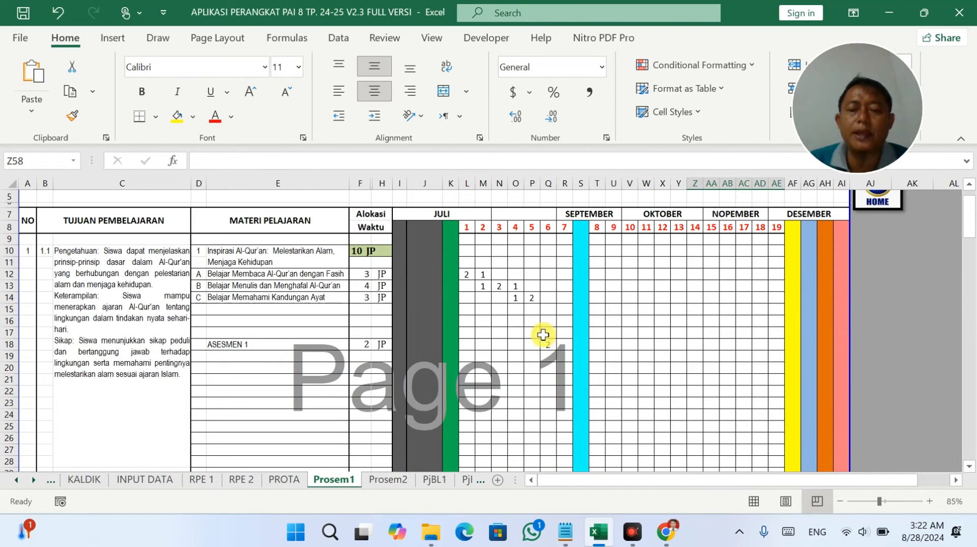
scroll(602, 373, "down", 4)
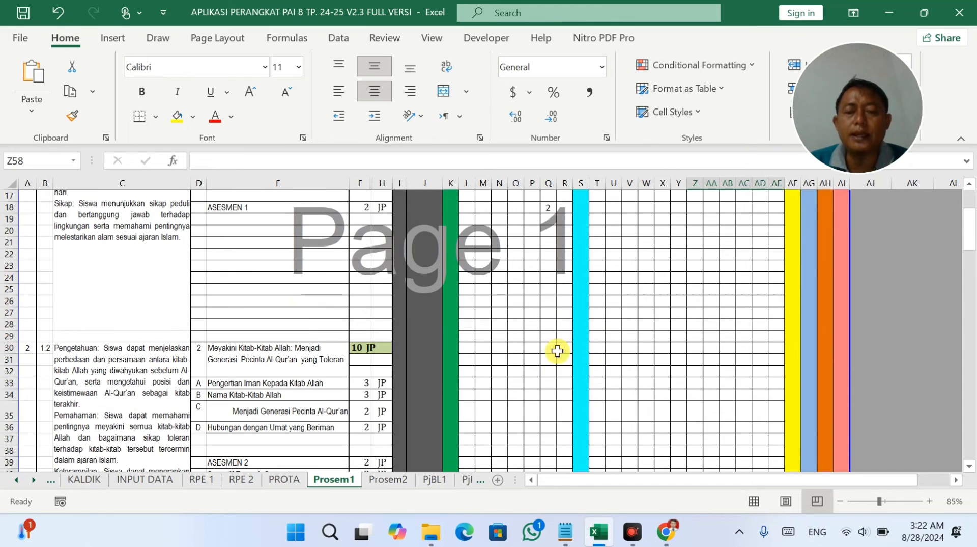
Enter topic A's hours (2 in R33, 1 in T33) and topic B's (1 in T34, 2 in V34).
left_click(565, 383)
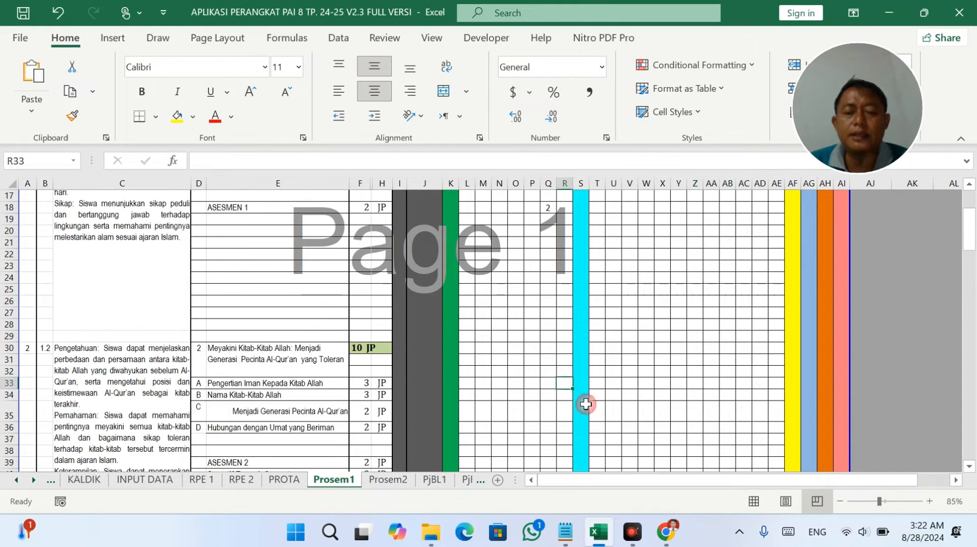
type("2")
left_click(598, 383)
type("1")
left_click(643, 395)
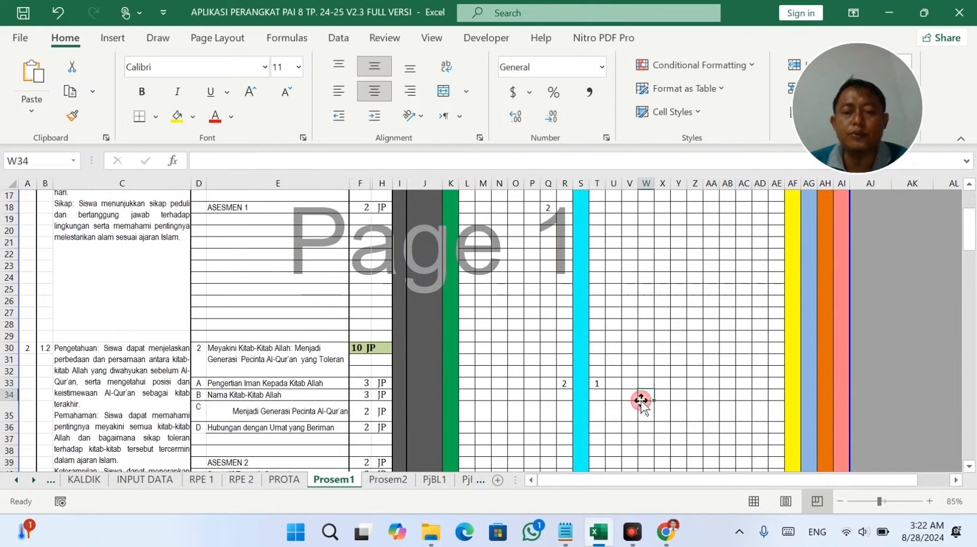
left_click(600, 394)
type("1")
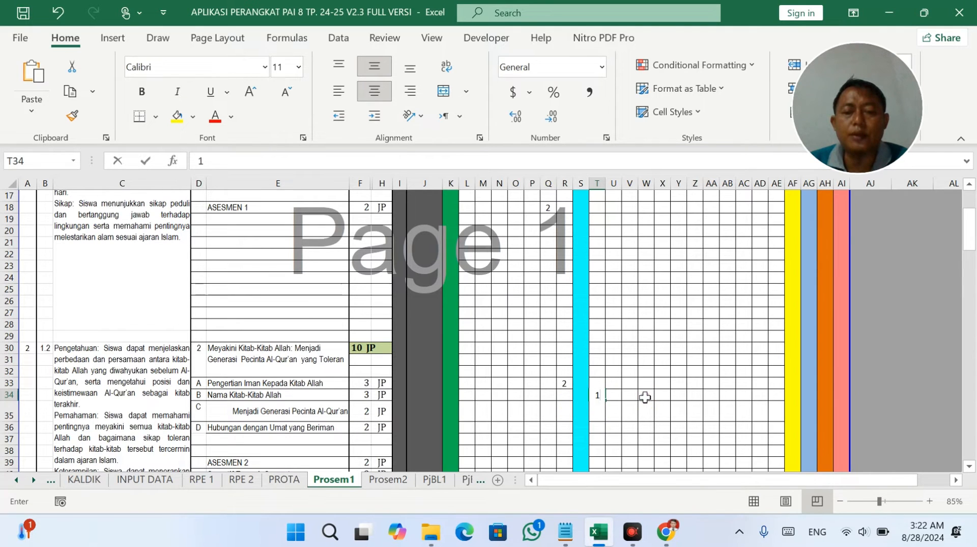
left_click(614, 395)
type("2")
left_click(645, 395)
Give topics C and D 2 JP each in W35 and X36.
scroll(645, 392, "down", 3)
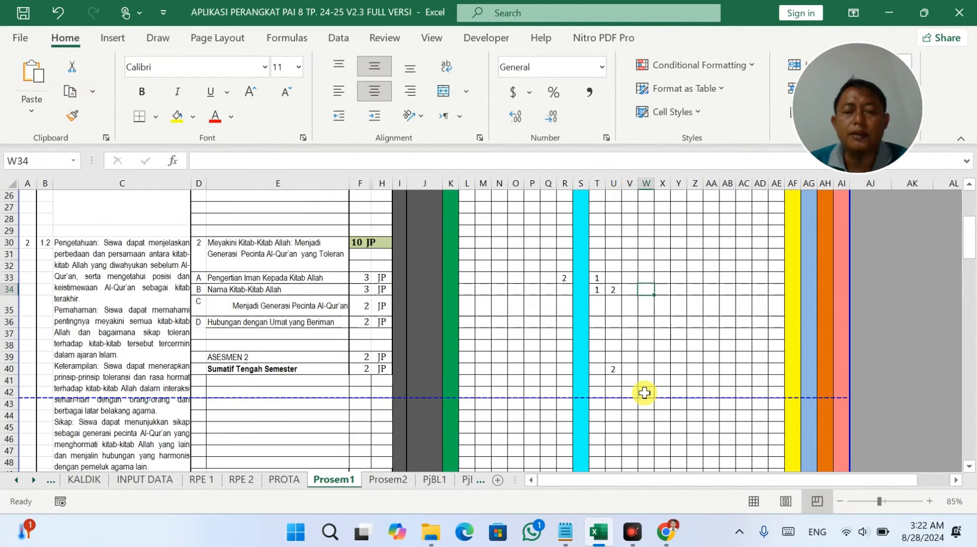
scroll(645, 393, "down", 1)
left_click(616, 255)
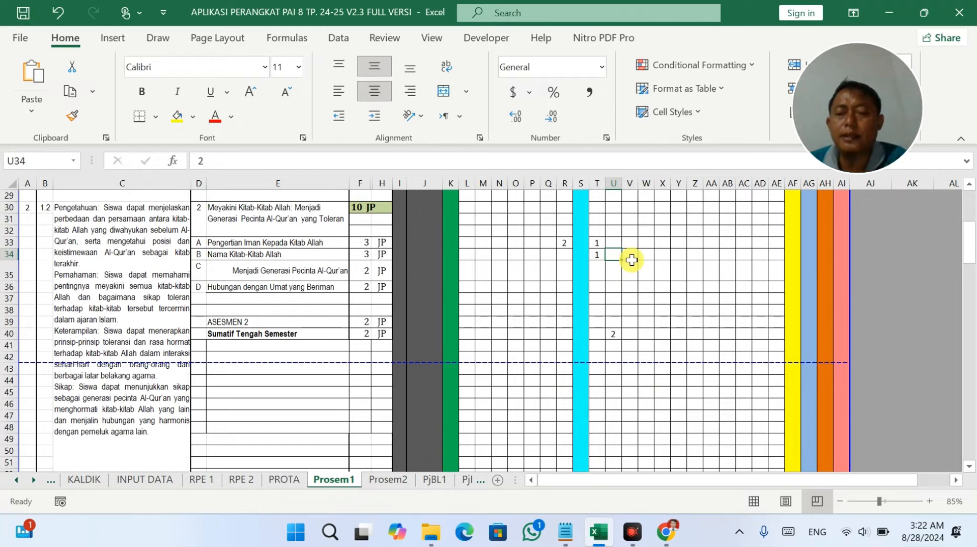
left_click(679, 345)
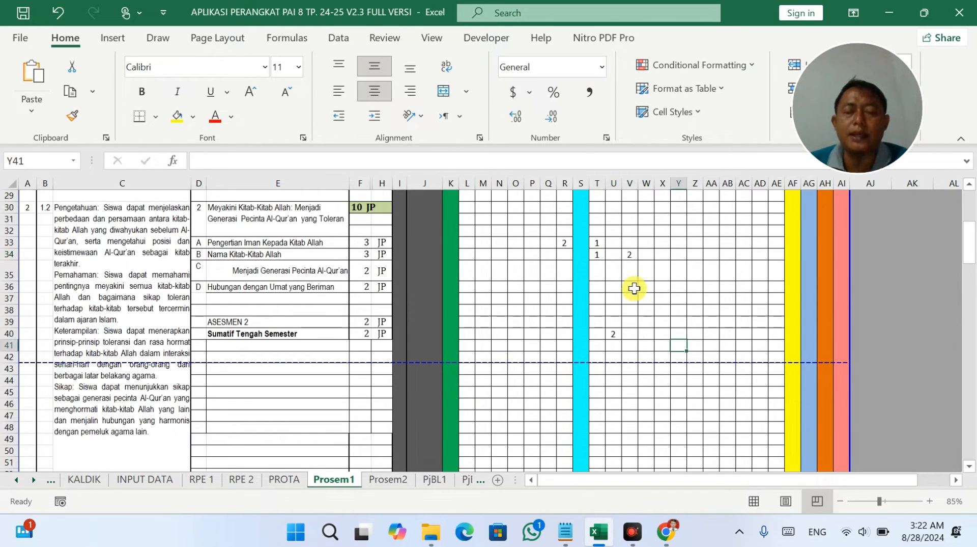
left_click_drag(613, 243, 610, 349)
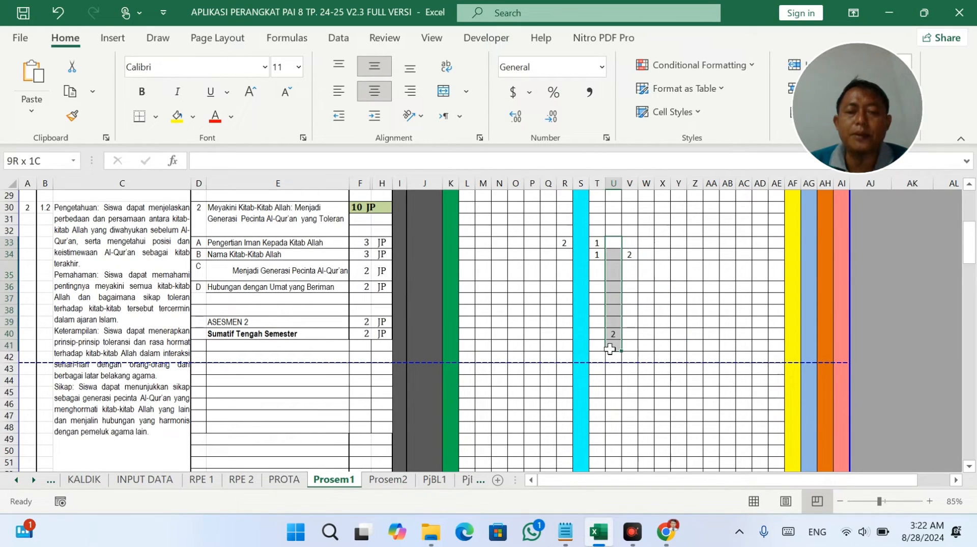
left_click(636, 274)
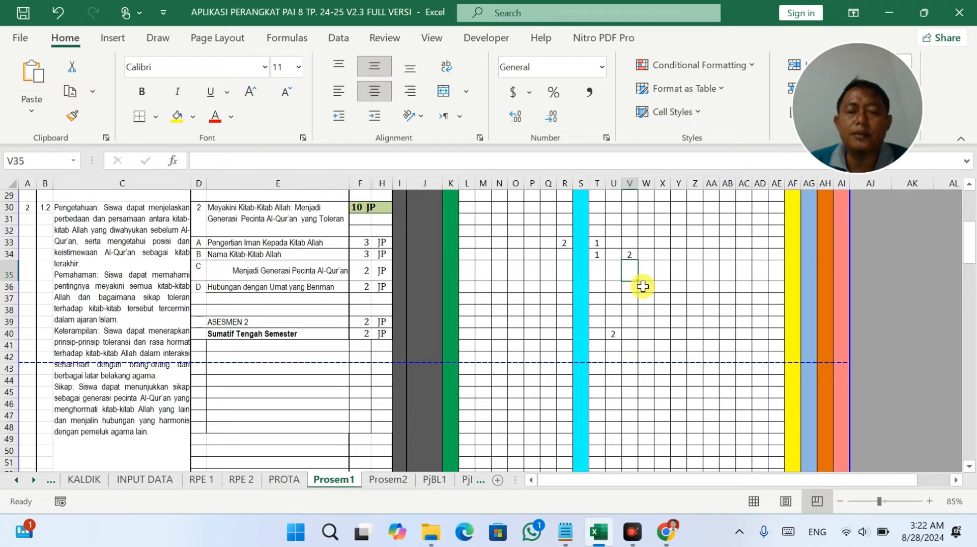
left_click(652, 276)
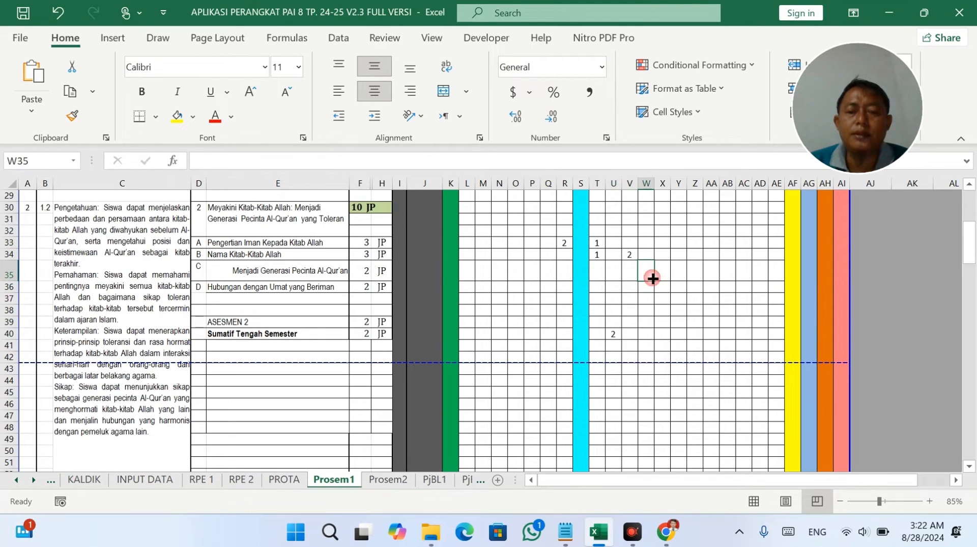
left_click(672, 322)
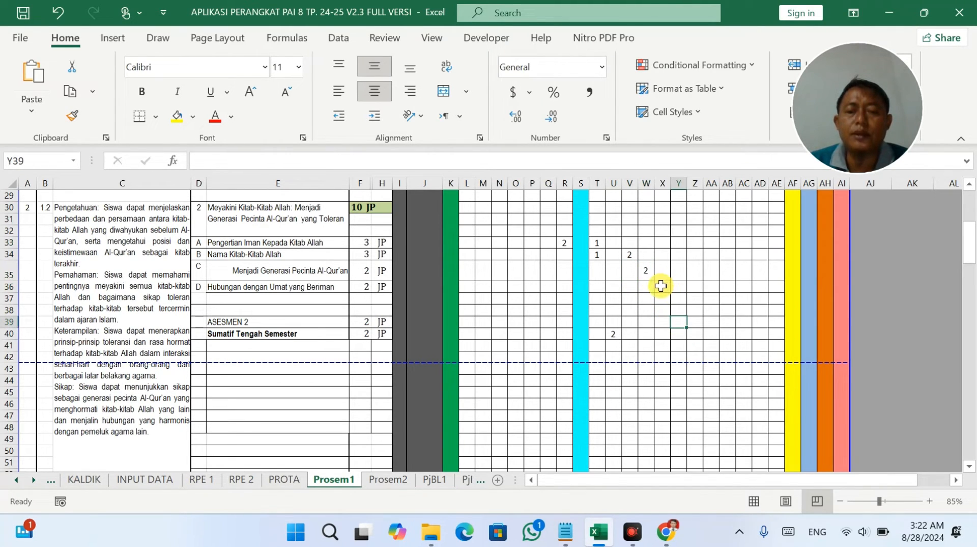
left_click(660, 286)
left_click(680, 322)
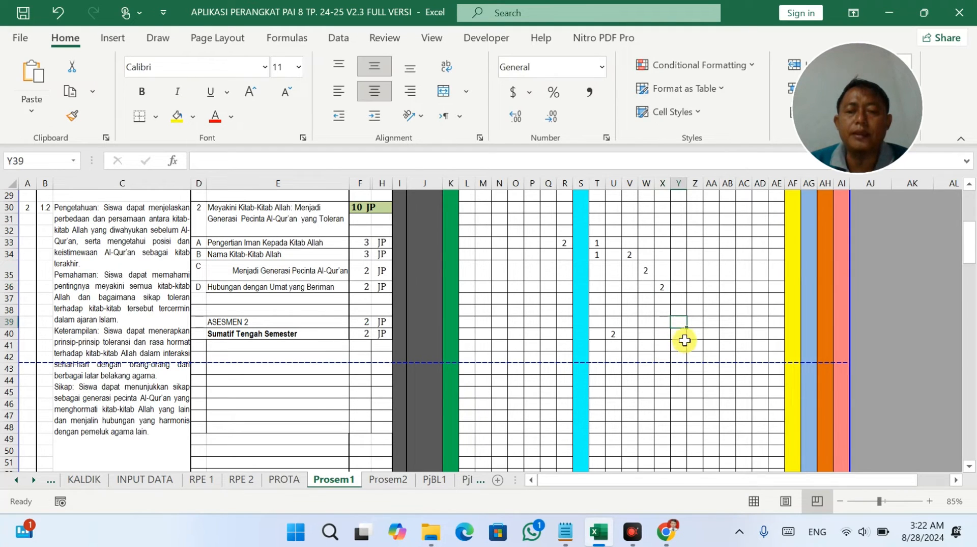
Schedule 2 JP for ASESMEN 2 in Y39.
left_click_drag(369, 322, 383, 322)
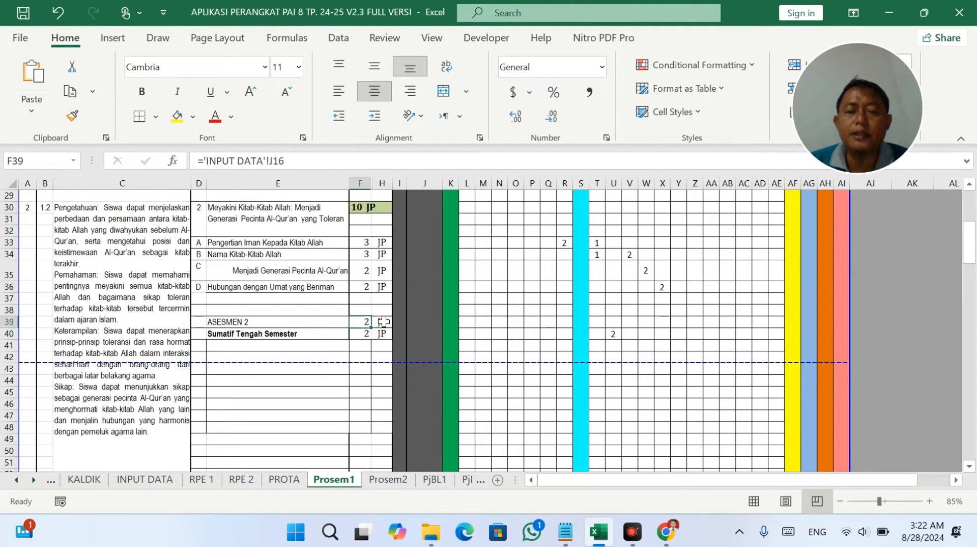
left_click(680, 324)
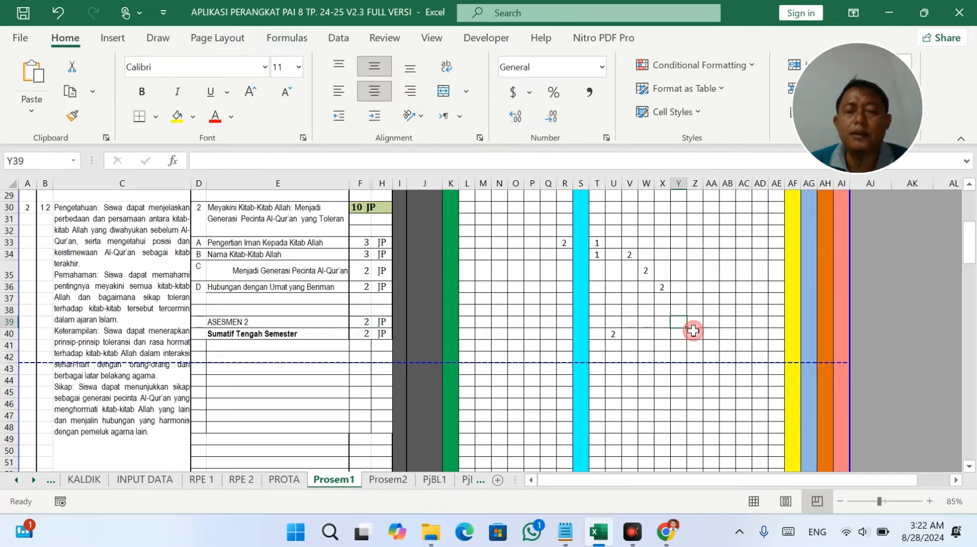
type("2")
left_click(712, 345)
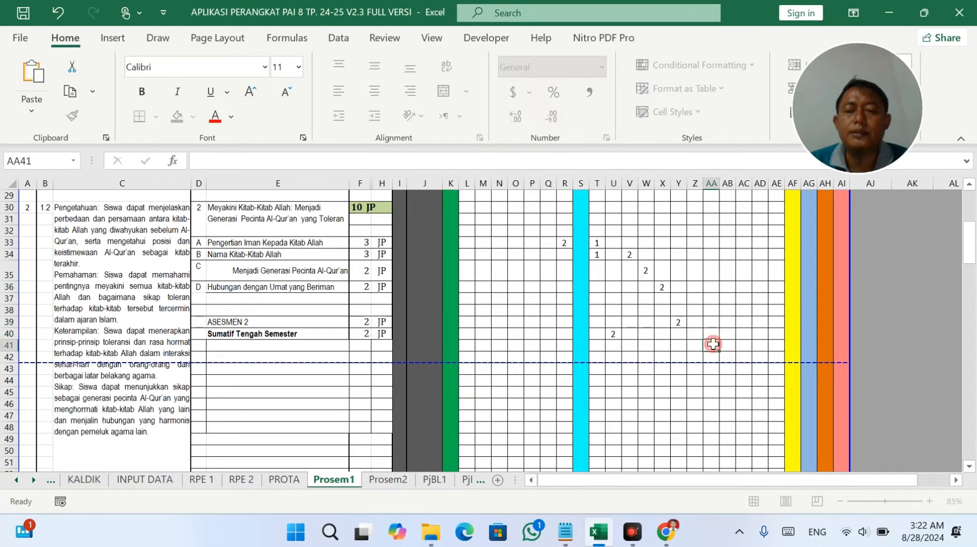
left_click(614, 332)
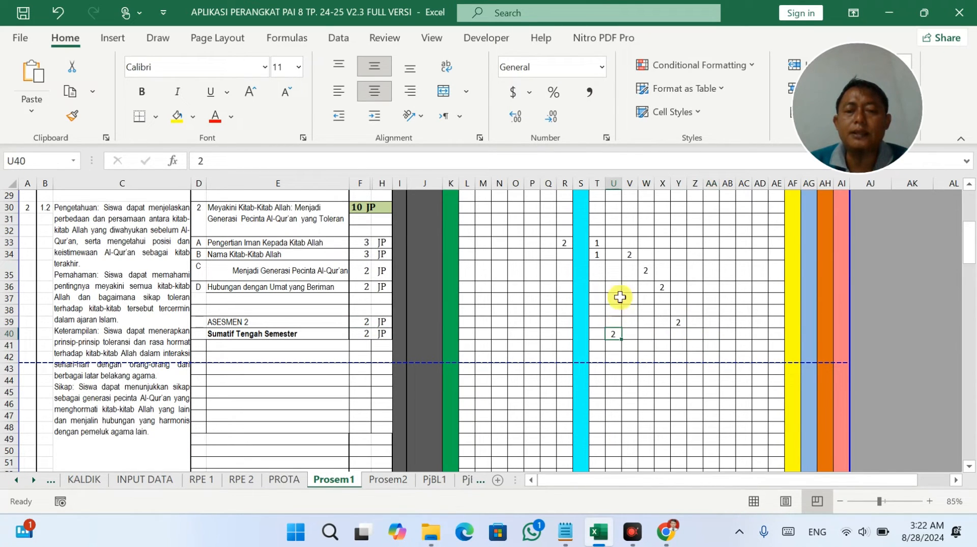
left_click_drag(600, 232, 597, 274)
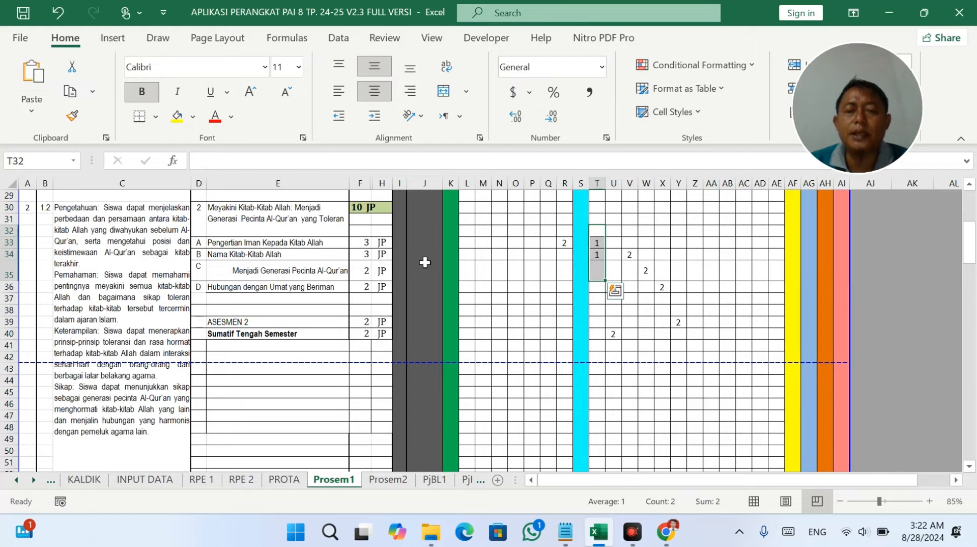
Left- and top-align the Menjadi Generasi Pecinta Al-Qur'an text in E35.
left_click(277, 269)
left_click(331, 89)
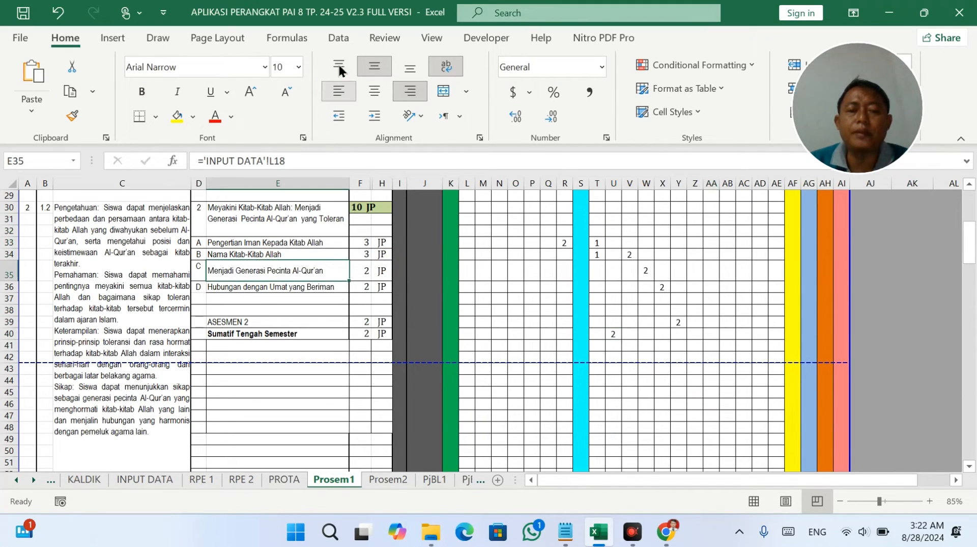
left_click(339, 62)
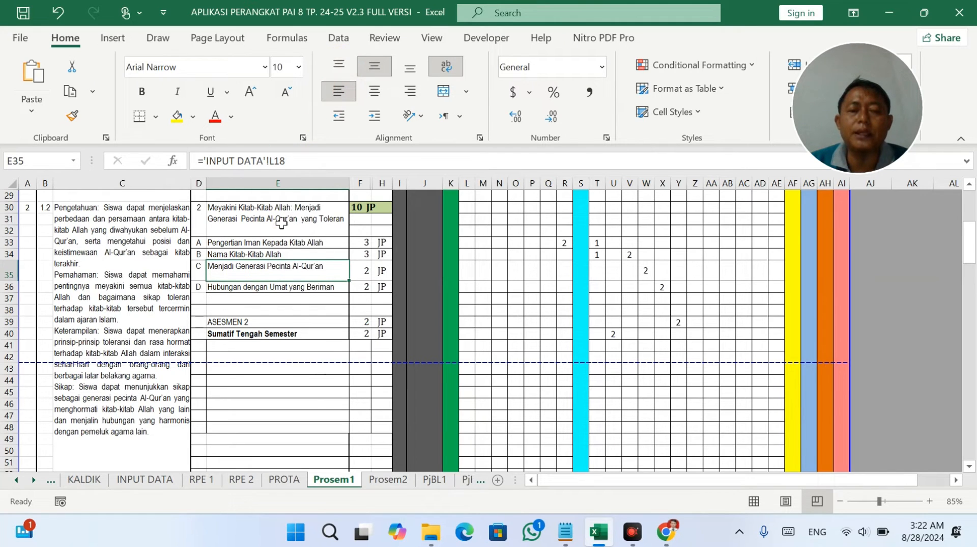
left_click(224, 254)
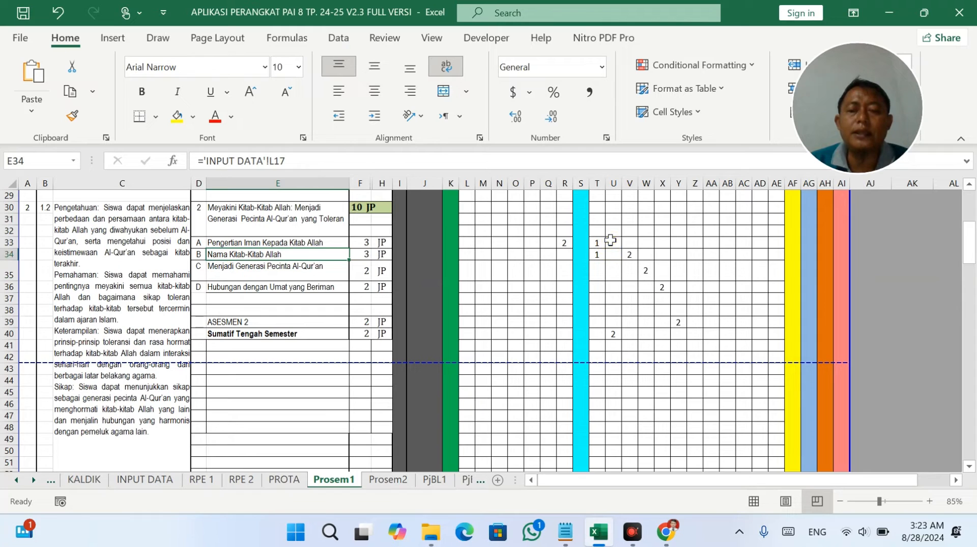
Review the topic cells and week columns, ending with the V34:Z40 hours block selected.
left_click_drag(611, 239, 612, 334)
left_click(267, 274)
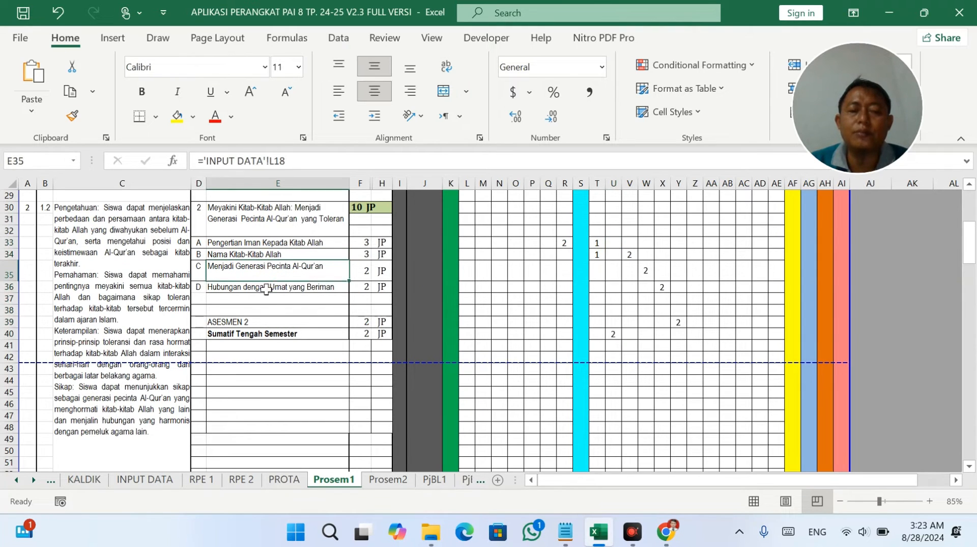
left_click_drag(266, 289, 280, 322)
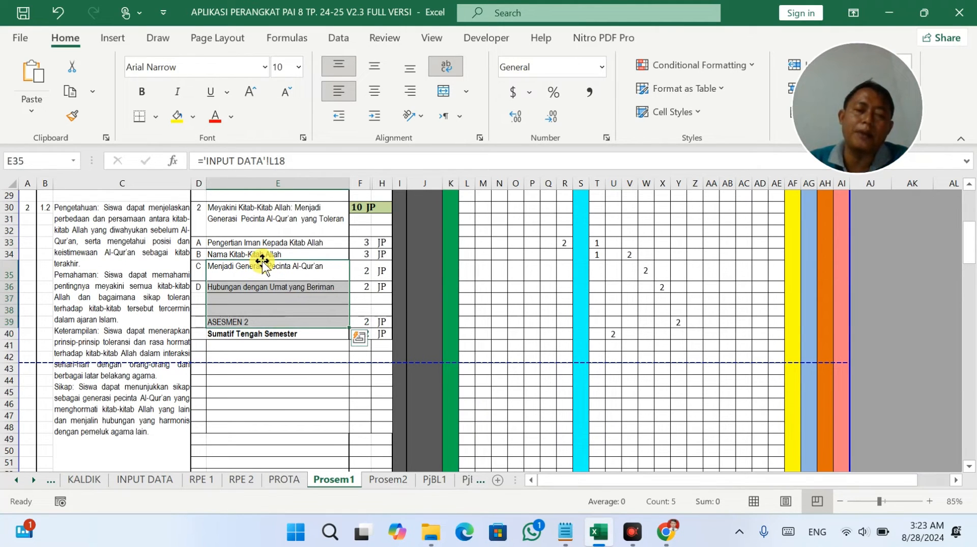
left_click(240, 253)
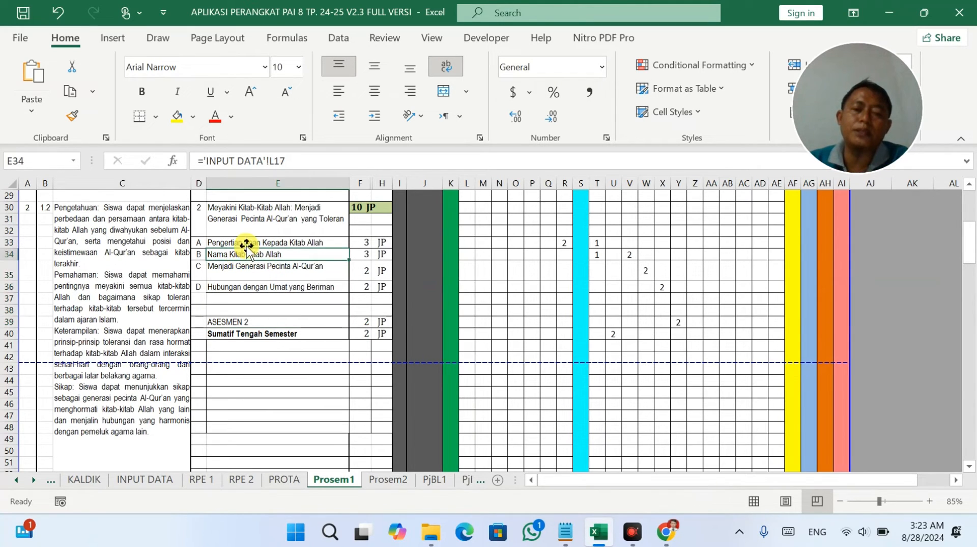
left_click_drag(252, 254, 587, 260)
left_click(605, 256)
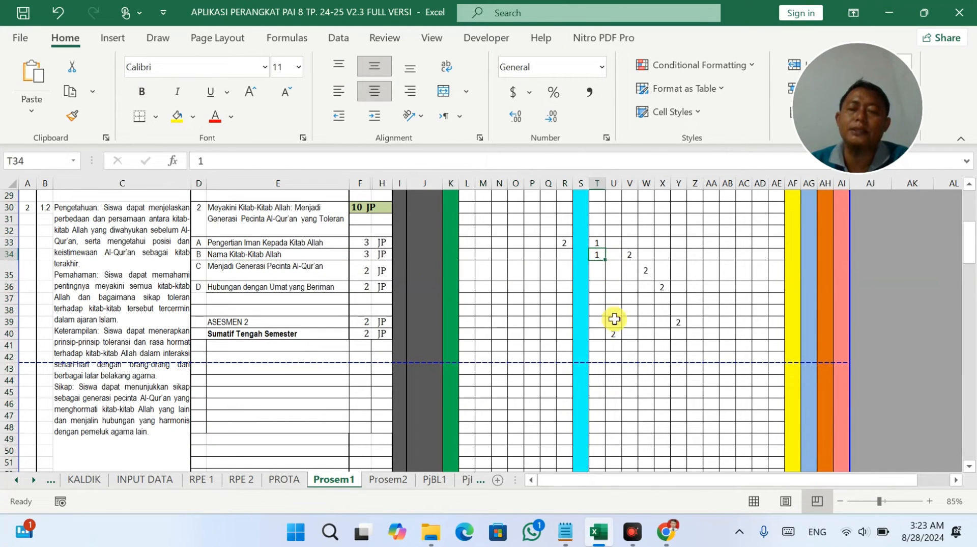
left_click_drag(614, 320, 617, 338)
left_click_drag(630, 255, 695, 331)
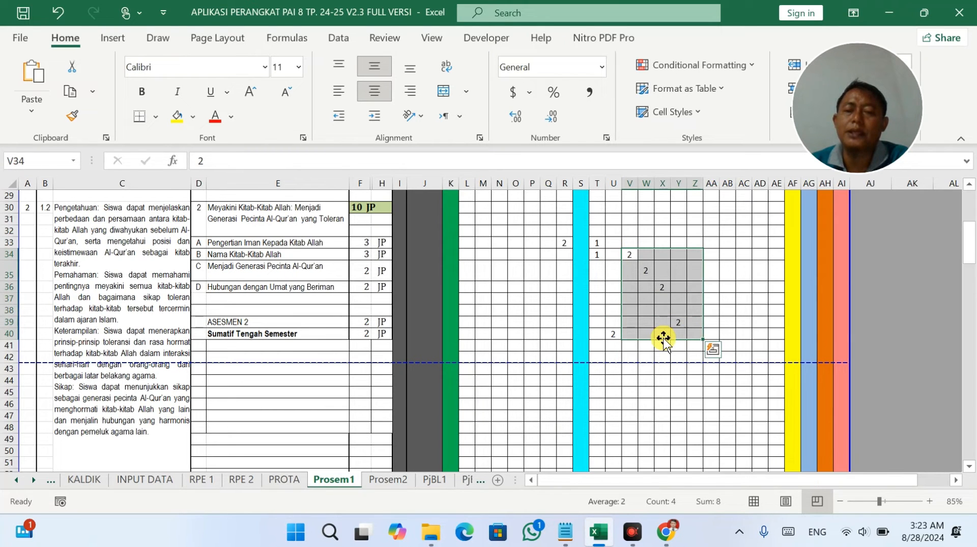
Draw a solid-line border box around the blank cells E41:E49.
scroll(664, 337, "down", 3)
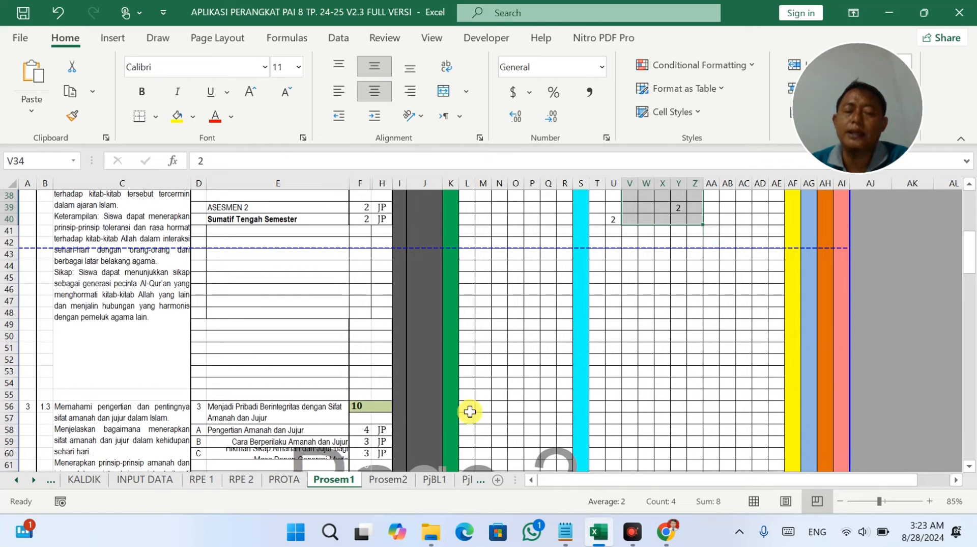
scroll(385, 412, "down", 1)
scroll(390, 329, "up", 1)
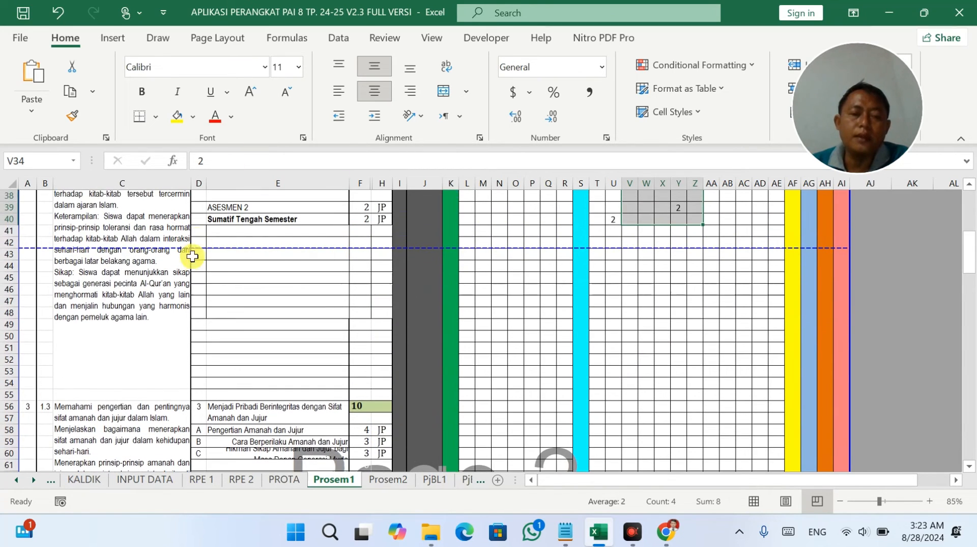
scroll(214, 208, "up", 1)
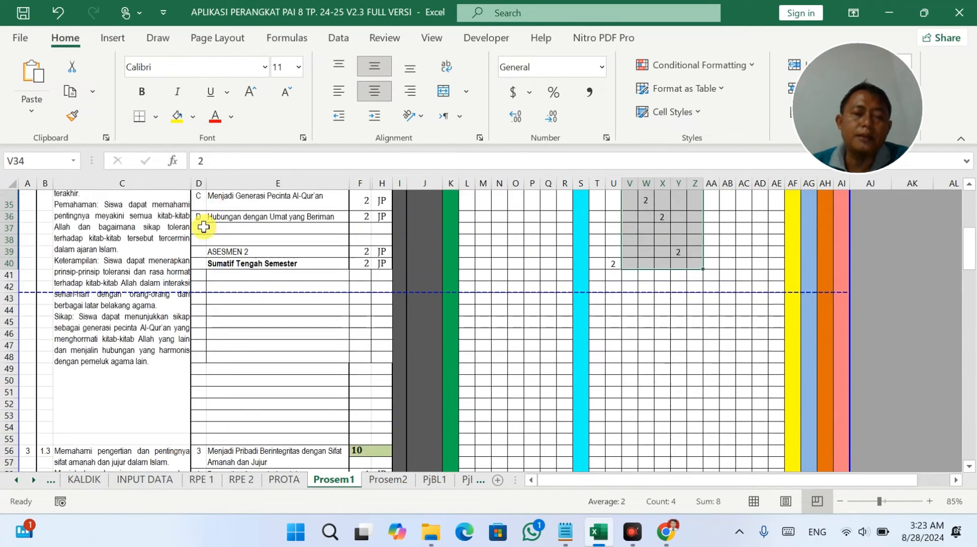
left_click(151, 116)
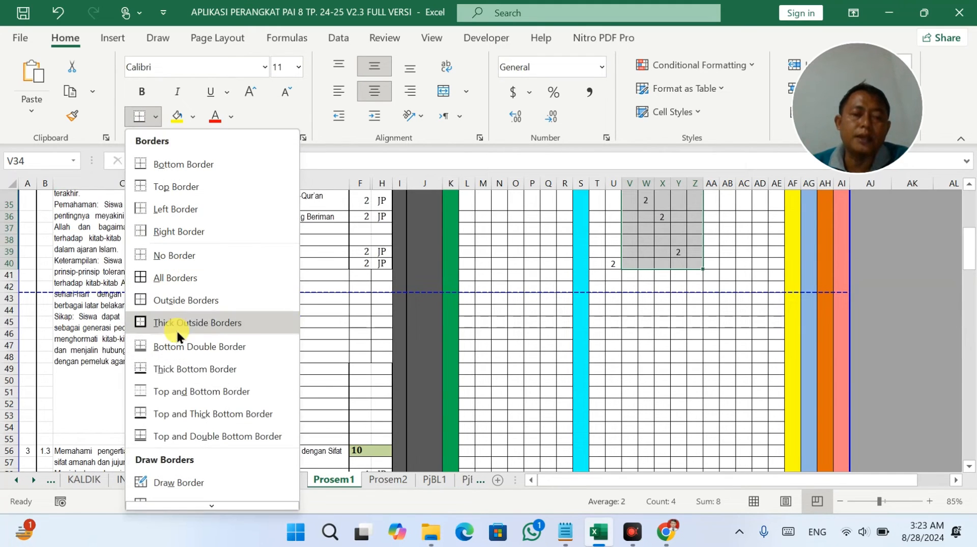
scroll(184, 483, "down", 1)
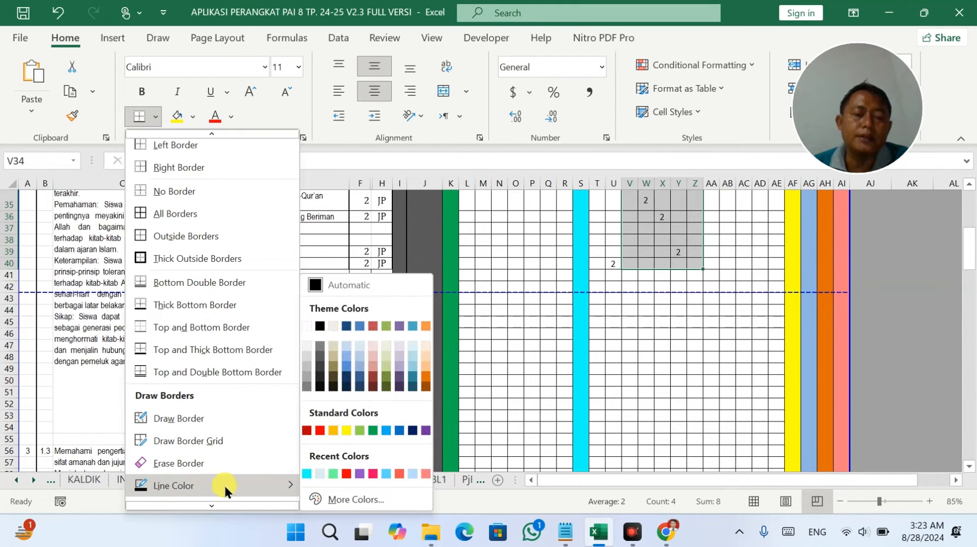
scroll(270, 484, "down", 1)
mouse_move(267, 471)
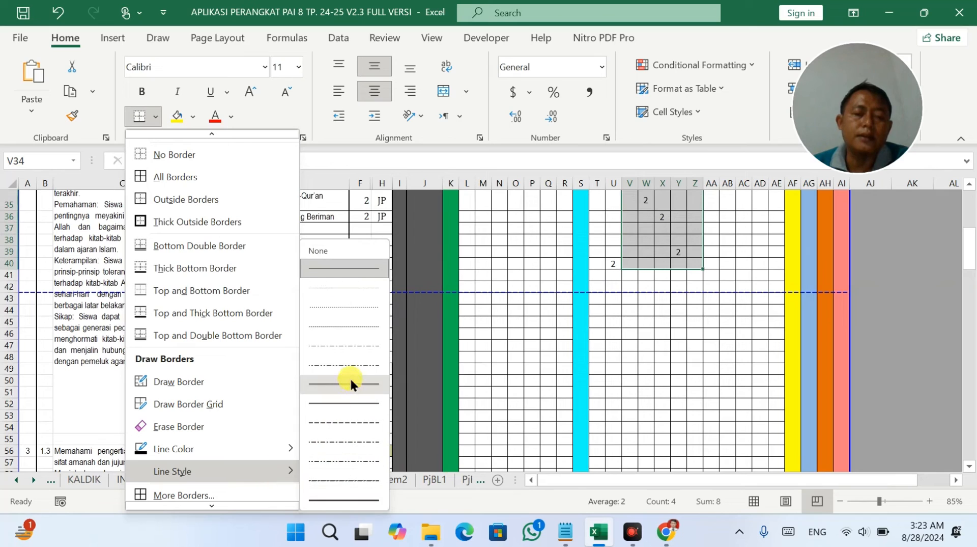
left_click(340, 399)
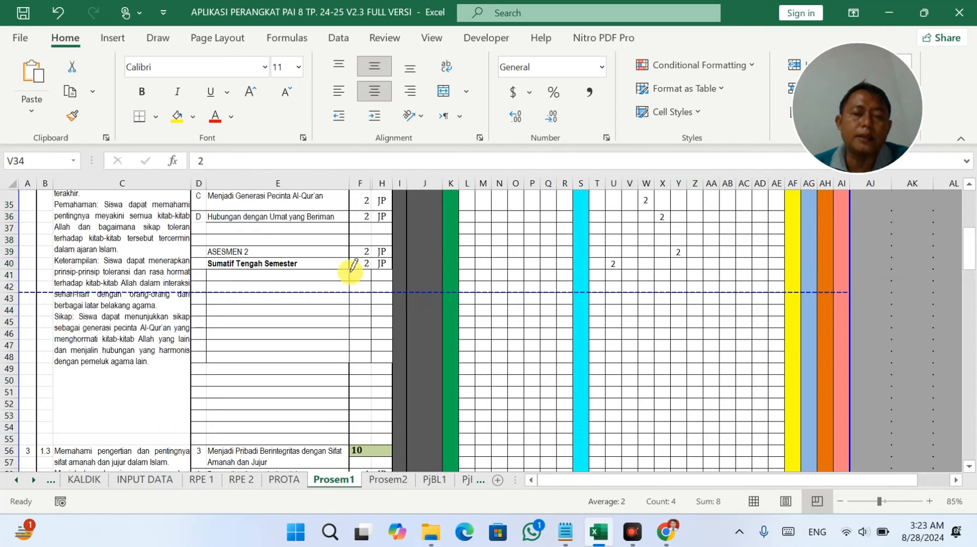
left_click_drag(351, 268, 349, 360)
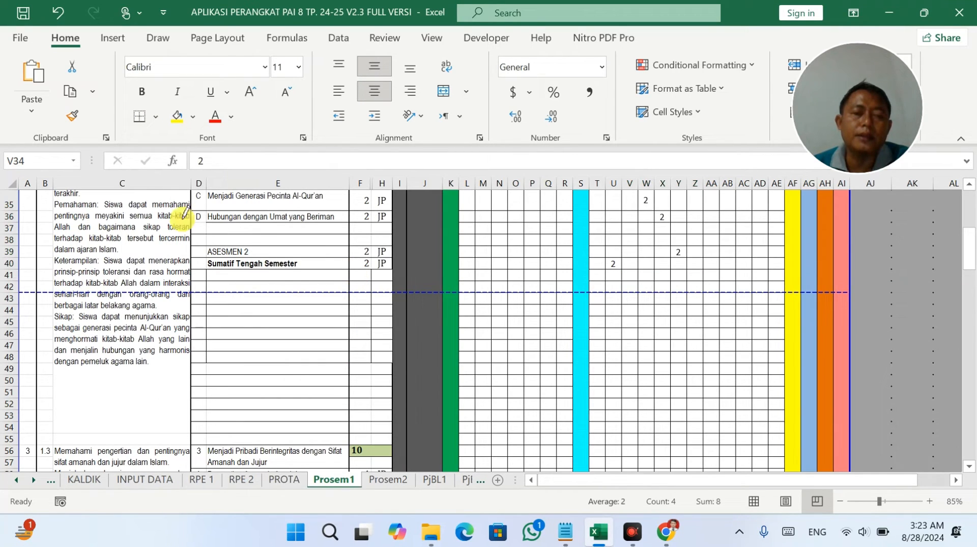
Erase the E44/E45 border line and the F–H vertical borders in rows 41–48.
left_click(155, 116)
scroll(183, 410, "down", 1)
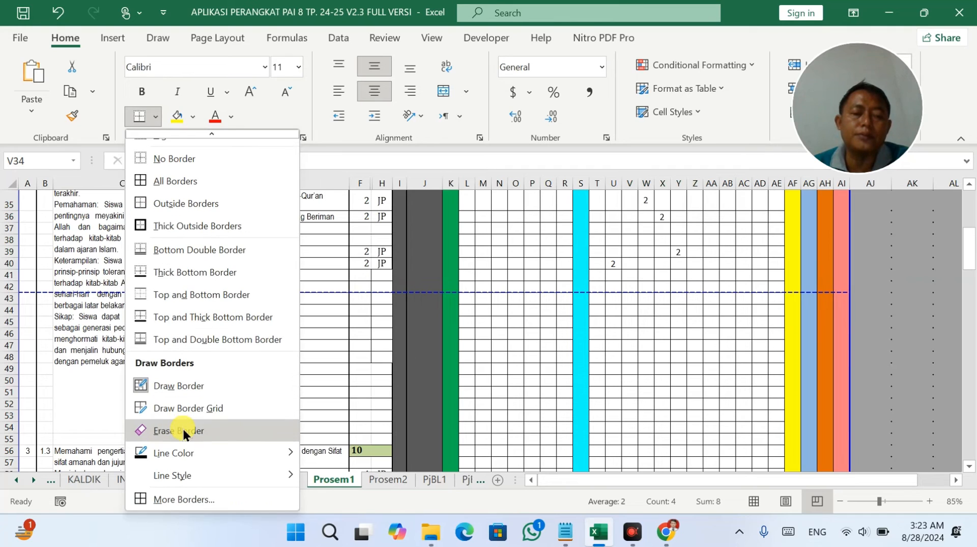
left_click(183, 429)
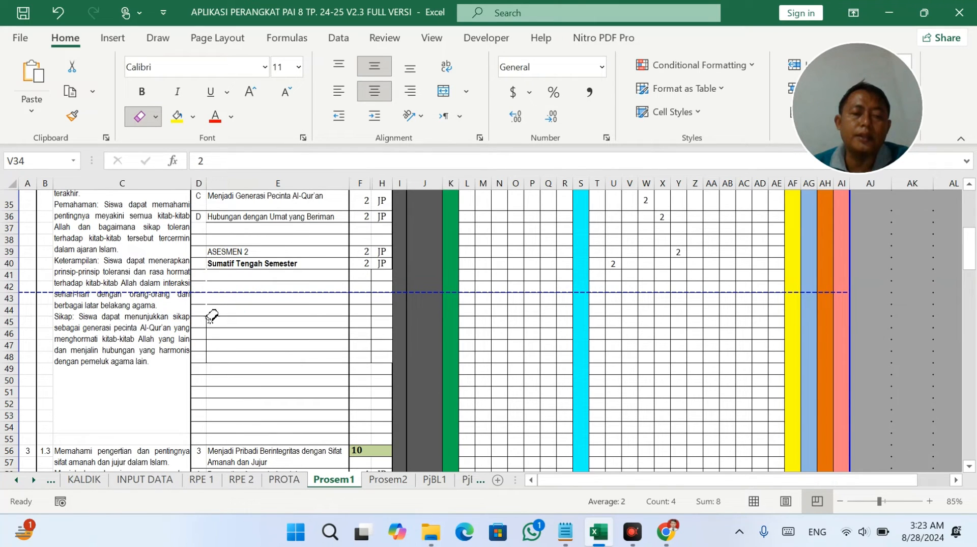
left_click(282, 318)
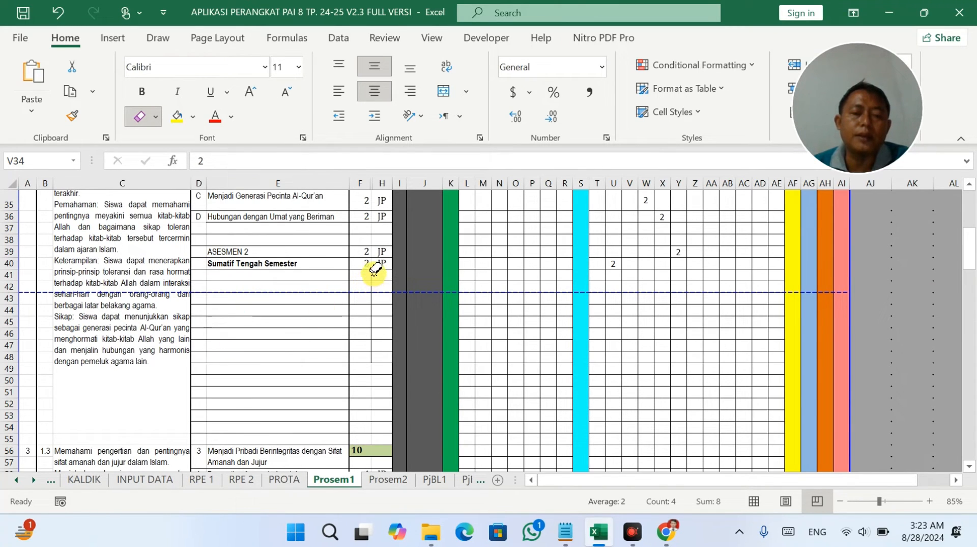
key("Escape")
left_click(636, 348)
scroll(636, 348, "down", 2)
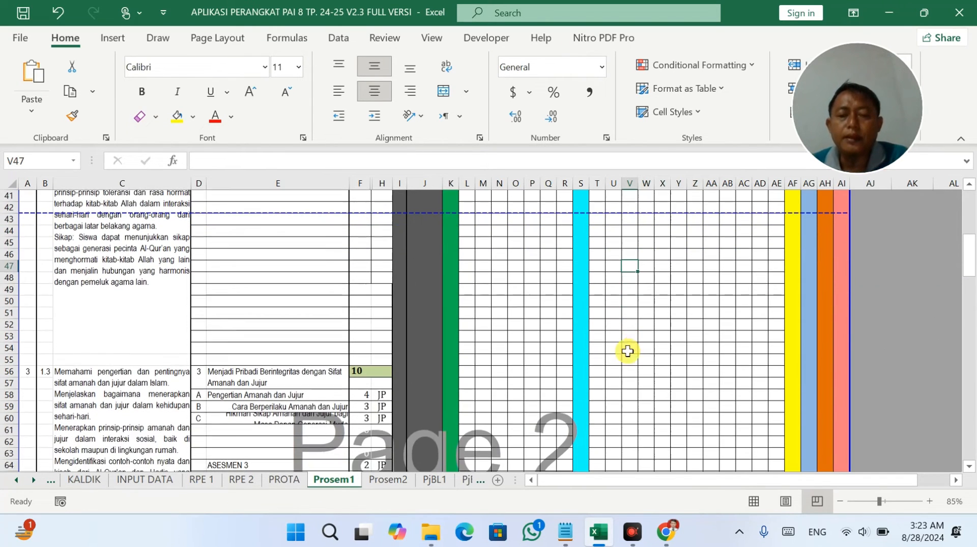
left_click(367, 397)
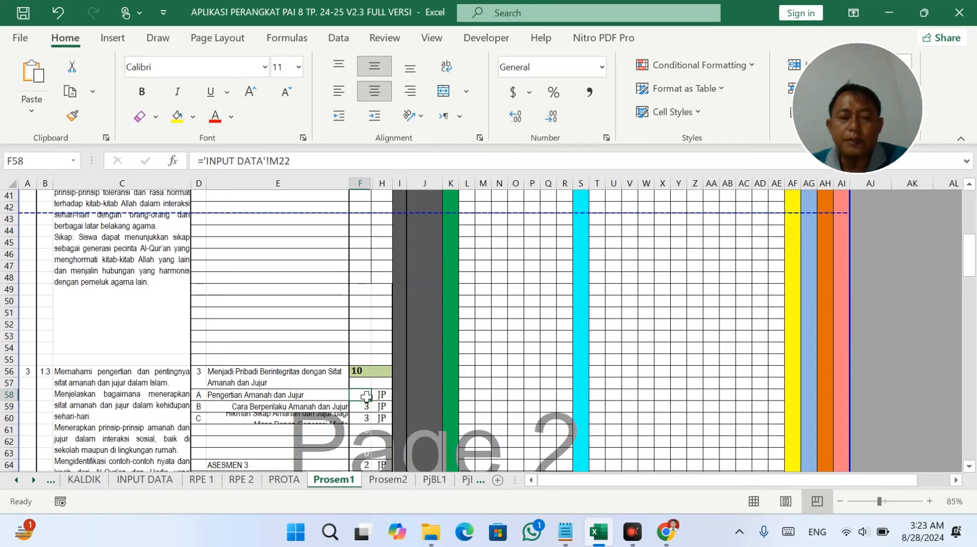
scroll(382, 388, "up", 2)
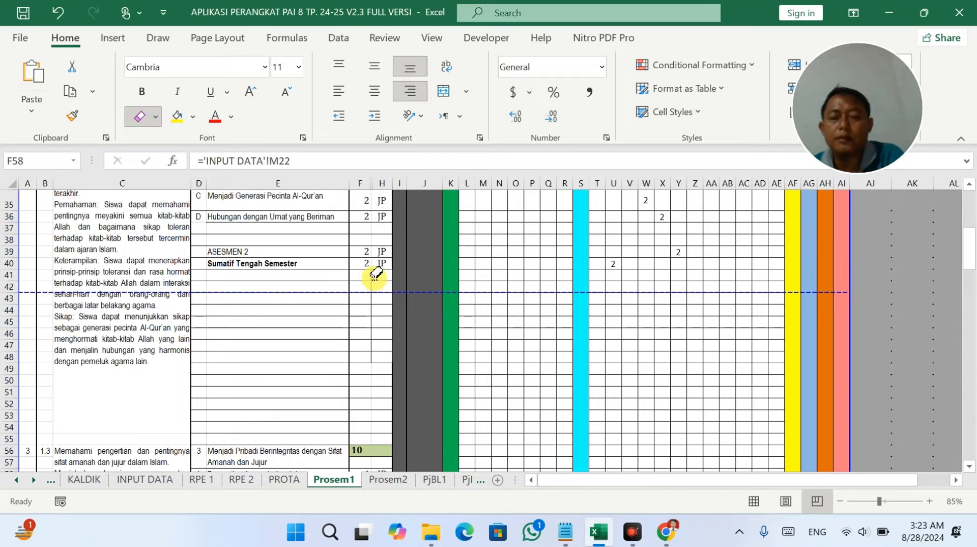
left_click_drag(375, 270, 375, 333)
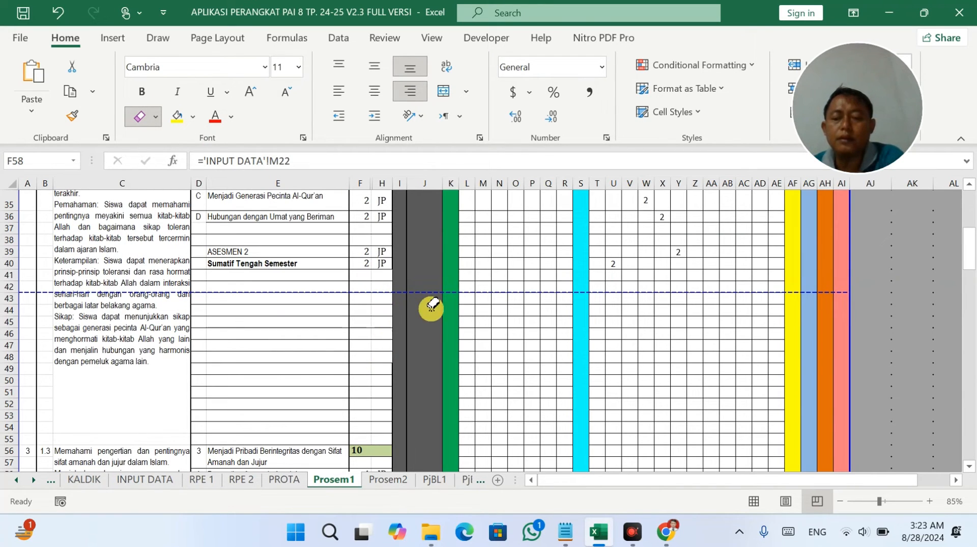
scroll(640, 315, "down", 4)
Top- and left-align the E60 lesson title and left-align the E59 title.
key("Escape")
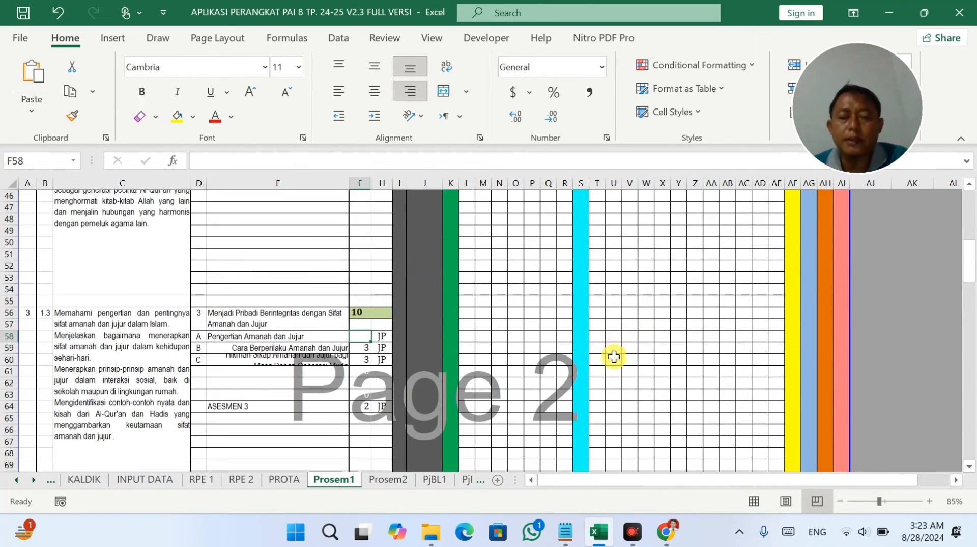
scroll(656, 346, "up", 1)
scroll(710, 258, "up", 2)
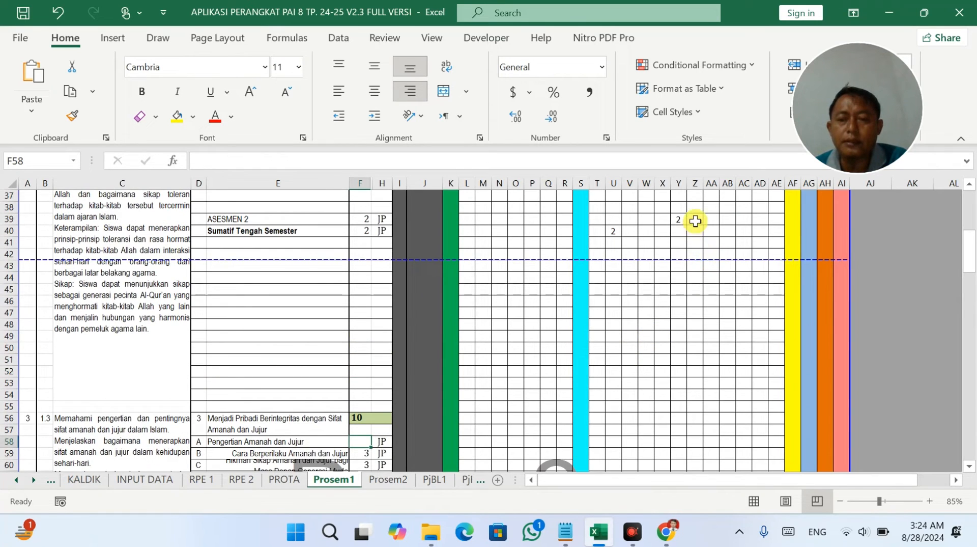
left_click_drag(694, 220, 696, 359)
left_click(696, 359)
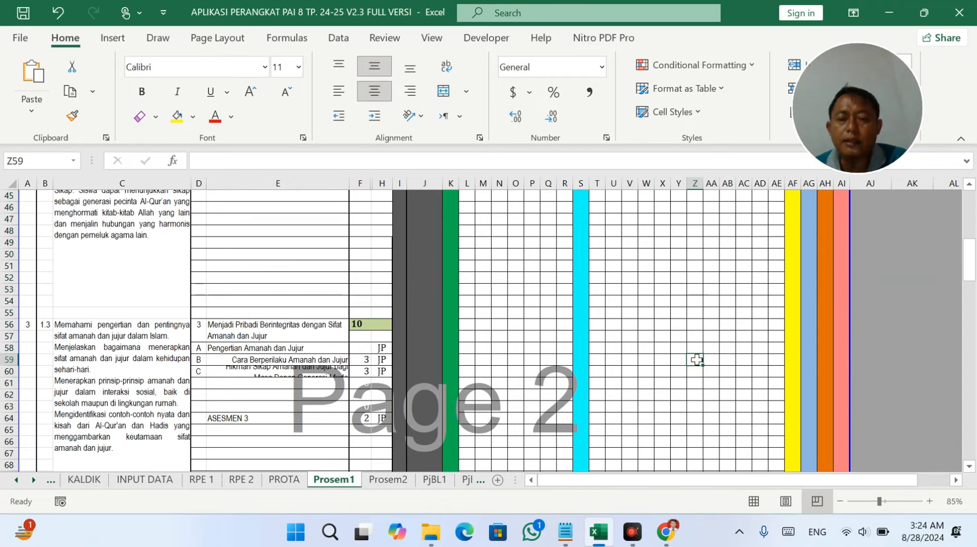
left_click(370, 348)
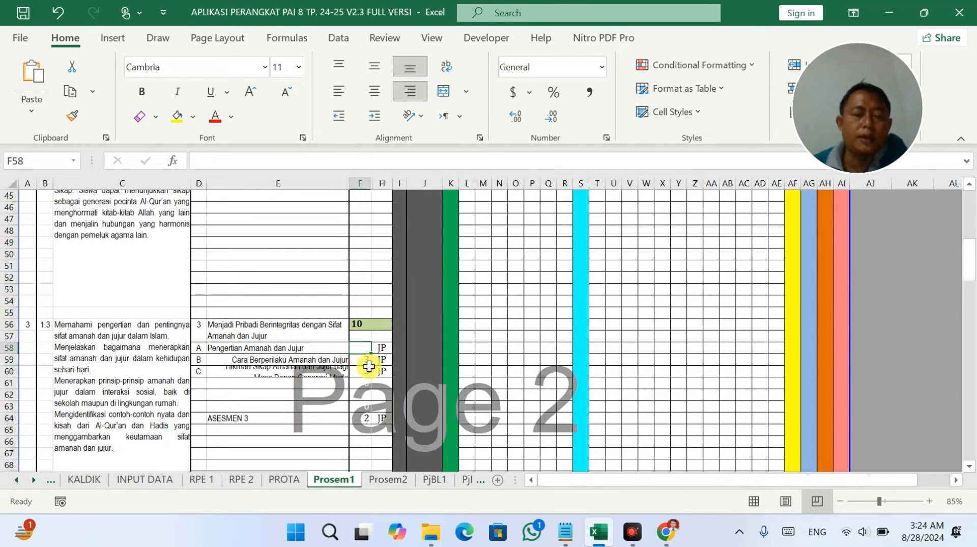
left_click(207, 370)
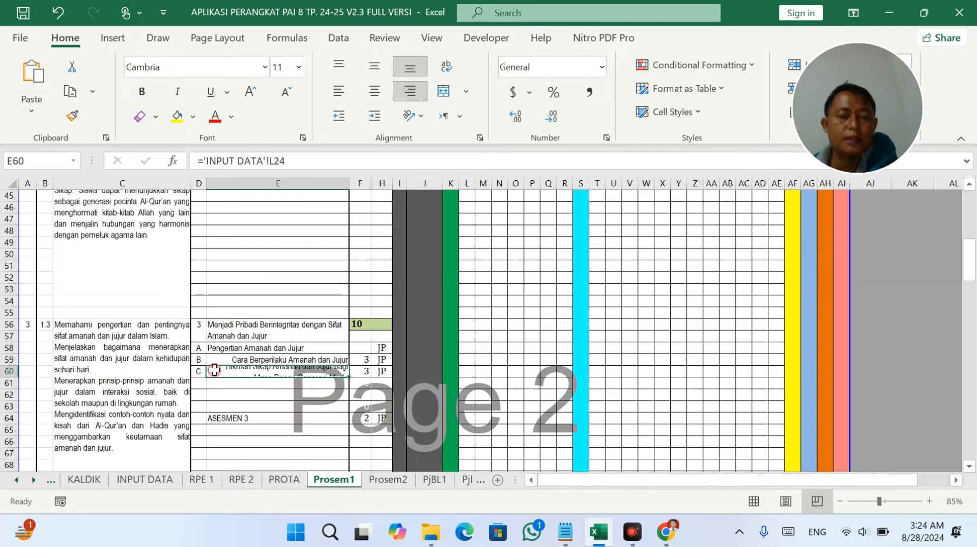
left_click(336, 66)
left_click(338, 74)
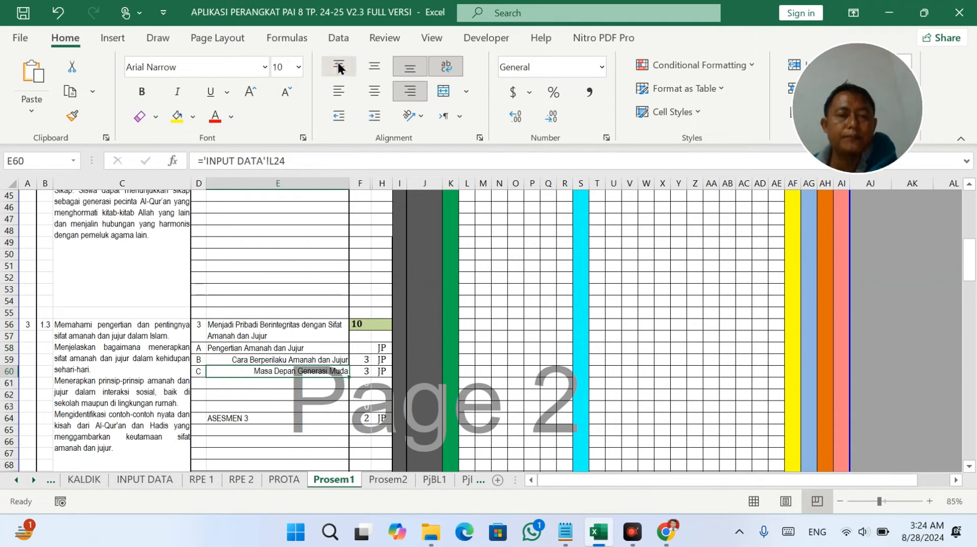
left_click(338, 67)
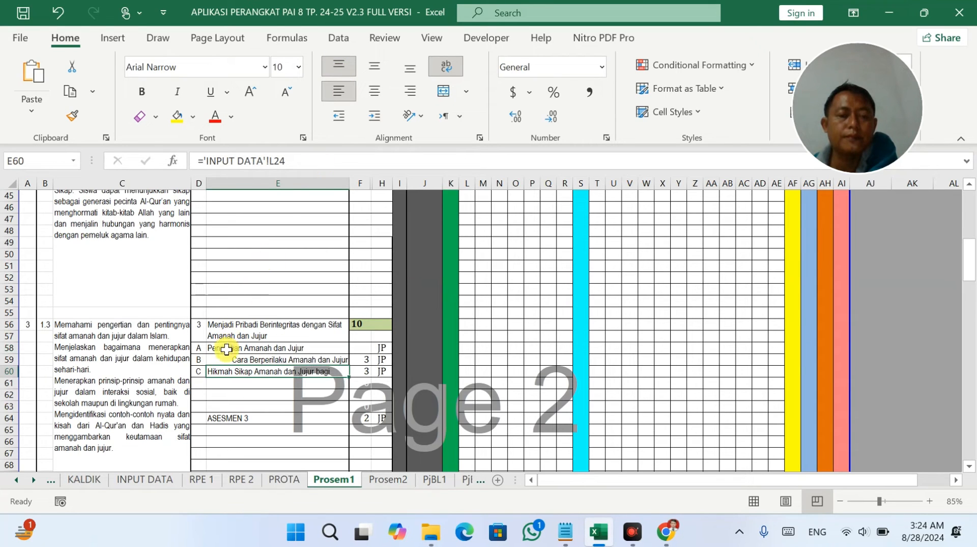
left_click(224, 359)
left_click(338, 90)
left_click(295, 347)
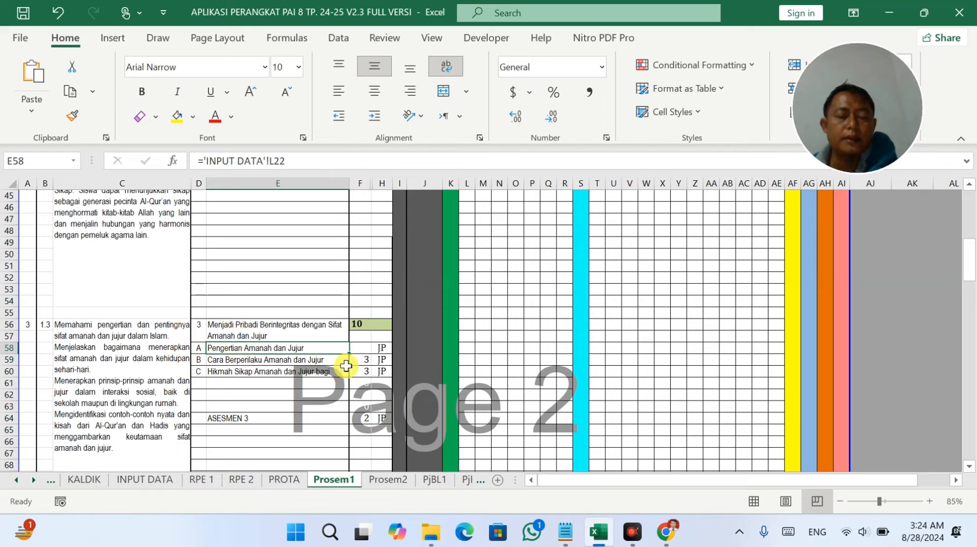
Copy F59's hours formula into F58 so Pengertian Amanah dan Jujur shows 4 JP.
left_click(368, 351)
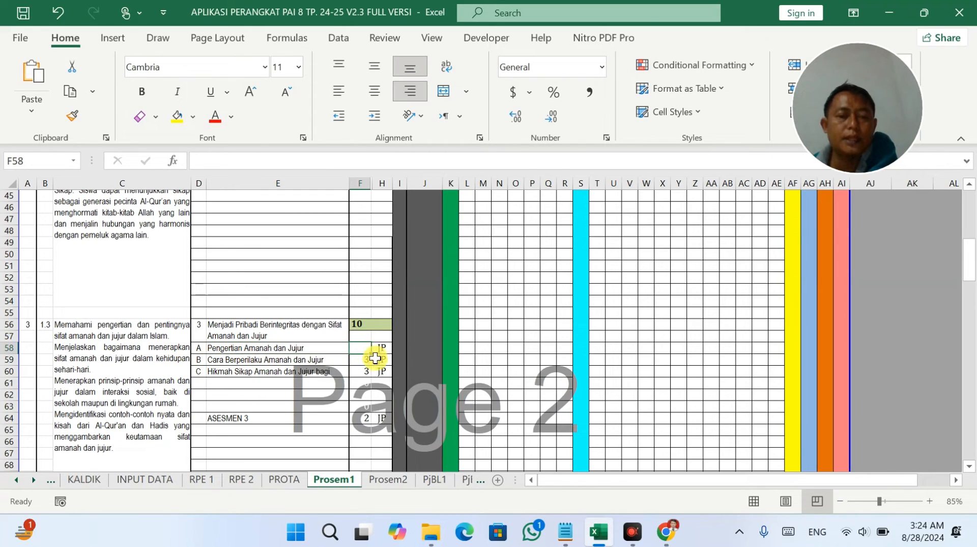
left_click(369, 360)
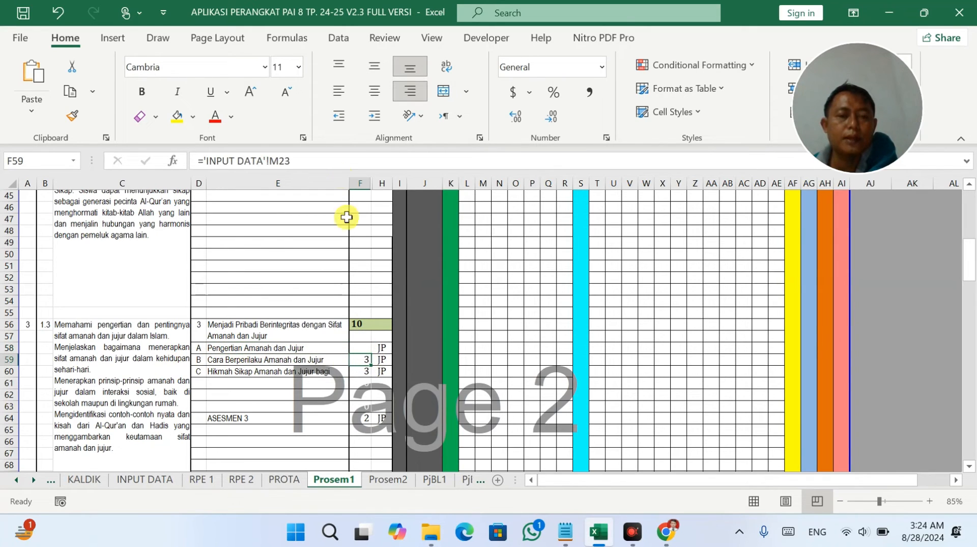
triple_click(309, 160)
key("ctrl+c")
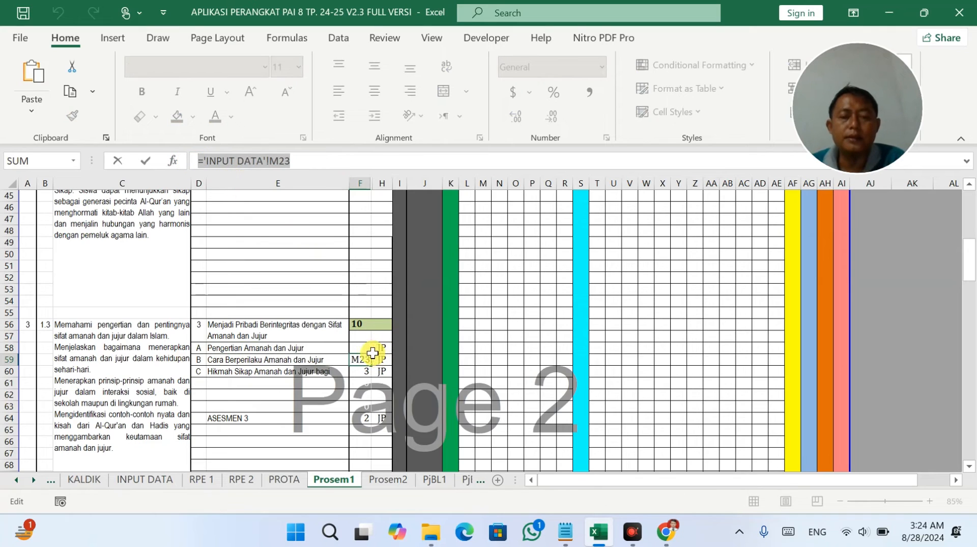
left_click(372, 351)
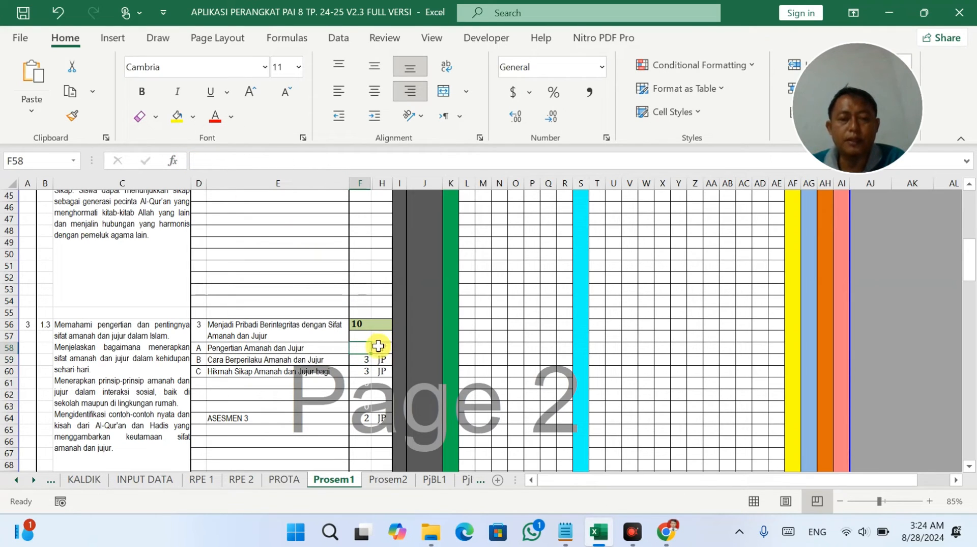
key("ctrl+v")
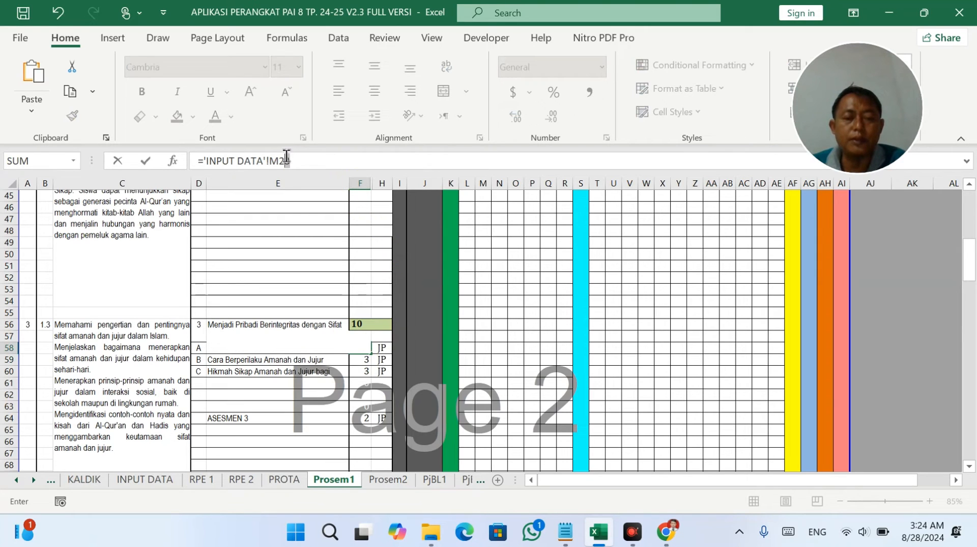
key("Return")
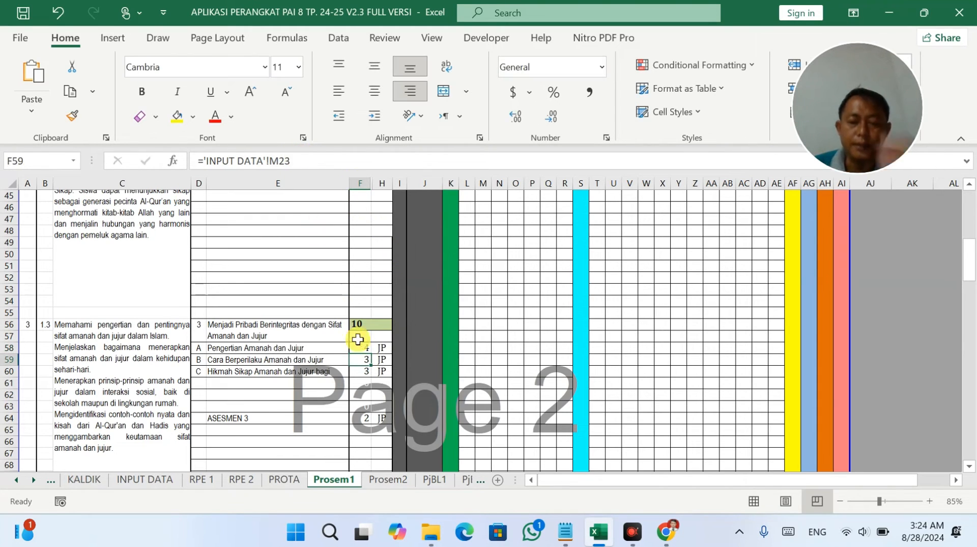
left_click(383, 358)
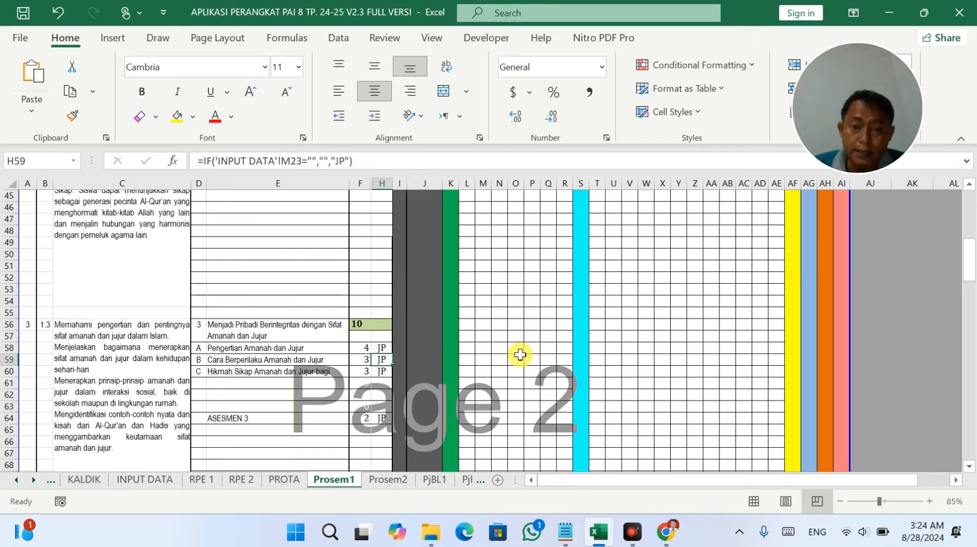
scroll(668, 356, "up", 4)
left_click_drag(695, 268, 694, 318)
Enter 2 JP each in Z58, AA58 and AB59.
left_click(697, 313)
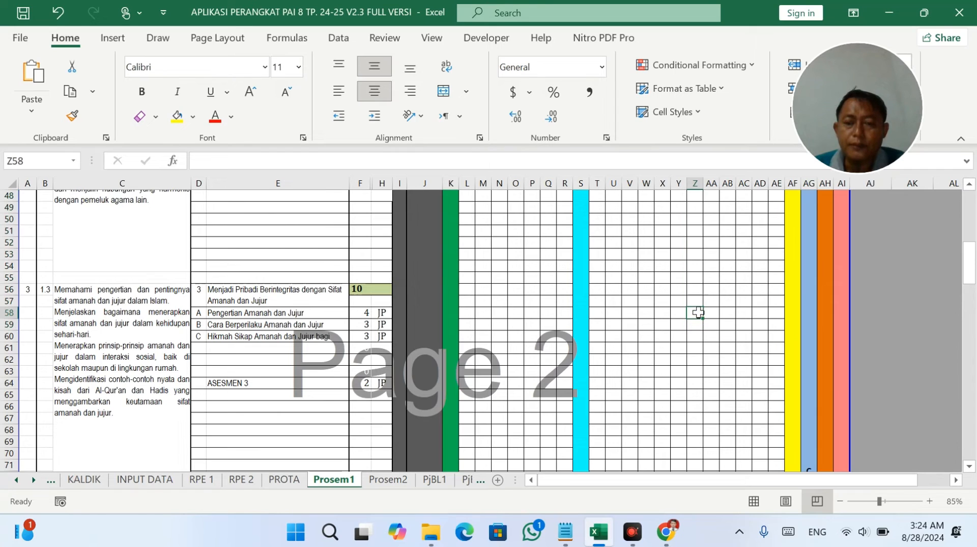
type("2")
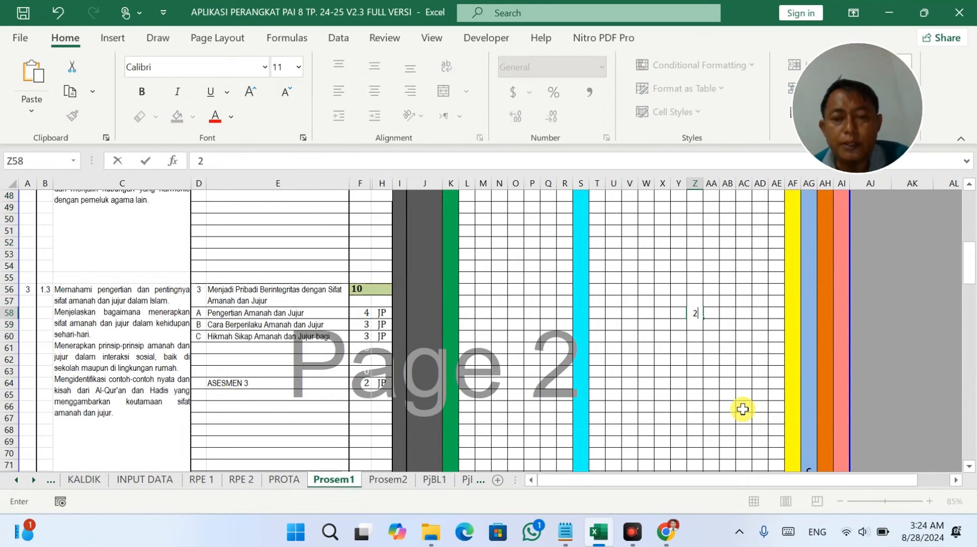
key("Tab")
type("2")
key("Return")
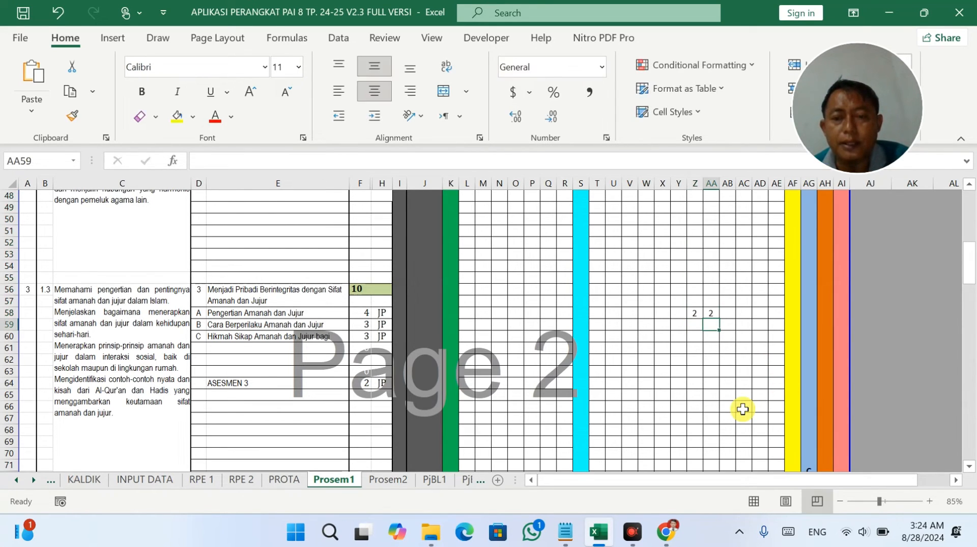
type("2")
key("Tab")
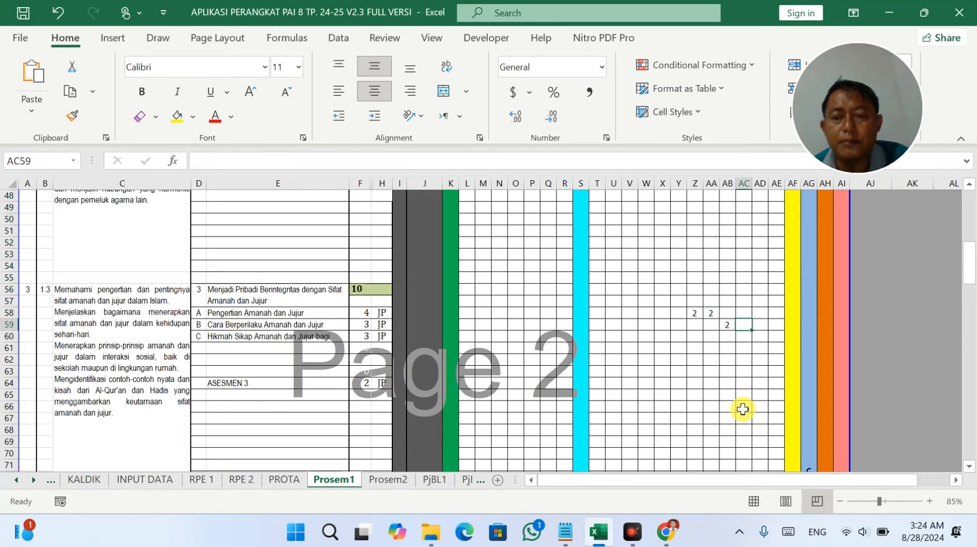
Enter 1 in AC59 and AC60, 2 in AD61, and 2 for ASESMEN 3 in AE64.
type("1")
key("Return")
type("1")
key("Return")
key("Tab")
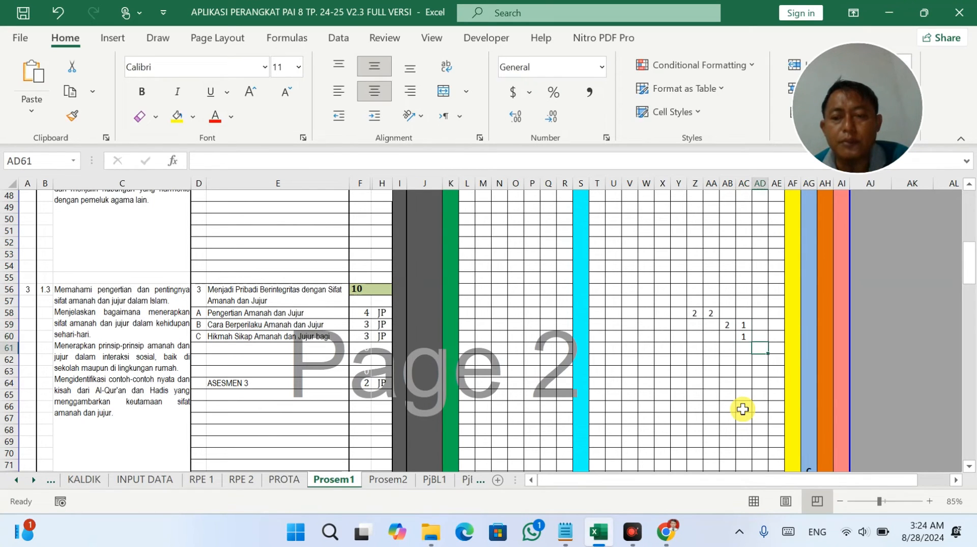
key("Return")
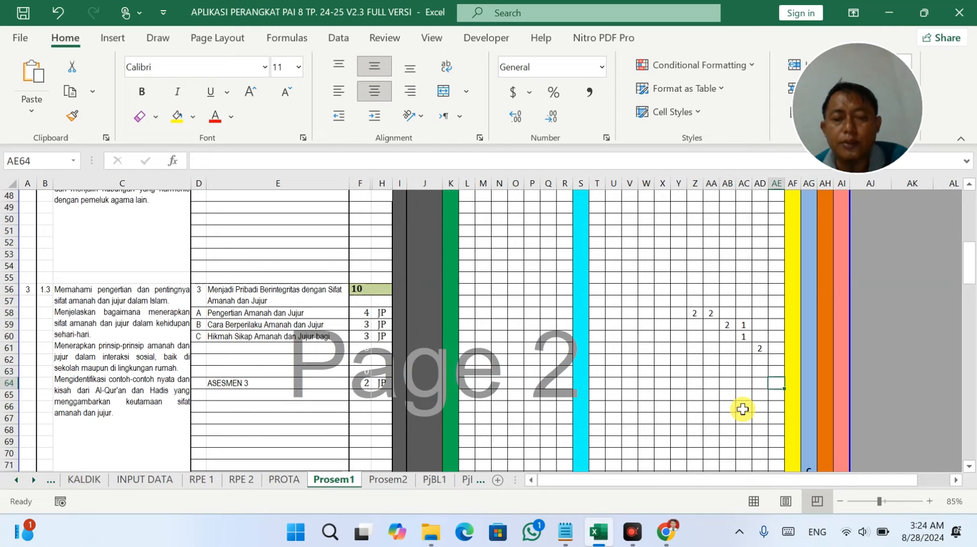
type("2")
key("Return")
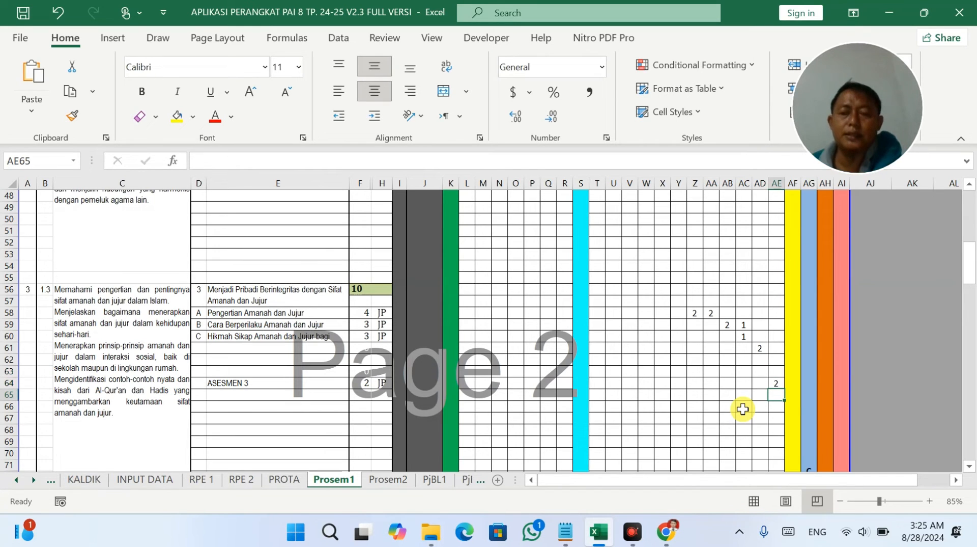
scroll(723, 391, "down", 6)
scroll(711, 393, "up", 6)
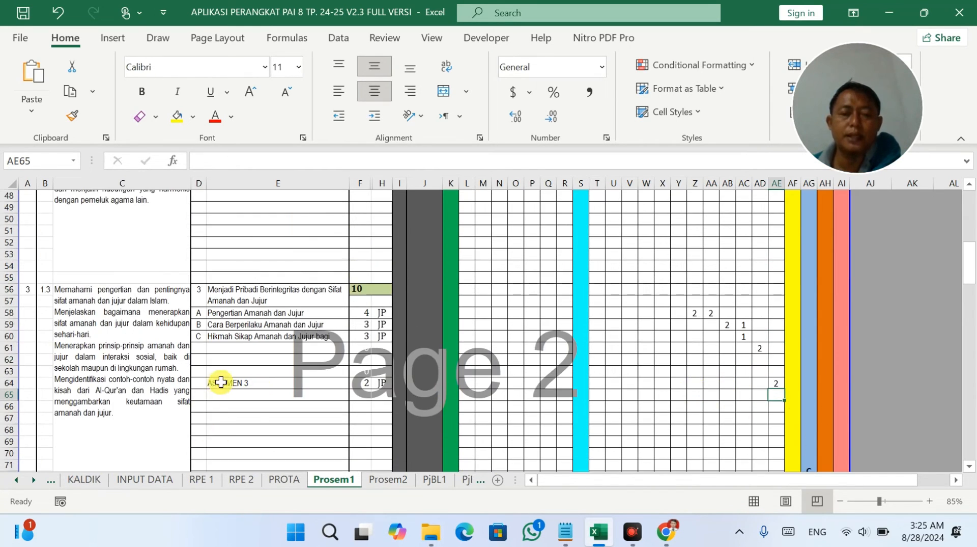
scroll(458, 397, "down", 20)
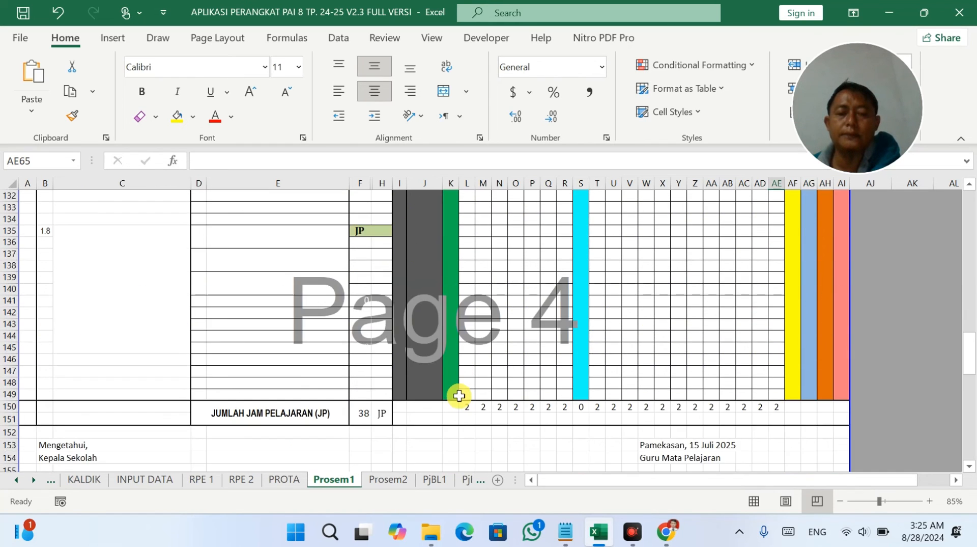
scroll(459, 395, "down", 3)
scroll(473, 372, "up", 1)
left_click_drag(481, 336, 515, 333)
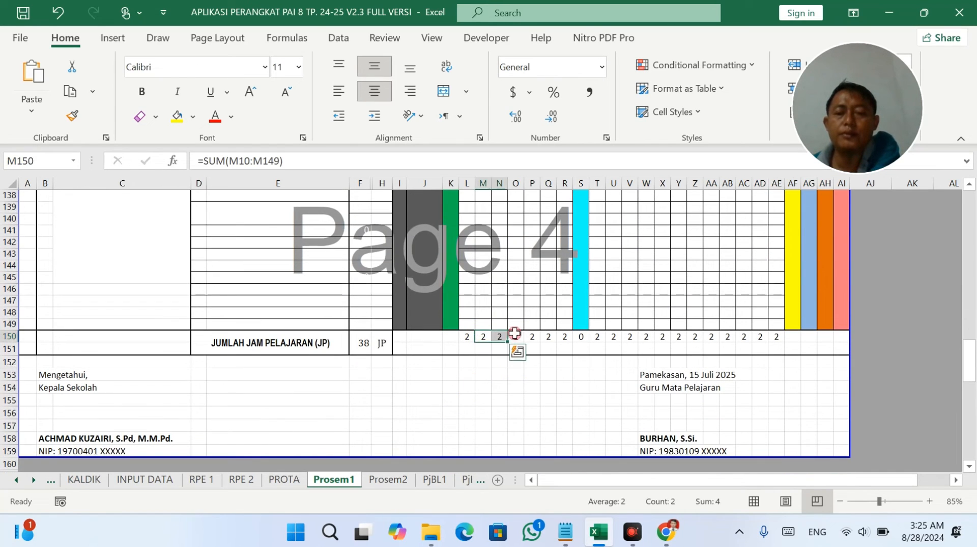
left_click(583, 337)
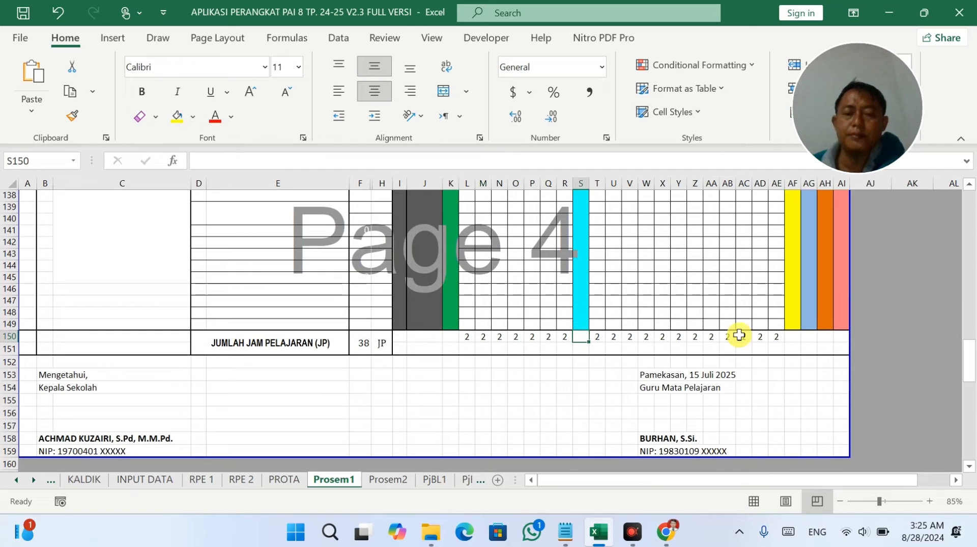
left_click_drag(469, 335, 784, 340)
scroll(514, 351, "up", 4)
scroll(161, 421, "down", 2)
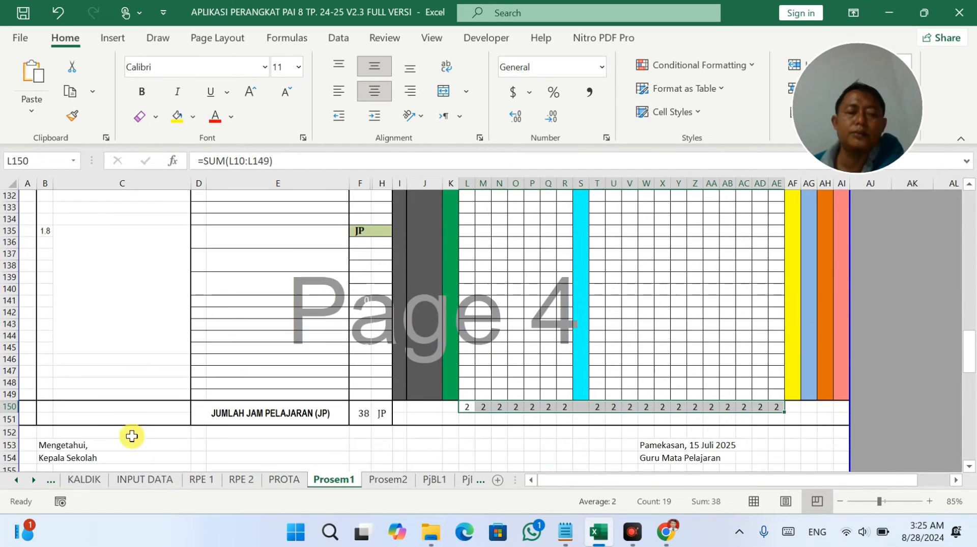
mouse_move(10, 394)
left_mouse_down()
mouse_move(14, 134)
mouse_move(9, 166)
mouse_move(13, 146)
mouse_move(44, 200)
mouse_move(43, 239)
mouse_move(43, 201)
mouse_move(42, 236)
mouse_move(5, 224)
mouse_move(3, 405)
mouse_move(6, 395)
left_mouse_up()
Hide blank rows 68–148, then 50–54 and 22–29, leaving a single cell selected.
right_click(7, 397)
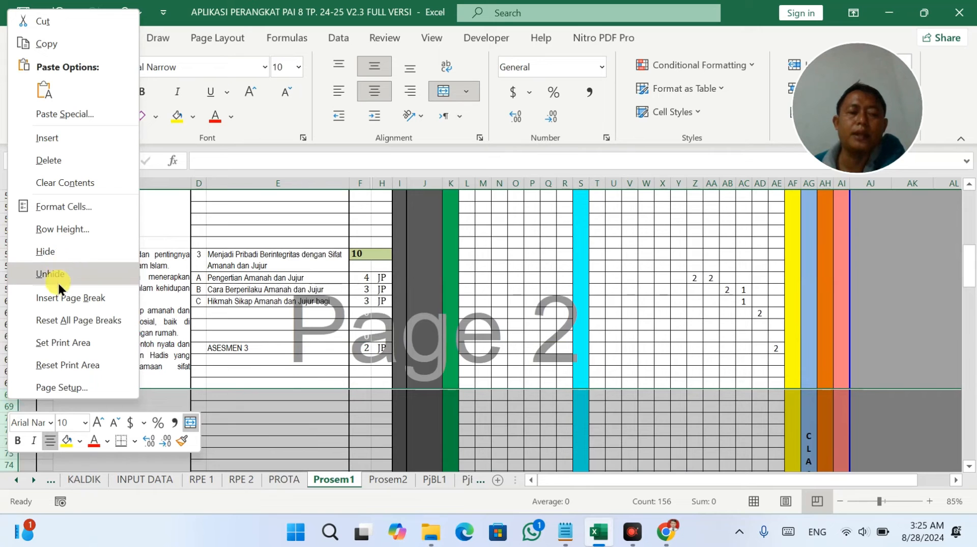
left_click(58, 249)
scroll(68, 312, "up", 9)
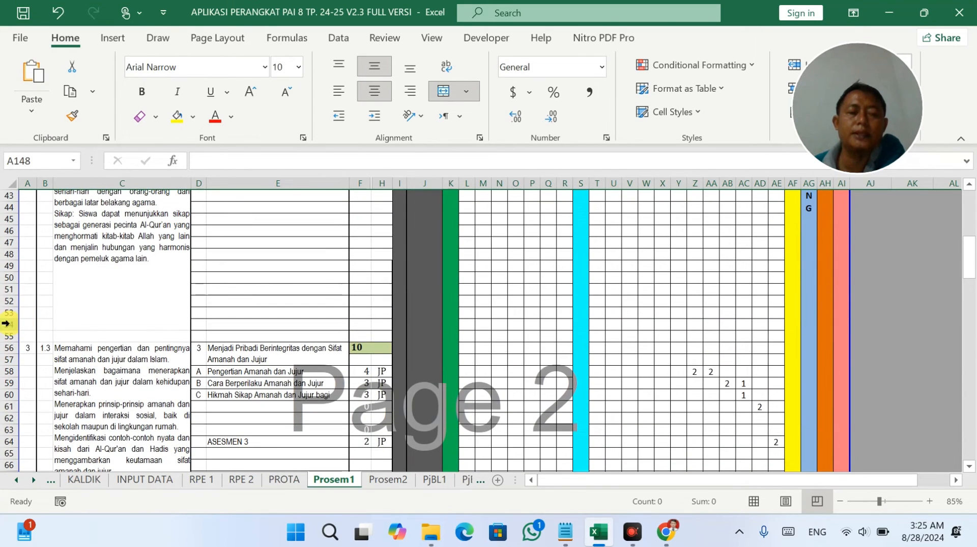
left_click_drag(15, 324, 6, 277)
right_click(6, 287)
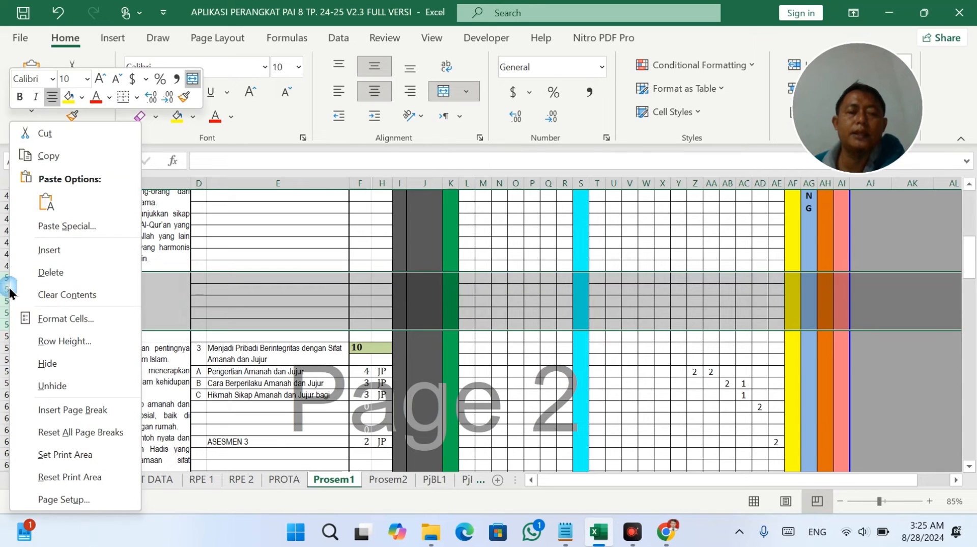
left_click(48, 363)
scroll(49, 324, "up", 9)
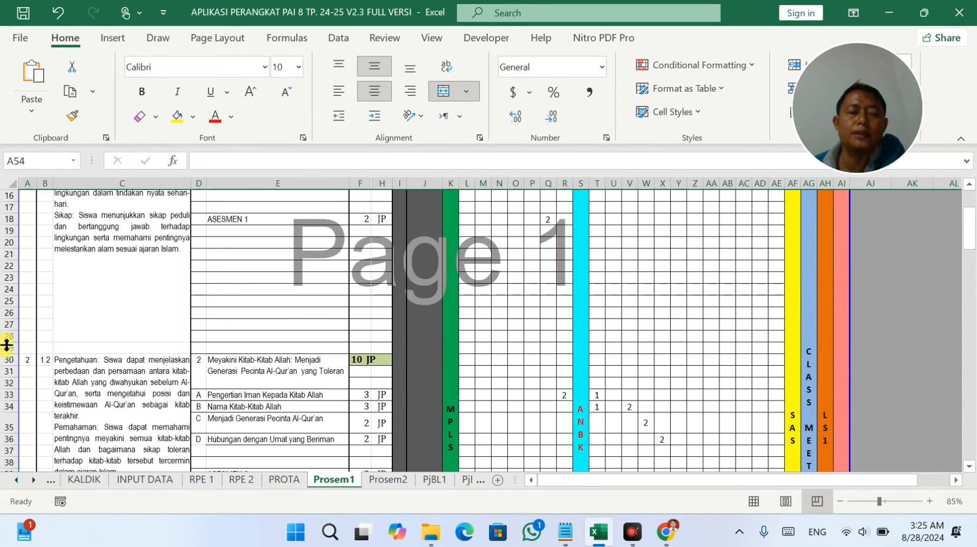
left_click_drag(8, 348, 6, 262)
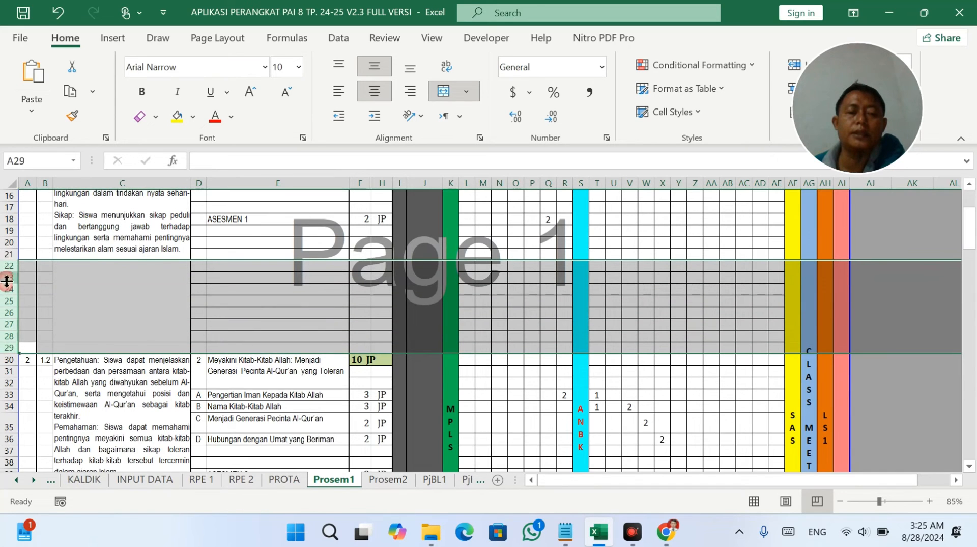
right_click(7, 288)
left_click(50, 363)
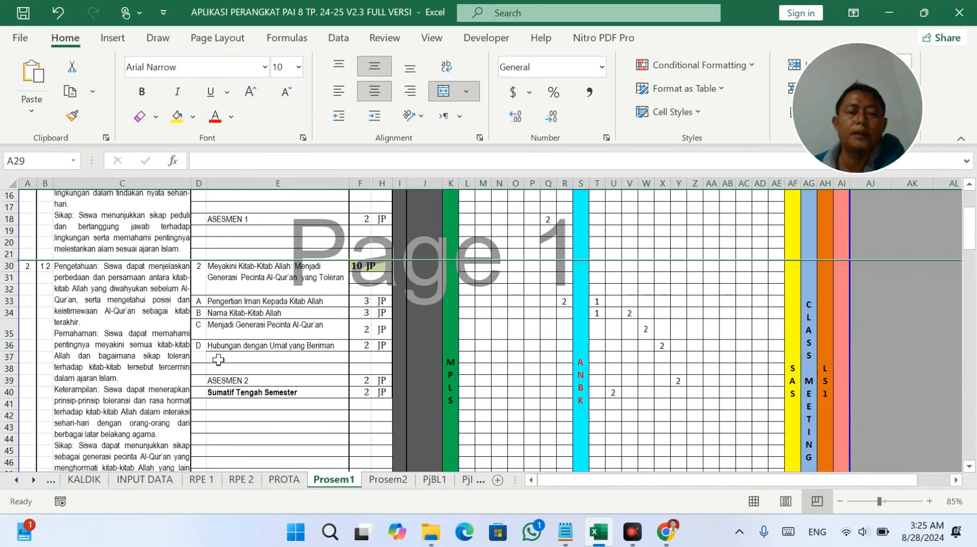
left_click(221, 357)
scroll(240, 338, "up", 5)
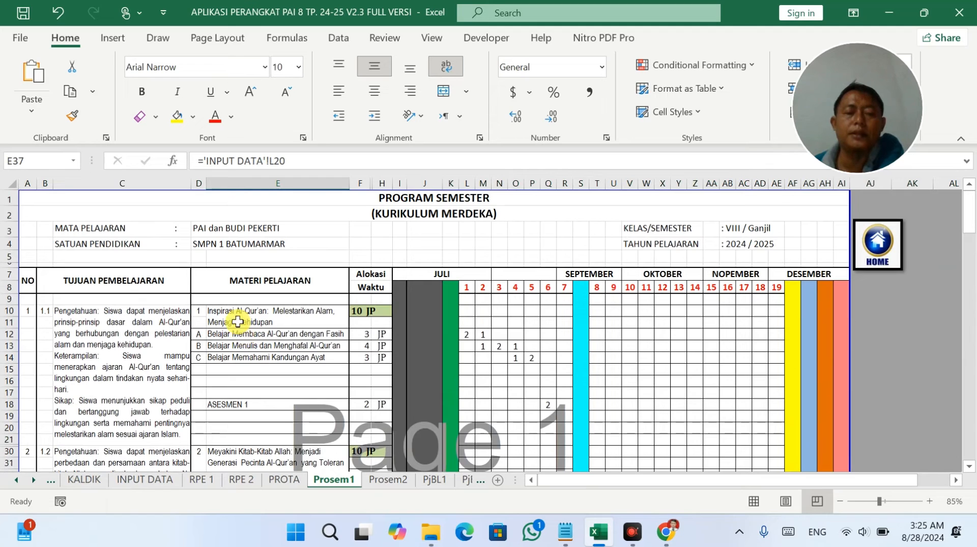
Switch to the Prosem2 sheet and clear the old hour entries in I11:Q51.
left_click(389, 480)
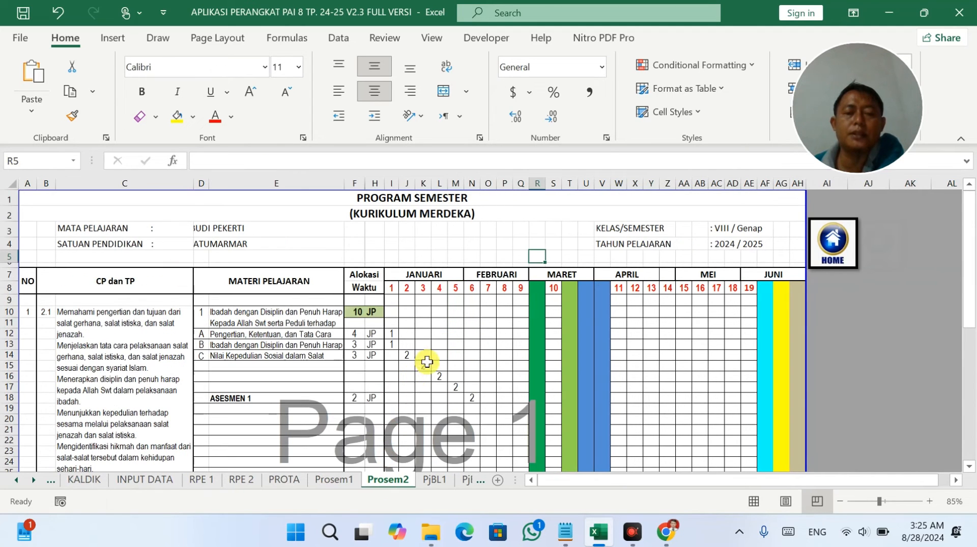
mouse_move(391, 333)
left_mouse_down()
mouse_move(456, 448)
mouse_move(523, 467)
mouse_move(518, 429)
left_mouse_up()
key("Delete")
scroll(557, 428, "up", 10)
scroll(560, 445, "down", 4)
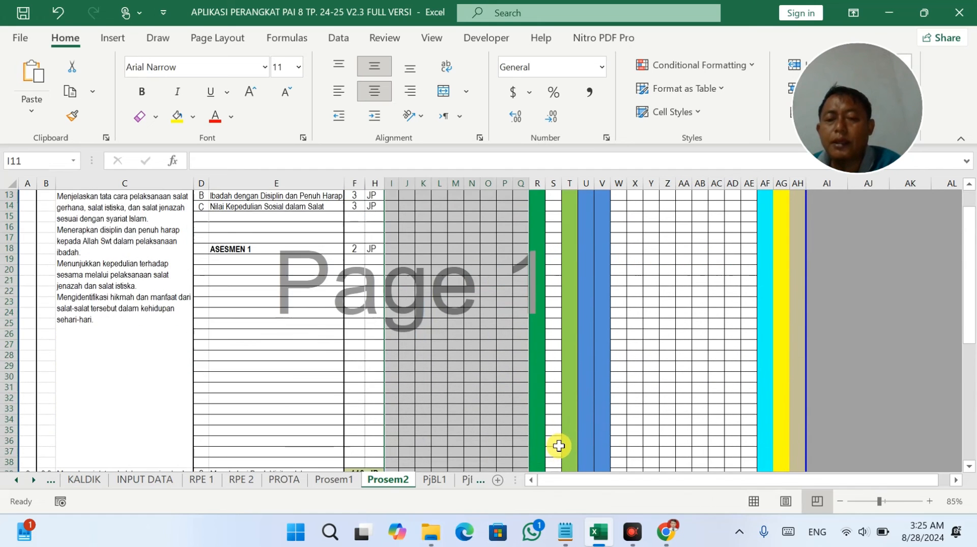
scroll(559, 443, "down", 8)
Undo an accidental page-break move made while selecting S49.
left_click(556, 334)
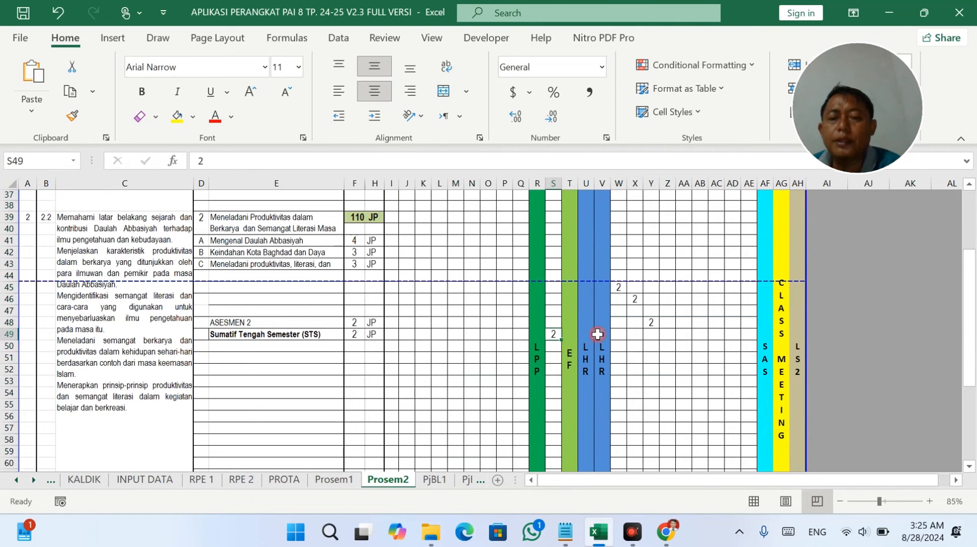
left_click_drag(621, 282, 620, 410)
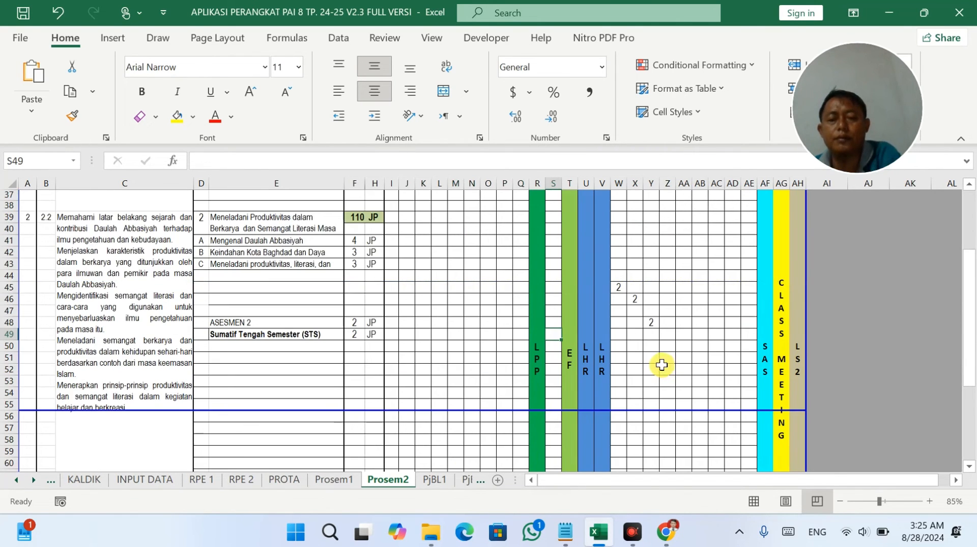
key("ctrl+z")
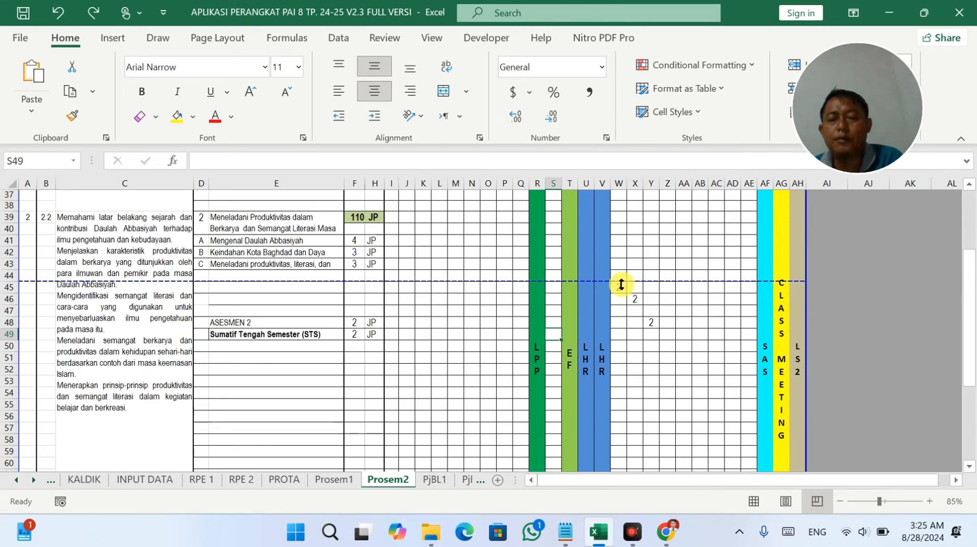
Clear the leftover hour entries in W45:AE83.
left_click(620, 287)
left_click_drag(634, 332, 744, 368)
key("Delete")
scroll(594, 366, "up", 20)
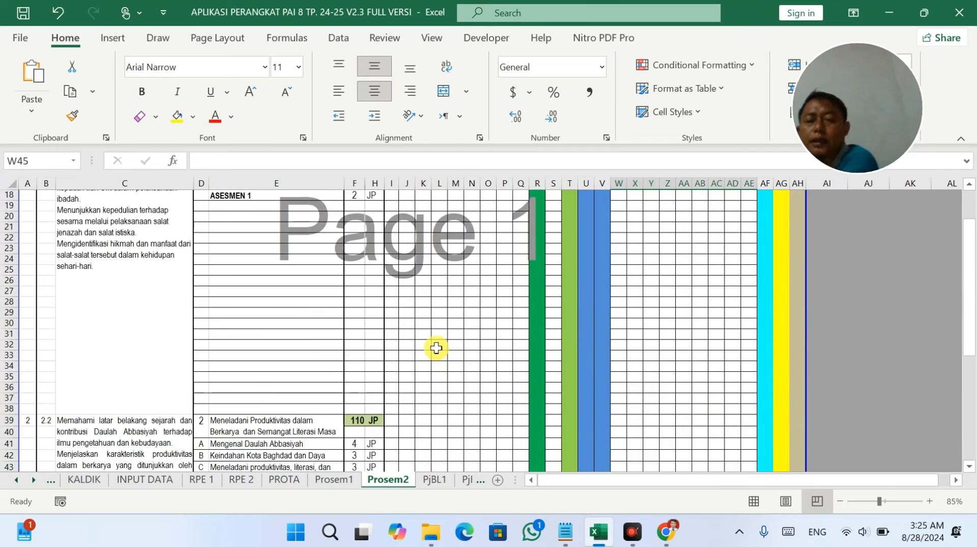
scroll(436, 347, "up", 2)
left_click(403, 301)
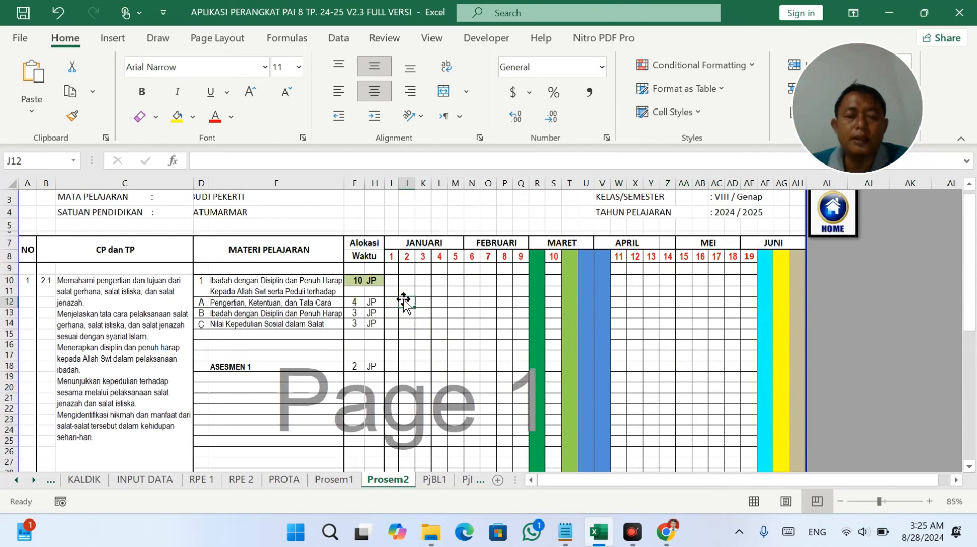
Enter module 1's first weekly hours: 2 JP in I12 and J12, then row 13.
left_click(392, 301)
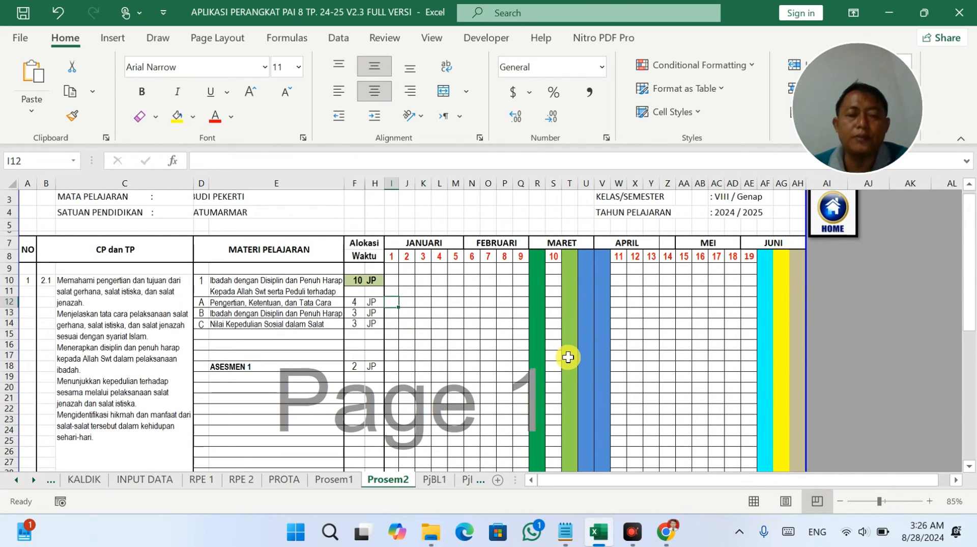
type("2")
key("Tab")
type("2")
key("Down")
key("Right")
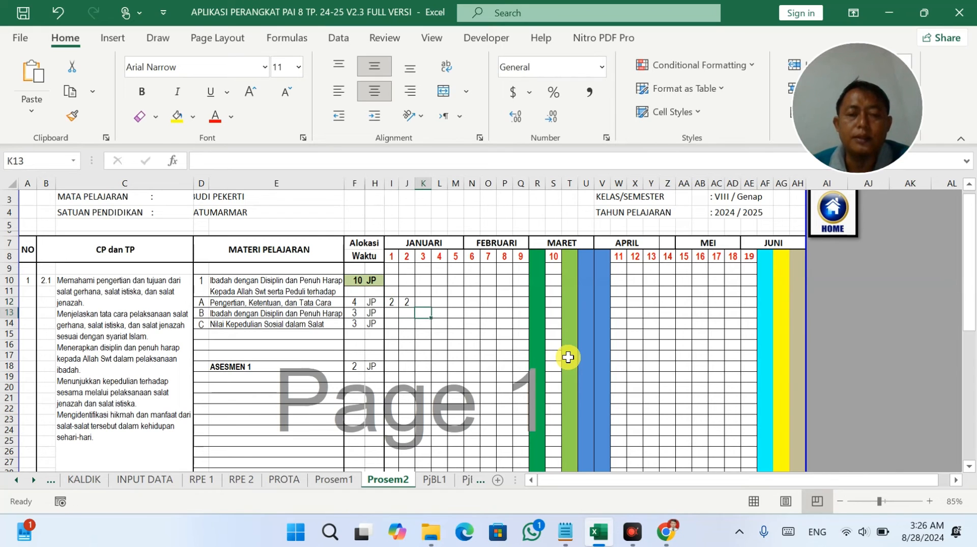
type("1")
key("Down")
key("Right")
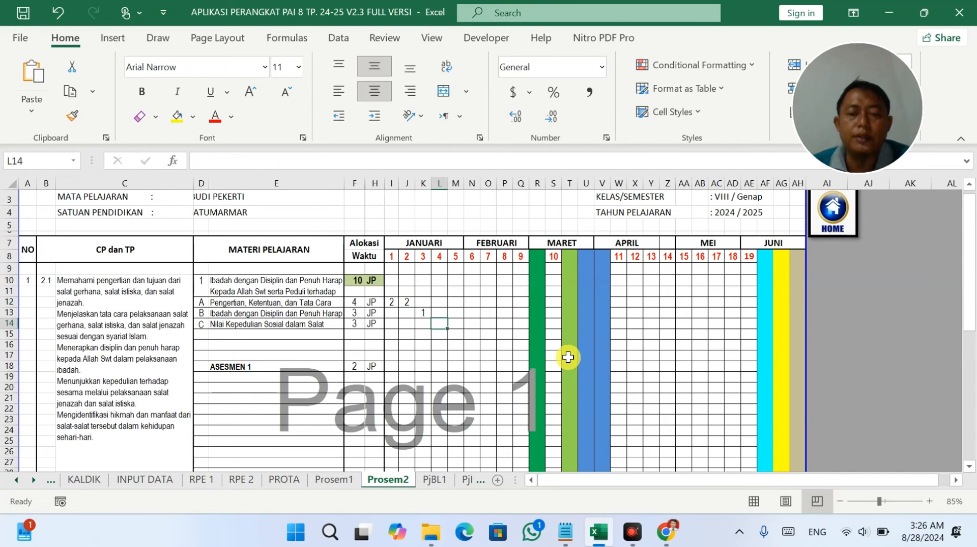
type("2")
key("Down")
key("Left")
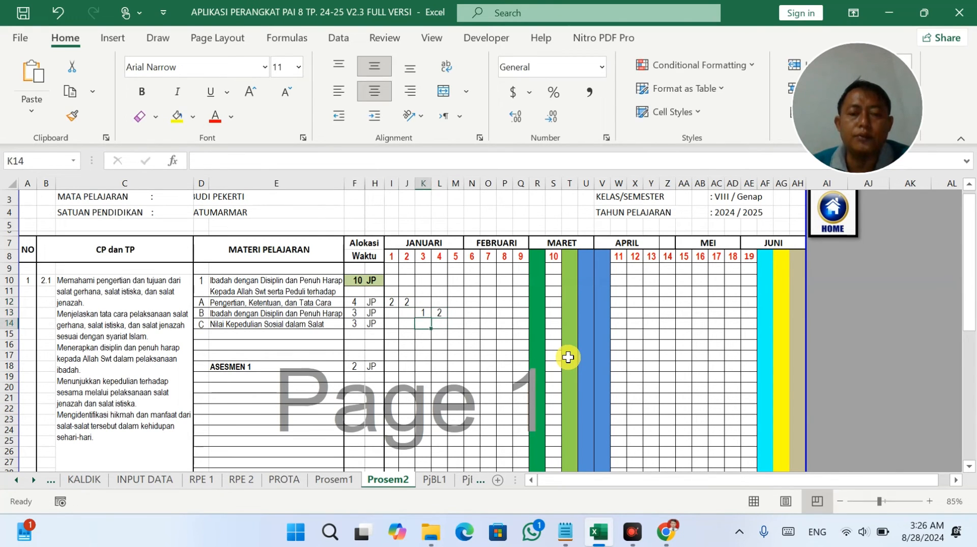
Correct the row 13 hours to 1 JP, then enter 1 JP in L14 and 2 JP in M15.
type("2")
key("Tab")
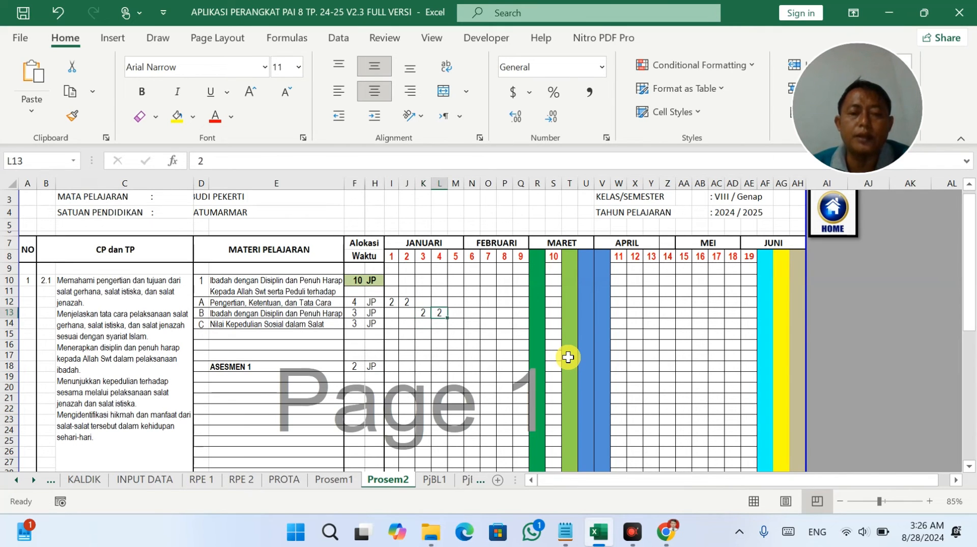
type("1")
key("Down")
type("1")
key("Down")
key("Right")
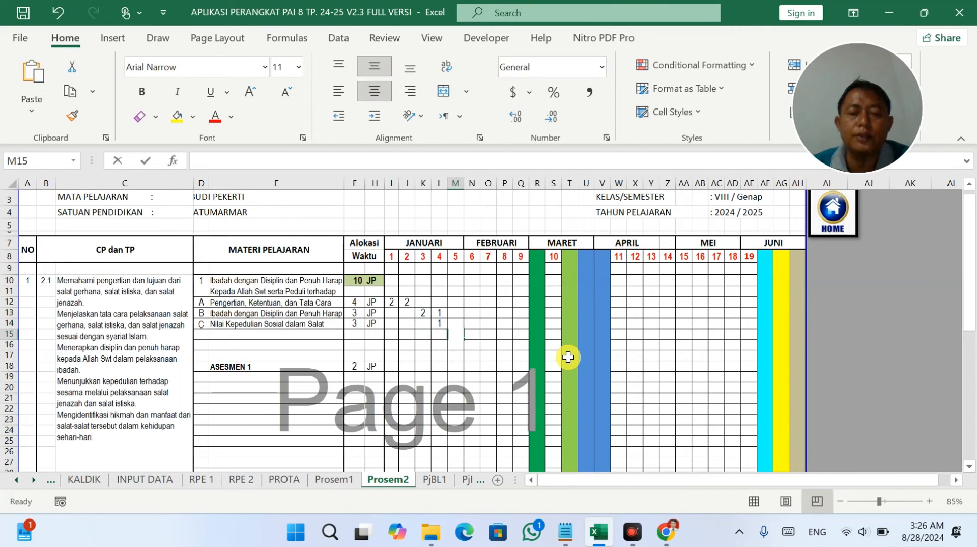
type("2")
key("Return")
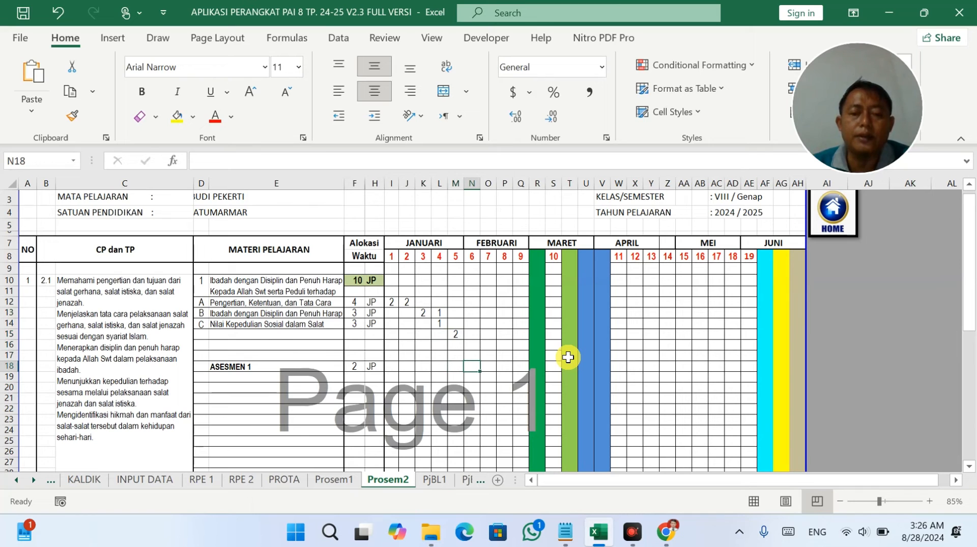
Enter 2 JP for ASESMEN 1 in week 6 (N18).
type("2")
key("Down")
key("Right")
key("Down")
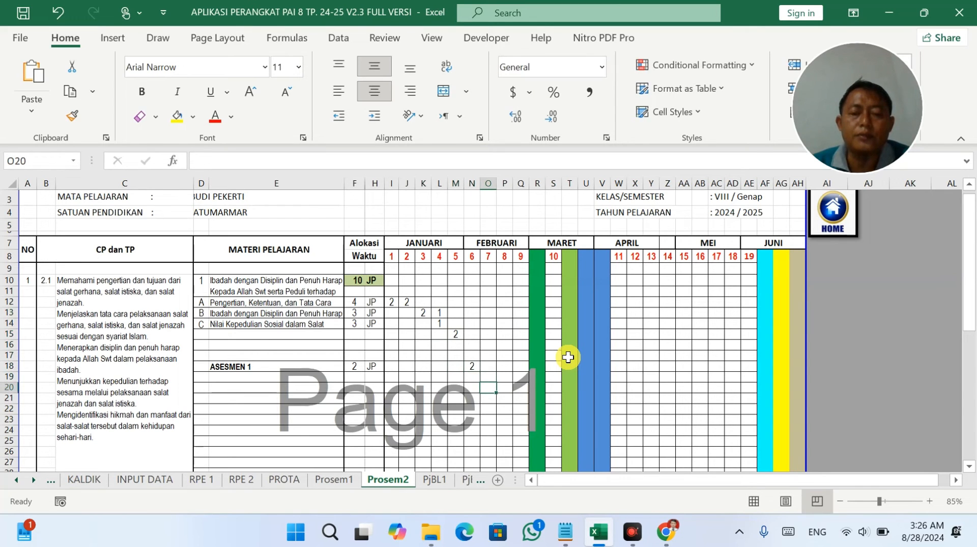
Enter 2 JP for the STS in its week 10 cell (S49).
scroll(562, 356, "down", 7)
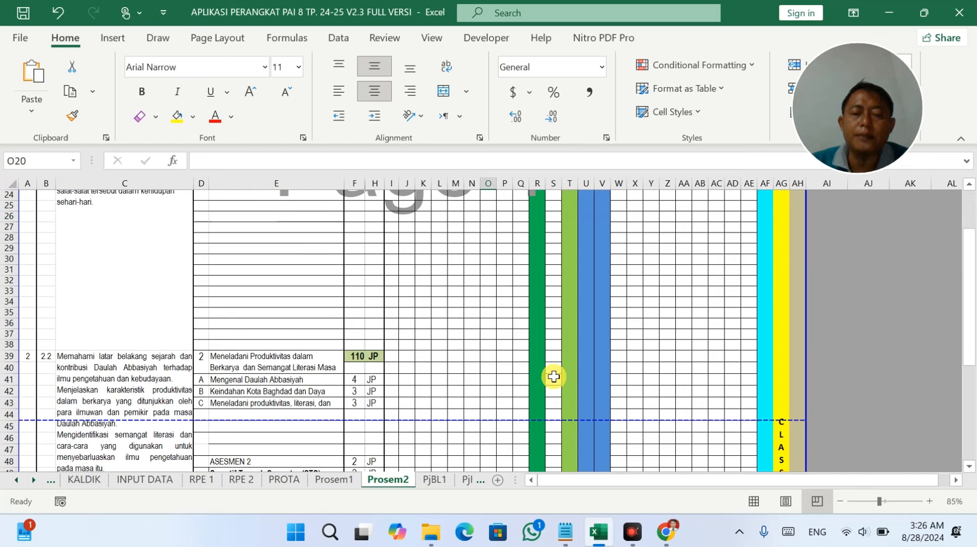
scroll(553, 376, "down", 2)
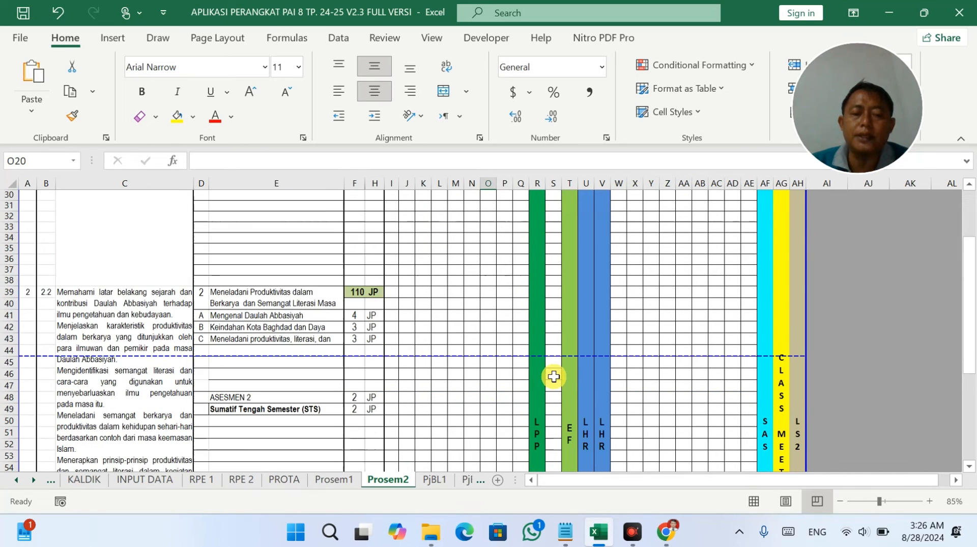
left_click(554, 408)
type("2")
left_click(651, 408)
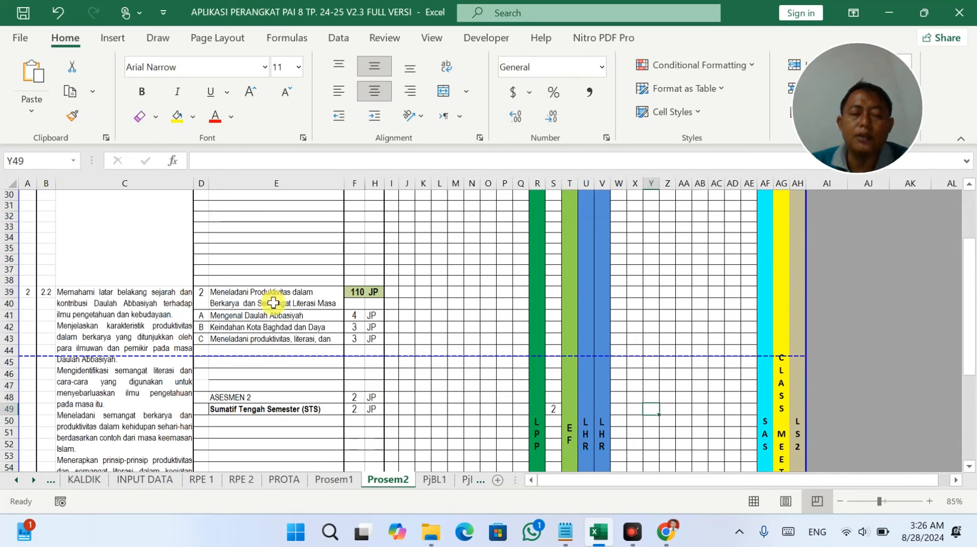
left_click_drag(232, 407, 354, 410)
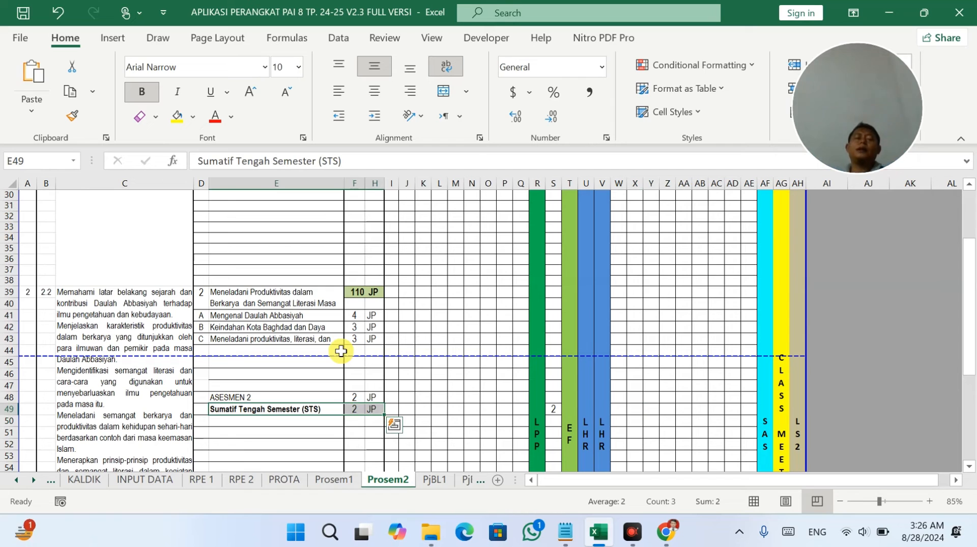
Review the lesson entries in rows 14–15 and the STS's 2 JP across the sheet.
scroll(312, 236, "up", 5)
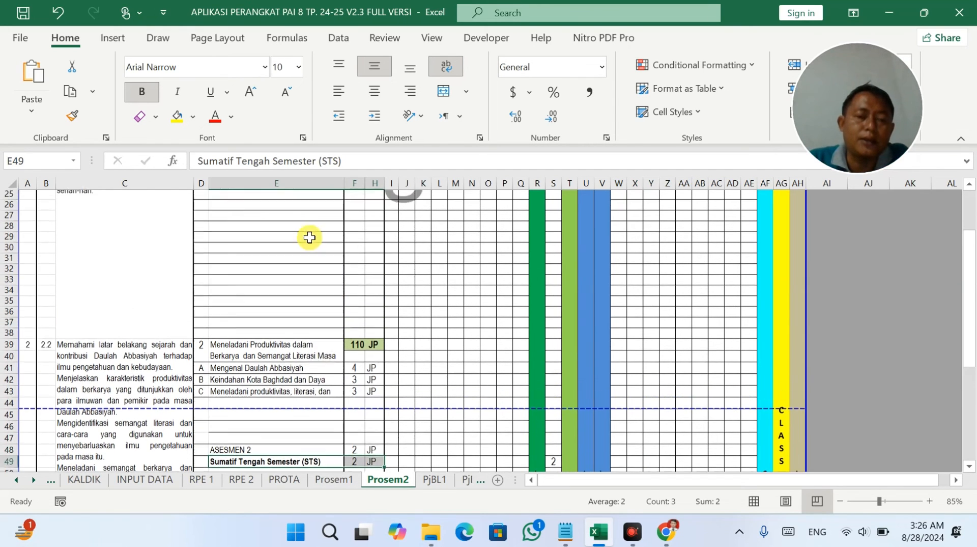
scroll(237, 228, "up", 2)
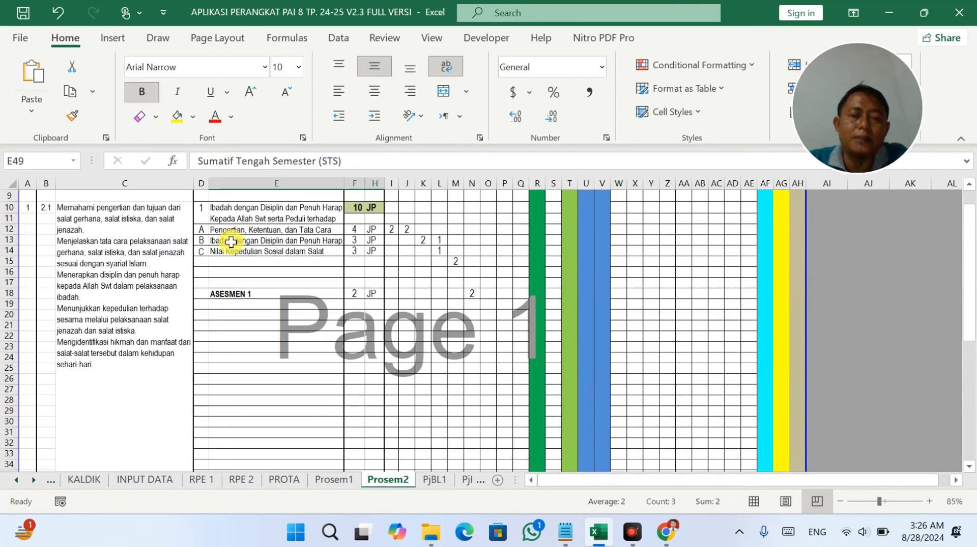
left_click(219, 253)
left_click(222, 259)
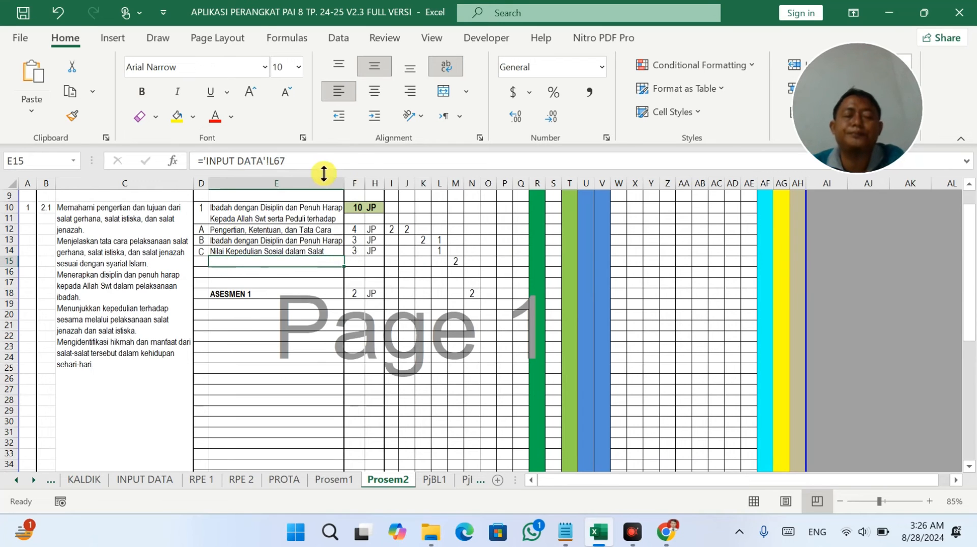
scroll(436, 265, "down", 1)
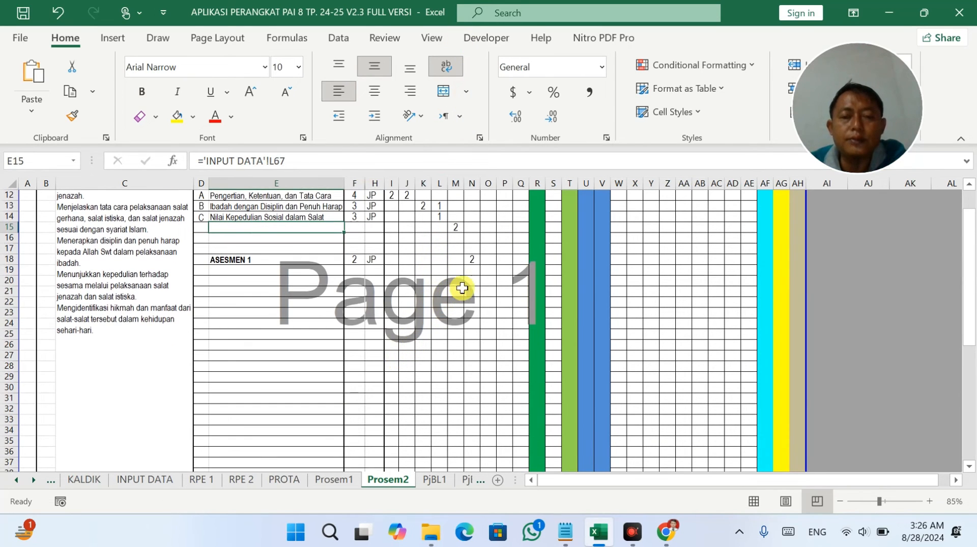
scroll(462, 288, "down", 3)
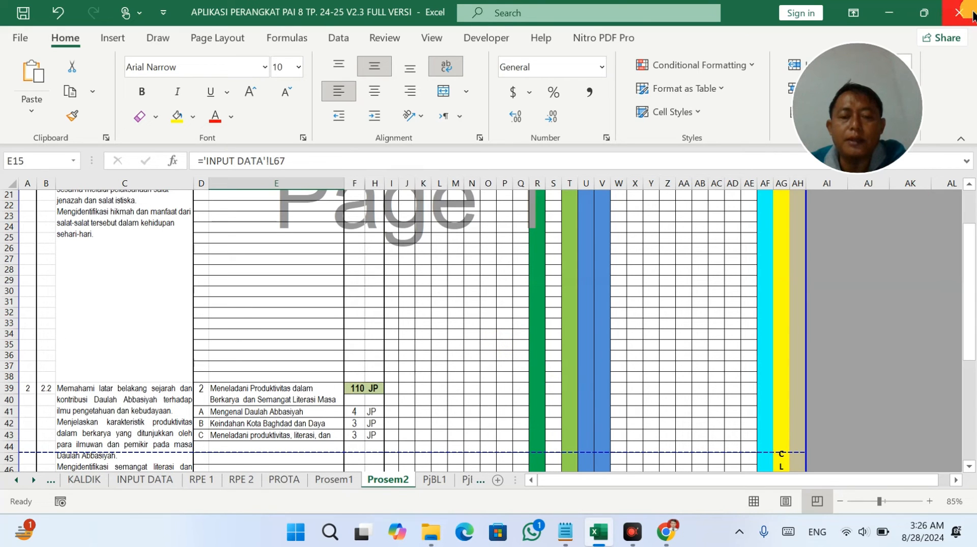
scroll(850, 8, "down", 5)
scroll(498, 300, "down", 6)
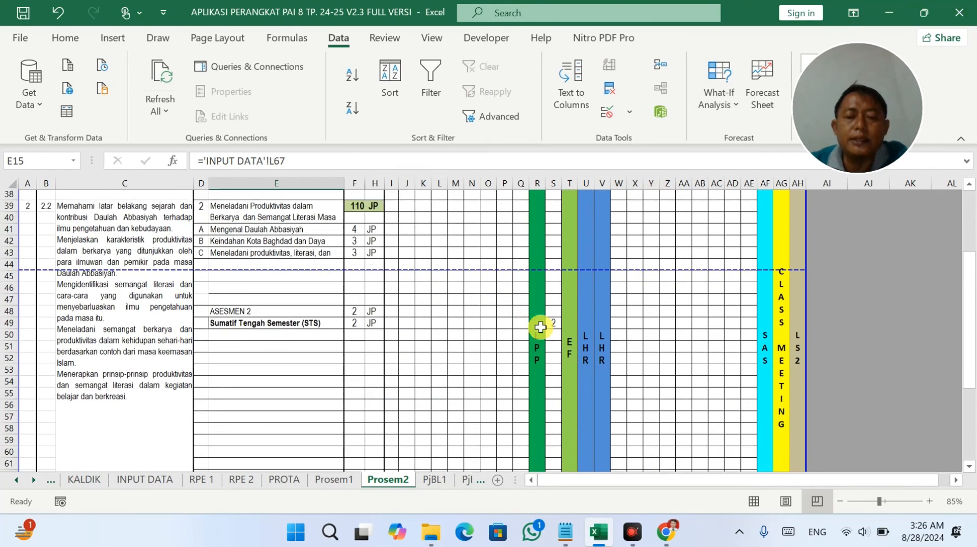
scroll(540, 328, "down", 1)
left_click(556, 313)
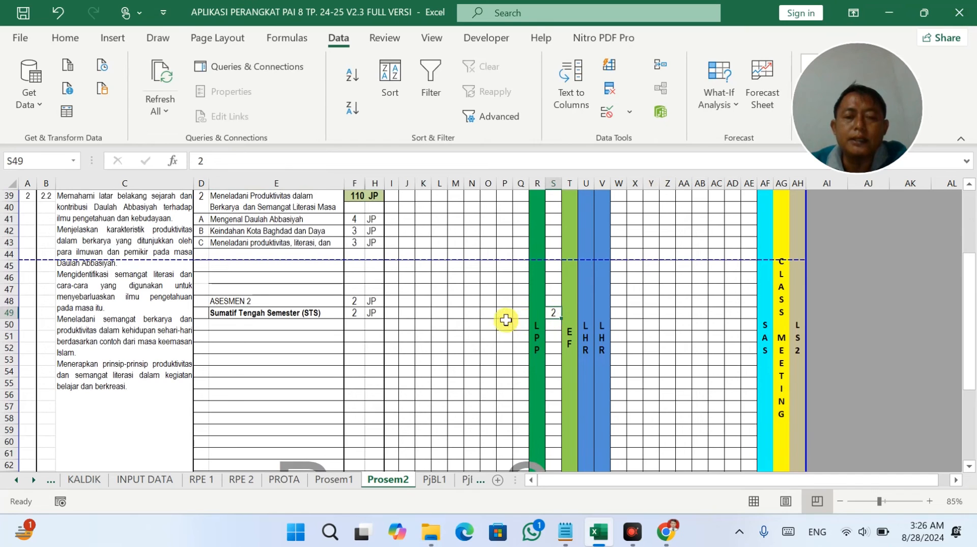
scroll(498, 310, "up", 8)
scroll(499, 310, "up", 4)
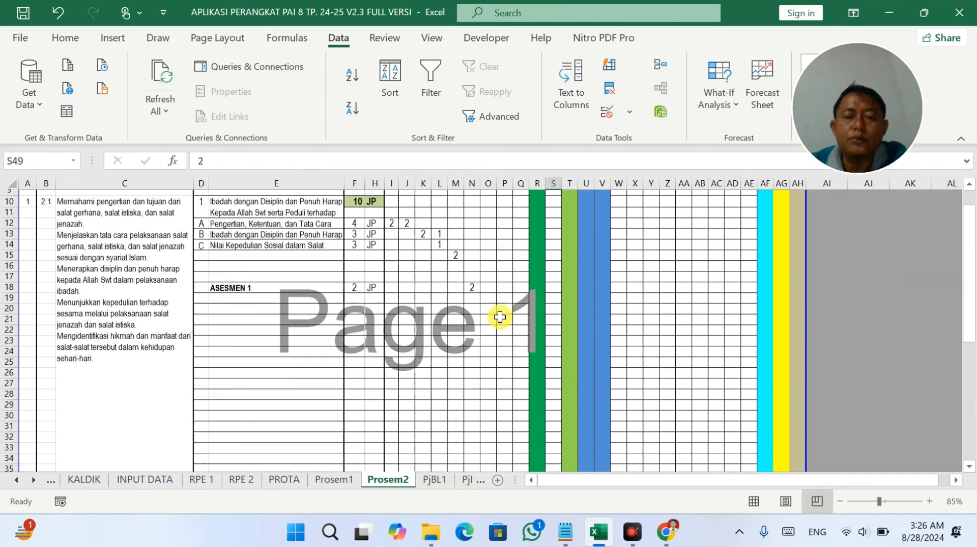
scroll(499, 265, "down", 5)
left_click_drag(488, 216, 491, 442)
Enter 2 JP in O41 and P41 for item A and 2 JP in Q42 for item B.
left_click(491, 442)
type("2")
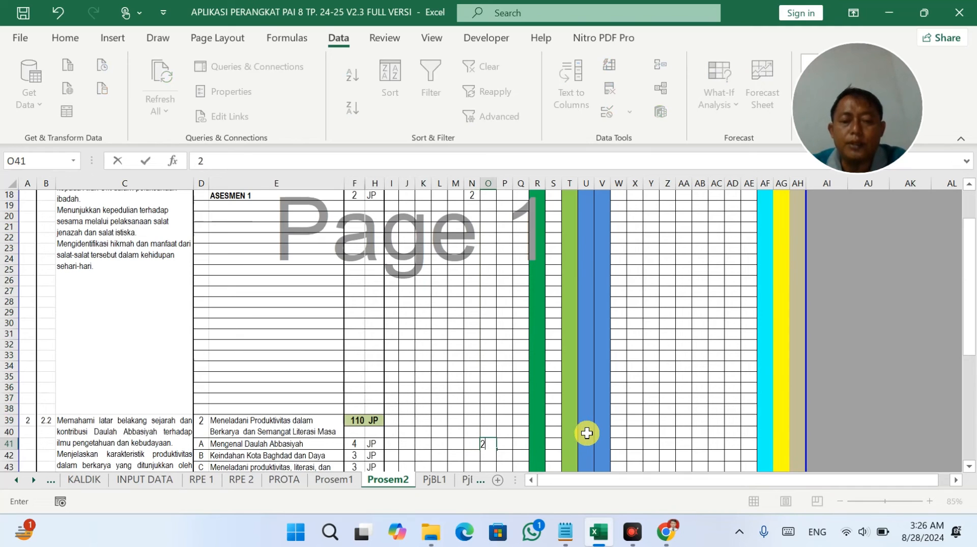
key("Right")
type("2")
key("Right")
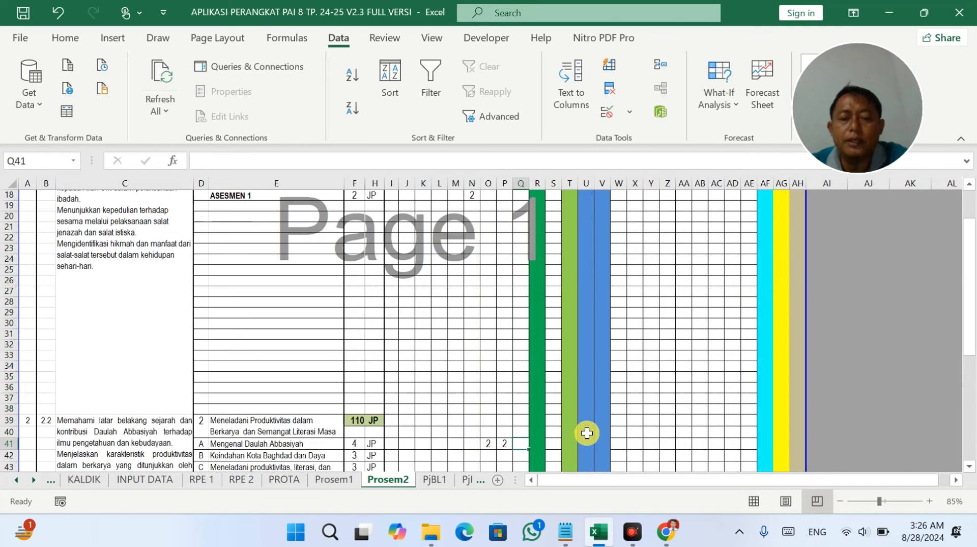
type("2")
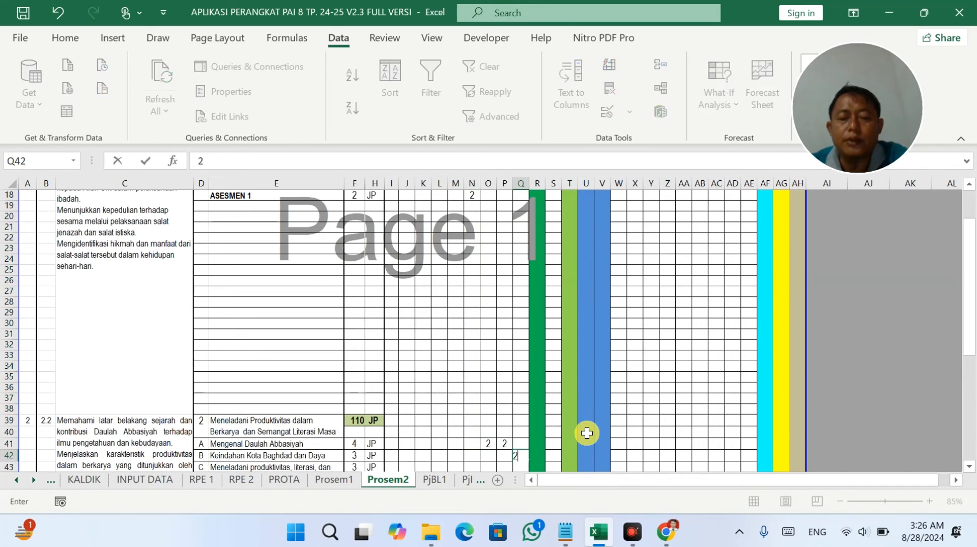
key("Right")
key("Right")
Give item C 1 JP in week 11 and 2 JP in week 12, checking items A and C's totals.
scroll(587, 434, "down", 6)
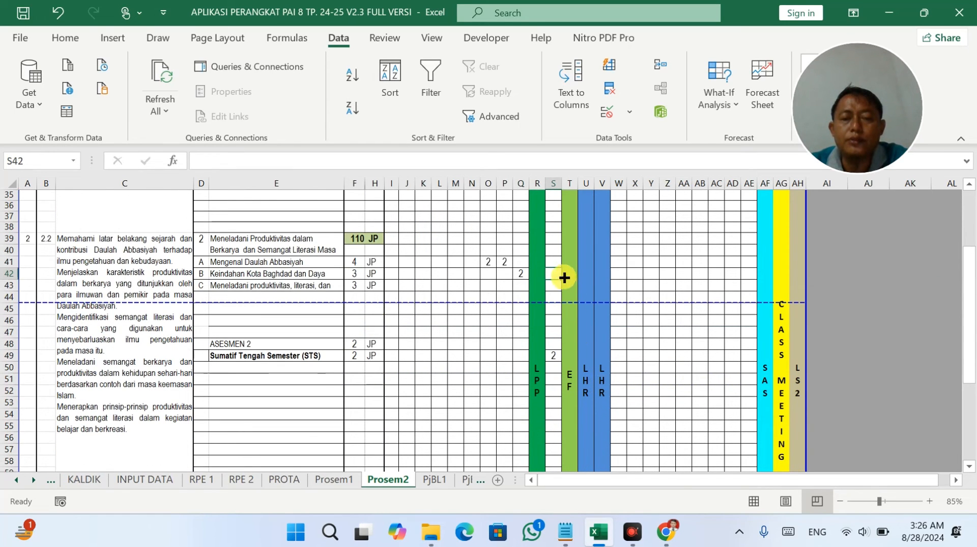
left_click_drag(555, 276, 552, 367)
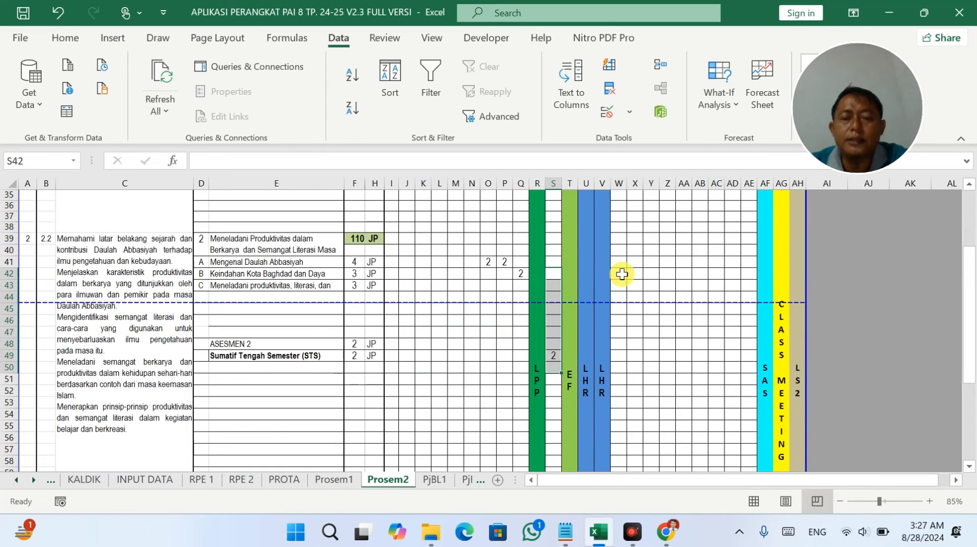
left_click(622, 274)
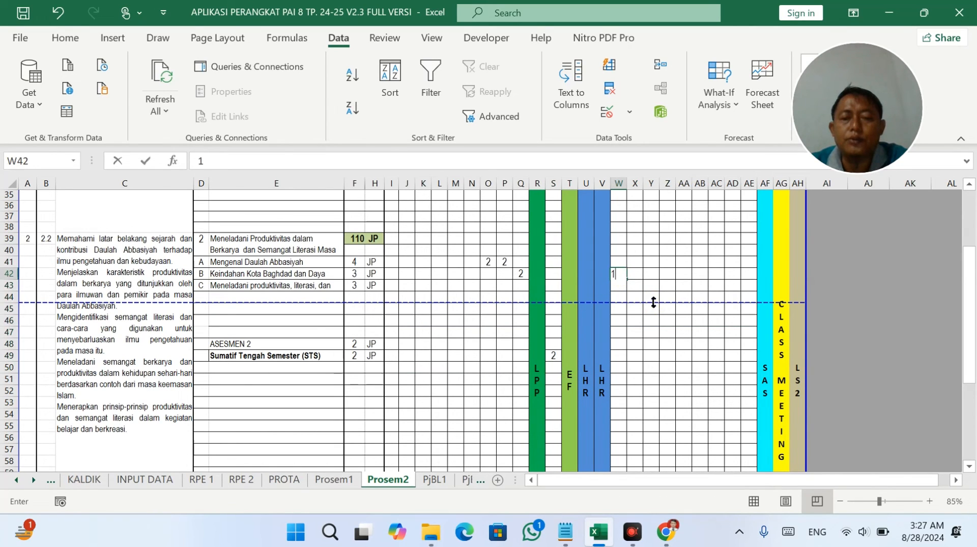
left_click(619, 285)
type("1")
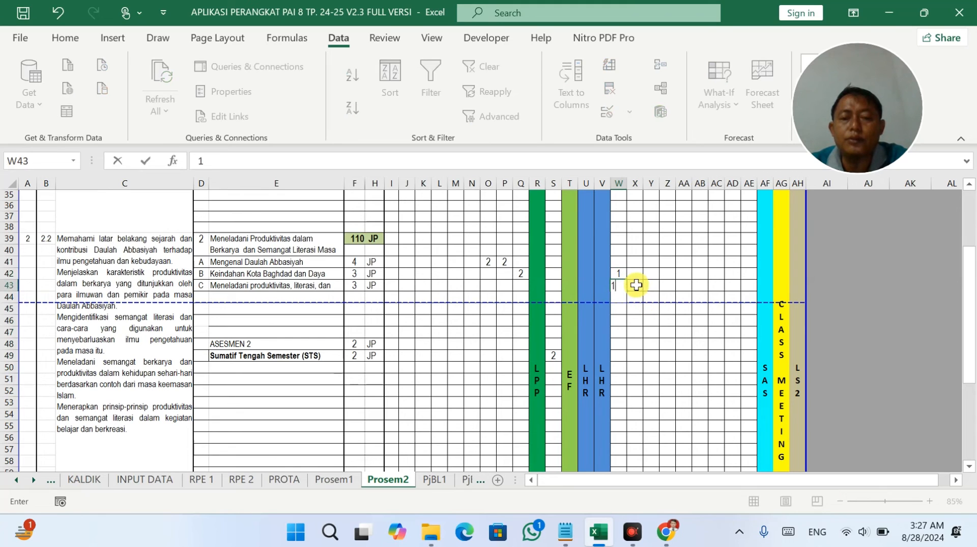
left_click(635, 284)
type("2")
left_click_drag(359, 285, 375, 287)
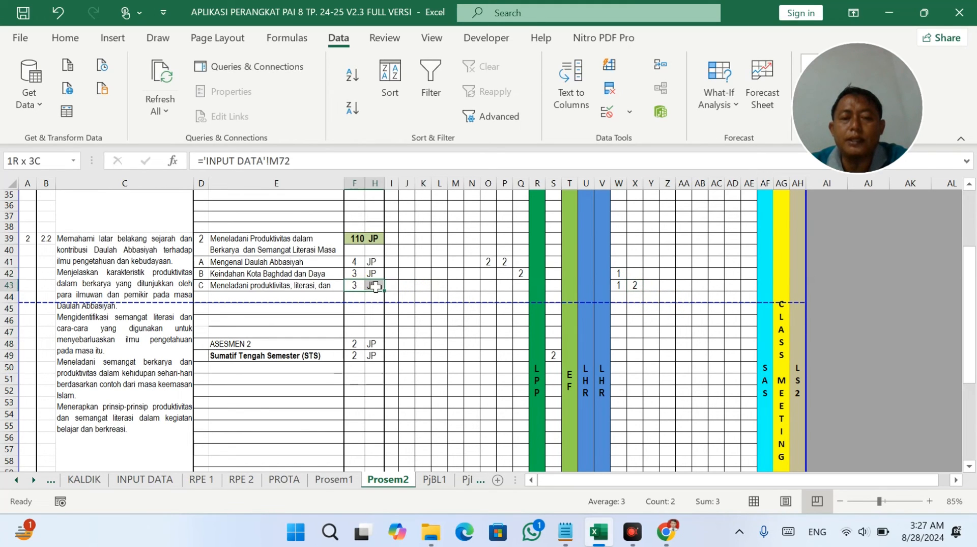
left_click_drag(489, 261, 504, 262)
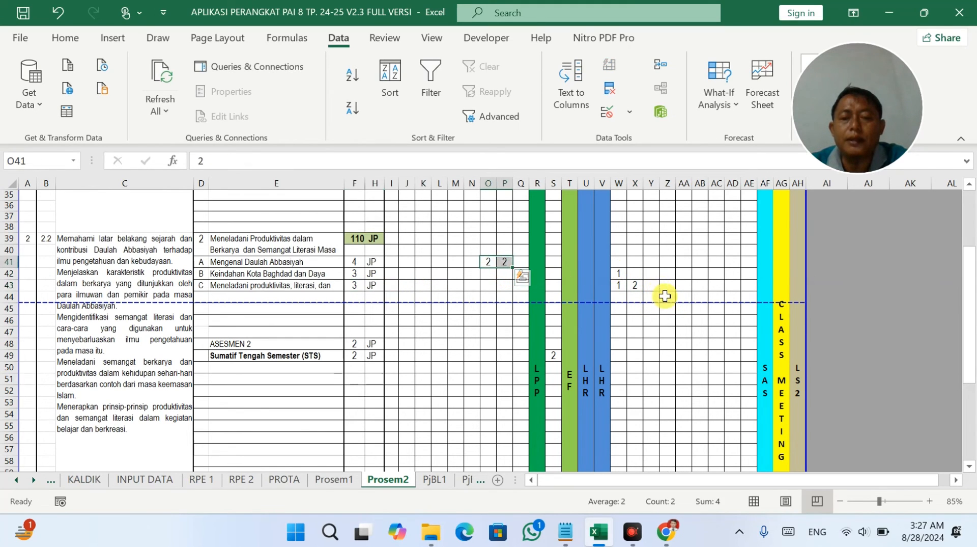
Enter 2 JP for ASESMEN 2 in week 13 (Y48).
left_click(653, 344)
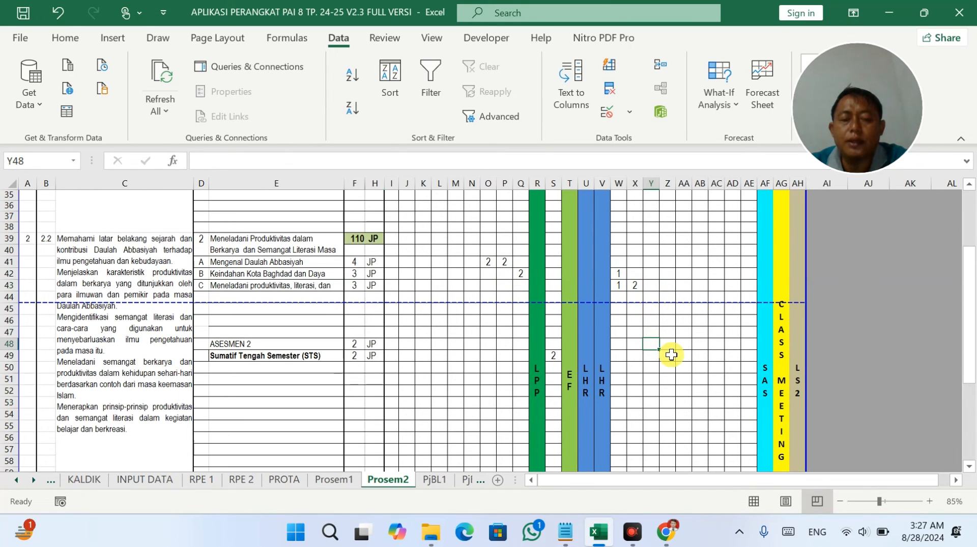
type("2")
left_click(671, 355)
Enter 2 JP each for chapter 3 items A–D in weeks 14–17.
scroll(671, 355, "down", 4)
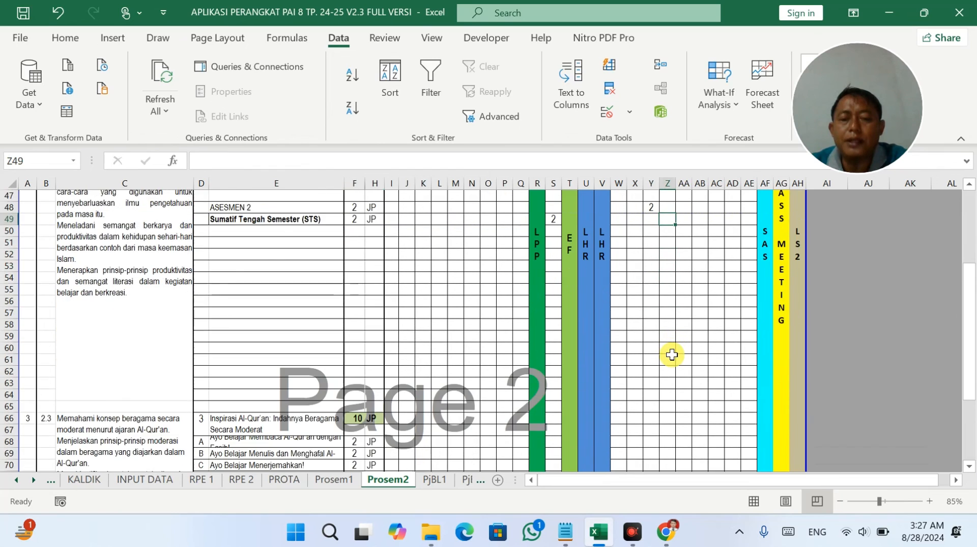
scroll(672, 355, "down", 2)
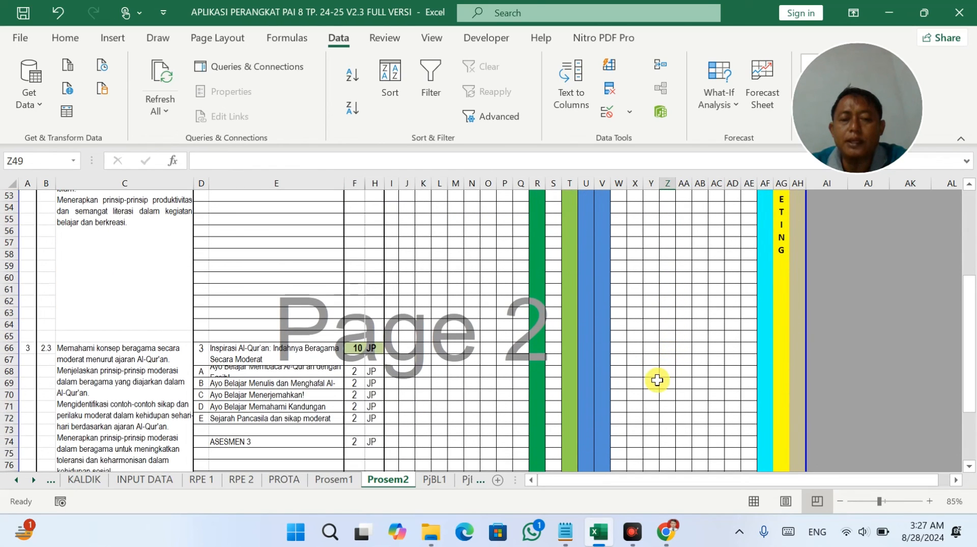
scroll(656, 370, "up", 3)
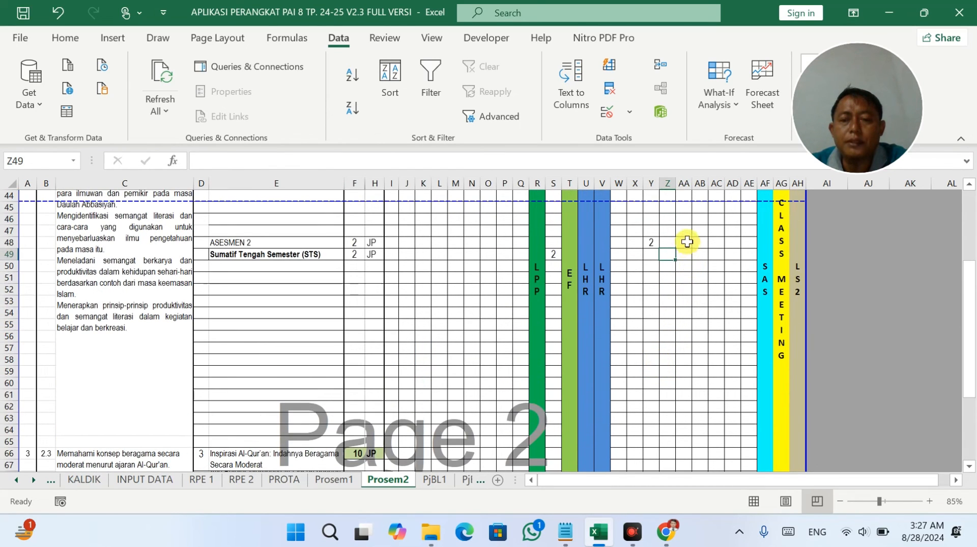
left_click_drag(670, 257, 675, 458)
scroll(676, 452, "down", 3)
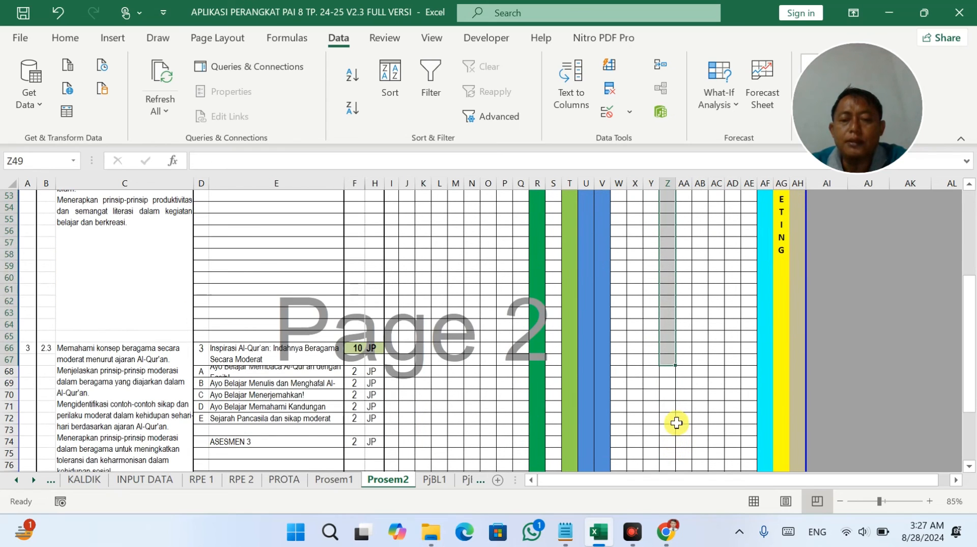
left_click(669, 372)
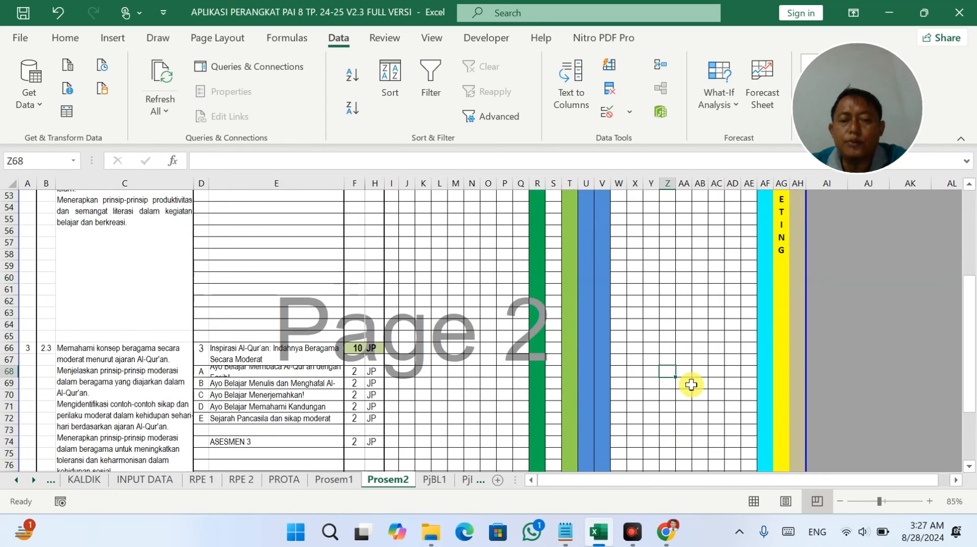
type("2")
left_click(690, 384)
type("2")
left_click(704, 392)
type("2")
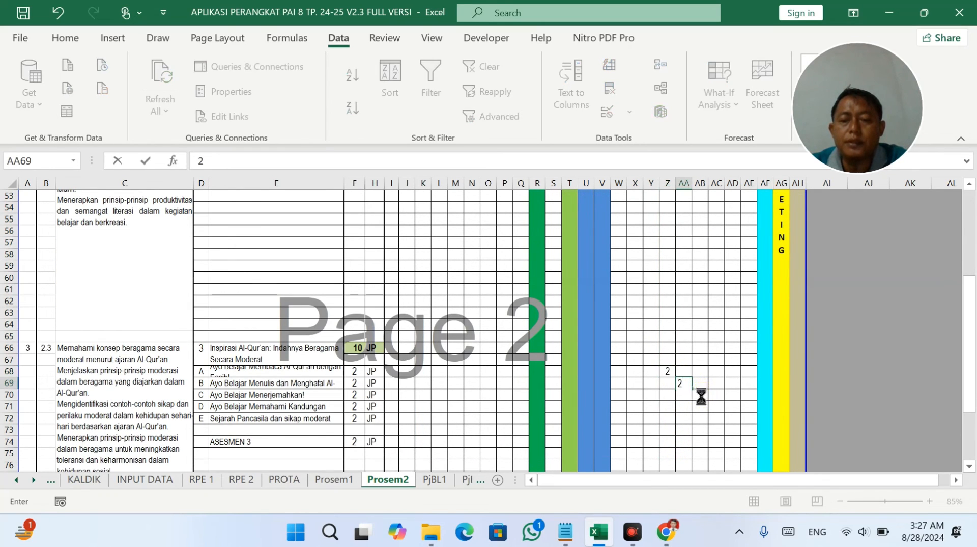
left_click(715, 407)
type("2")
Enter 2 JP for module E in AD72 and 2 JP for ASESMEN 3 in AE74.
left_click(735, 420)
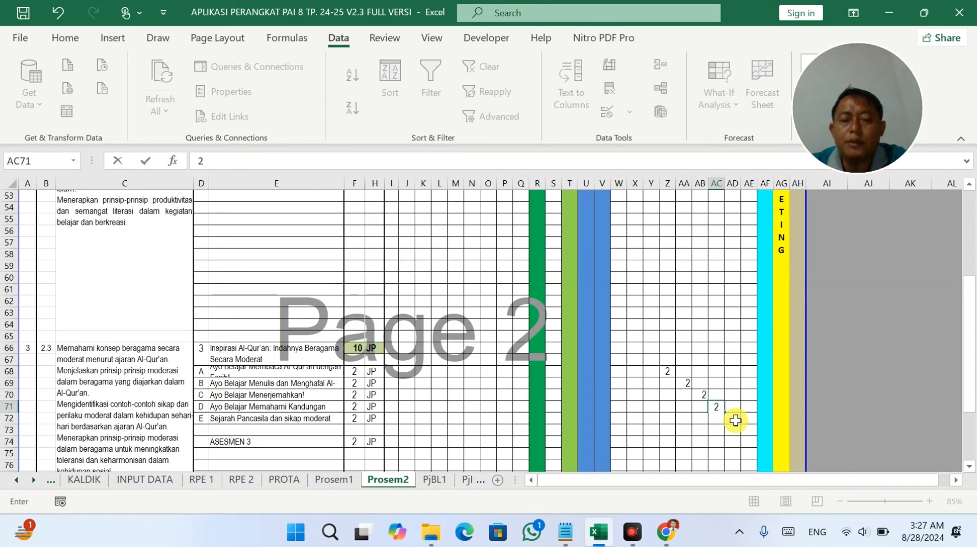
type("2")
left_click(756, 446)
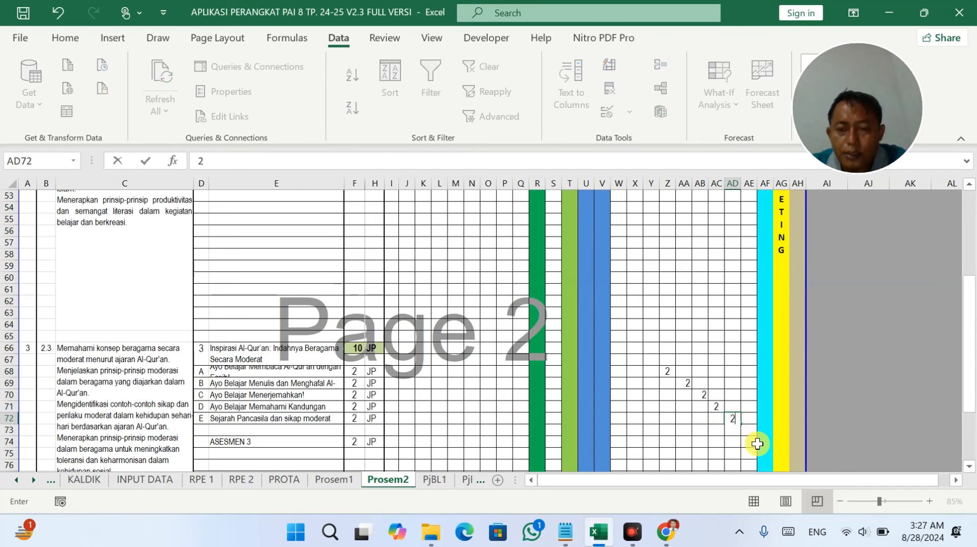
left_click(750, 442)
type("2")
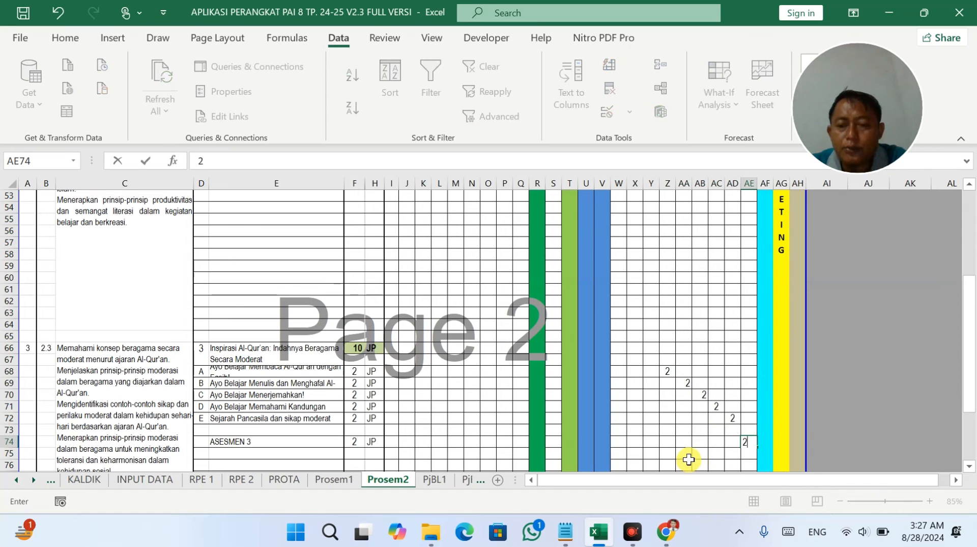
left_click(686, 454)
scroll(720, 432, "down", 1)
scroll(719, 432, "down", 1)
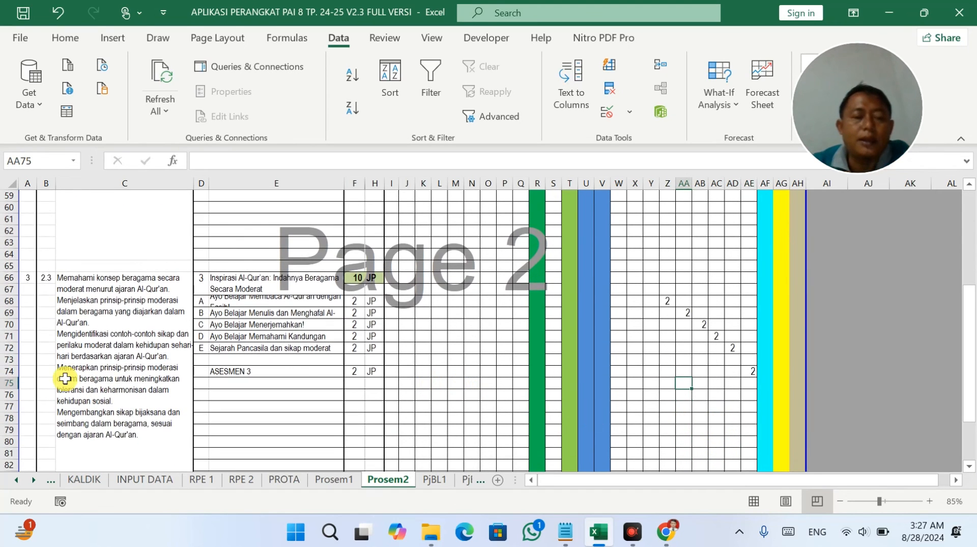
scroll(360, 389, "down", 10)
Unhide all hidden rows in the selected block of the schedule.
scroll(361, 390, "up", 2)
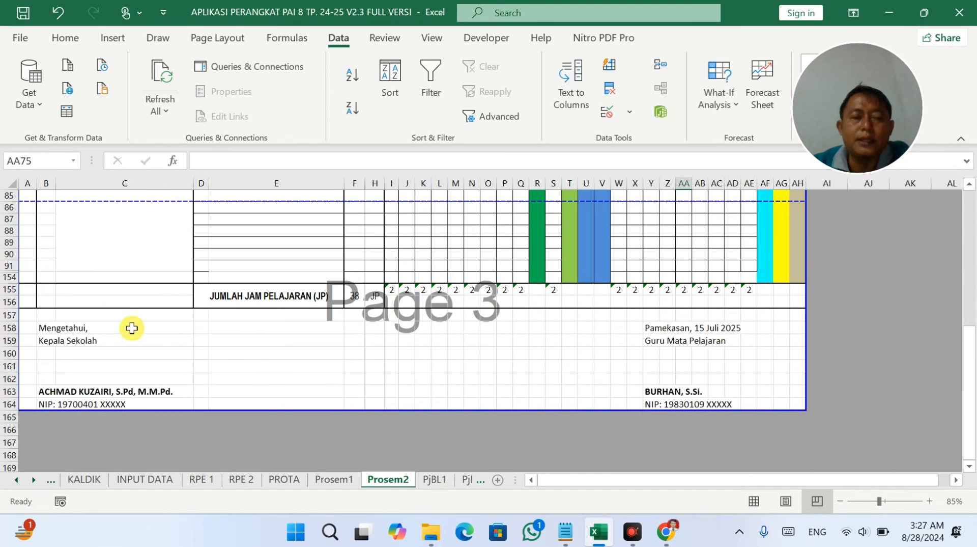
scroll(47, 359, "up", 3)
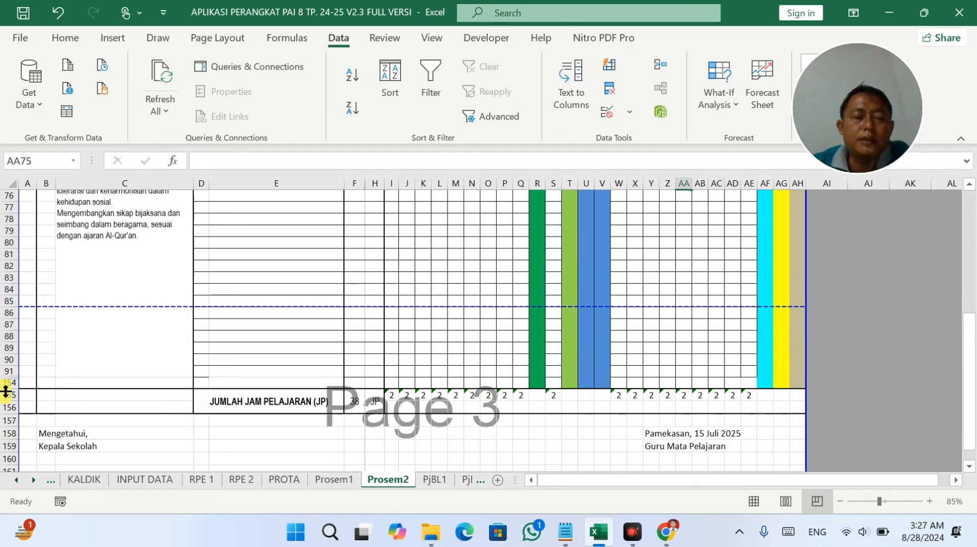
left_click_drag(7, 382, 3, 242)
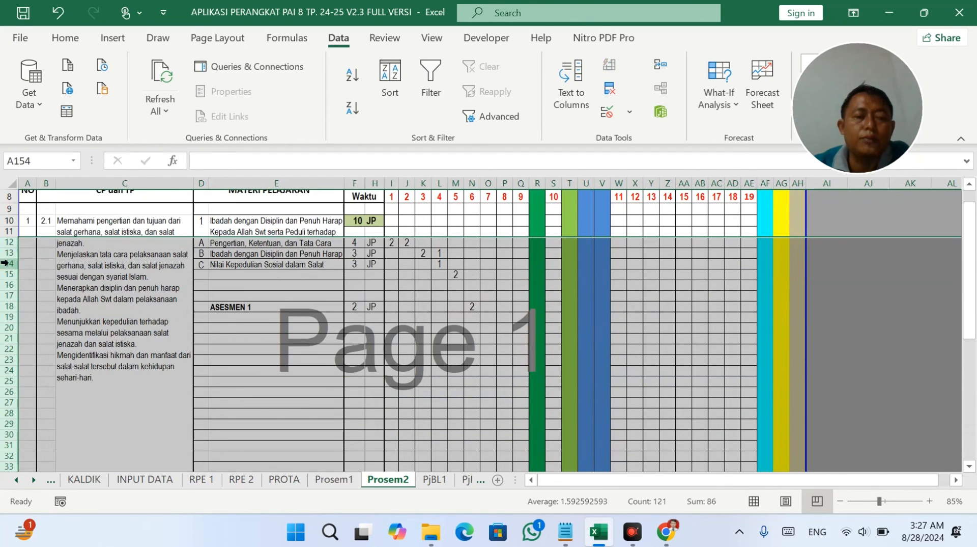
right_click(3, 242)
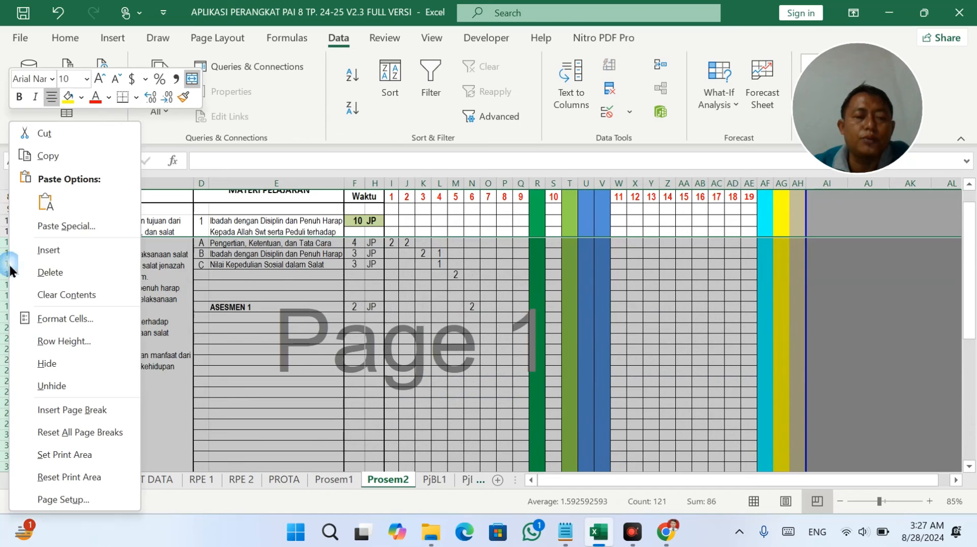
left_click(51, 385)
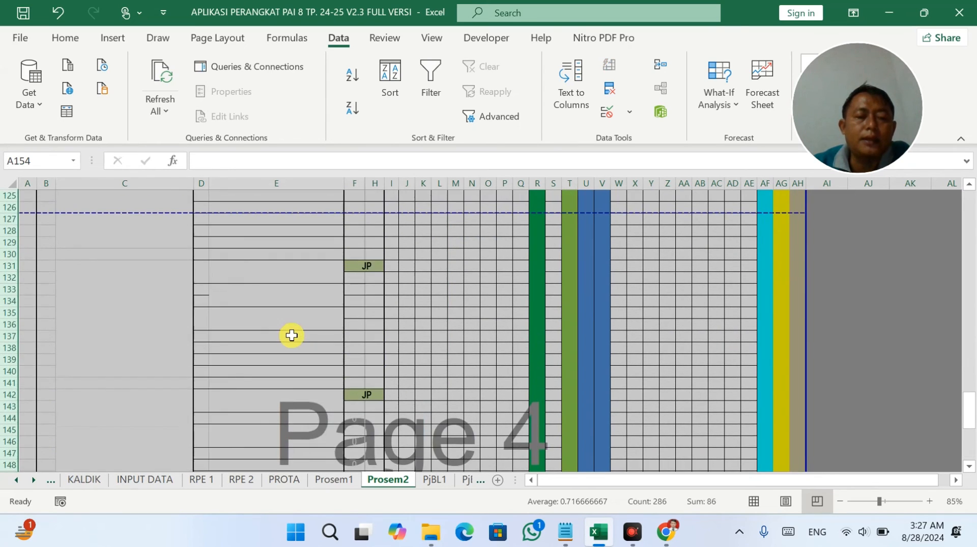
scroll(292, 335, "up", 5)
left_click(291, 332)
Make row 68 tall enough to show the full module title in E68.
scroll(290, 332, "up", 13)
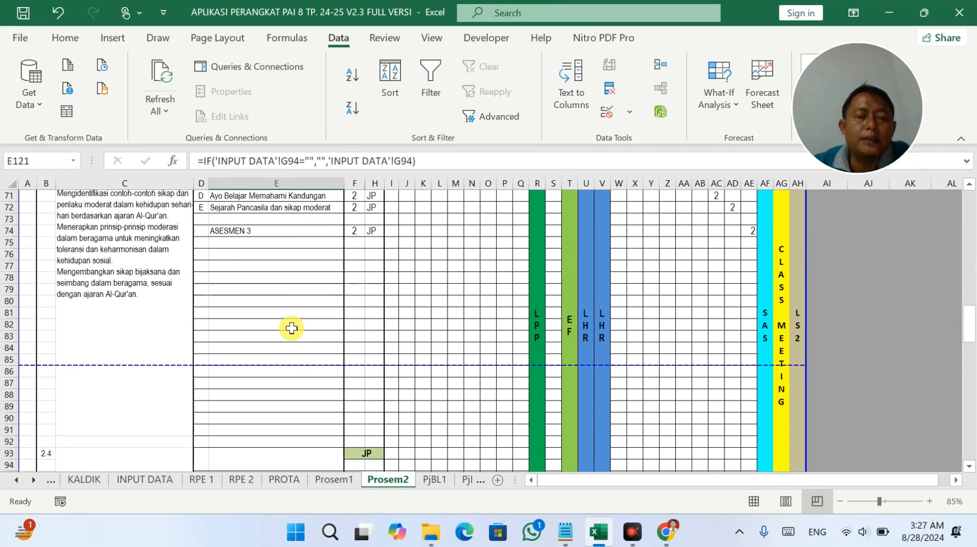
scroll(291, 328, "up", 5)
left_click(262, 337)
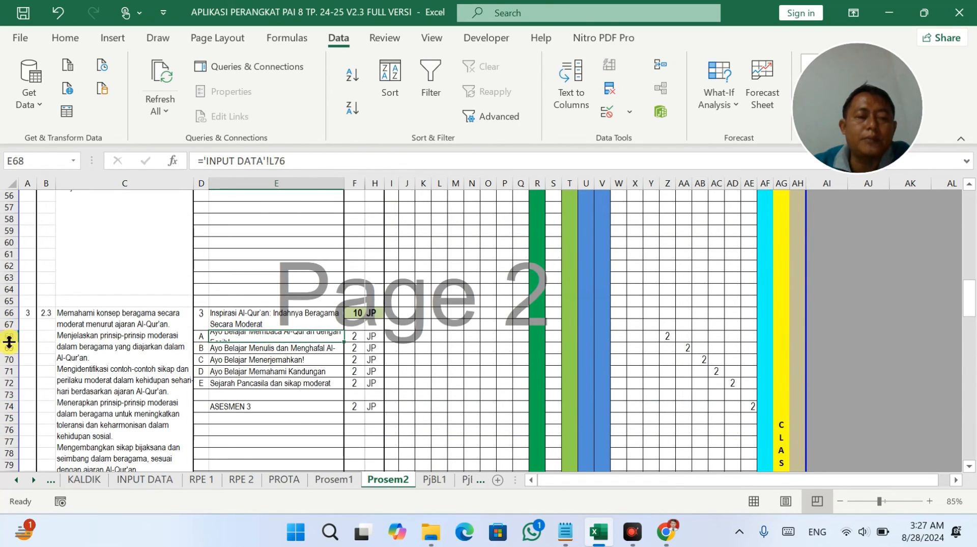
left_click_drag(9, 342, 9, 349)
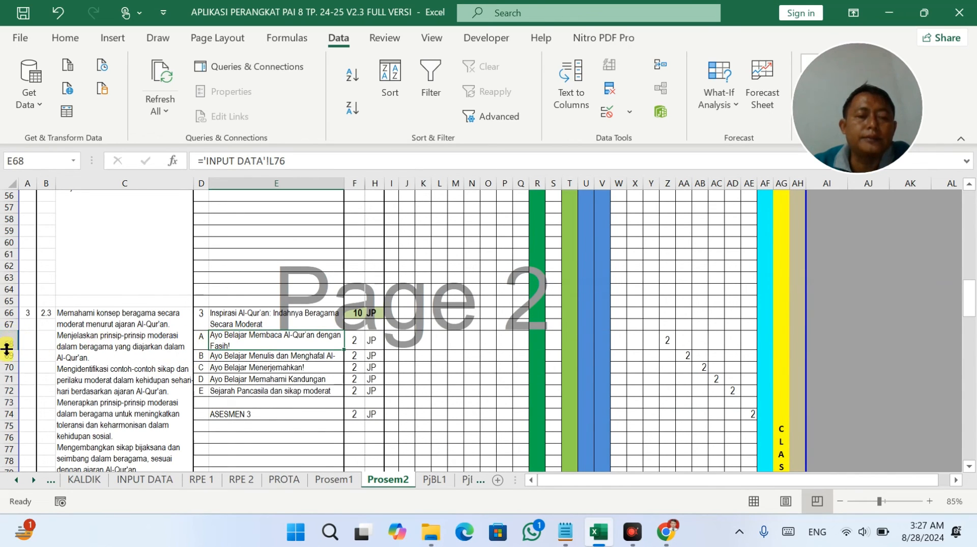
left_click_drag(6, 349, 7, 351)
left_click(338, 371)
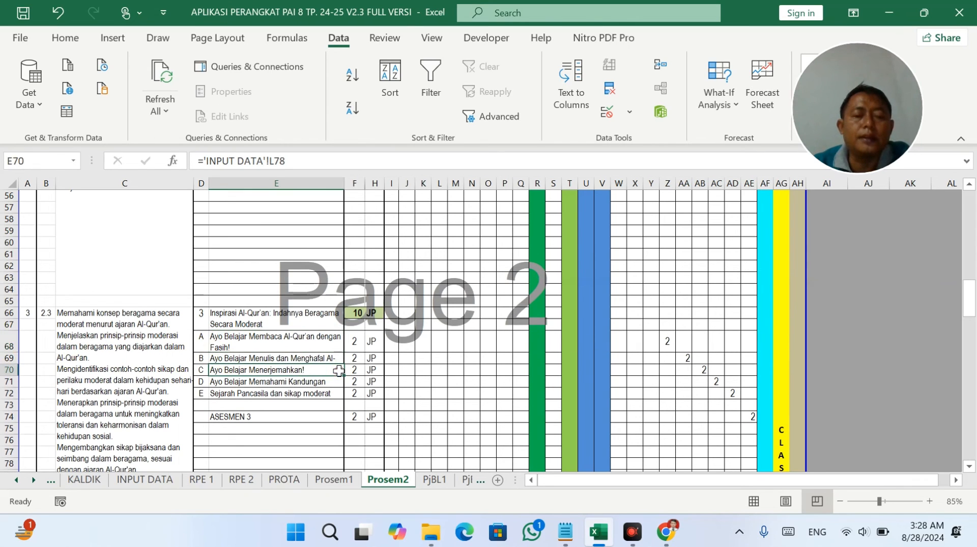
Hide the empty rows 57–64.
scroll(313, 341, "down", 2)
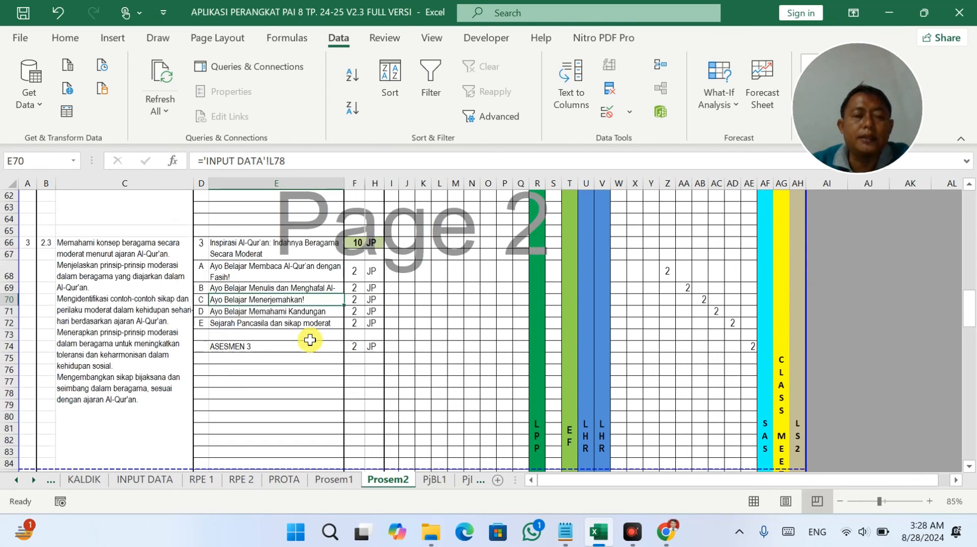
scroll(53, 349, "up", 3)
left_click_drag(17, 324, 13, 243)
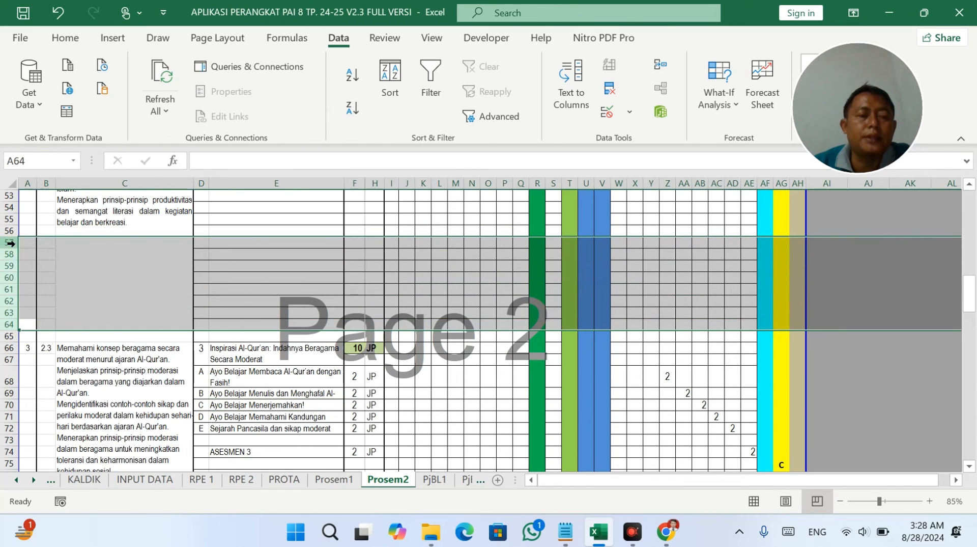
right_click(10, 243)
left_click(48, 363)
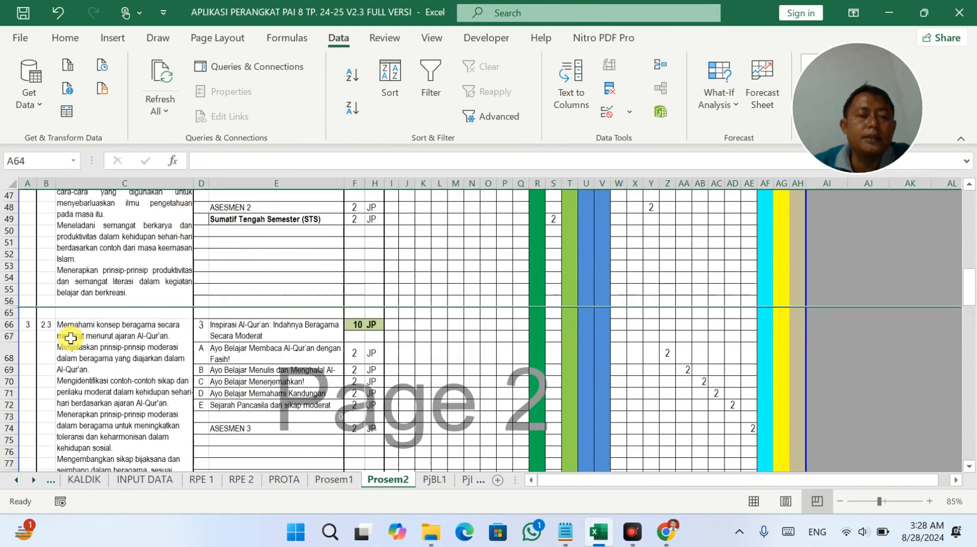
Hide the empty rows 26–38, dismissing the recorder's update prompt.
scroll(70, 338, "up", 5)
scroll(63, 334, "down", 3)
scroll(59, 328, "up", 7)
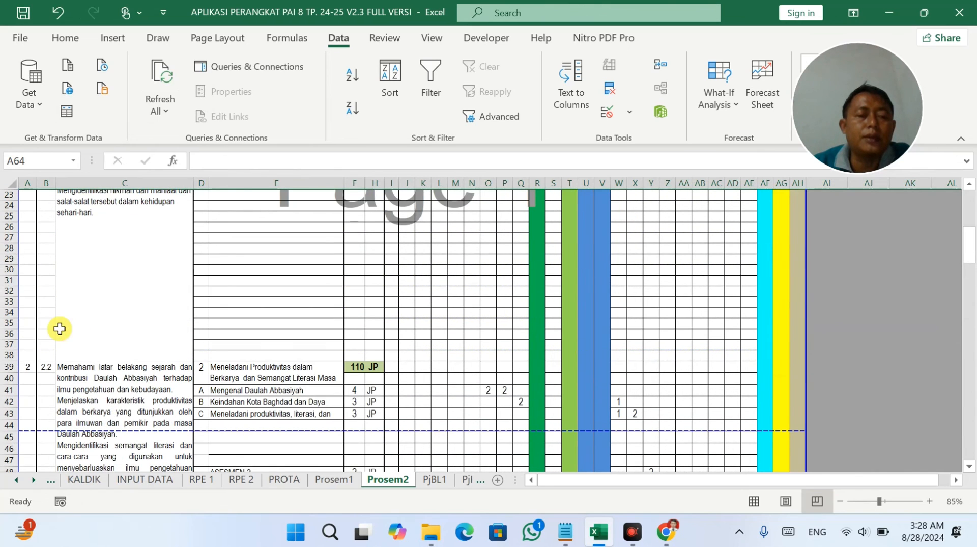
left_click_drag(2, 355, 3, 233)
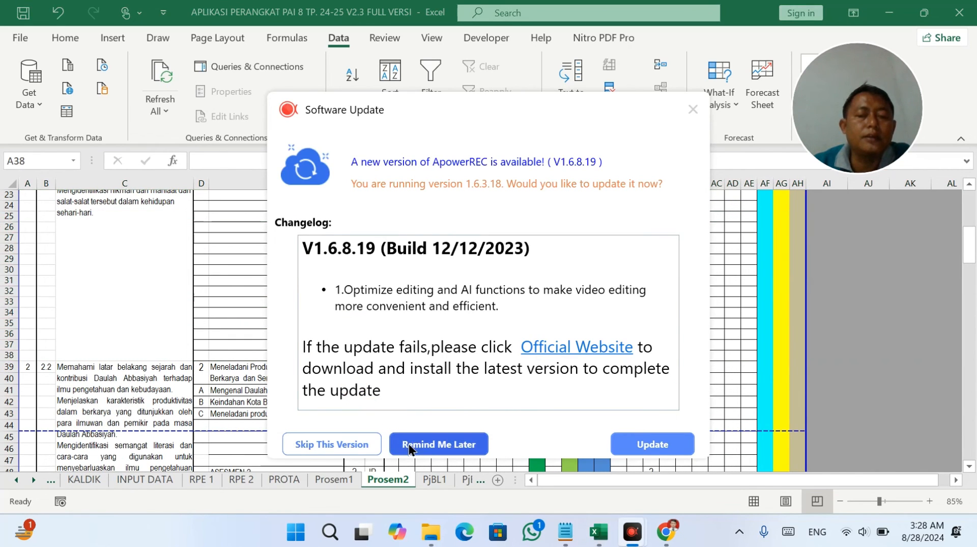
left_click(430, 444)
right_click(11, 260)
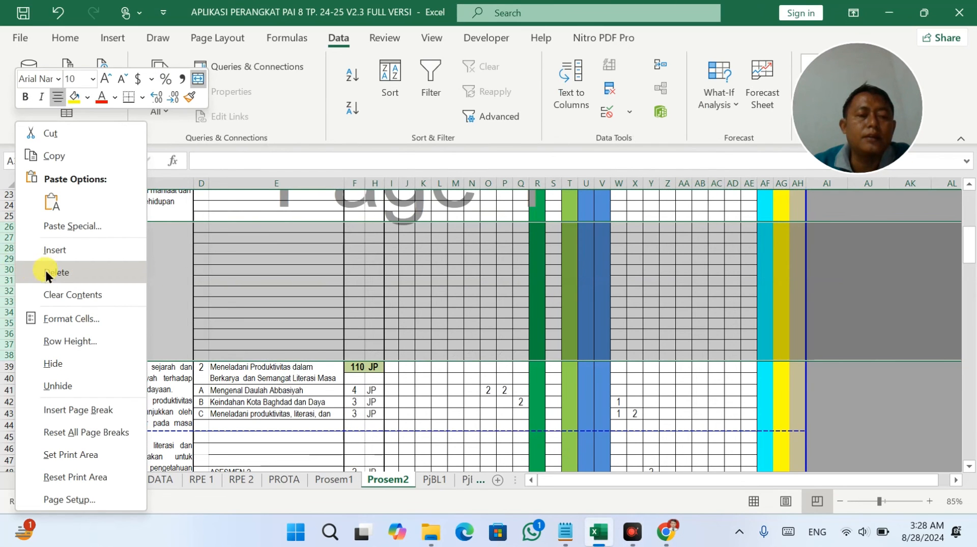
left_click(56, 363)
Hide the empty rows 80–153 so the JUMLAH JAM PELAJARAN total follows ASESMEN 3.
scroll(76, 341, "up", 8)
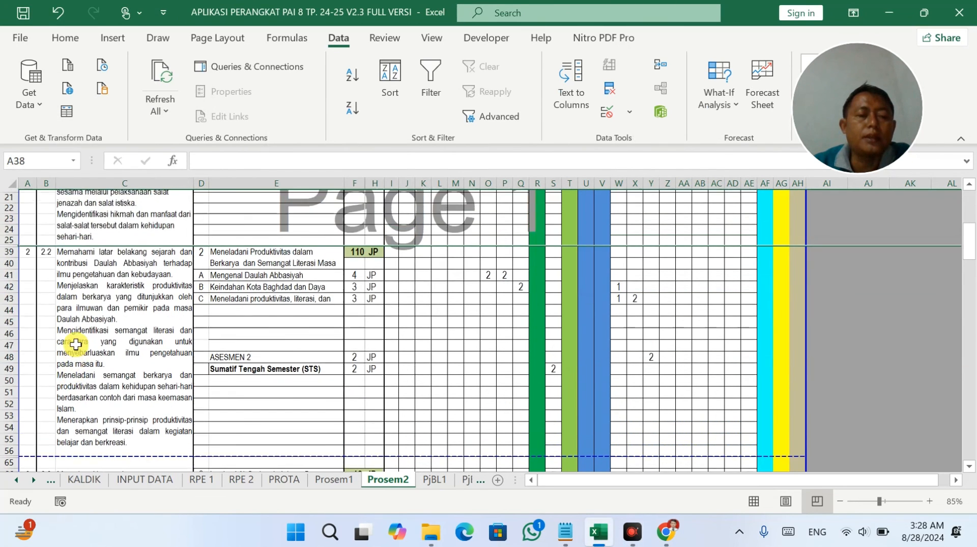
scroll(79, 340, "down", 18)
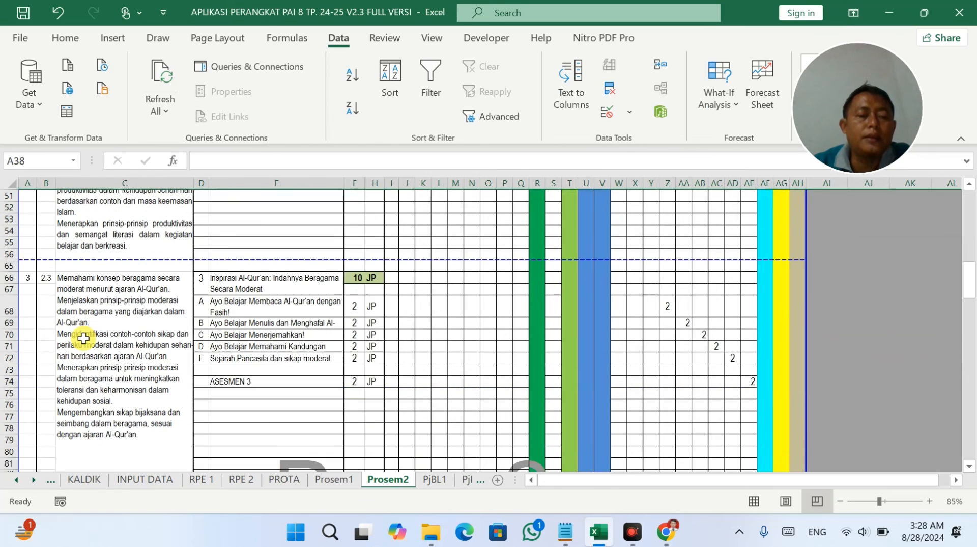
scroll(40, 363, "down", 2)
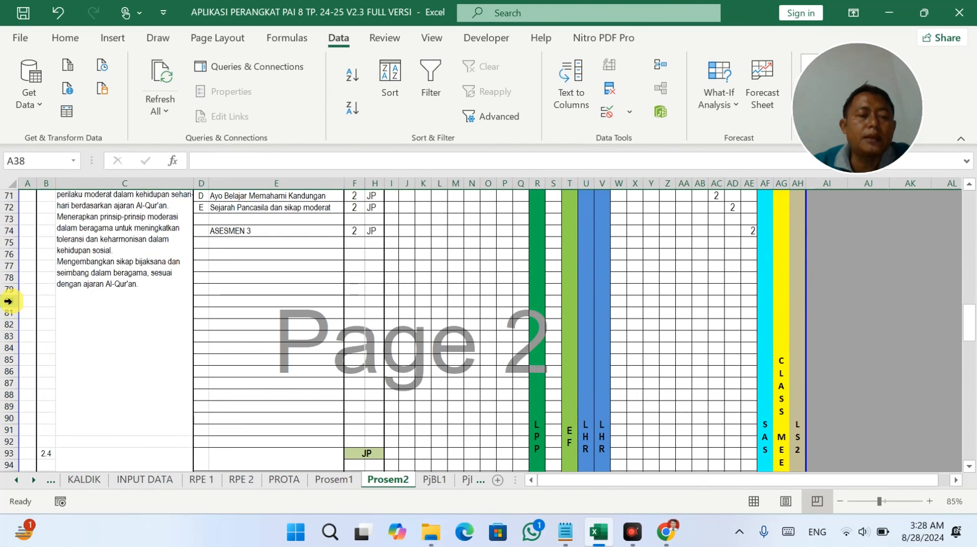
left_click_drag(8, 300, 14, 347)
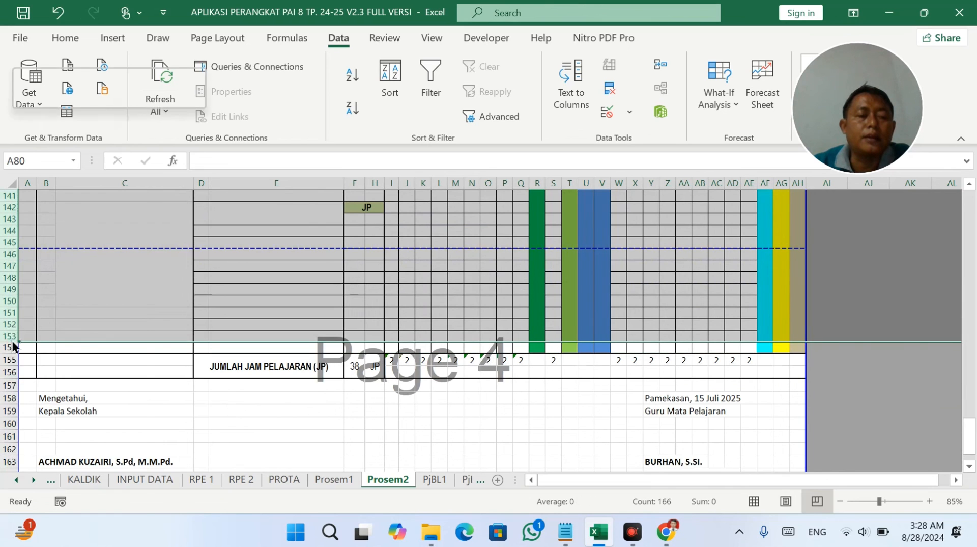
right_click(12, 342)
left_click(60, 363)
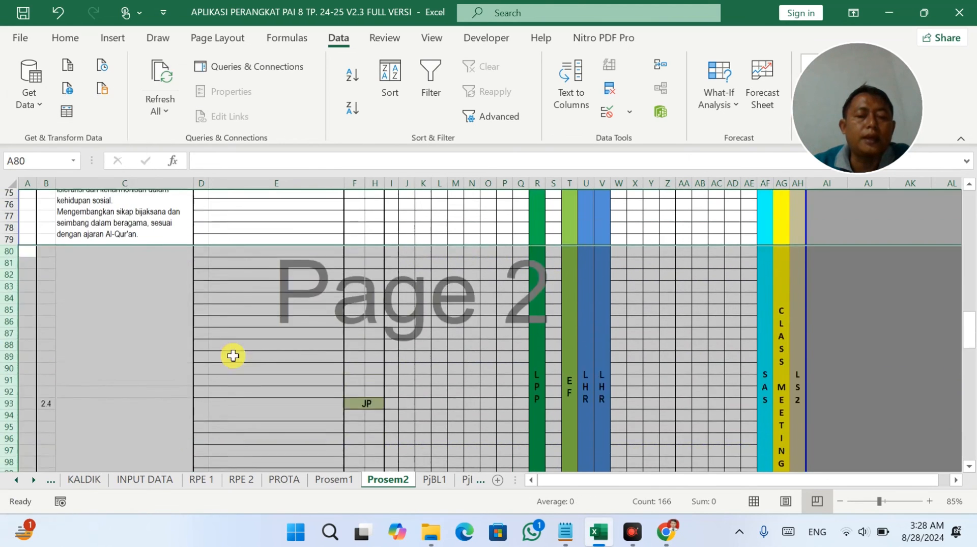
left_click(233, 355)
scroll(356, 339, "up", 6)
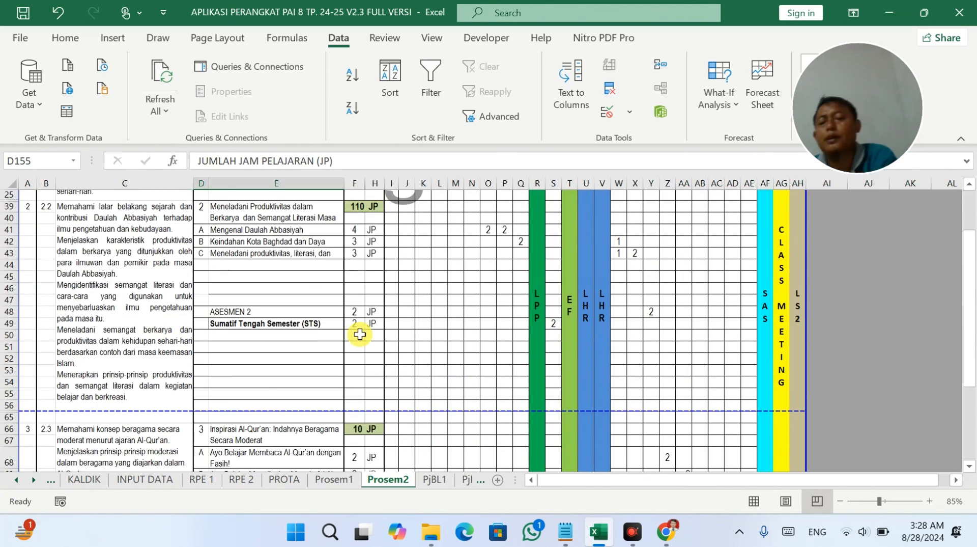
scroll(359, 334, "up", 5)
scroll(725, 329, "down", 10)
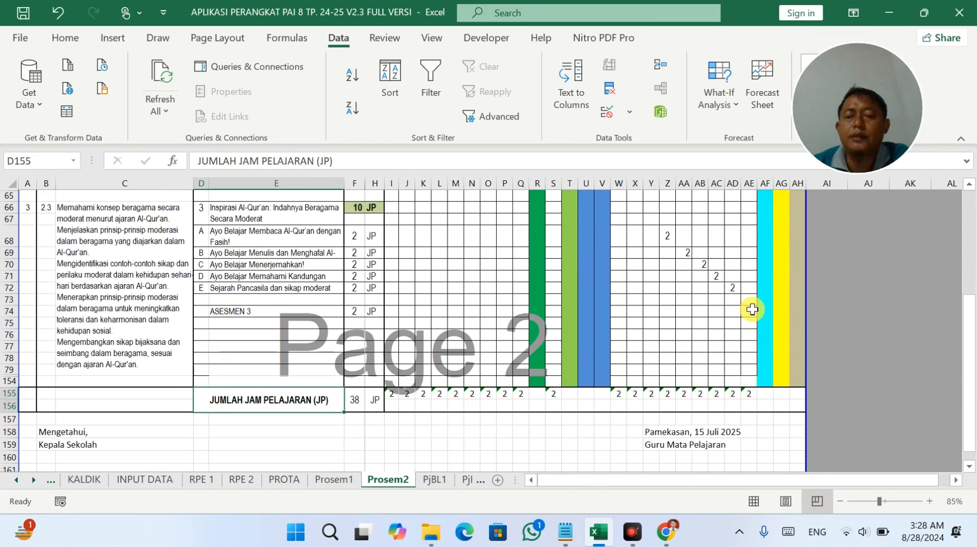
left_click(753, 309)
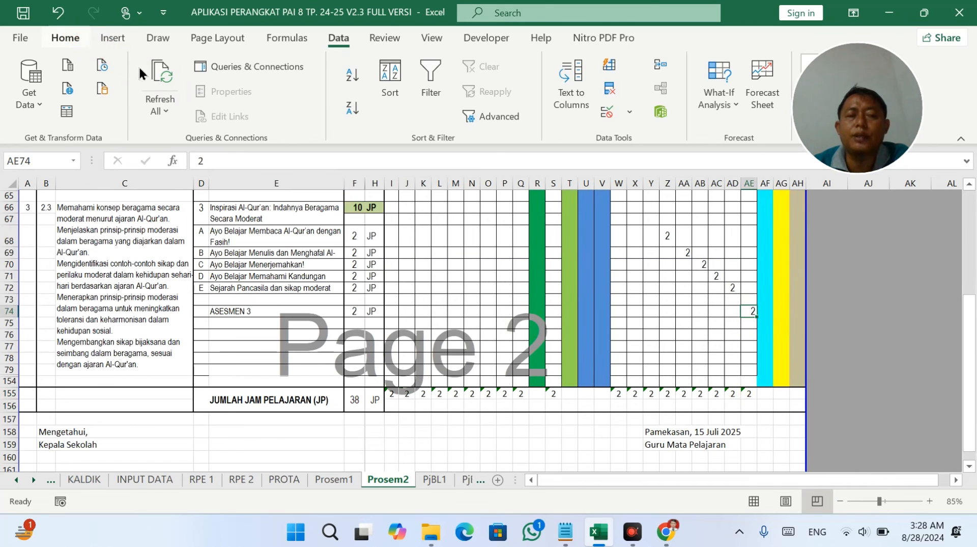
Enter 3 in cell S3 of the Prosem2 semester schedule.
left_click(65, 38)
left_click(374, 92)
scroll(512, 231, "up", 10)
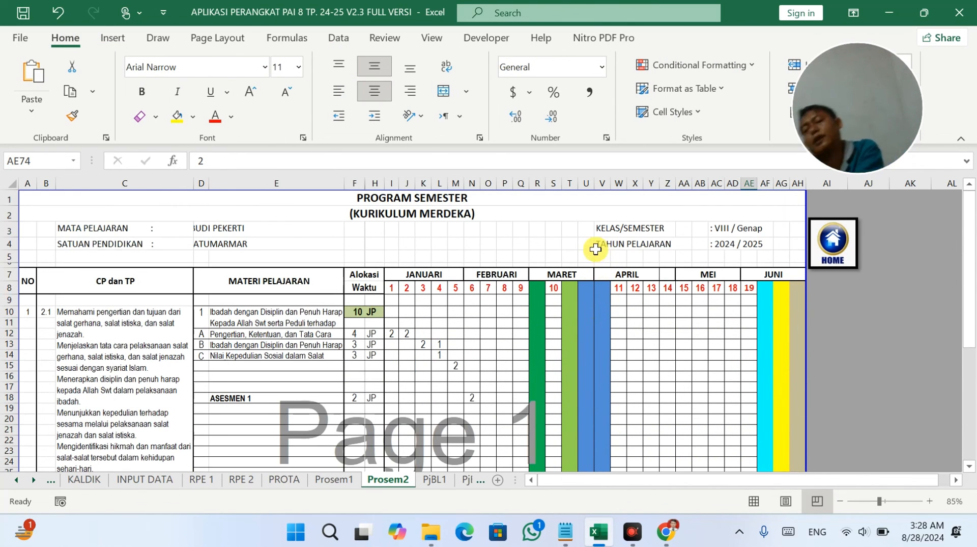
left_click(737, 287)
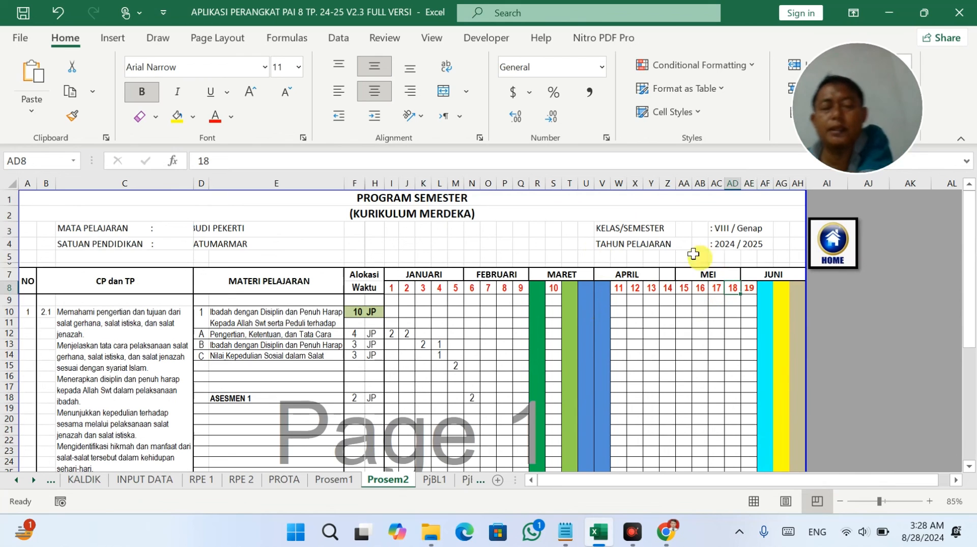
left_click(555, 228)
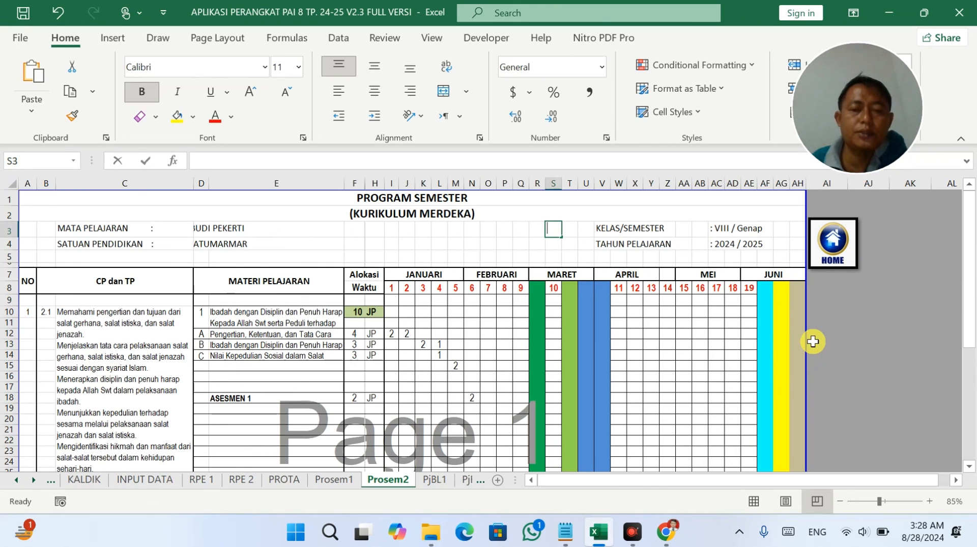
type("3")
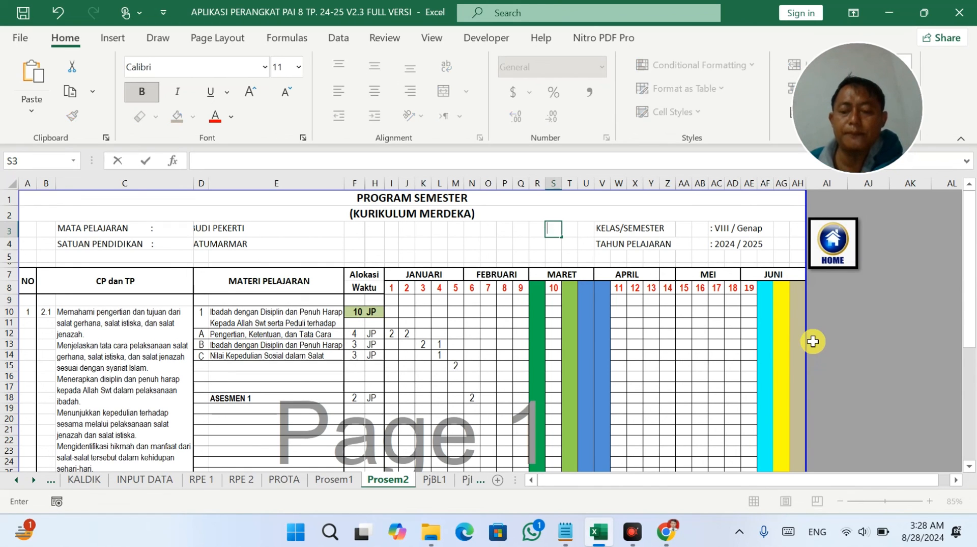
key("Return")
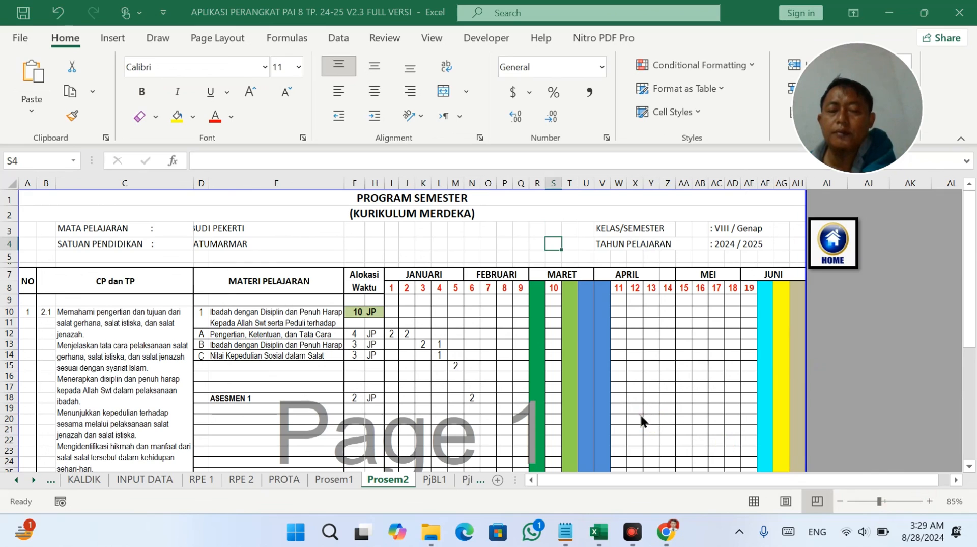
Select cell N12, then go back to the HOME menu.
left_click(475, 333)
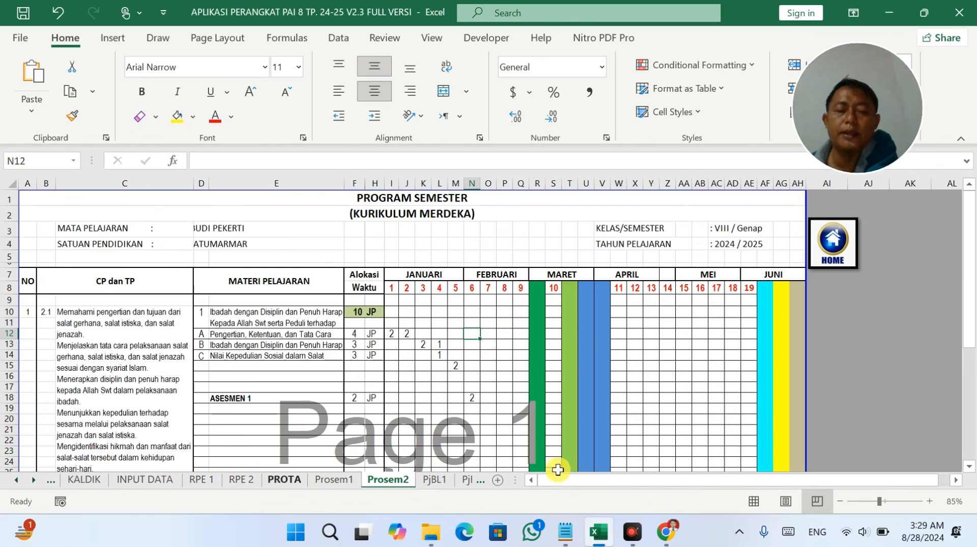
left_click_drag(511, 482, 7, 481)
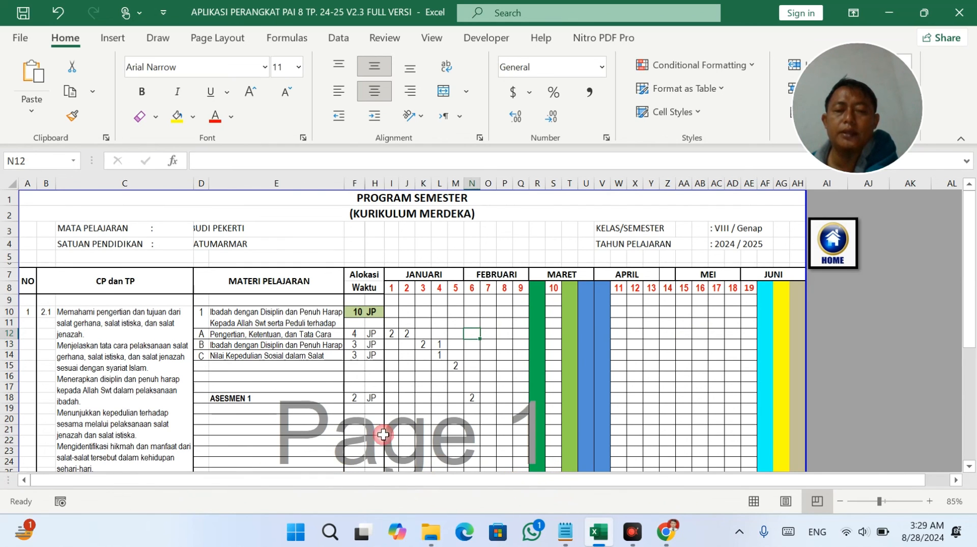
left_click(833, 247)
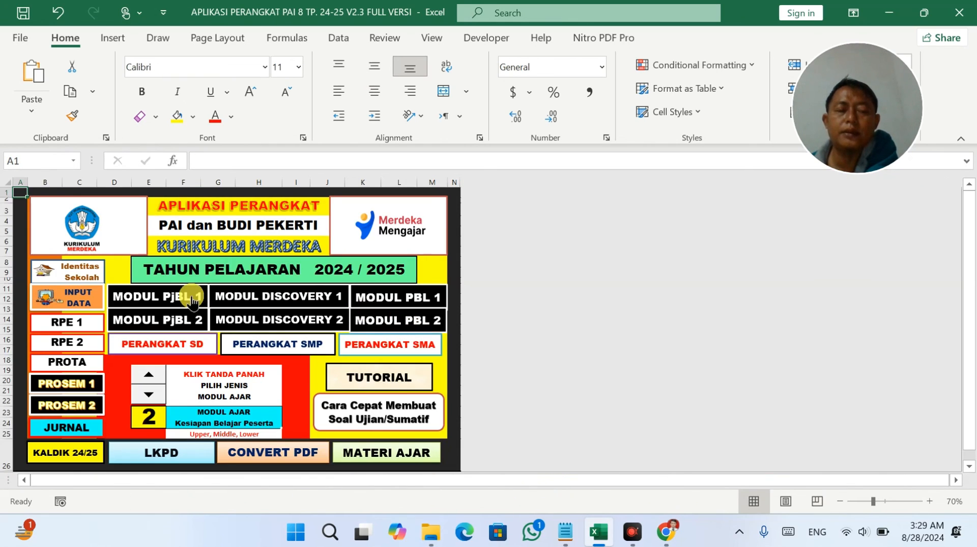
Open the MODUL PjBL 1 sheet and shorten row 11 to remove blank space.
left_click(192, 291)
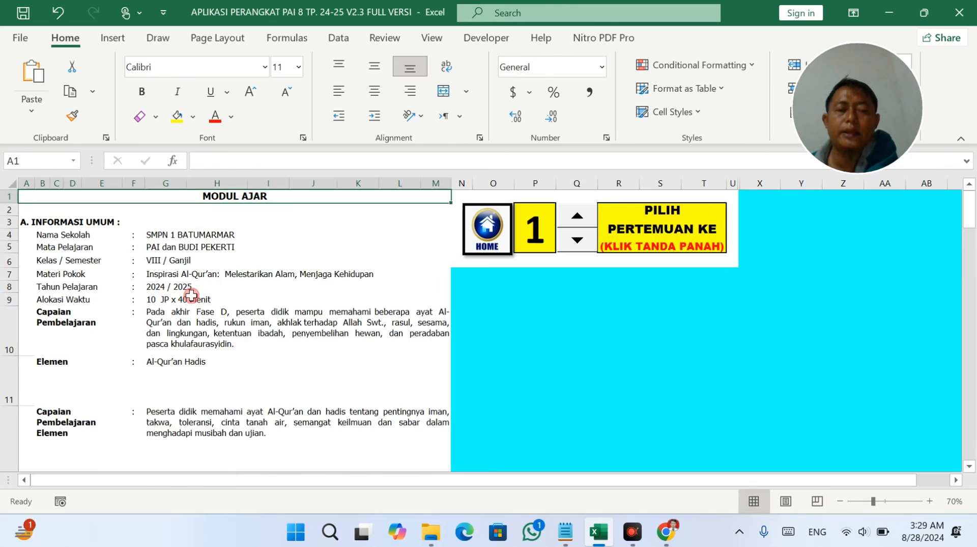
left_click(192, 259)
left_click(155, 259)
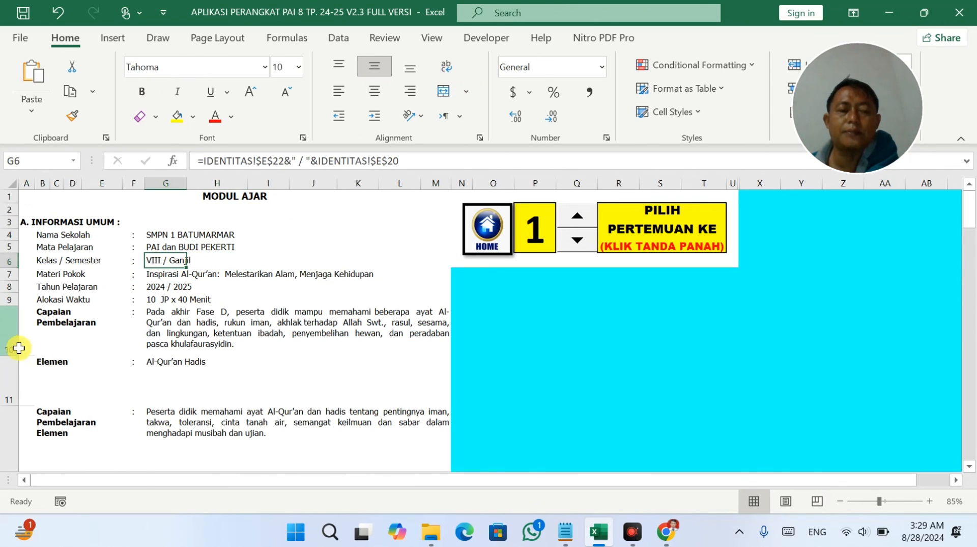
left_click_drag(8, 404, 15, 293)
Shorten rows 25 and 29 so the media list and learning goals fit snugly.
scroll(59, 366, "down", 3)
scroll(53, 342, "down", 2)
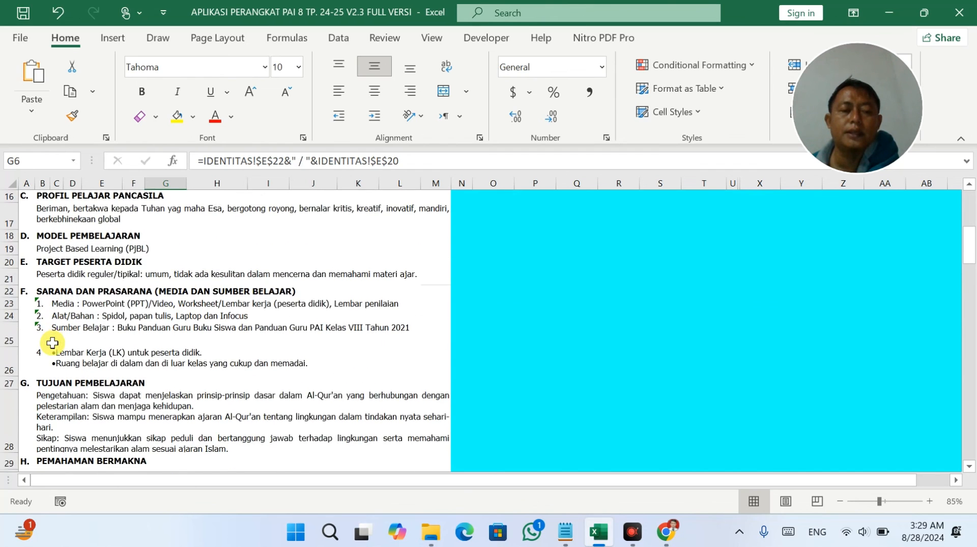
scroll(49, 331, "down", 2)
left_click(64, 260)
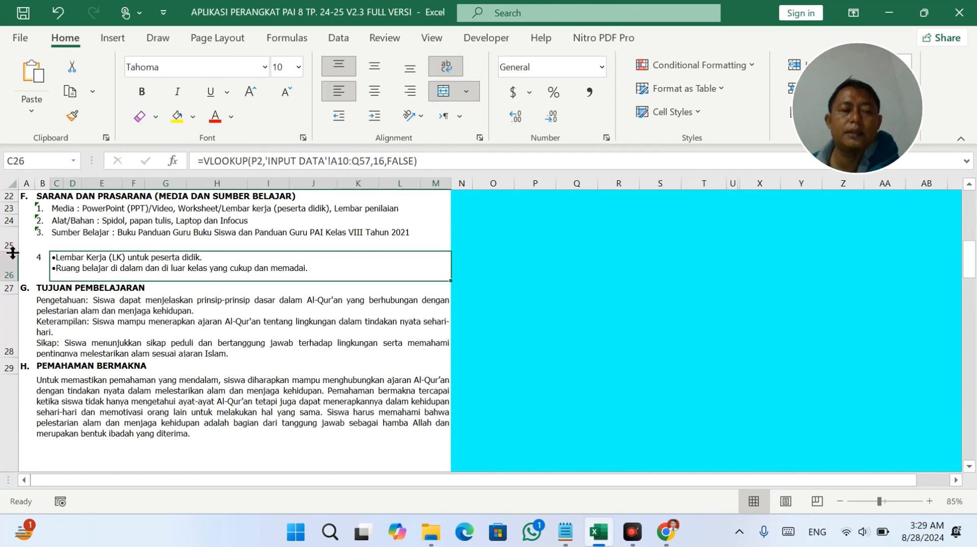
left_click_drag(12, 252, 17, 242)
left_click(60, 316)
scroll(60, 346, "down", 1)
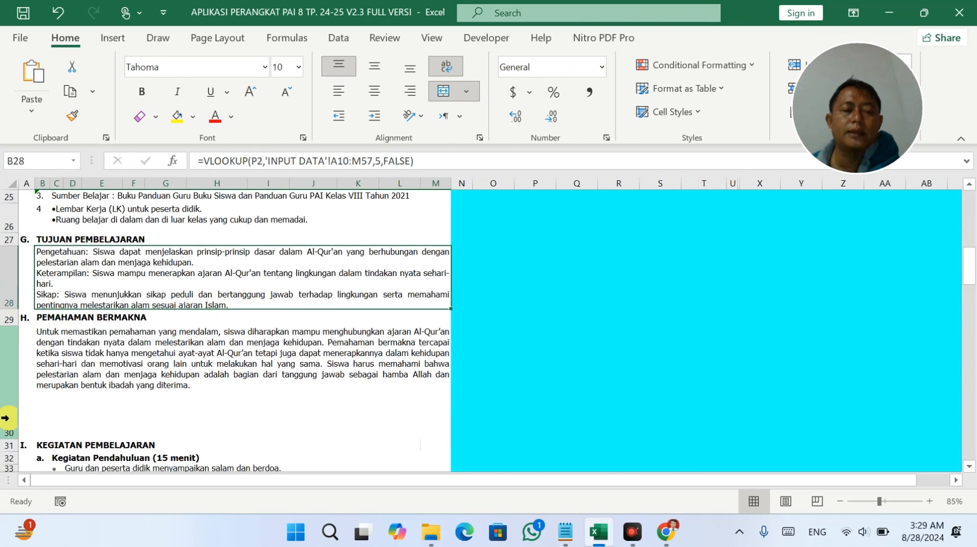
left_click_drag(11, 436, 10, 393)
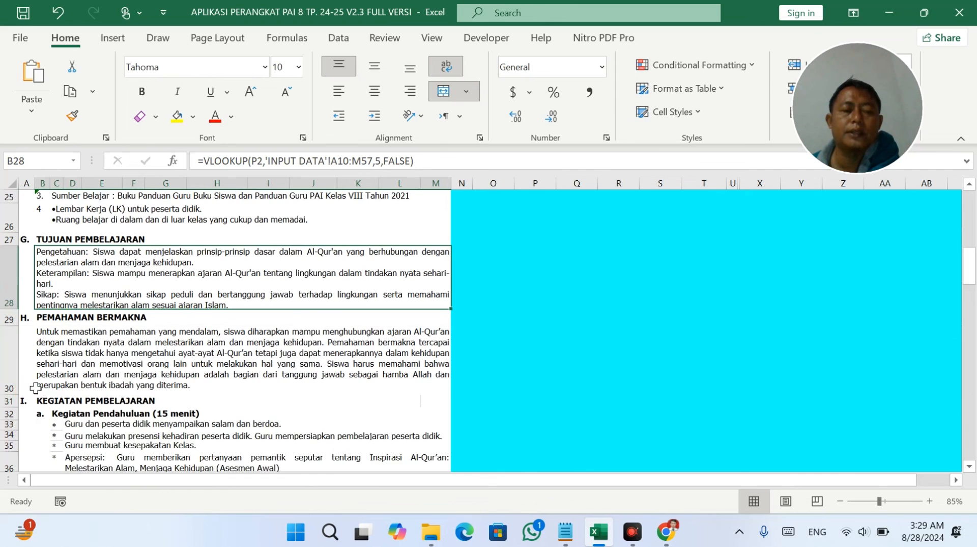
Make row 37 height 70 and shorten row 54, then return to HOME.
scroll(38, 388, "down", 4)
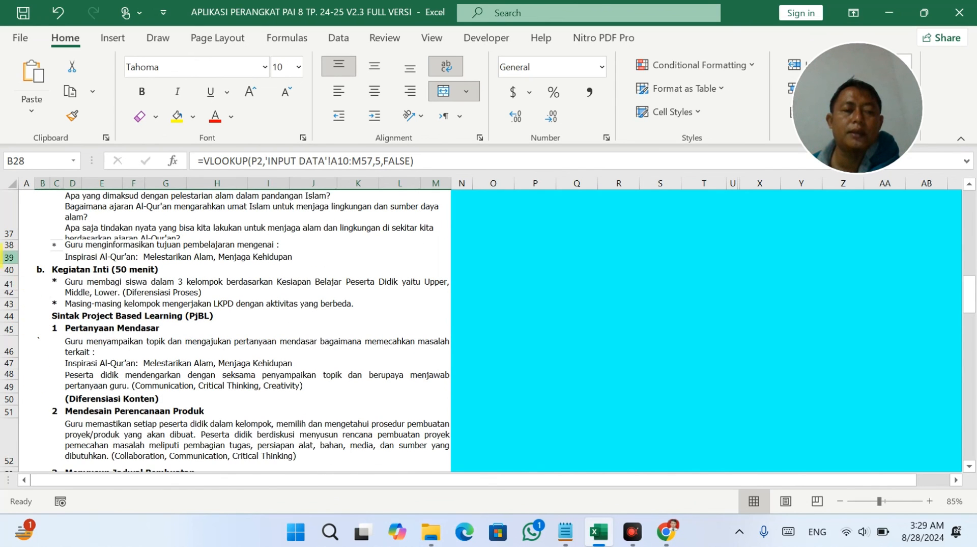
mouse_move(5, 242)
left_mouse_down()
mouse_move(3, 307)
mouse_move(15, 249)
left_mouse_up()
scroll(69, 306, "down", 4)
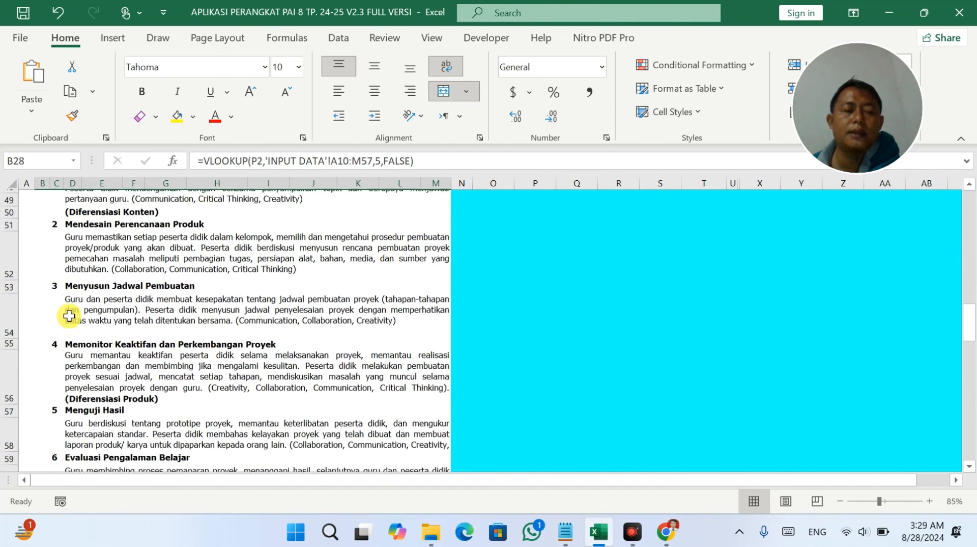
left_click_drag(8, 335, 9, 326)
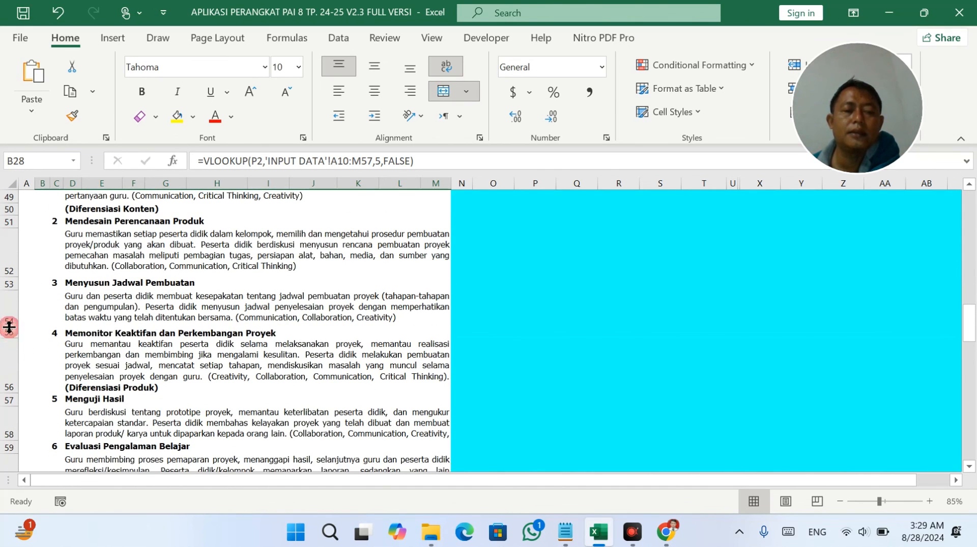
scroll(76, 342, "down", 3)
scroll(79, 341, "up", 15)
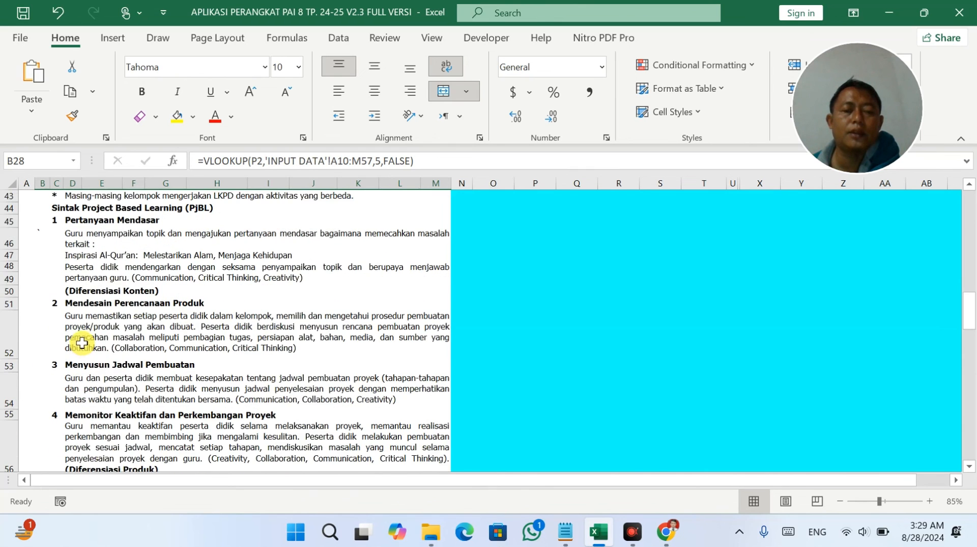
scroll(81, 341, "up", 3)
left_click(488, 239)
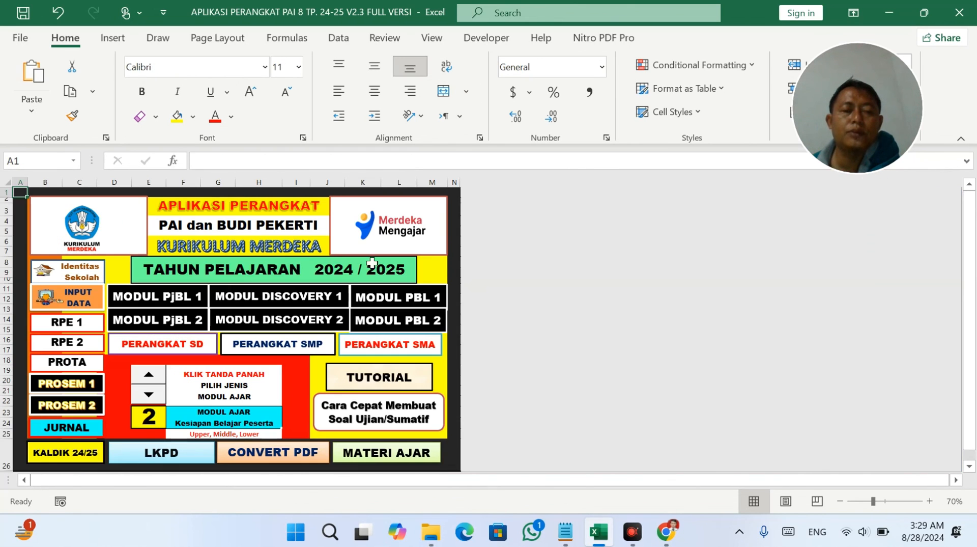
Open MODUL PjBL 2; heighten row 7, shorten rows 10, 15 and 30.
left_click(165, 320)
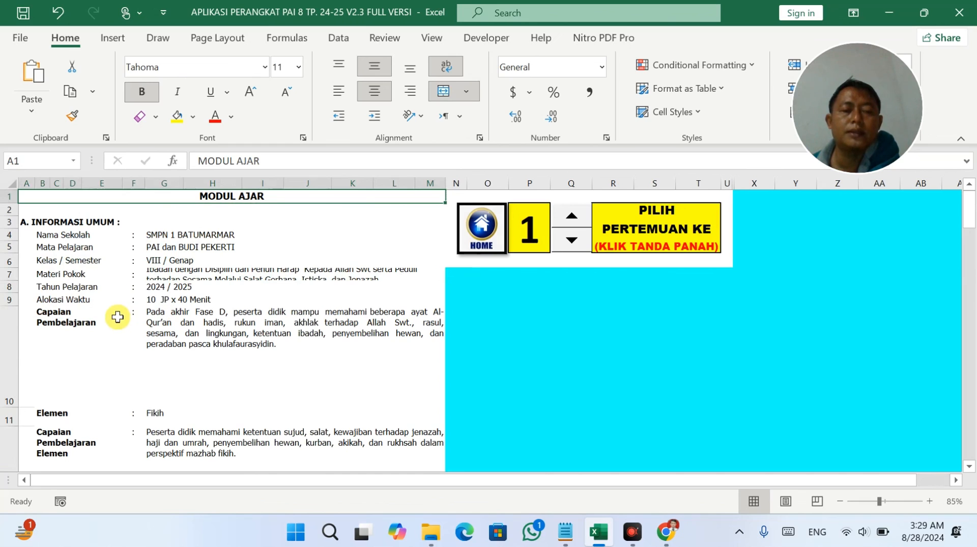
left_click_drag(13, 282, 17, 292)
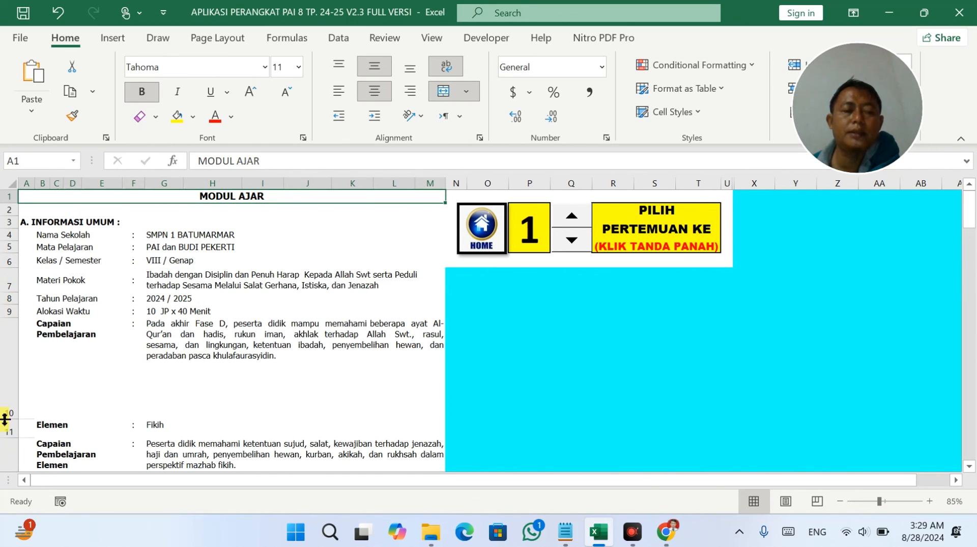
left_click_drag(4, 419, 10, 344)
scroll(53, 376, "down", 2)
left_click_drag(9, 438, 11, 406)
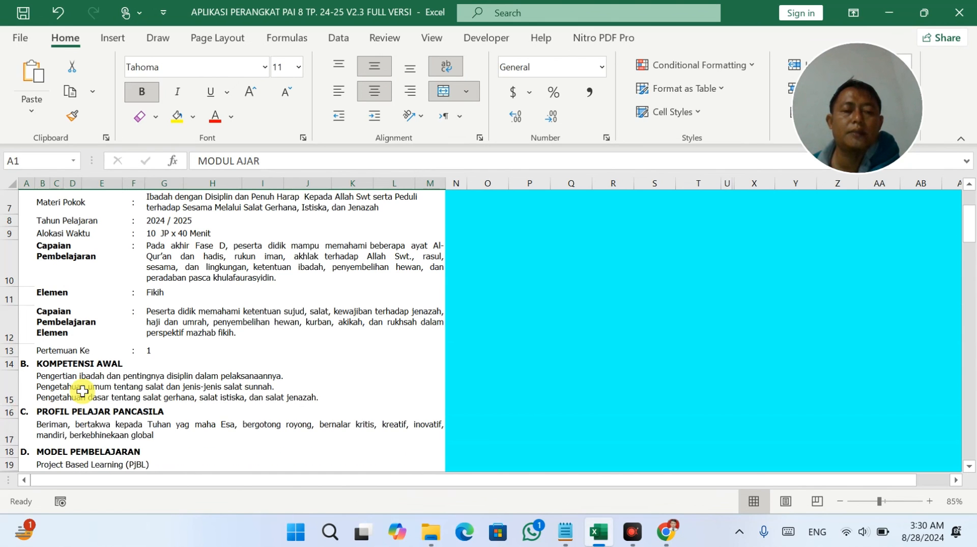
scroll(83, 391, "down", 2)
scroll(83, 391, "down", 4)
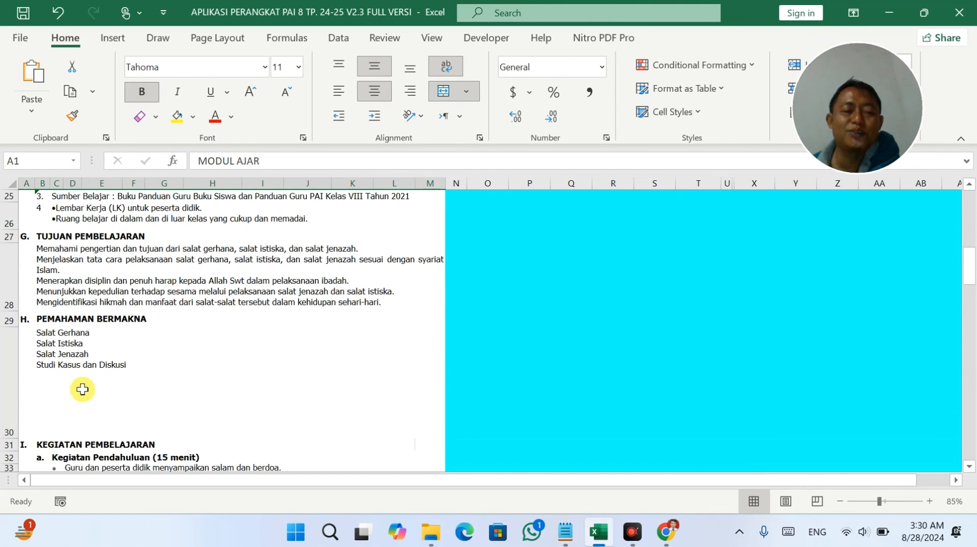
left_click_drag(4, 434, 5, 381)
Make row 39 taller, top-align D39's learning-goal text, then return to HOME.
scroll(57, 395, "down", 1)
scroll(57, 394, "down", 2)
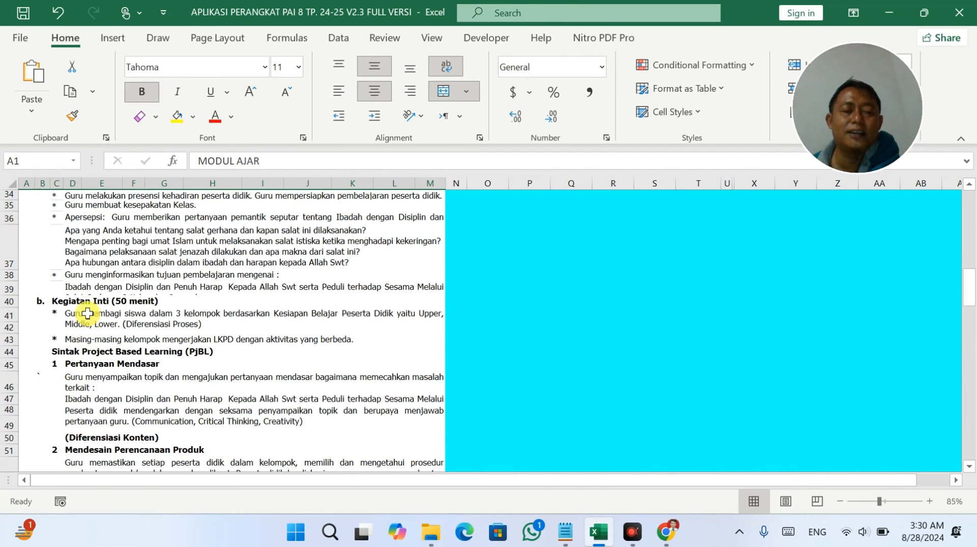
left_click(86, 290)
left_click_drag(9, 295, 8, 305)
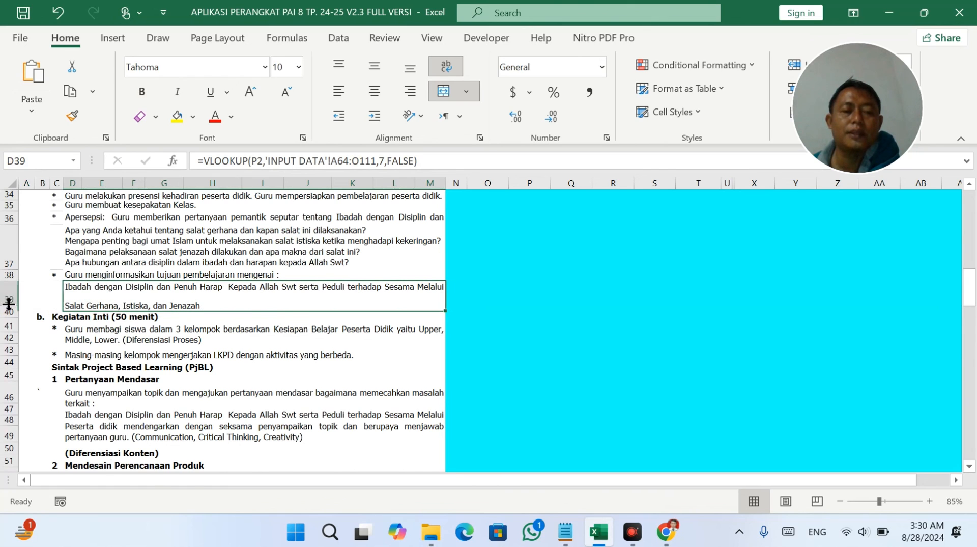
left_click(338, 65)
scroll(261, 285, "down", 3)
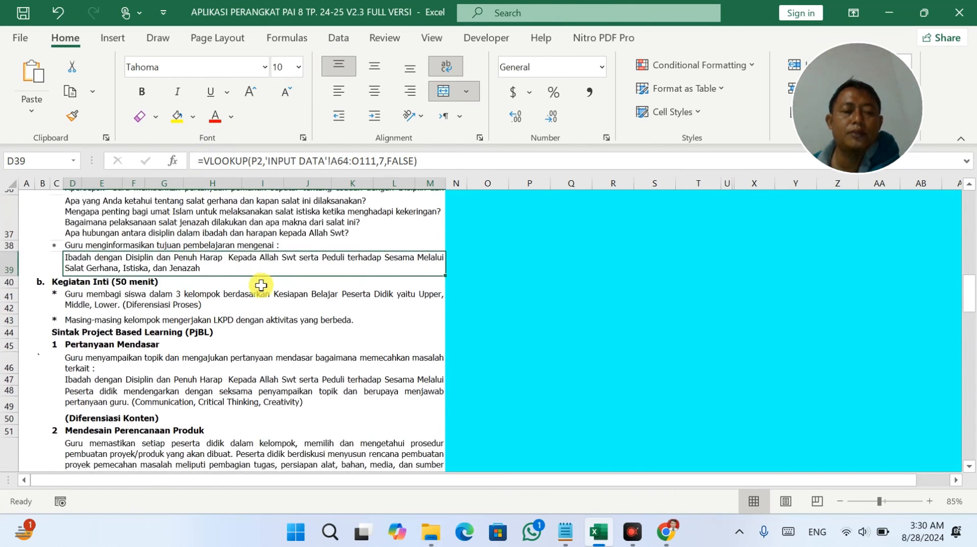
scroll(262, 284, "up", 14)
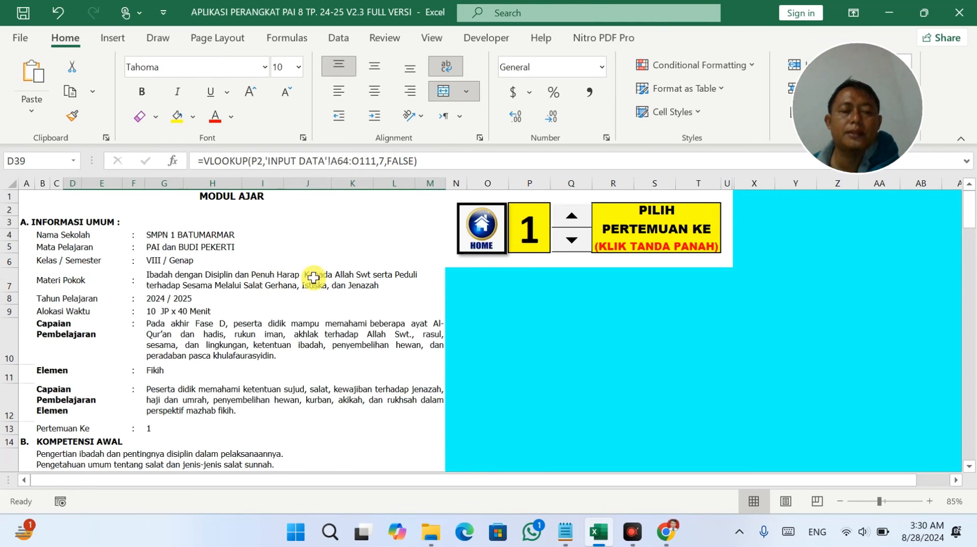
left_click(482, 228)
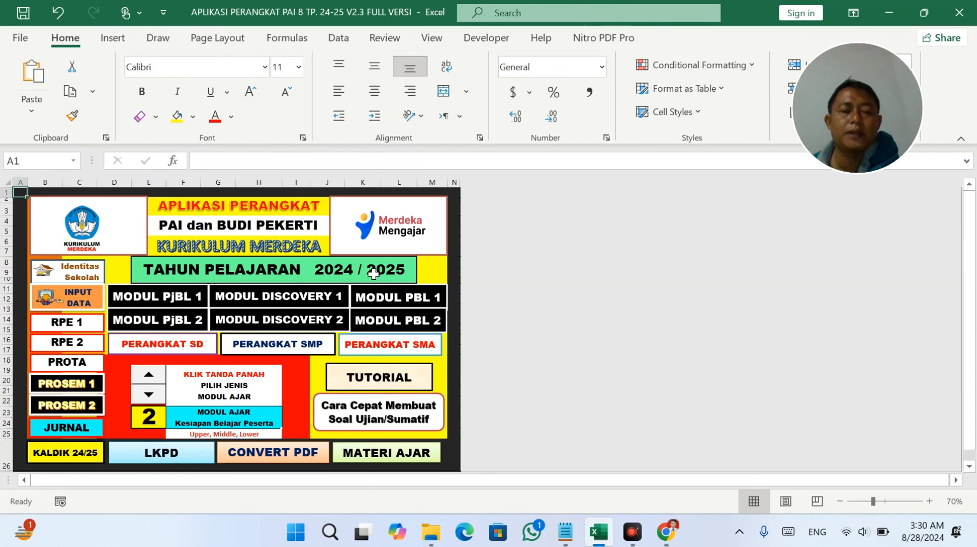
Open MODUL DISCOVERY 1 and shorten row 10 to fit the Capaian Pembelajaran text.
left_click(279, 303)
left_click_drag(9, 407, 8, 350)
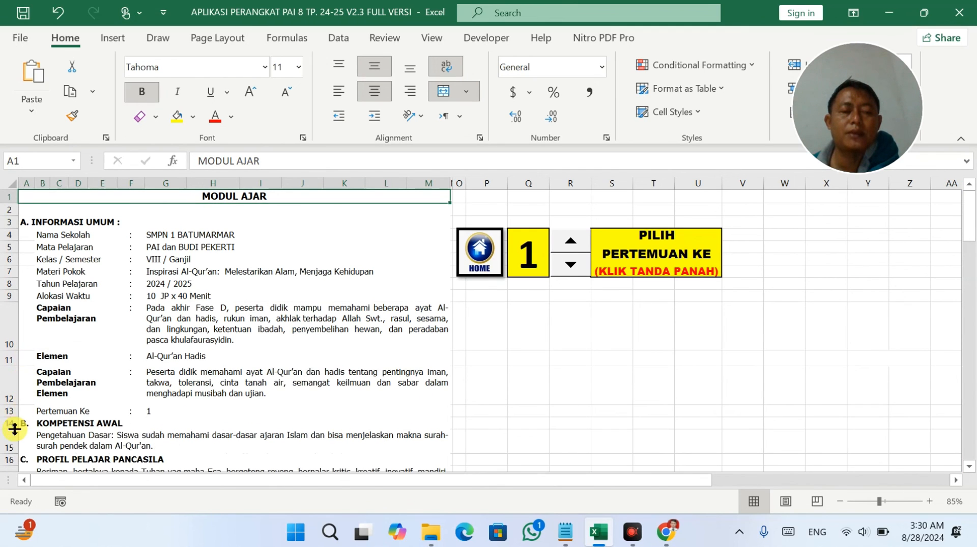
scroll(21, 419, "down", 4)
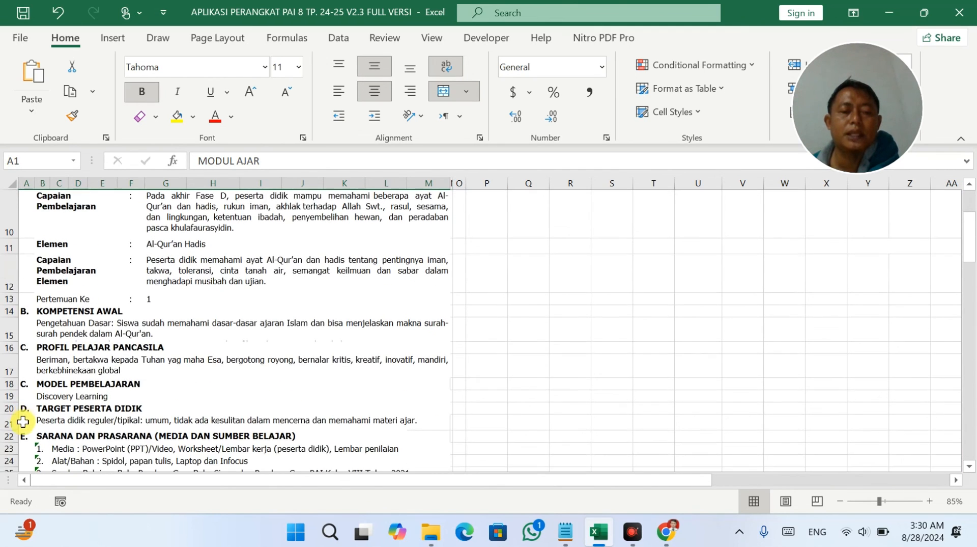